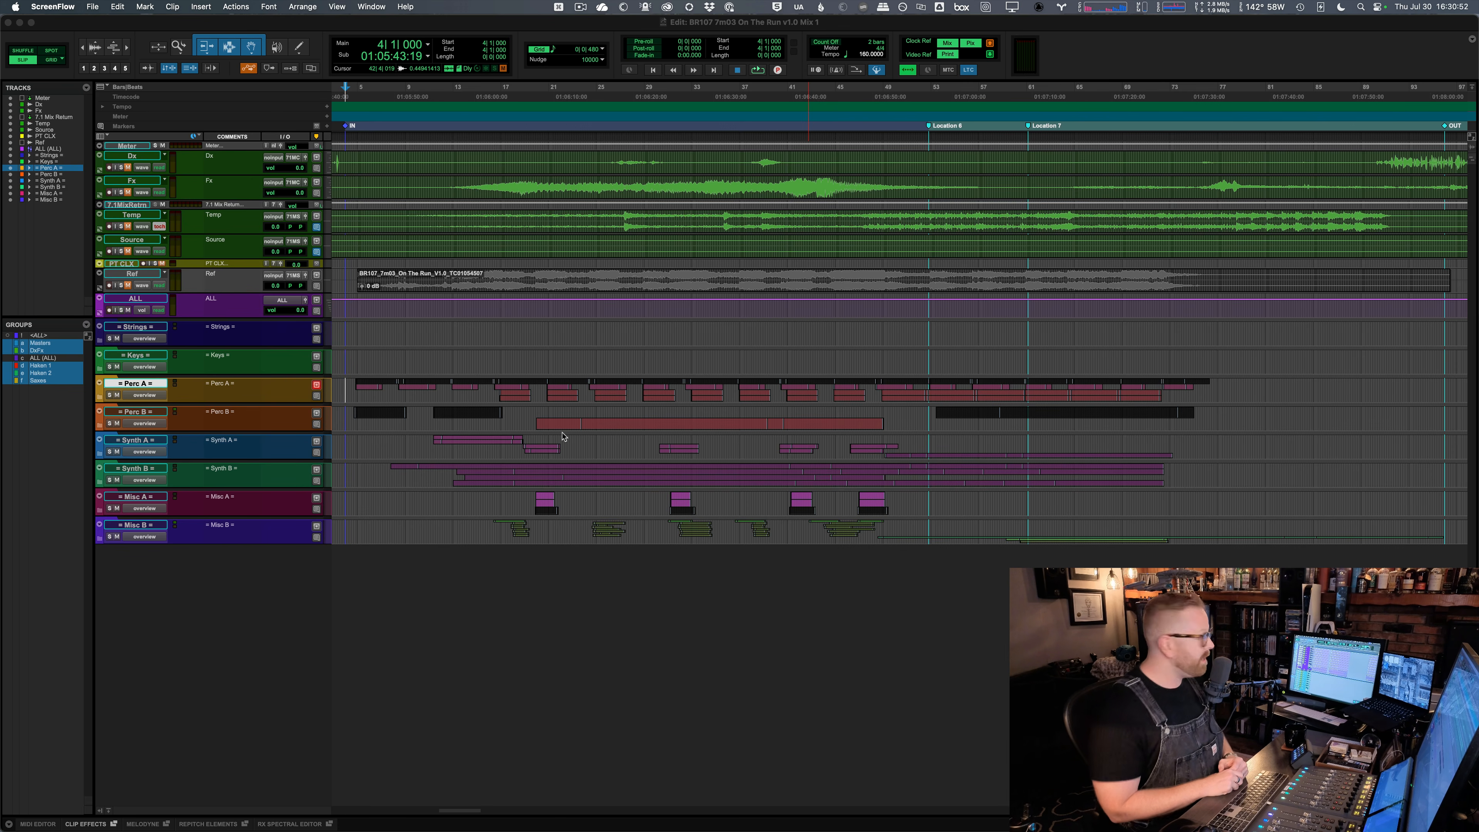
- Expand the Perc A folder, place the cursor before the first TAPE DUMBS.dup1 clip, and unmute and solo that track
{"action": "left_click", "coordinate": [99, 383]}
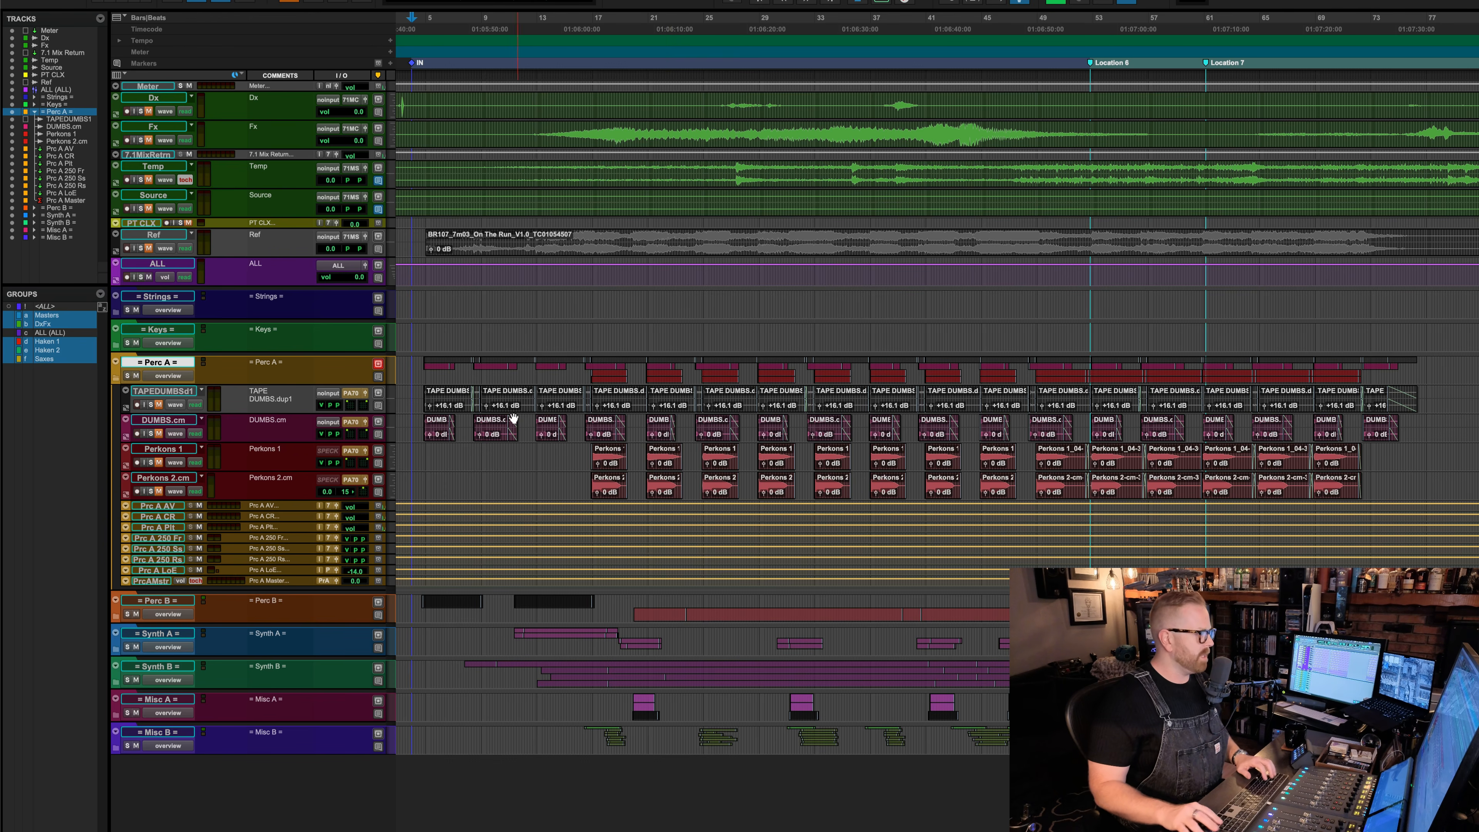
{"action": "left_click_drag", "start_coordinate": [408, 399], "coordinate": [1168, 370]}
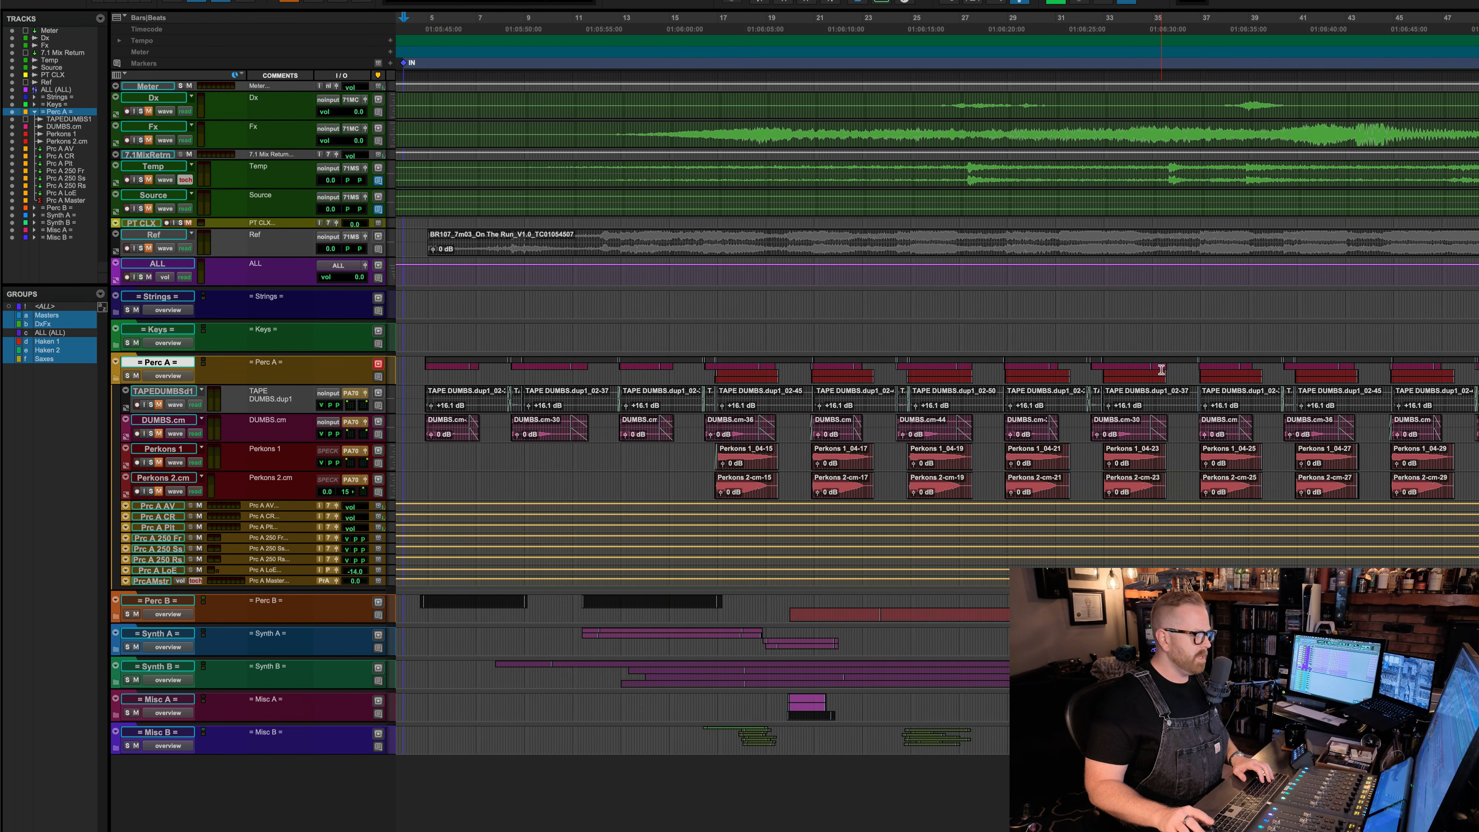
{"action": "left_click", "coordinate": [420, 393]}
{"action": "key", "text": "shift+m"}
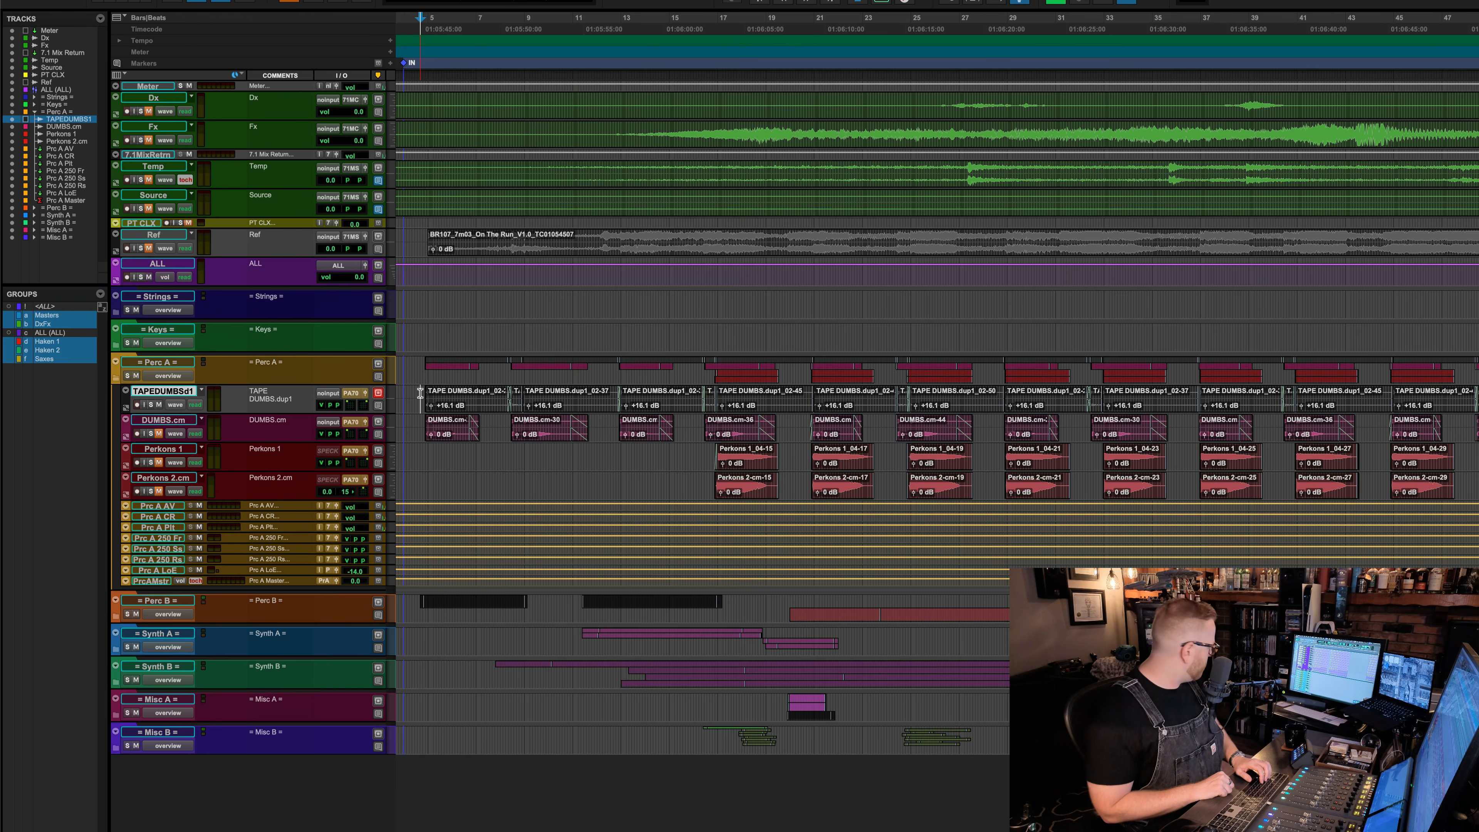
{"action": "key", "text": "shift+s"}
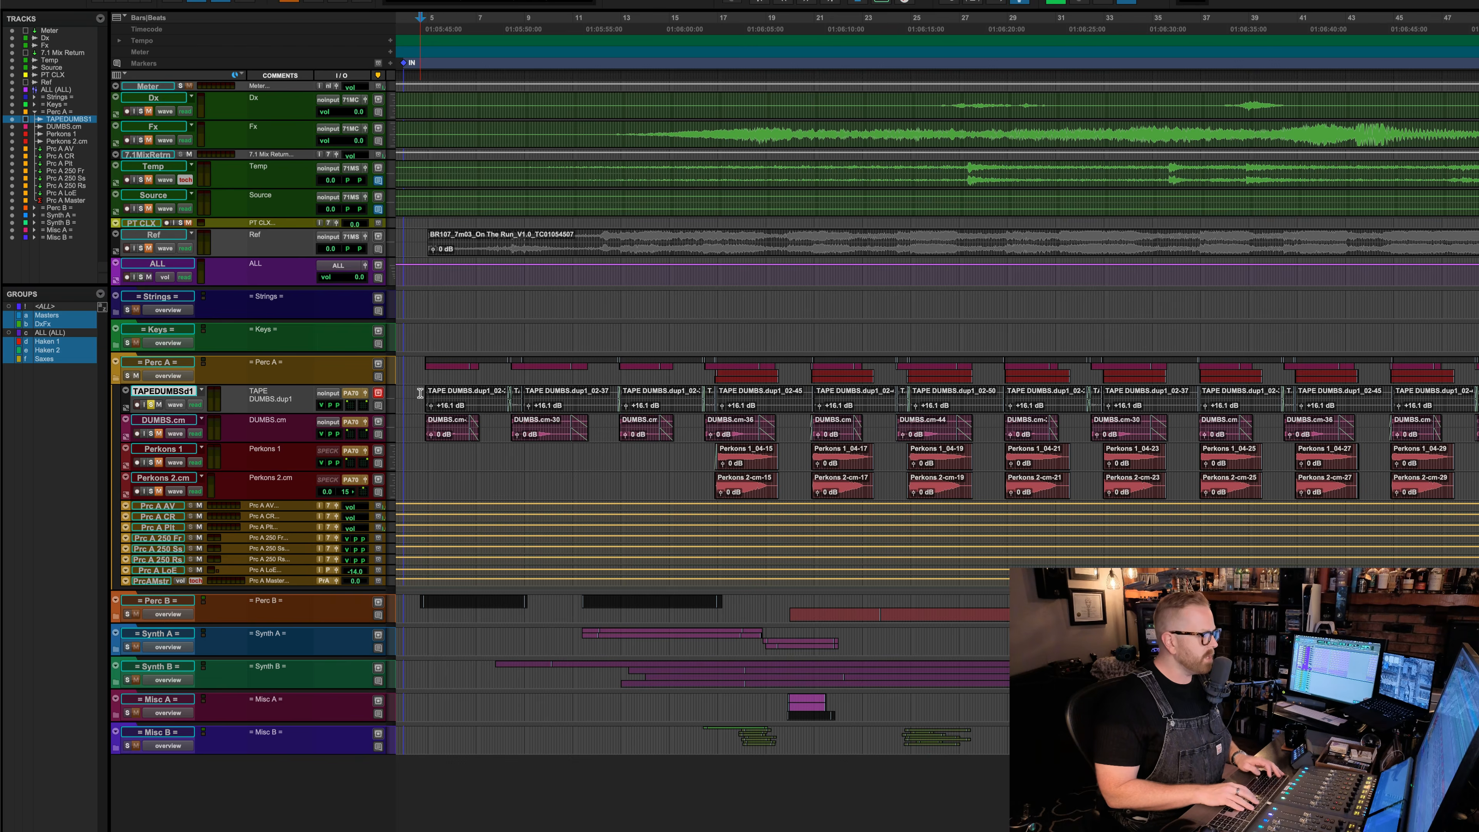
- Play the soloed TAPE DUMBS.dup1 track from its start and check its levels in the mixer
{"action": "key", "text": "super+equal"}
{"action": "key", "text": "space"}
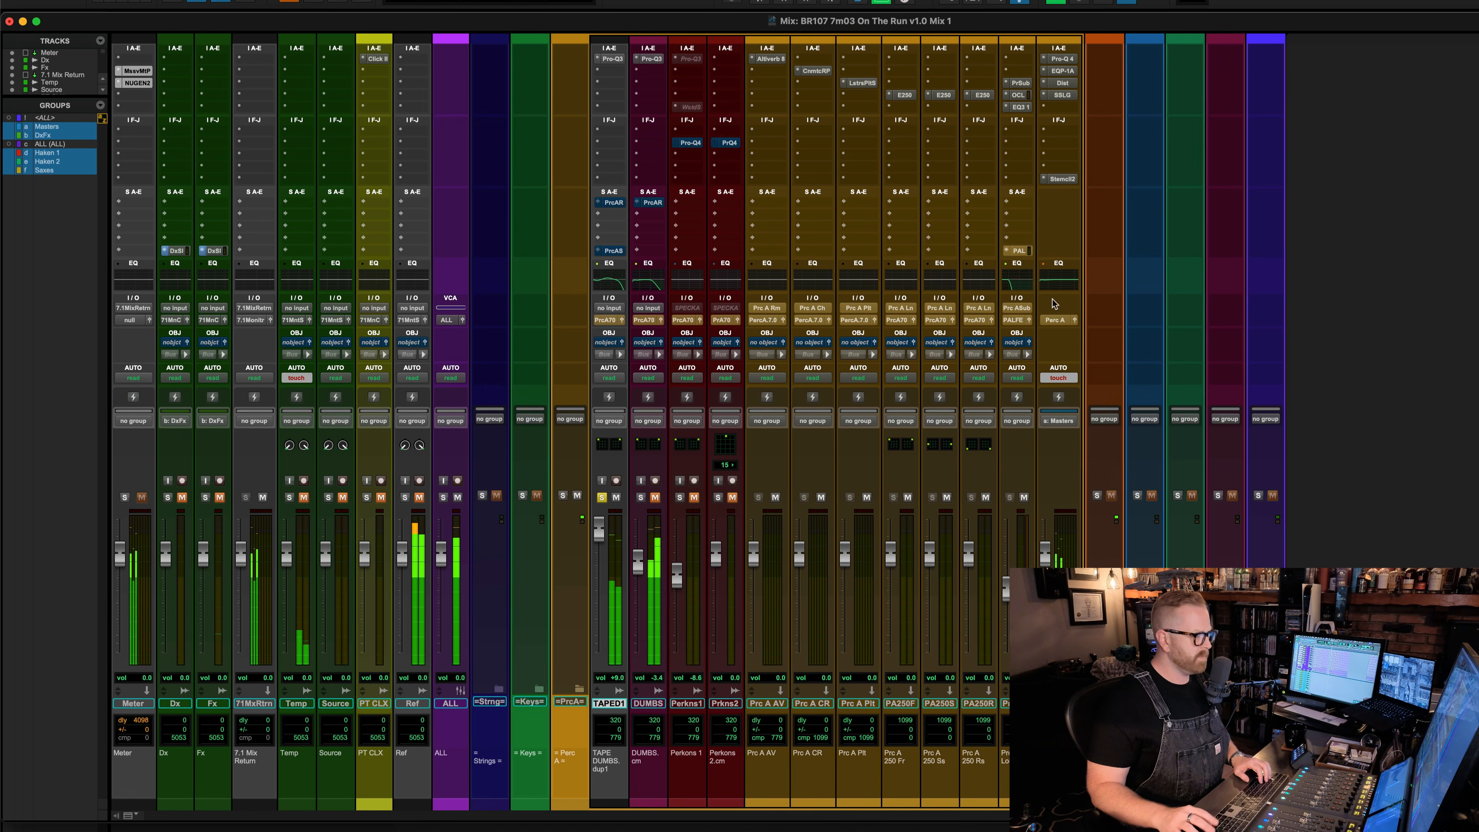
{"action": "key", "text": "super+equal"}
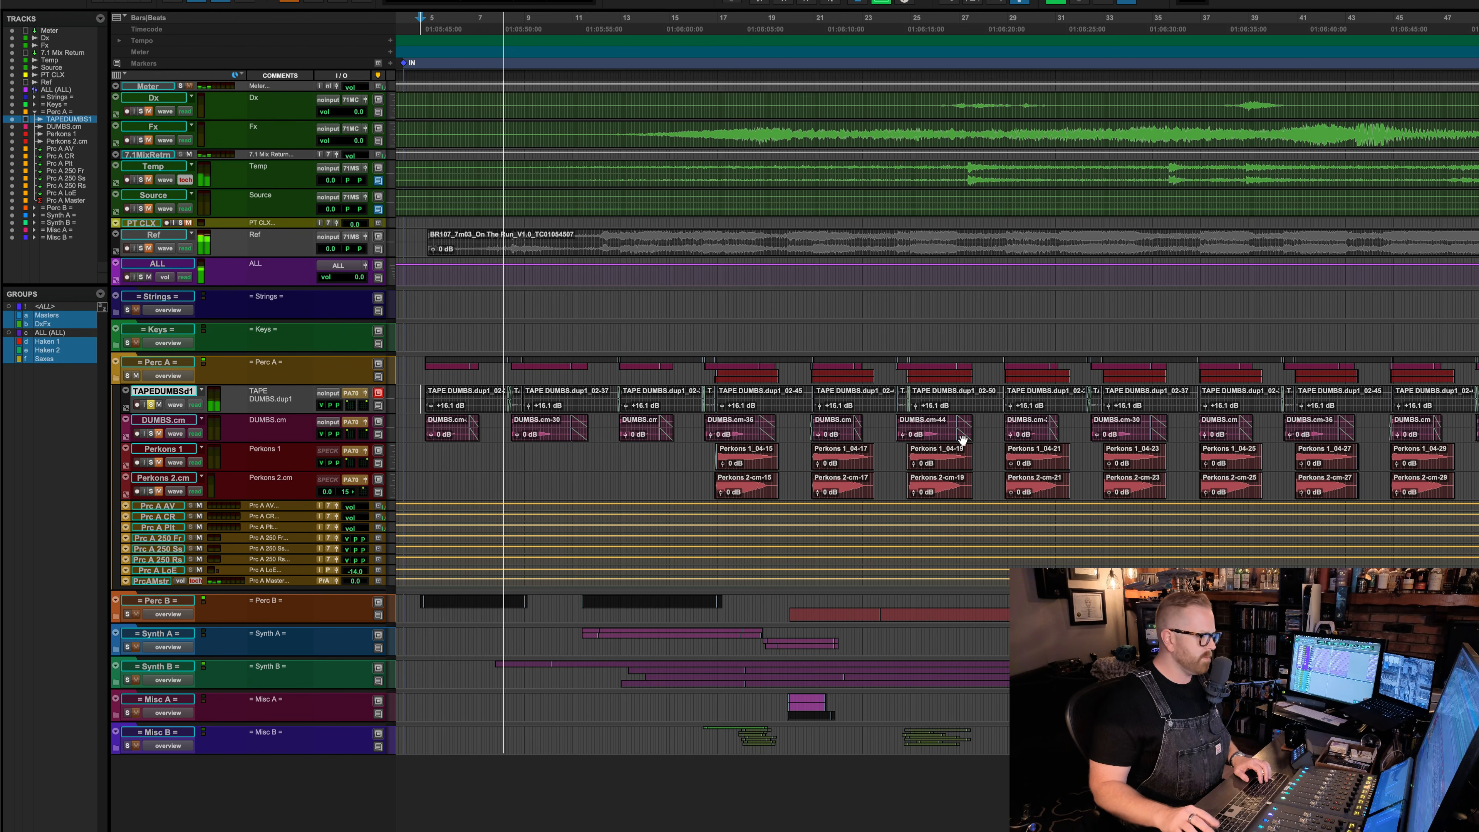
{"action": "scroll", "coordinate": [1040, 502], "scroll_direction": "right", "scroll_amount": 10}
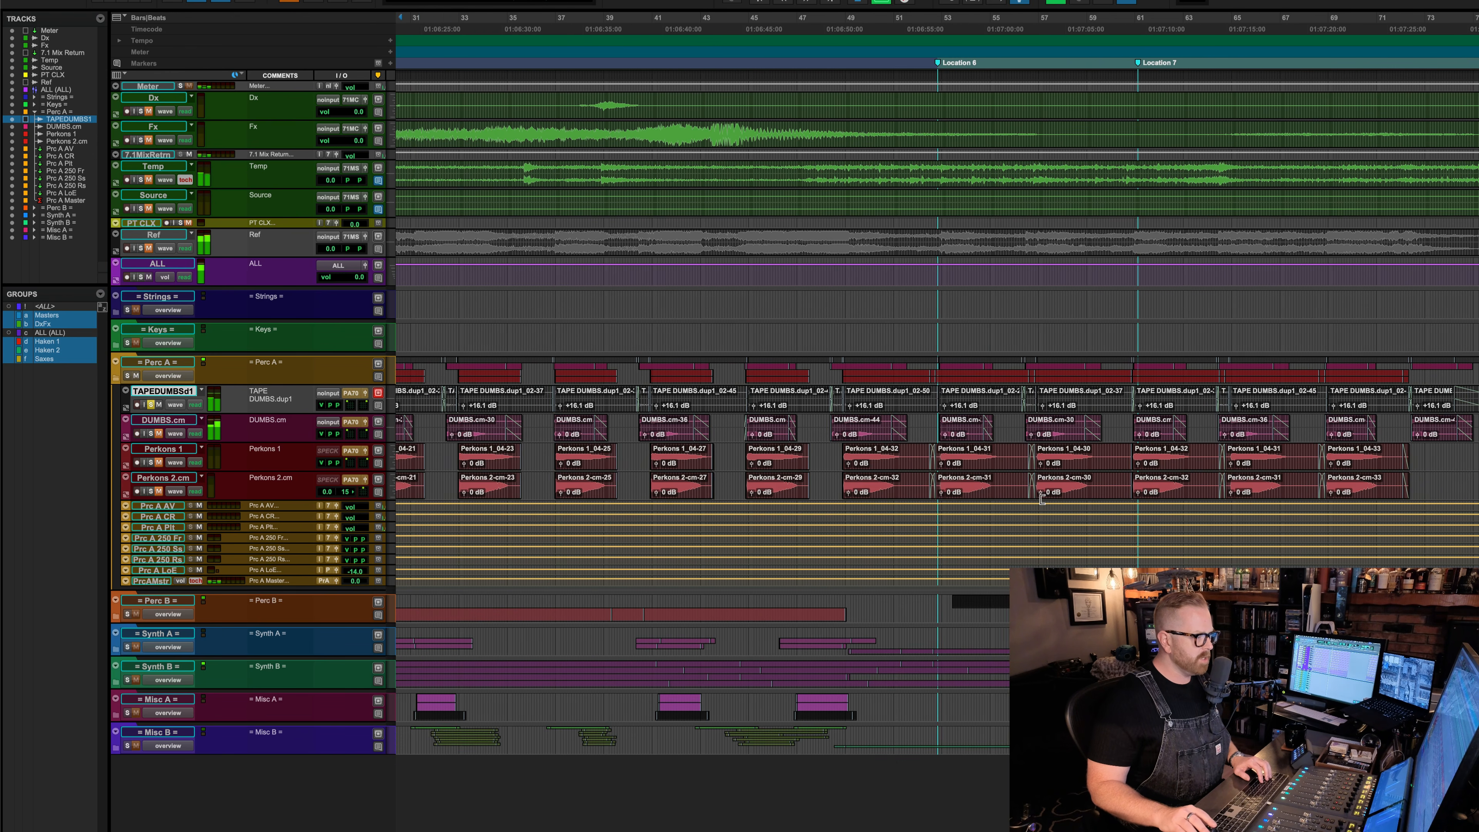
{"action": "scroll", "coordinate": [1042, 500], "scroll_direction": "right", "scroll_amount": 1}
{"action": "key", "text": "space"}
- Audition the soloed TAPE DUMBS.dup1 track from around bar 48, before the Location 6 marker, and return to the mixer
{"action": "left_click", "coordinate": [786, 396]}
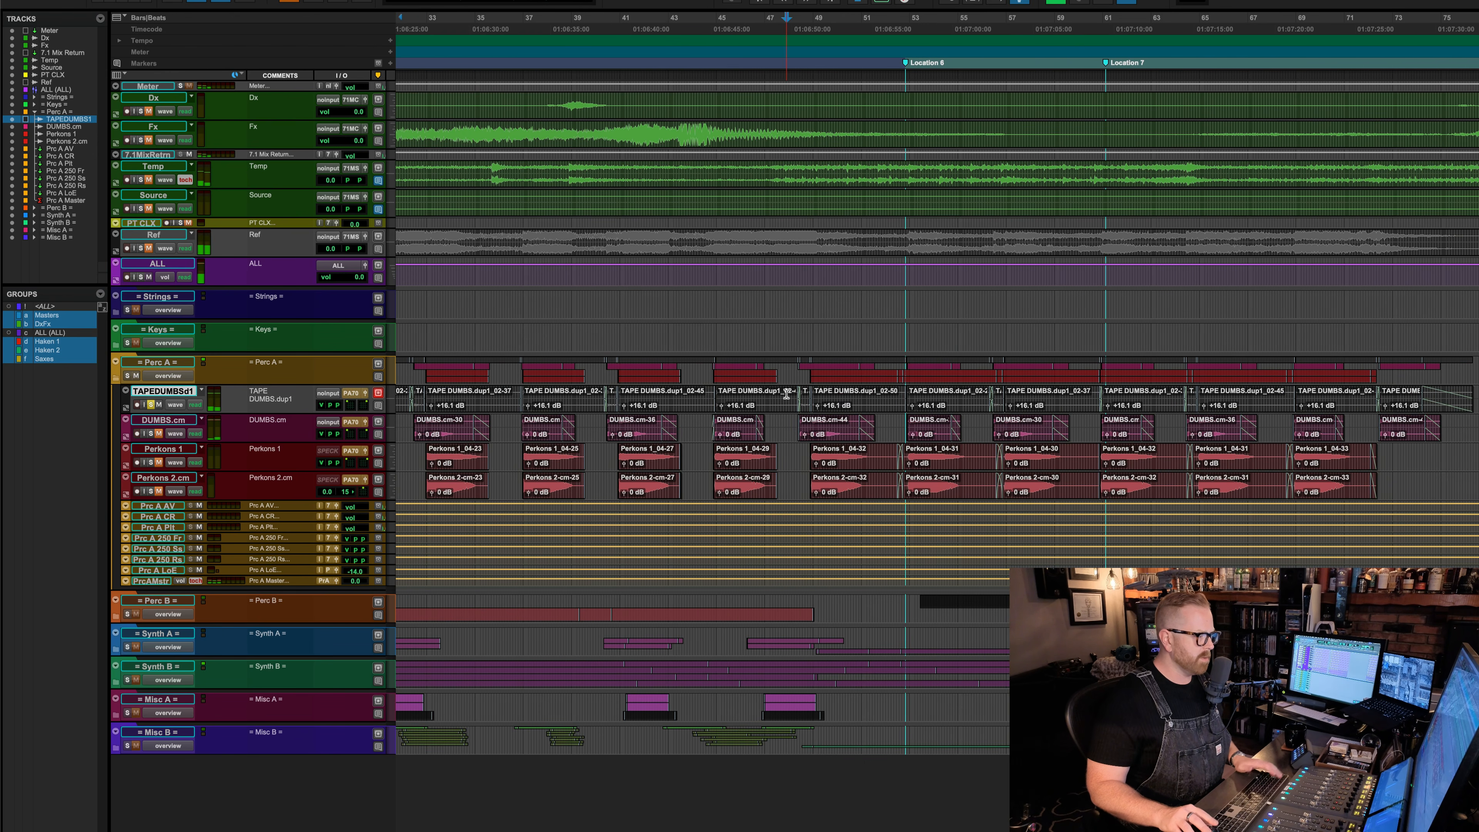
{"action": "key", "text": "space"}
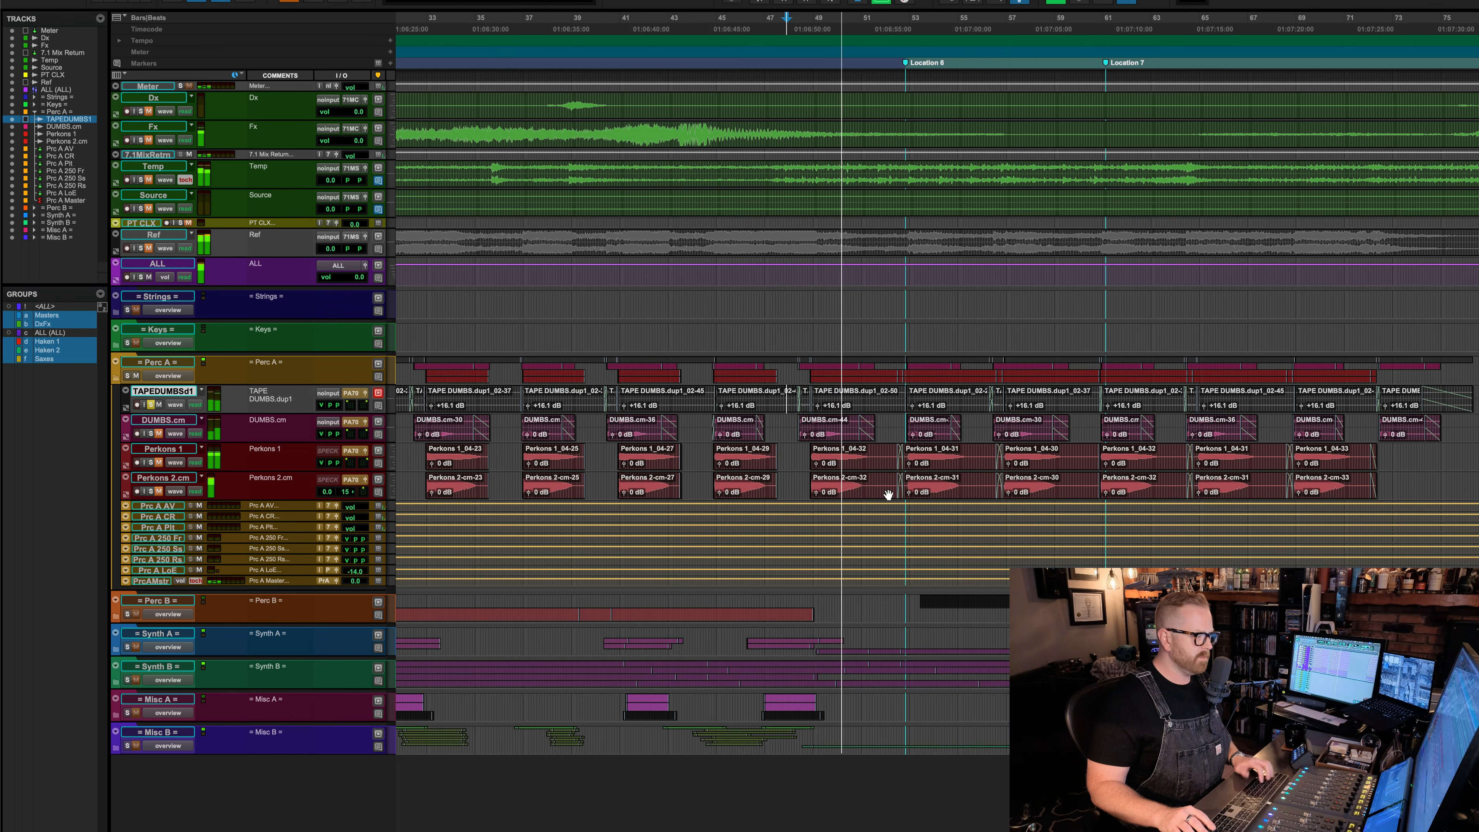
{"action": "key", "text": "space"}
{"action": "key", "text": "super+equal"}
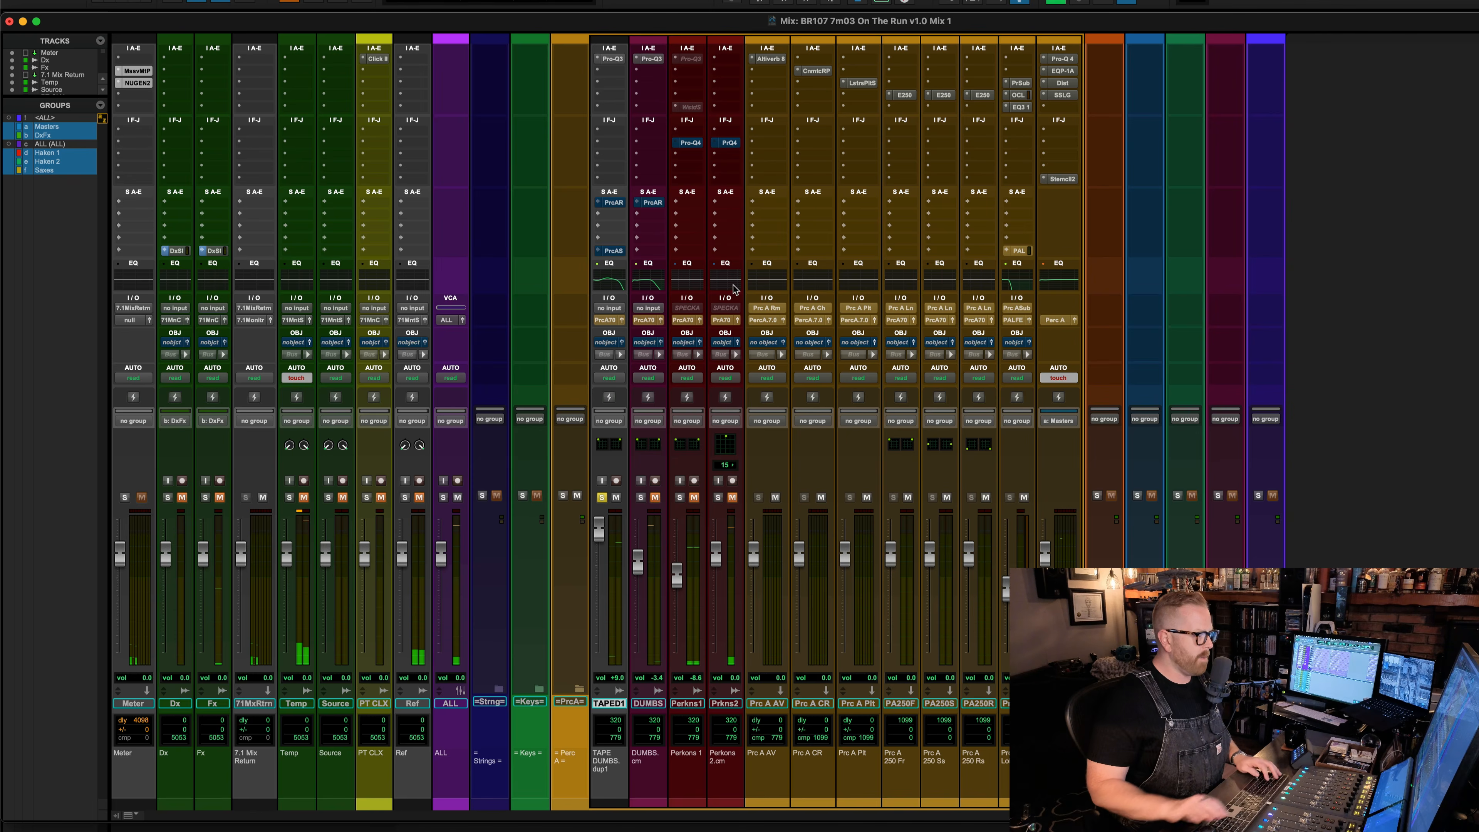
{"action": "key", "text": "super+equal"}
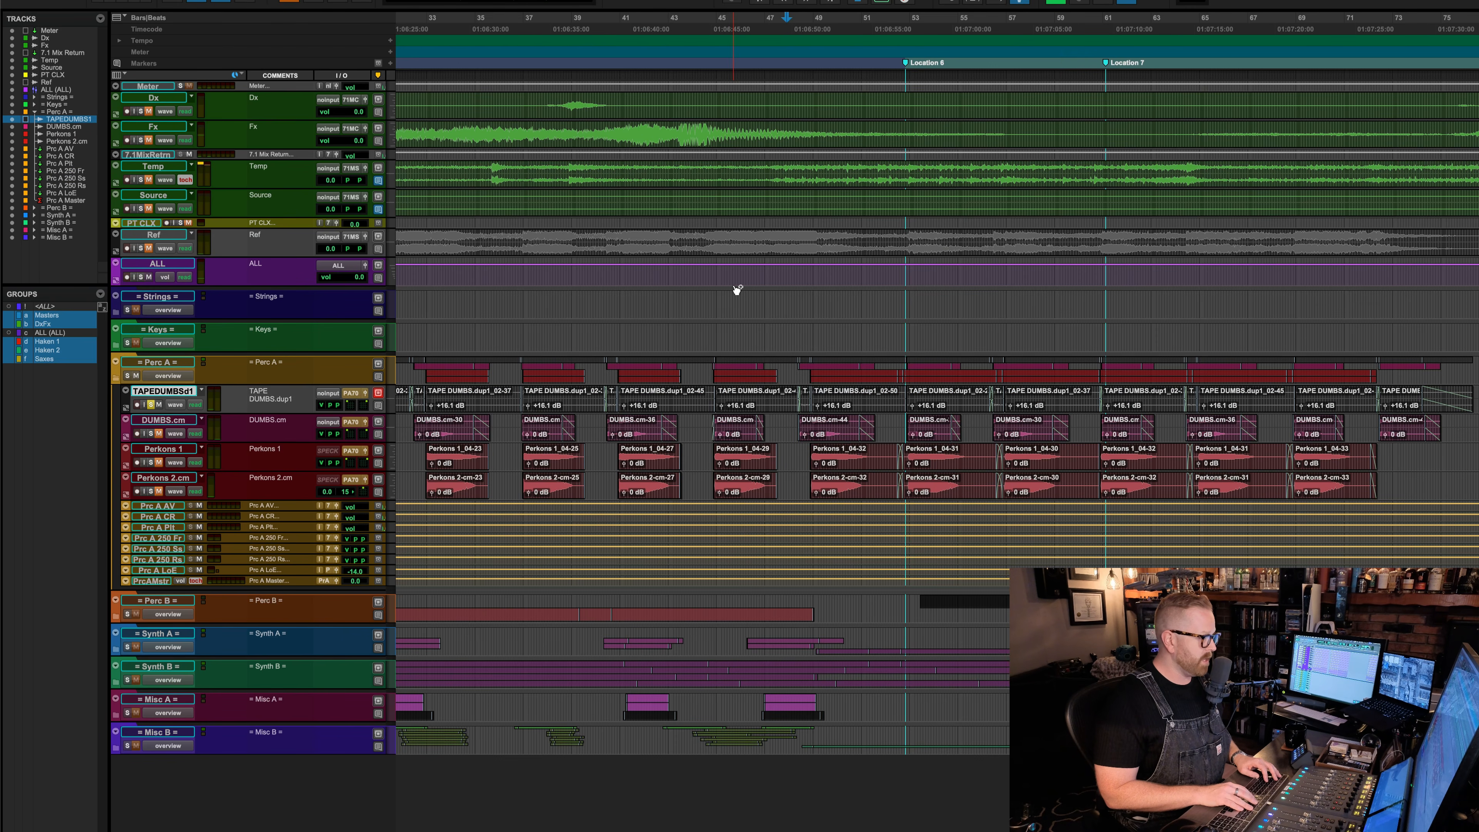
{"action": "key", "text": "super+equal"}
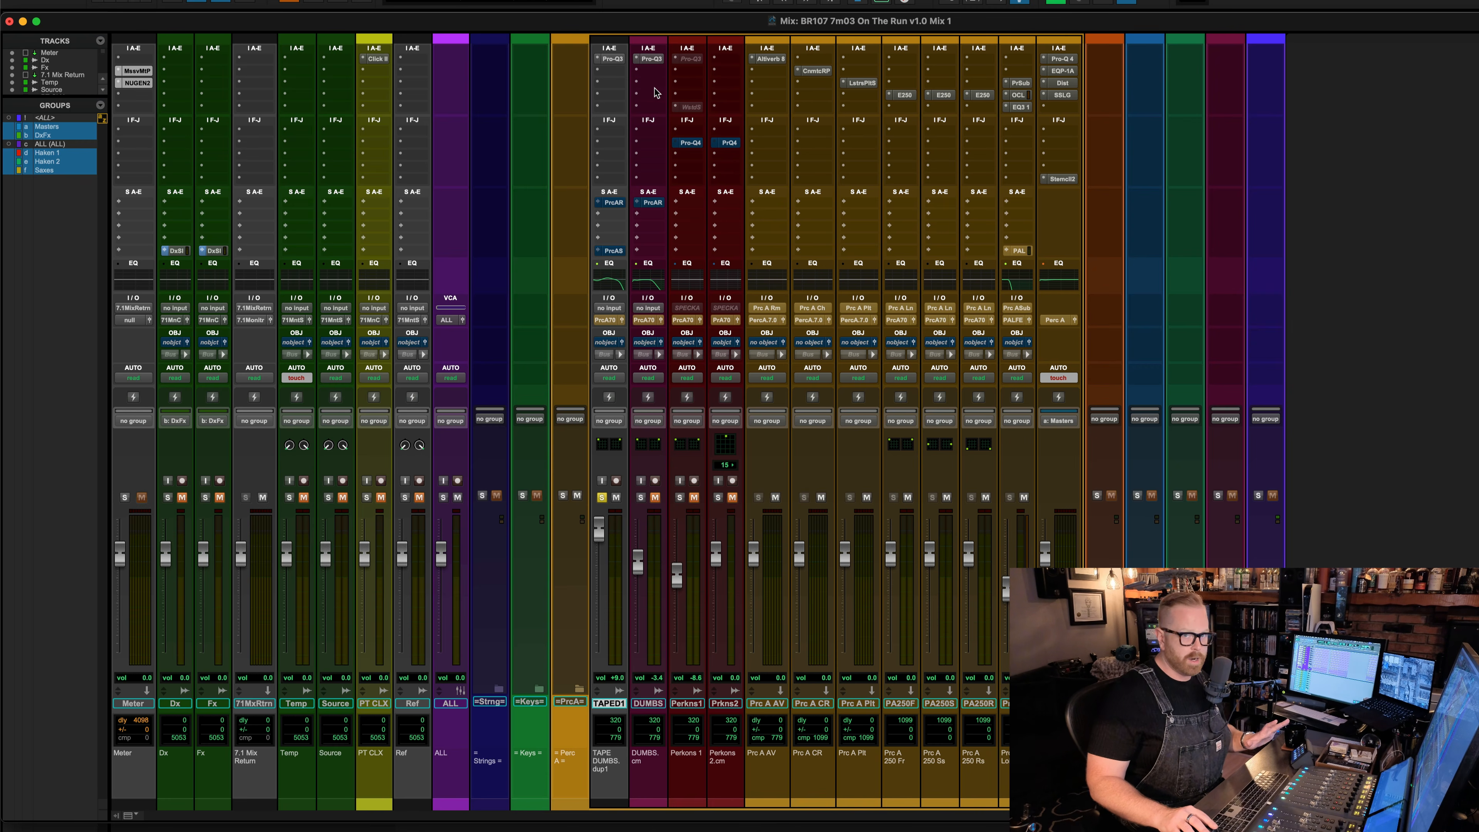
- Review the Pro-Q 3 curve on TAPE DUMBS.dup1 during playback, comparing the low-frequency cut band disabled and enabled
{"action": "left_click", "coordinate": [612, 59]}
{"action": "left_click", "coordinate": [738, 618]}
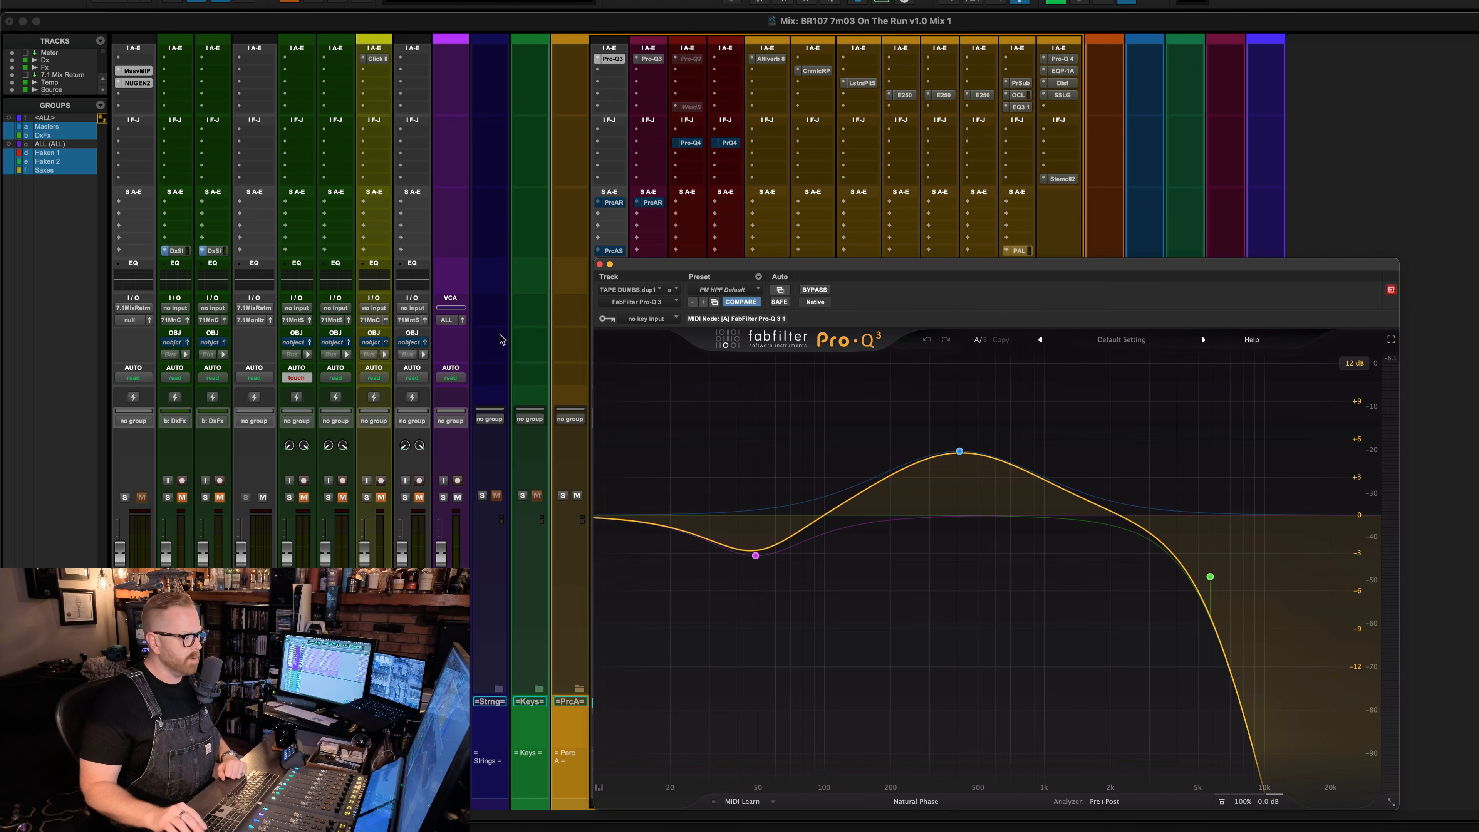
{"action": "left_click", "coordinate": [902, 617]}
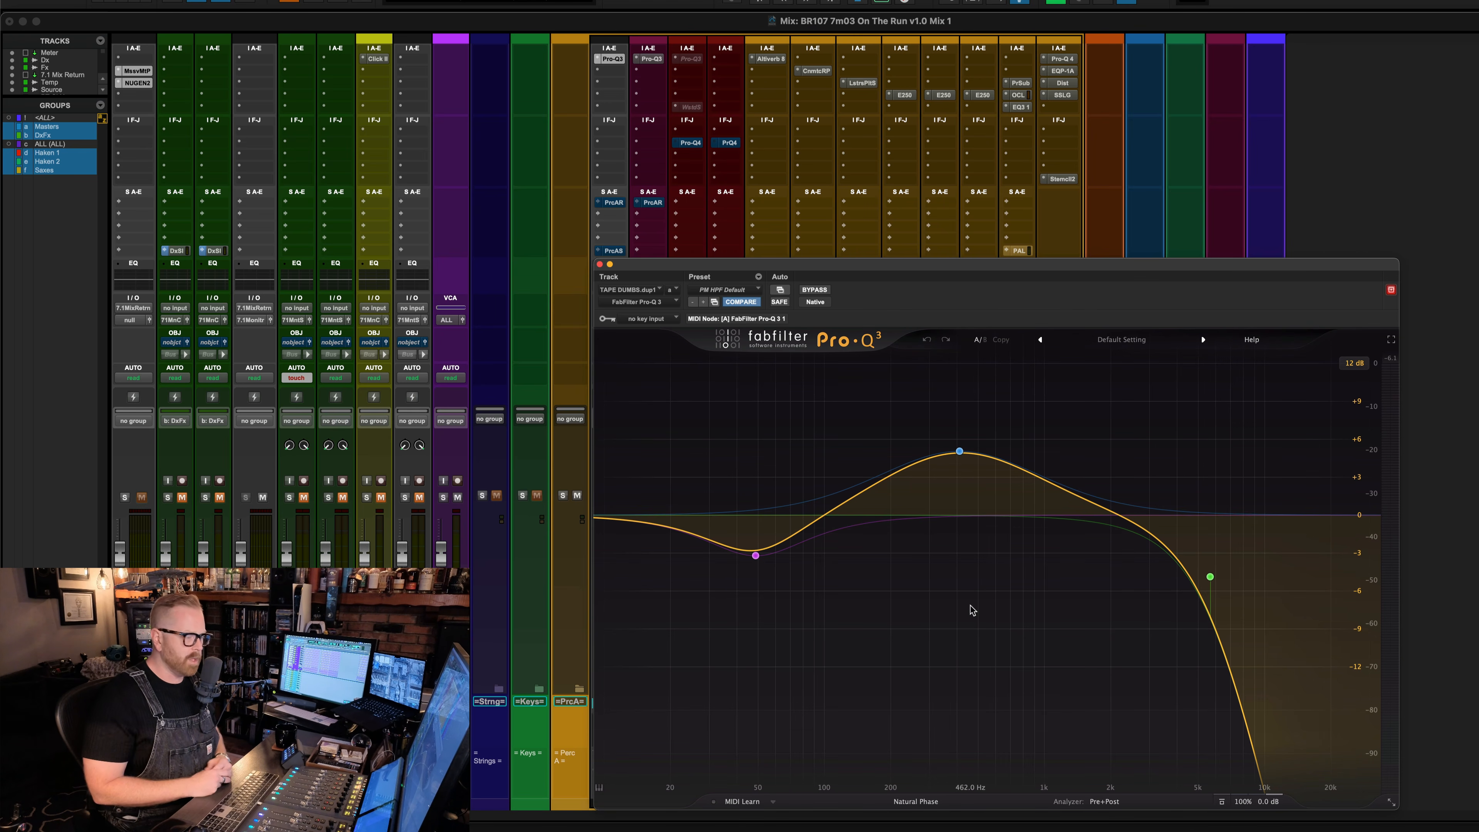
{"action": "mouse_move", "coordinate": [747, 521]}
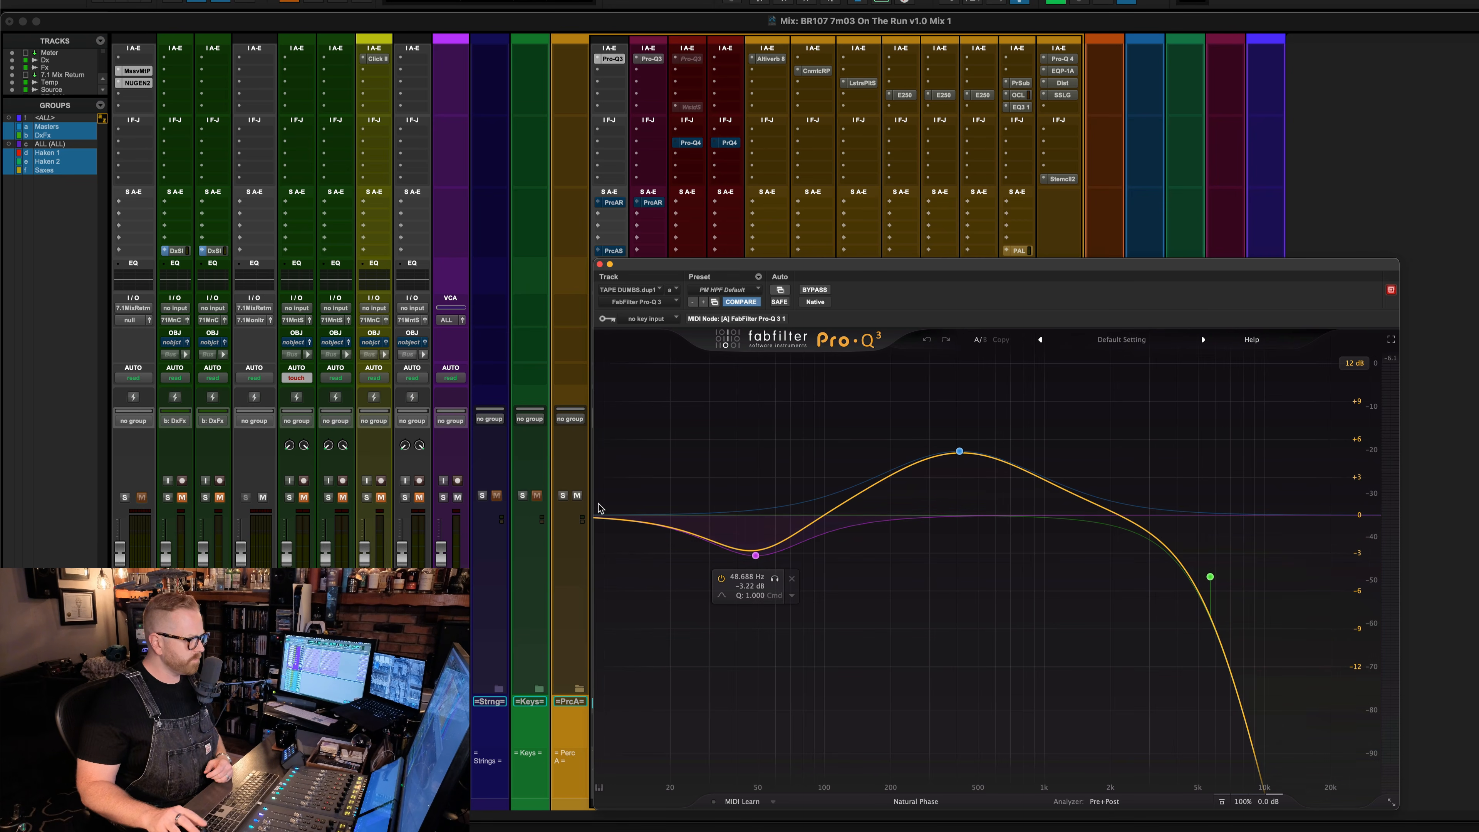
{"action": "key", "text": "space"}
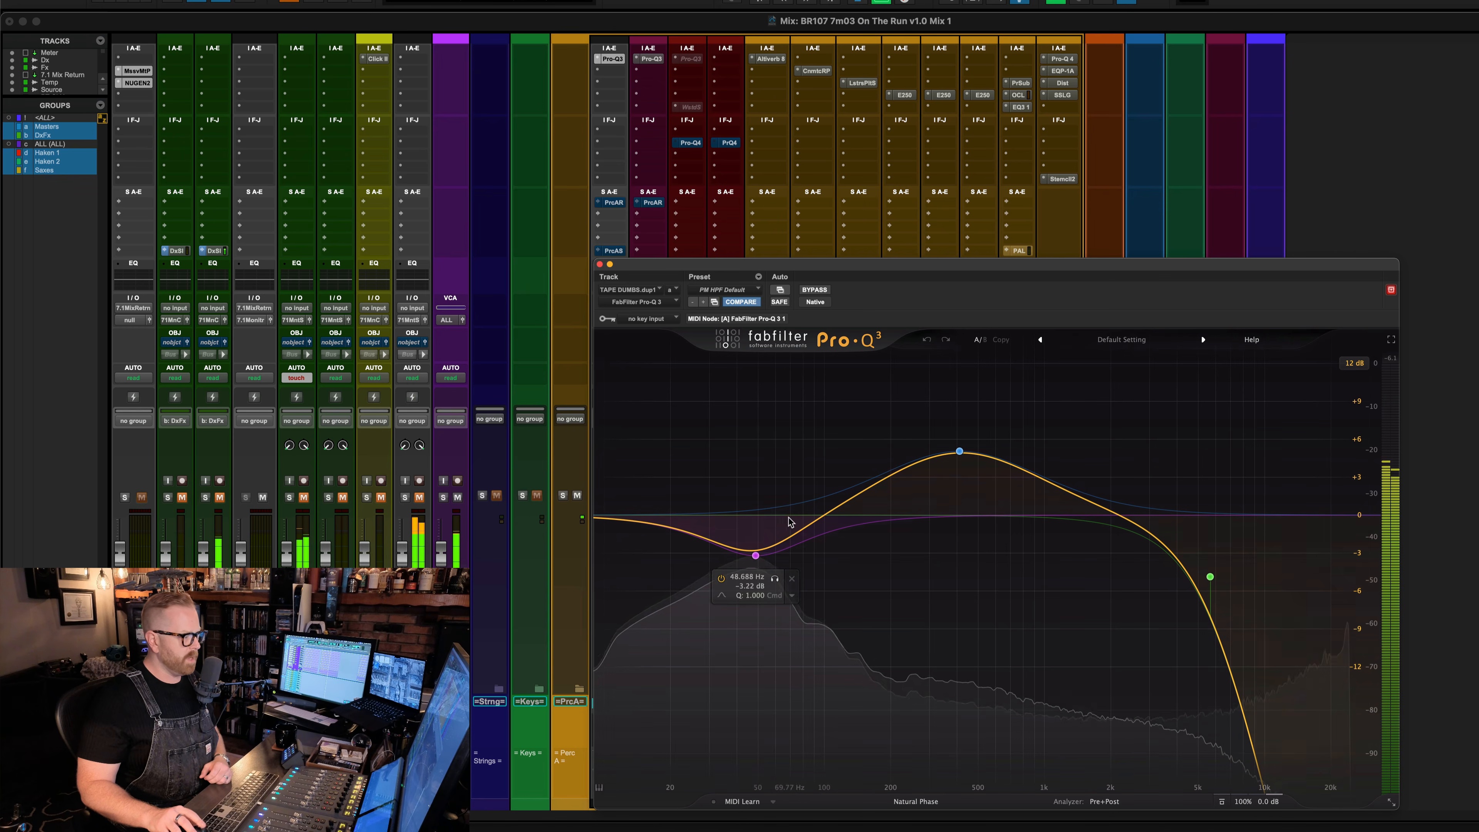
{"action": "left_click", "coordinate": [721, 580]}
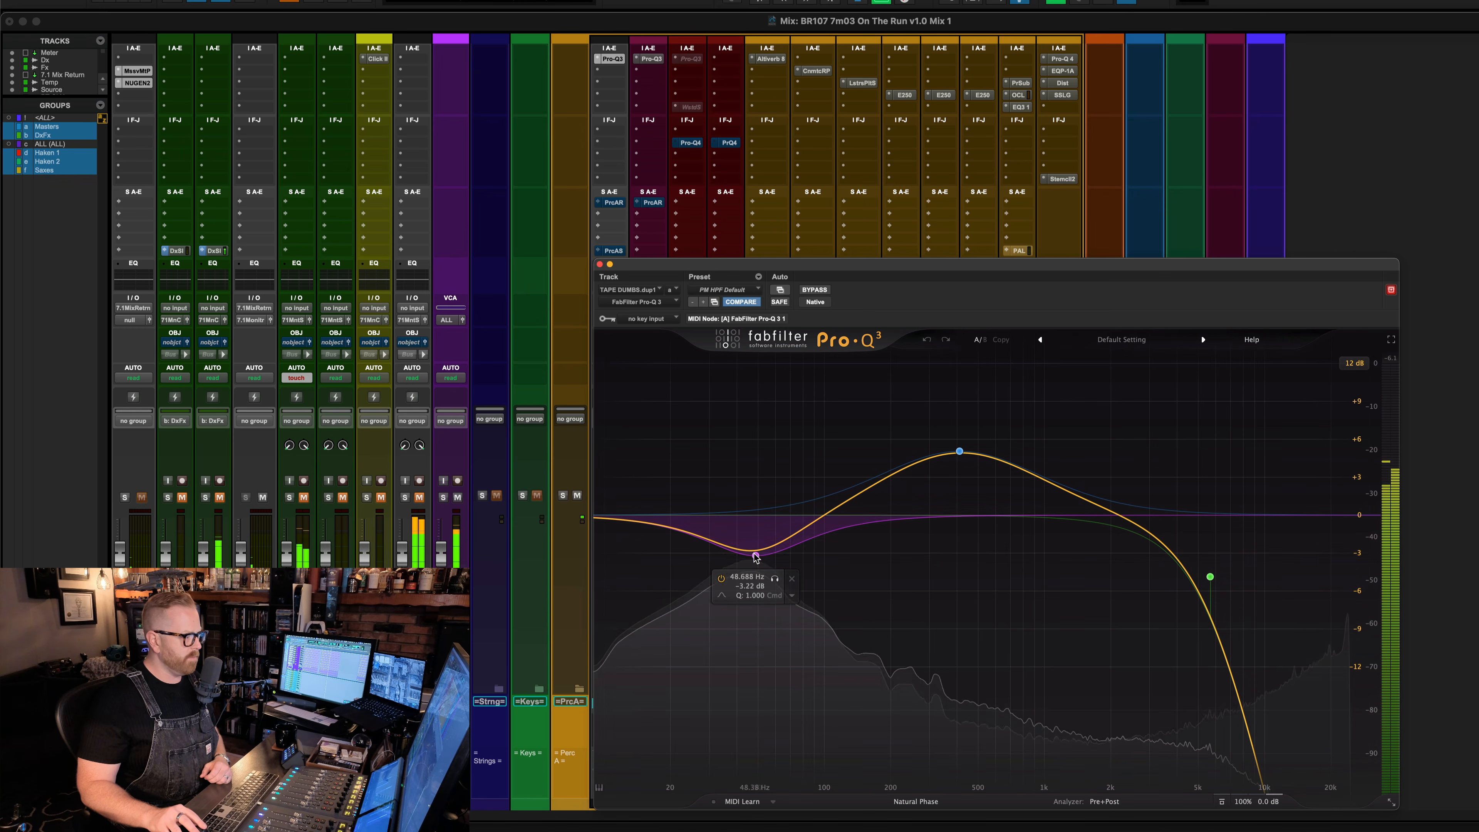
{"action": "left_click", "coordinate": [720, 580]}
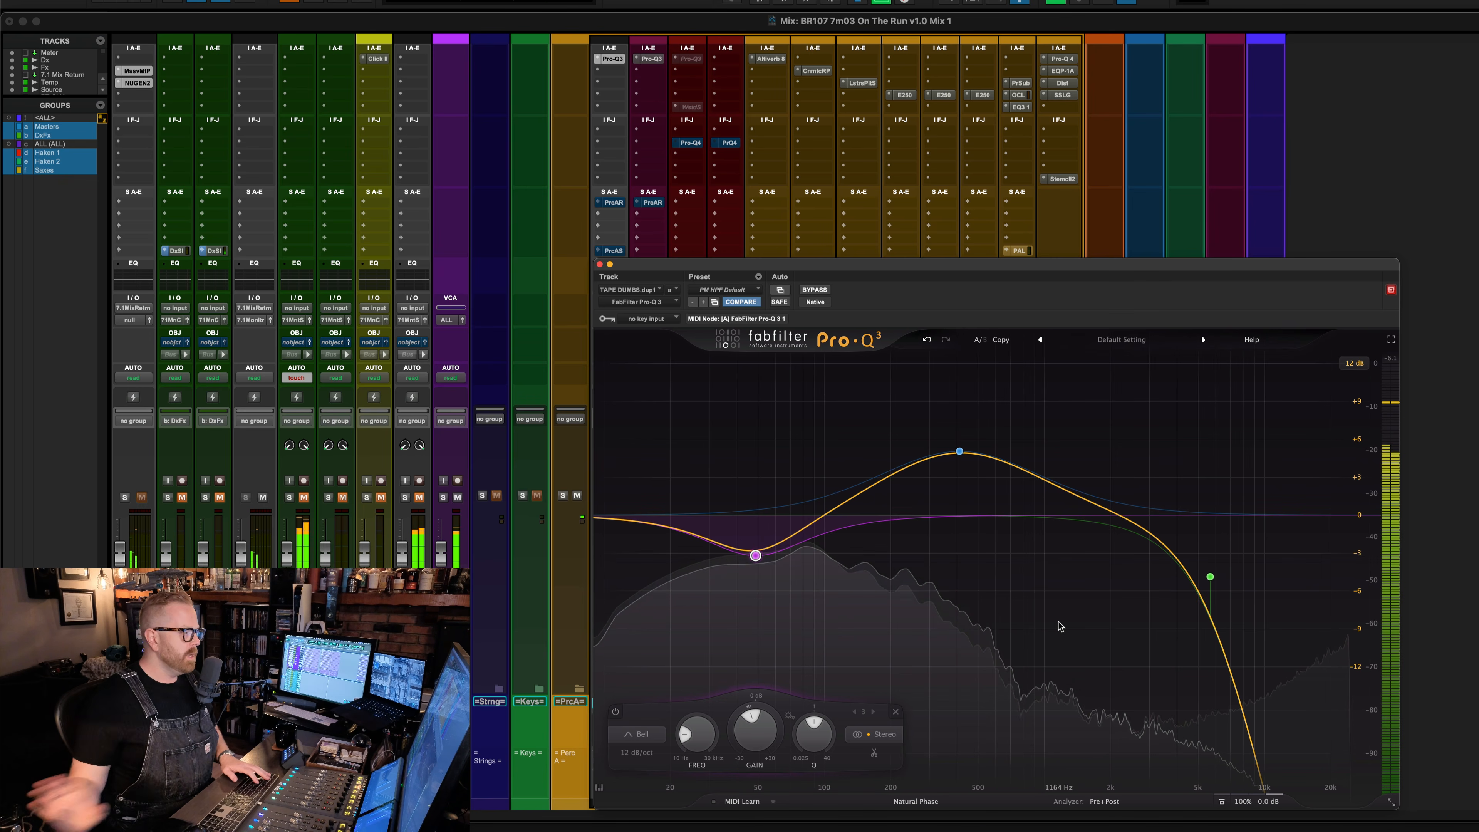
{"action": "left_click", "coordinate": [600, 264]}
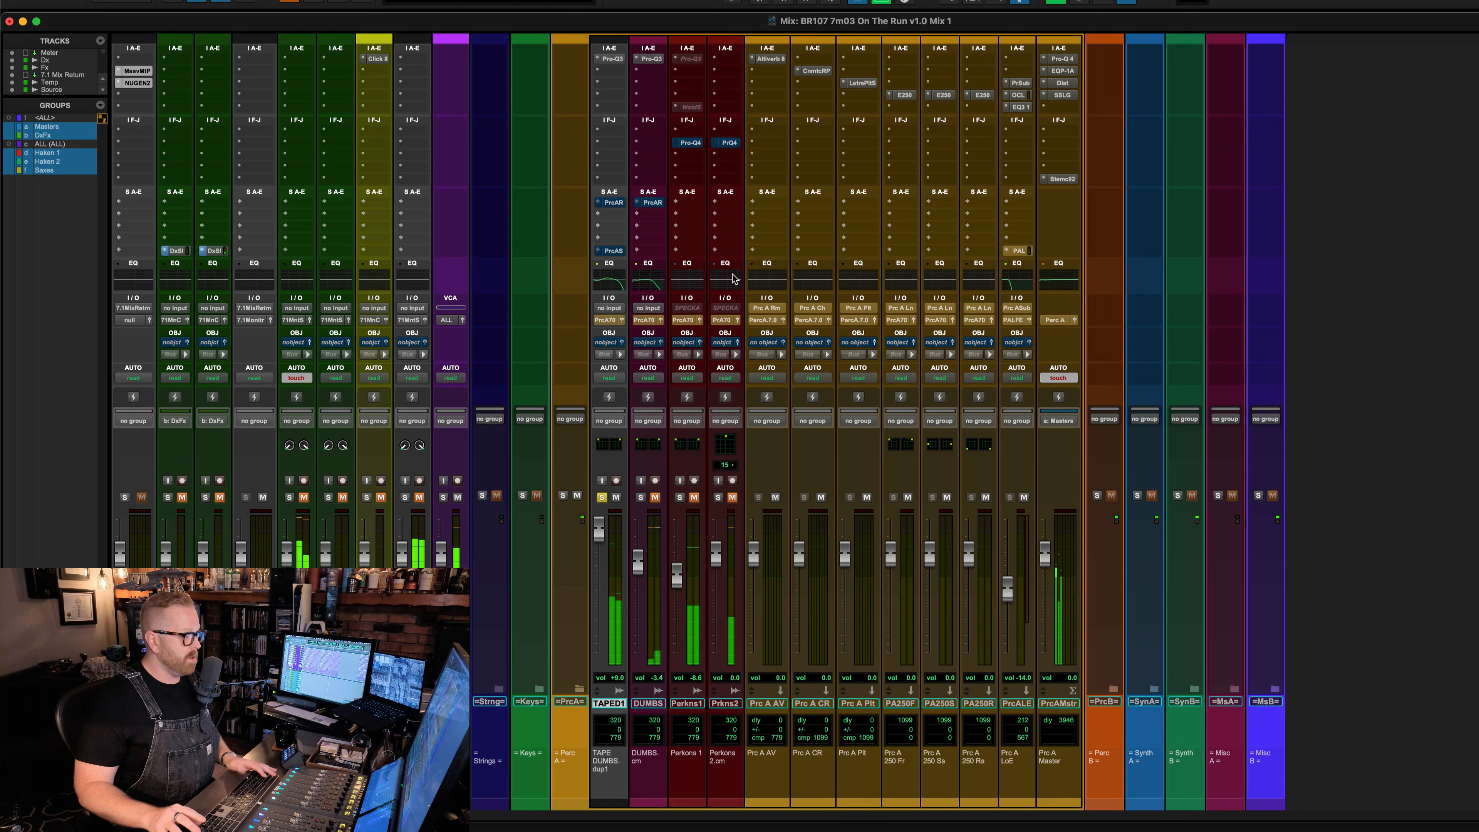
- Examine the surround panning of the TAPE DUMBS.dup1 main output to Perc A.7.0
{"action": "left_click", "coordinate": [621, 319]}
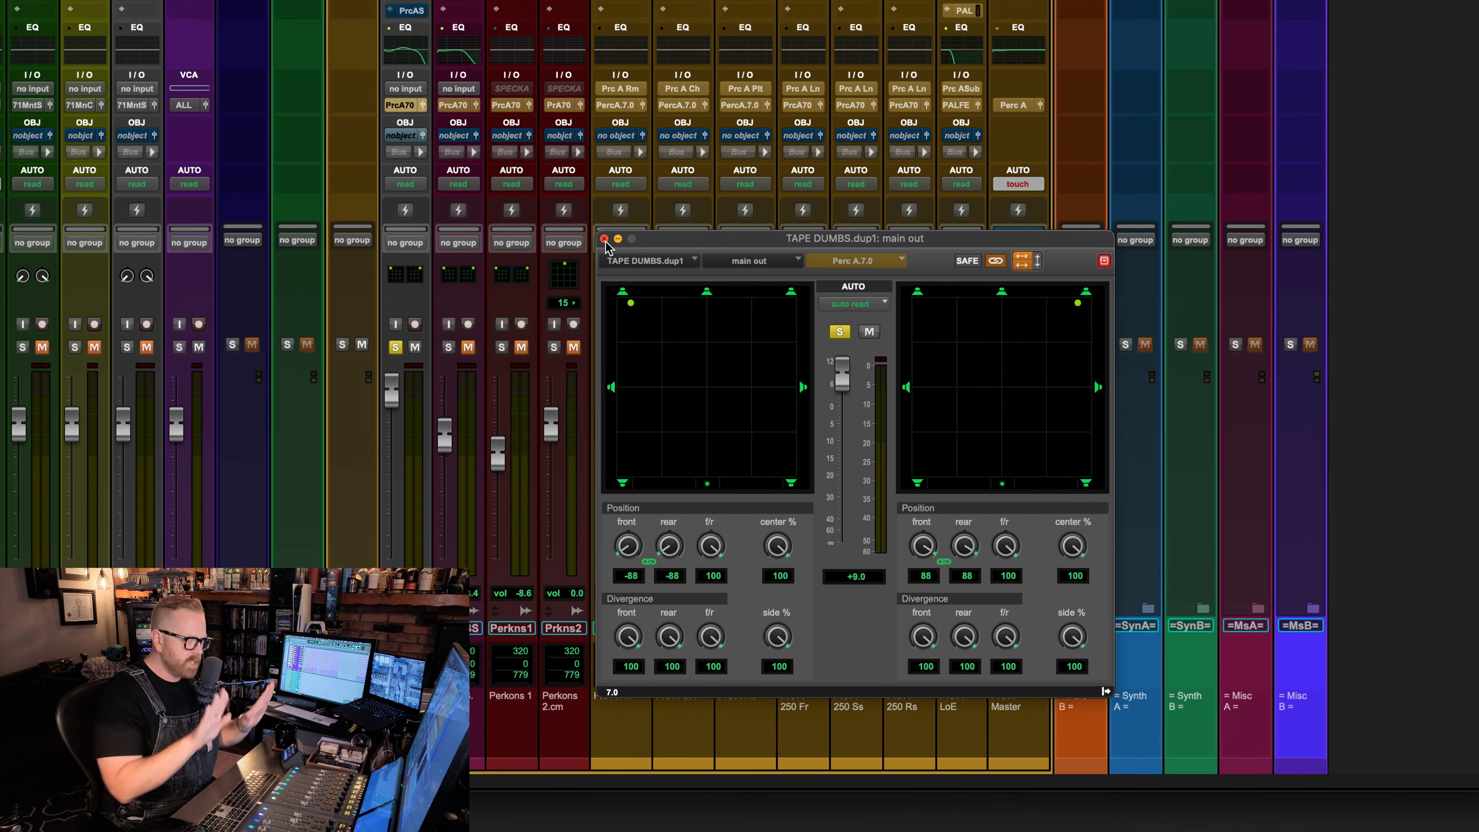
{"action": "left_click", "coordinate": [593, 226]}
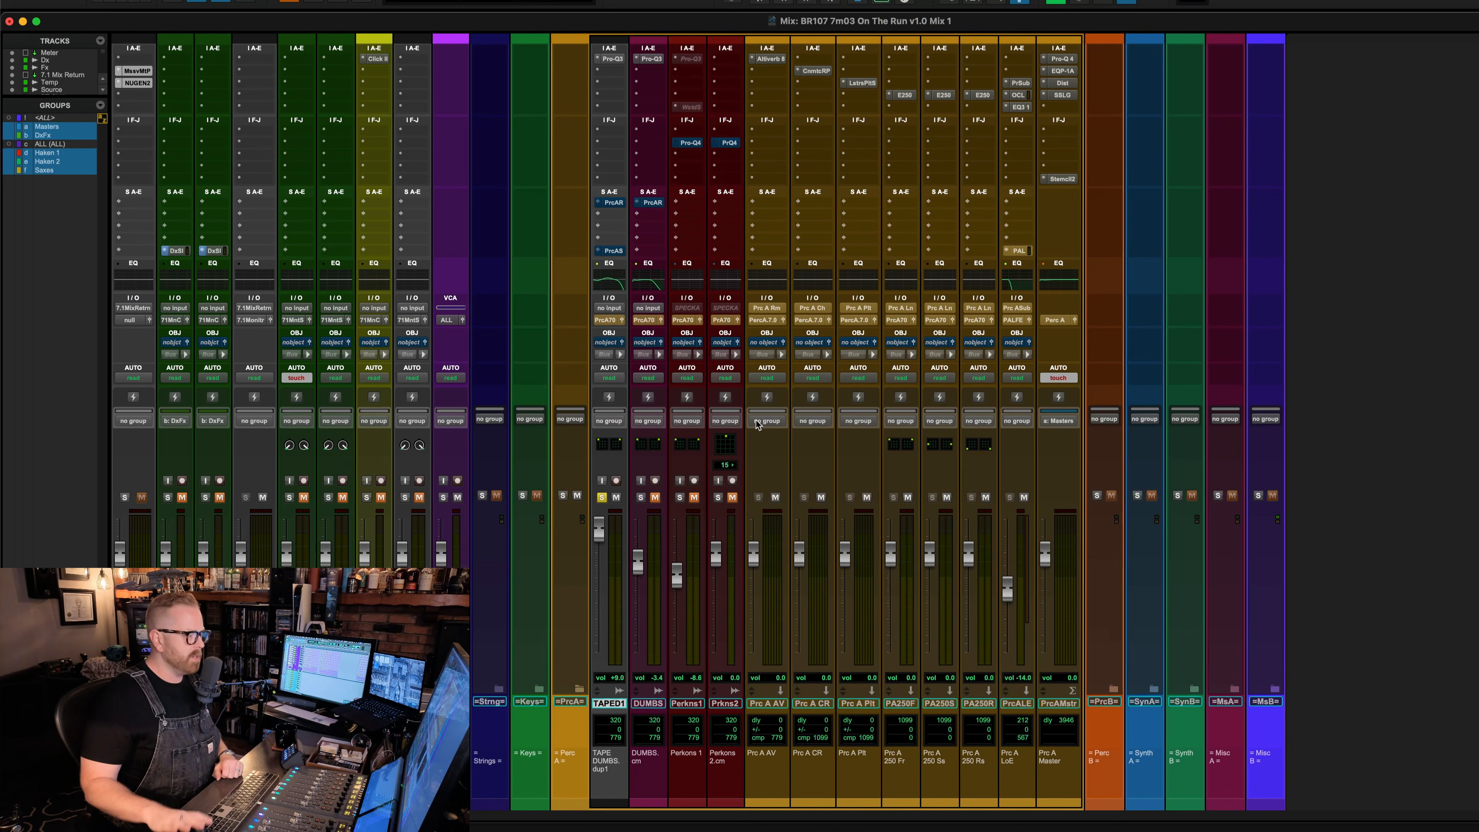
- Unmute the TAPE DUMBS.dup1 send to Prc A Rm and inspect the Altiverb reverb on the Prc A AV track
{"action": "left_click", "coordinate": [613, 205]}
{"action": "left_click", "coordinate": [612, 206], "text": "super"}
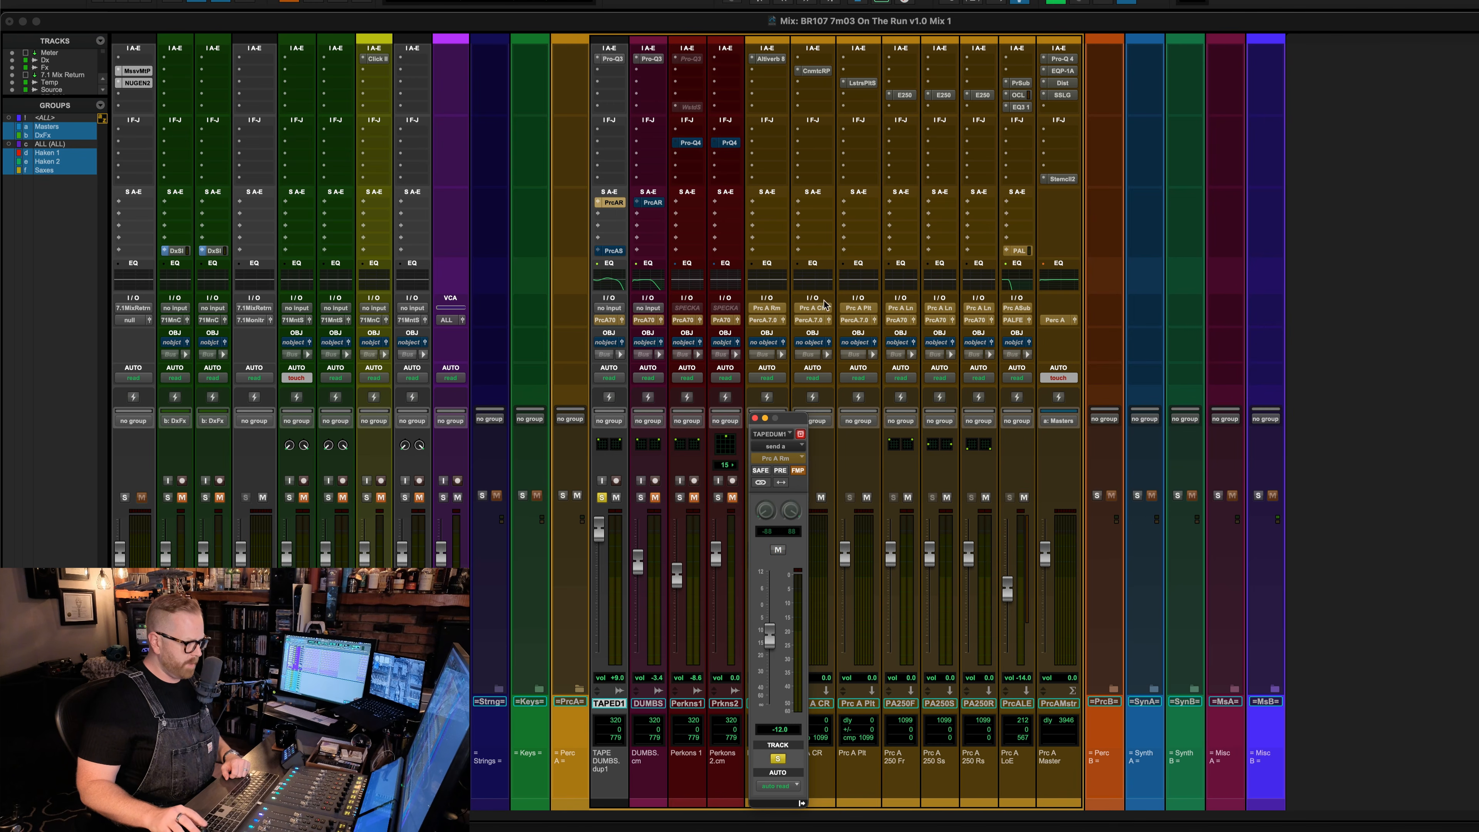
{"action": "left_click", "coordinate": [767, 58]}
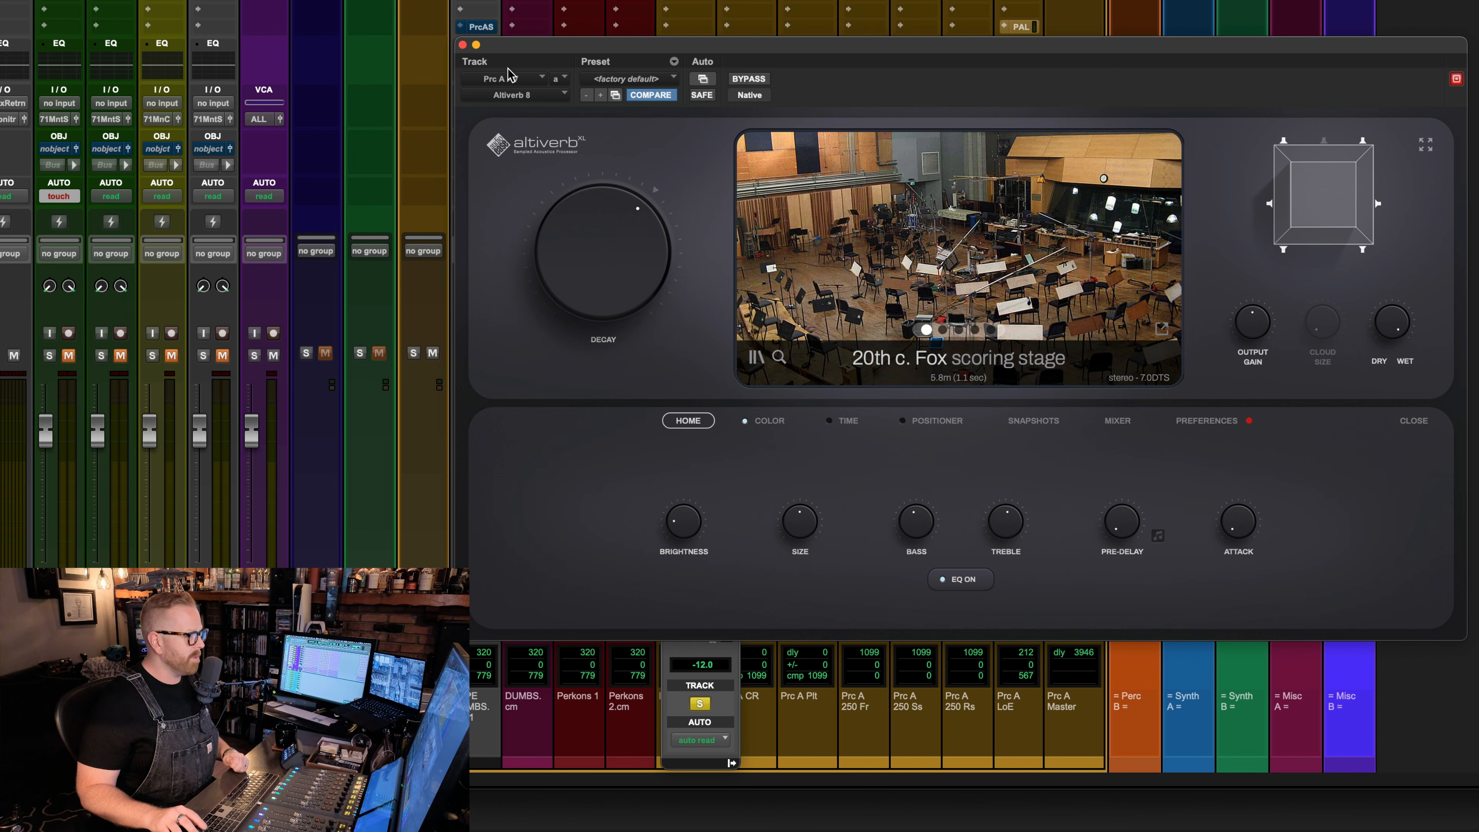
{"action": "left_click", "coordinate": [475, 44]}
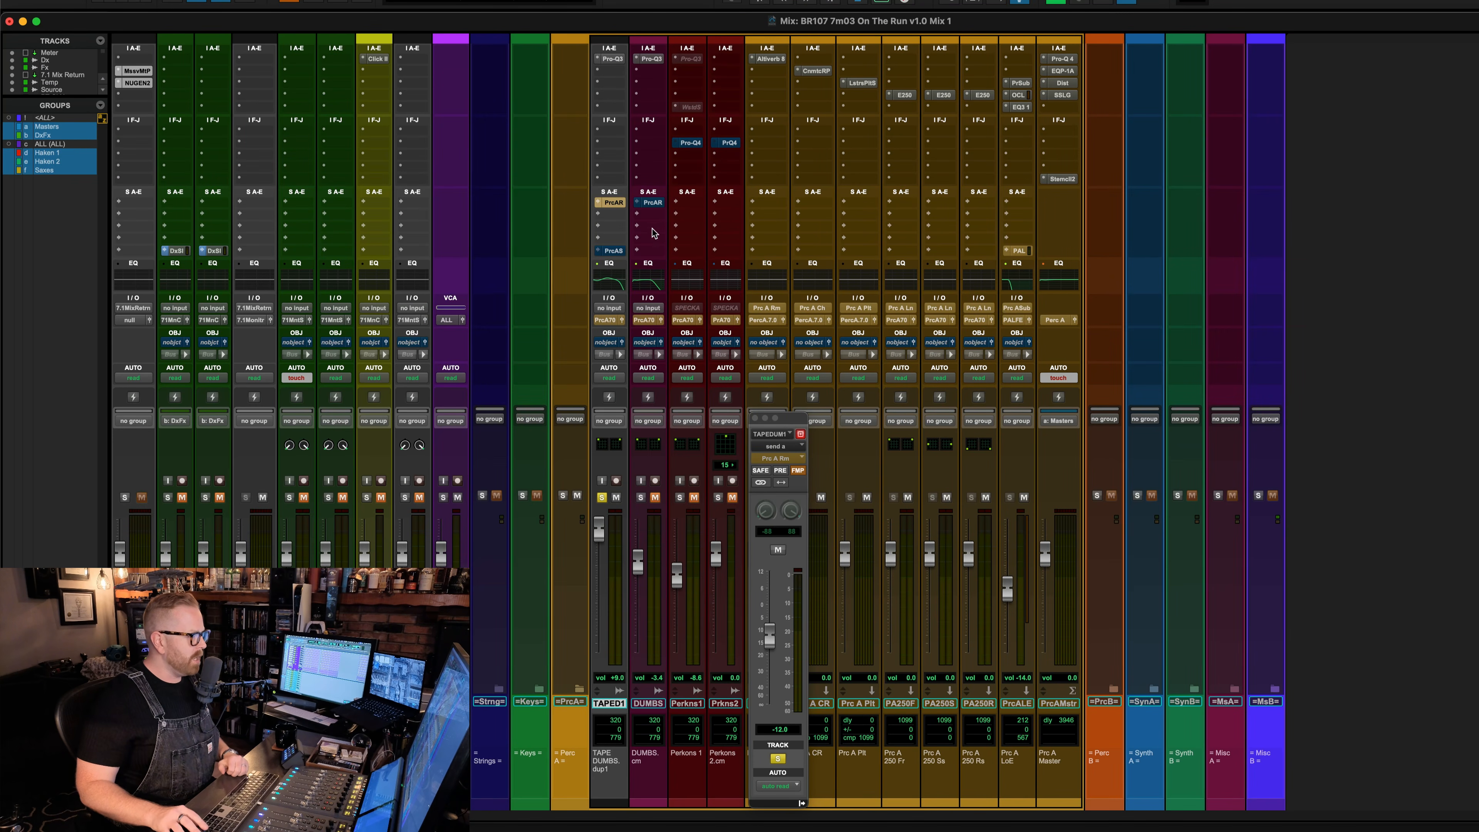
{"action": "left_click", "coordinate": [755, 418]}
- Play back TAPE DUMBS.dup1 and compare it with the Prc A AV reverb return muted and unmuted
{"action": "key", "text": "space"}
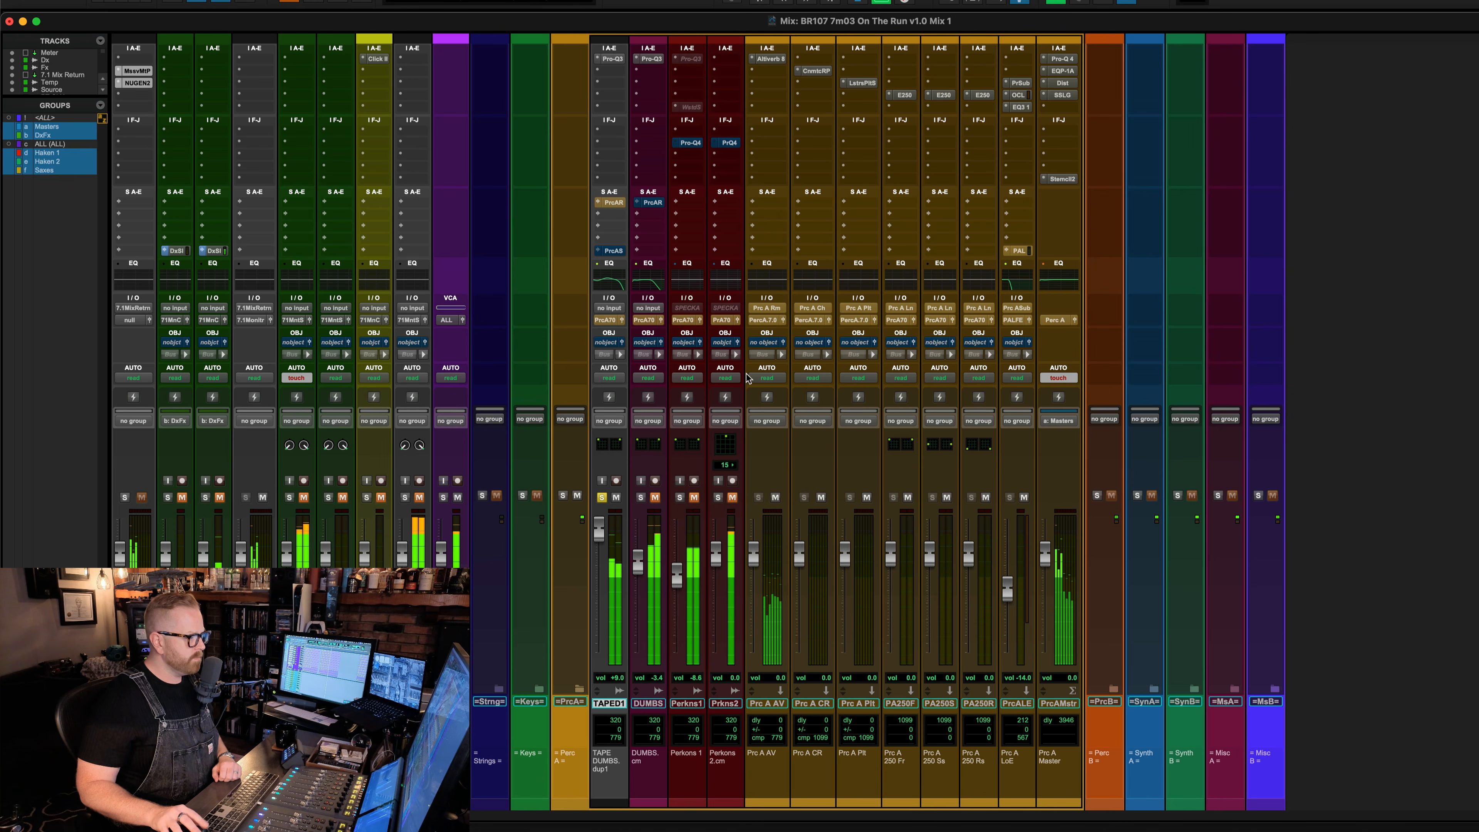
{"action": "left_click", "coordinate": [776, 497]}
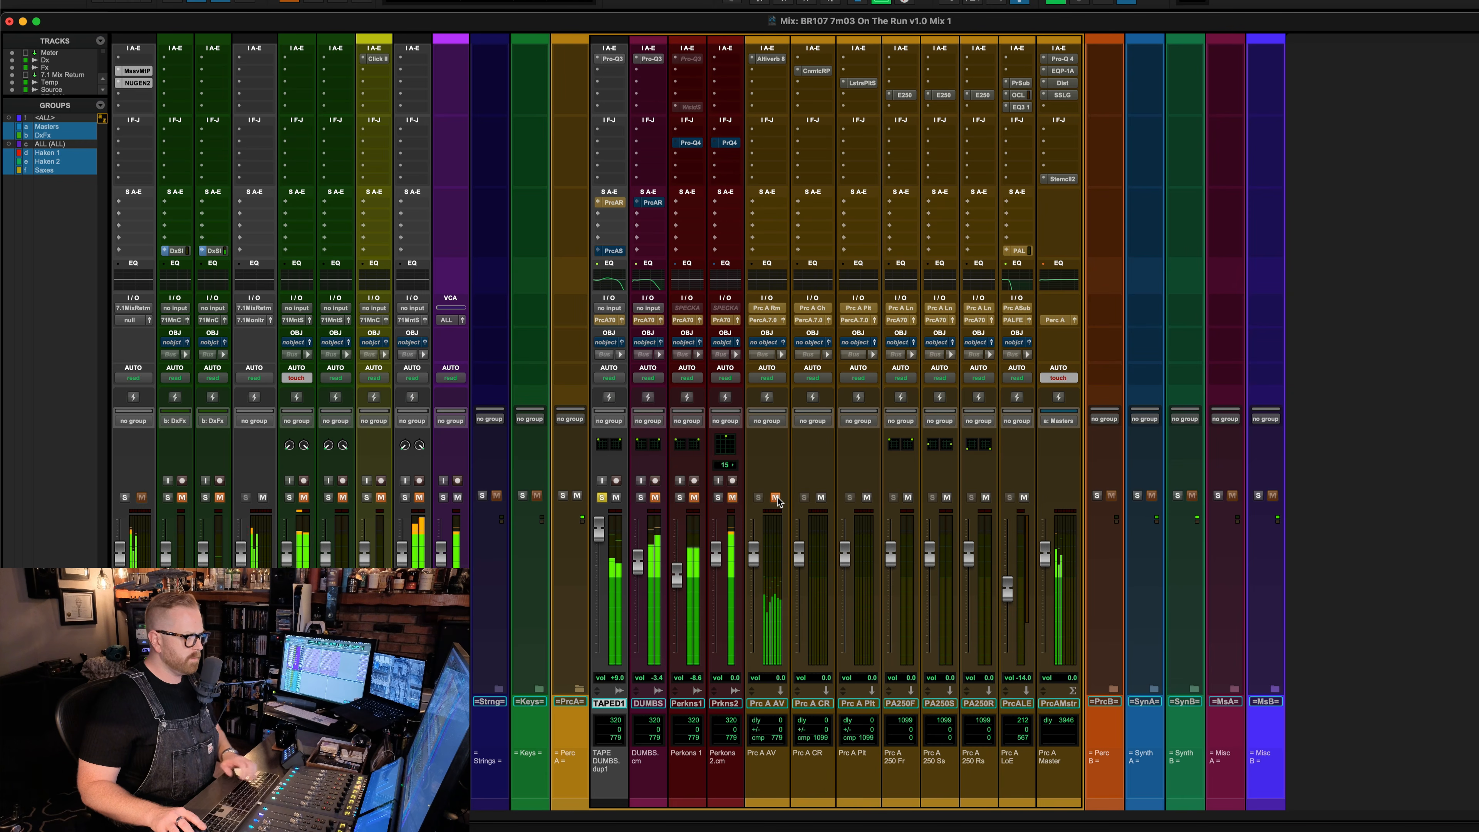
{"action": "left_click", "coordinate": [776, 498]}
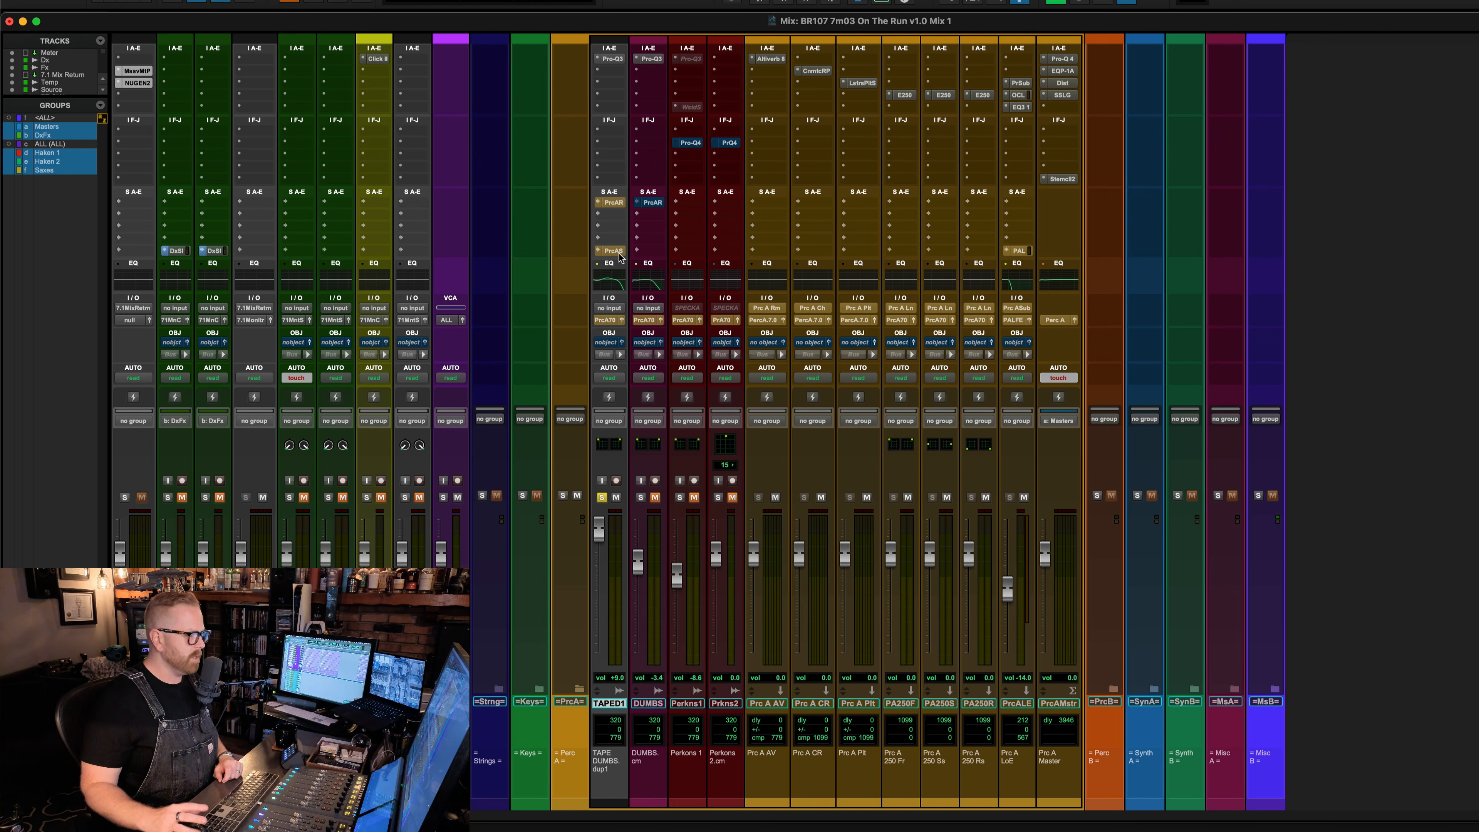
- Audition TAPE DUMBS.dup1 with its Prc A Sub send unmuted alongside the room reverb
{"action": "key", "text": "space"}
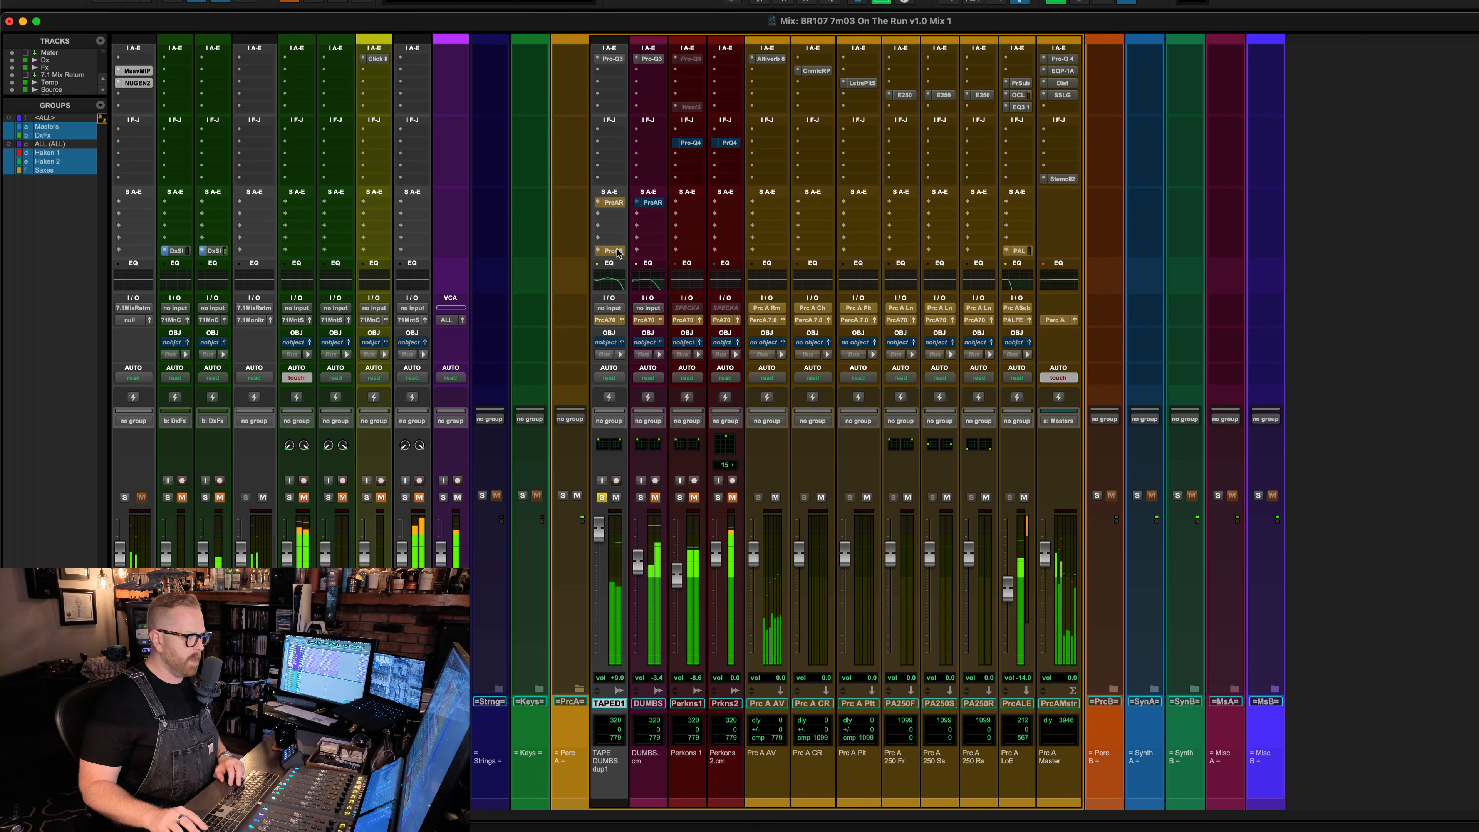
{"action": "key", "text": "space"}
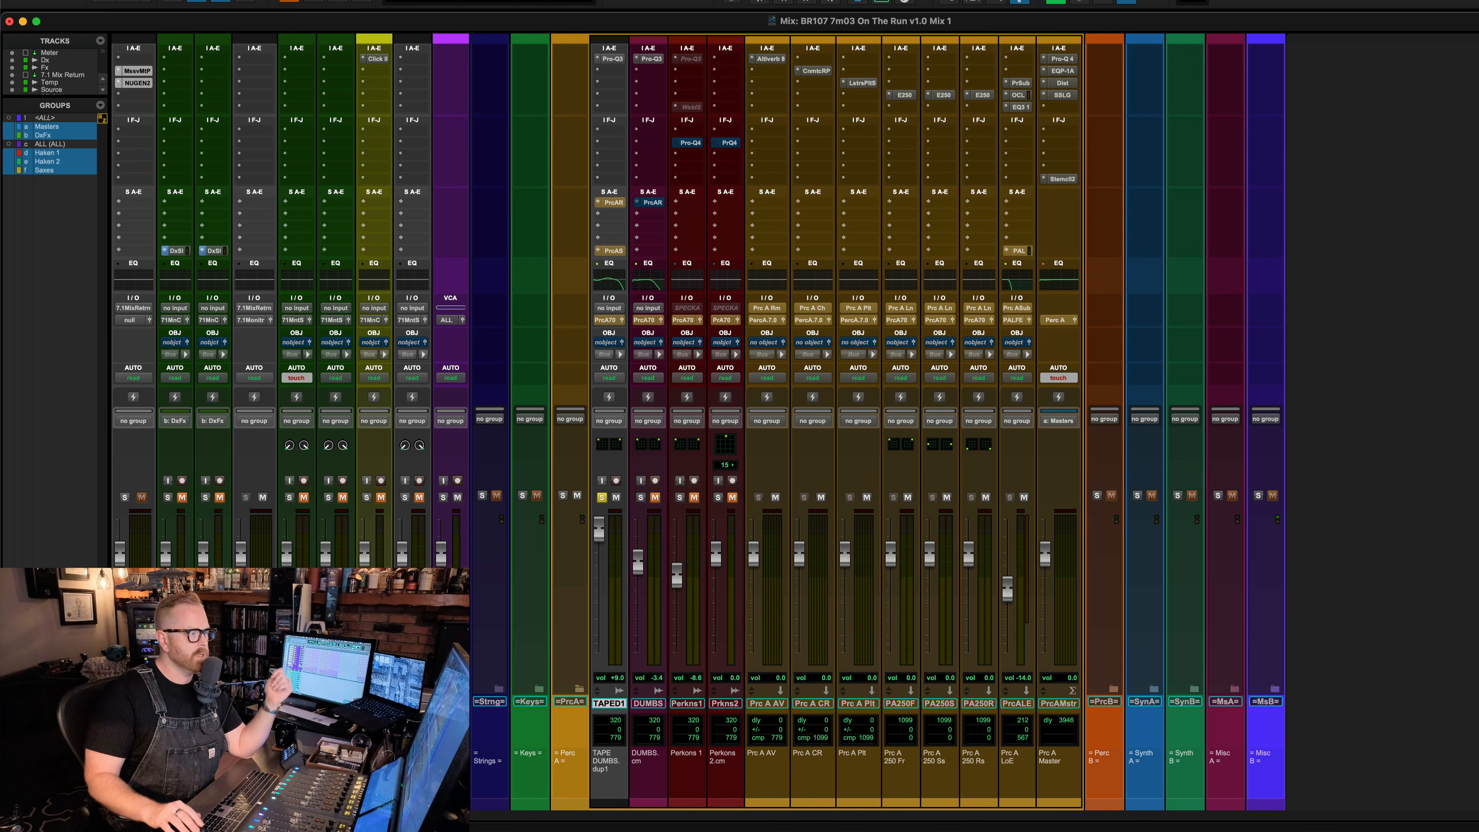
- Open the Pro Subharmonic plug-in on Prc A LoE and load its factory default preset
{"action": "left_click", "coordinate": [1016, 84]}
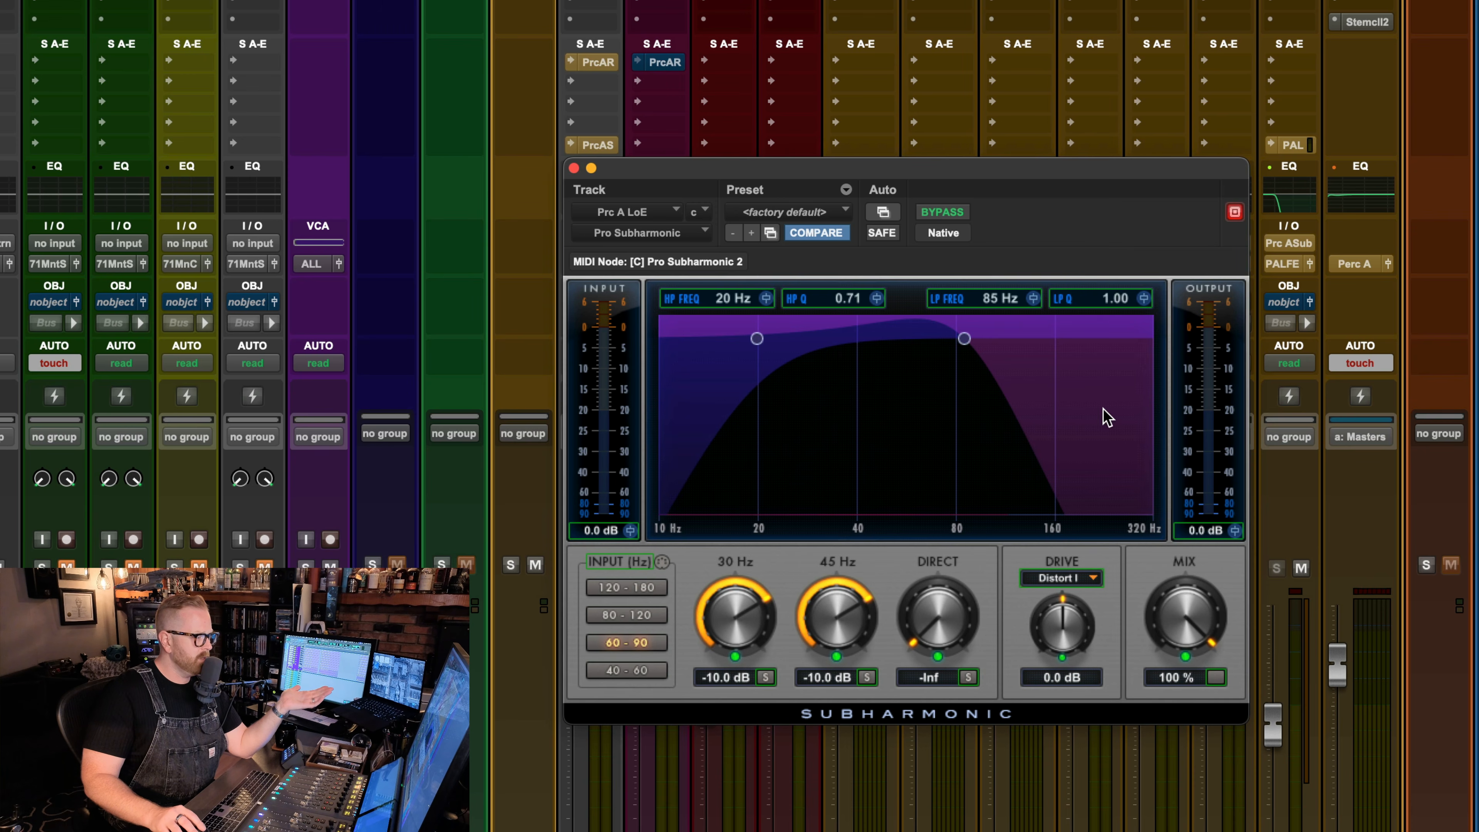
{"action": "left_click", "coordinate": [799, 214]}
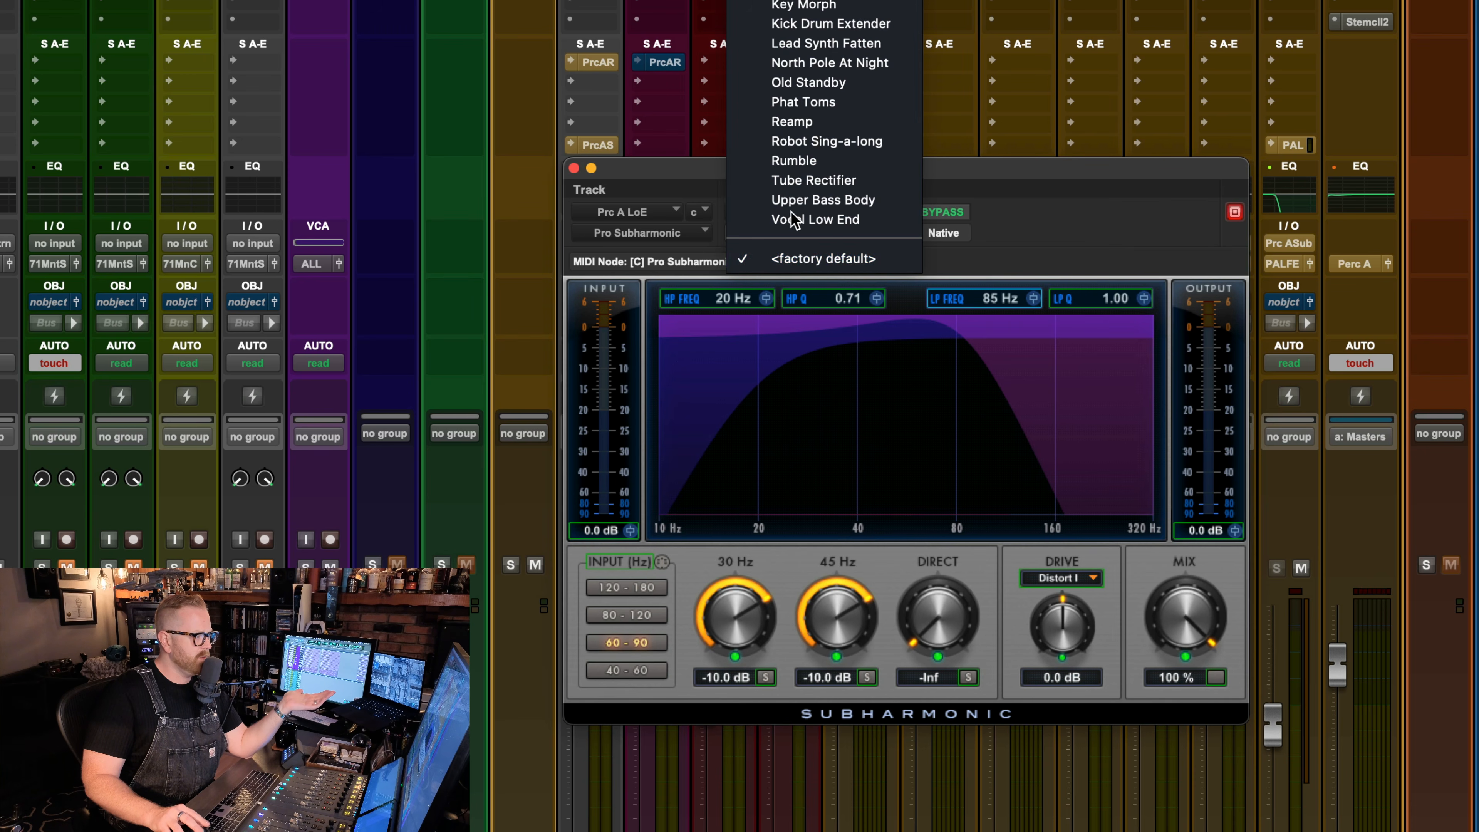
{"action": "left_click", "coordinate": [806, 260]}
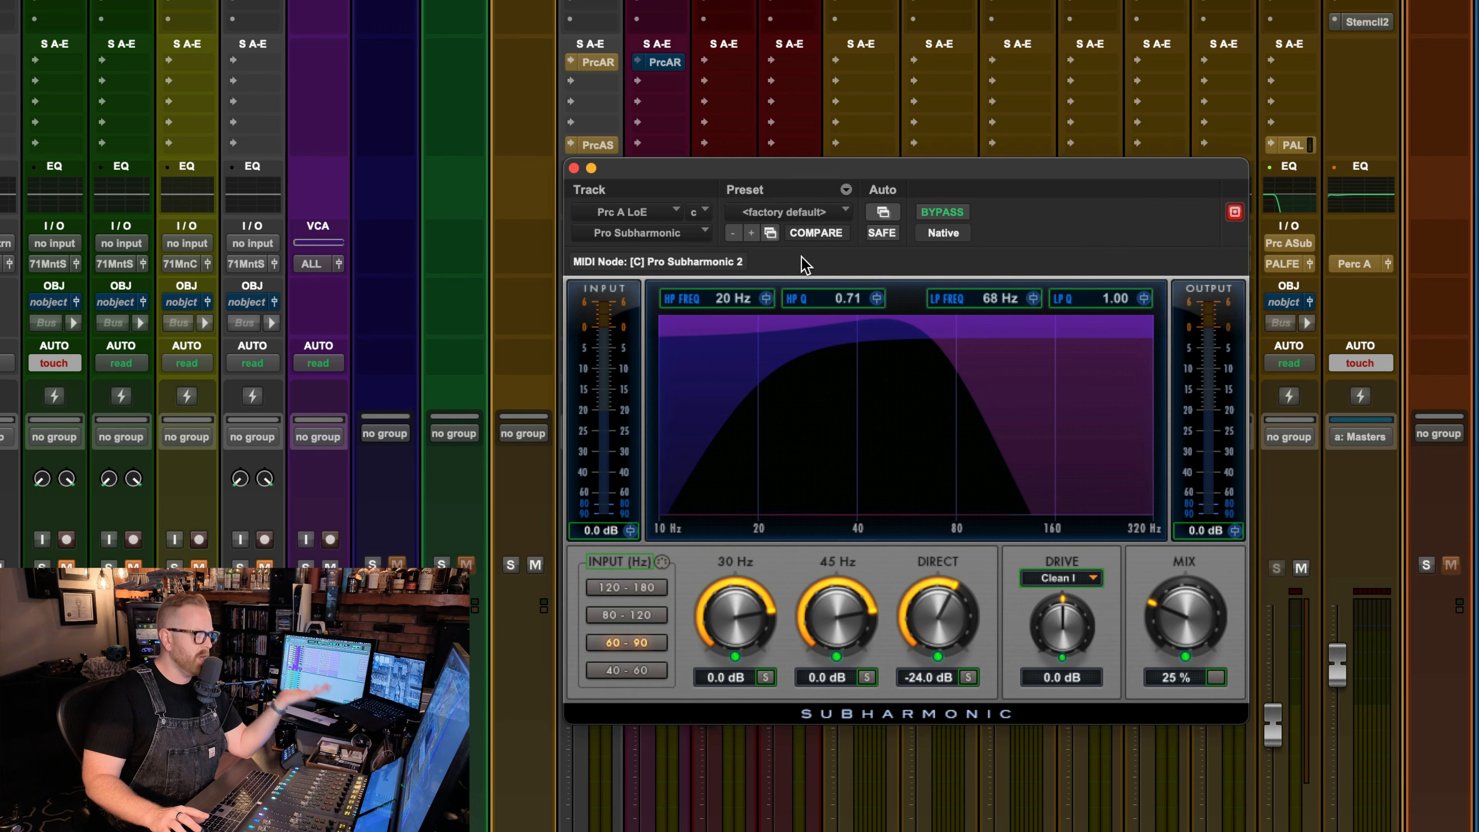
- Restore the Pro Subharmonic settings on Prc A LoE by copying the plug-in from the Perc B folder's LoE track, leaving that folder collapsed
{"action": "left_click", "coordinate": [1163, 738]}
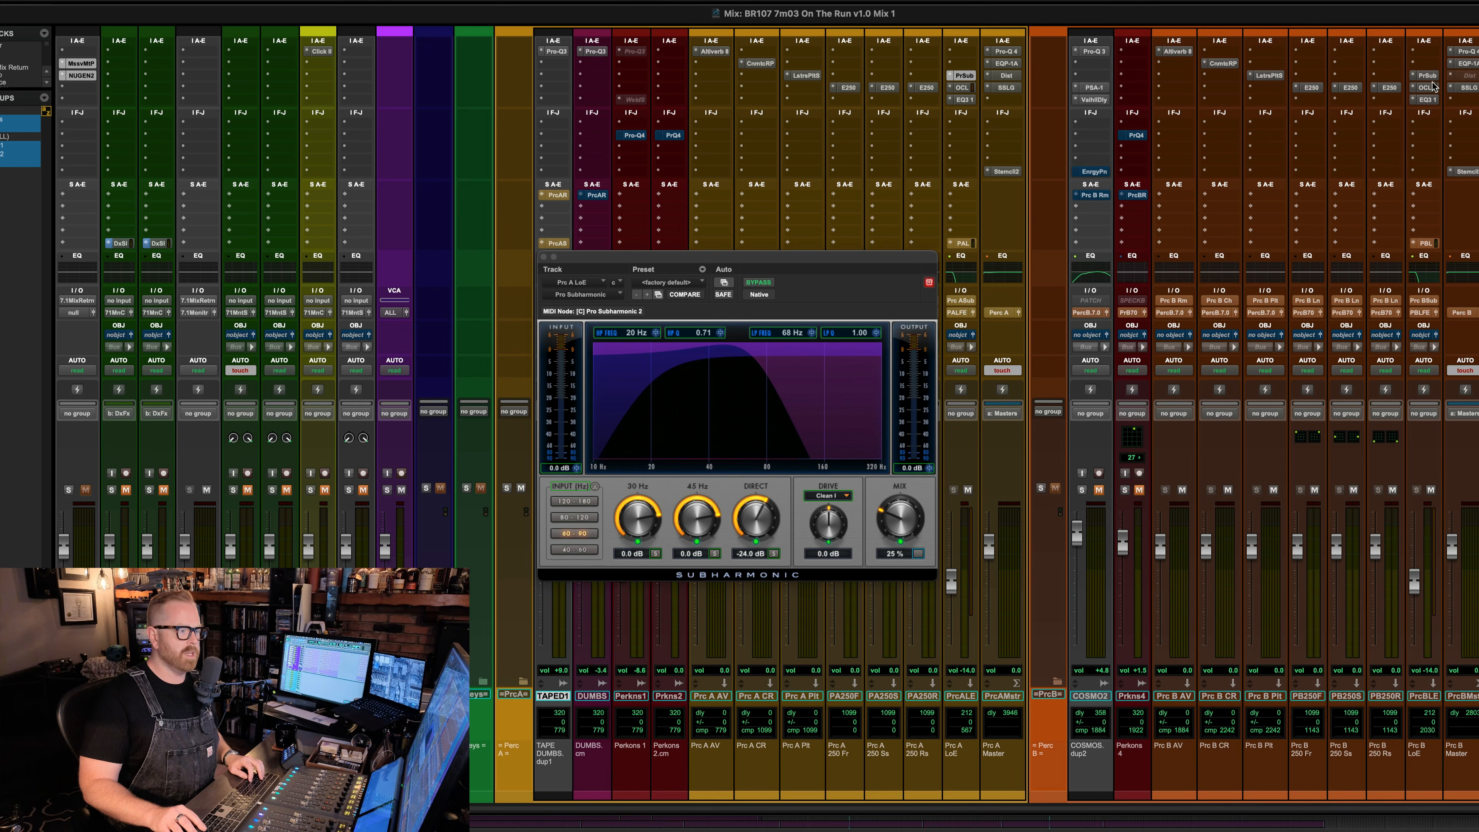
{"action": "left_click", "coordinate": [1429, 76]}
{"action": "left_click", "coordinate": [964, 76]}
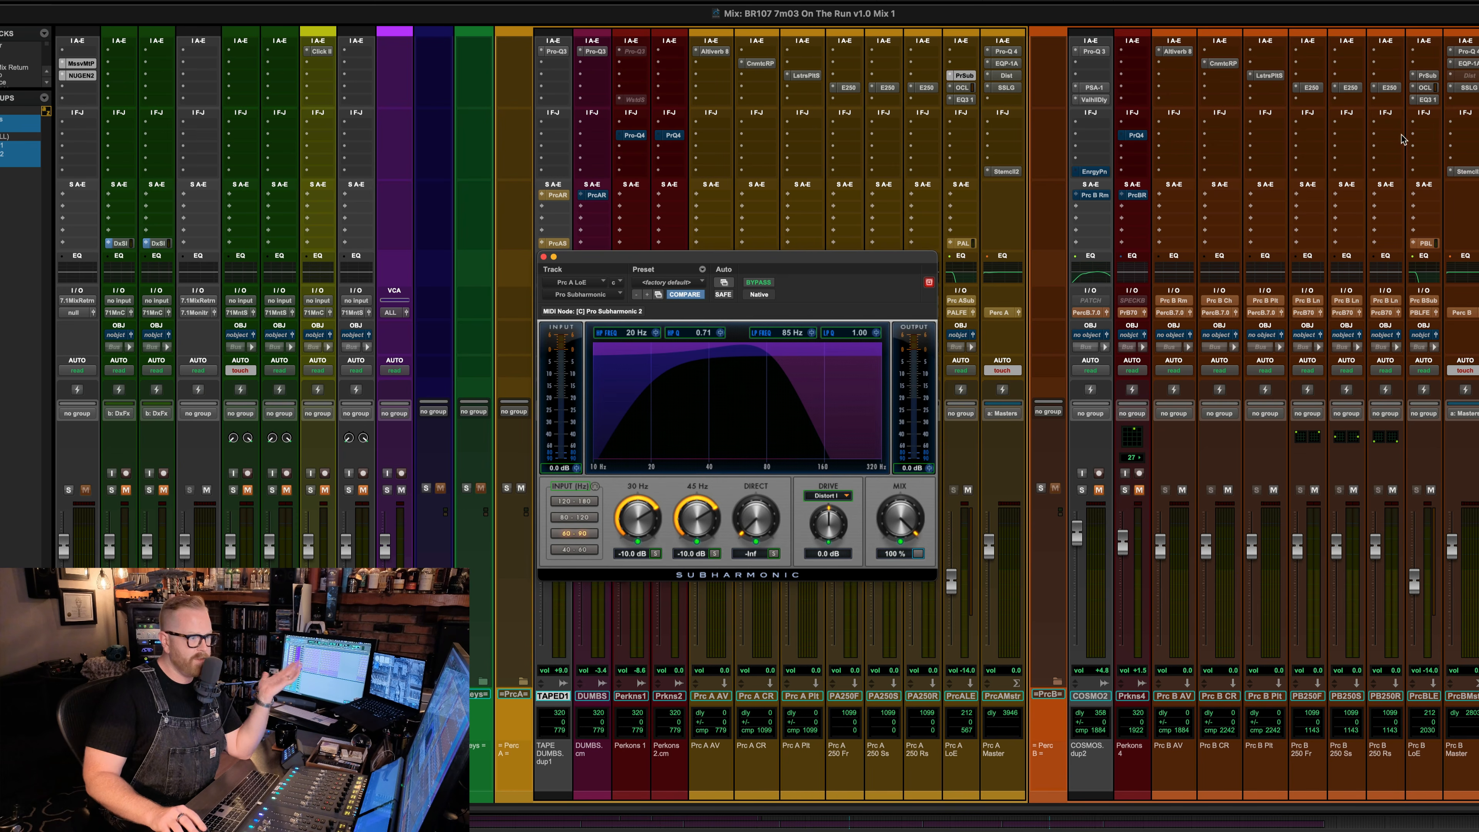
{"action": "left_click", "coordinate": [1058, 683]}
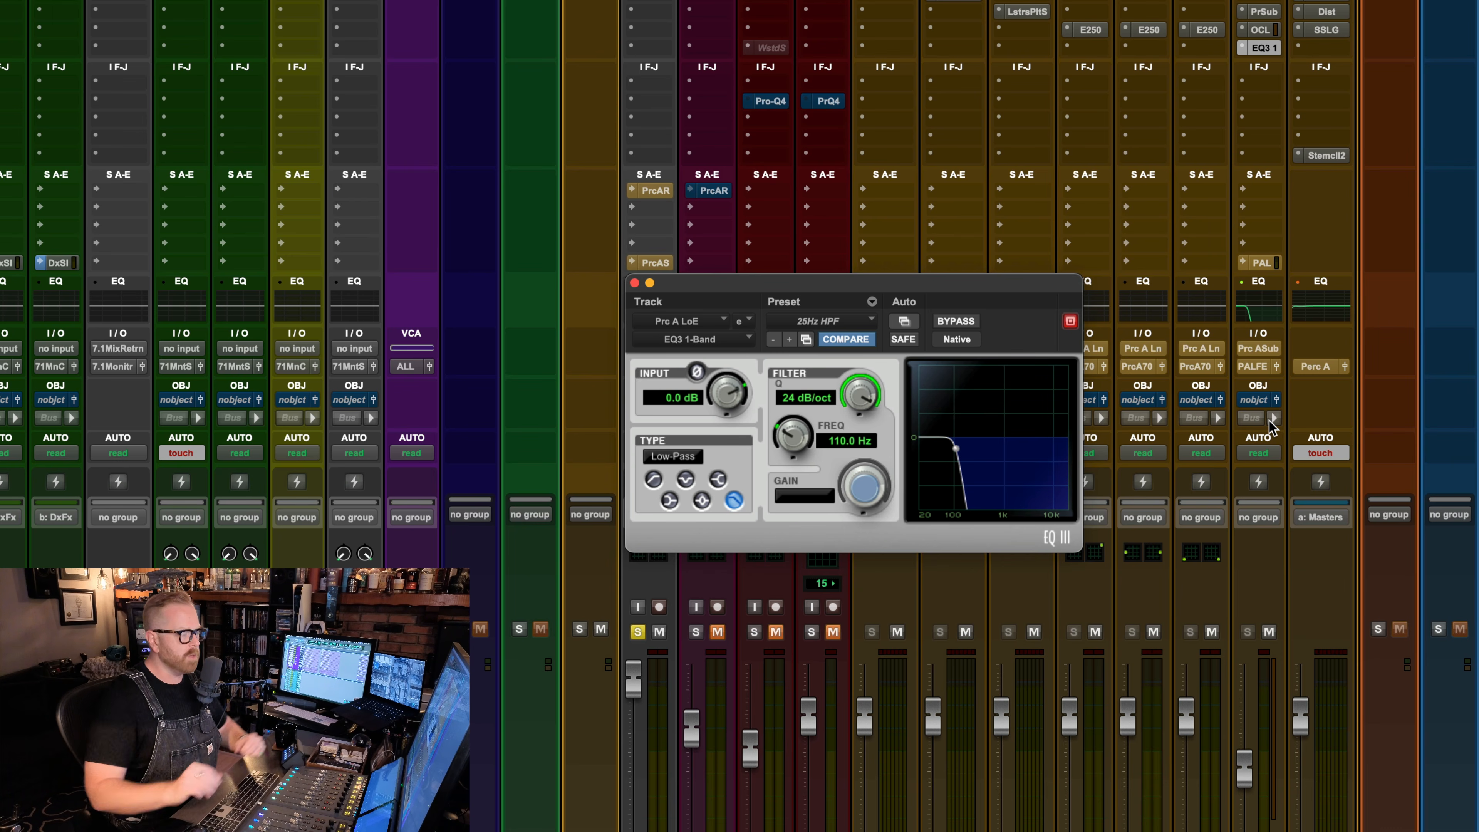
- Close the Prc A LoE EQ, solo DUMBS.cm in place of TAPE DUMBS.dup1, and play it back from just before bar 33
{"action": "left_click", "coordinate": [635, 283]}
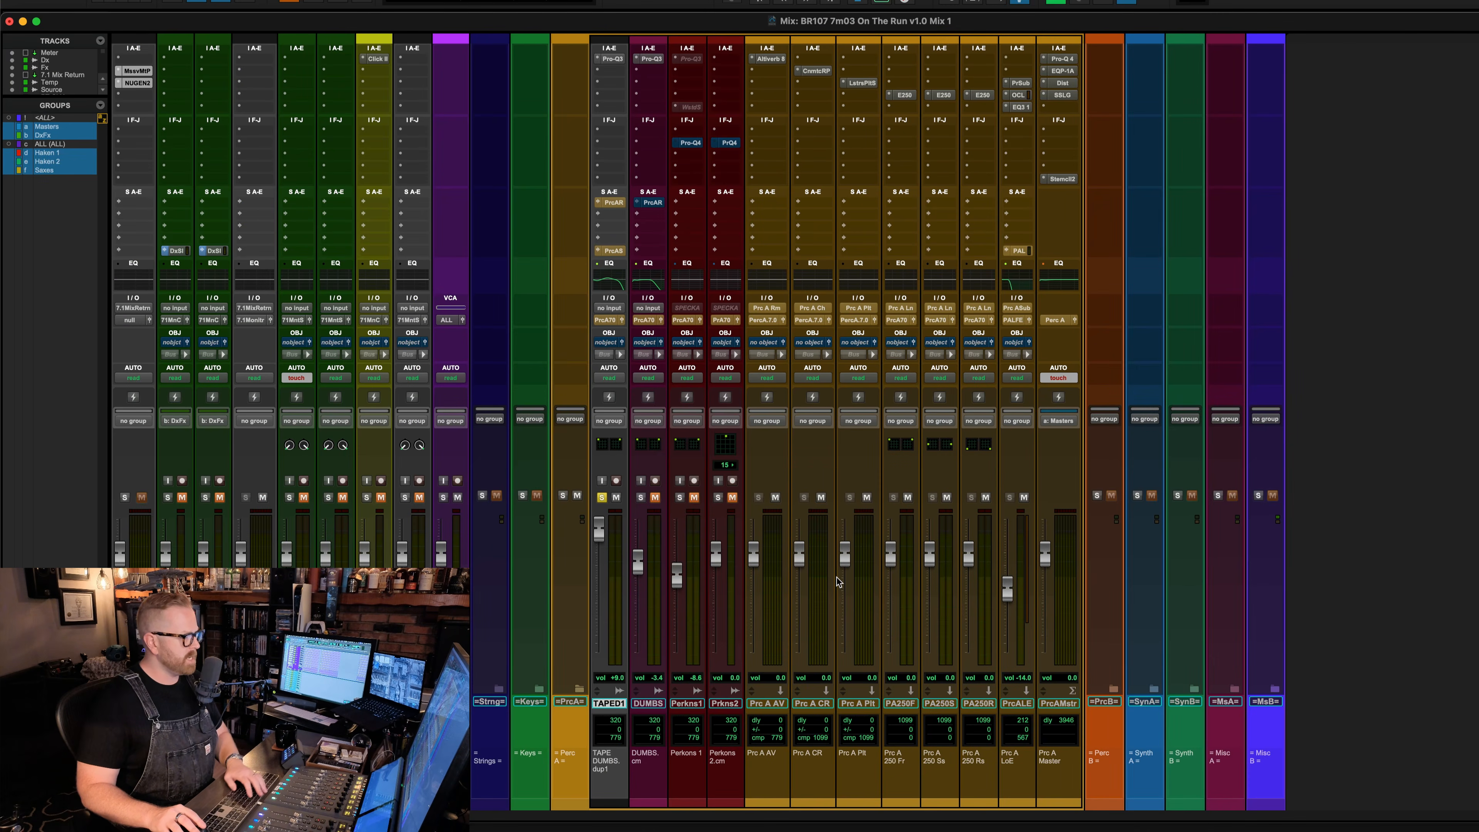
{"action": "key", "text": "super+equal"}
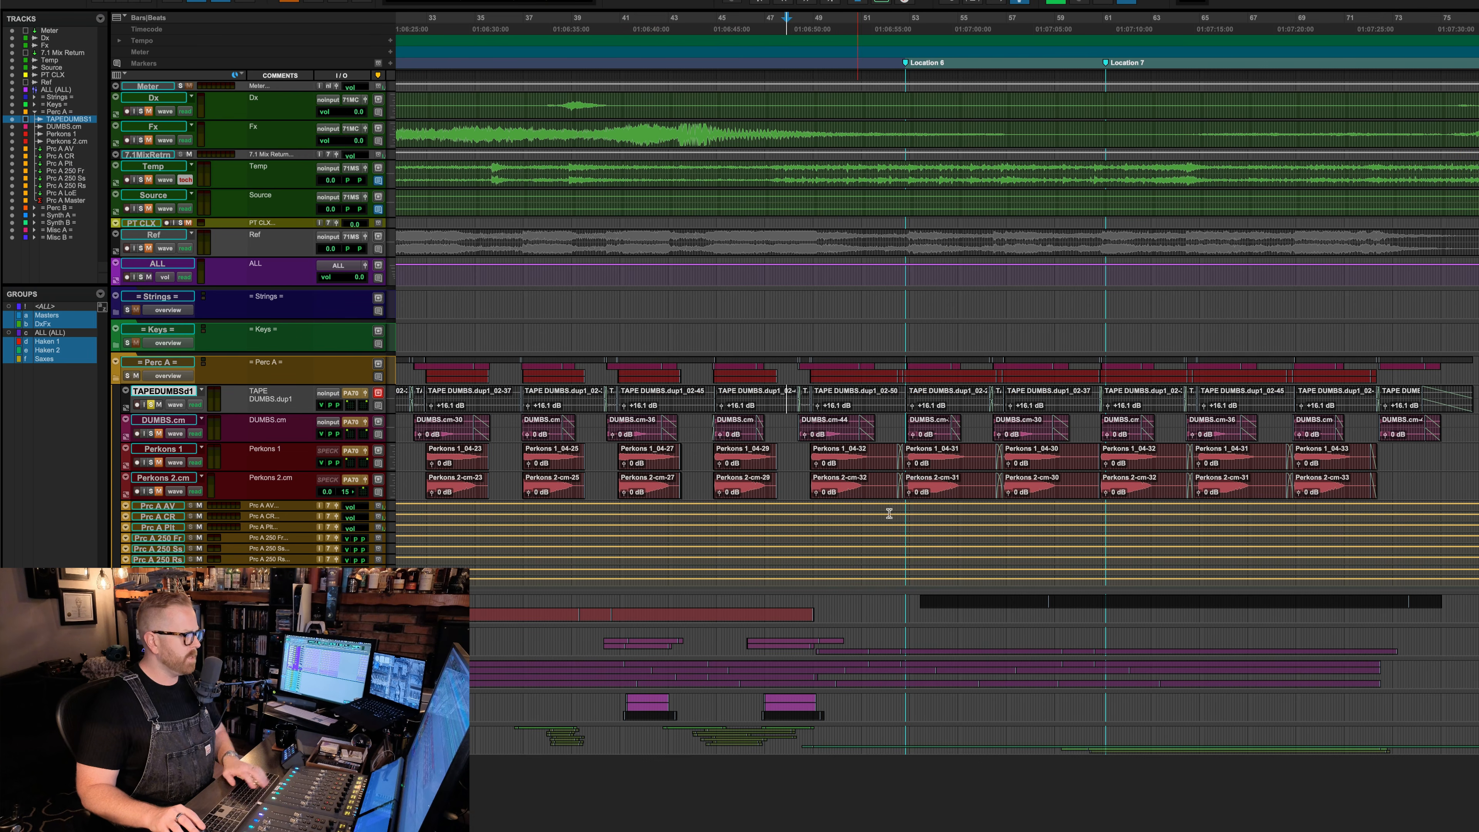
{"action": "left_click", "coordinate": [405, 419]}
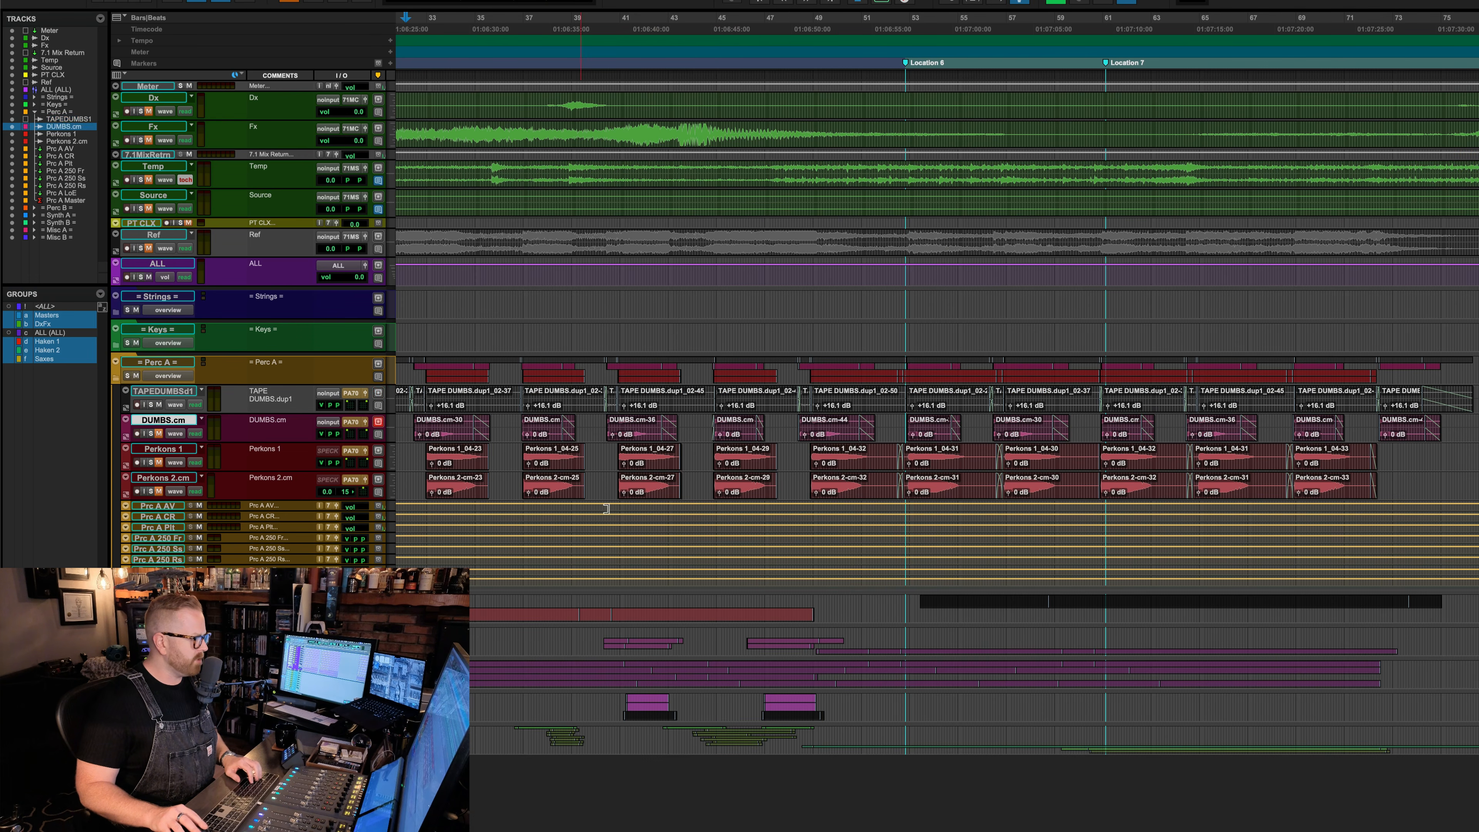
{"action": "key", "text": "shift+s"}
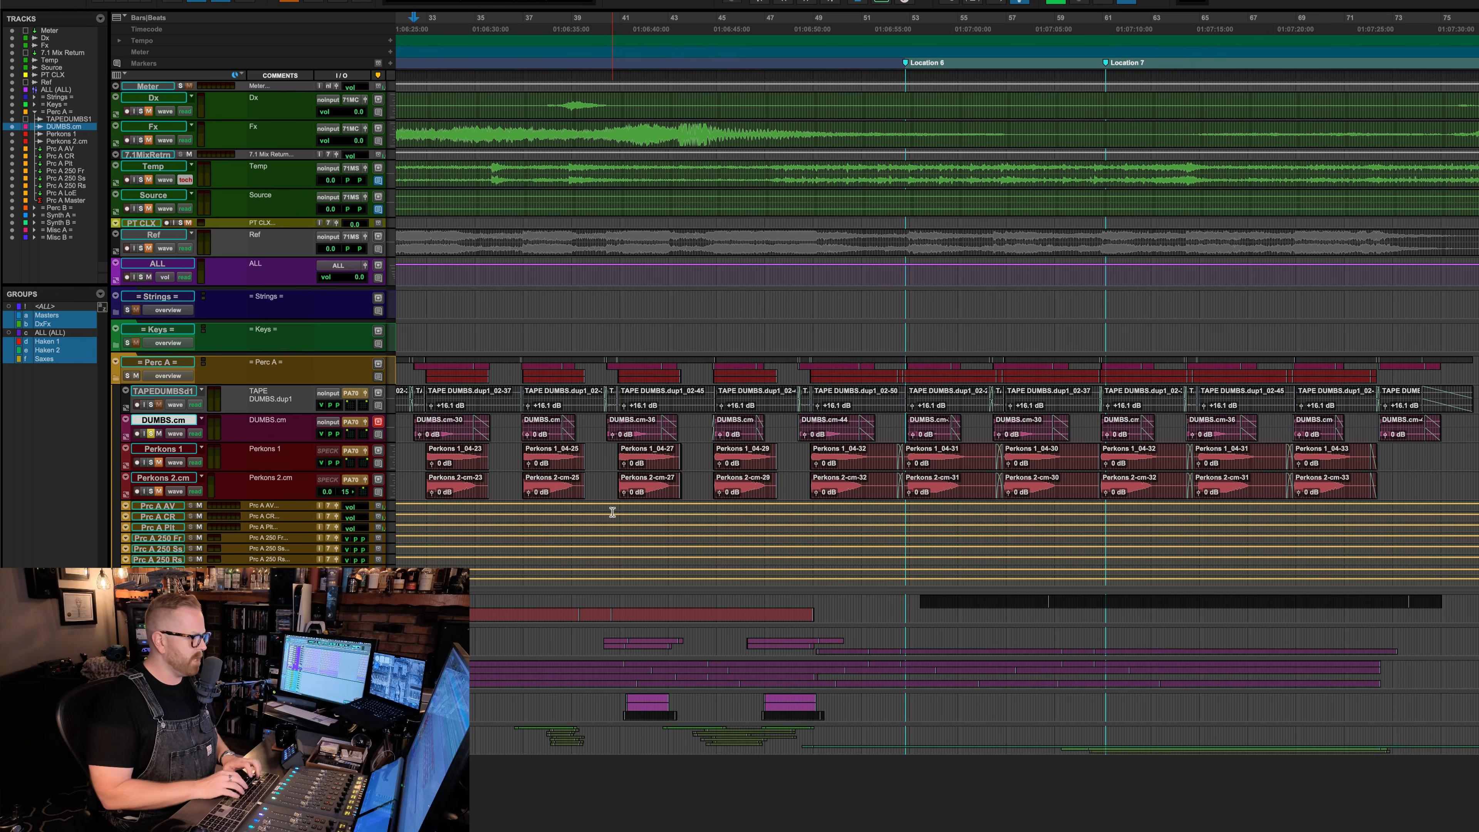
{"action": "key", "text": "space"}
{"action": "key", "text": "super+equal"}
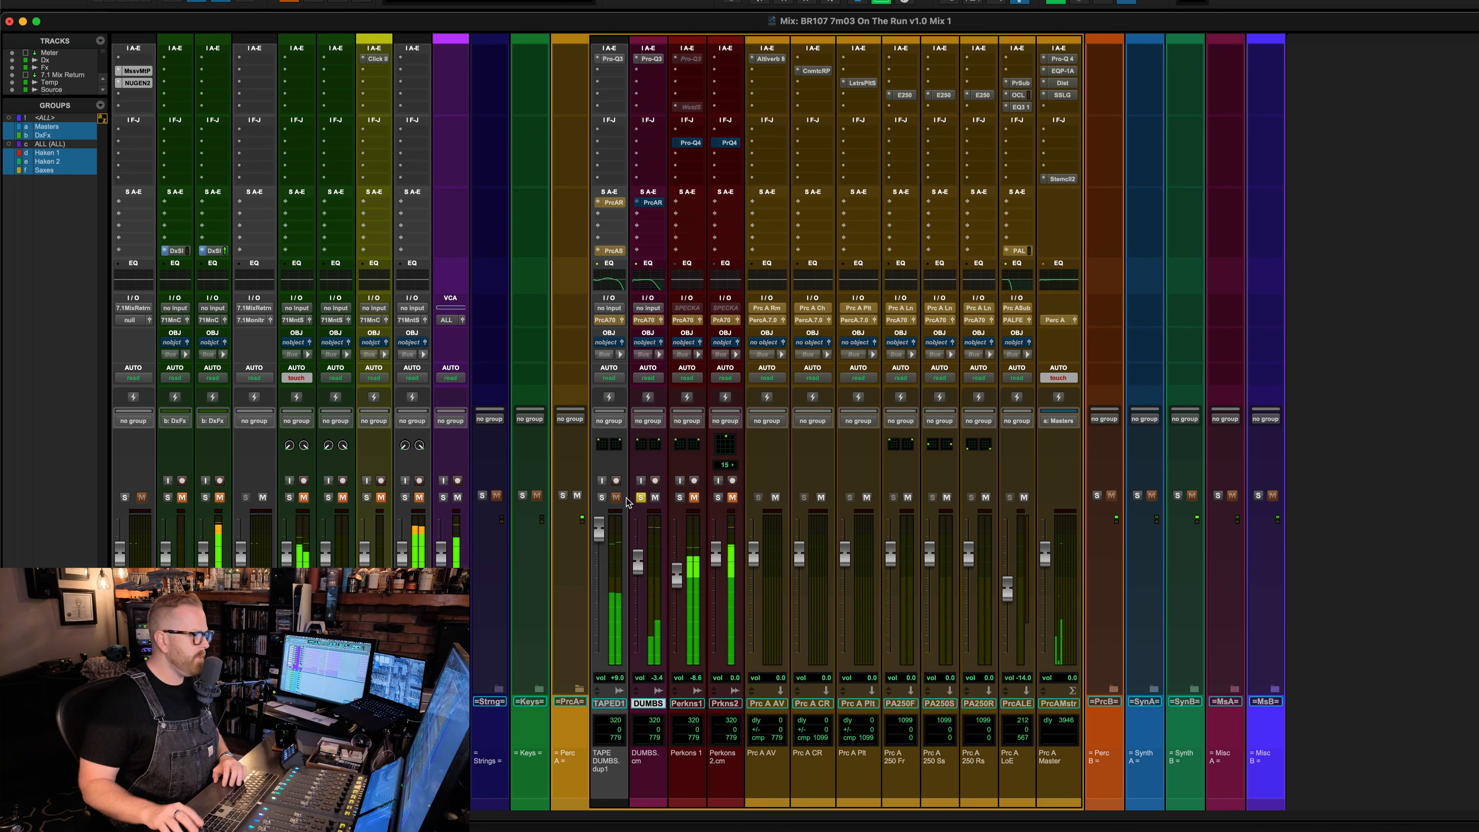
{"action": "key", "text": "space"}
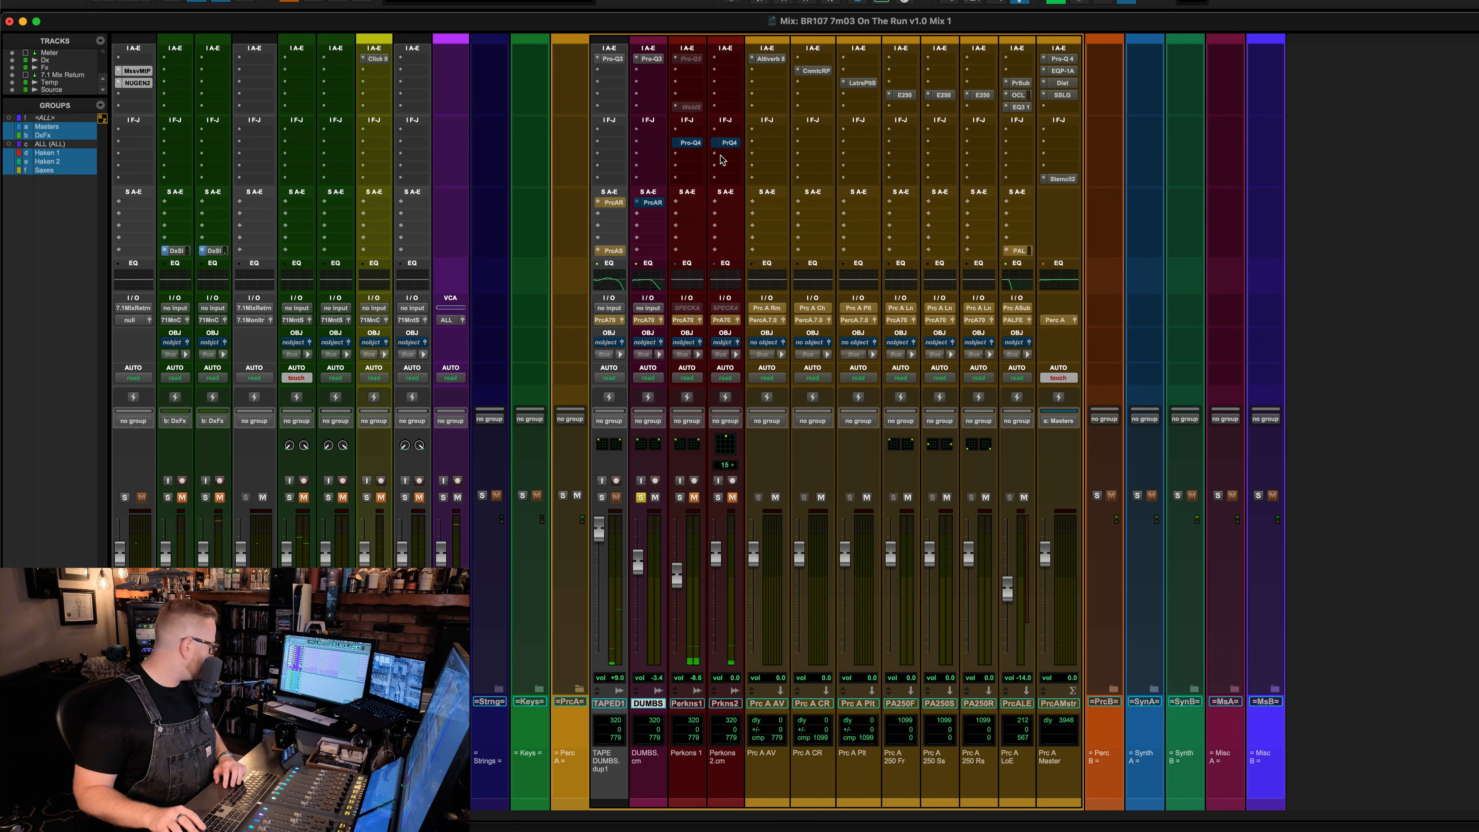
- Open the Pro-Q 3 on DUMBS.cm and inspect its low-cut, bell and high-cut bands
{"action": "left_click", "coordinate": [651, 58]}
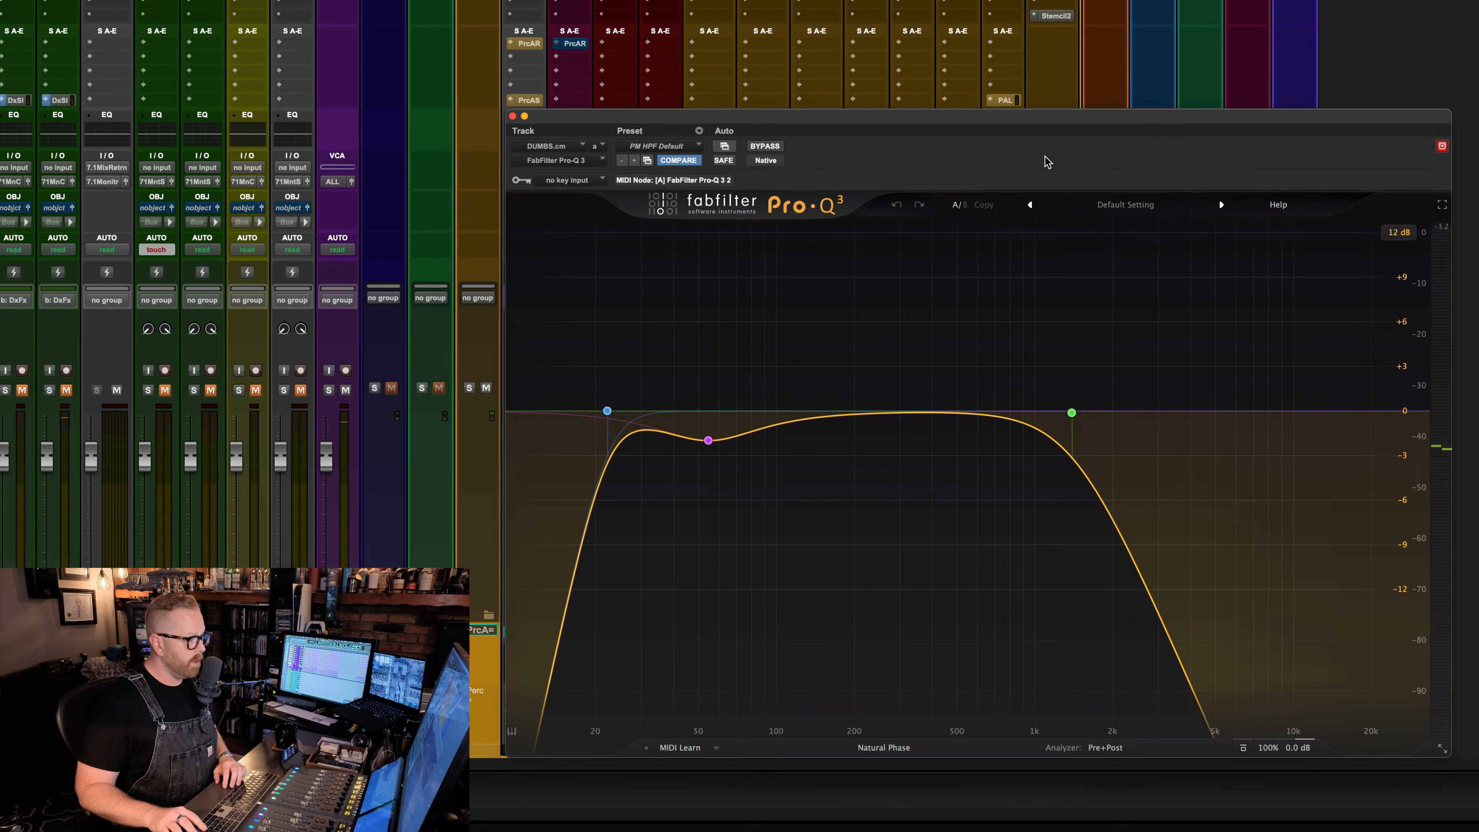
{"action": "mouse_move", "coordinate": [1045, 417]}
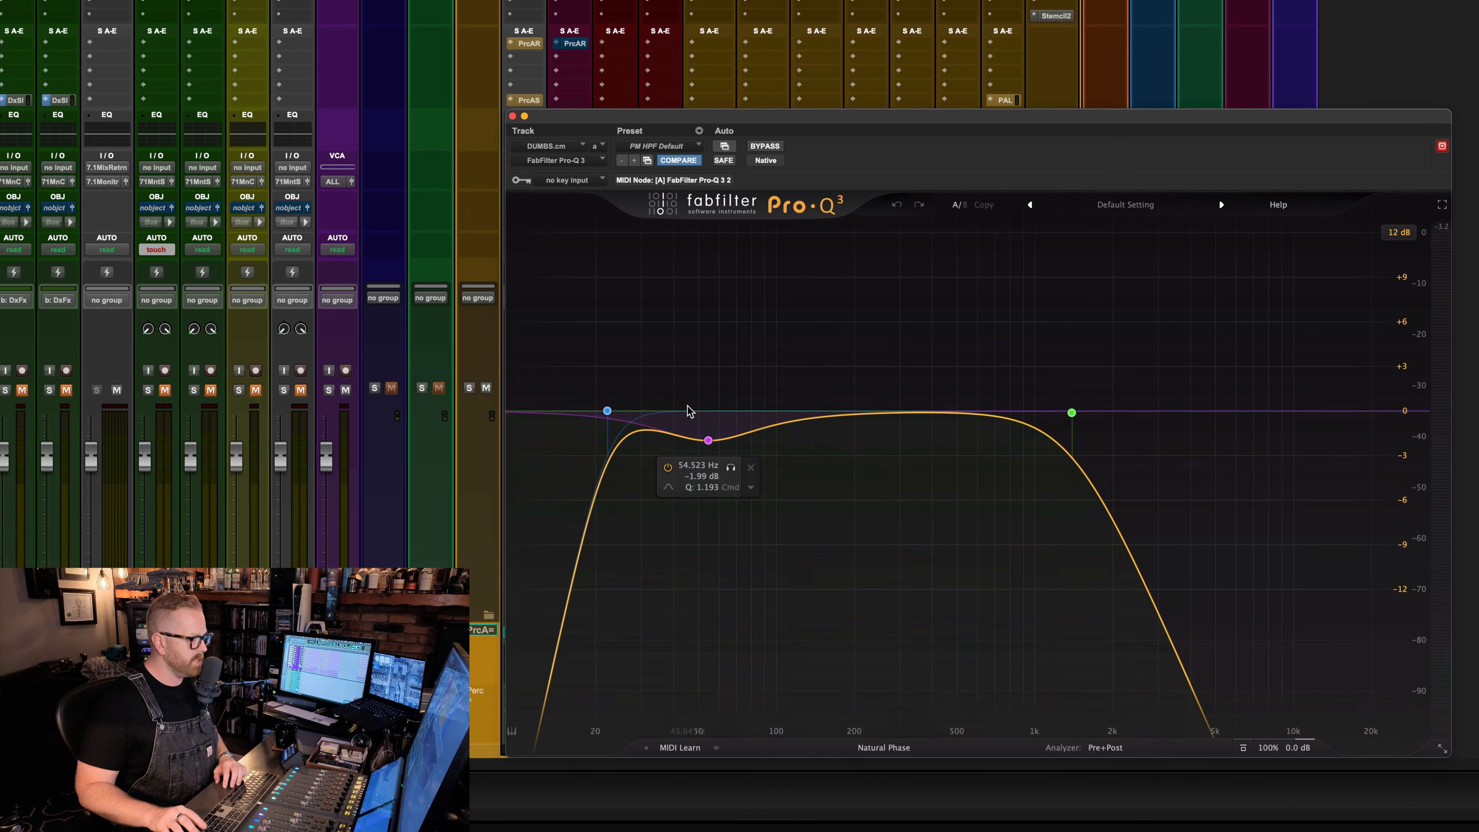
{"action": "mouse_move", "coordinate": [604, 412]}
{"action": "mouse_move", "coordinate": [702, 448]}
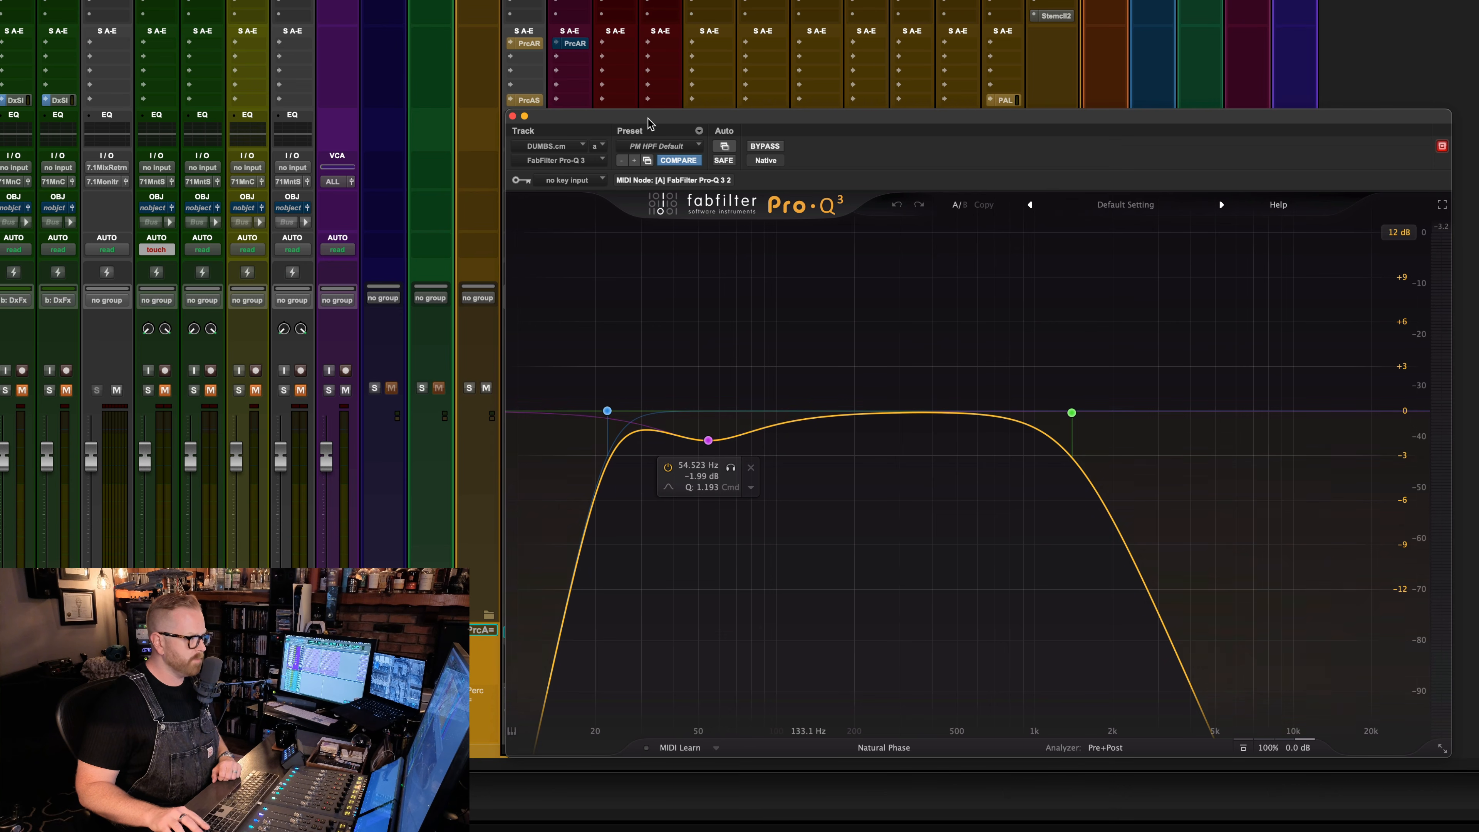
- Play back DUMBS.cm through its EQ, unmute its Prc A room reverb send, and close the EQ
{"action": "key", "text": "space"}
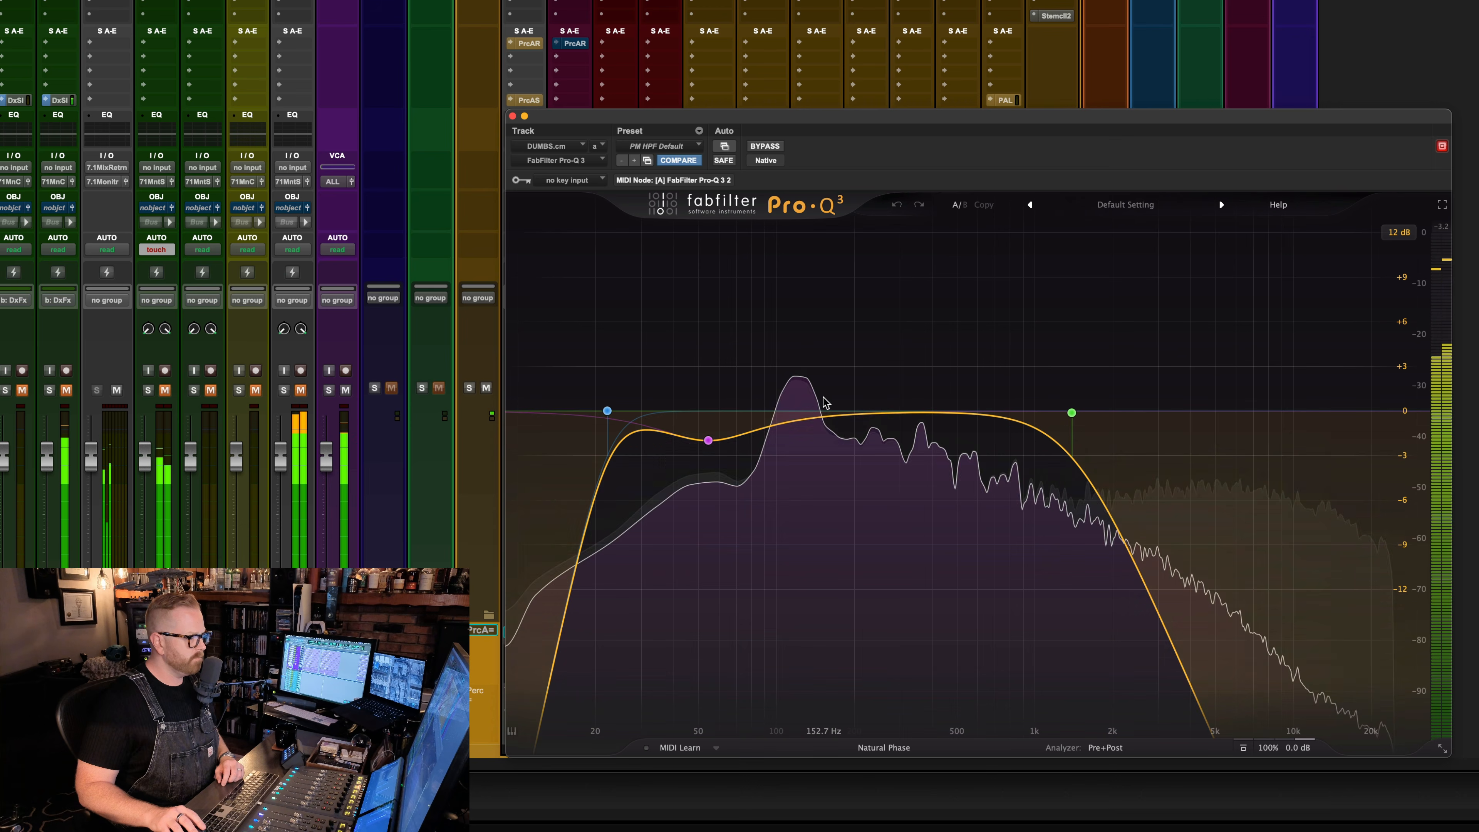
{"action": "mouse_move", "coordinate": [824, 399]}
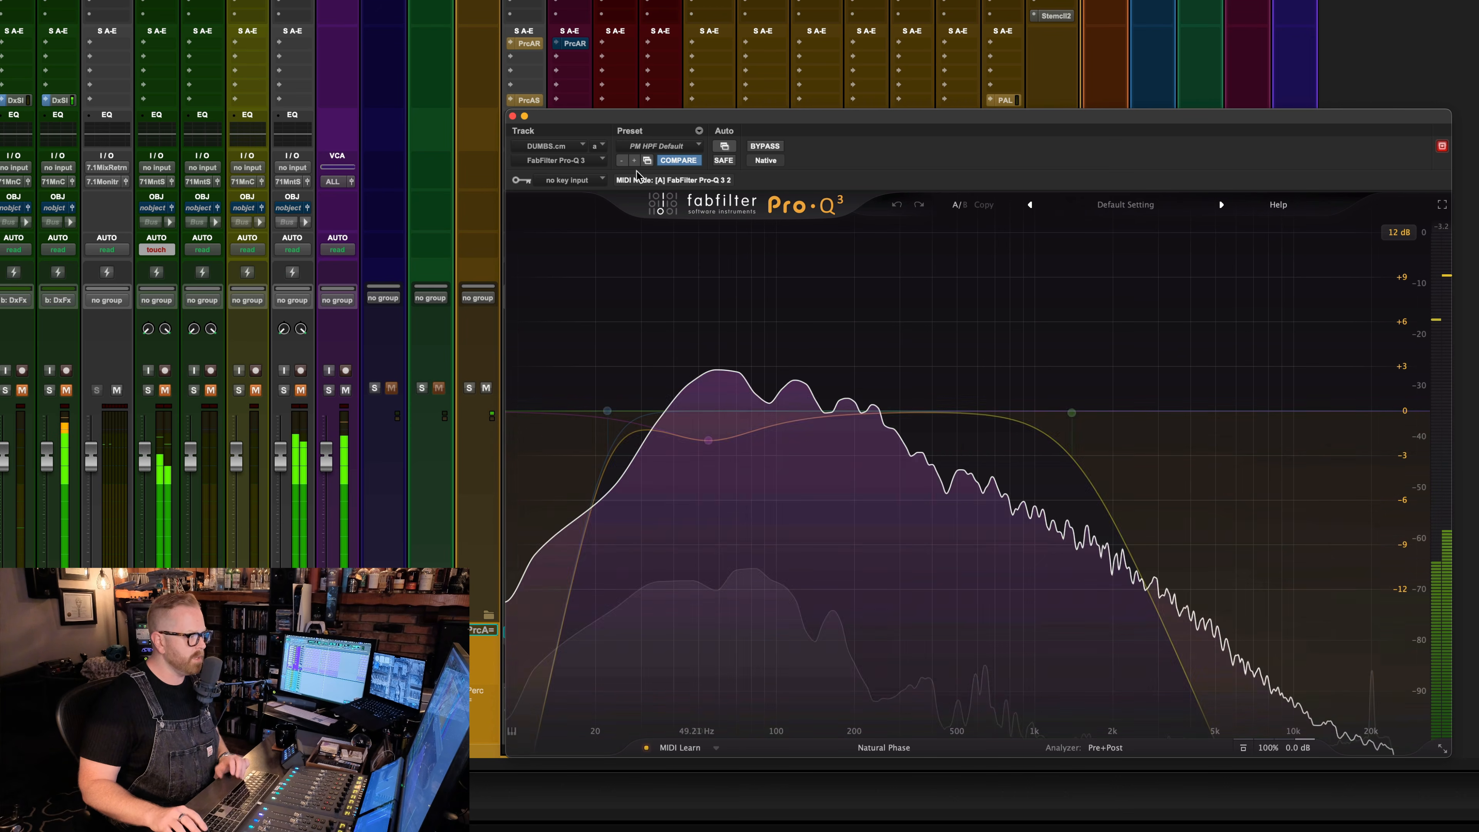
{"action": "left_click", "coordinate": [571, 43], "text": "super"}
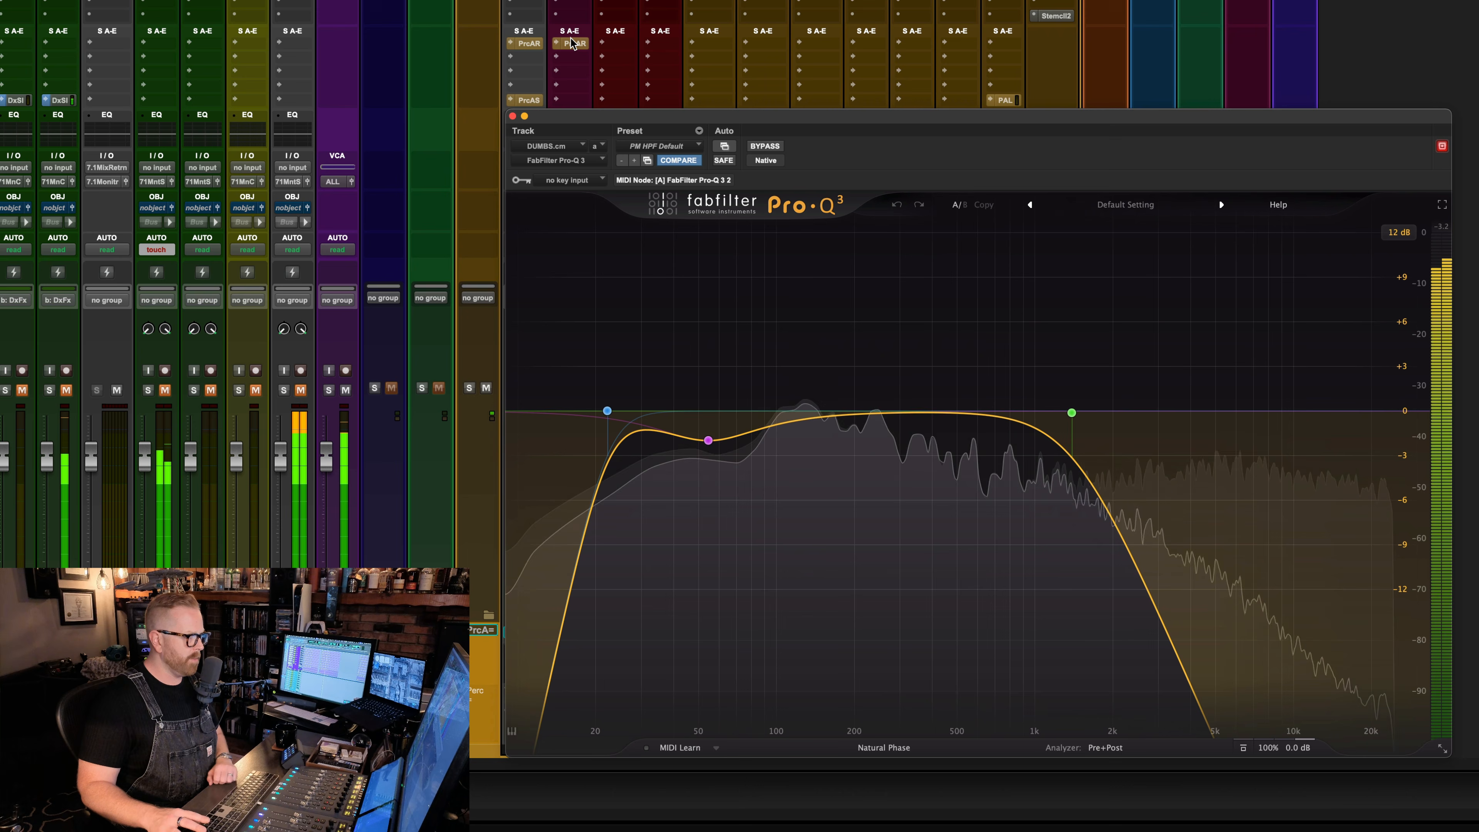
{"action": "left_click", "coordinate": [512, 116]}
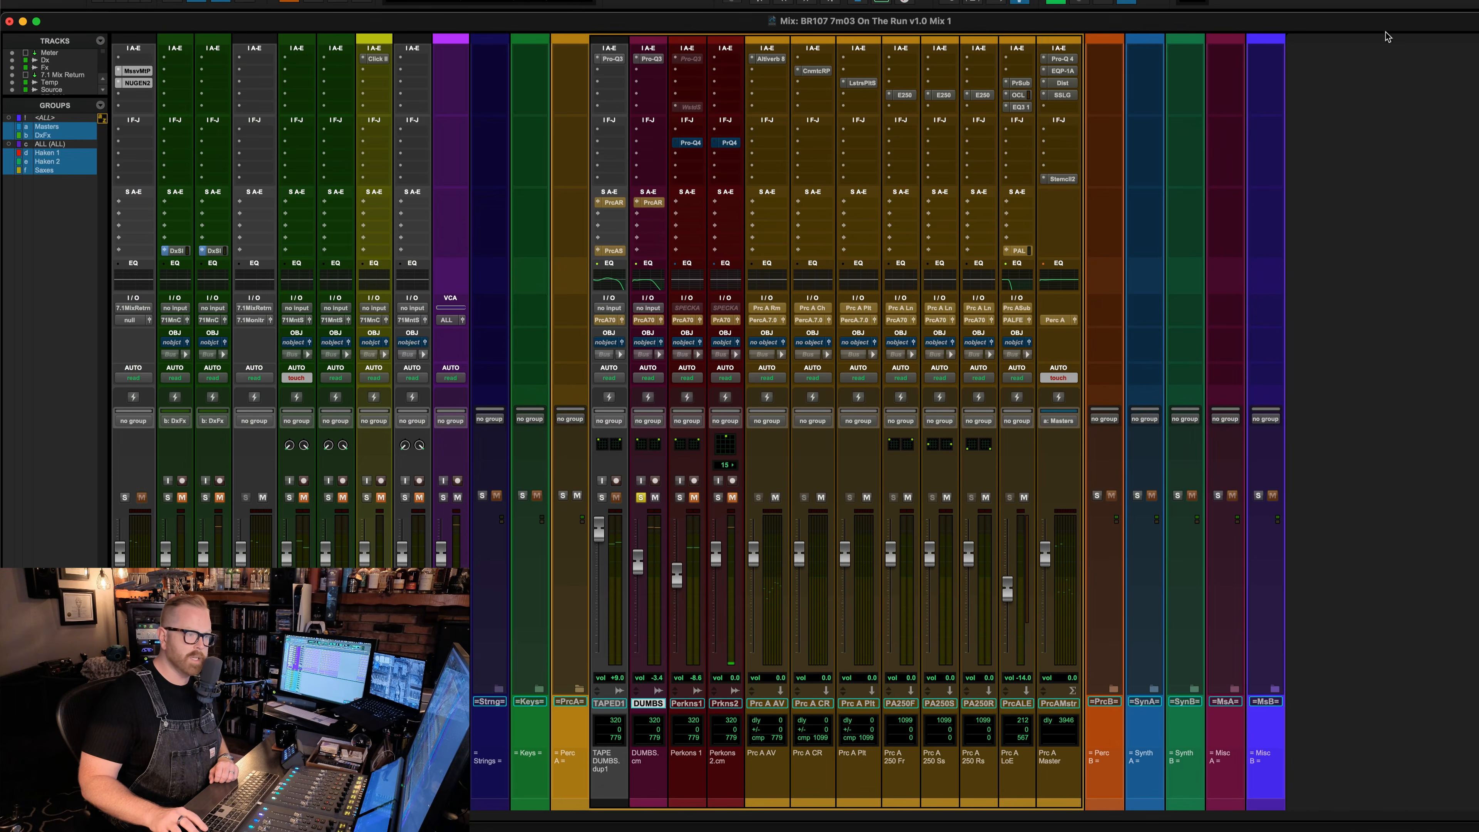
- Solo Perkons 1 in place of DUMBS.cm and play it back from its clip at bar 33
{"action": "key", "text": "super+equal"}
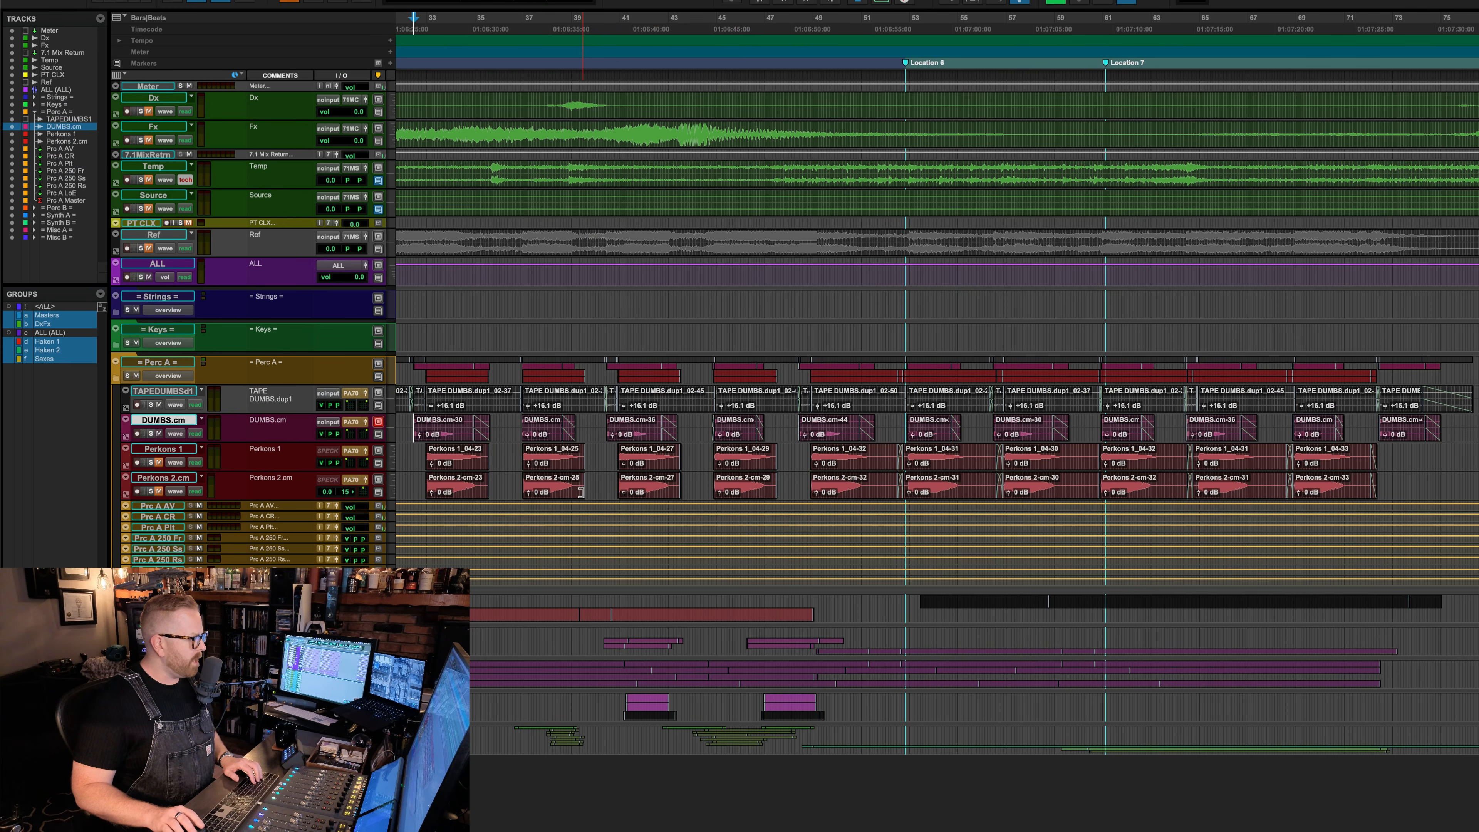
{"action": "left_click", "coordinate": [422, 455]}
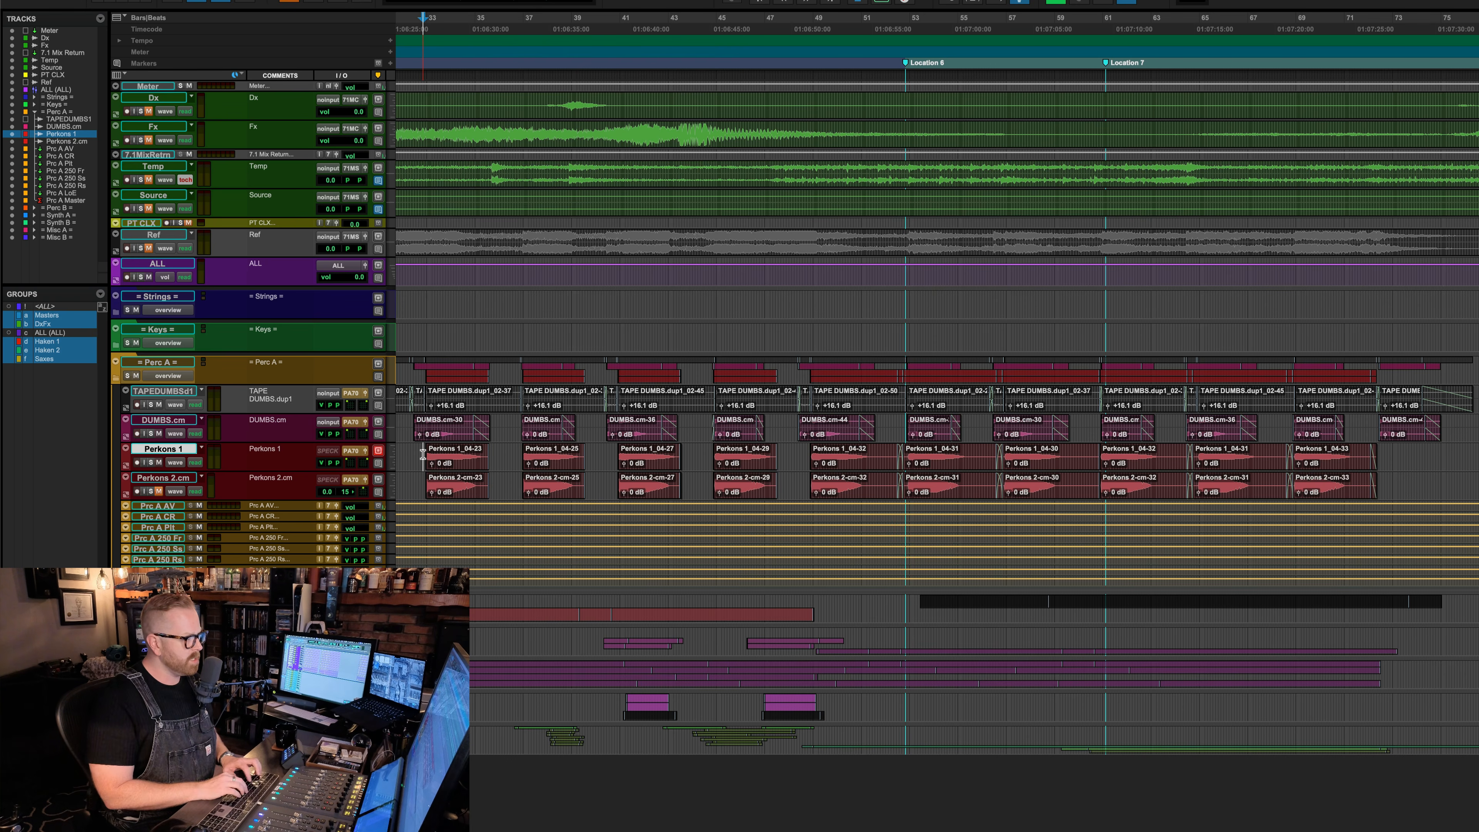
{"action": "key", "text": "shift+s"}
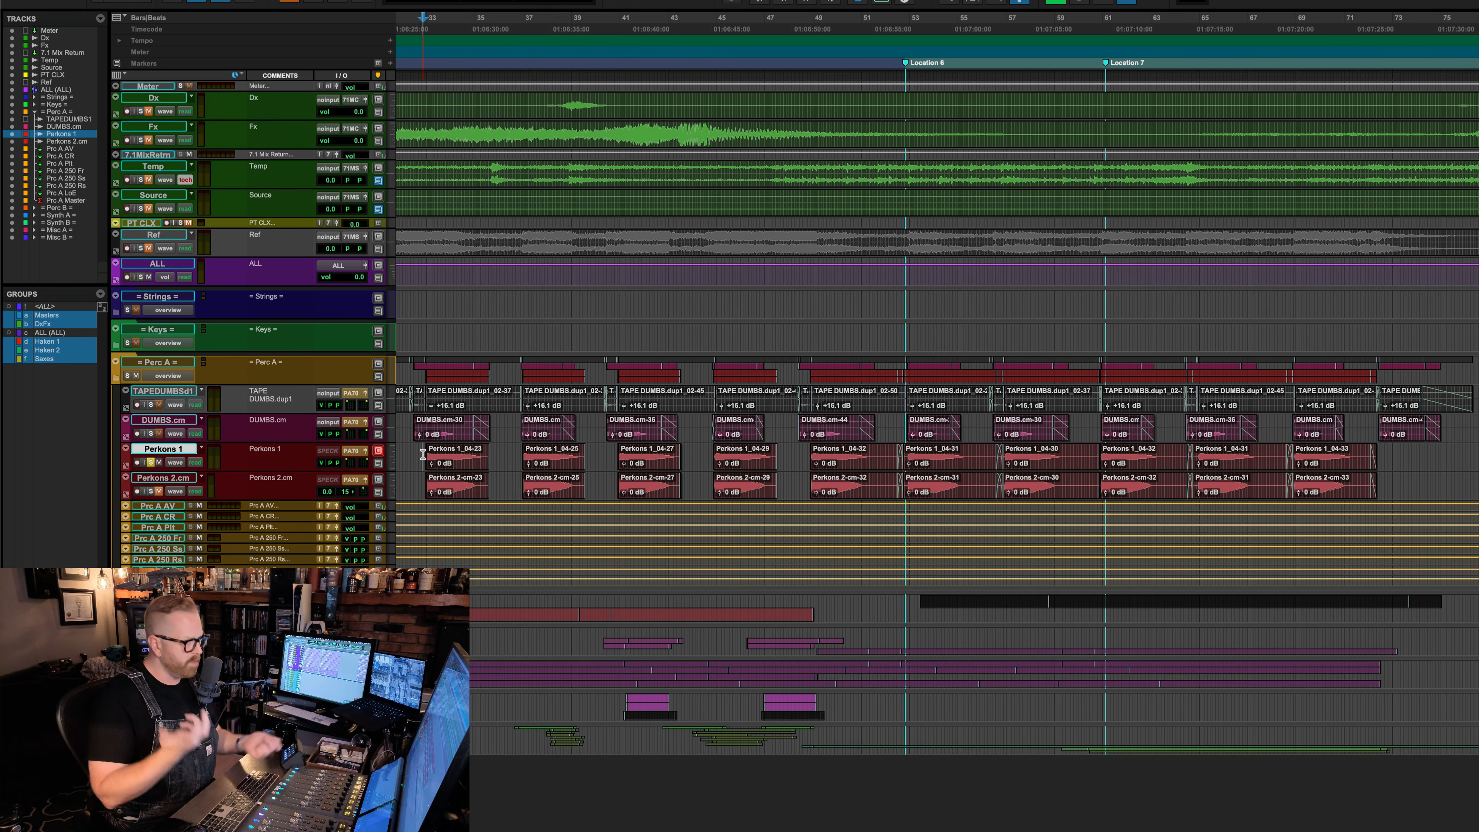
{"action": "key", "text": "space"}
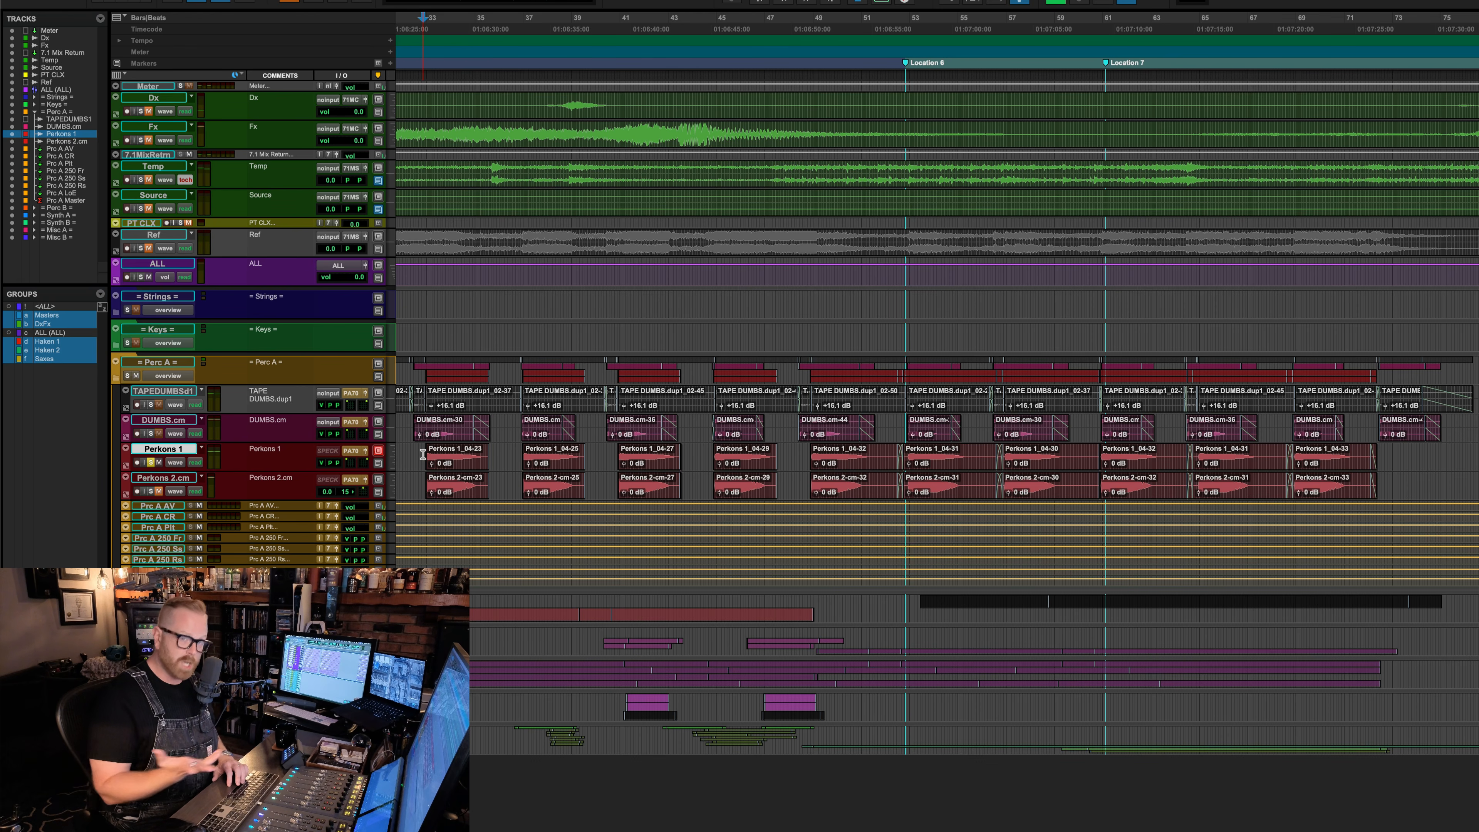
{"action": "key", "text": "space"}
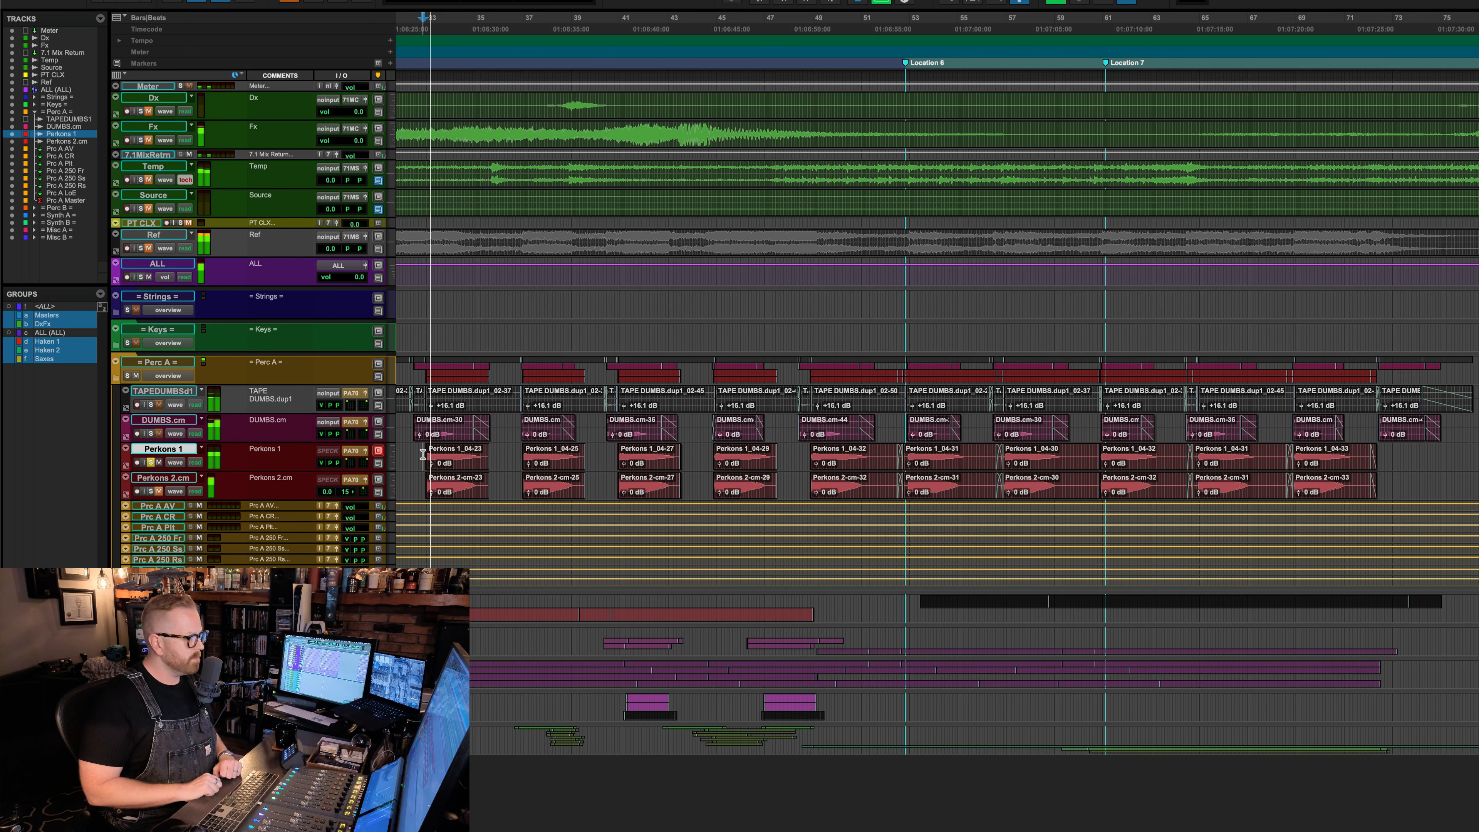
- Enable the Pro-Q 4 on Perkons 1, listen to its bell band, and compare playback with the EQ bypassed and active
{"action": "key", "text": "super+equal"}
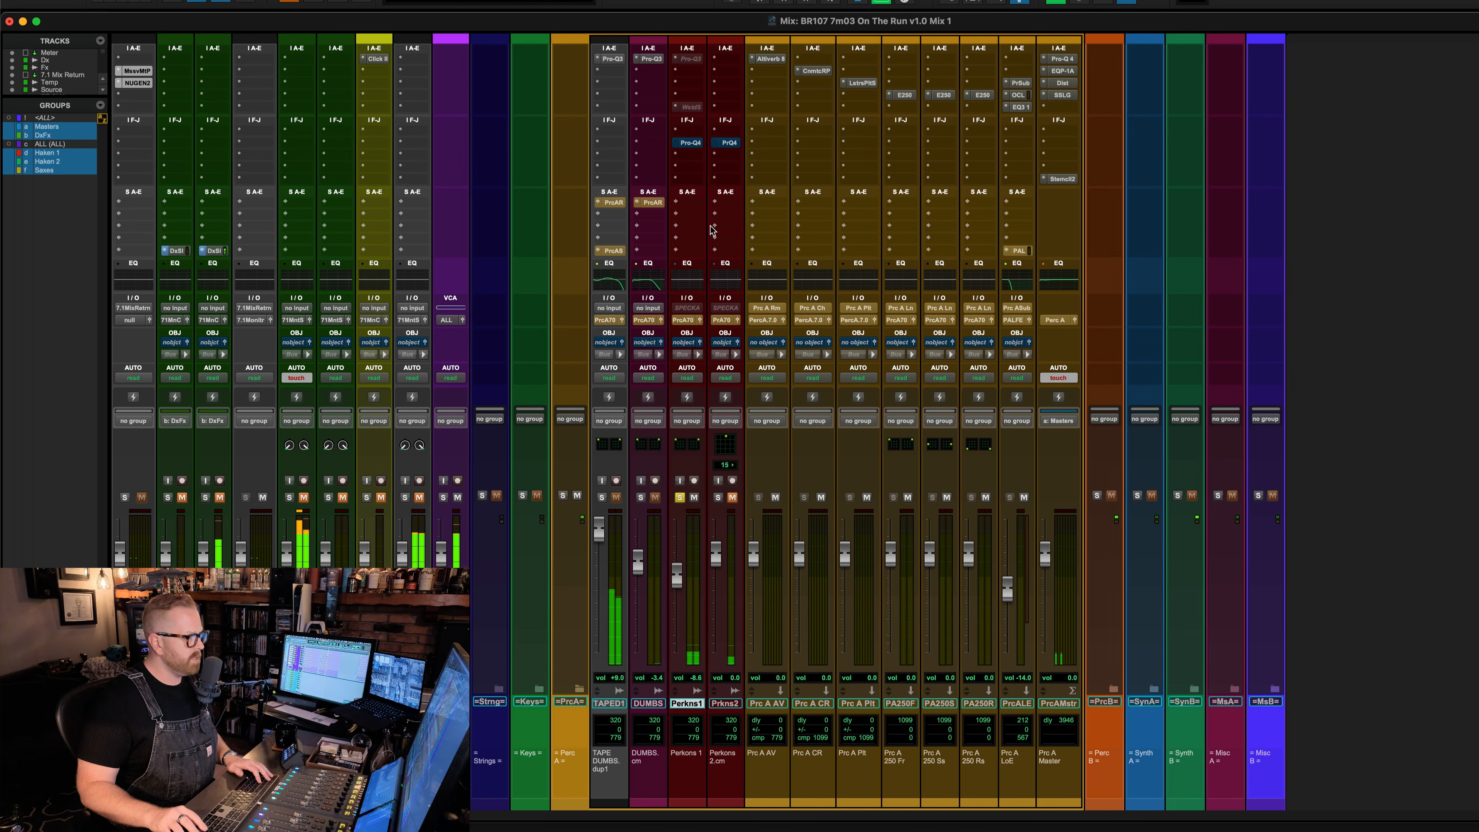
{"action": "left_click", "coordinate": [691, 143], "text": "super"}
{"action": "left_click", "coordinate": [690, 143]}
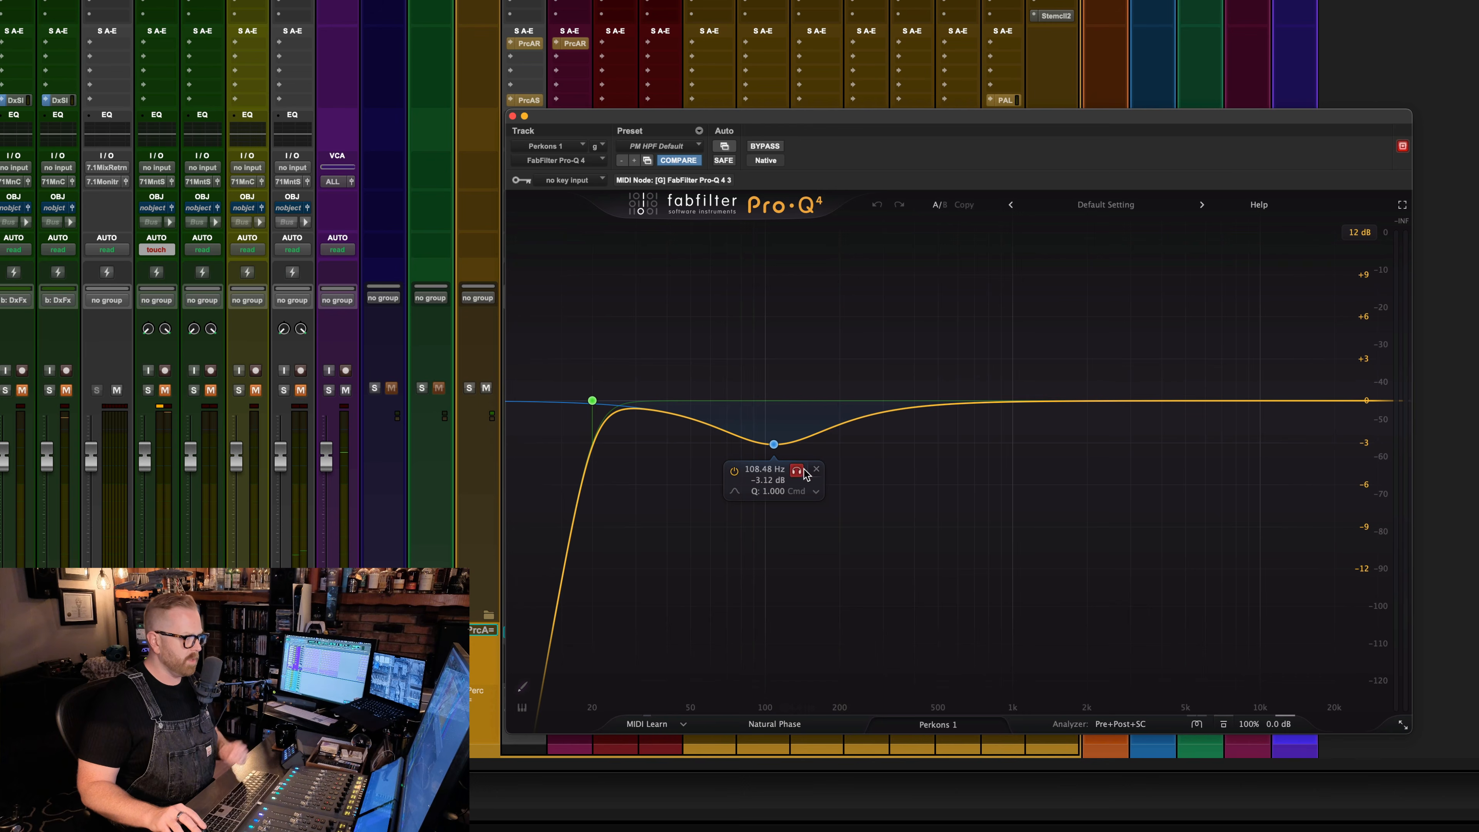
{"action": "left_click", "coordinate": [804, 470]}
{"action": "key", "text": "space"}
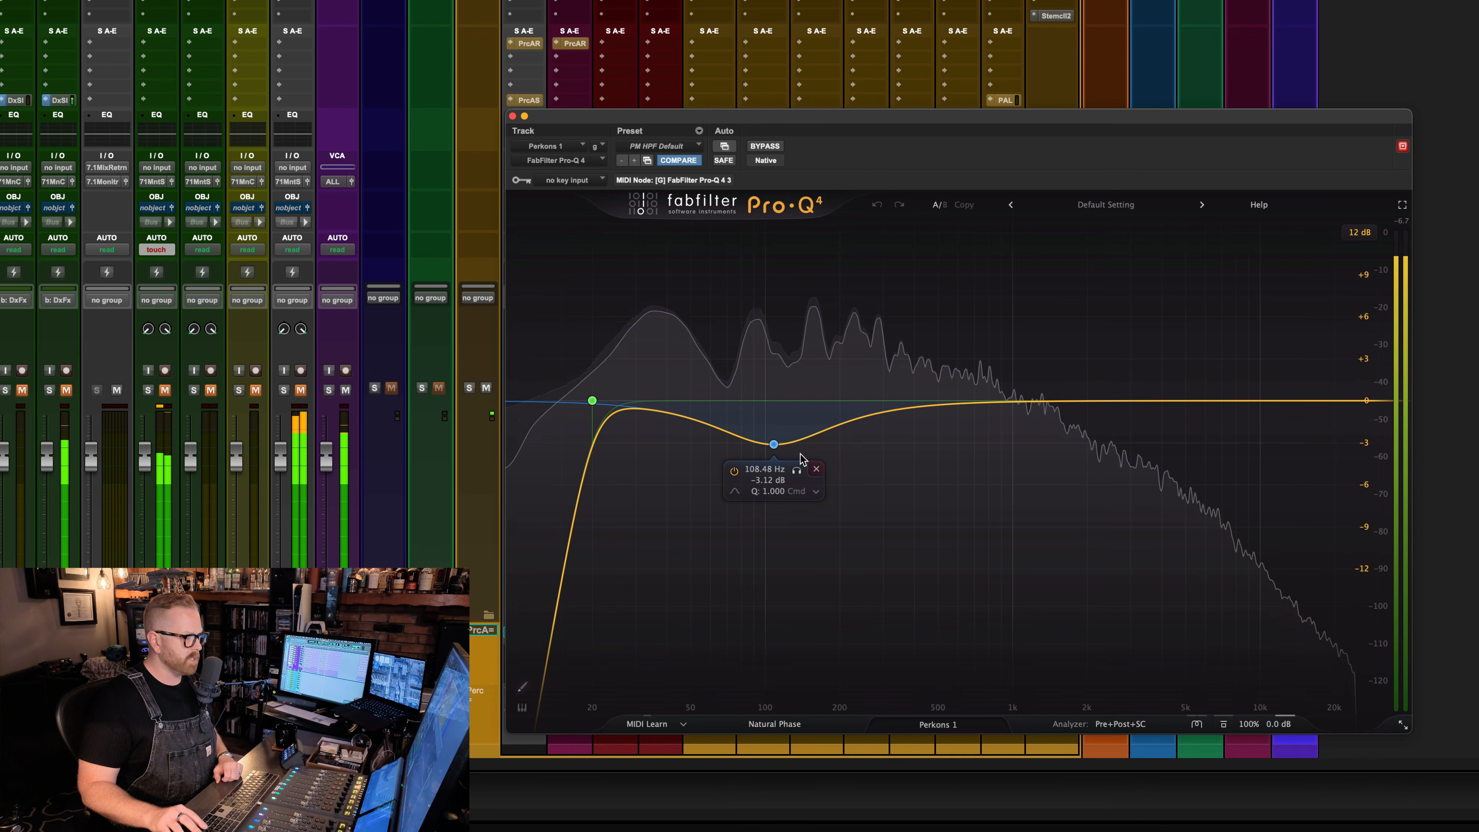
{"action": "left_click", "coordinate": [765, 147]}
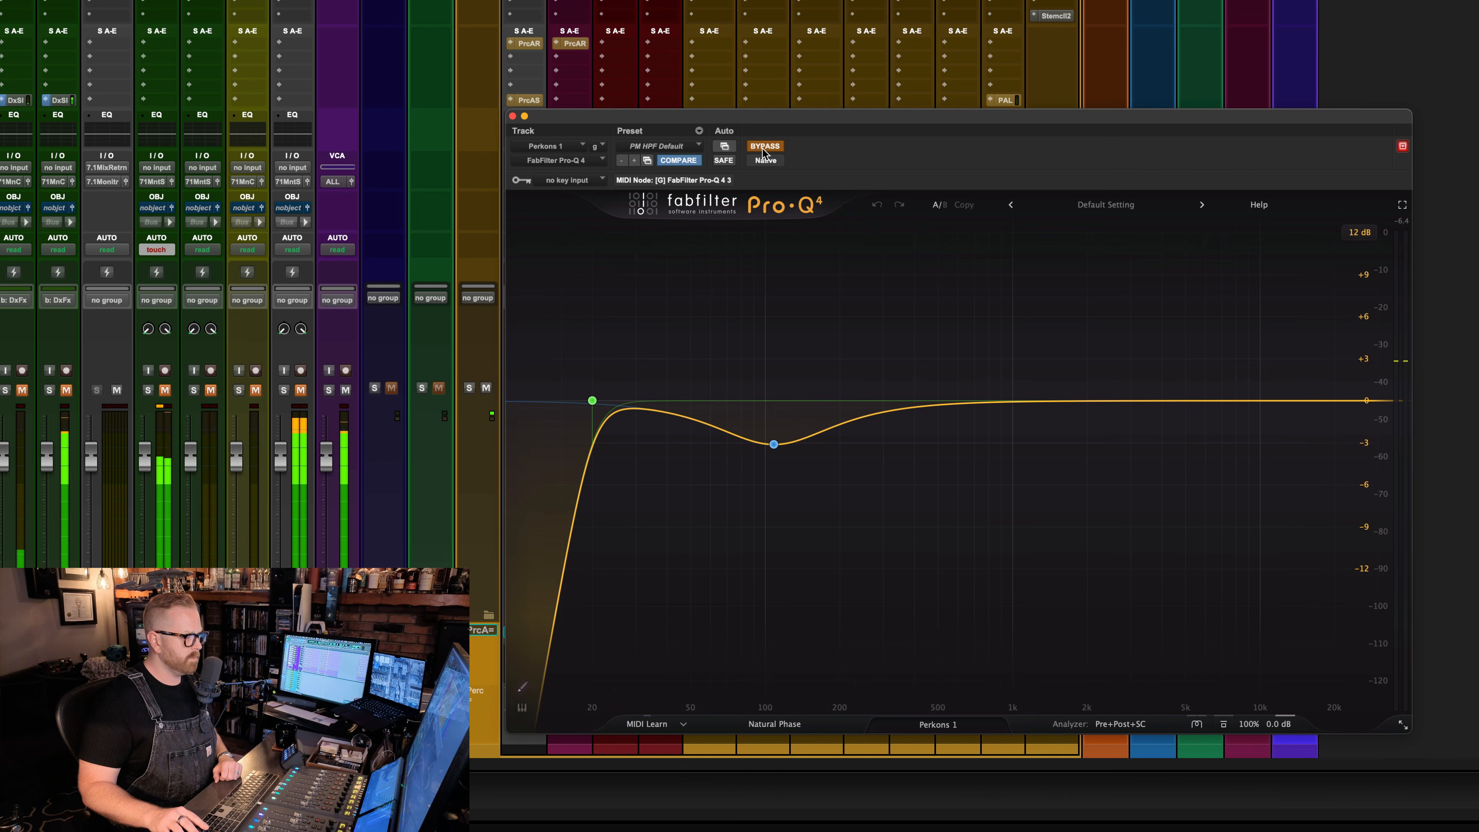
{"action": "left_click", "coordinate": [764, 146]}
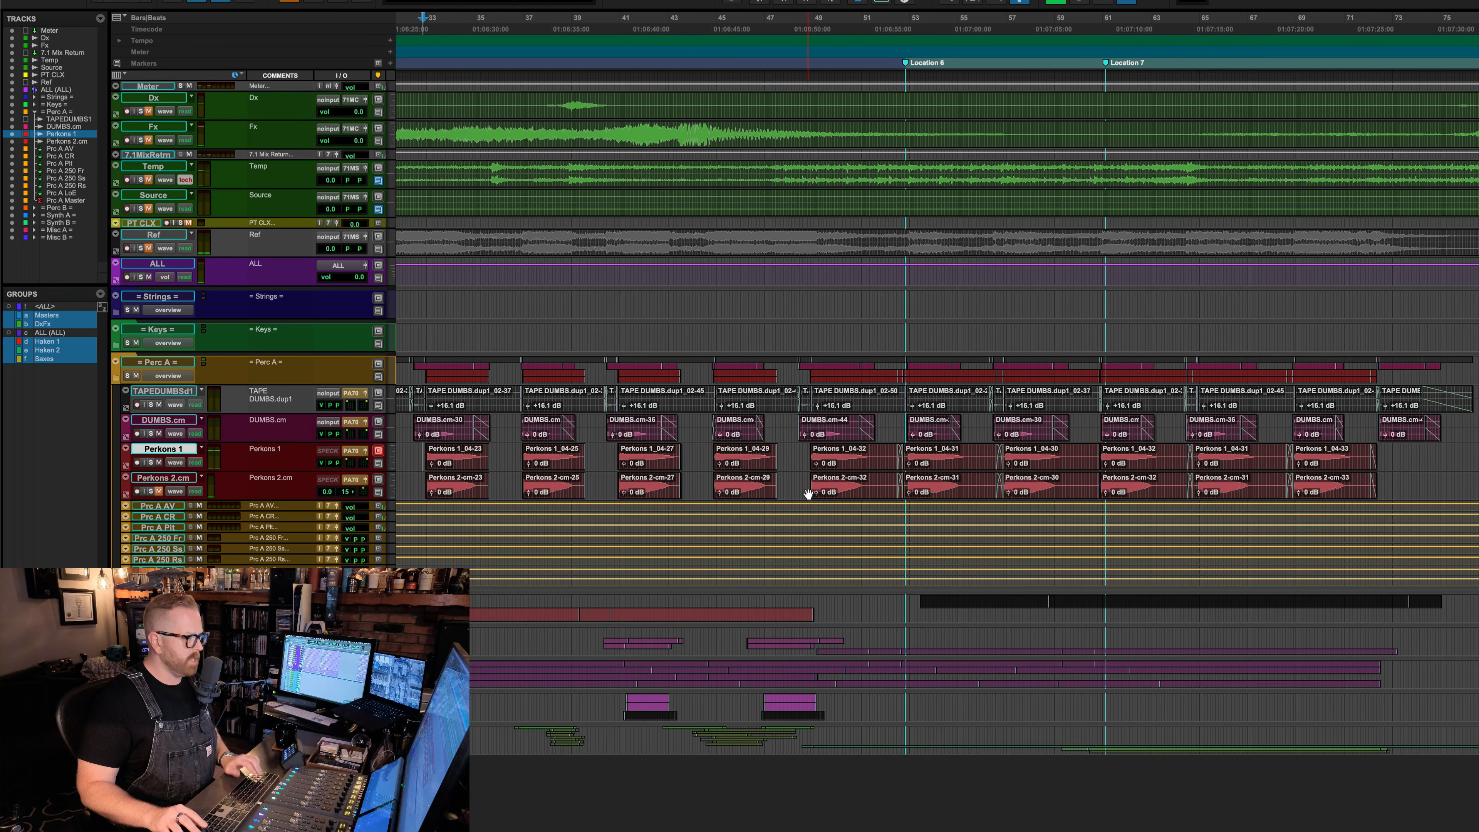
- Solo Perkons 2.cm in place of Perkons 1 and play it back from just before clip Perkons 2-cm-32
{"action": "left_click", "coordinate": [789, 450]}
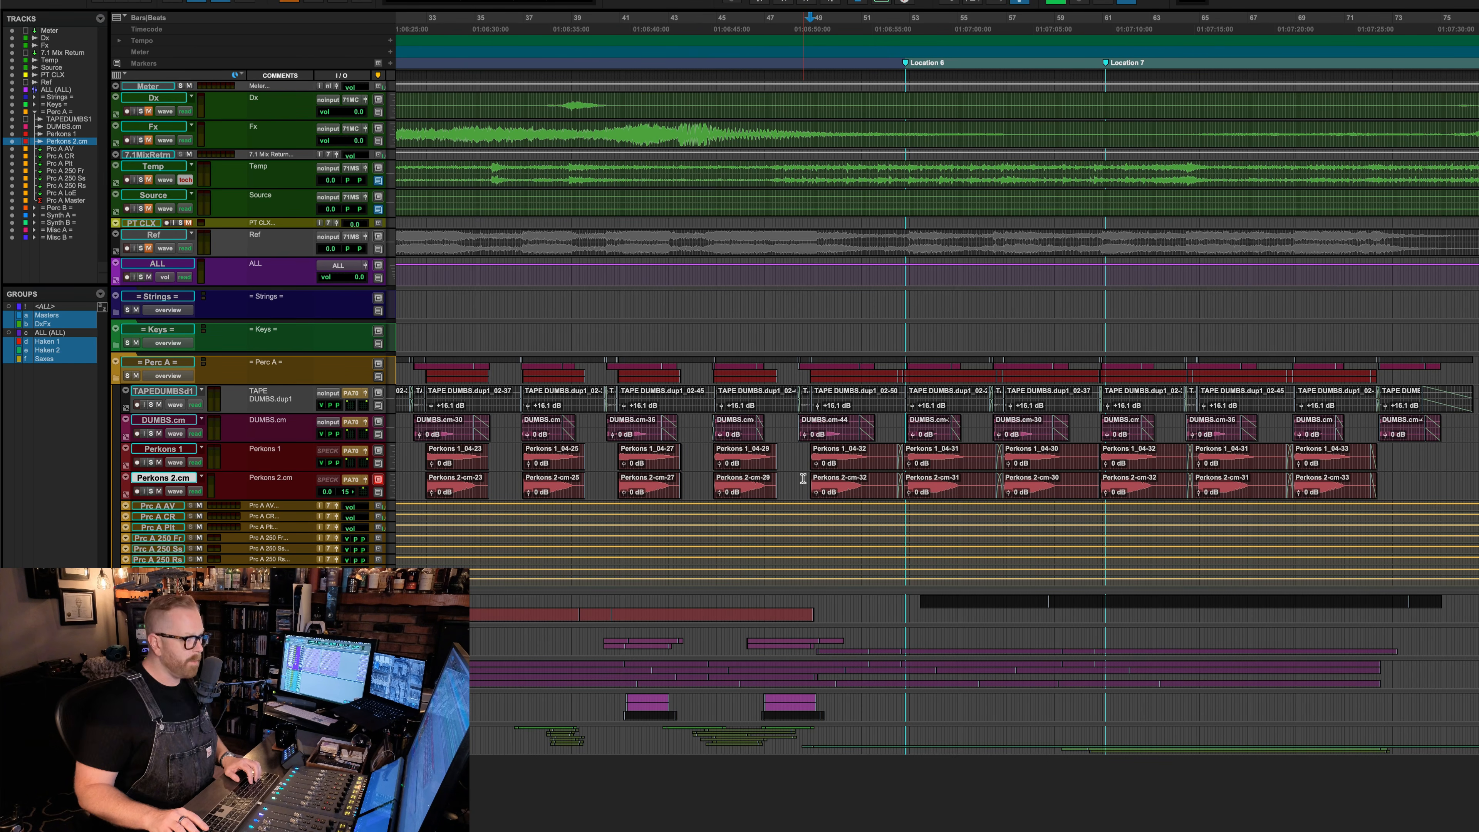
{"action": "key", "text": "shift+s"}
{"action": "key", "text": "space"}
{"action": "key", "text": "super+equal"}
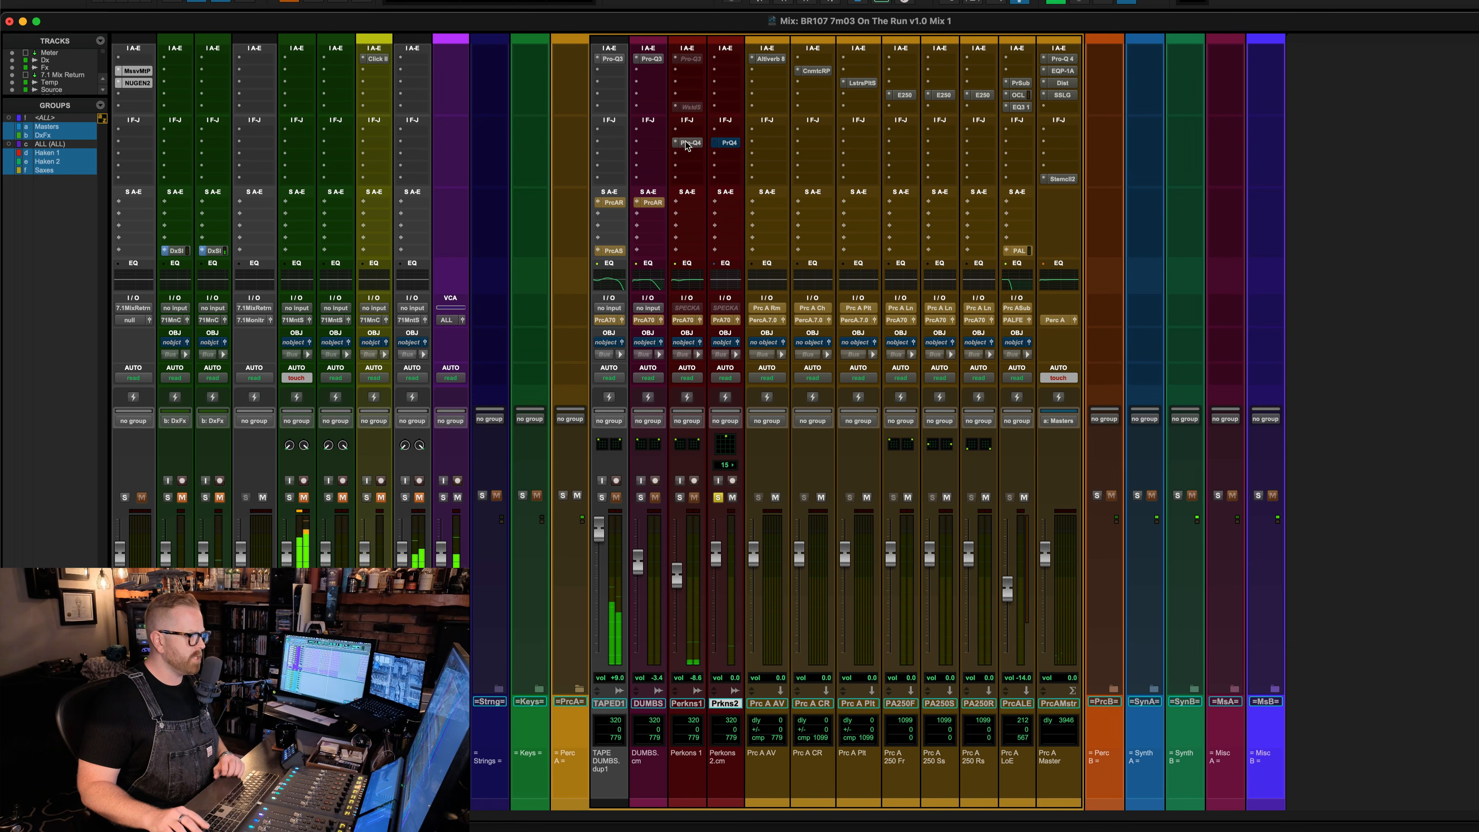
- Check the Wasted Space plug-in on Perkons 1, close it, and open the output panner of Perkons 2.cm
{"action": "left_click", "coordinate": [689, 107]}
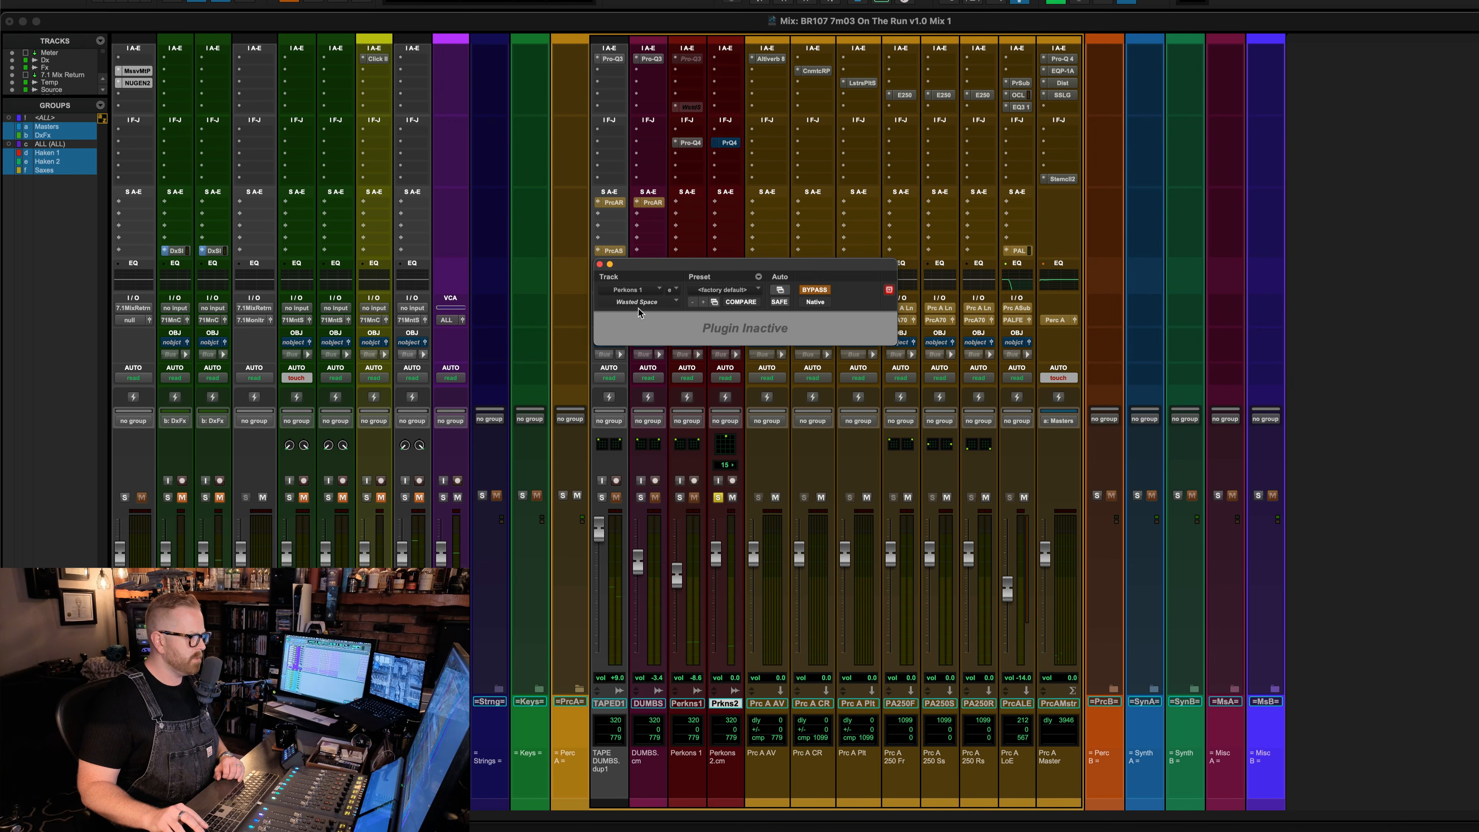
{"action": "left_click", "coordinate": [600, 264]}
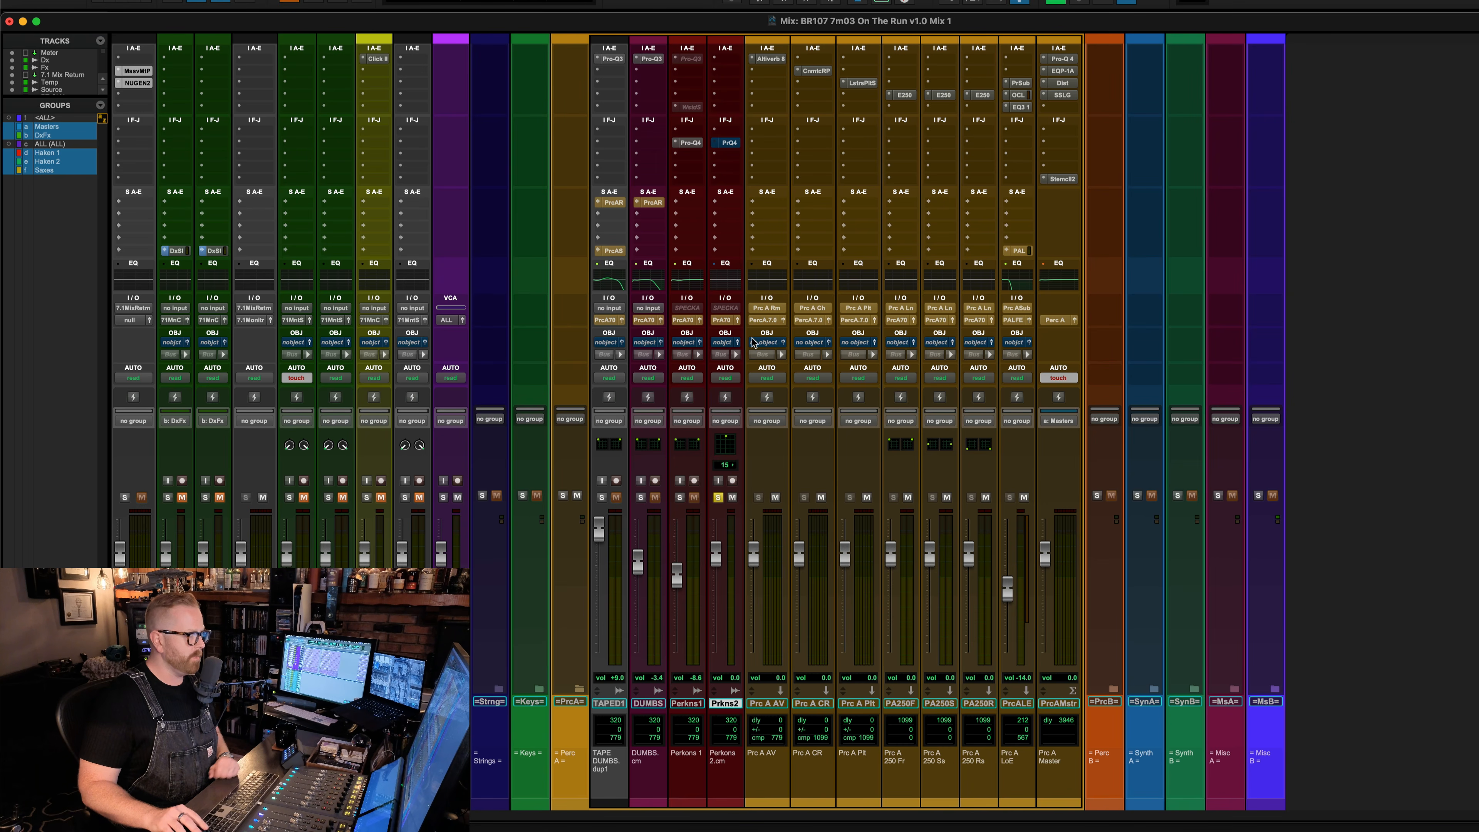
{"action": "left_click", "coordinate": [738, 321]}
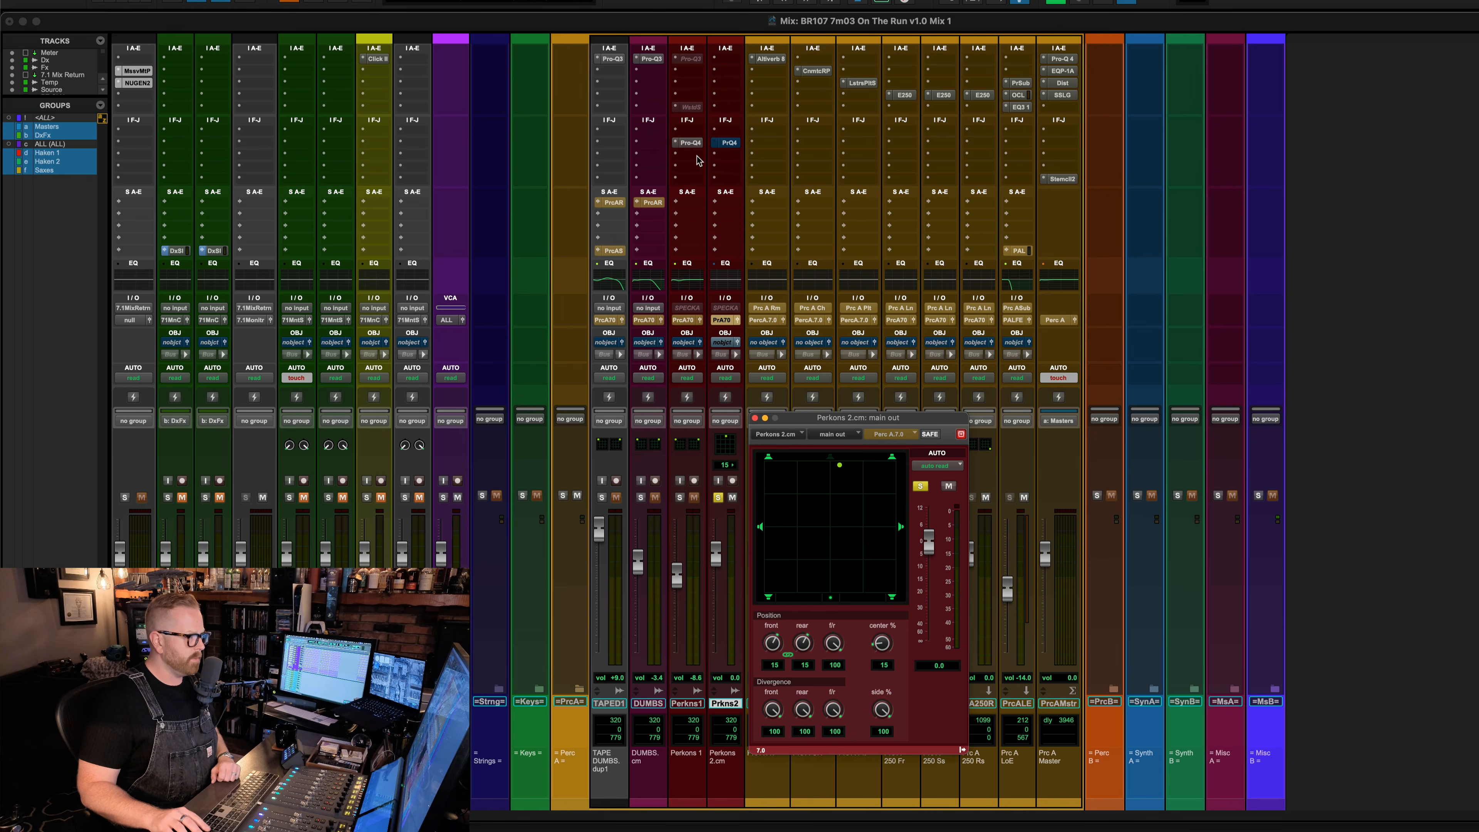
- Compare the Pro-Q 4 curves of Perkons 2.cm and Perkons 1, enable the Perkons 2.cm EQ, and audition it
{"action": "left_click", "coordinate": [728, 143]}
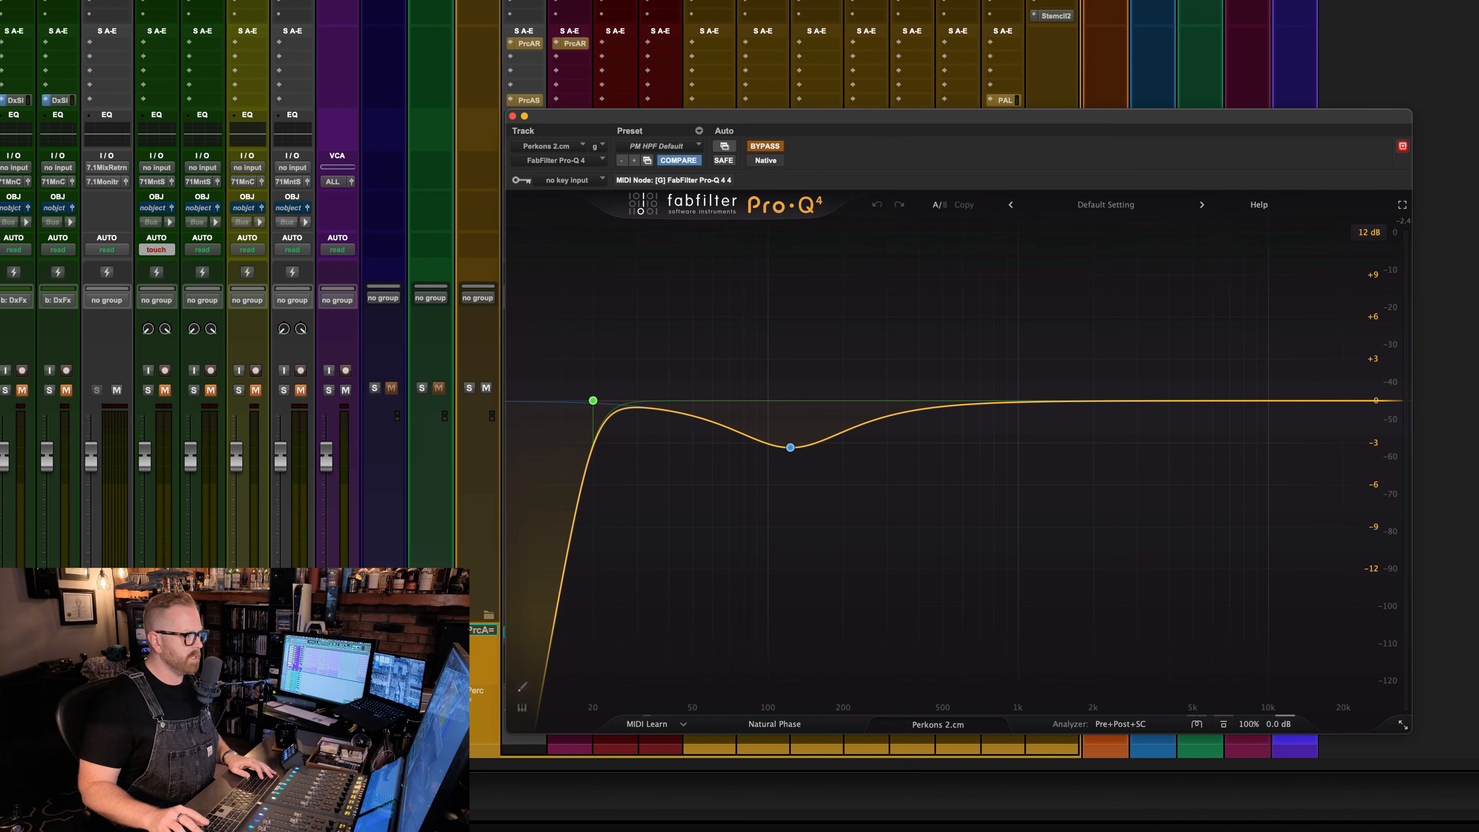
{"action": "left_click", "coordinate": [710, 2]}
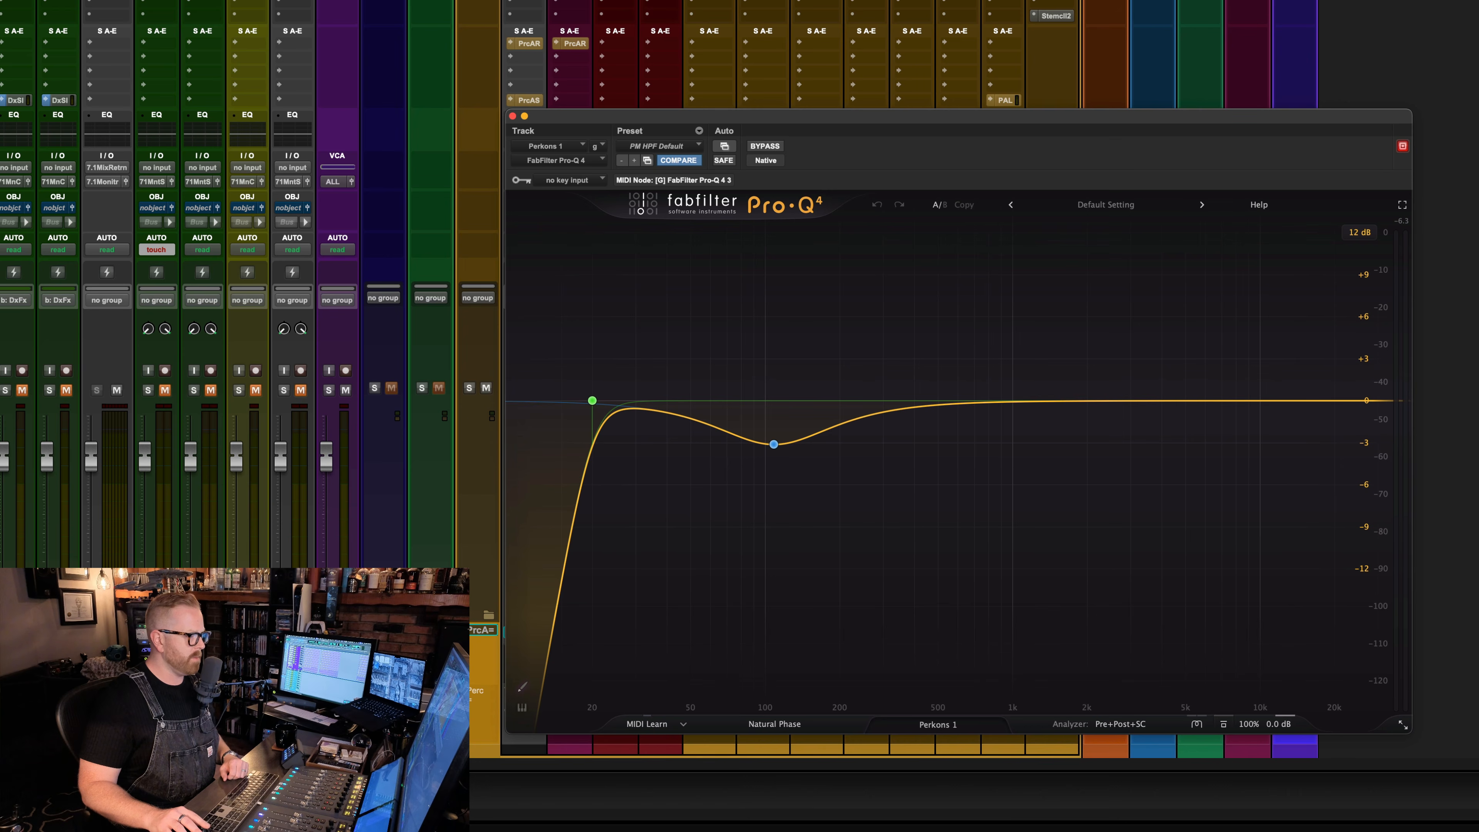
{"action": "left_click", "coordinate": [762, 2]}
{"action": "key", "text": "space"}
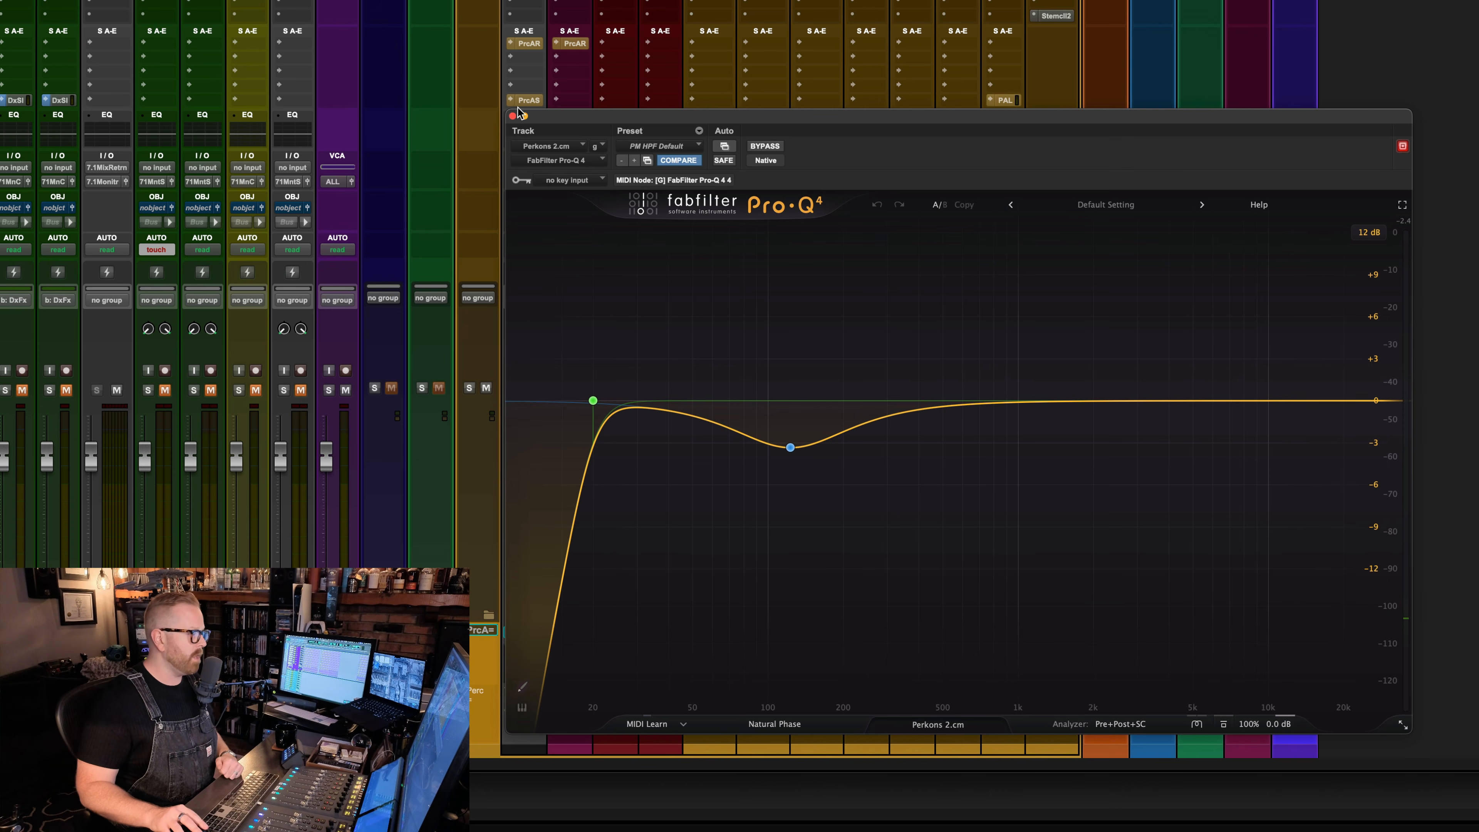
{"action": "left_click", "coordinate": [513, 115]}
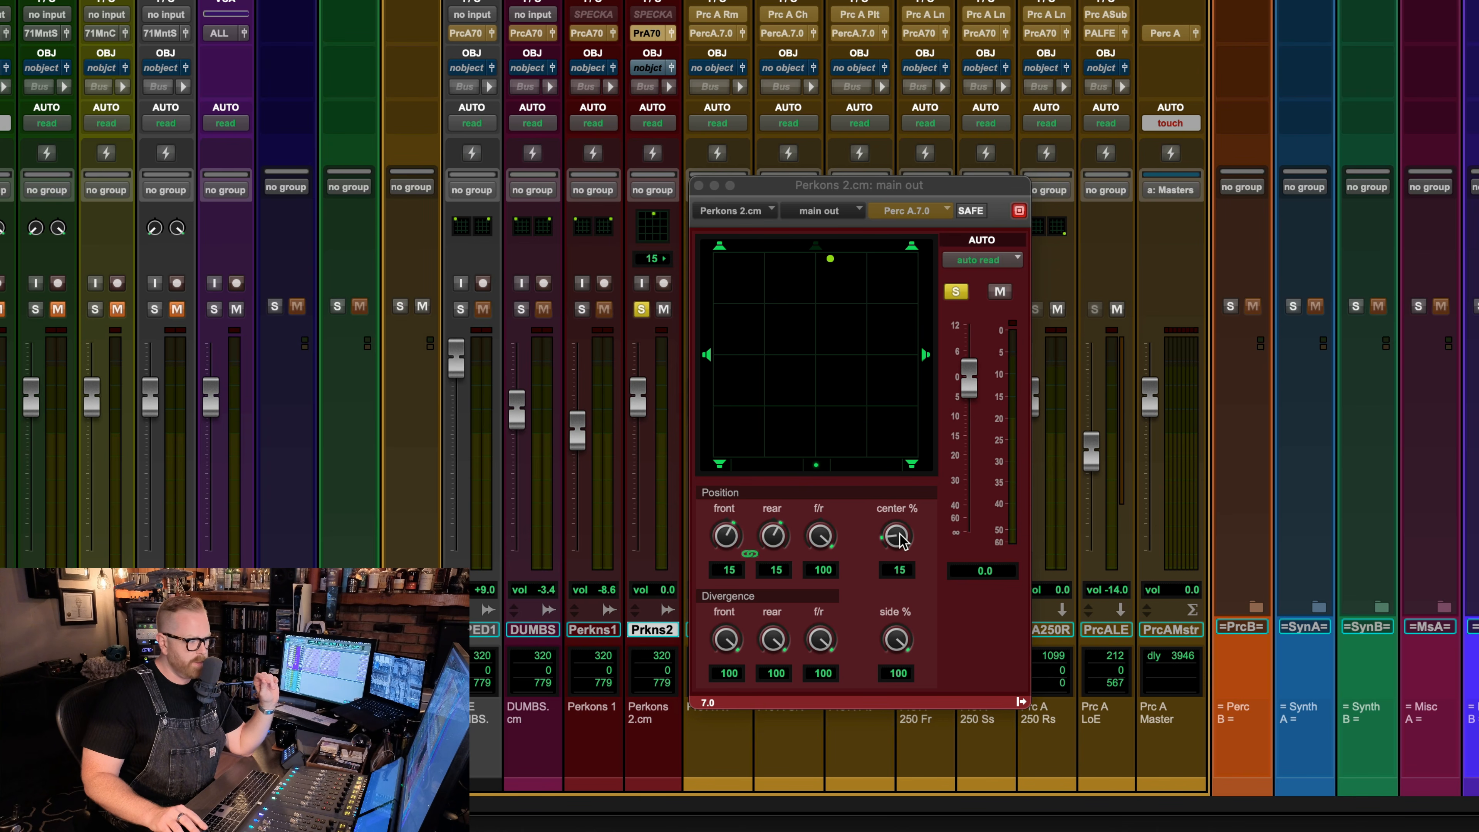
- Set the center percentage of the Perkons 2.cm panner to 0 and play back the track
{"action": "mouse_move", "coordinate": [905, 545]}
{"action": "left_mouse_down"}
{"action": "mouse_move", "coordinate": [902, 562]}
{"action": "mouse_move", "coordinate": [900, 548]}
{"action": "left_mouse_up"}
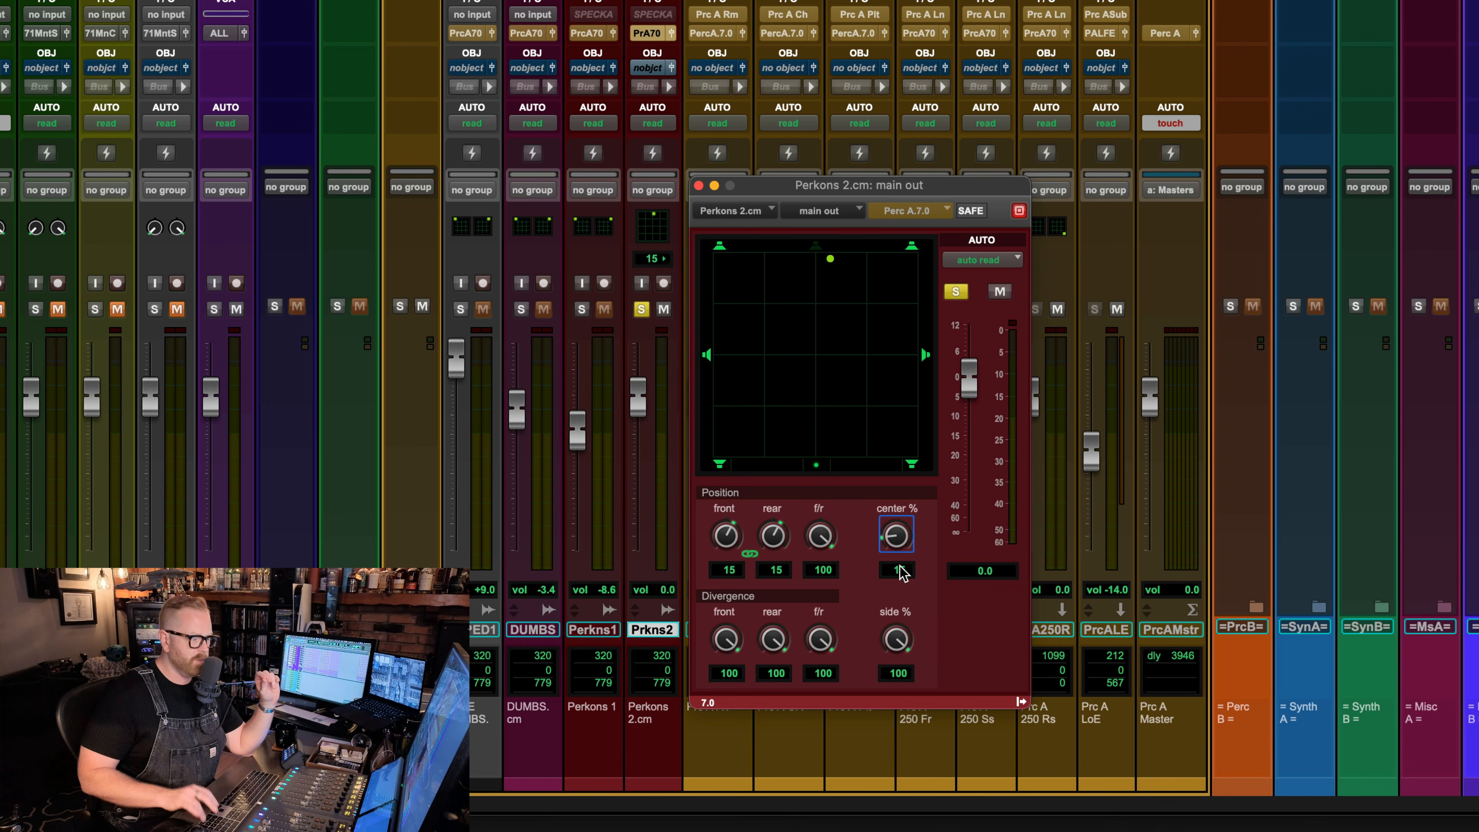
{"action": "left_click_drag", "start_coordinate": [899, 531], "coordinate": [935, 674]}
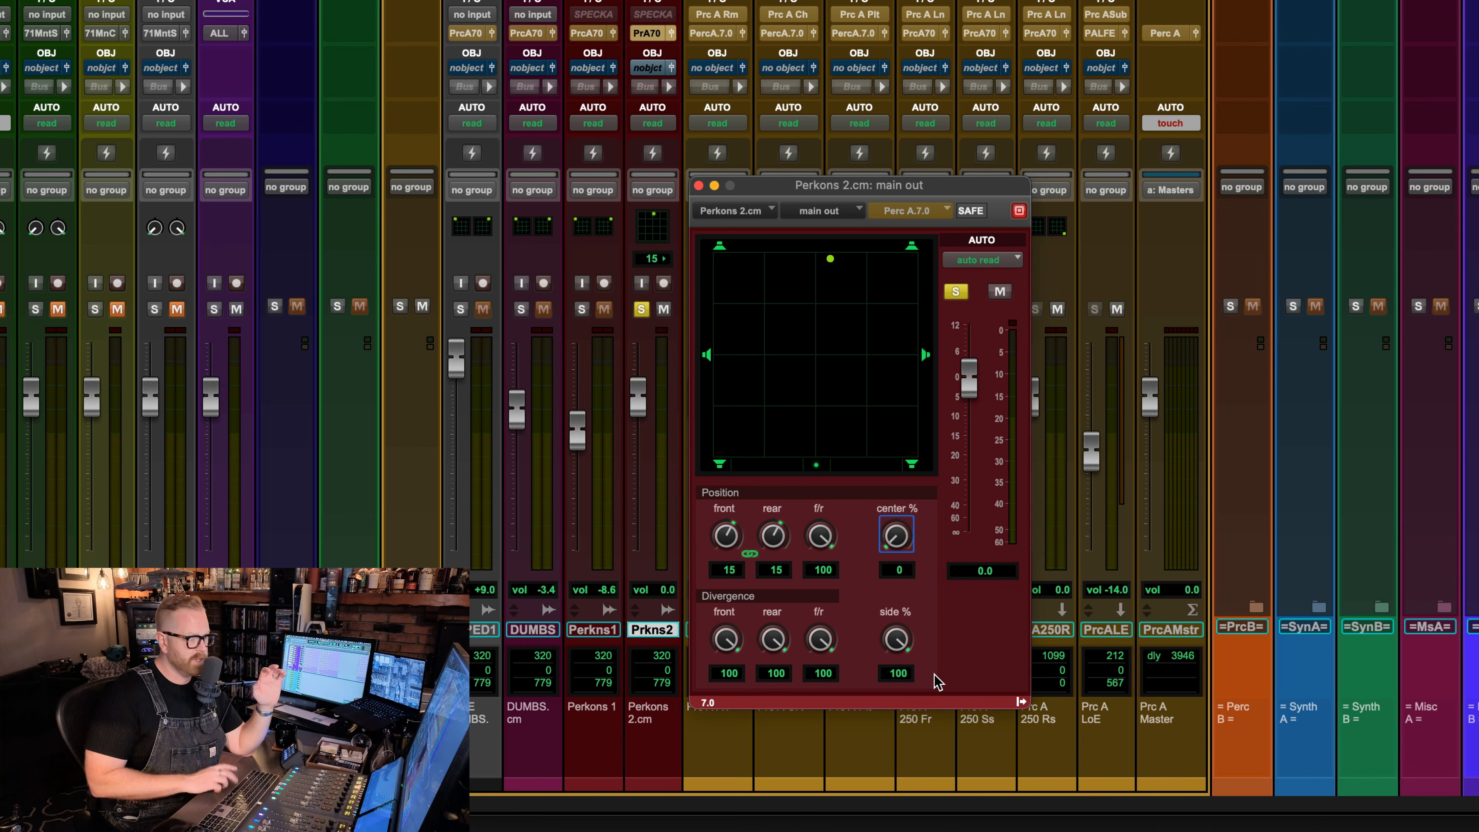
{"action": "key", "text": "space"}
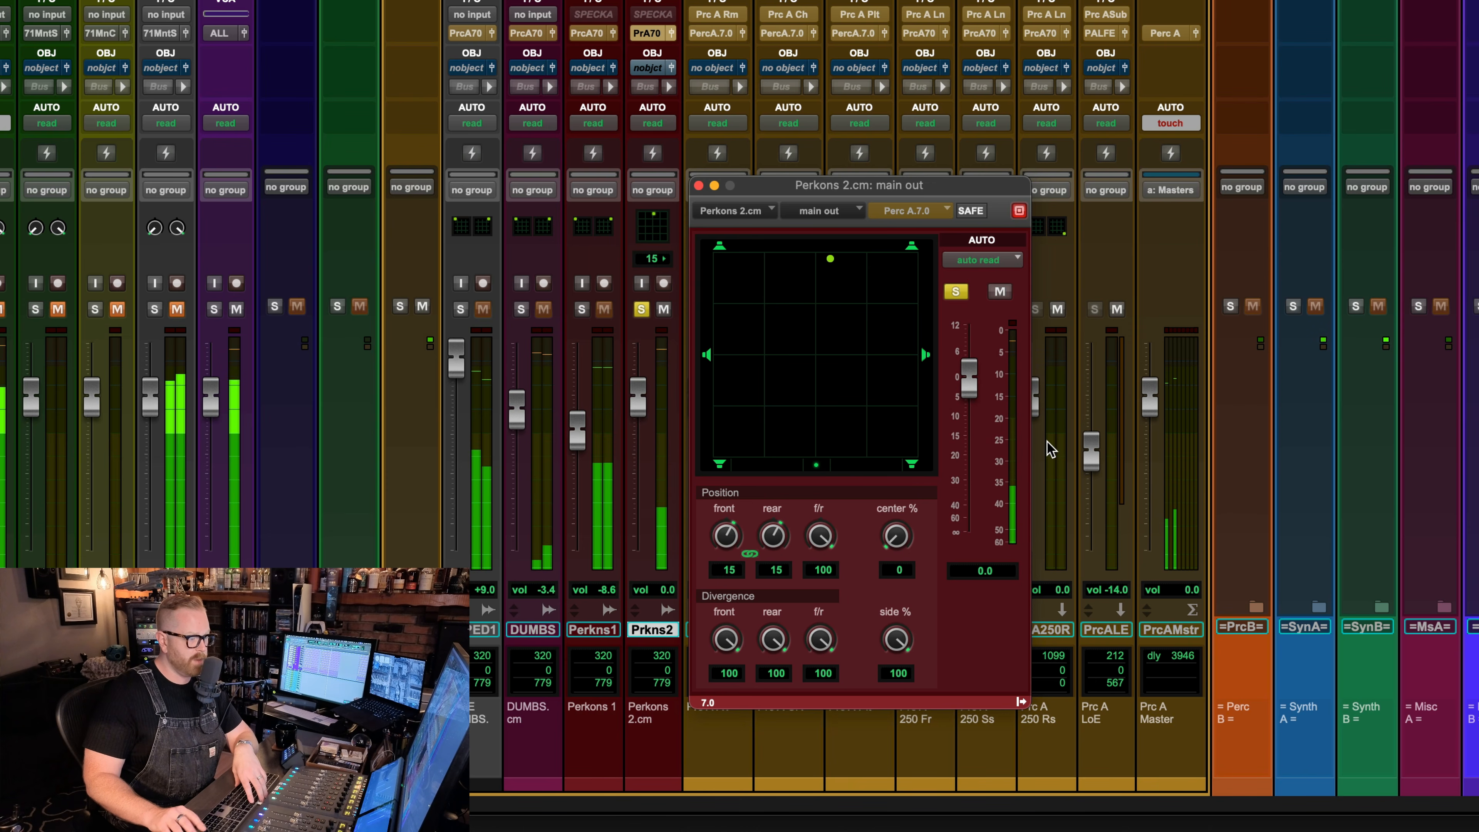
- Set the center percentage of the Perkons 2.cm panner to 15 and close the panner
{"action": "left_click", "coordinate": [907, 571]}
{"action": "type", "text": "15"}
{"action": "key", "text": "Return"}
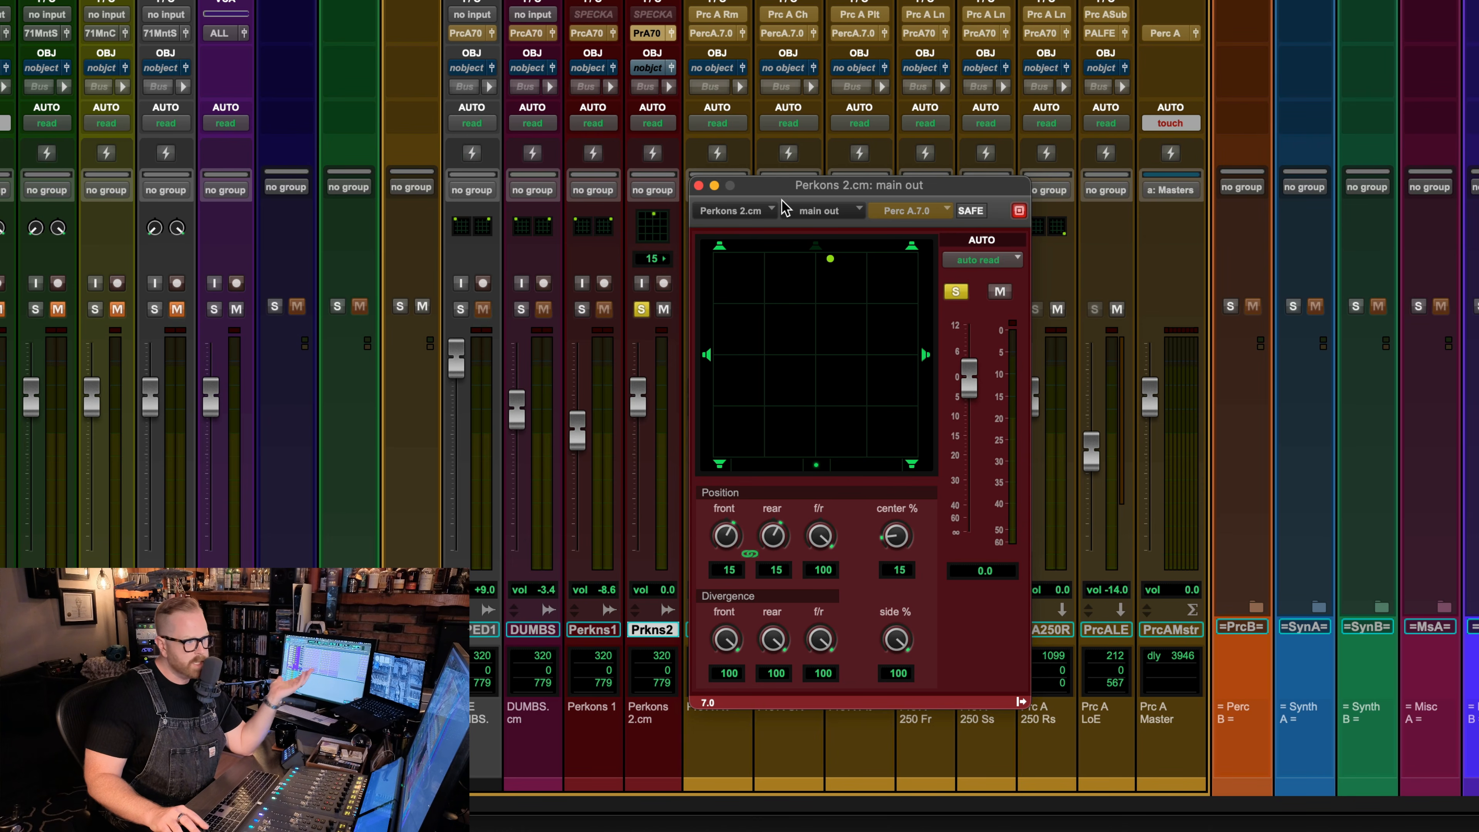
{"action": "left_click", "coordinate": [698, 186]}
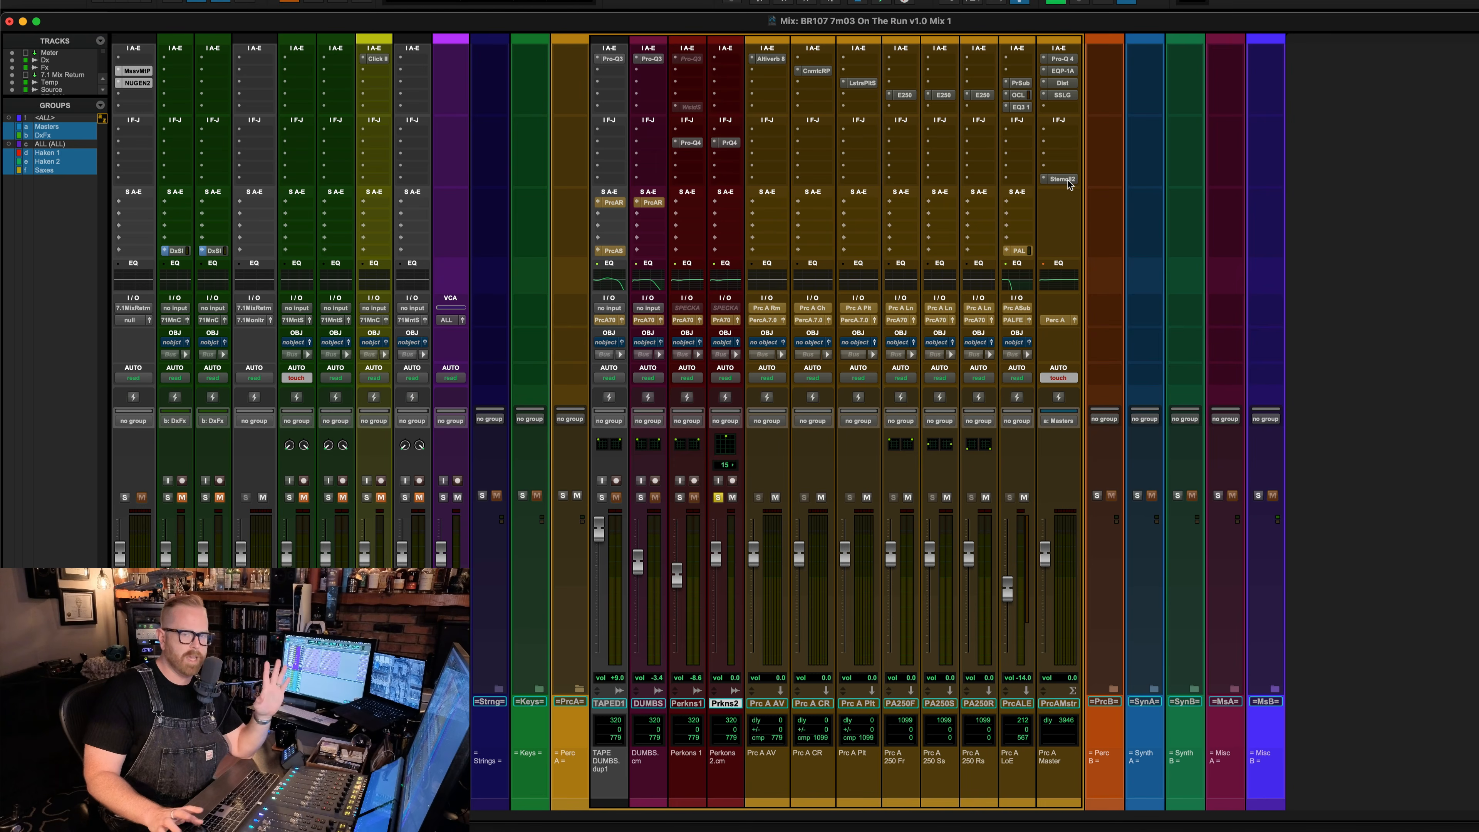
- Check the Pro-Q 4 curve on Prc A Master and bypass its EQP-1A, Dist and SSLG inserts
{"action": "left_click", "coordinate": [1063, 59]}
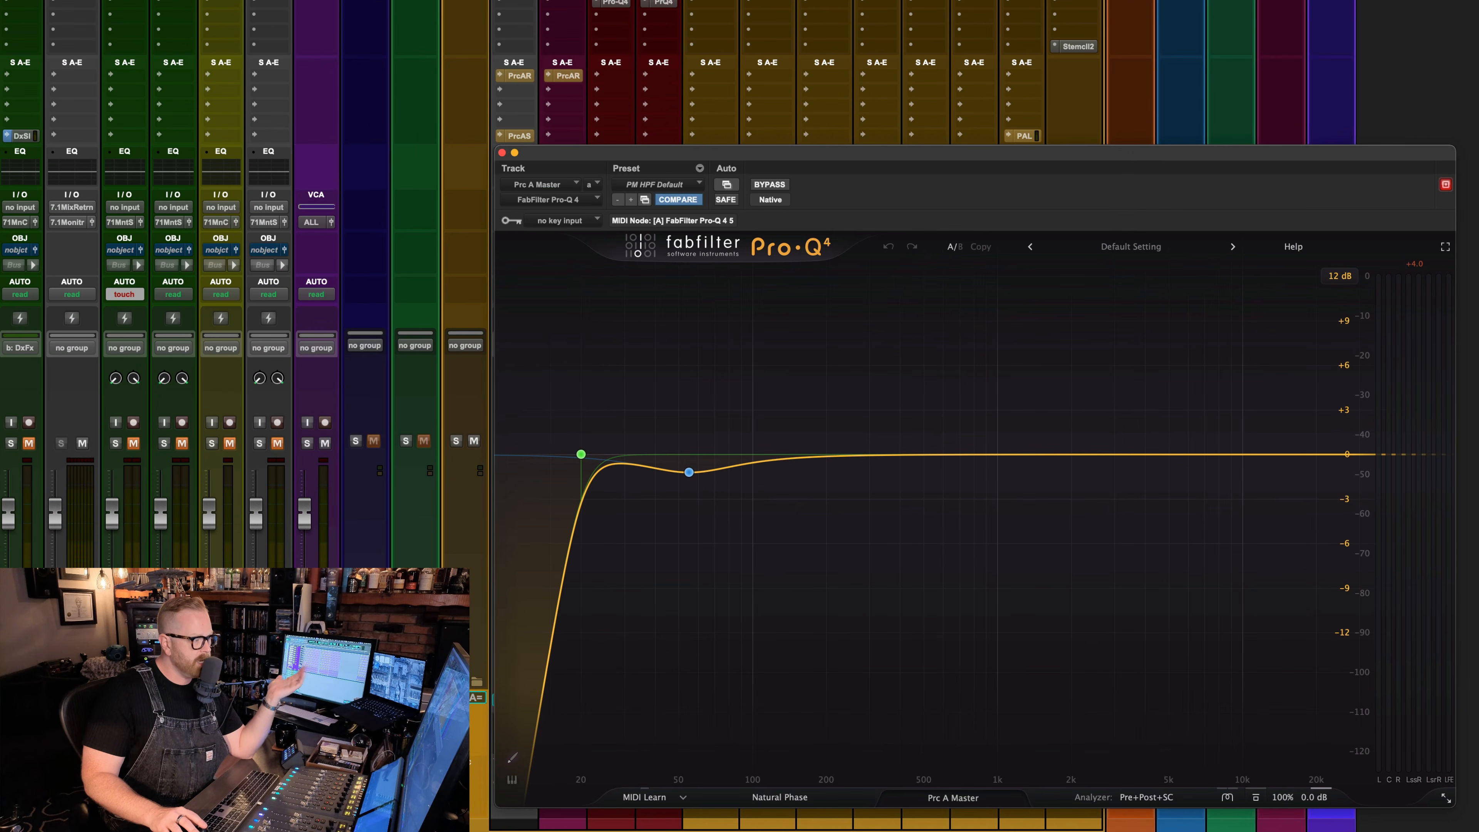
{"action": "mouse_move", "coordinate": [678, 483]}
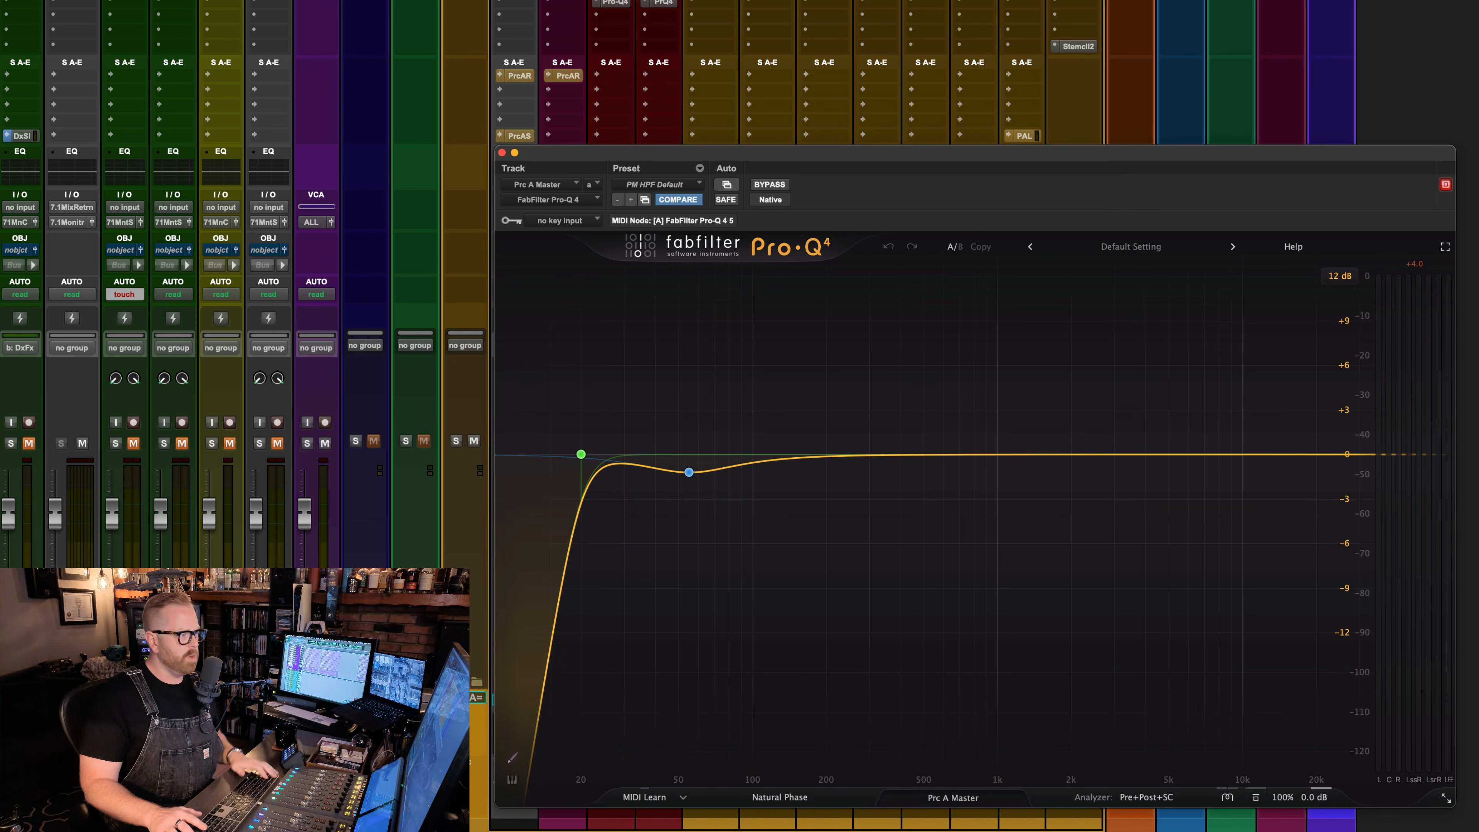
{"action": "left_click", "coordinate": [1145, 43]}
{"action": "left_click", "coordinate": [1145, 43], "text": "super"}
{"action": "left_click", "coordinate": [1158, 89], "text": "super"}
{"action": "left_click", "coordinate": [1155, 101], "text": "super"}
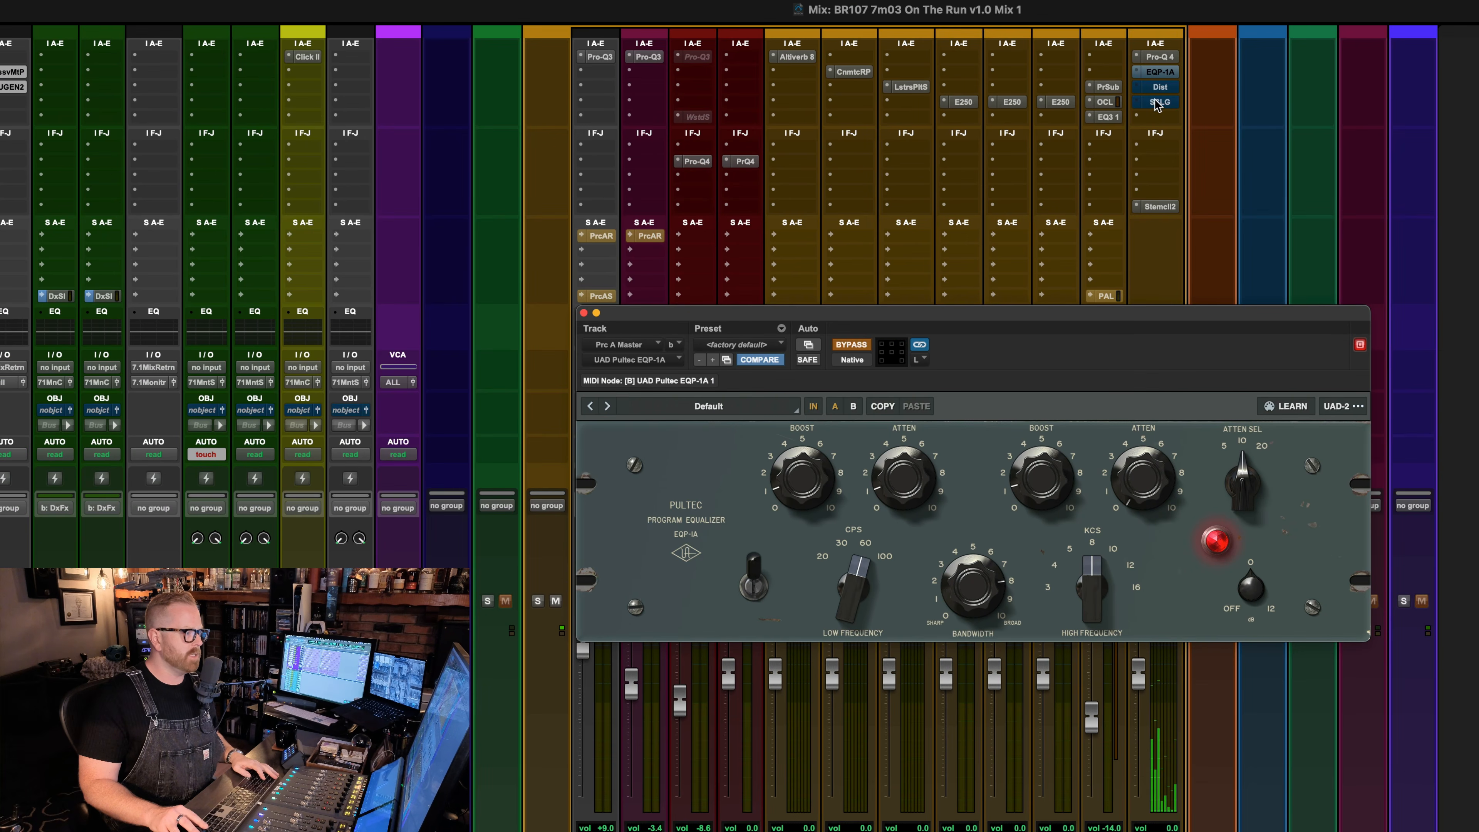
- Examine the boost and attenuation settings of the Pultec EQP-1A on Prc A Master and close the plug-in
{"action": "left_click", "coordinate": [1158, 74]}
{"action": "left_click", "coordinate": [1158, 74]}
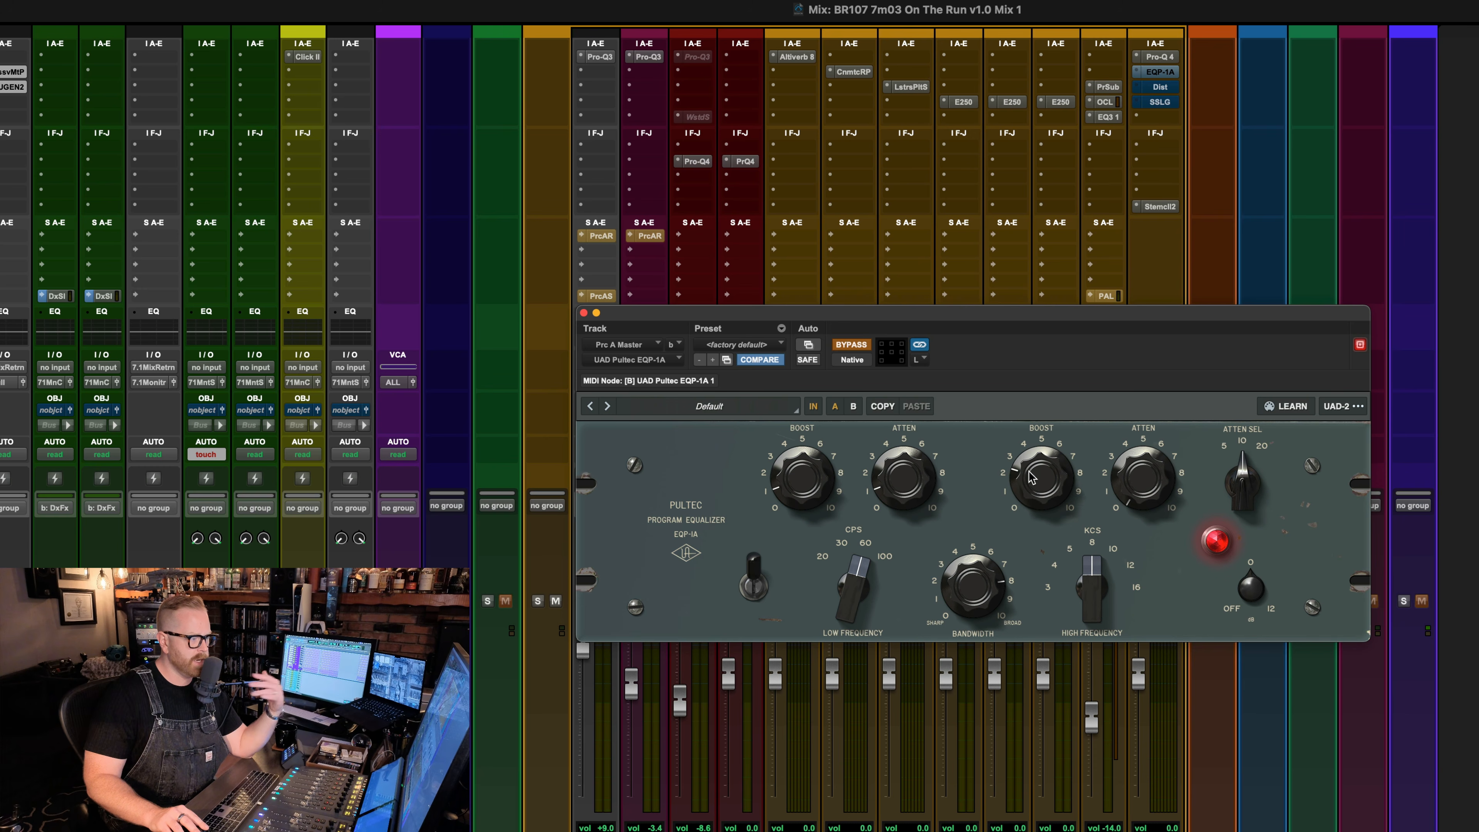
{"action": "left_click_drag", "start_coordinate": [1033, 468], "coordinate": [1026, 486]}
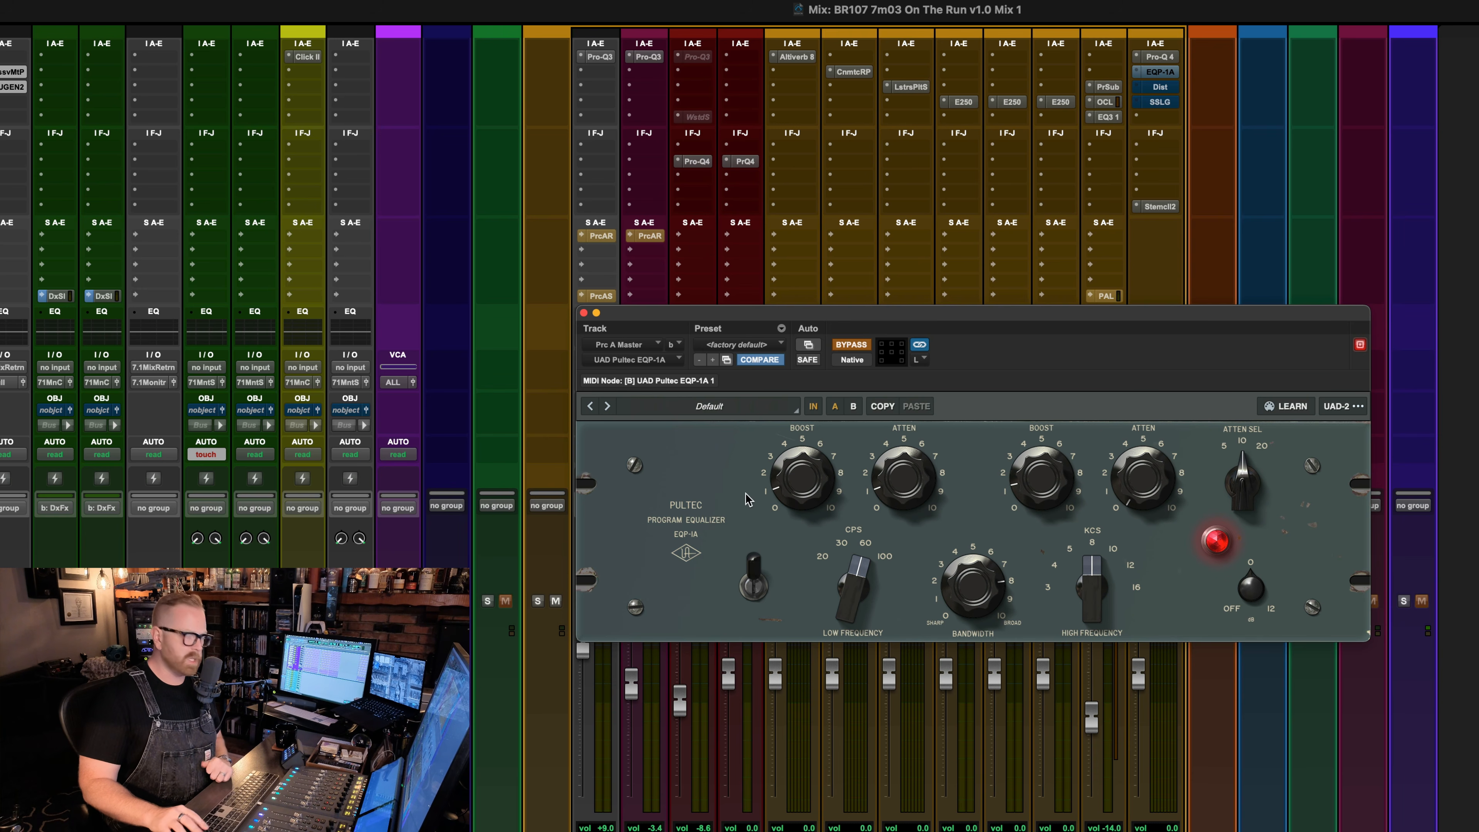
{"action": "left_click", "coordinate": [583, 312]}
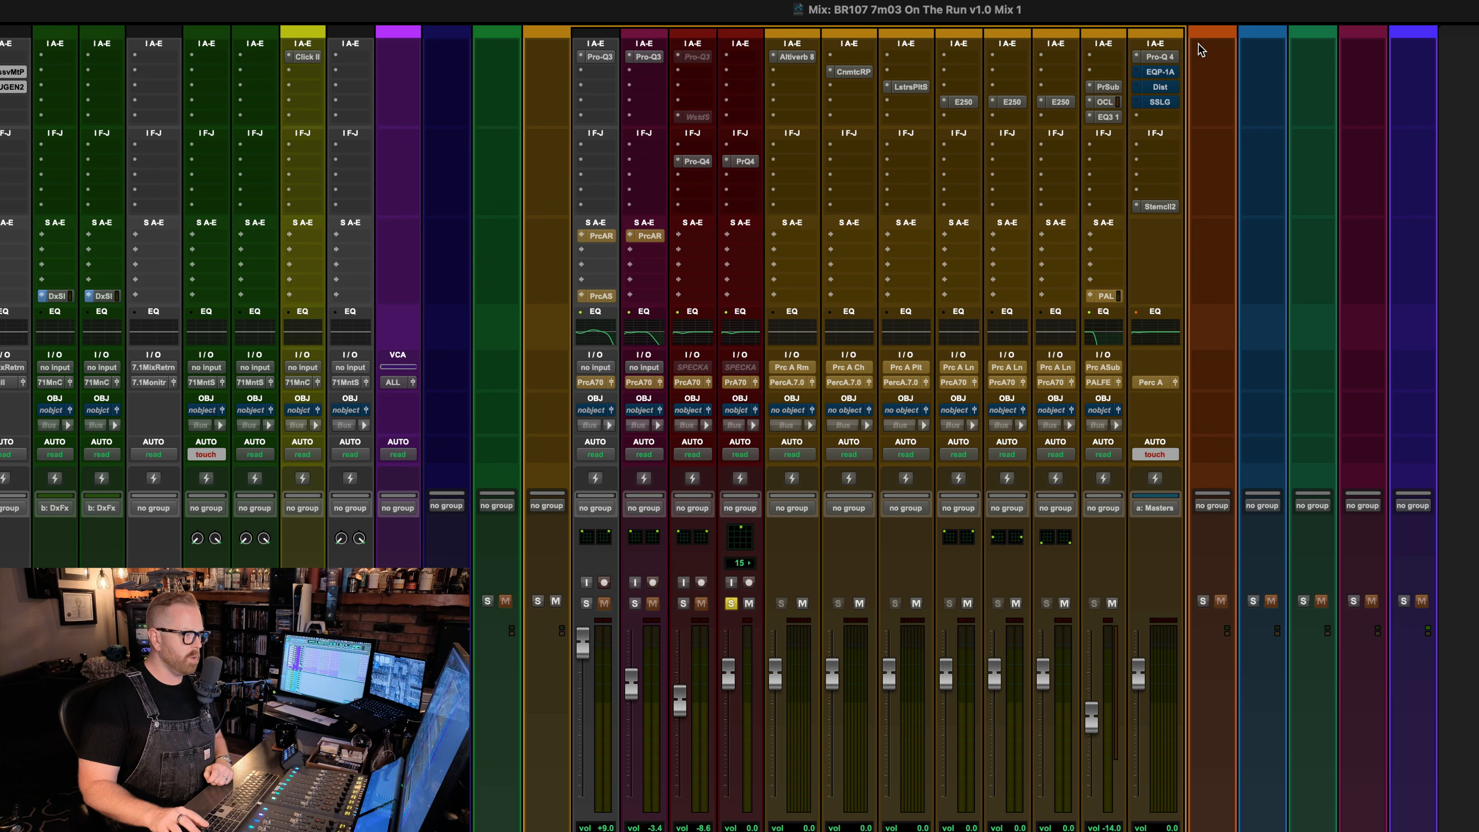
- Solo the Perc A folder and re-enable the Pultec EQP-1A on Prc A Master during playback
{"action": "left_click", "coordinate": [1159, 72]}
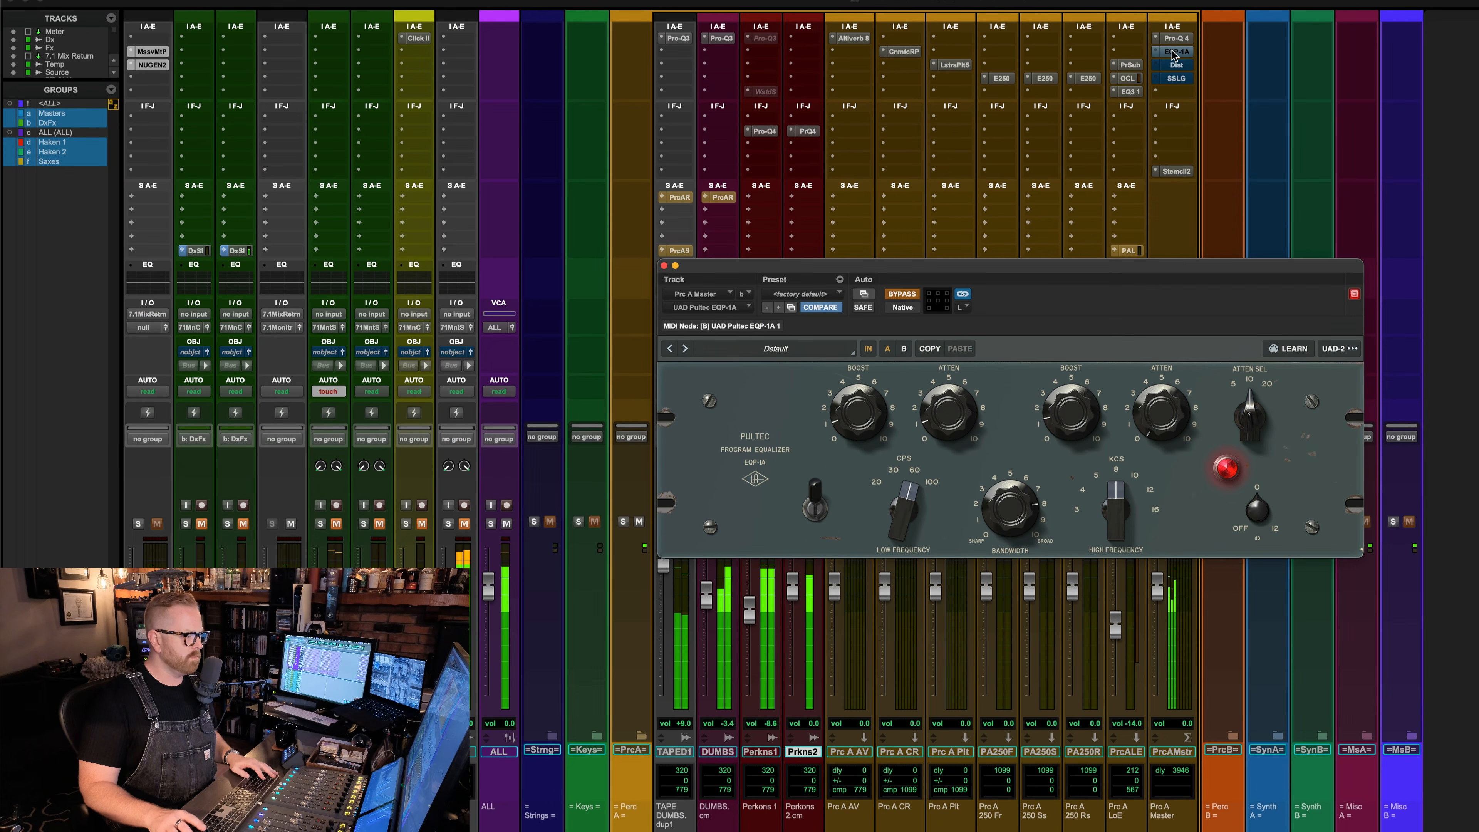
{"action": "left_click", "coordinate": [664, 266]}
{"action": "left_click", "coordinate": [623, 522]}
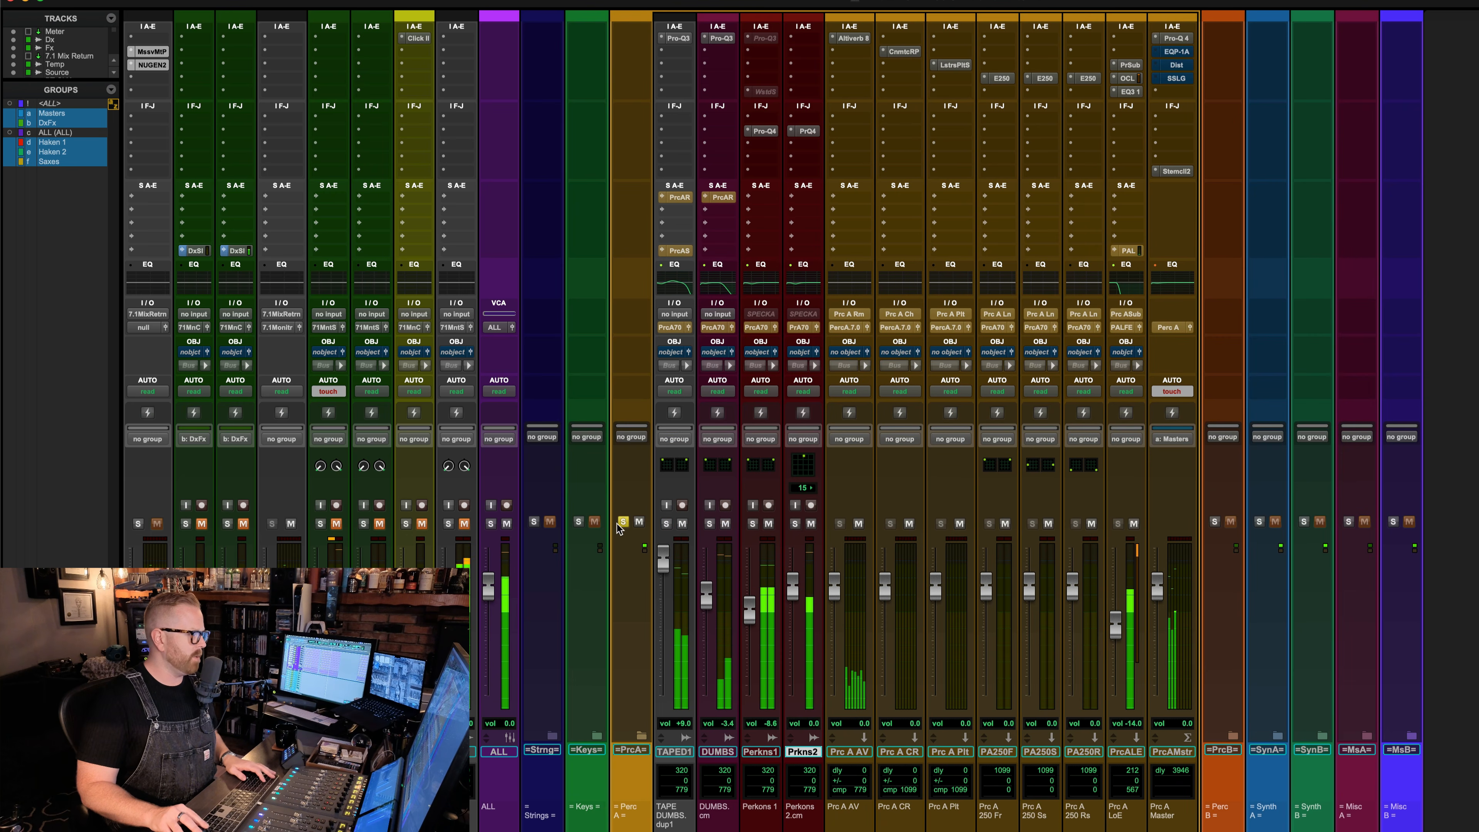
{"action": "left_click", "coordinate": [1182, 52]}
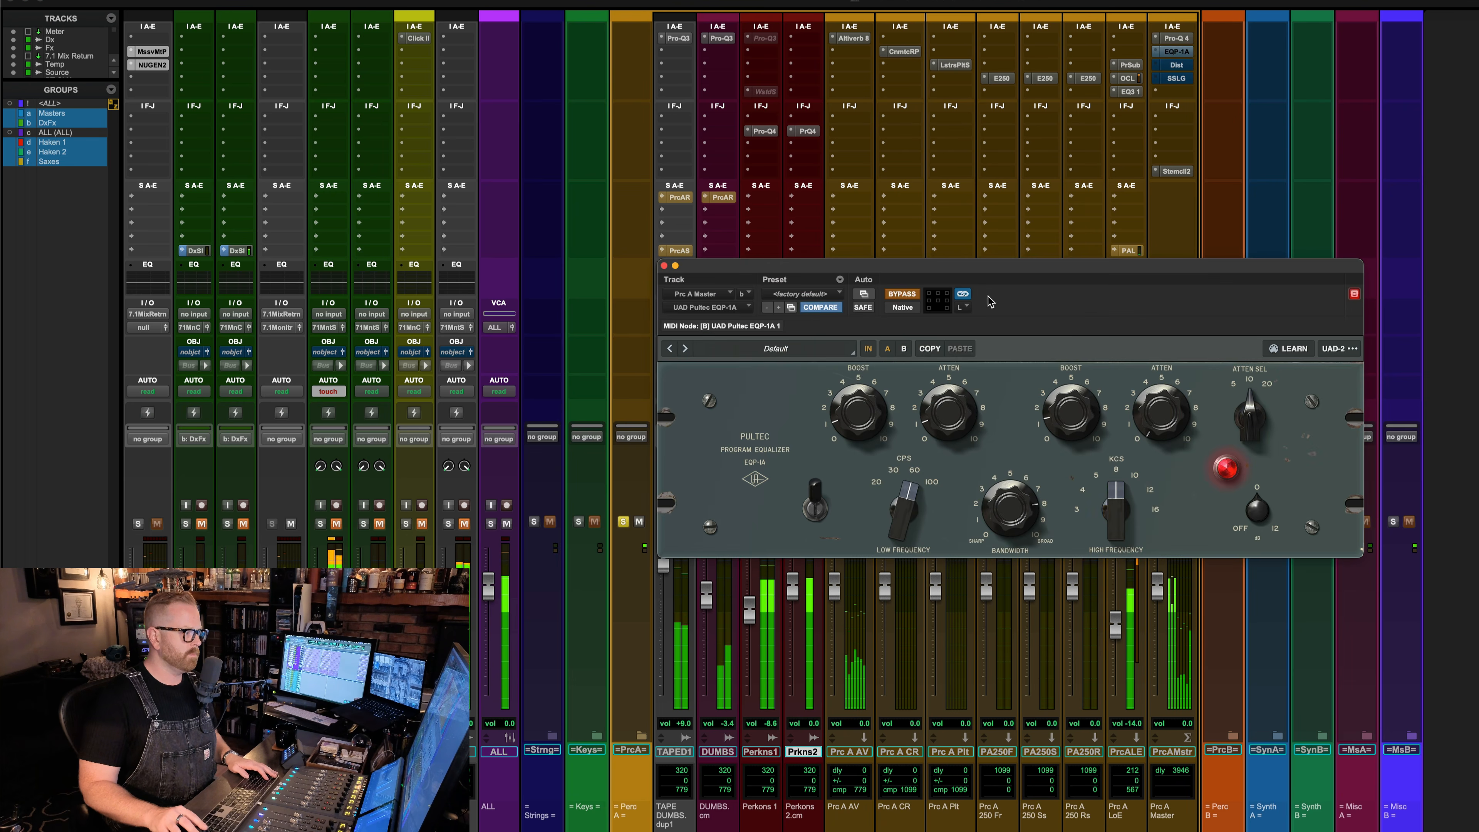
{"action": "key", "text": "super+equal"}
{"action": "key", "text": "super+equal"}
{"action": "left_click", "coordinate": [906, 297]}
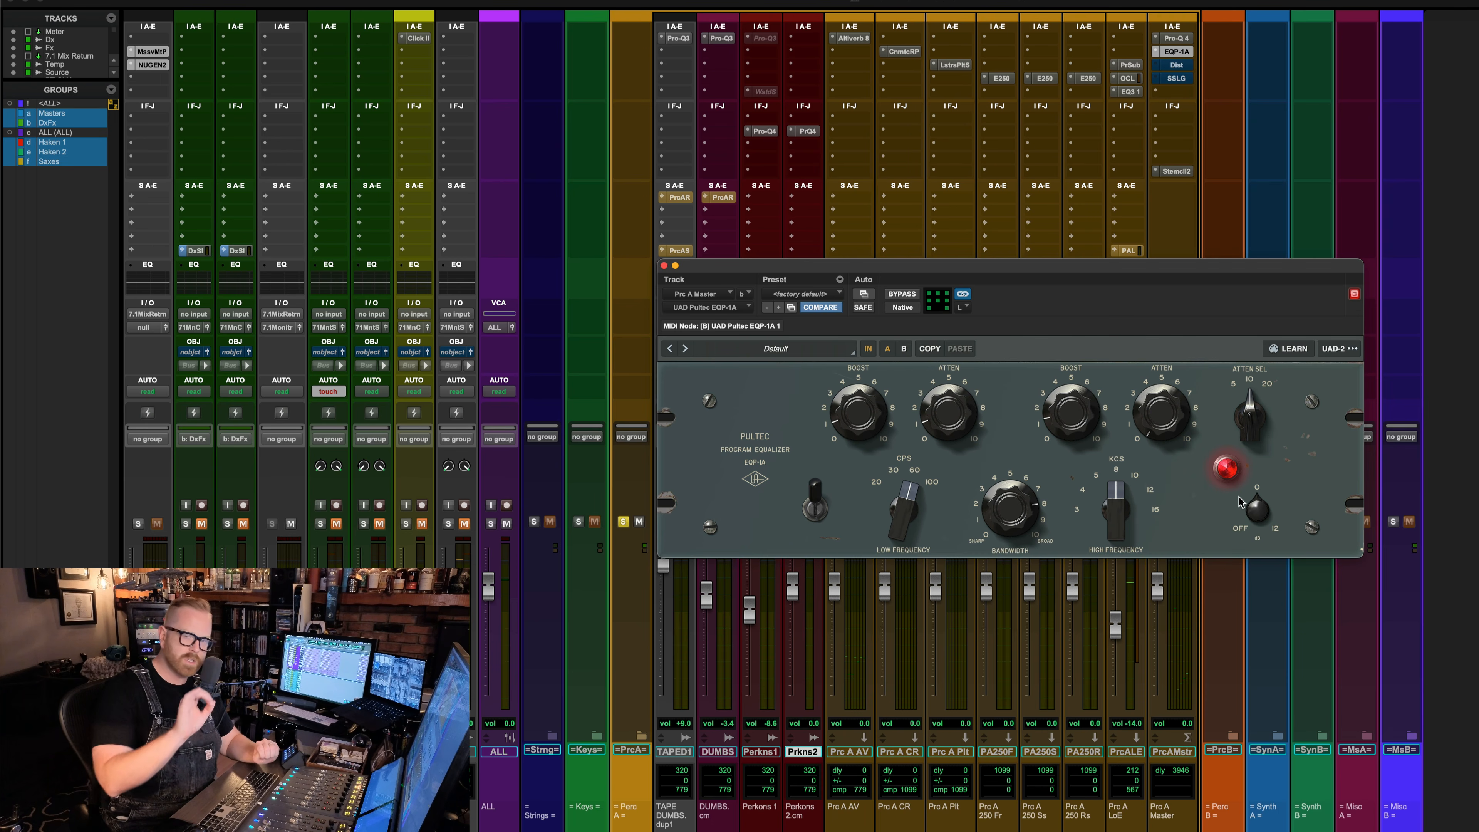
- Open the Distressor on Prc A Master, play back Perc A, and take the compressor out of bypass
{"action": "left_click", "coordinate": [1184, 66]}
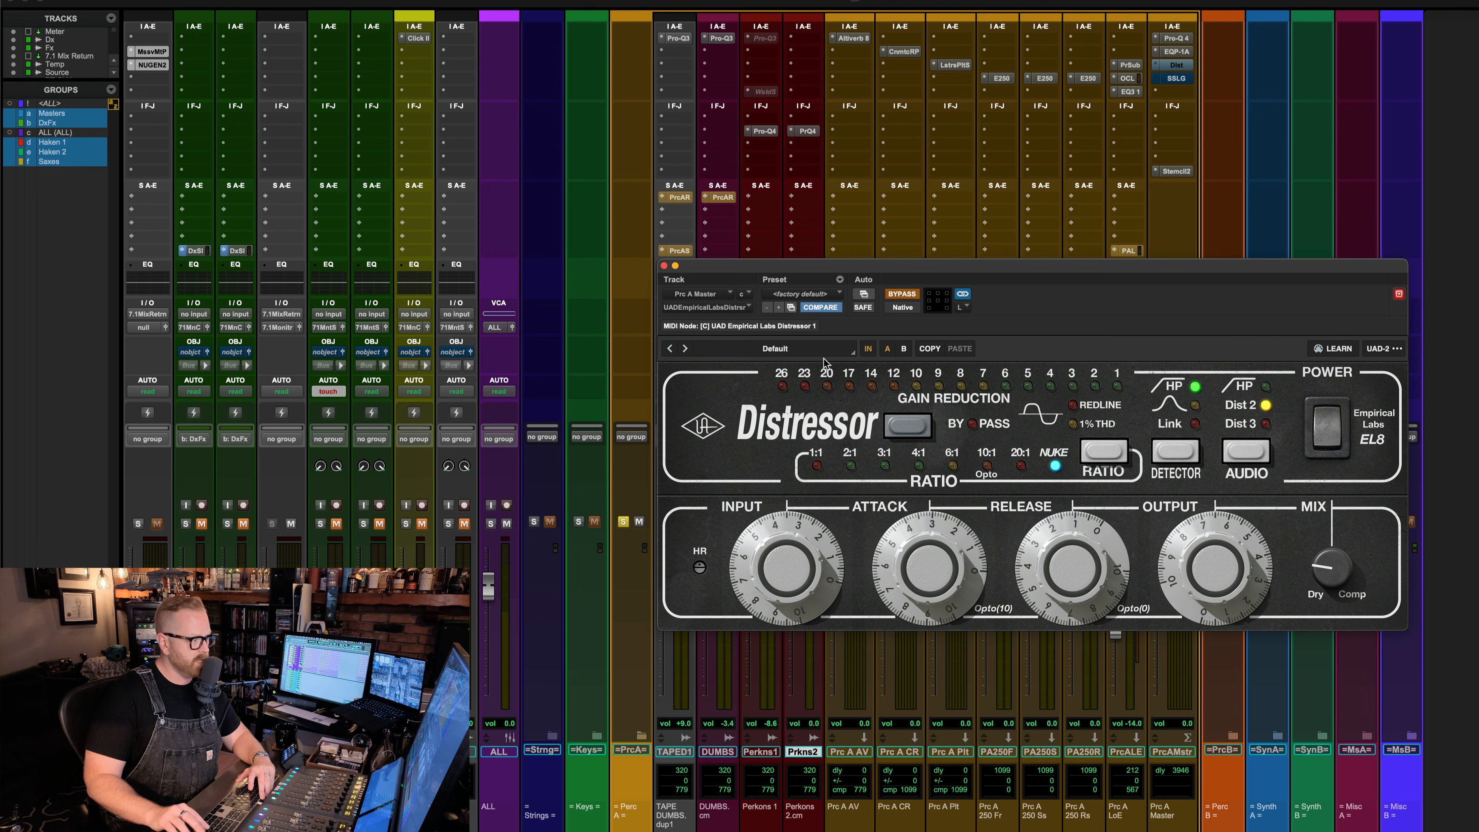
{"action": "left_click", "coordinate": [1145, 54]}
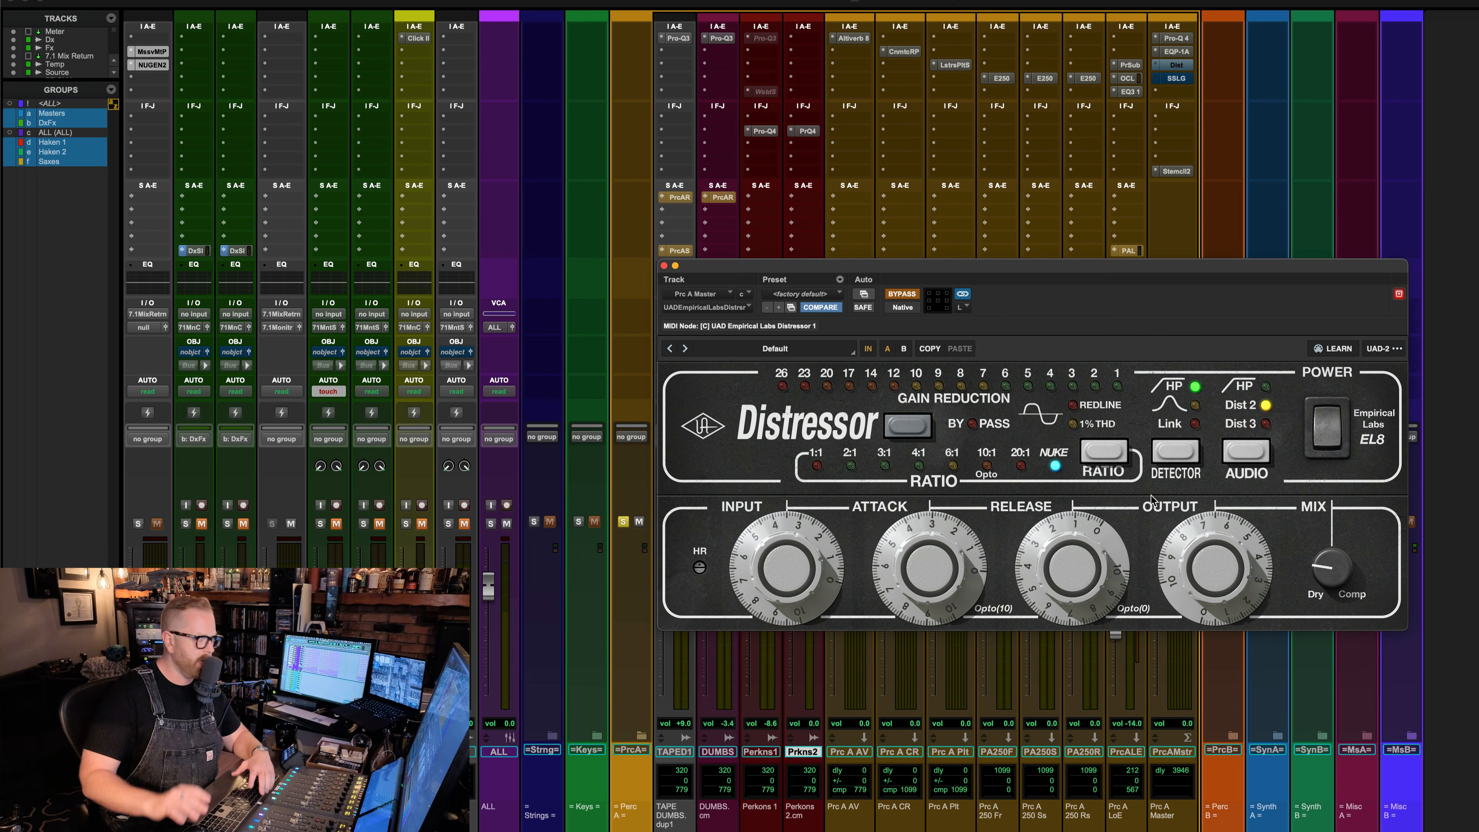
{"action": "key", "text": "space"}
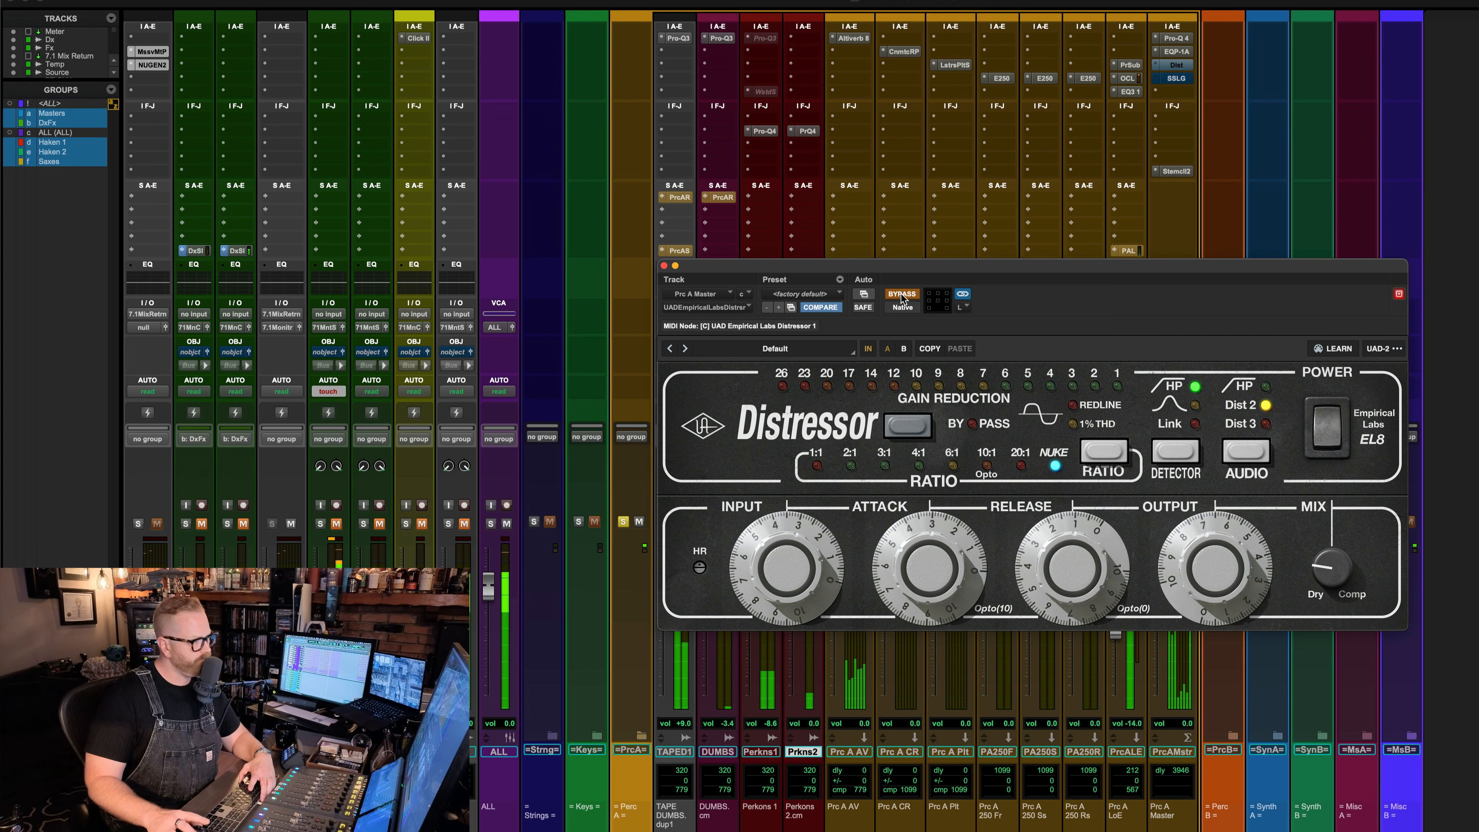
{"action": "left_click", "coordinate": [901, 295]}
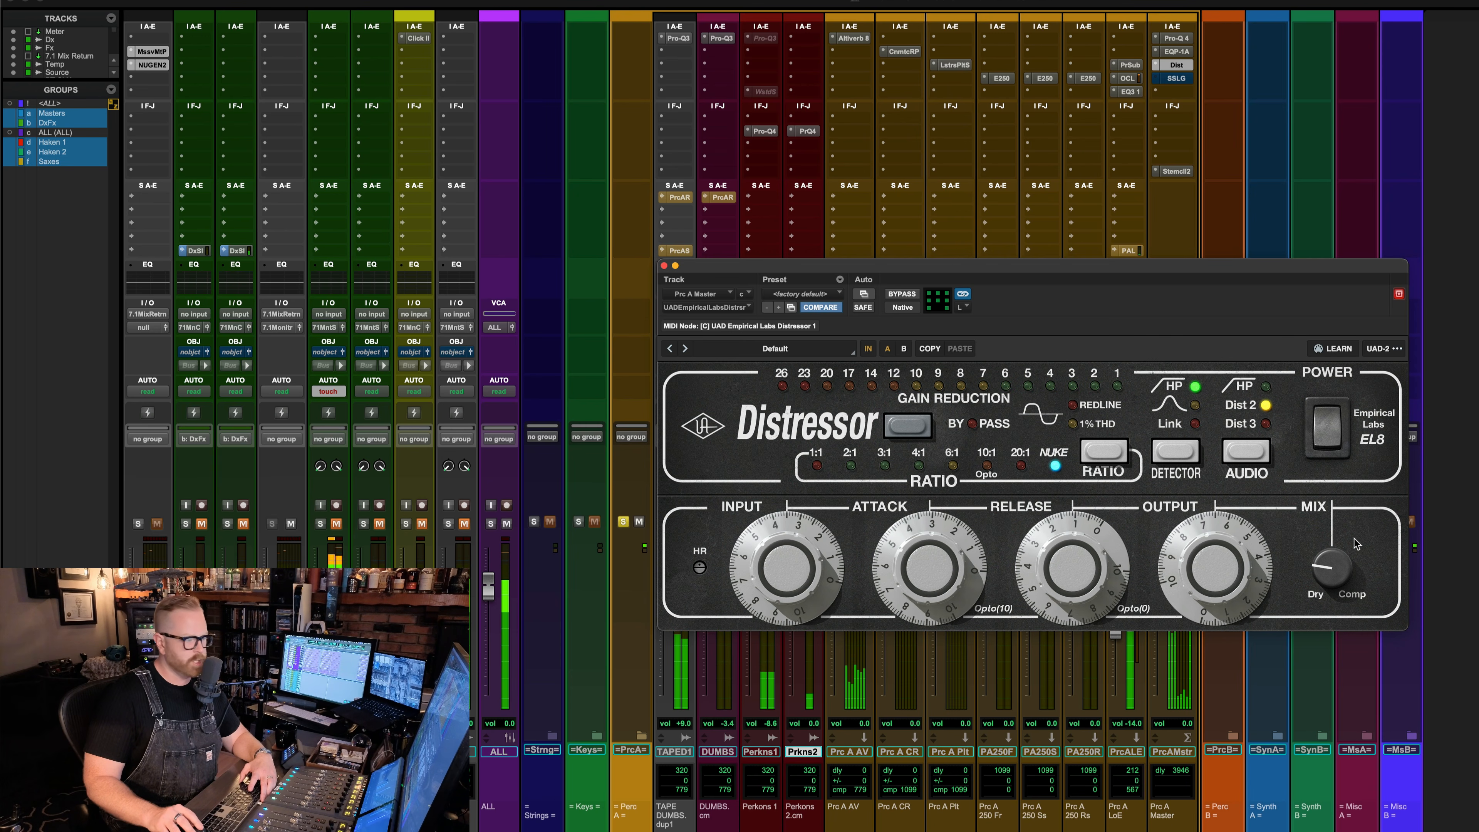
- Re-enable the SSL G Bus Compressor on Prc A Master, audition it, and close the plug-in
{"action": "left_click", "coordinate": [1172, 79]}
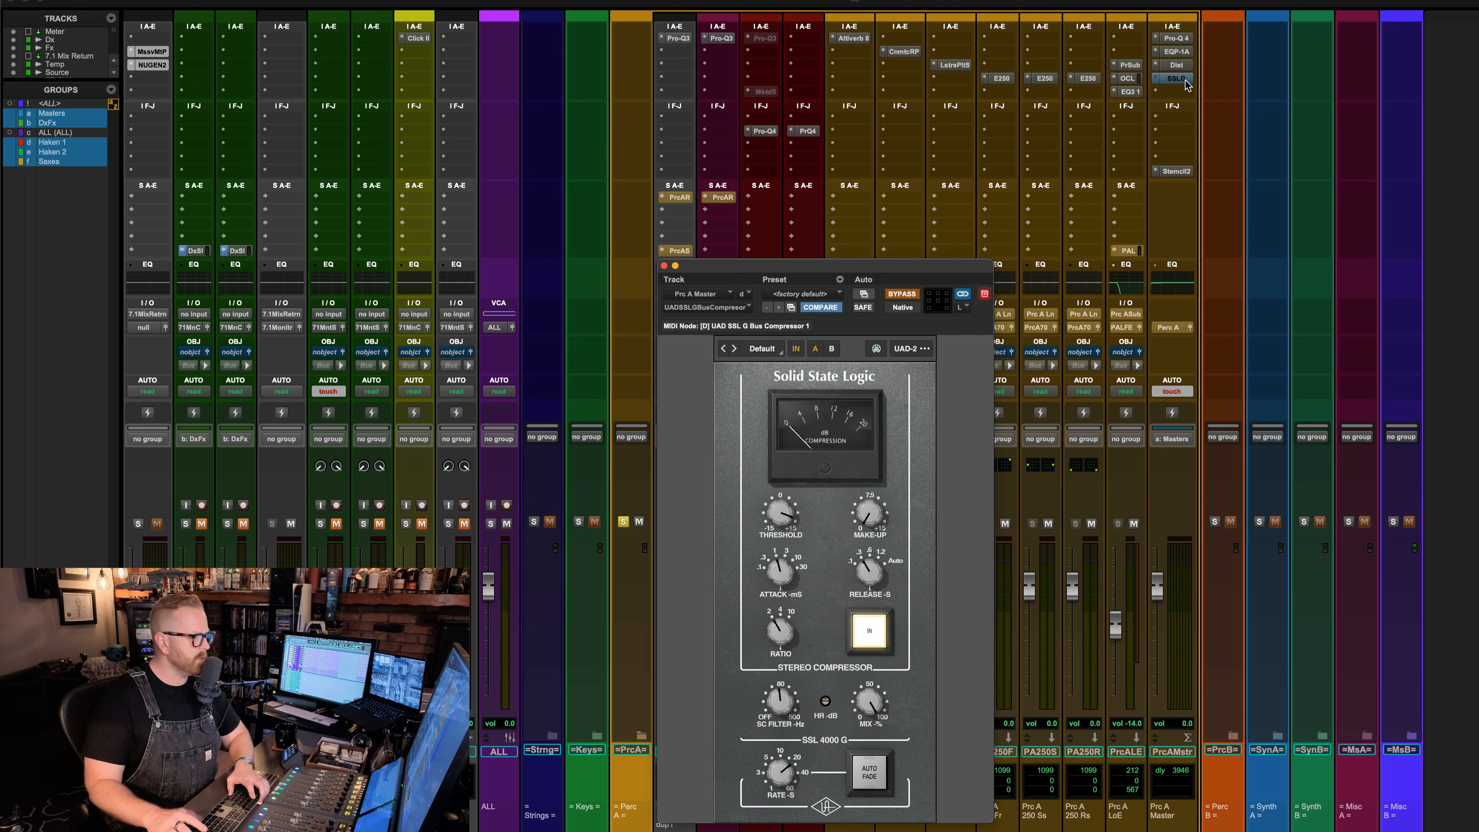
{"action": "left_click", "coordinate": [1175, 78], "text": "super"}
{"action": "key", "text": "space"}
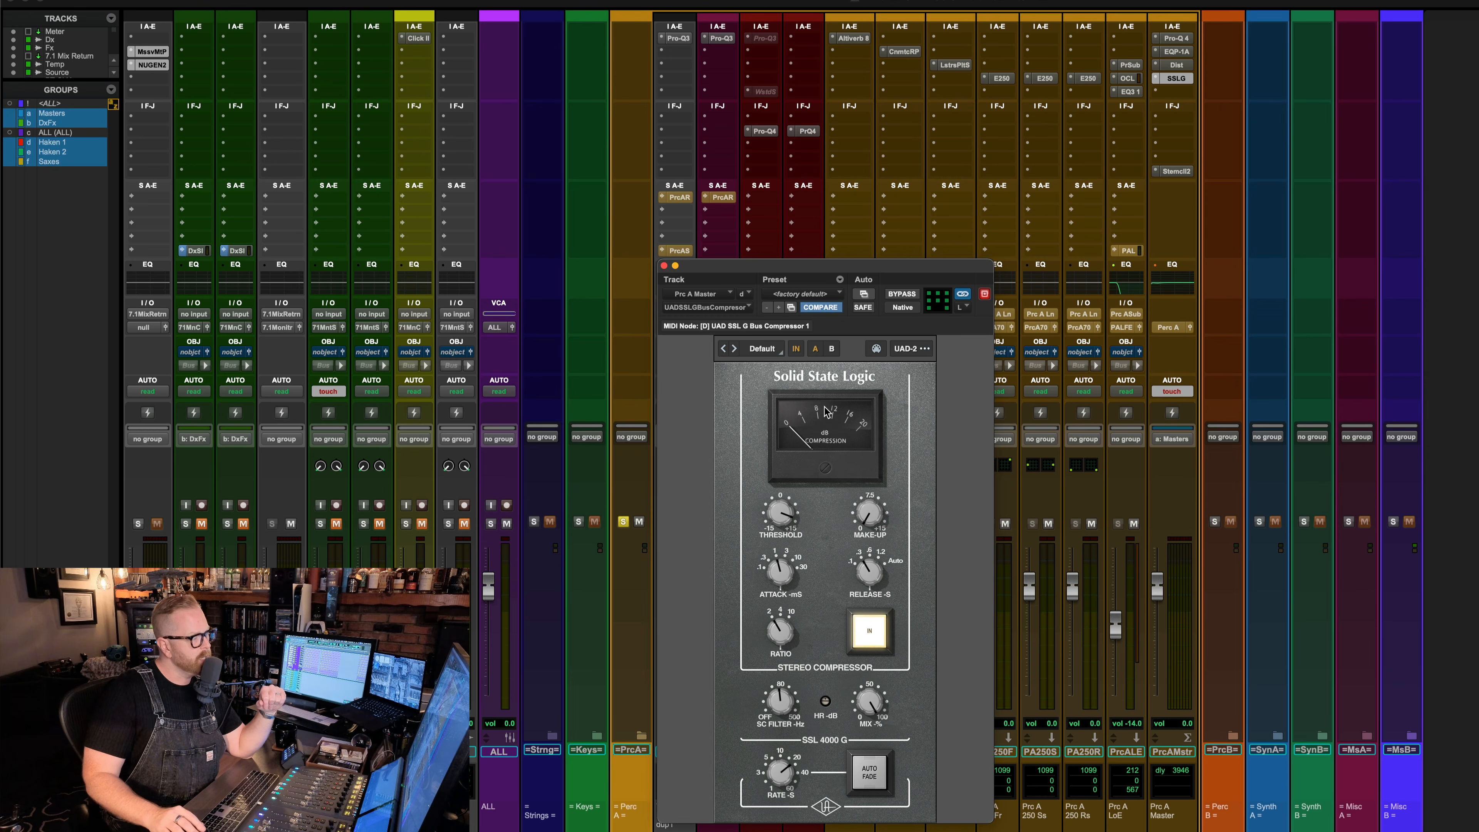
{"action": "left_click", "coordinate": [663, 266]}
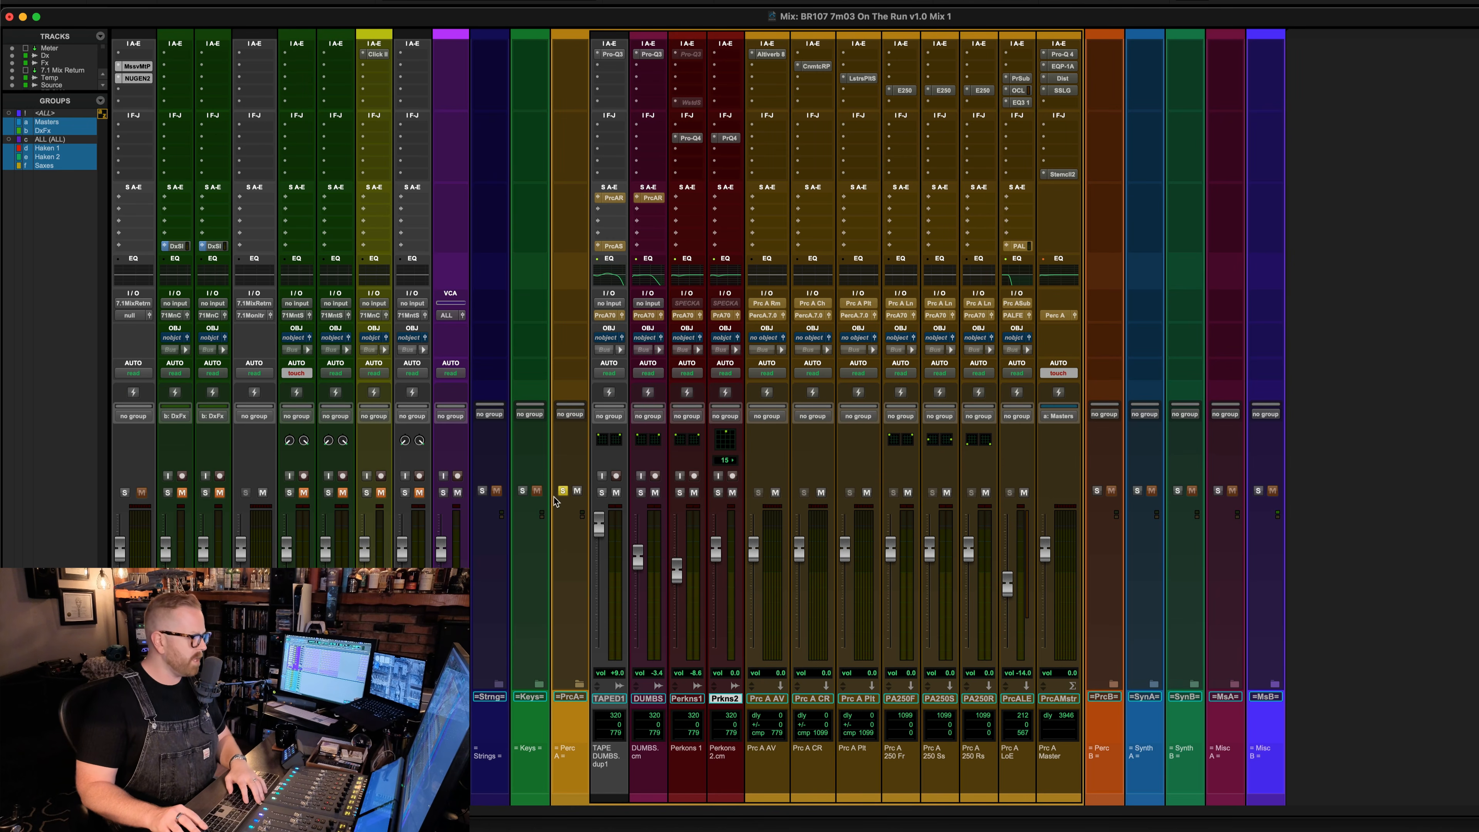
- Unsolo the Perc A folder and expand the Perc B folder in the Edit window with its clips in view
{"action": "left_click", "coordinate": [561, 493]}
{"action": "key", "text": "super+equal"}
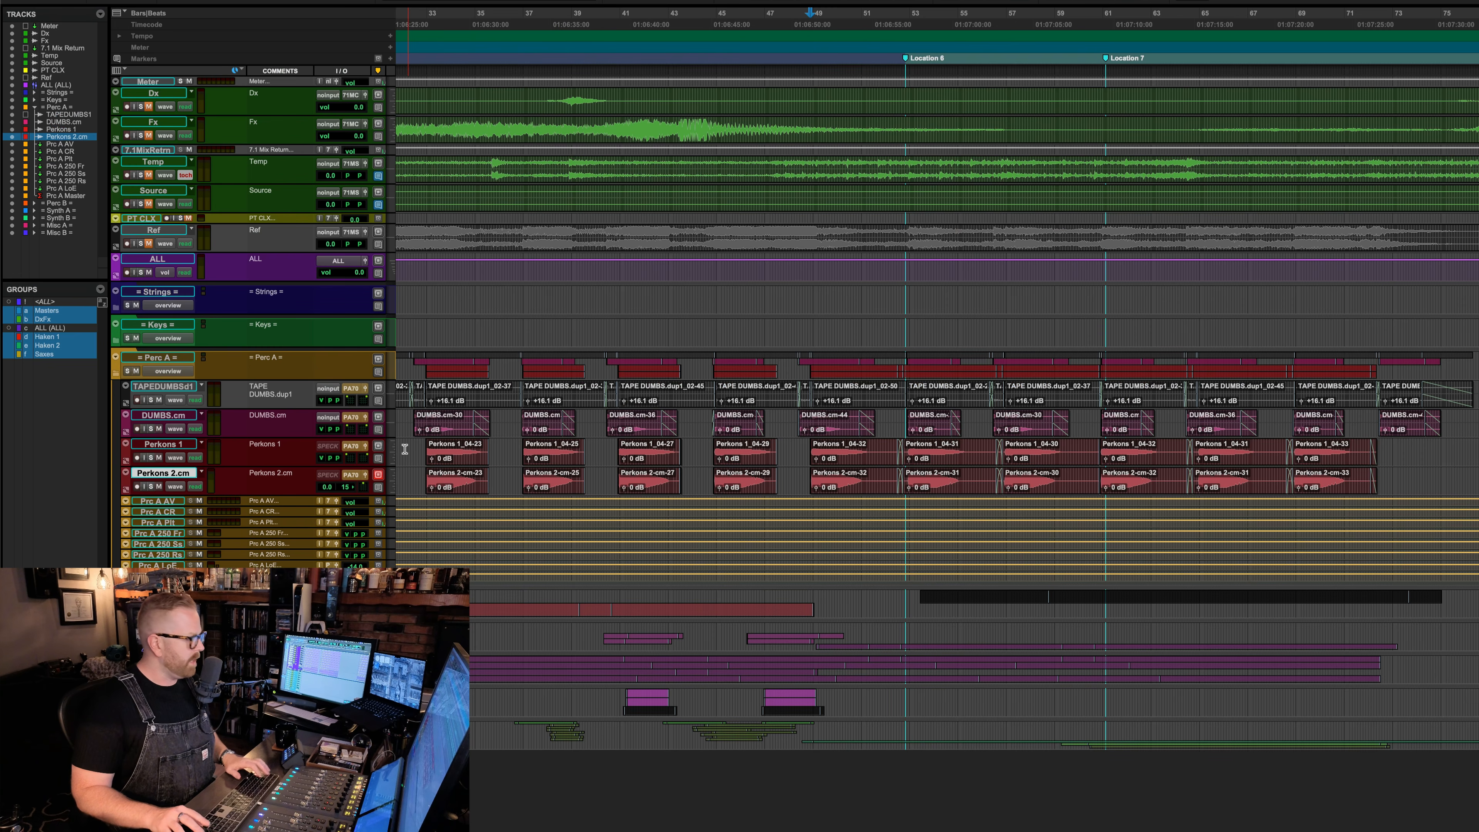
{"action": "left_click", "coordinate": [115, 611]}
{"action": "scroll", "coordinate": [515, 535], "scroll_direction": "down", "scroll_amount": 3}
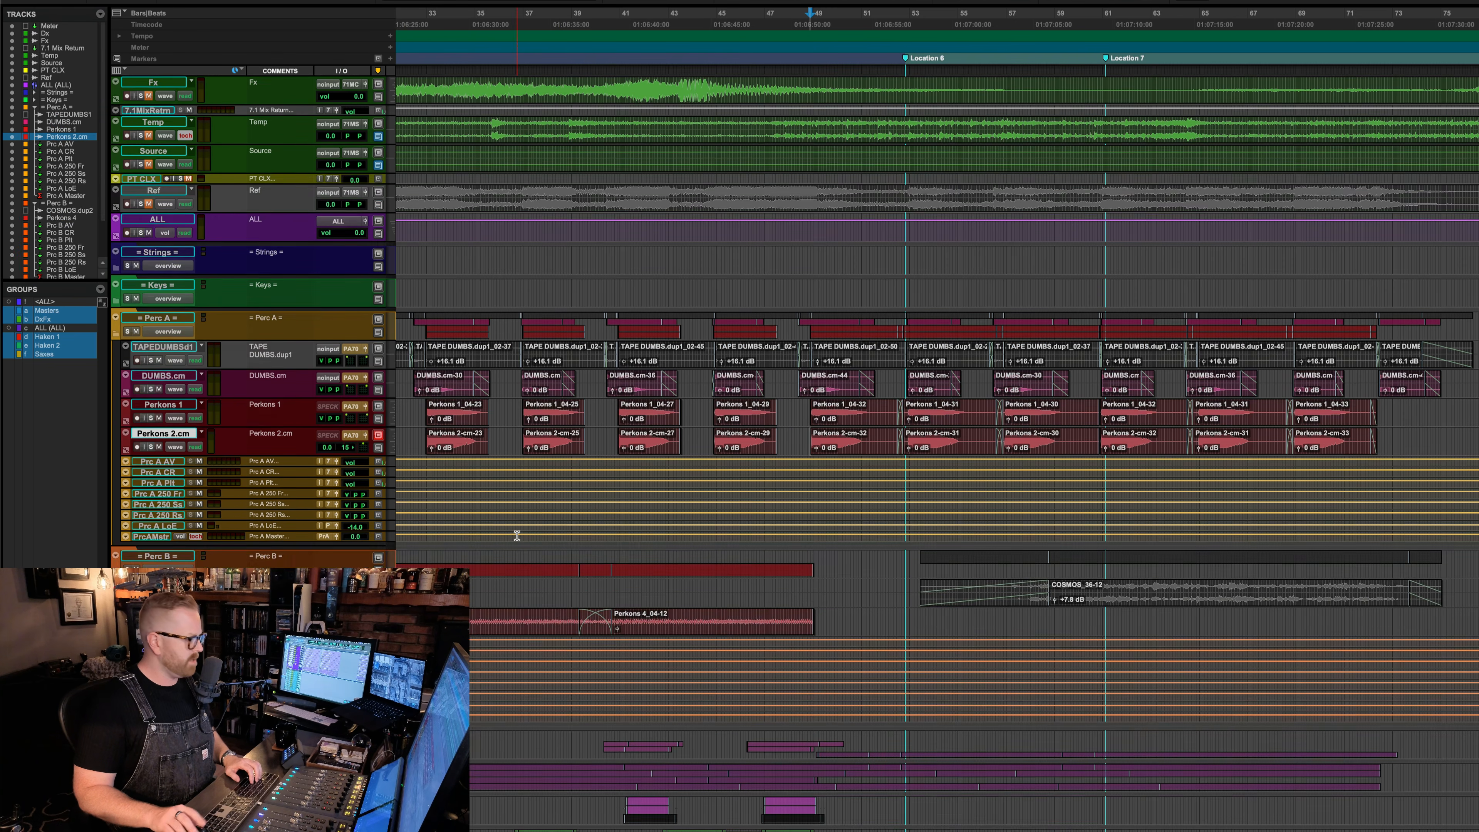
{"action": "key", "text": "r"}
{"action": "key", "text": "r"}
{"action": "left_click_drag", "start_coordinate": [1307, 495], "coordinate": [670, 500]}
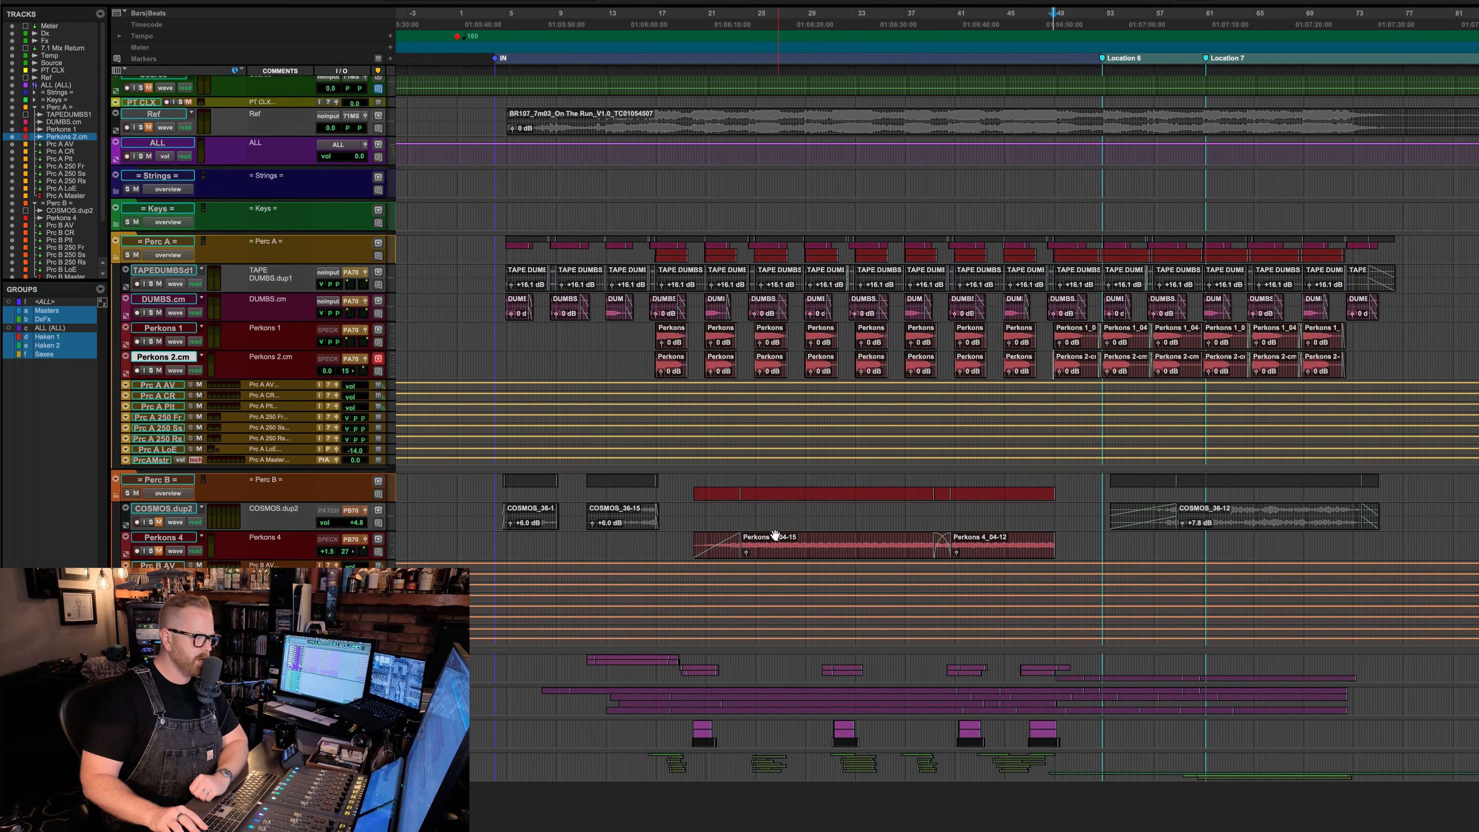
- Point out the Perkons 4 clips and place the playback start at the first COSMOS clip on COSMOS.dup2
{"action": "left_click", "coordinate": [785, 543]}
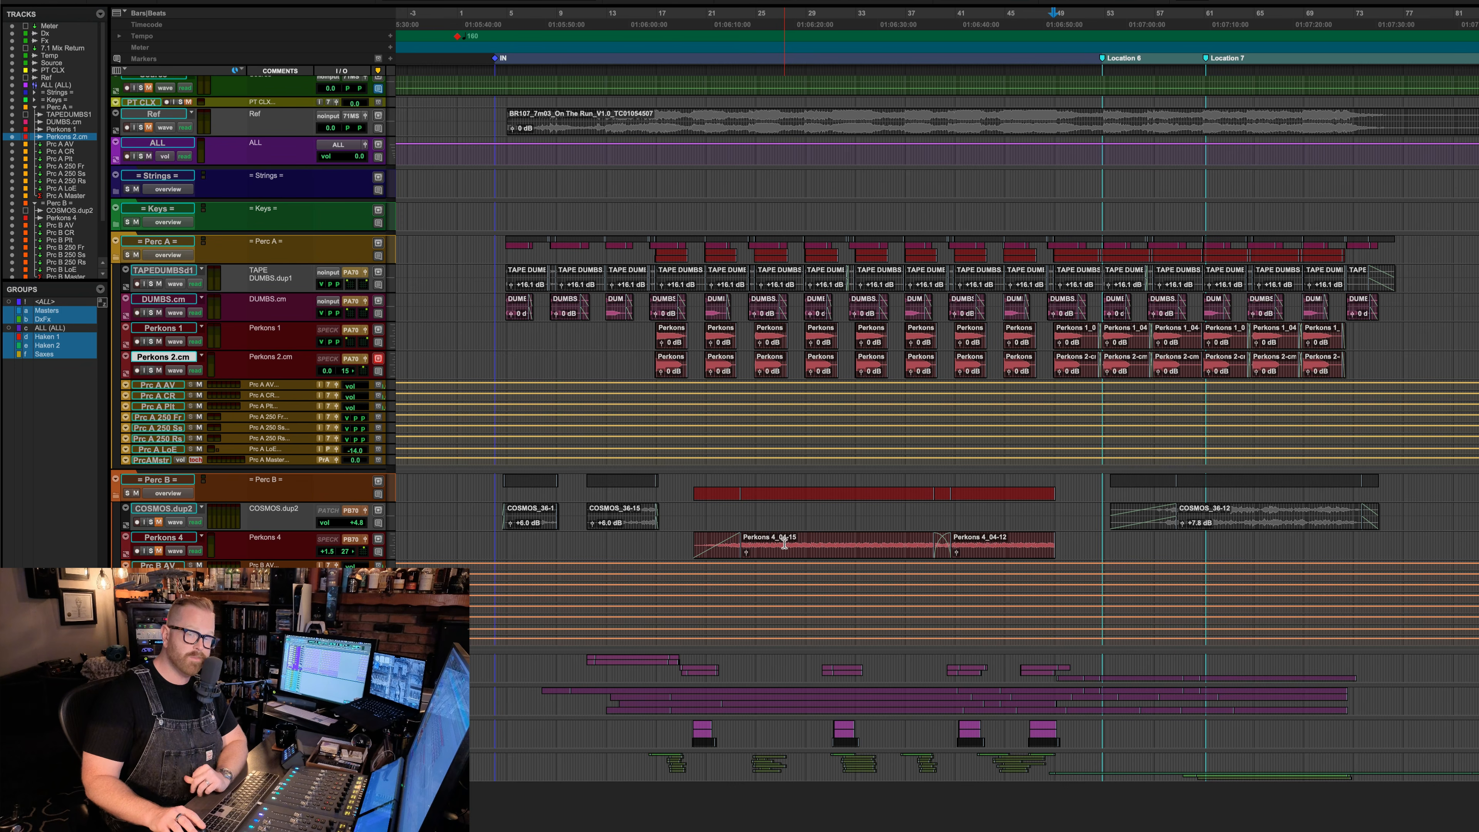
{"action": "left_click", "coordinate": [778, 538]}
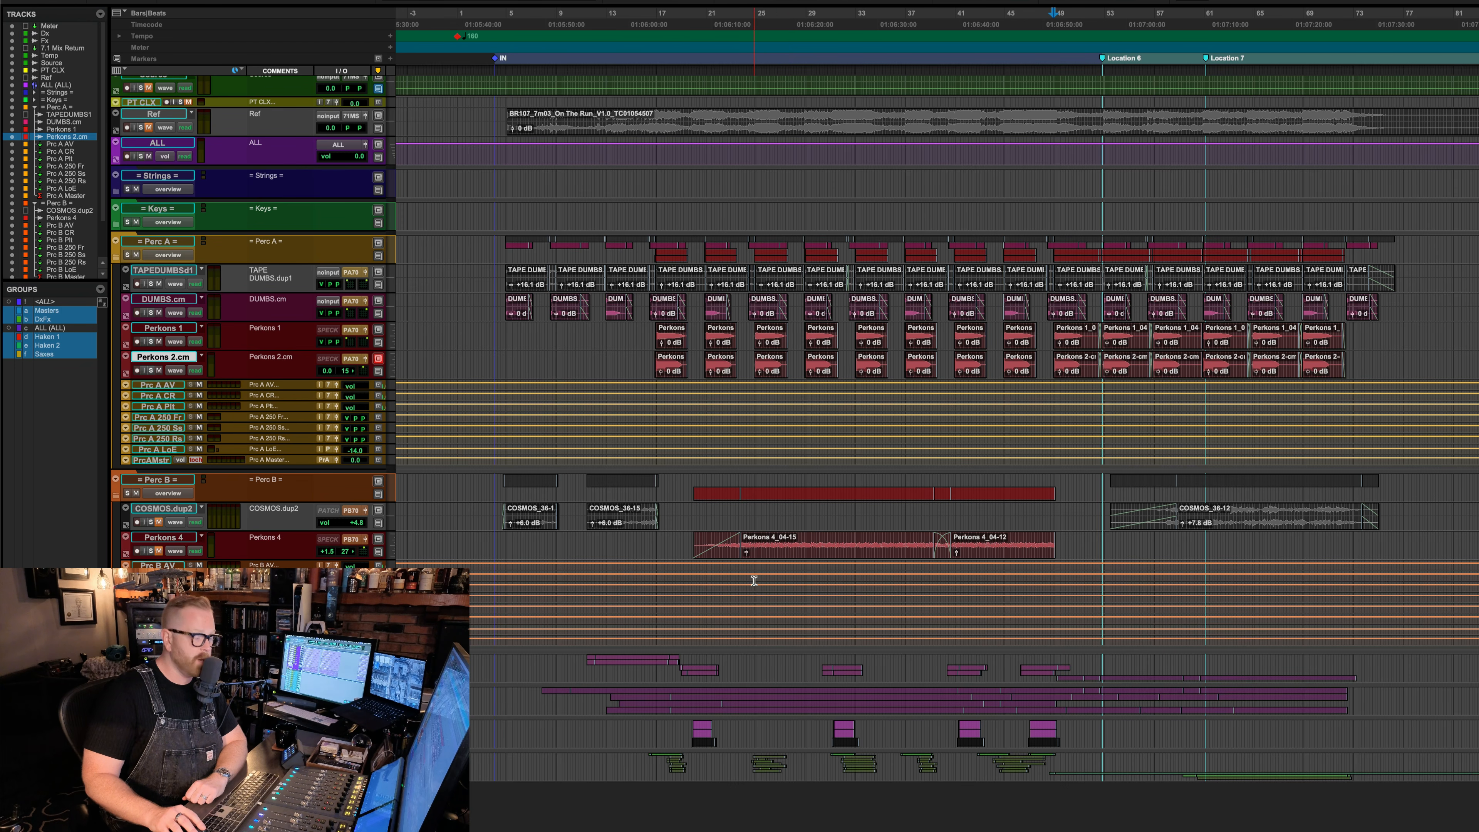
{"action": "left_click", "coordinate": [773, 539]}
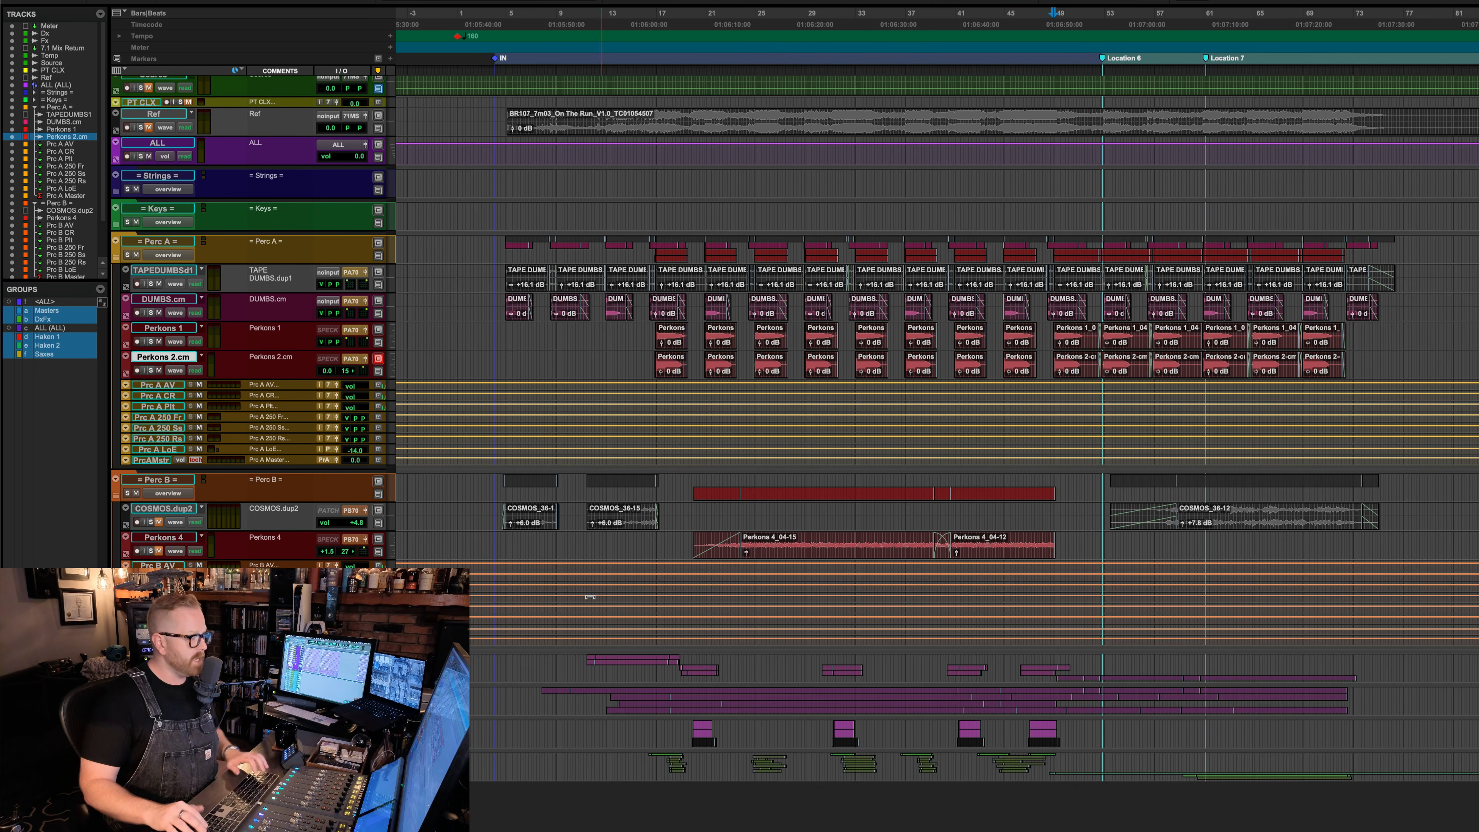
{"action": "left_click", "coordinate": [489, 511]}
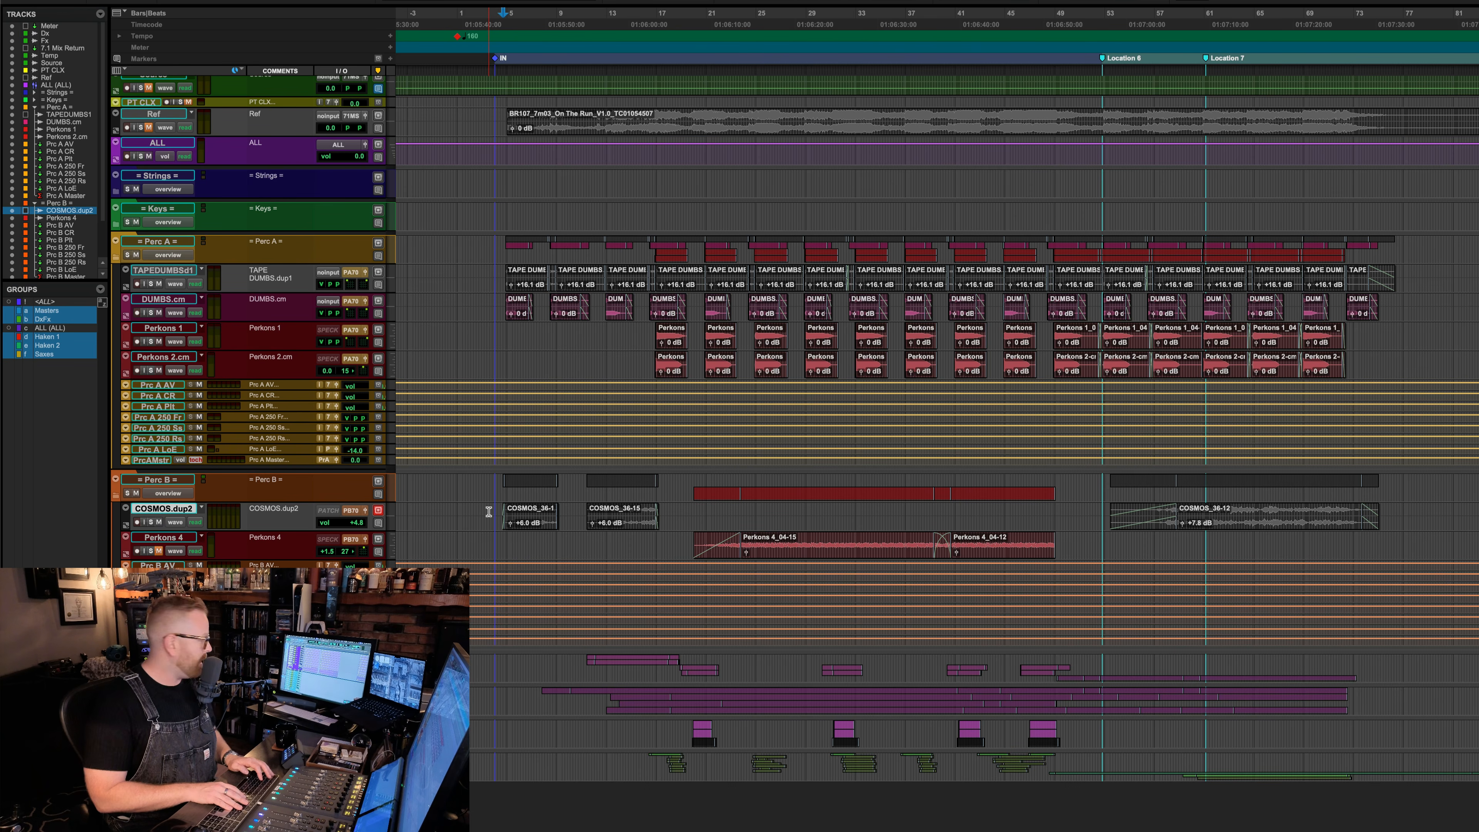
- Examine the bypassed Energy Panner on COSMOS.dup2 in the Mix window and close it
{"action": "key", "text": "super+equal"}
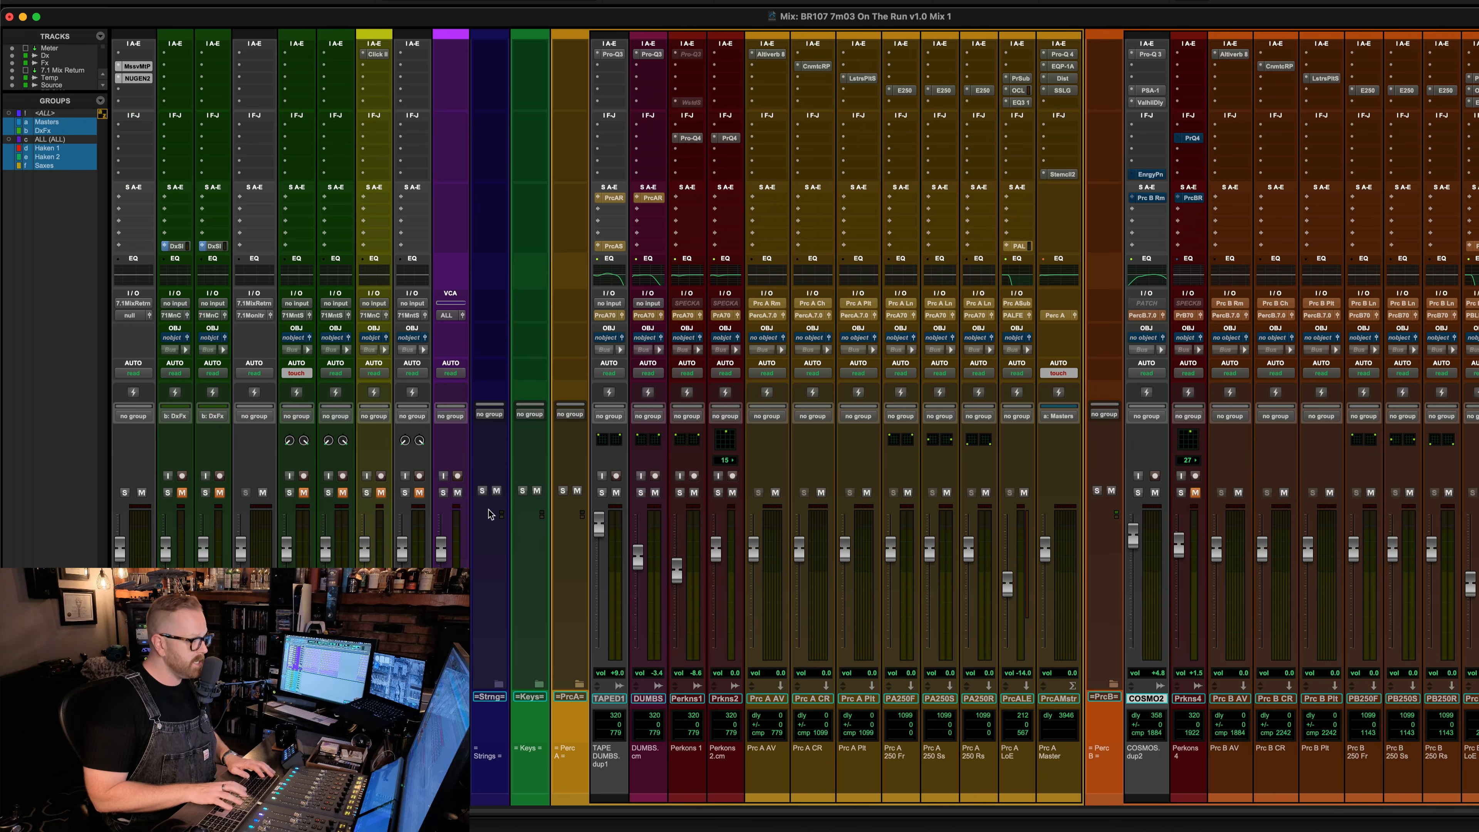
{"action": "scroll", "coordinate": [996, 344], "scroll_direction": "right", "scroll_amount": 3}
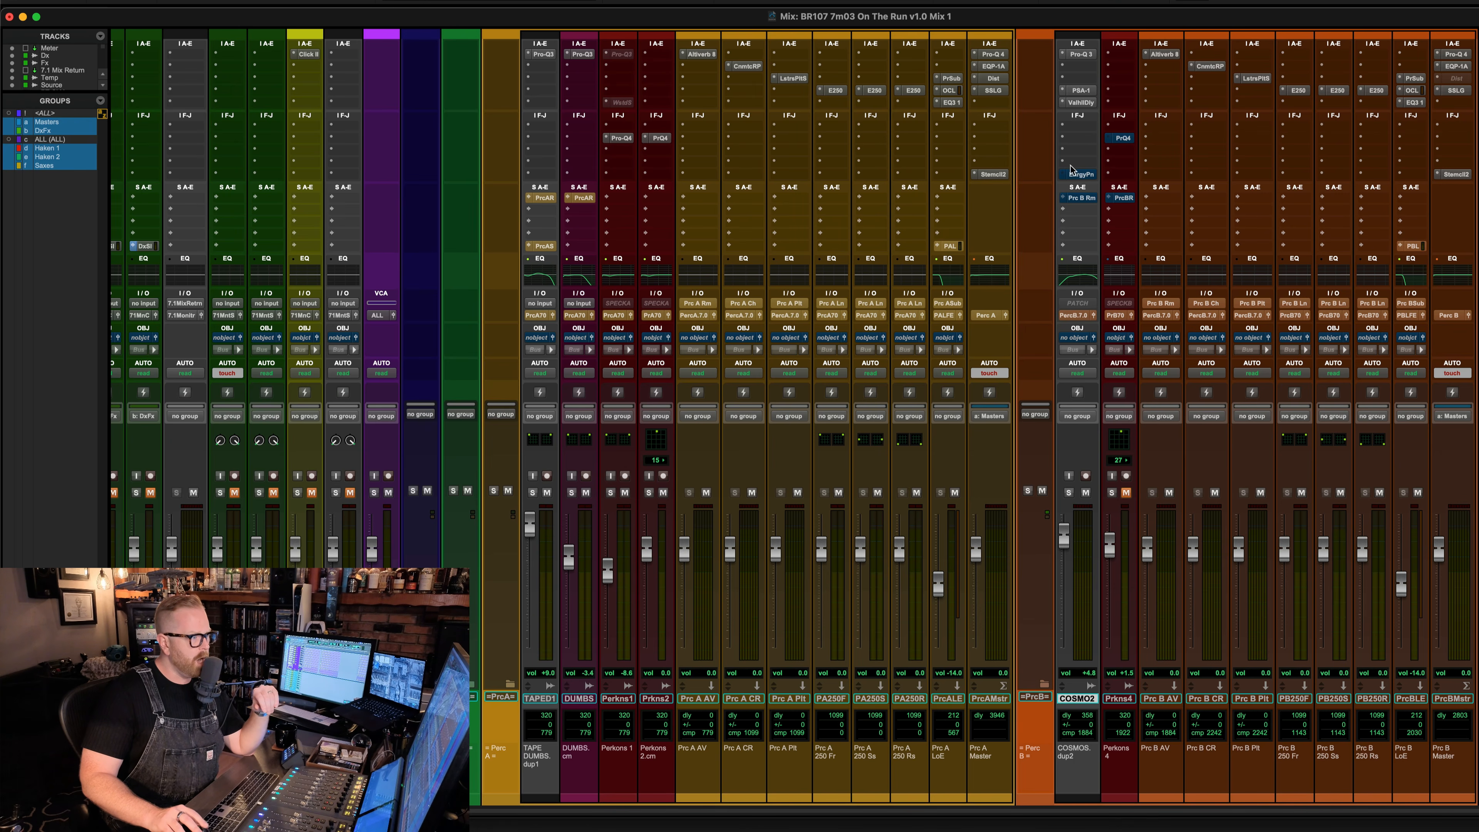
{"action": "left_click", "coordinate": [1078, 174]}
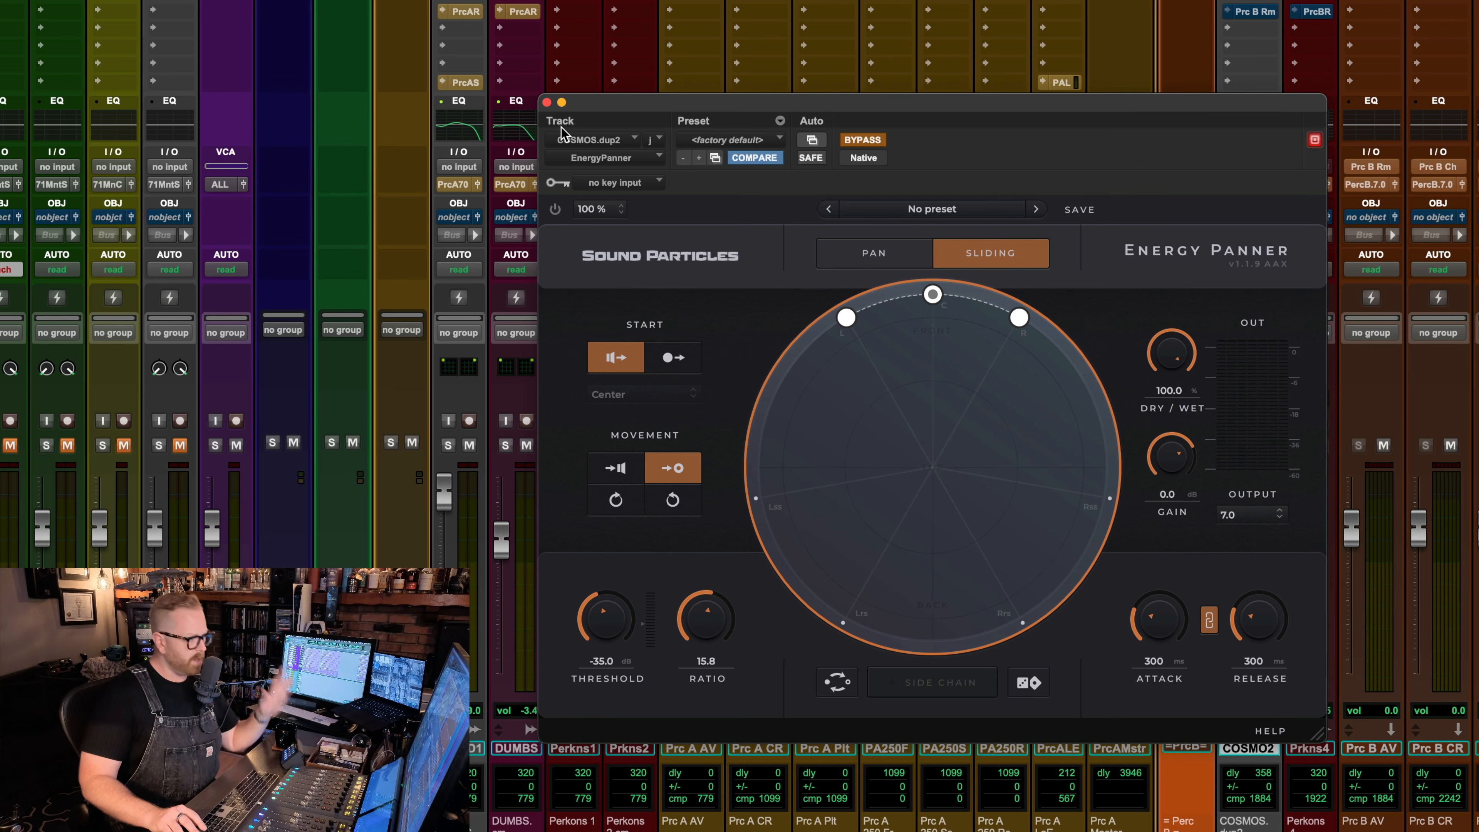
{"action": "left_click", "coordinate": [547, 102]}
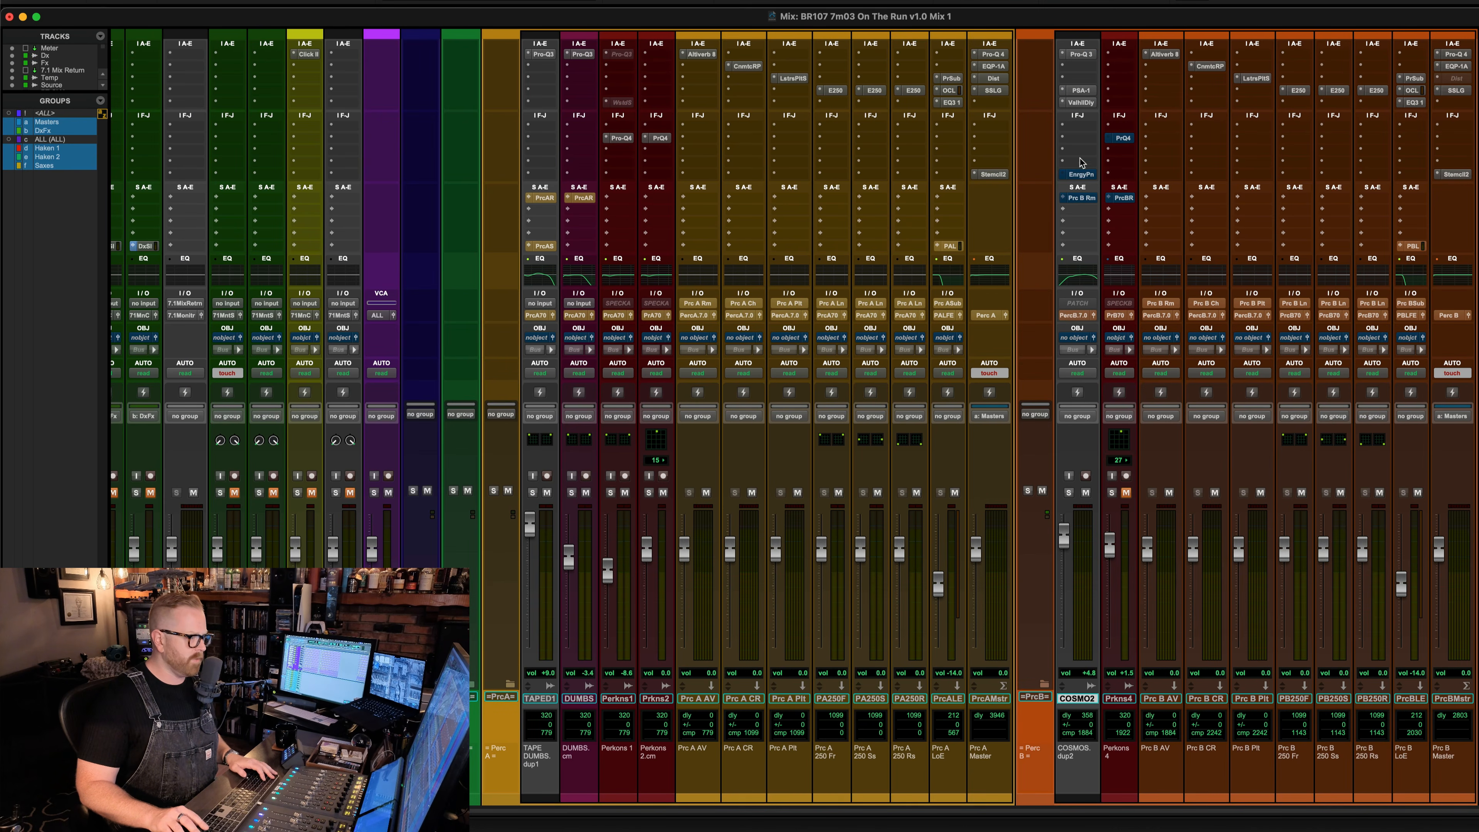
- Solo COSMOS.dup2, audition it from the start of its first clip, and return to the Mix window
{"action": "key", "text": "super+equal"}
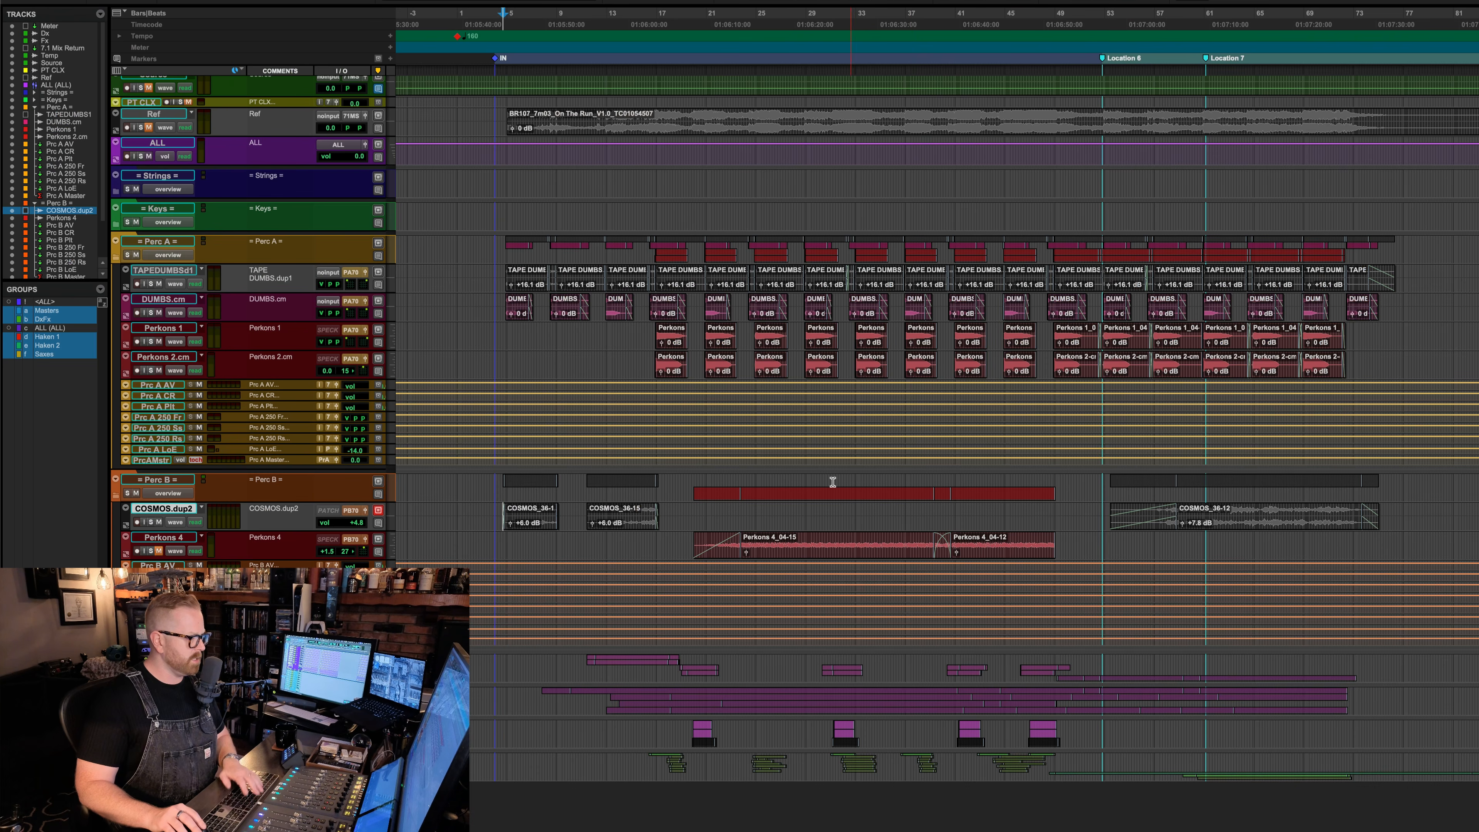
{"action": "double_click", "coordinate": [583, 511]}
{"action": "left_click", "coordinate": [583, 511]}
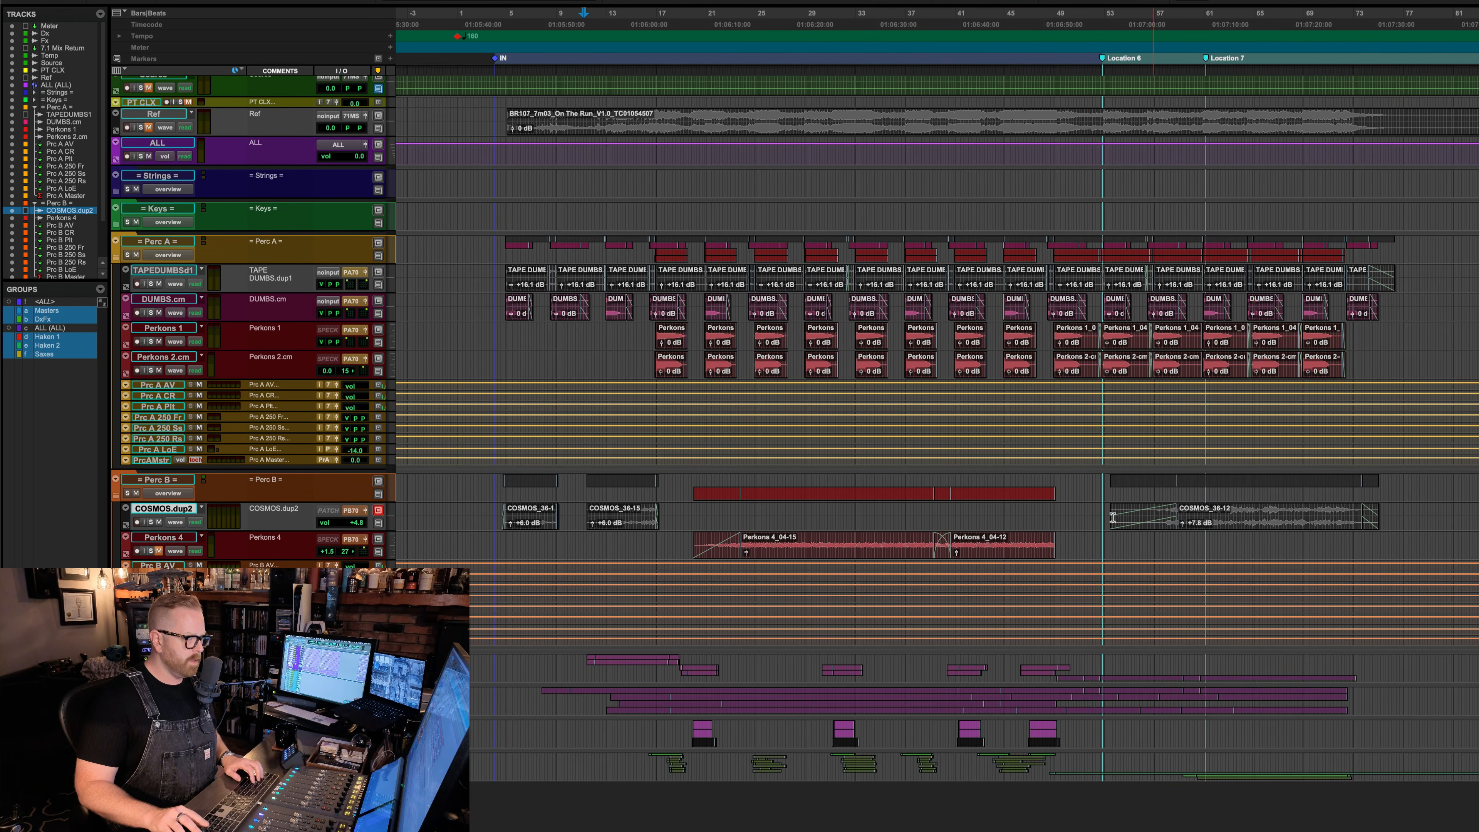
{"action": "left_click", "coordinate": [501, 514]}
{"action": "key", "text": "shift+s"}
{"action": "key", "text": "space"}
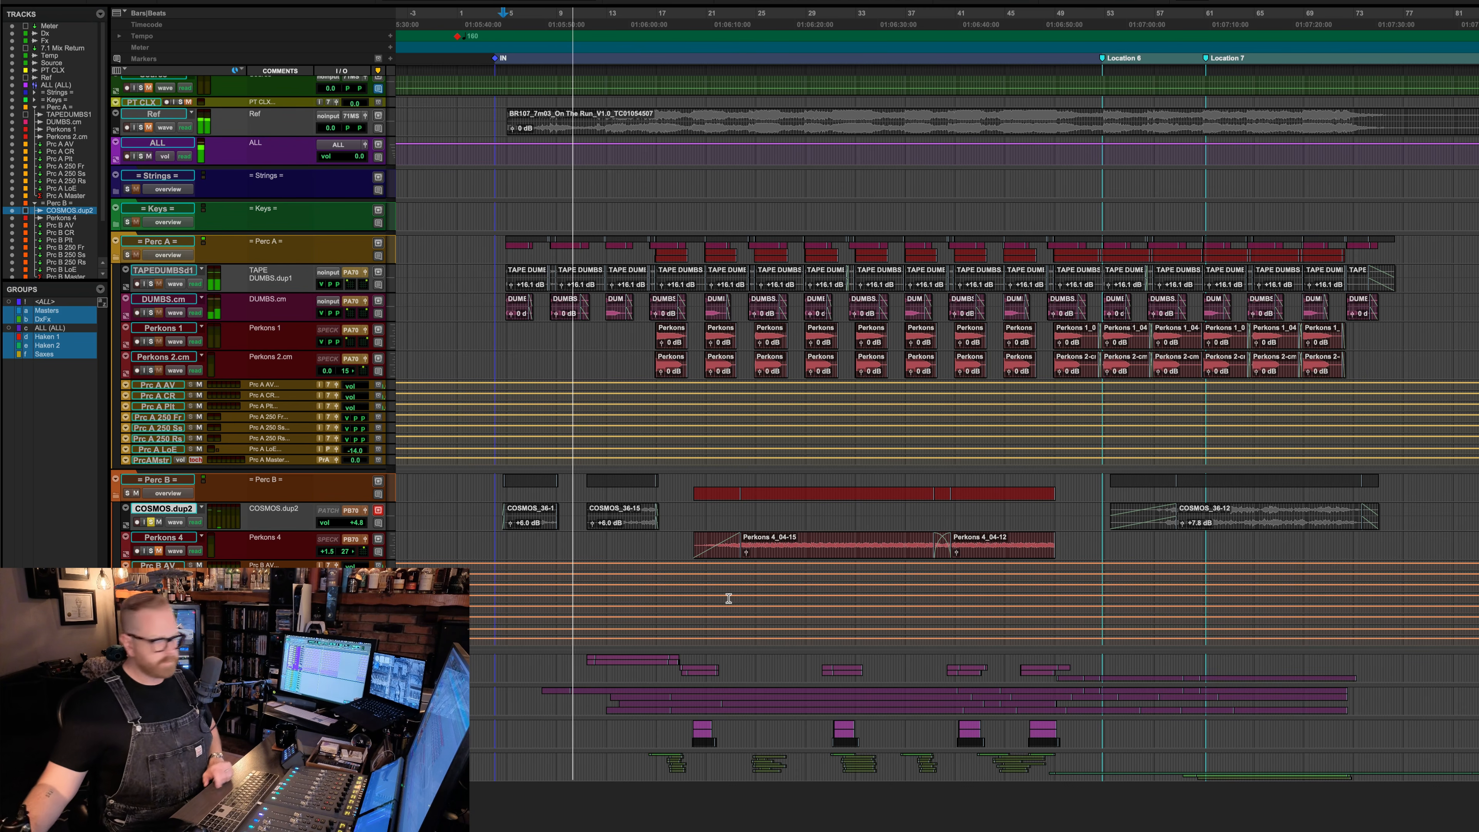
{"action": "key", "text": "space"}
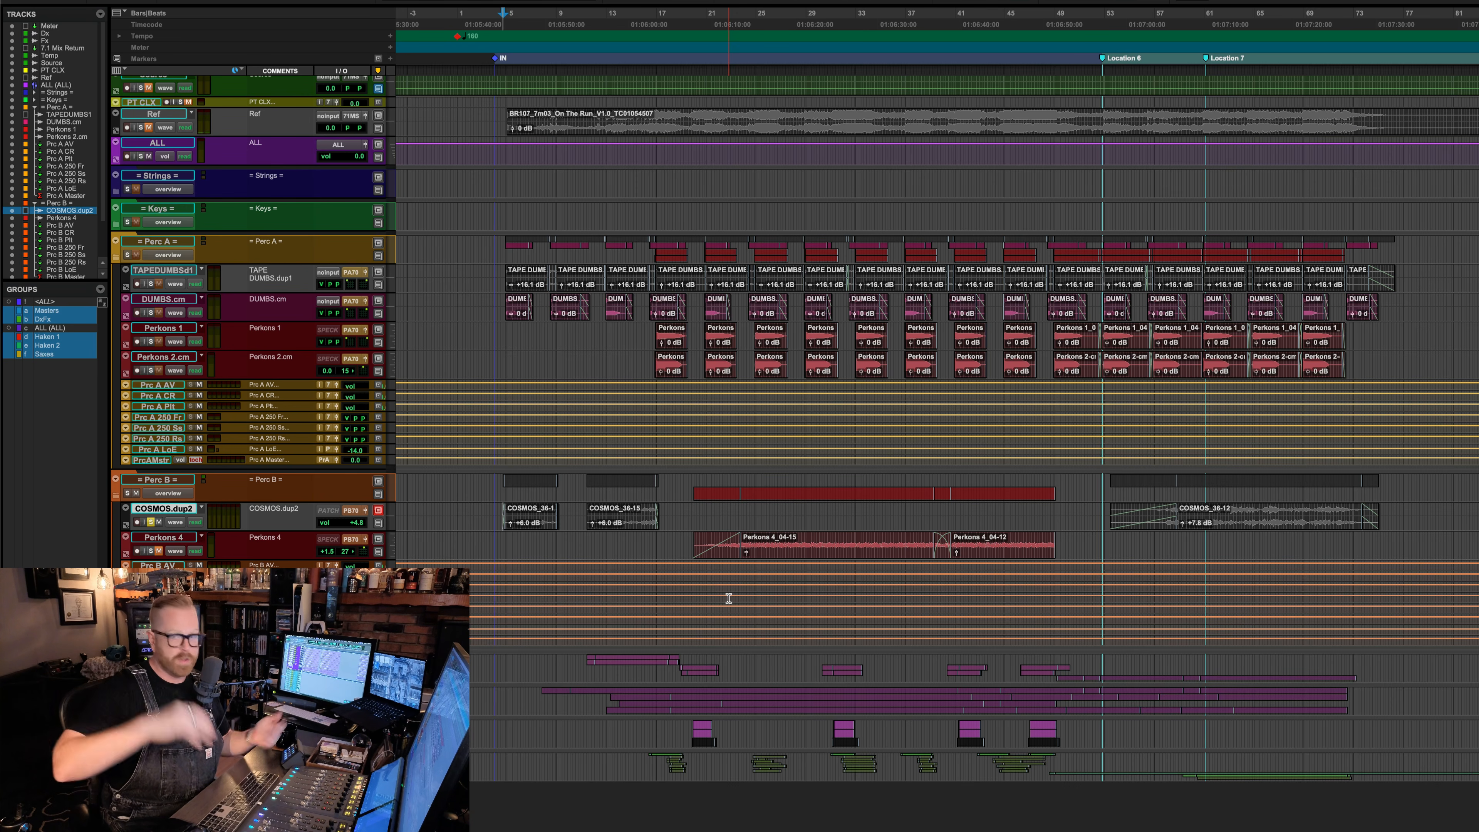
{"action": "key", "text": "super+equal"}
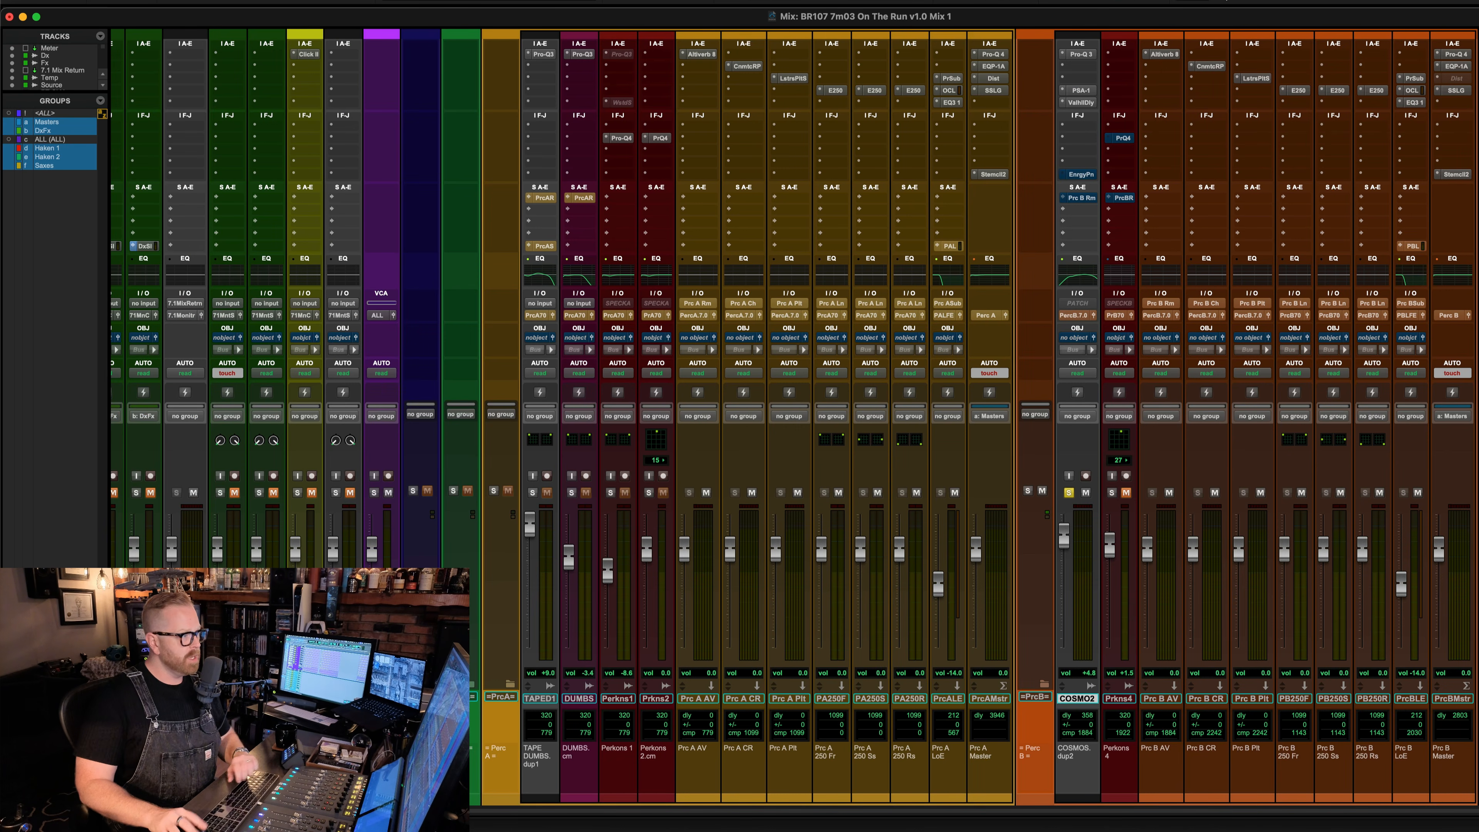
- Examine the Pro-Q 3 curve during playback on COSMOS.dup2, and inspect its SansAmp PSA-1 and ValhallaDelay settings
{"action": "left_click", "coordinate": [1079, 54]}
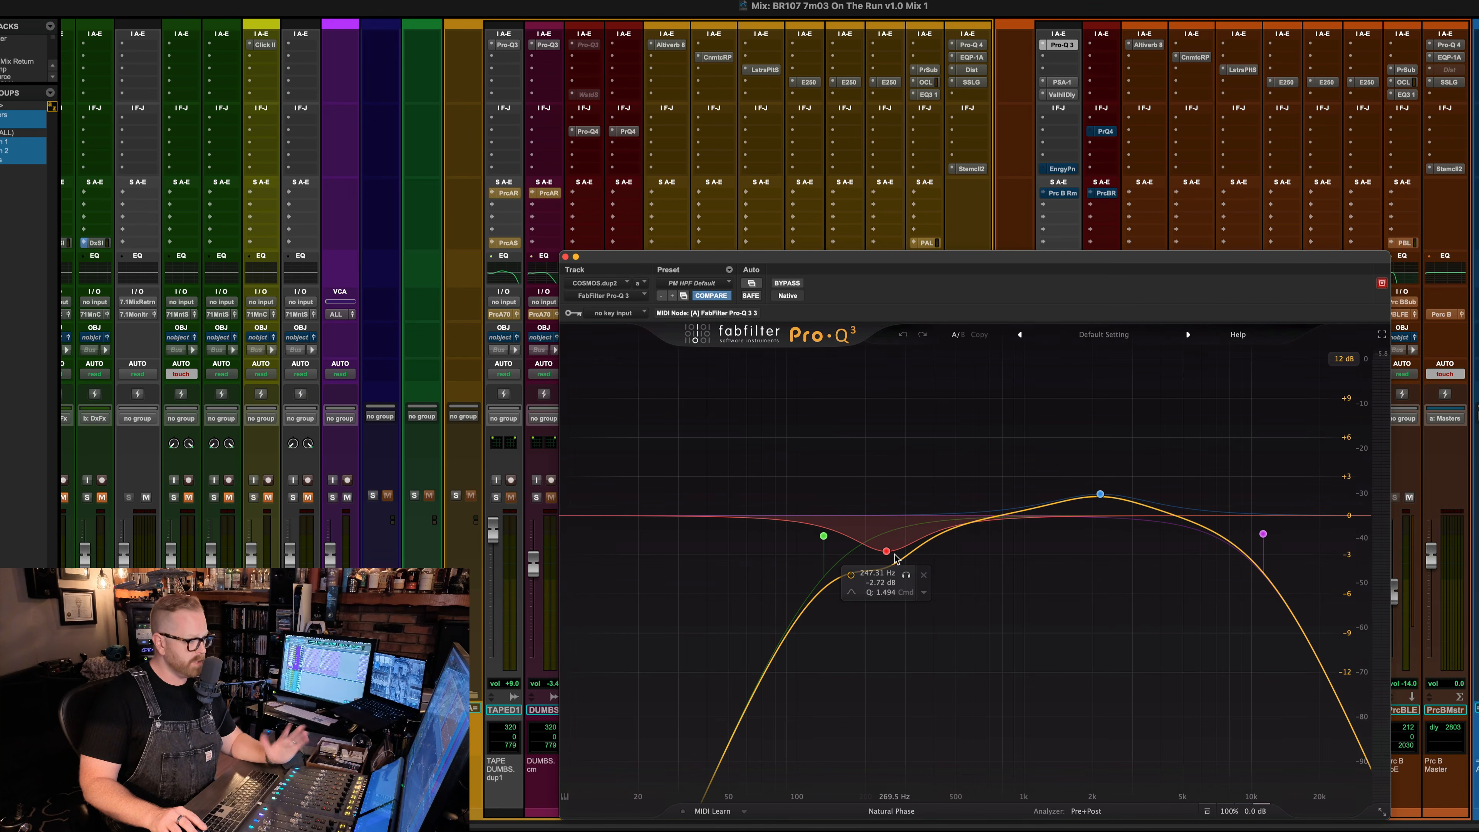
{"action": "key", "text": "space"}
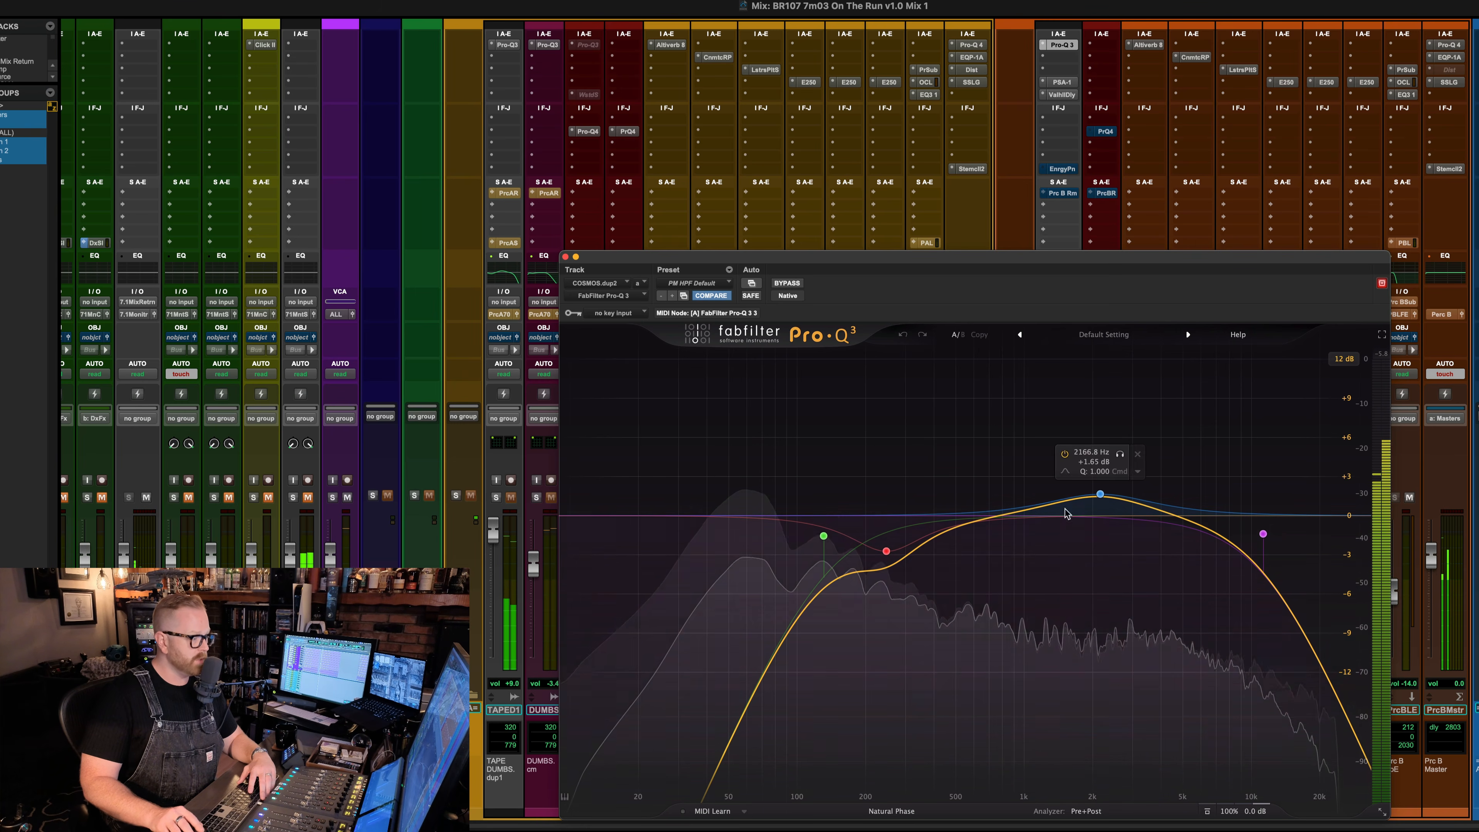
{"action": "key", "text": "space"}
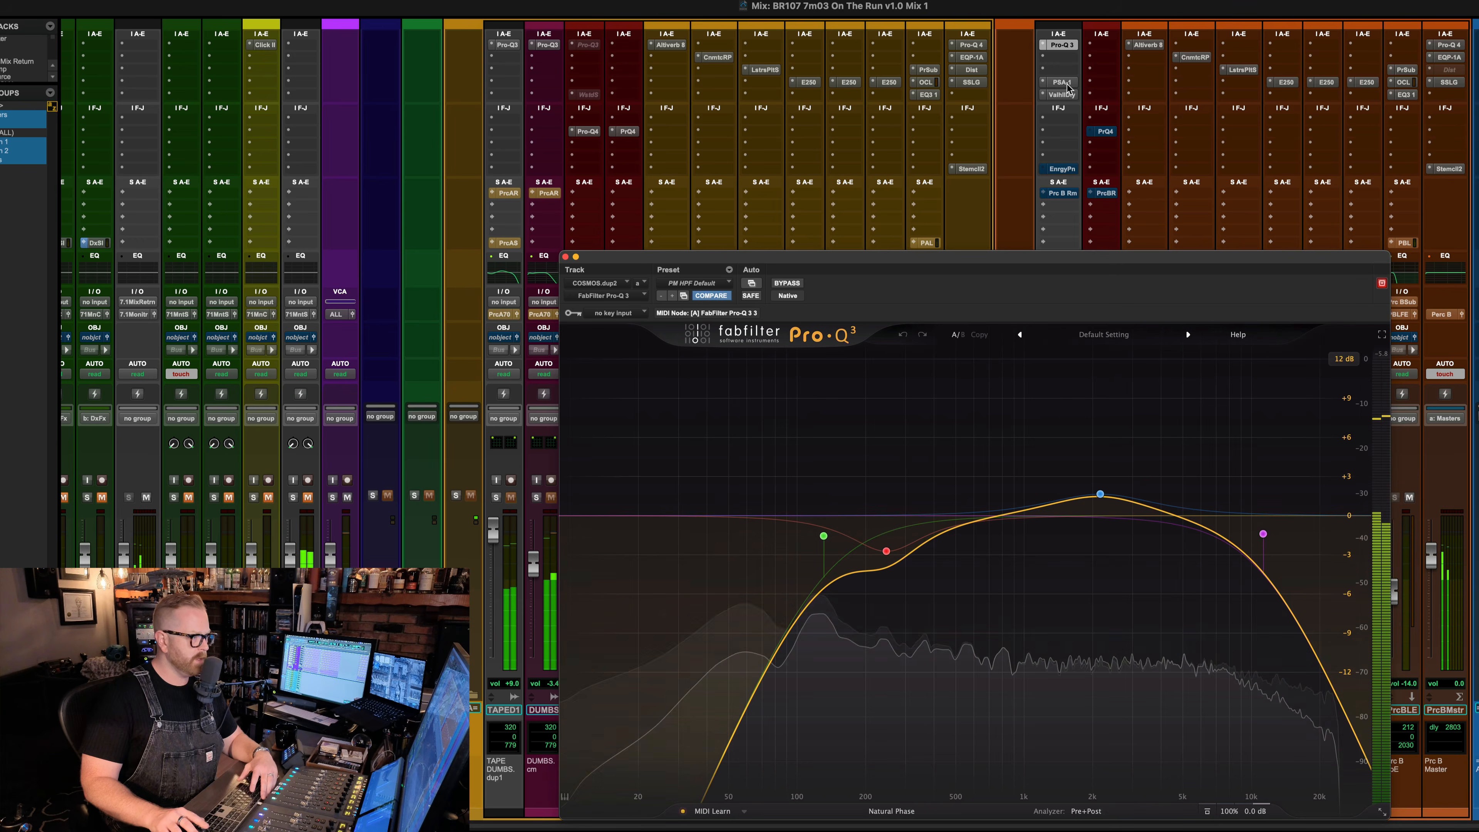
{"action": "left_click", "coordinate": [1064, 84]}
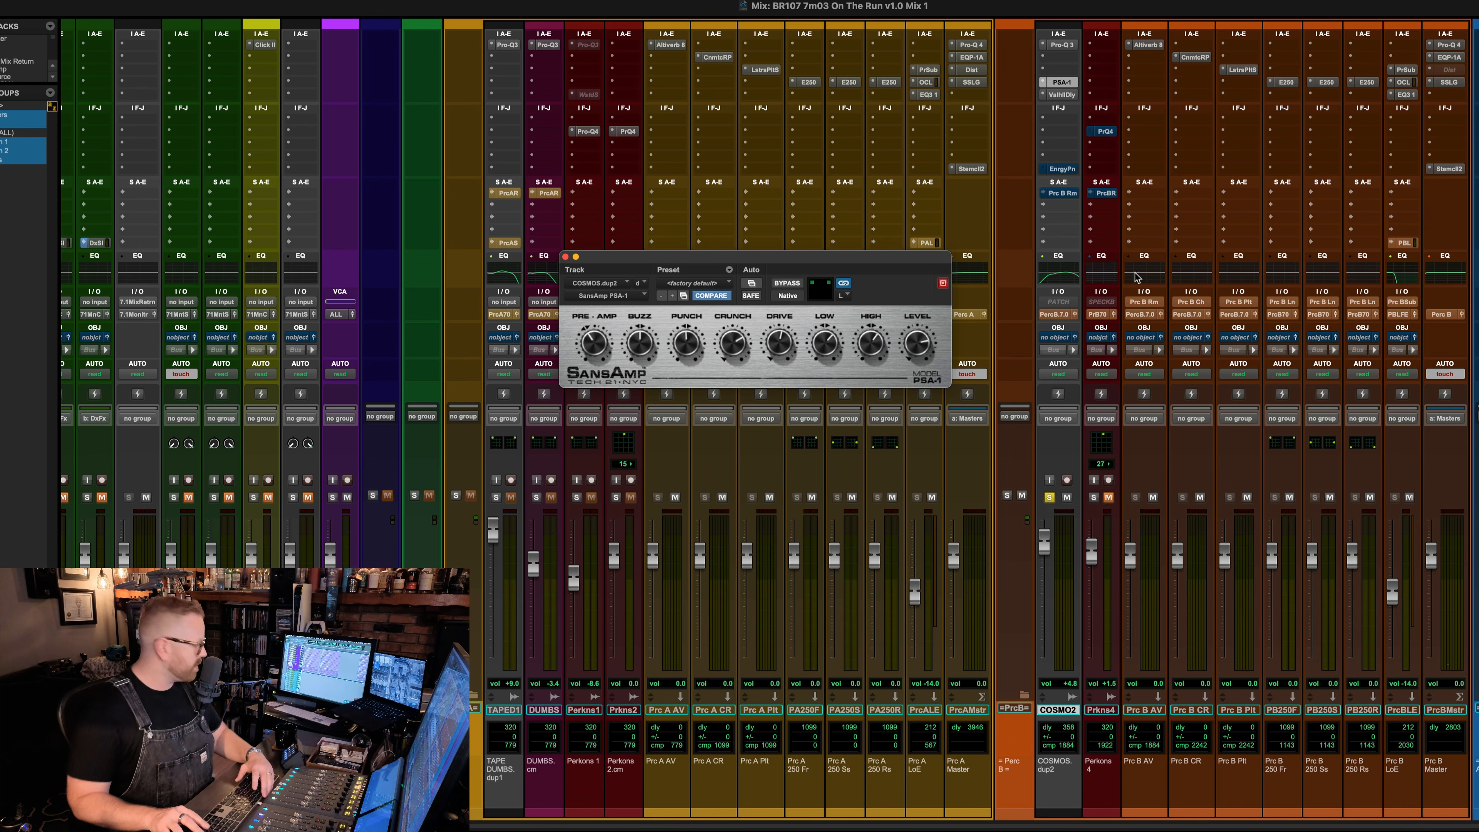
{"action": "left_click", "coordinate": [1063, 95]}
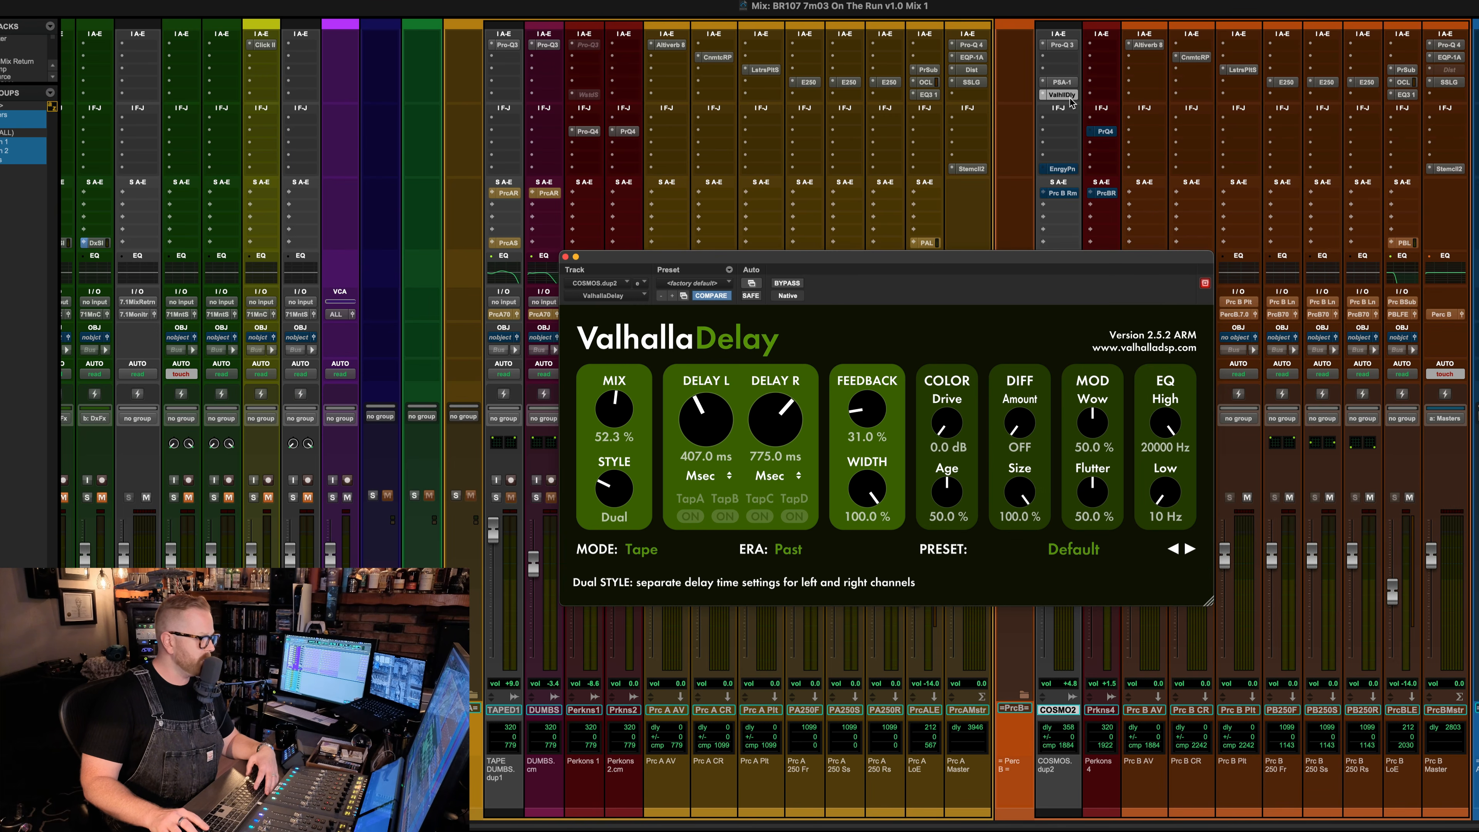
- Compare COSMOS.dup2 with and without its ValhallaDelay and SansAmp PSA-1 by toggling their bypass, leaving both active
{"action": "left_click", "coordinate": [1066, 96], "text": "super"}
{"action": "left_click", "coordinate": [1068, 84], "text": "super"}
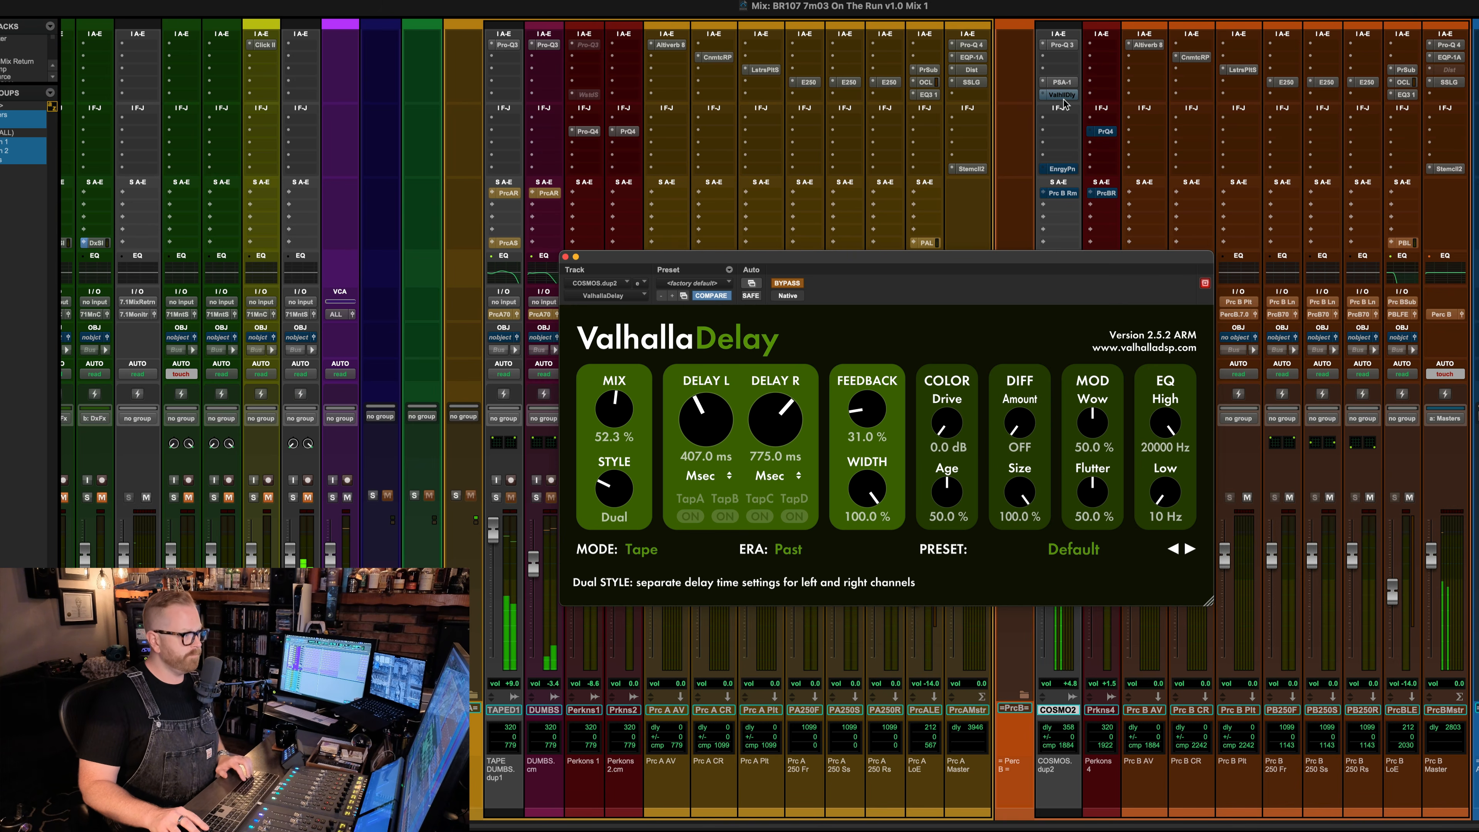
{"action": "left_click", "coordinate": [1063, 95], "text": "super"}
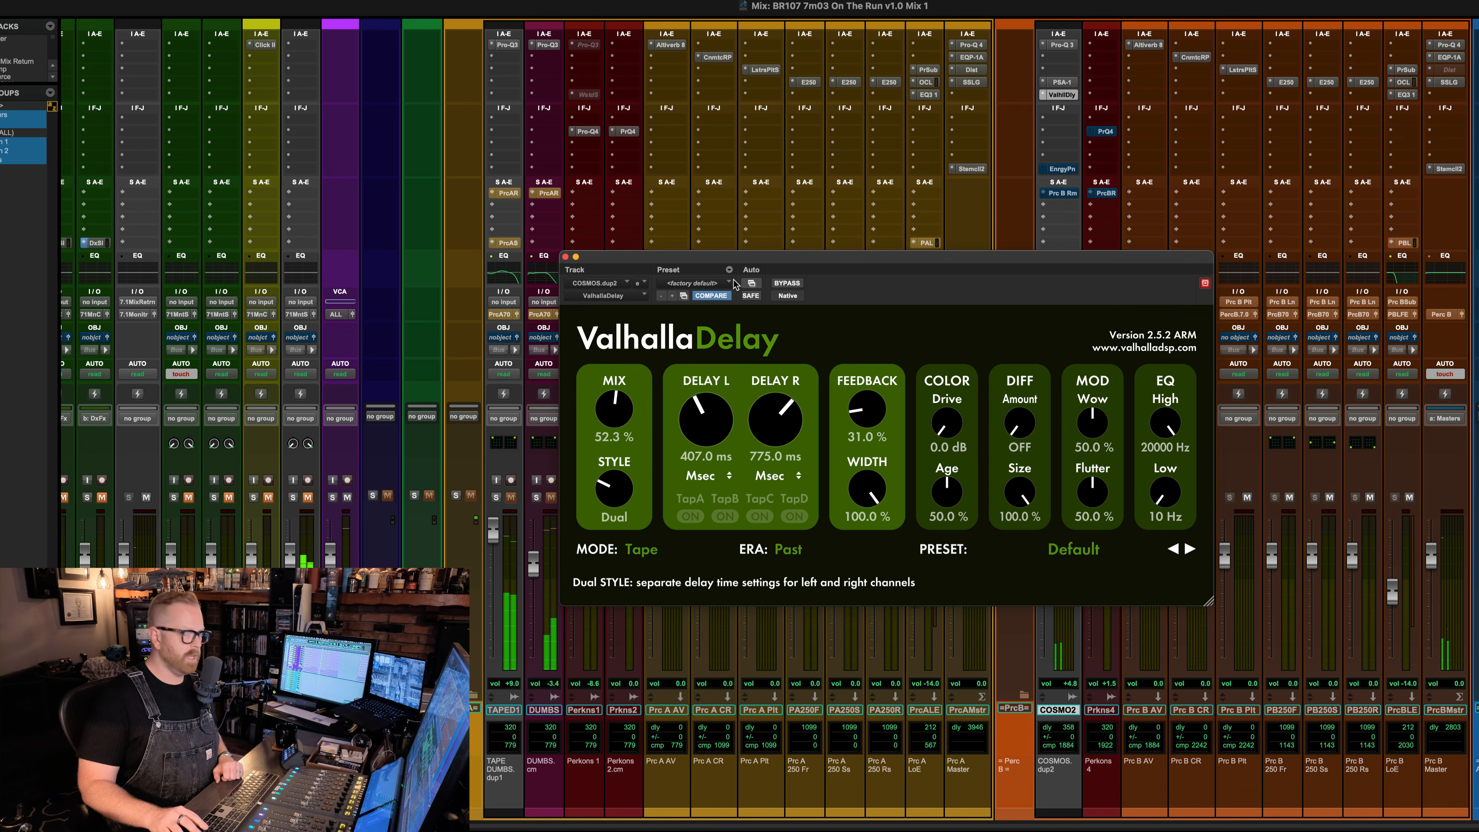
- Look through the Energy Panner preset list on COSMOS.dup2 without loading a preset
{"action": "left_click", "coordinate": [1063, 169]}
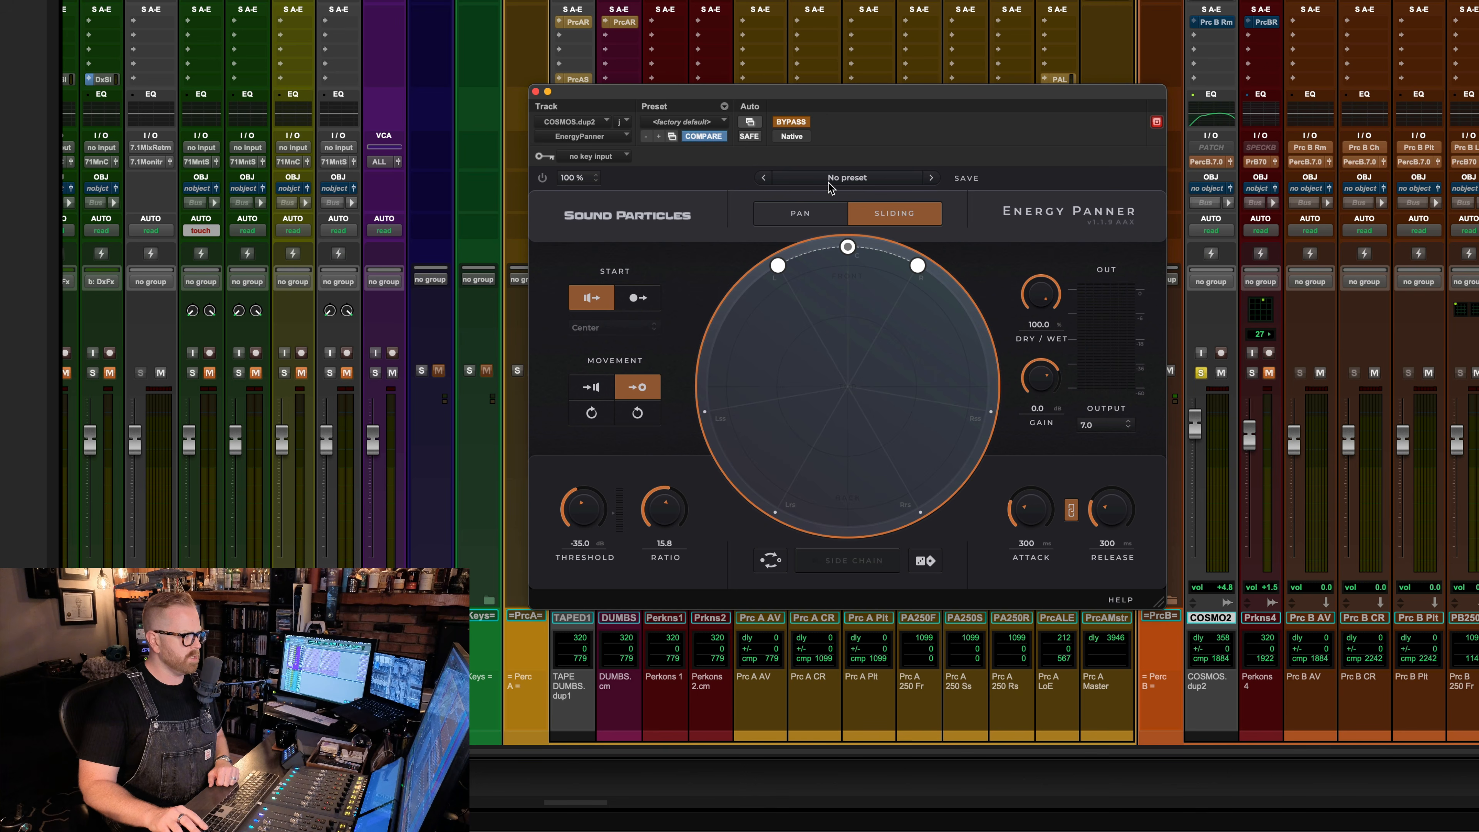
{"action": "left_click", "coordinate": [847, 185]}
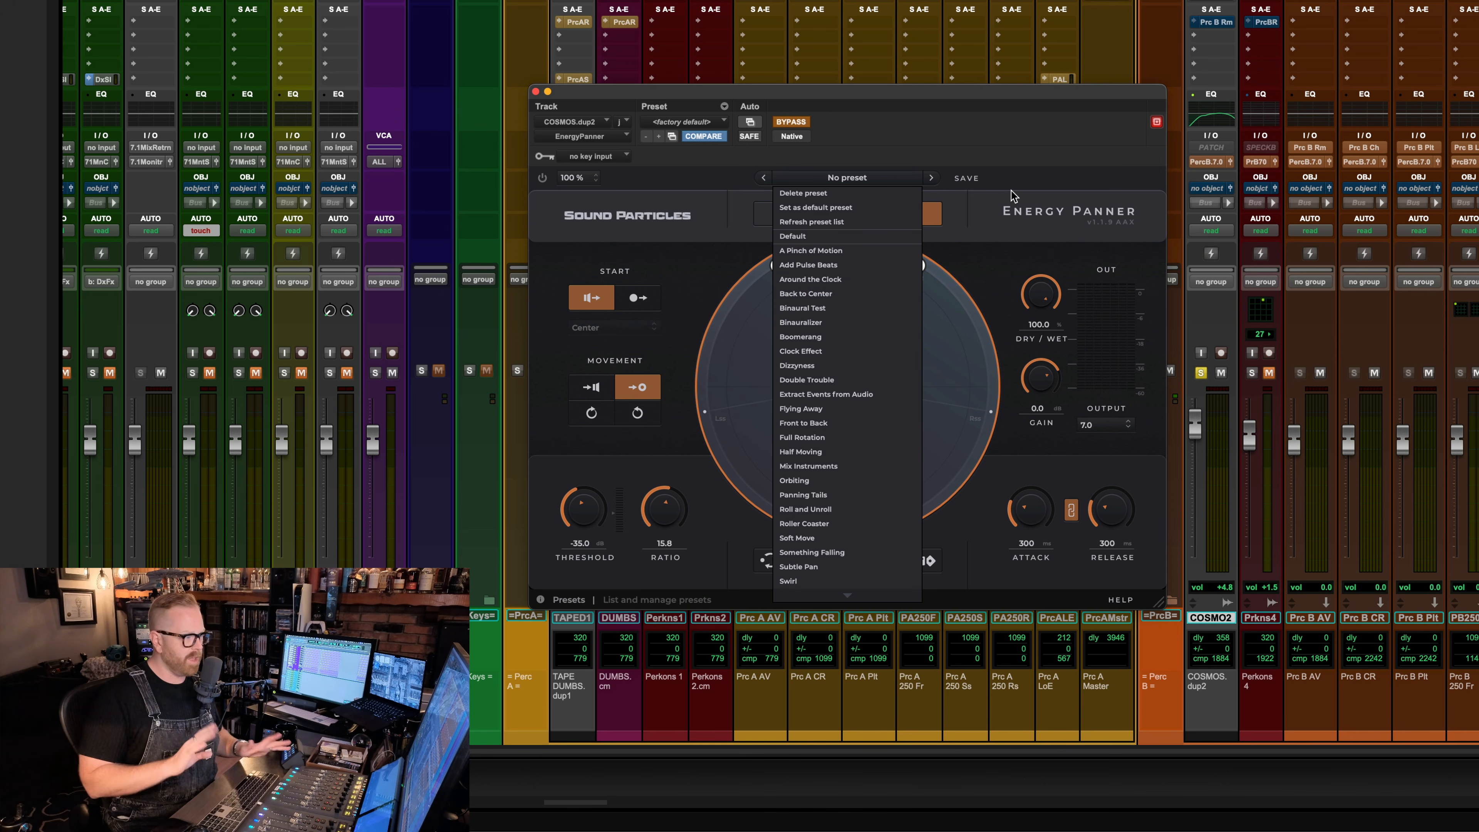
{"action": "left_click", "coordinate": [1113, 215]}
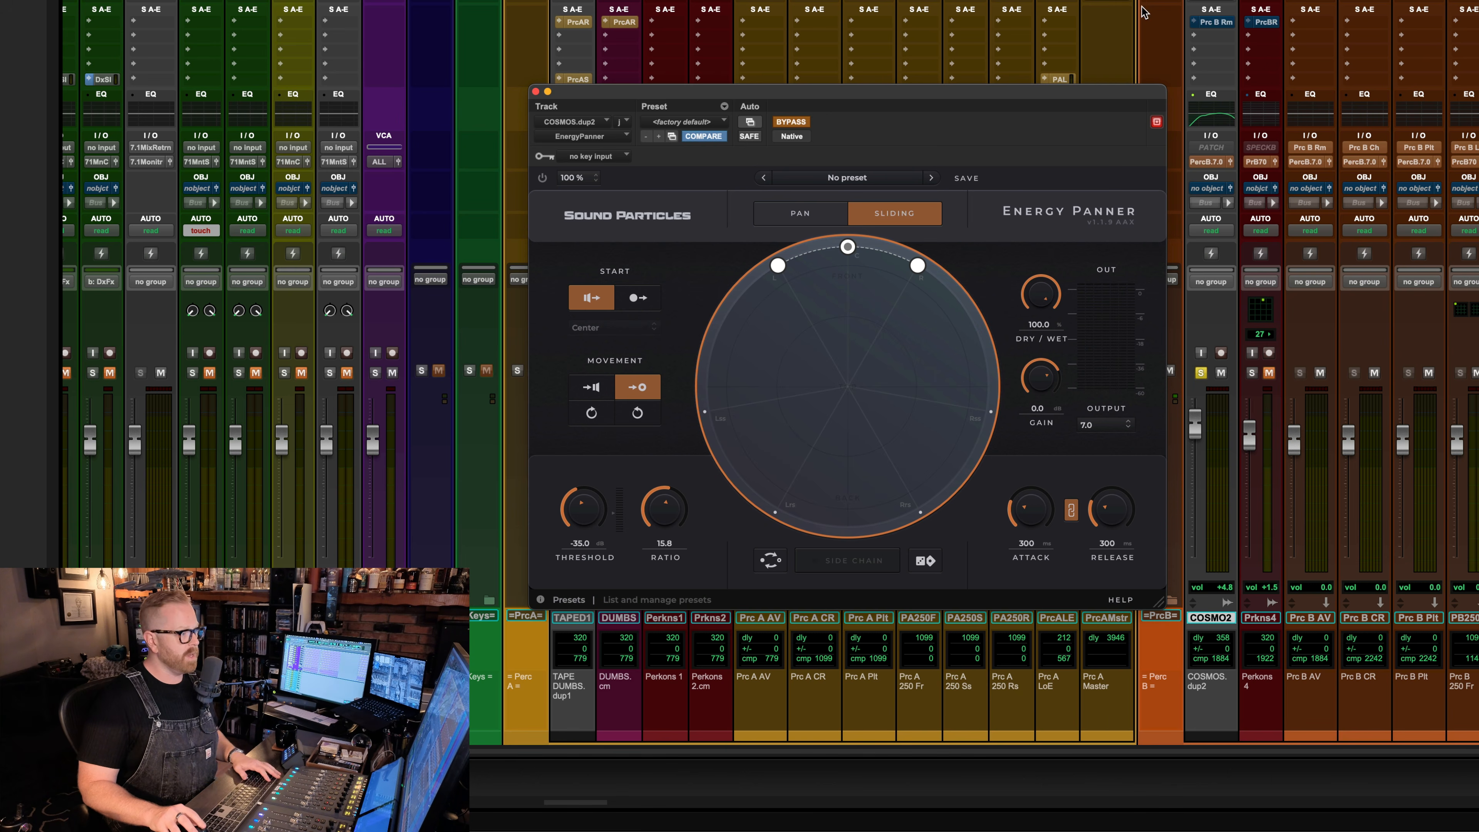
- Take the Energy Panner on COSMOS.dup2 out of bypass, audition the panning, and close the plug-in
{"action": "left_click", "coordinate": [1209, 0], "text": "super"}
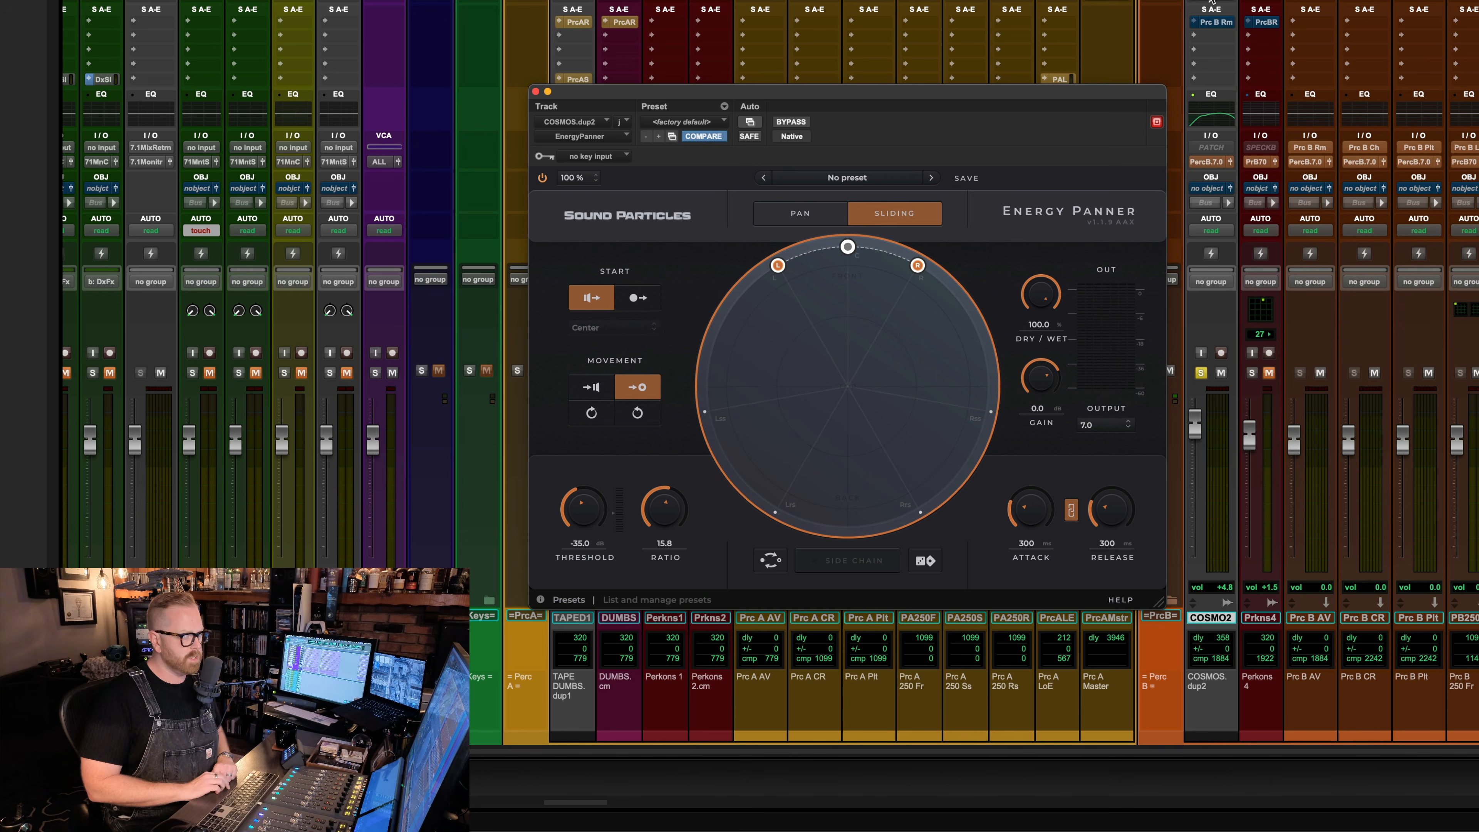
{"action": "key", "text": "space"}
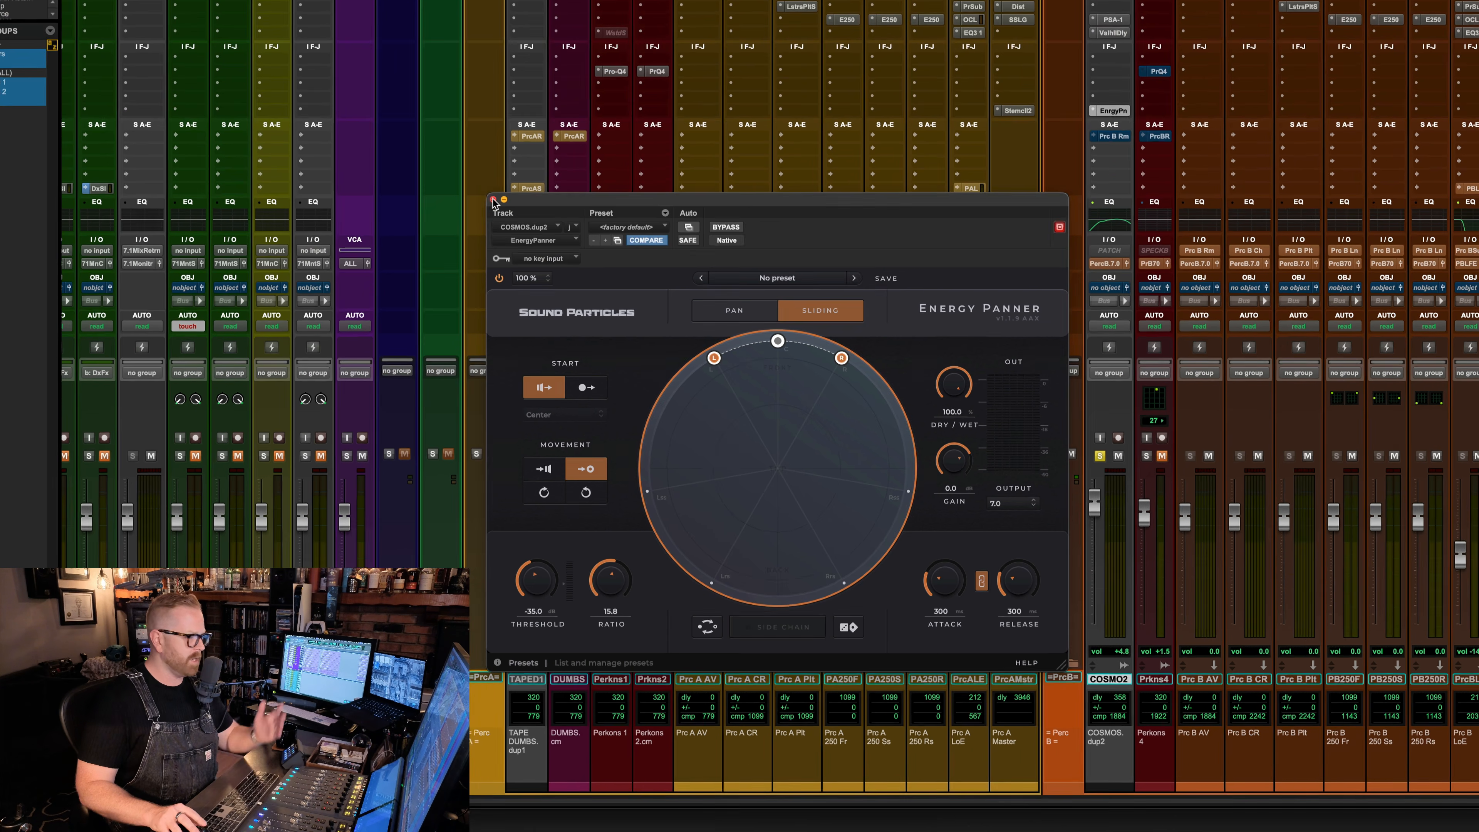
{"action": "left_click", "coordinate": [536, 91]}
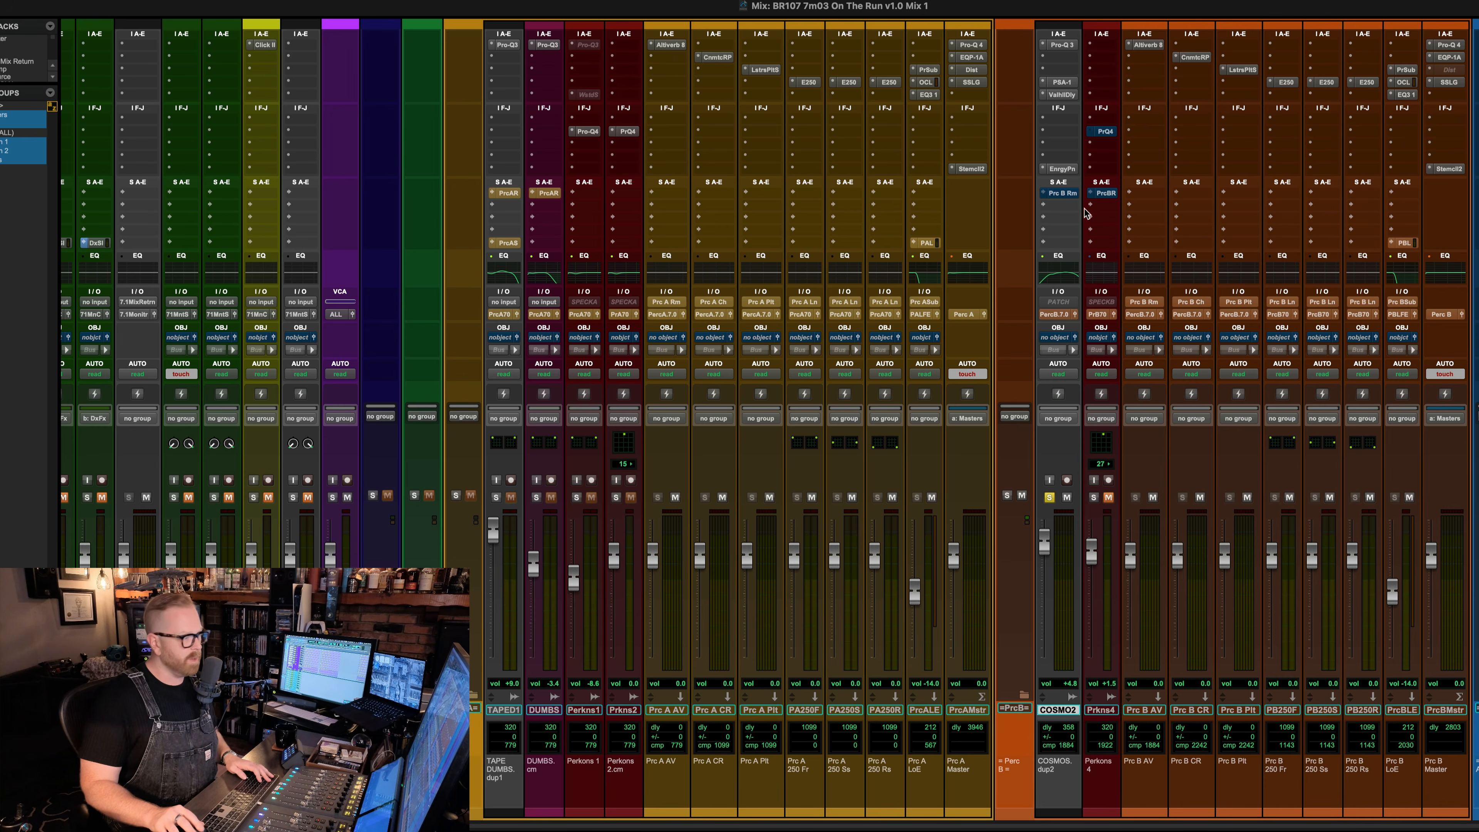
- Unmute the Prc B Rm send on COSMOS.dup2, audition it, and inspect the Altiverb on Prc B AV before closing it
{"action": "left_click", "coordinate": [1064, 195]}
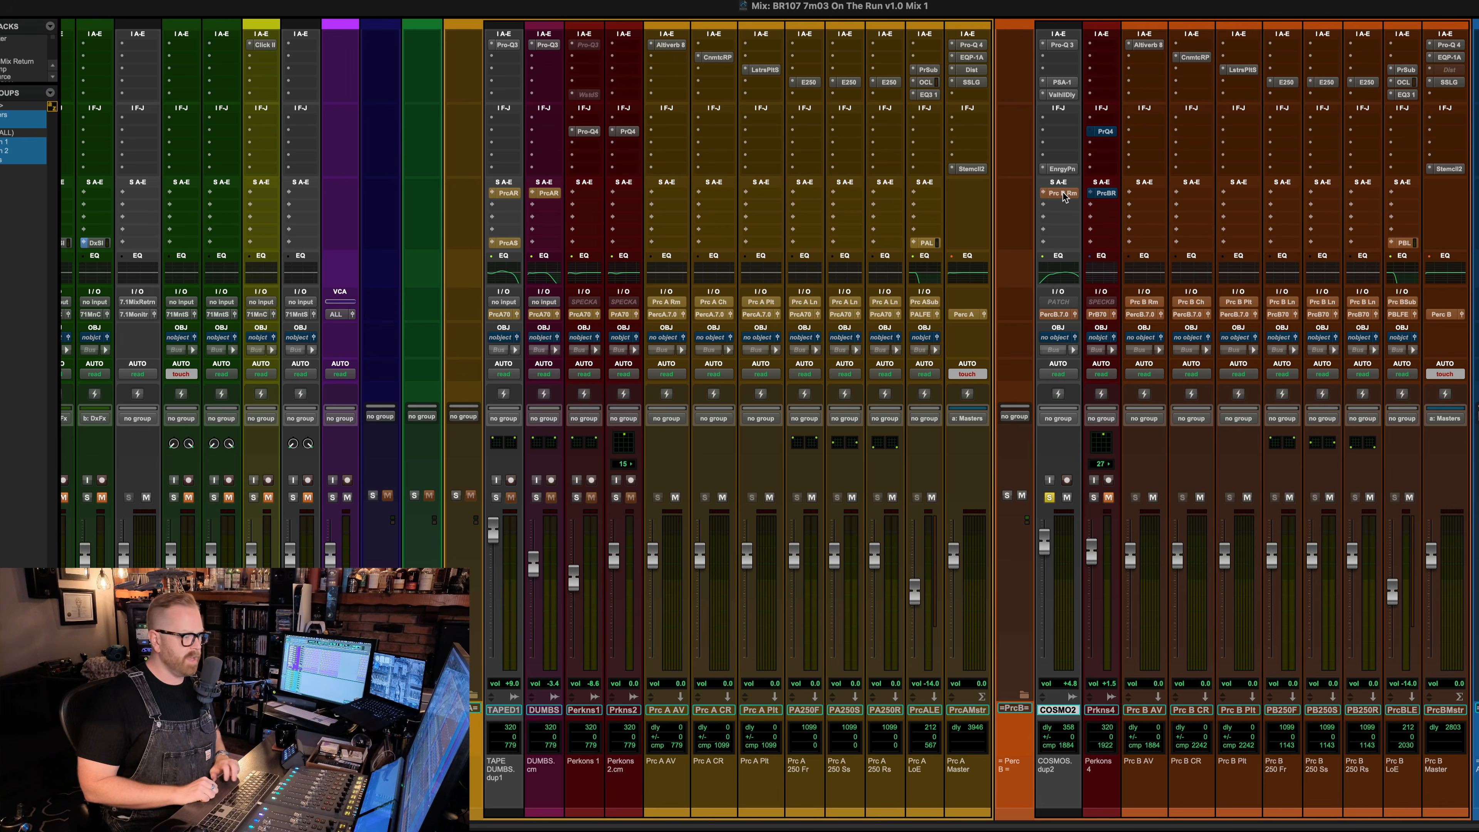
{"action": "key", "text": "space"}
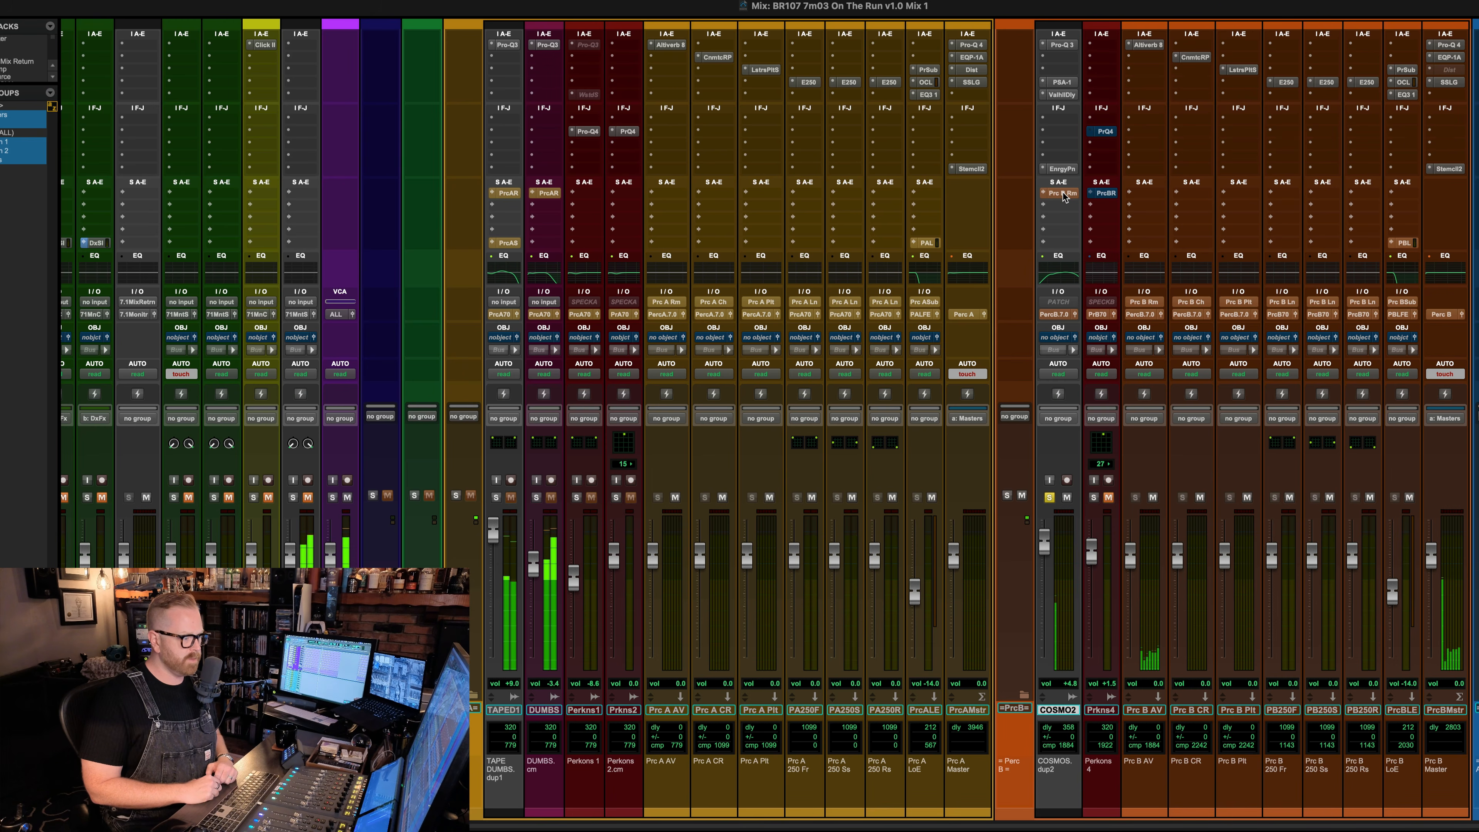
{"action": "left_click", "coordinate": [1147, 45]}
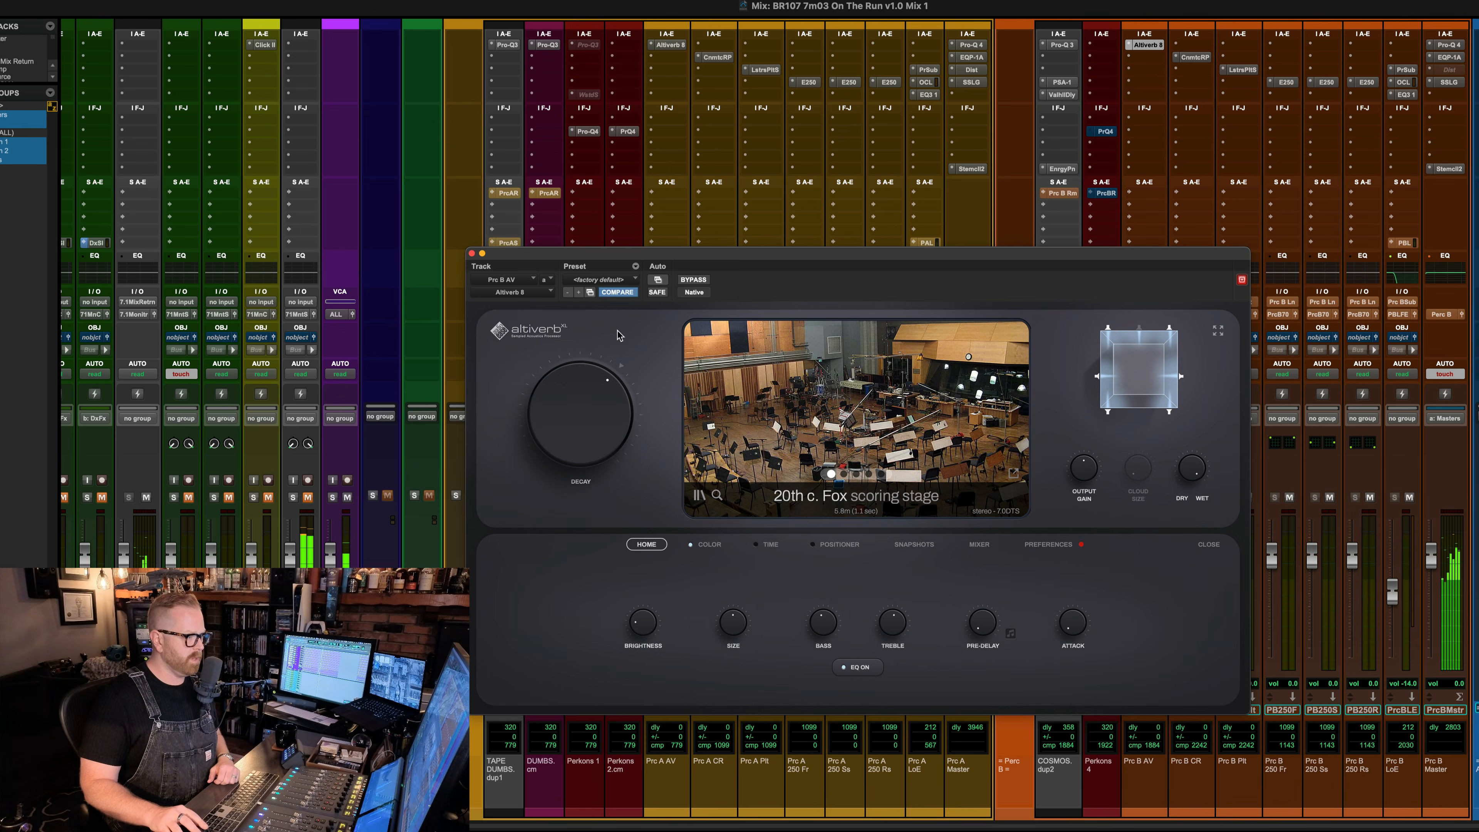
{"action": "left_click", "coordinate": [472, 254]}
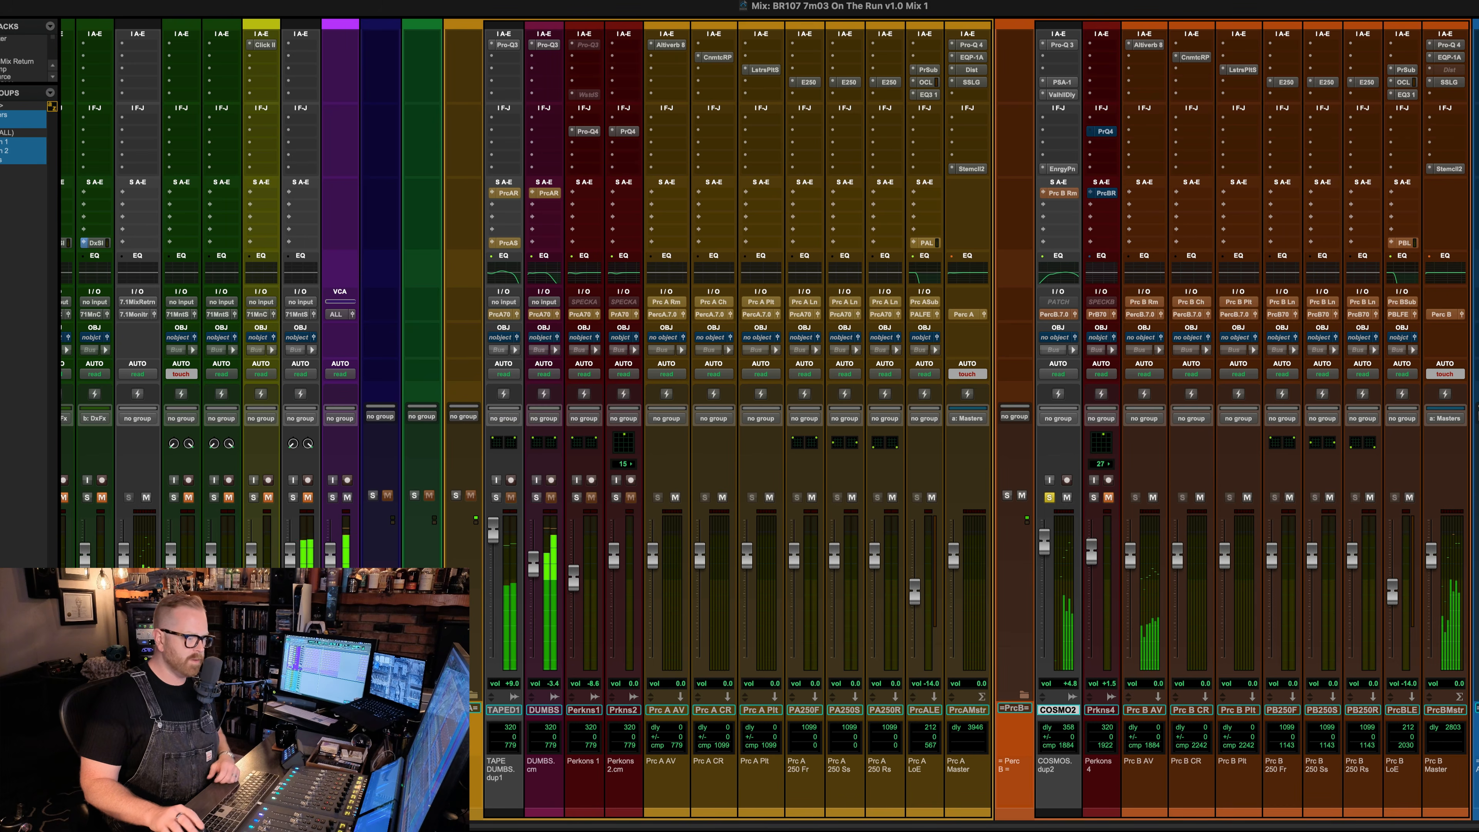
- Place the playback start inside the Perkons 4_04-15 clip, solo only Perkons 4, and audition it in the Mix window
{"action": "key", "text": "super+equal"}
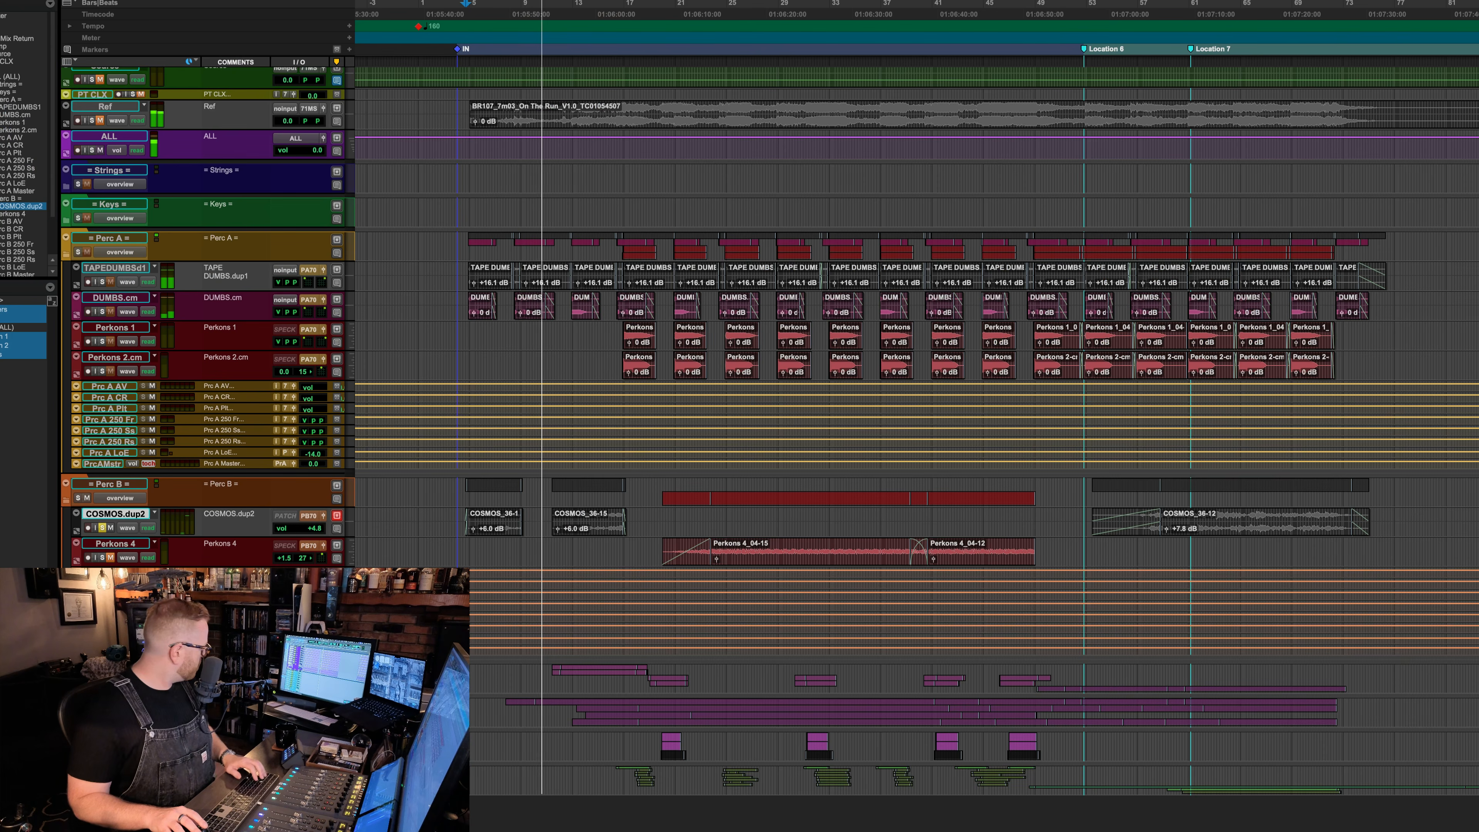
{"action": "left_click", "coordinate": [734, 550]}
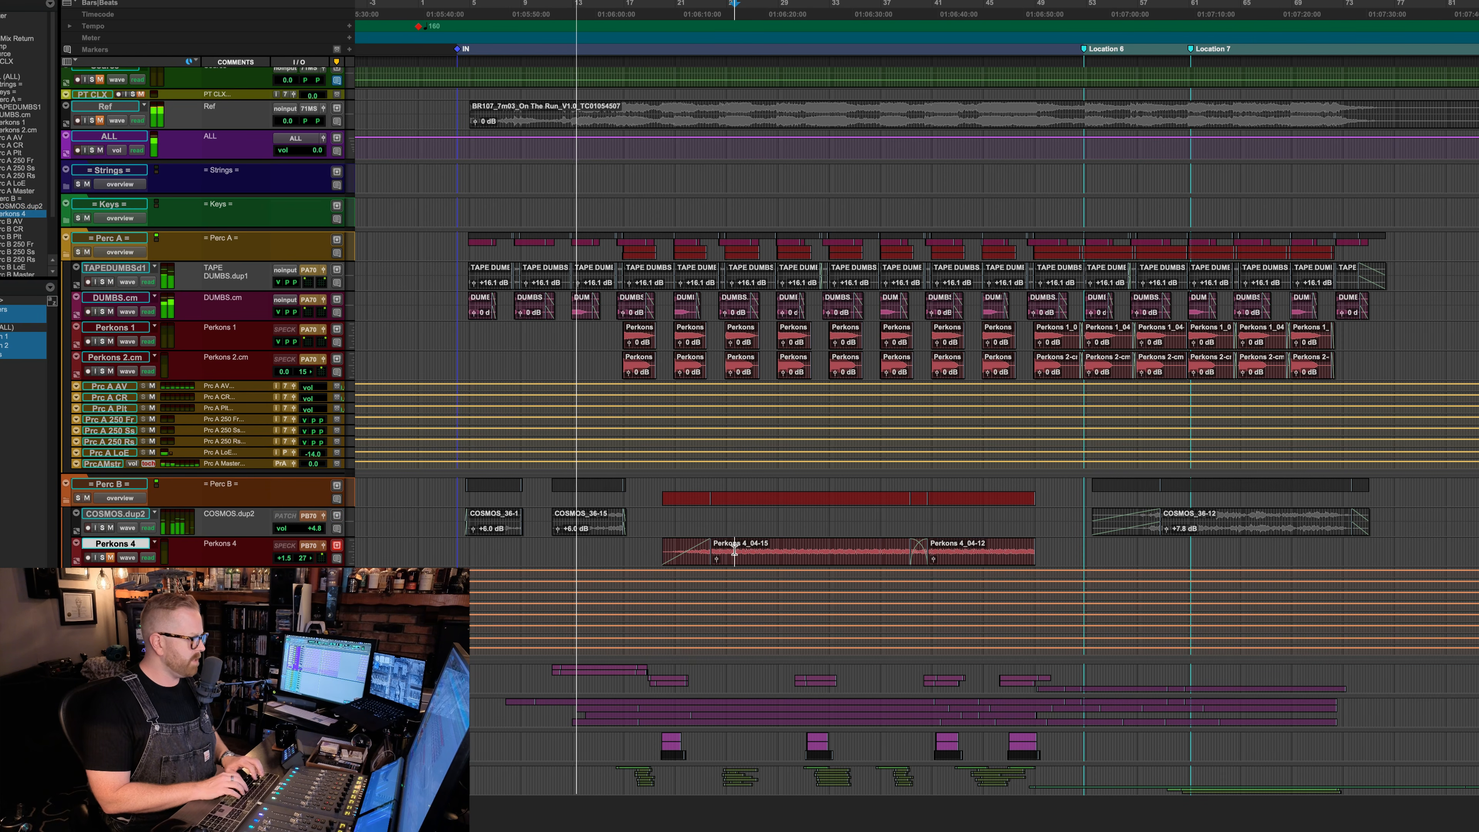
{"action": "key", "text": "space"}
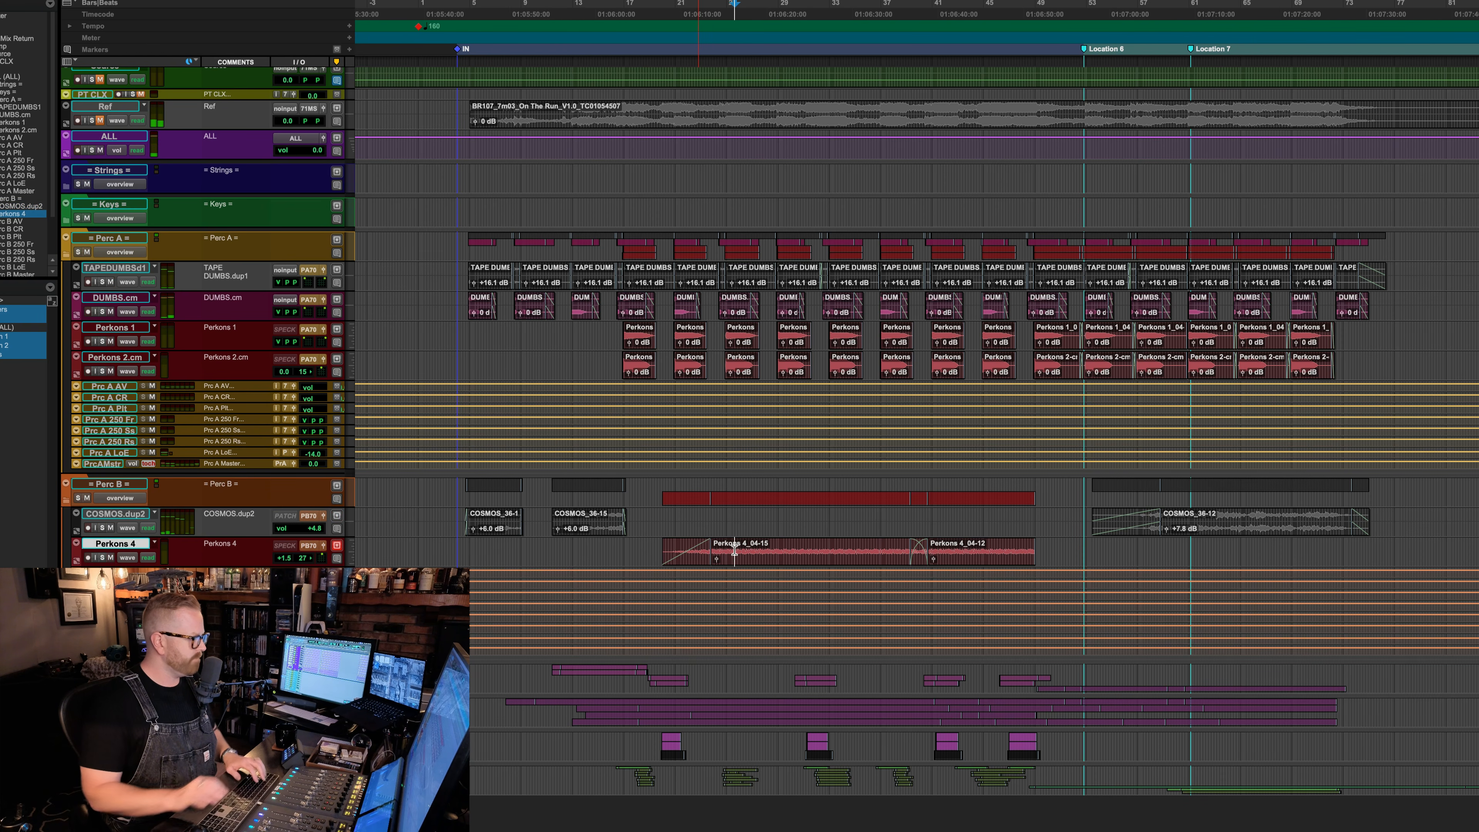
{"action": "key", "text": "super+equal"}
{"action": "key", "text": "shift+s"}
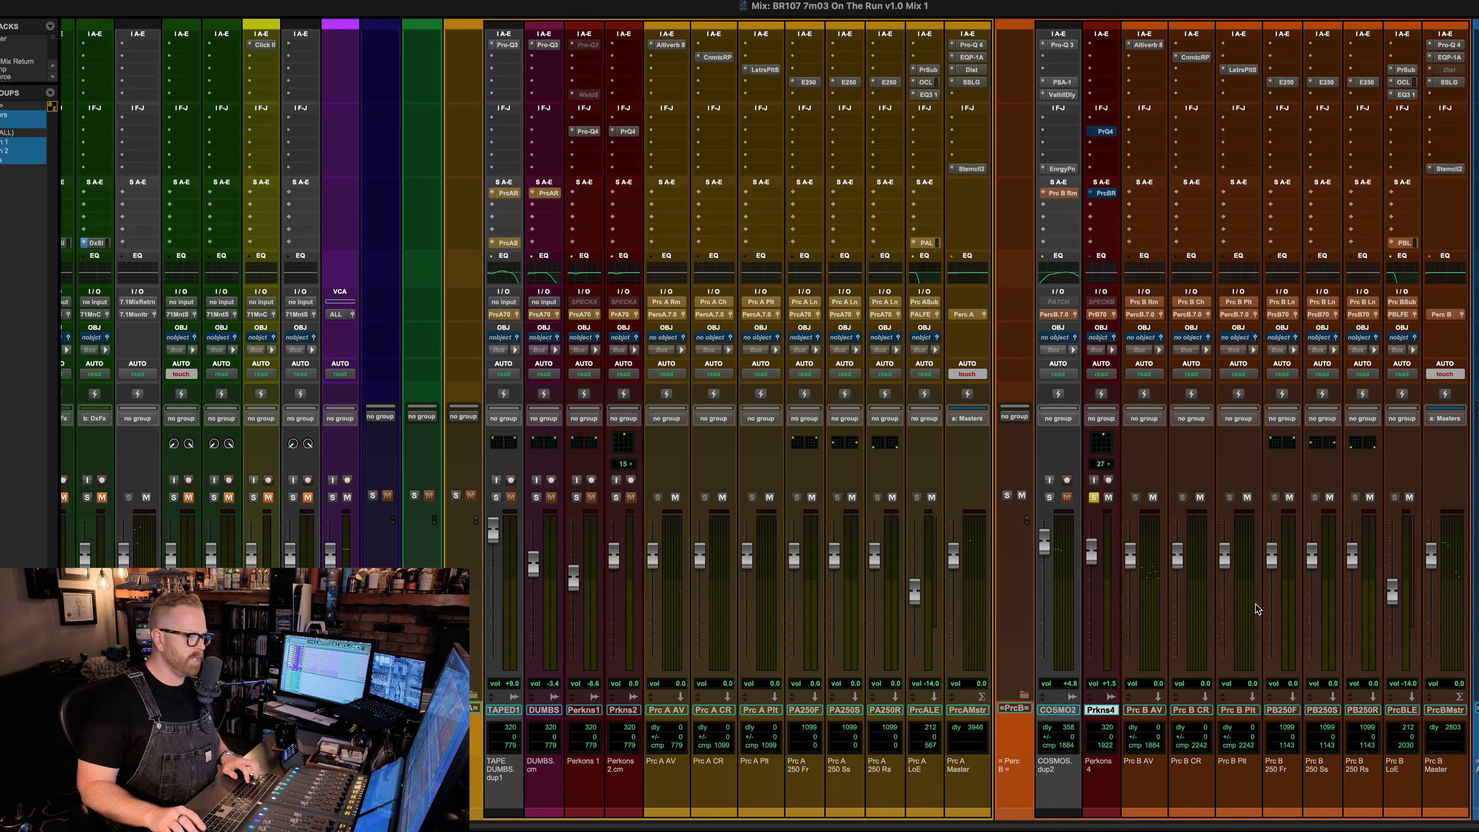
{"action": "key", "text": "space"}
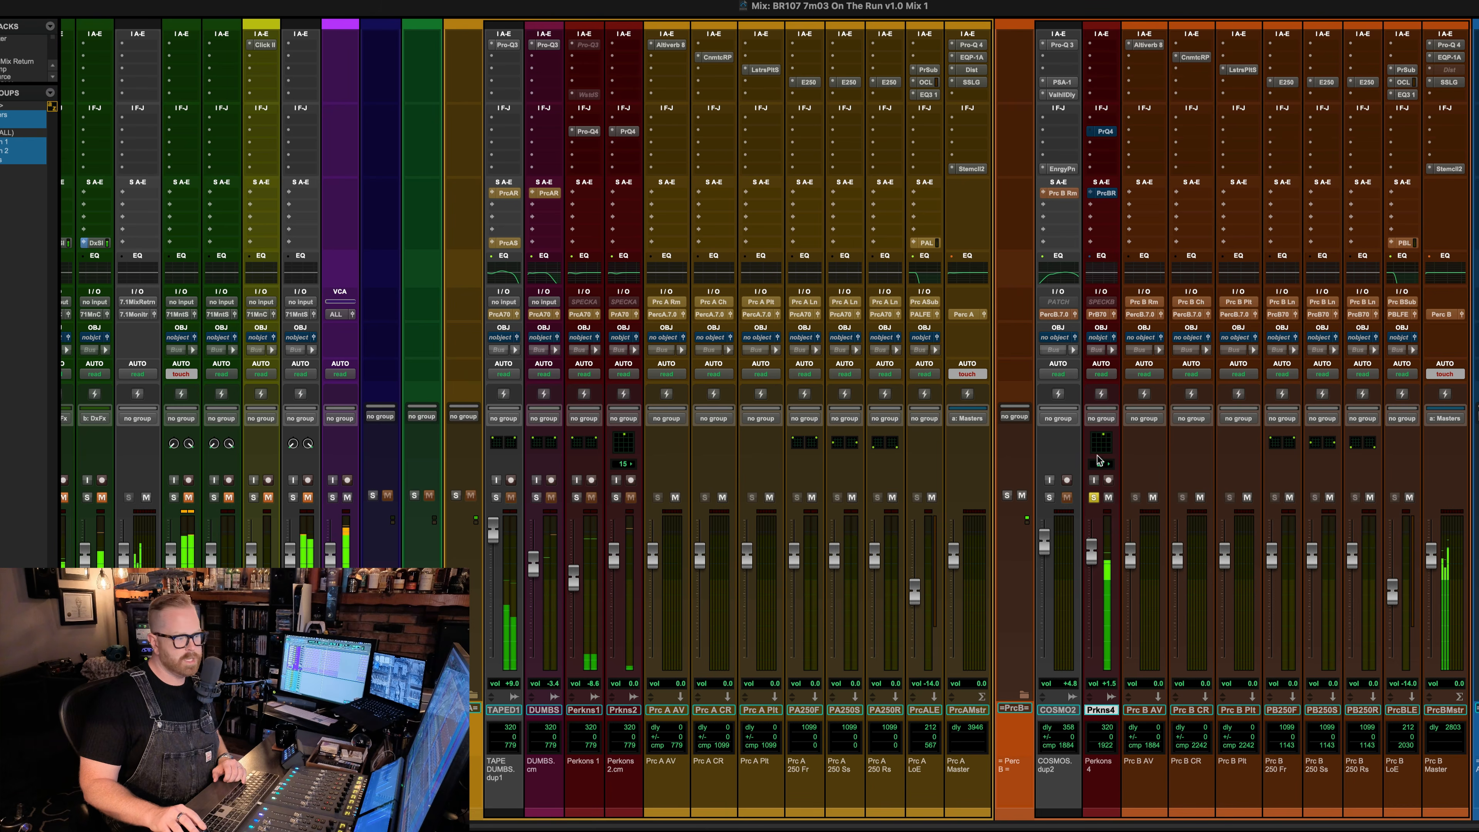
- Stop playback, examine the surround panning in the Perkons 4 main output window, and close it
{"action": "key", "text": "space"}
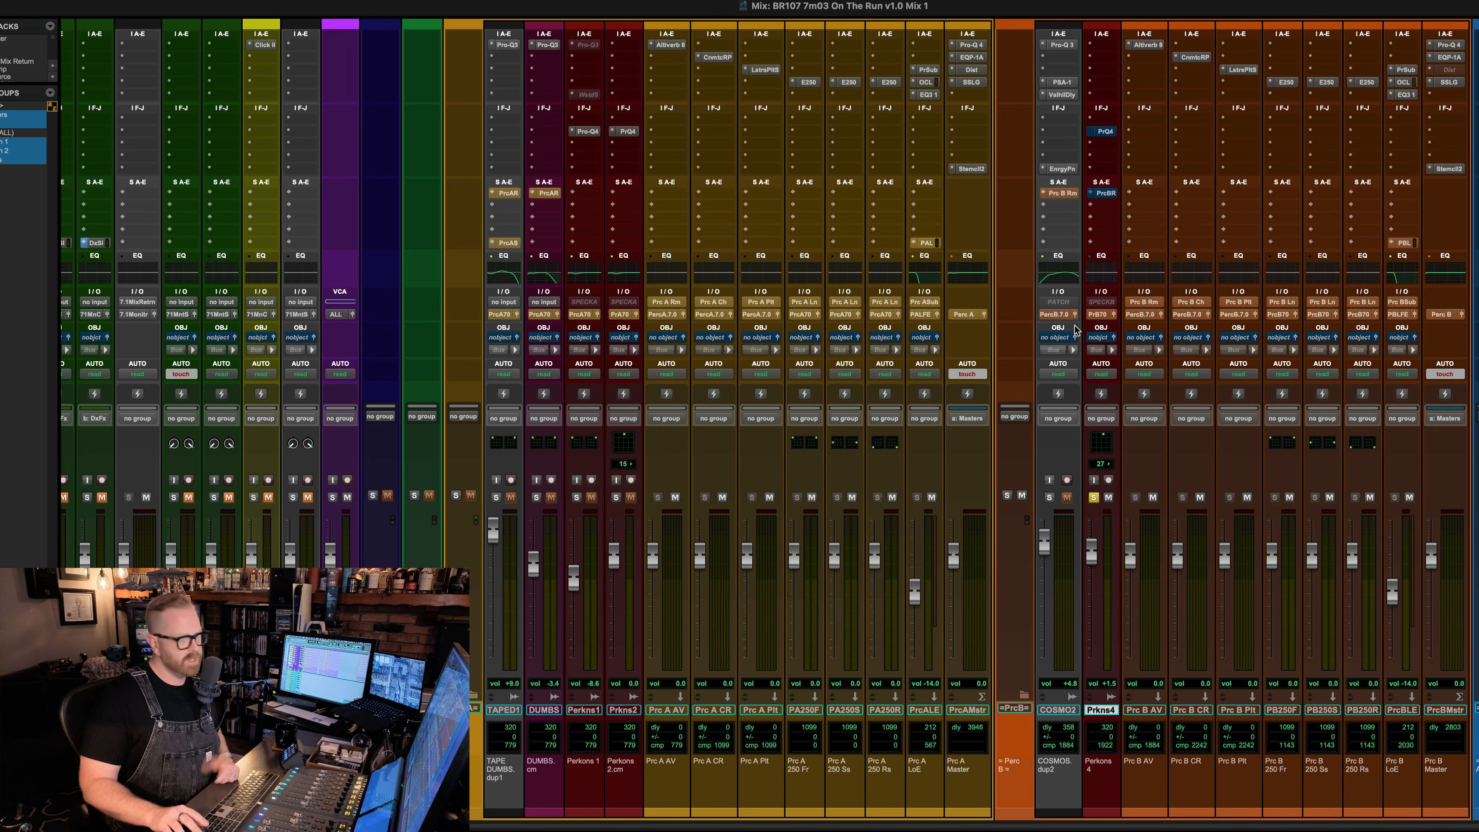
{"action": "left_click", "coordinate": [1114, 315]}
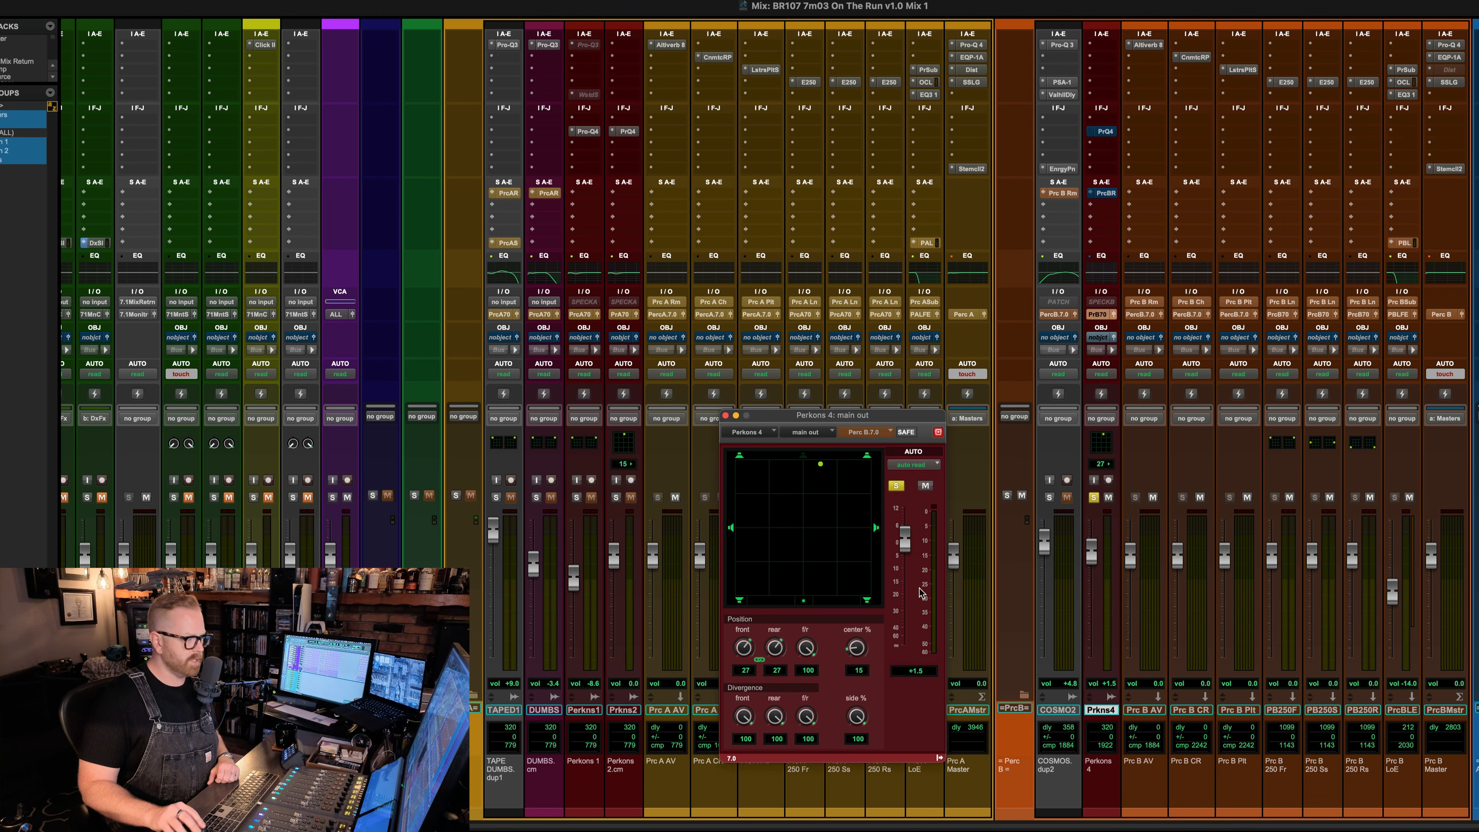
{"action": "left_click", "coordinate": [725, 415]}
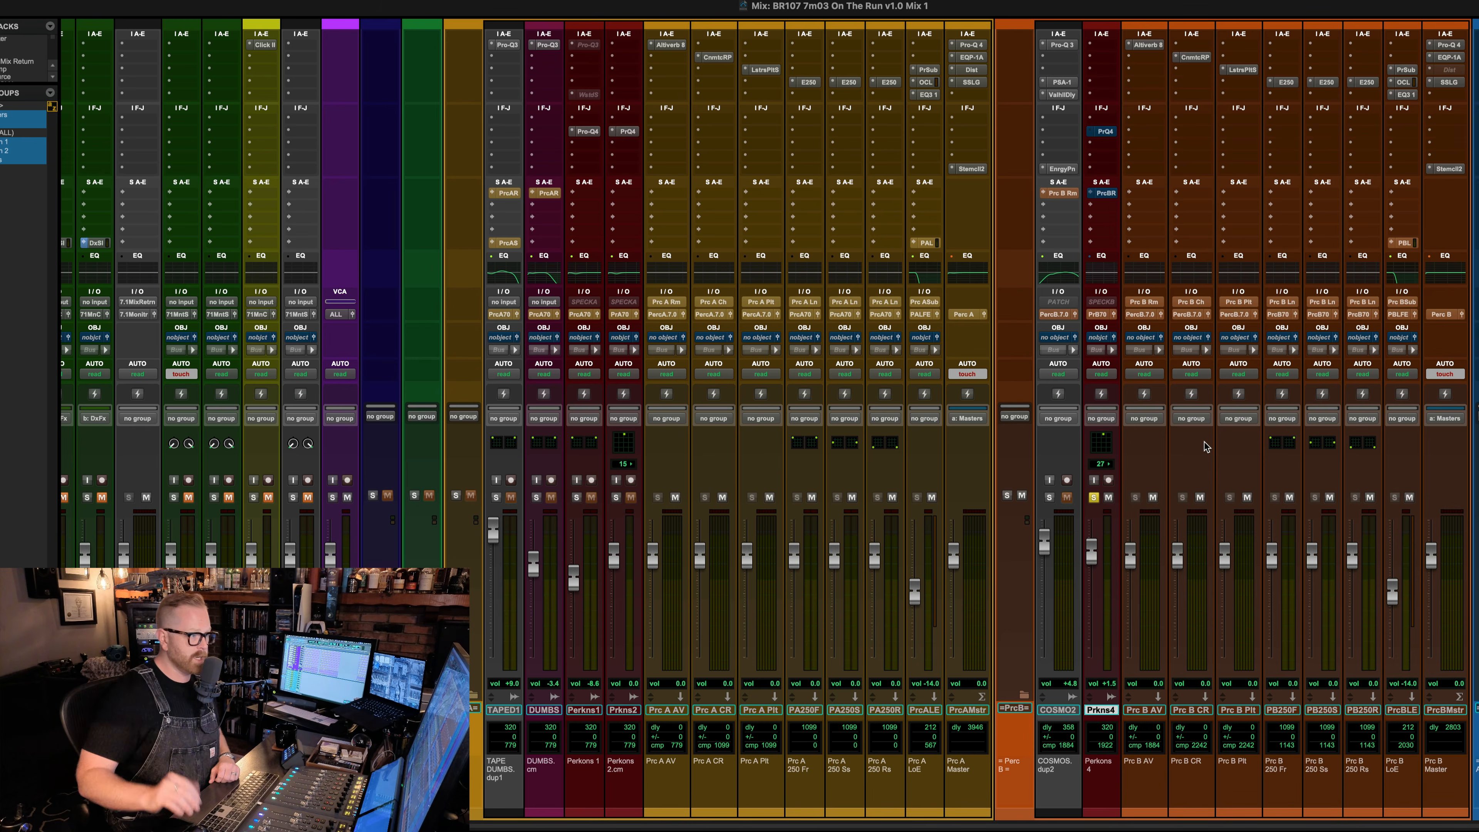
- Enable the bypassed Pro-Q 4 and the muted reverb send on Perkons 4, inspect the high-pass curve, and close the EQ
{"action": "left_click", "coordinate": [1105, 135], "text": "super"}
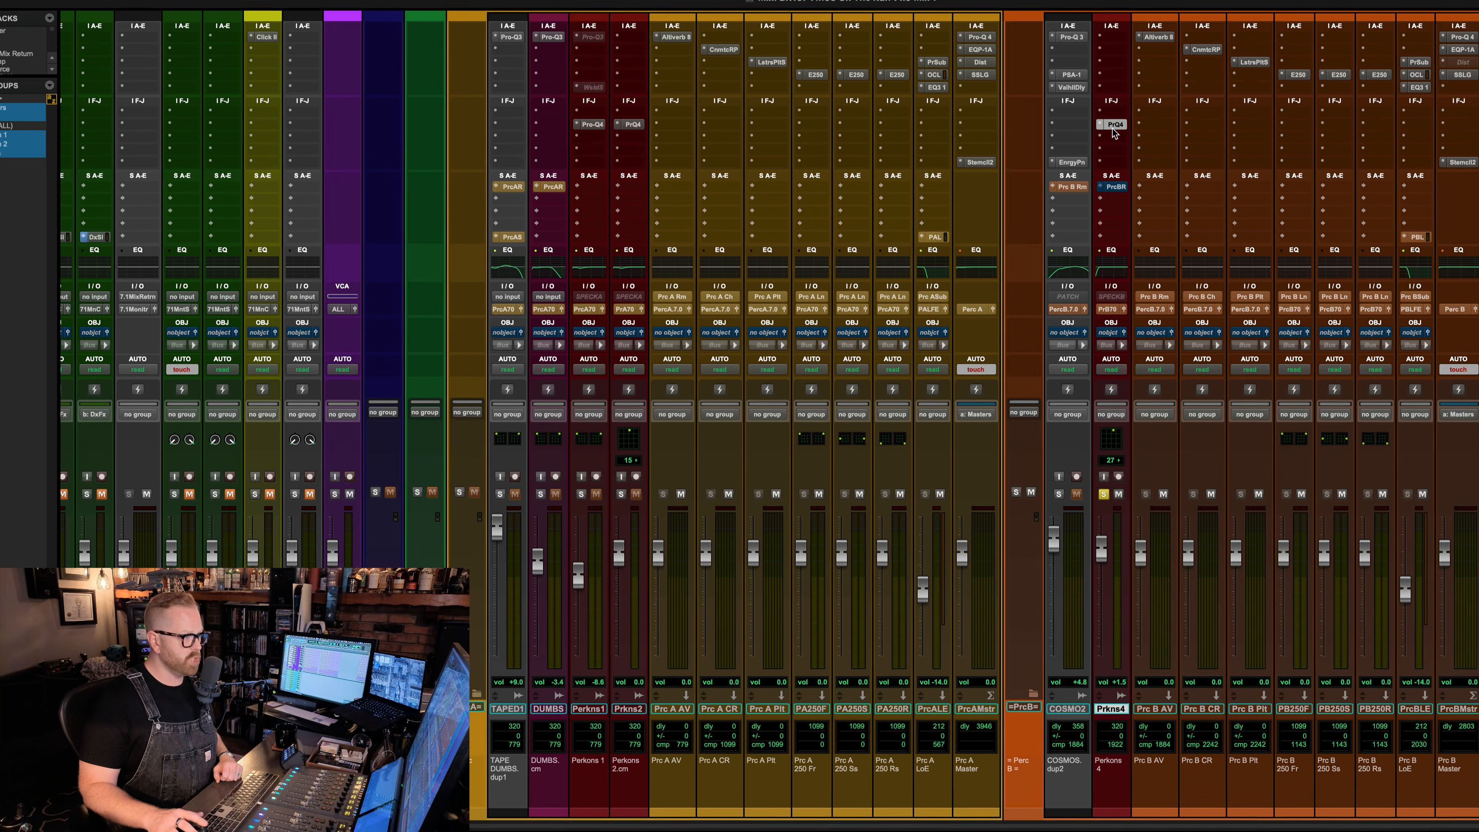
{"action": "left_click", "coordinate": [1105, 131]}
{"action": "key", "text": "space"}
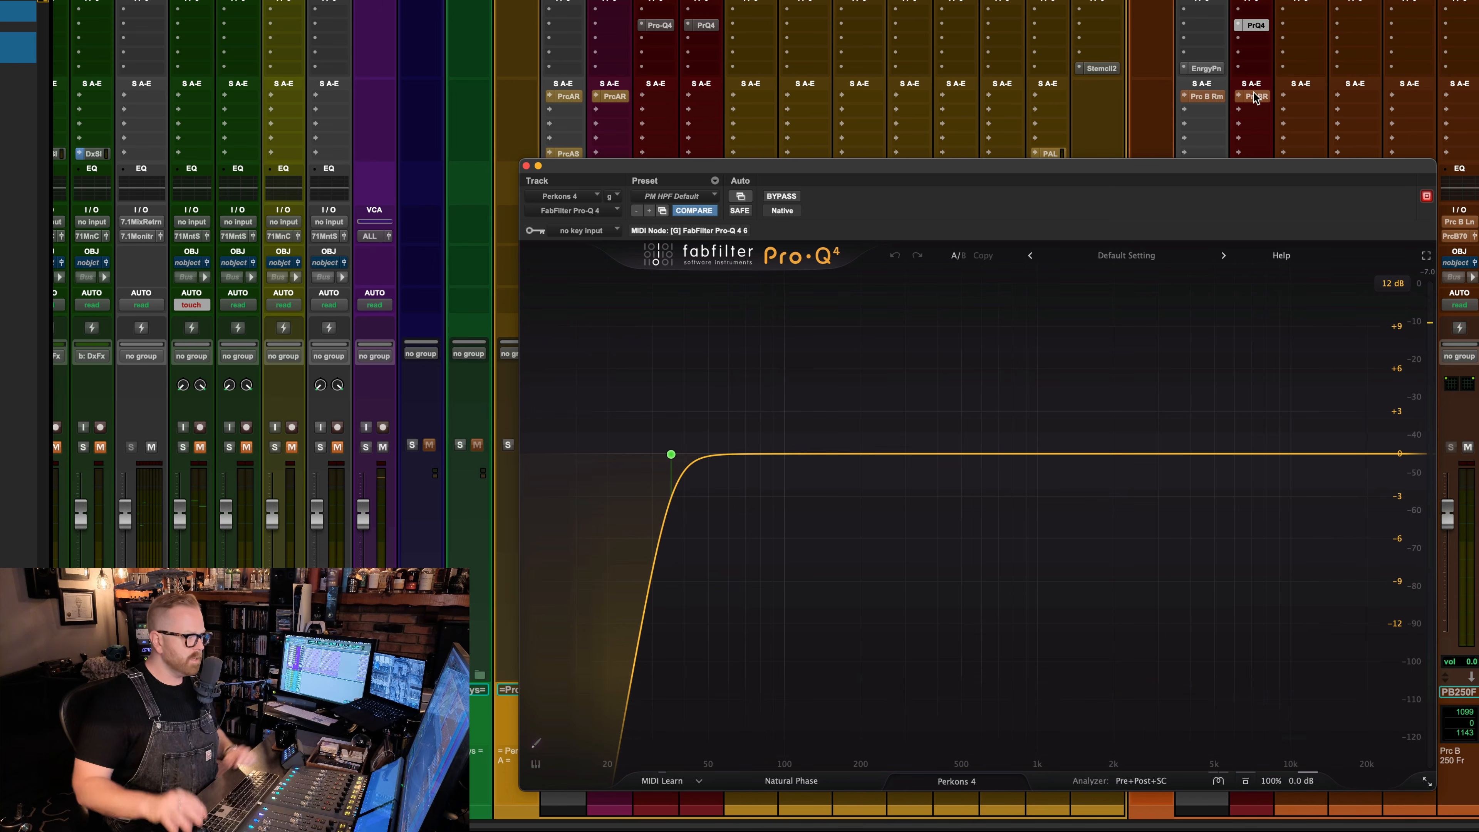
{"action": "left_click", "coordinate": [525, 166]}
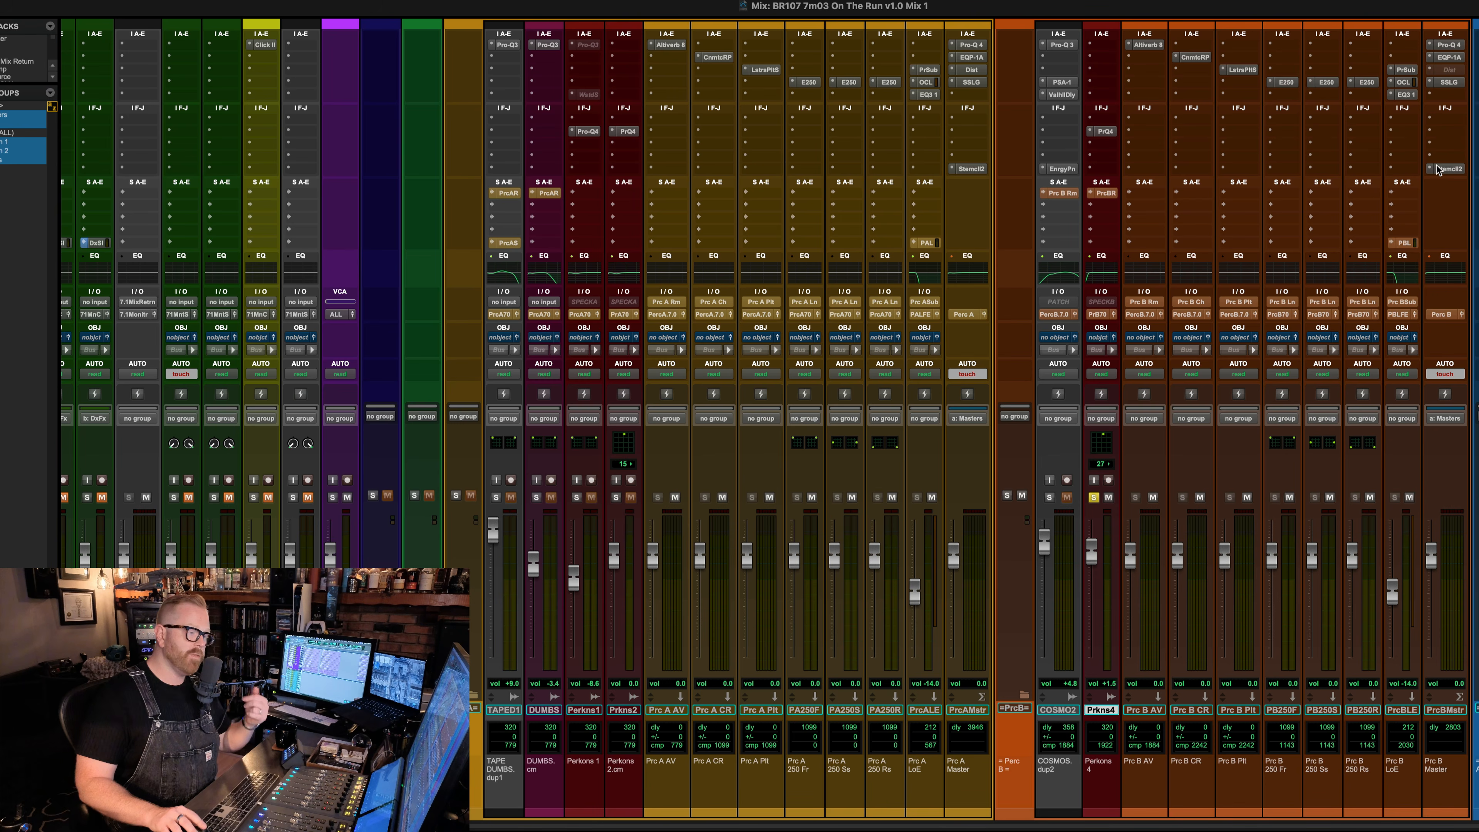
- Examine Stemcell on Prc B Master with the LFE channel selected, reload its PM Default preset, and close it
{"action": "left_click", "coordinate": [1445, 169]}
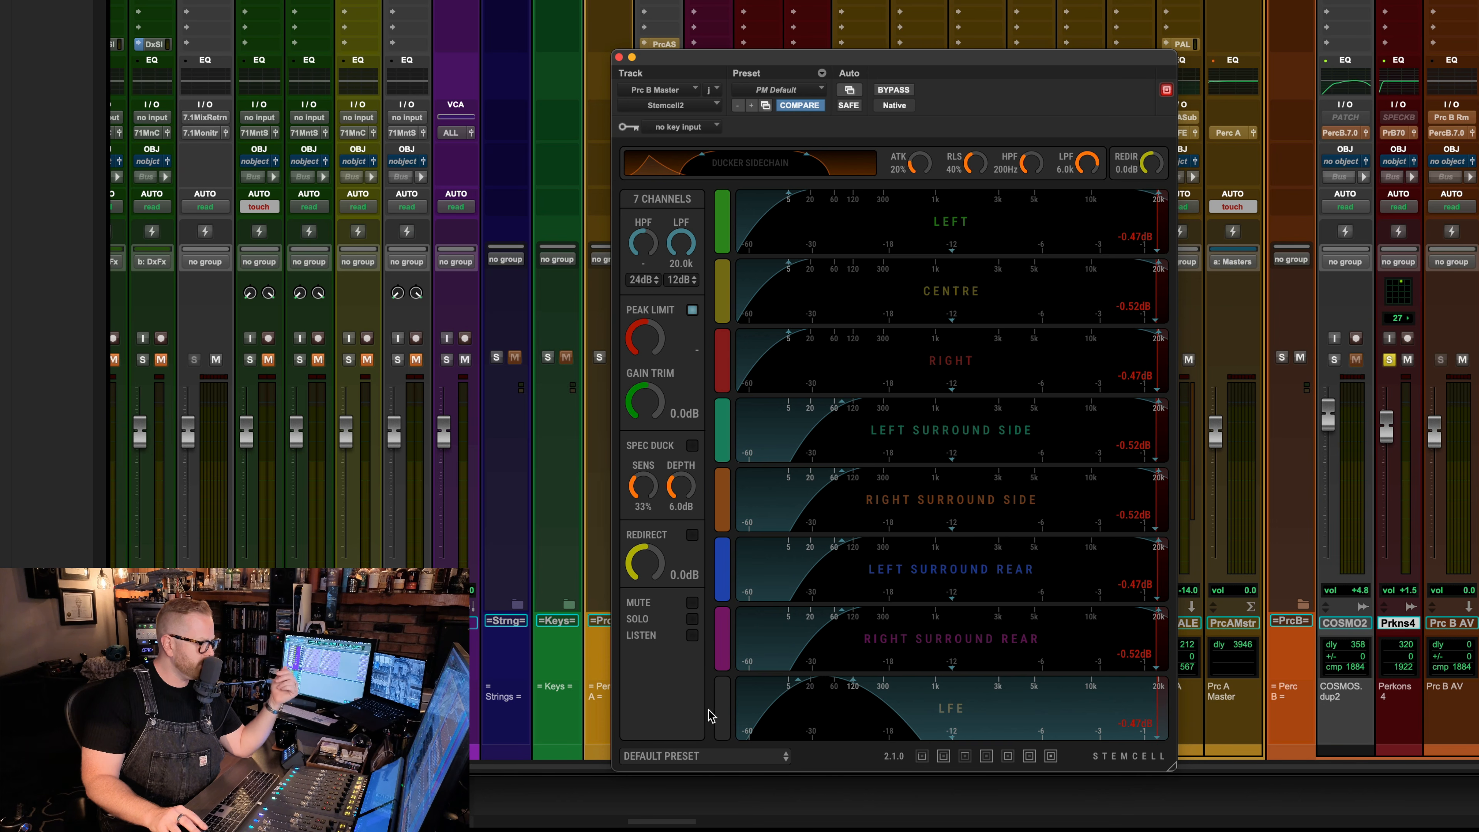
{"action": "left_click", "coordinate": [722, 715]}
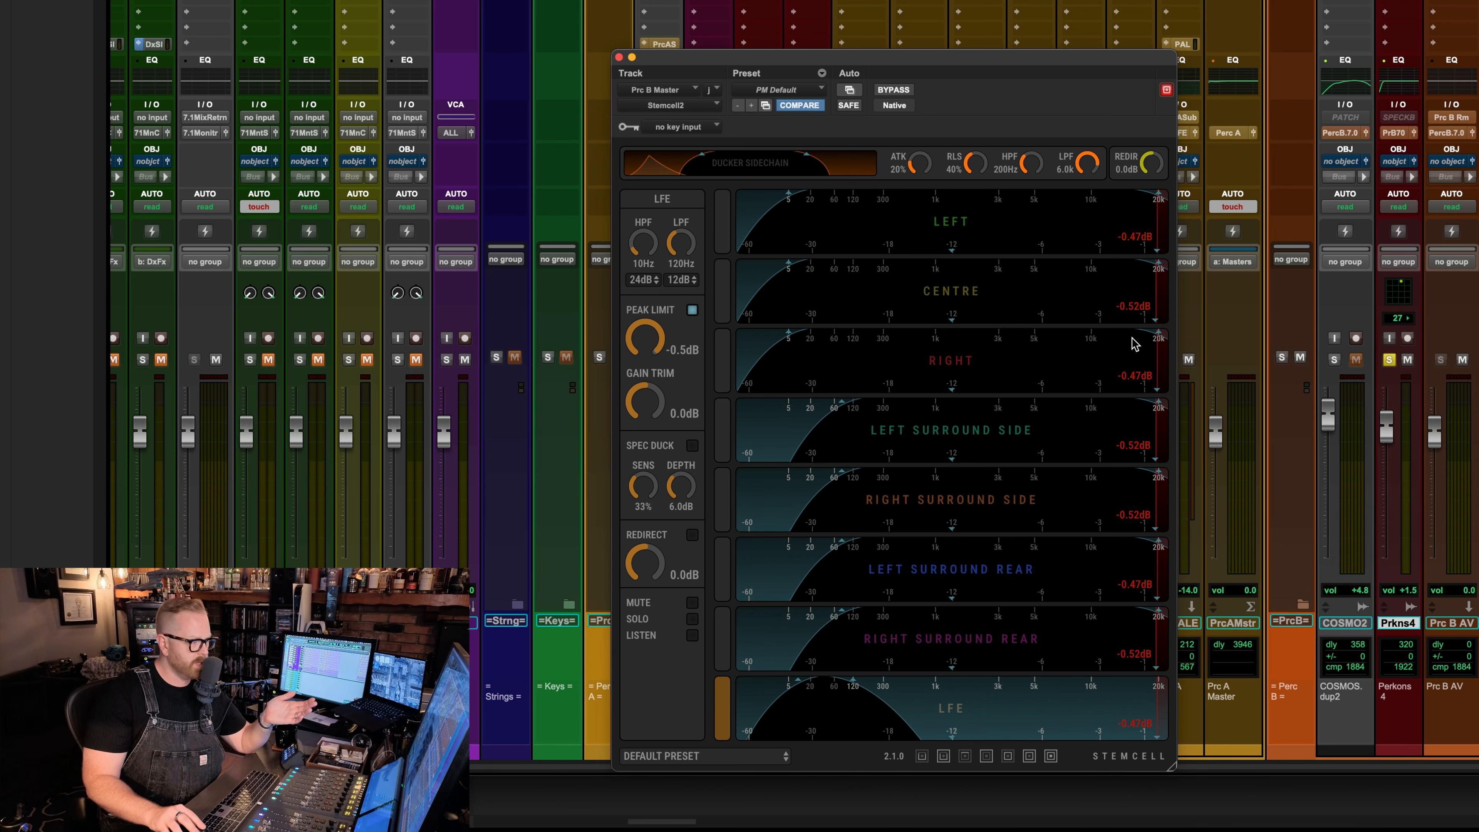
{"action": "left_click", "coordinate": [797, 91]}
{"action": "left_click", "coordinate": [796, 92]}
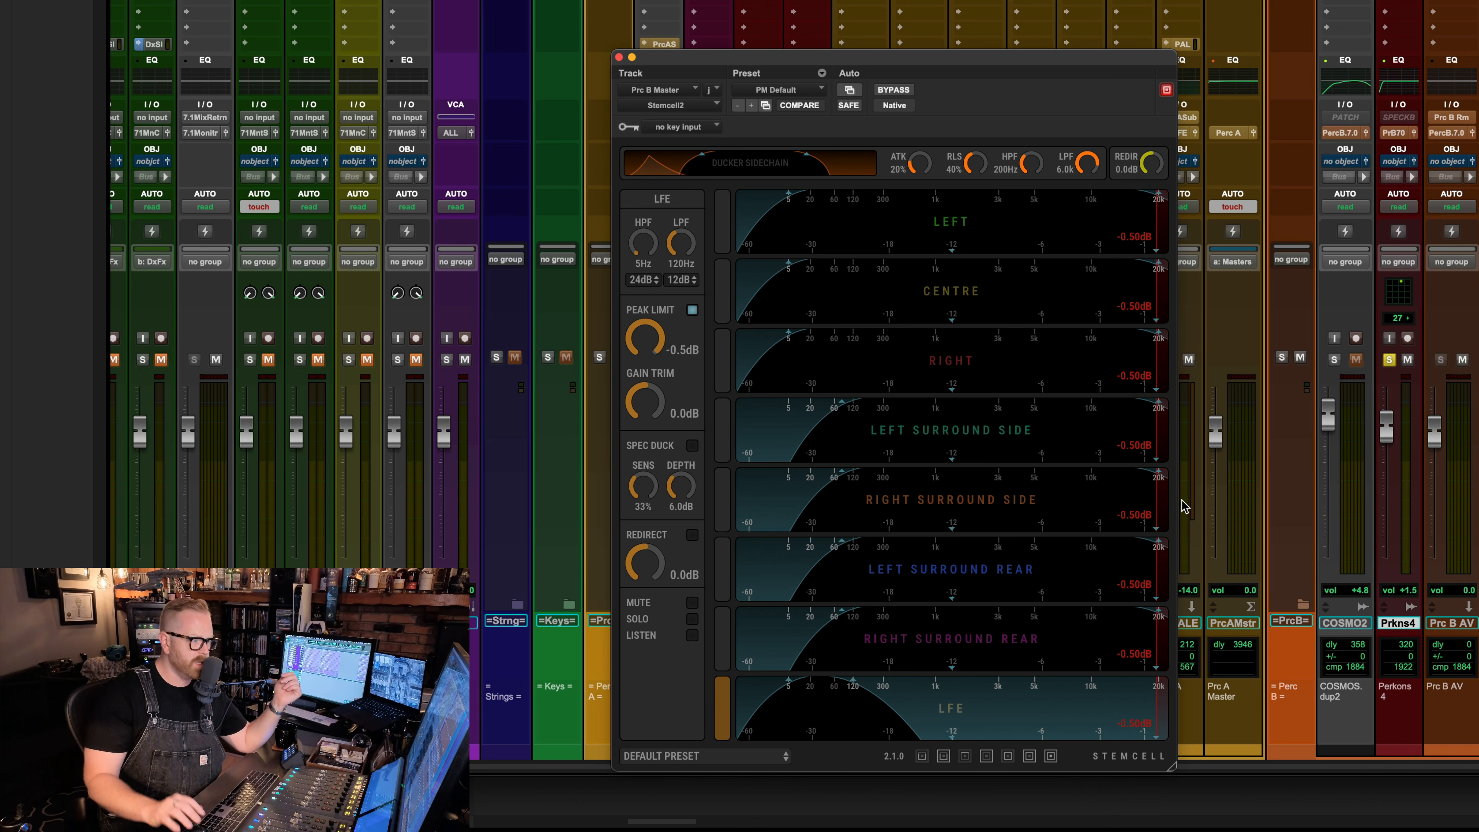
{"action": "left_click", "coordinate": [619, 58]}
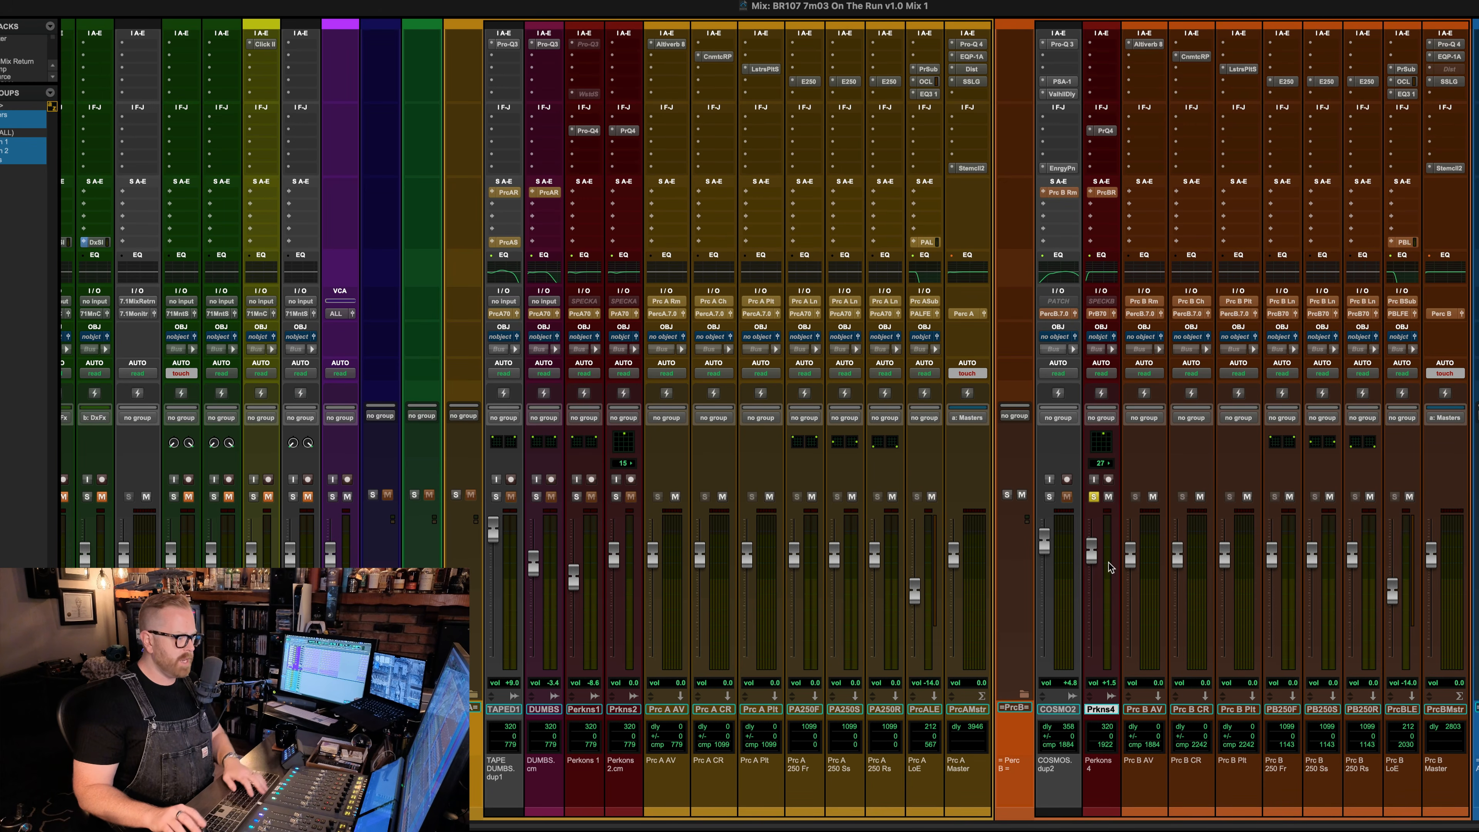
- Expand the Synth A folder in the Edit window and place the playback start inside the Haken.dup4 and Haken.dup5 clips
{"action": "key", "text": "super+equal"}
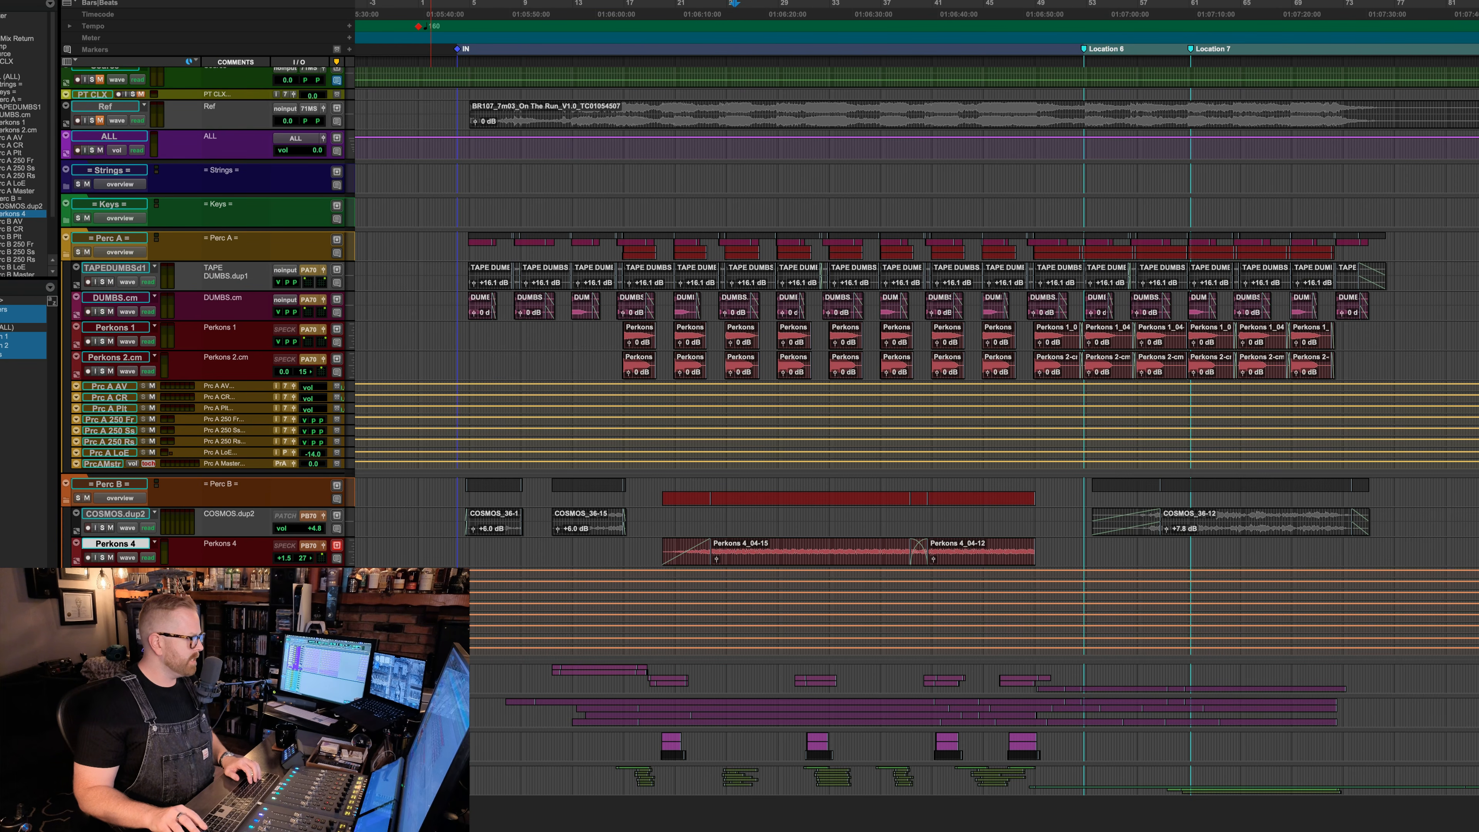
{"action": "left_click", "coordinate": [66, 686]}
{"action": "scroll", "coordinate": [781, 583], "scroll_direction": "down", "scroll_amount": 6}
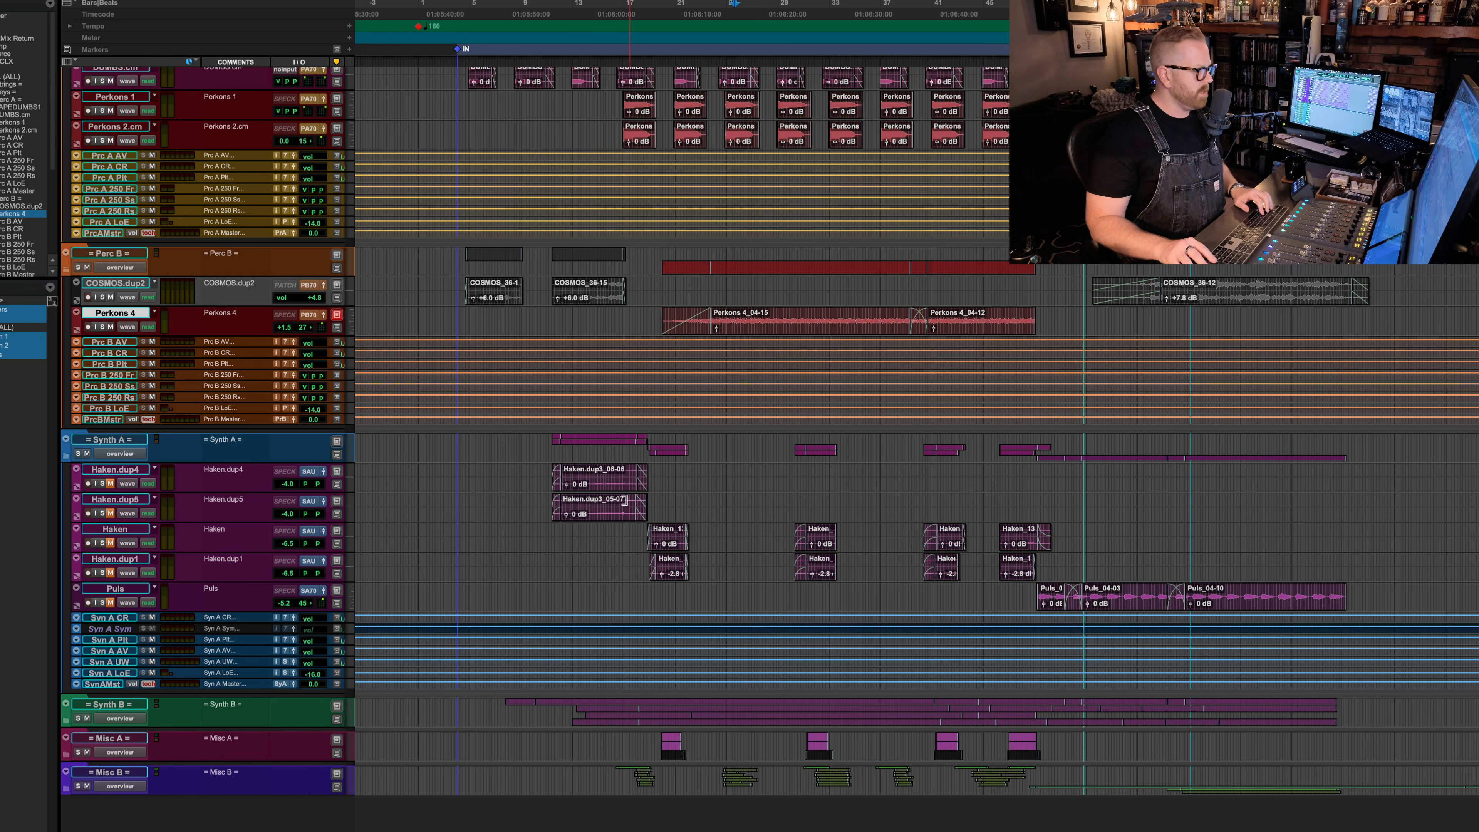
{"action": "left_click", "coordinate": [593, 502]}
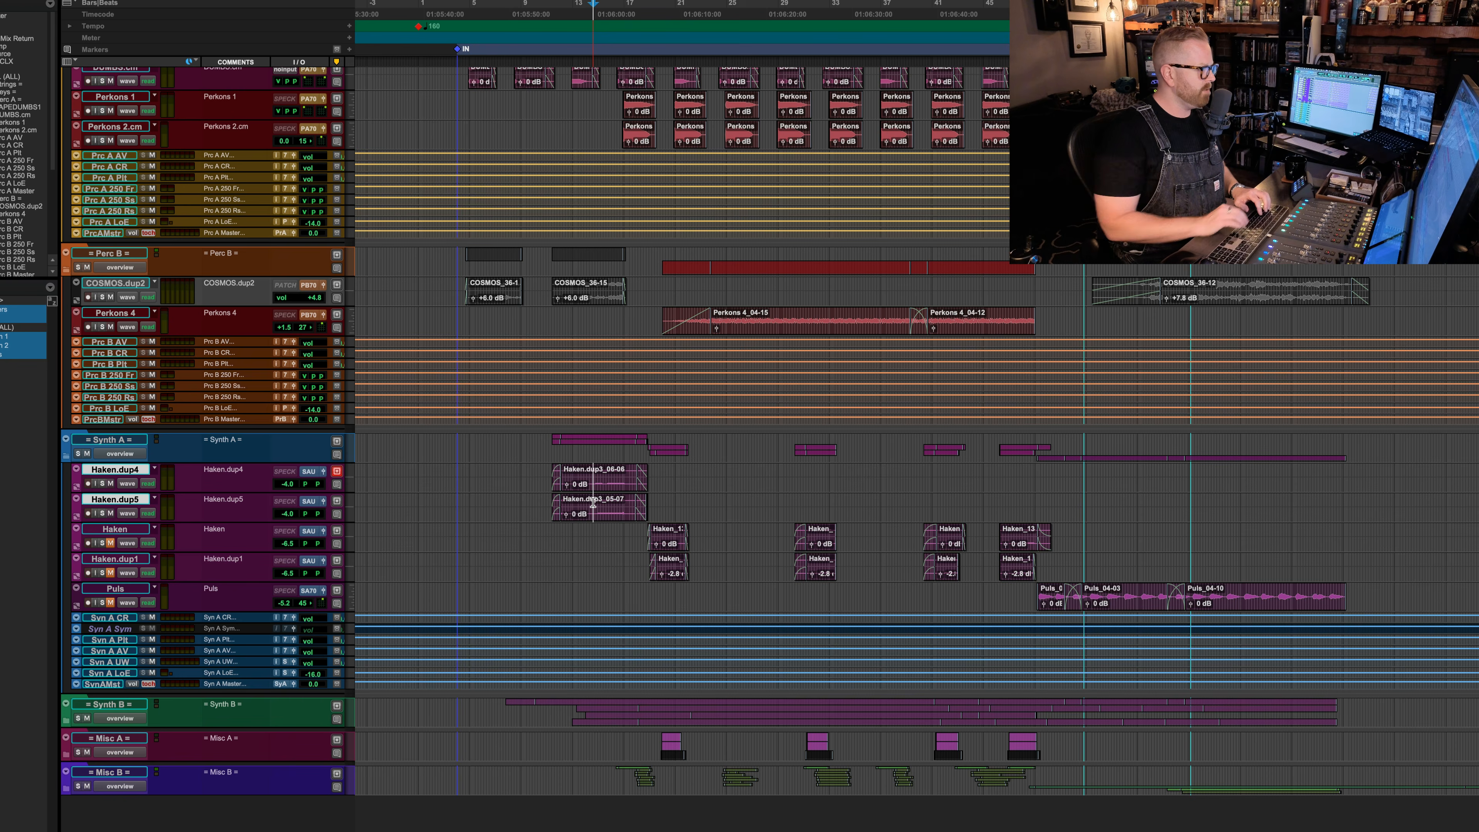
- Solo the Haken.dup4 and Haken.dup5 tracks, reposition the playback start in their clips, and play them back
{"action": "key", "text": "shift+s"}
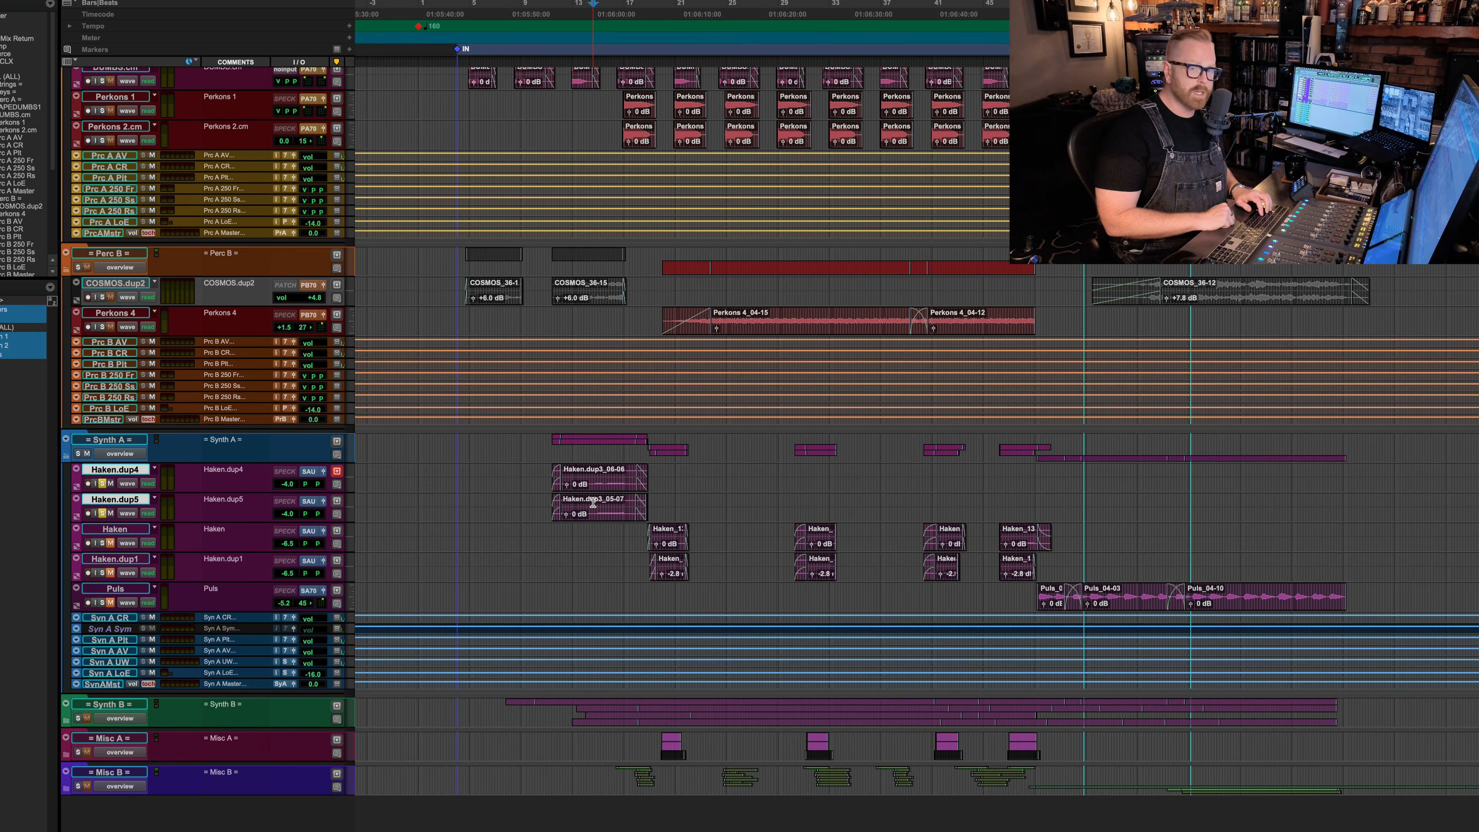
{"action": "key", "text": "alt+Tab"}
{"action": "key", "text": "alt+Tab"}
{"action": "key", "text": "Tab"}
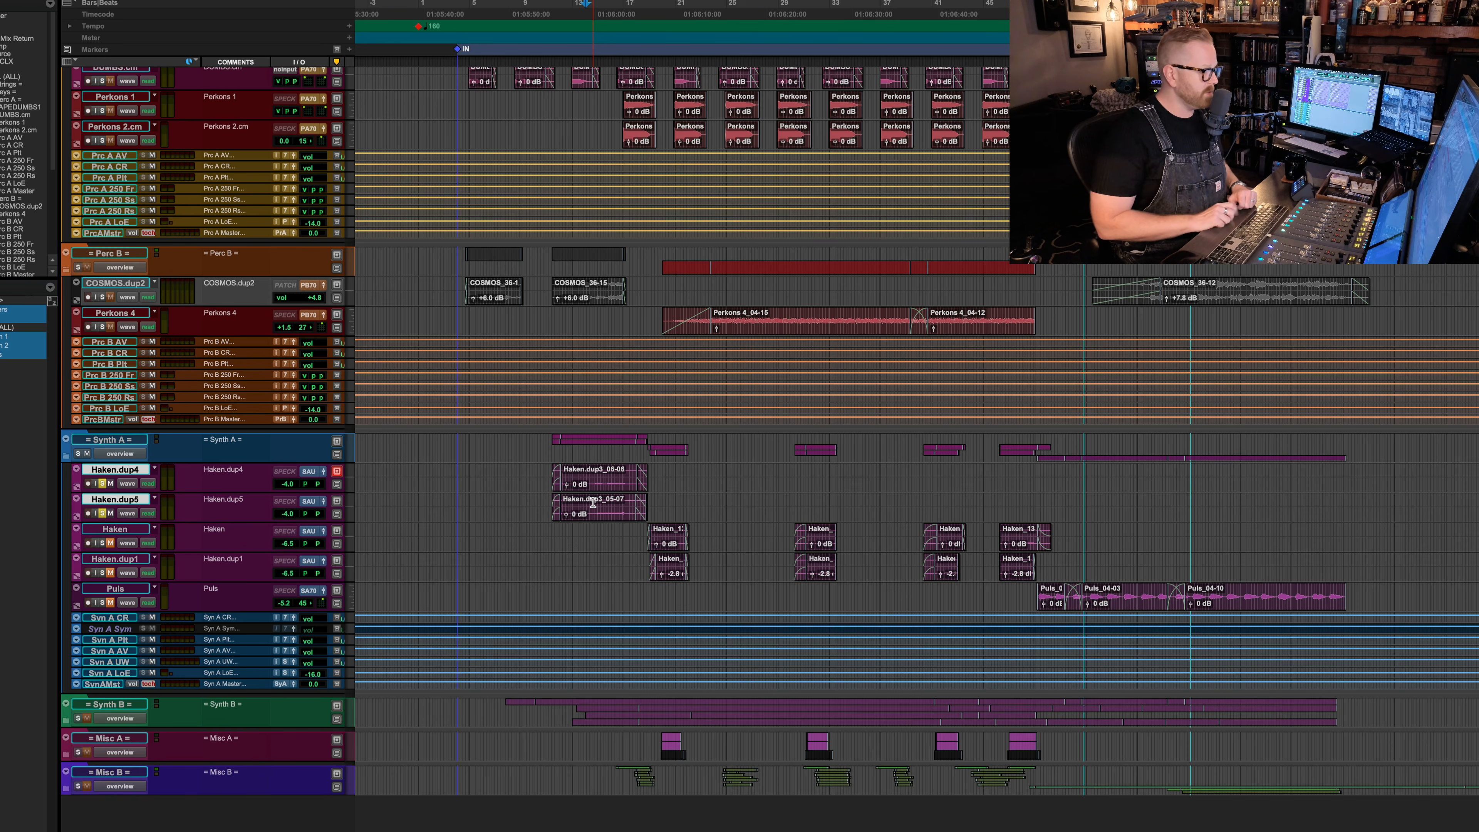
{"action": "key", "text": "space"}
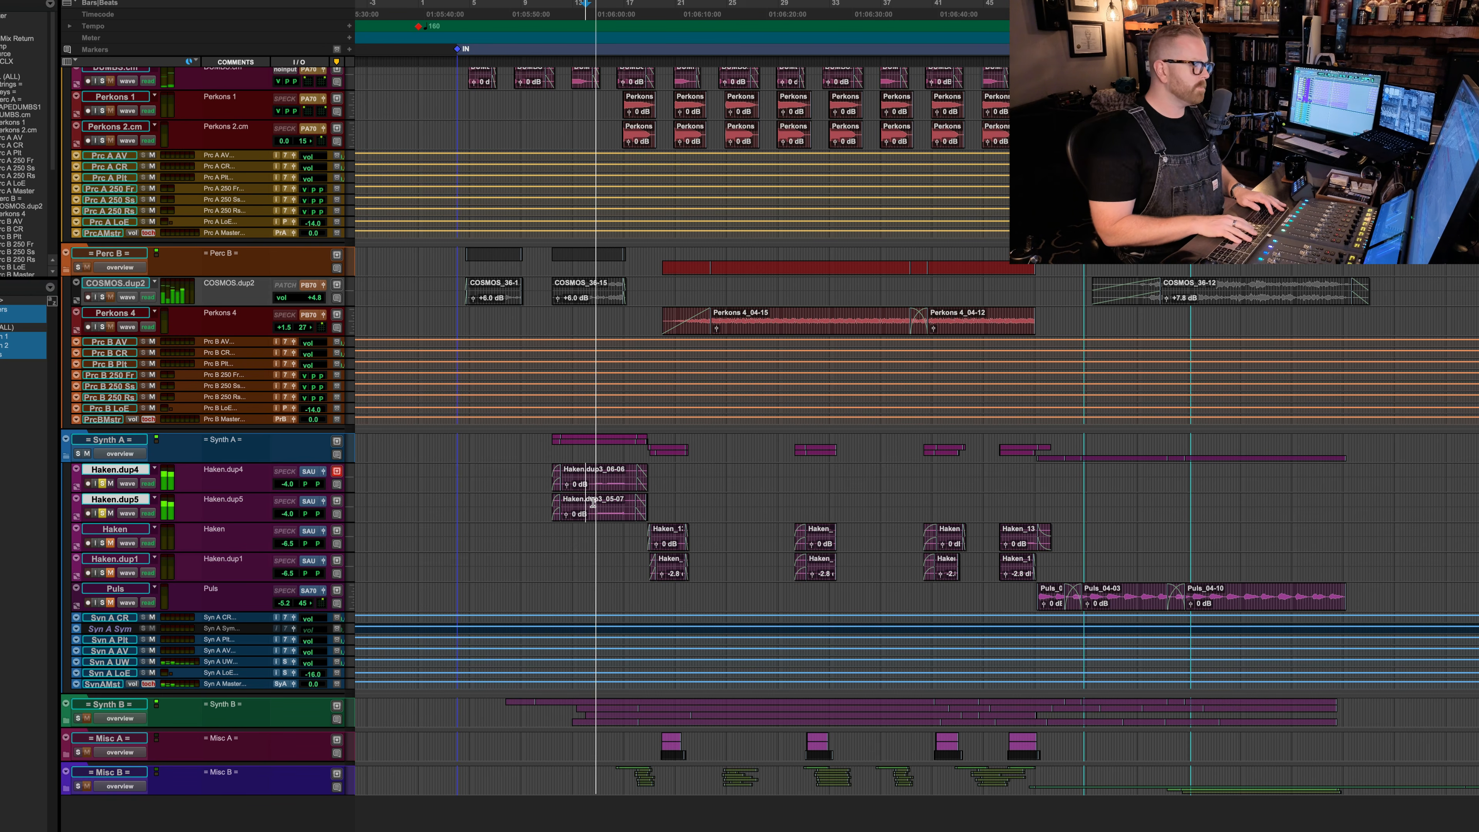
- Enable the bypassed Devil-Loc Deluxe on Haken.dup4 in the Mix window during playback, then stop playback and close the plug-in
{"action": "key", "text": "super+equal"}
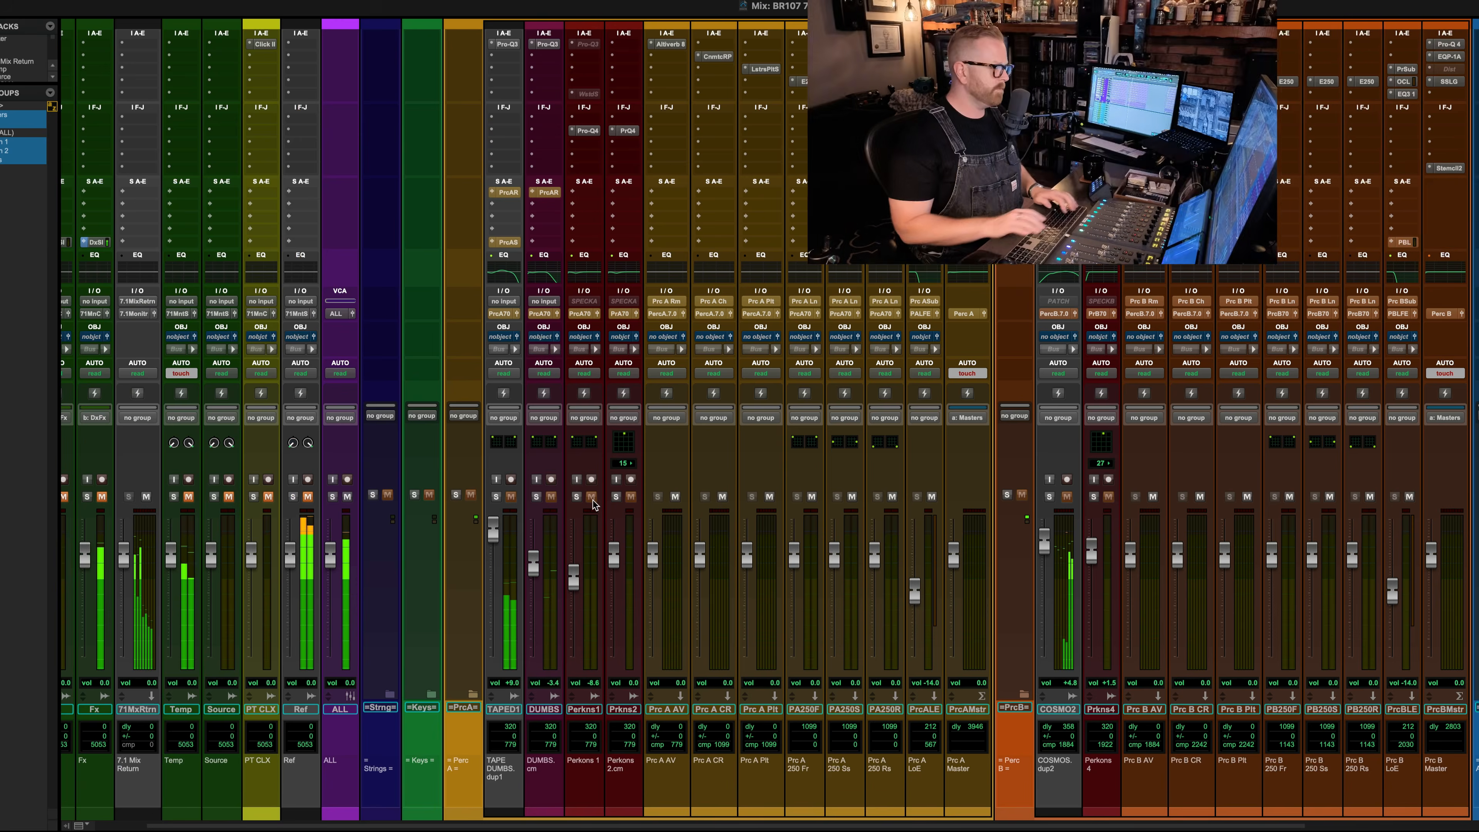
{"action": "scroll", "coordinate": [594, 503], "scroll_direction": "right", "scroll_amount": 10}
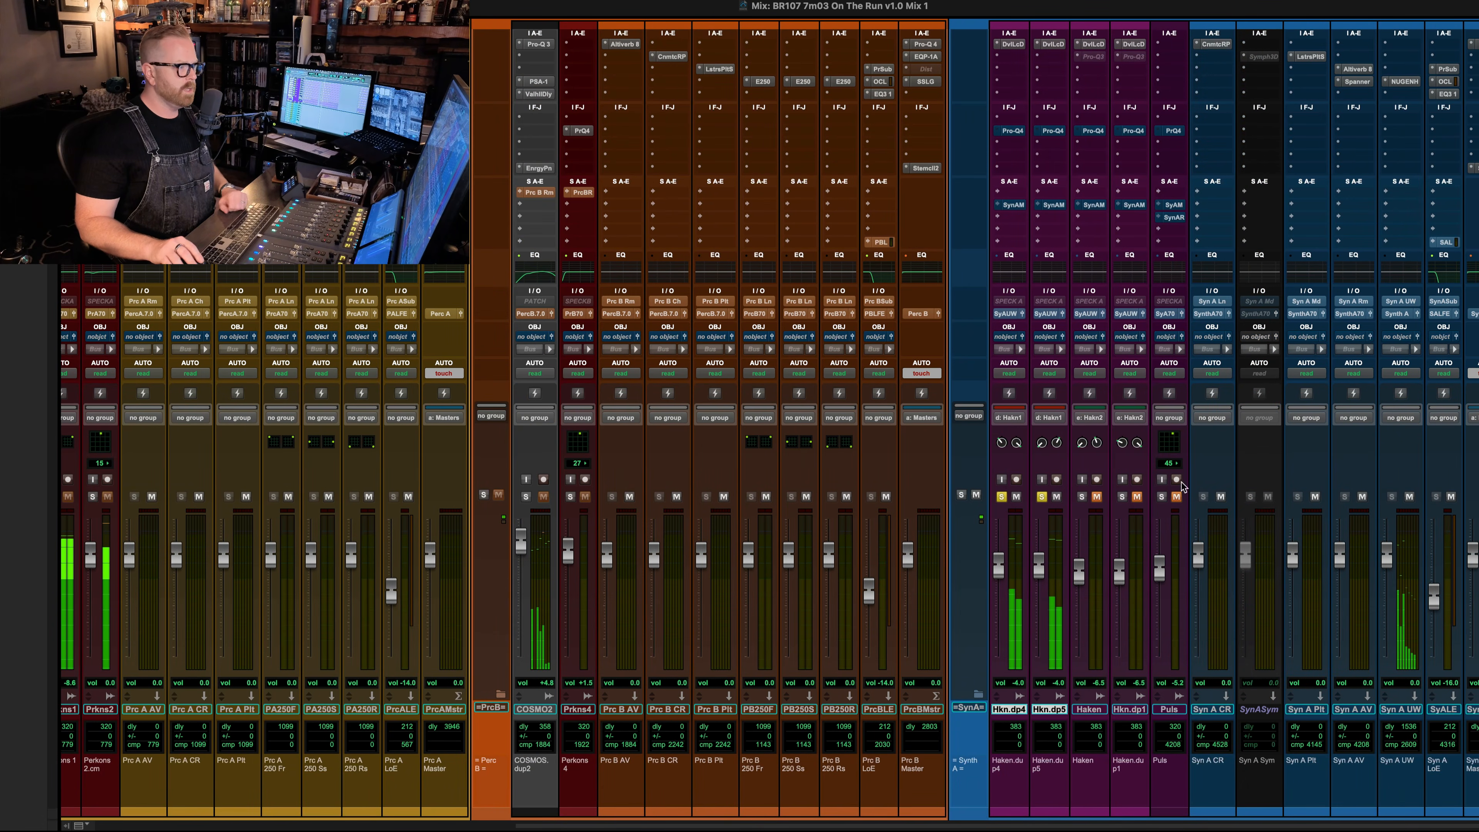
{"action": "left_click", "coordinate": [1013, 44]}
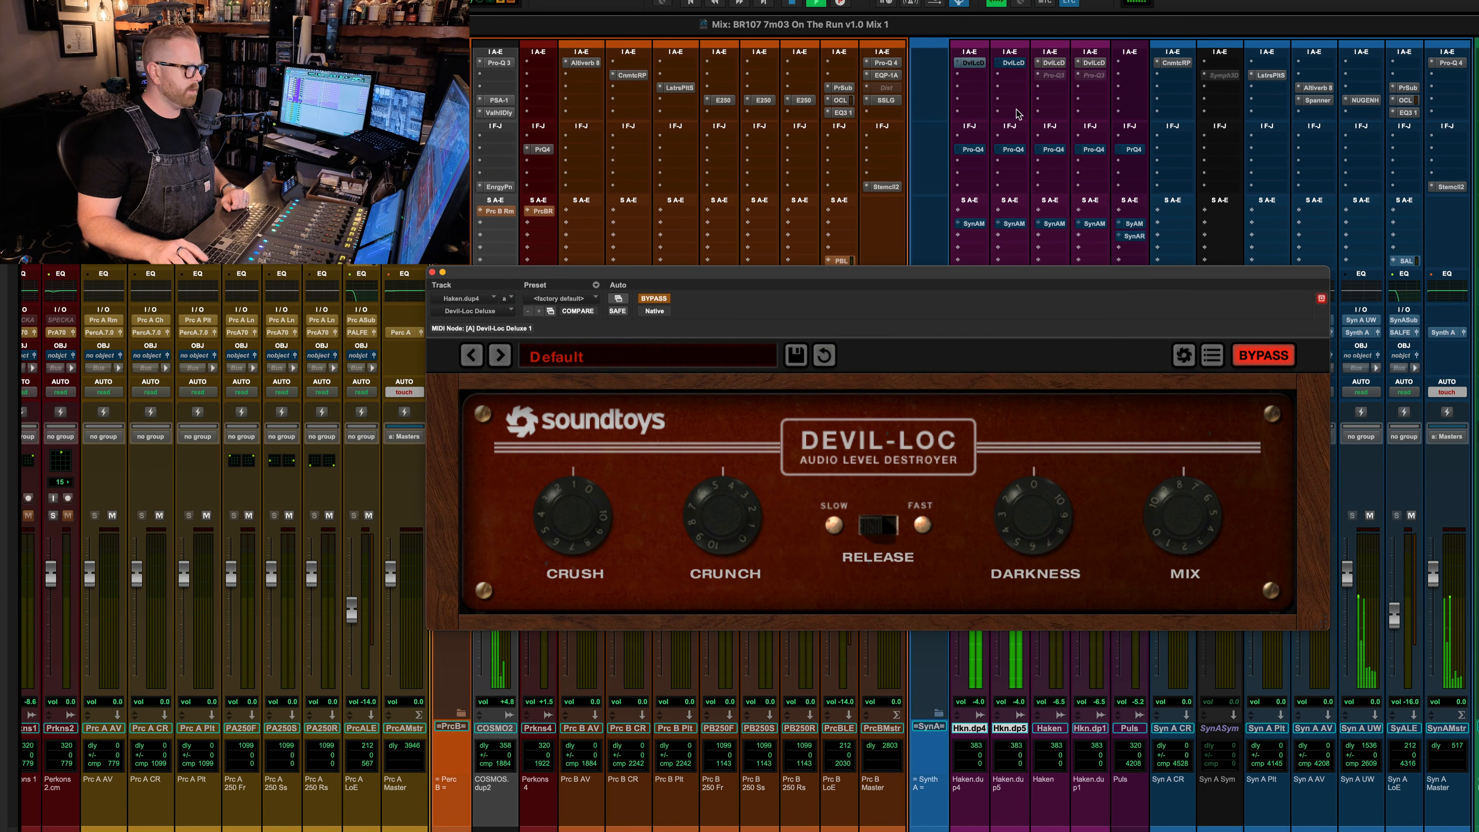
{"action": "left_click", "coordinate": [979, 62], "text": "super"}
{"action": "key", "text": "space"}
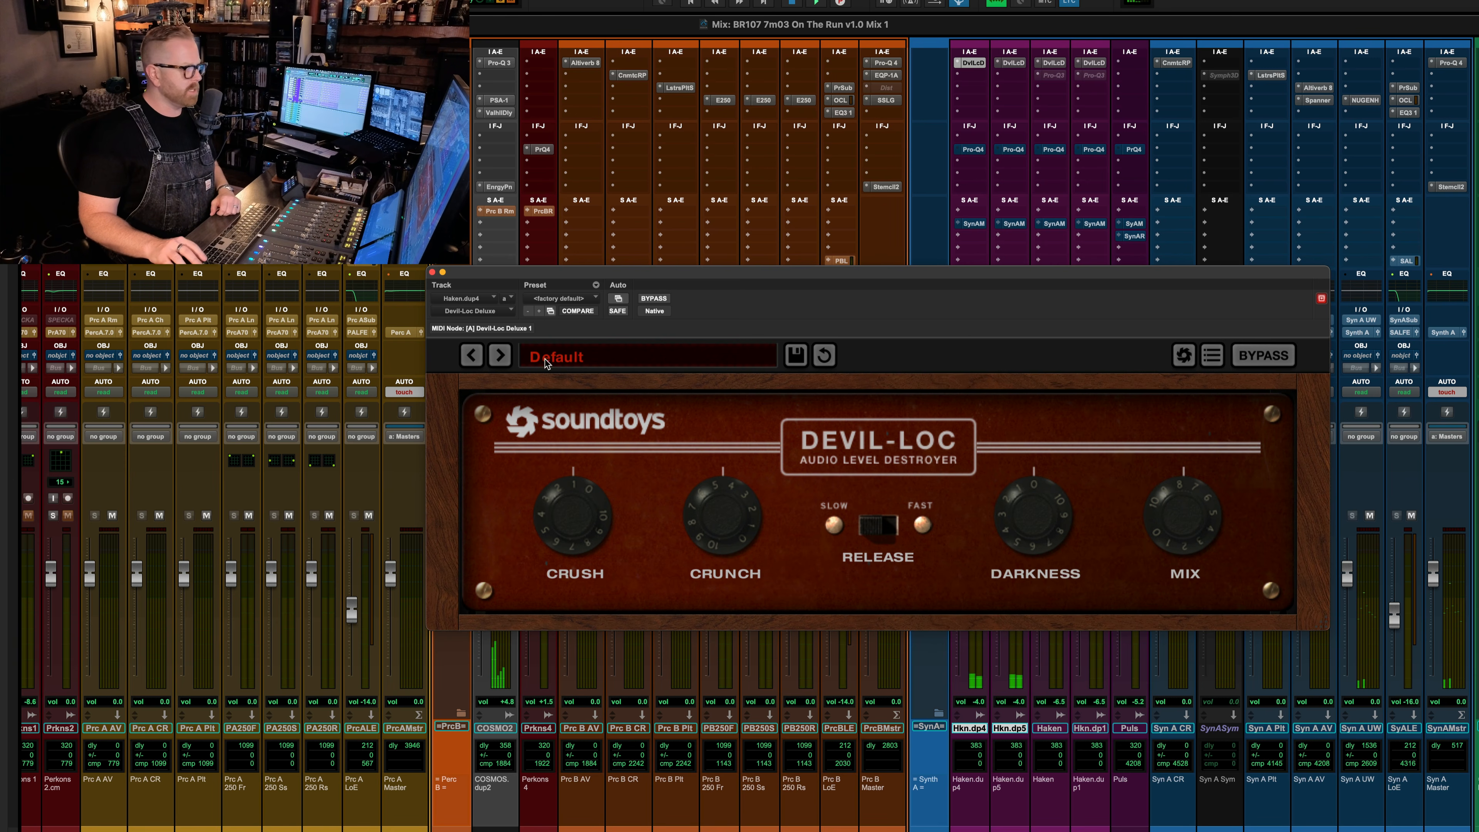
{"action": "left_click", "coordinate": [432, 273]}
- Open Pro-Q 4 on Haken.dup4, compare the EQ bypassed and active, leave it enabled, and close it
{"action": "left_click", "coordinate": [971, 150]}
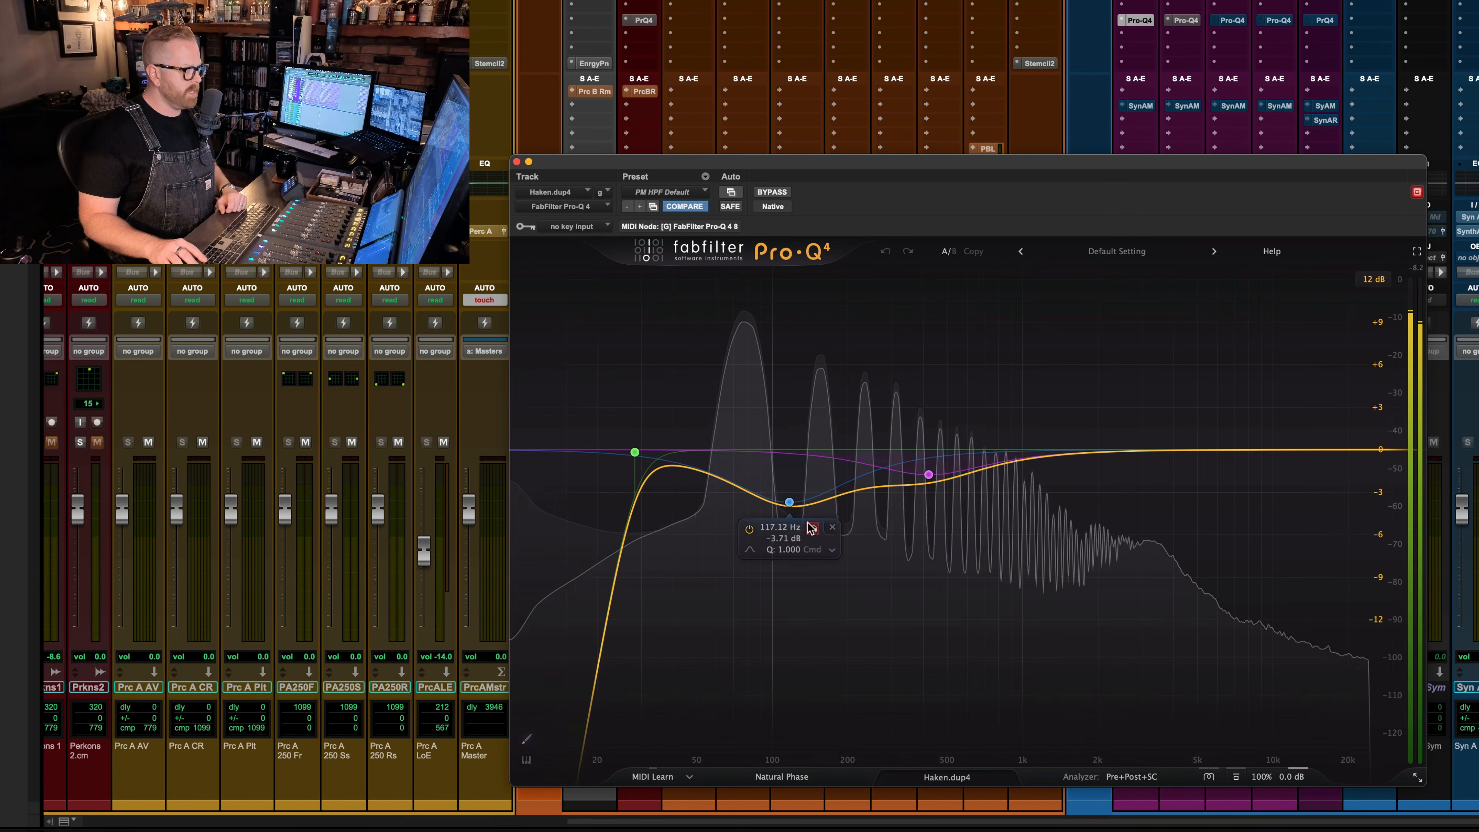
{"action": "left_click", "coordinate": [769, 194]}
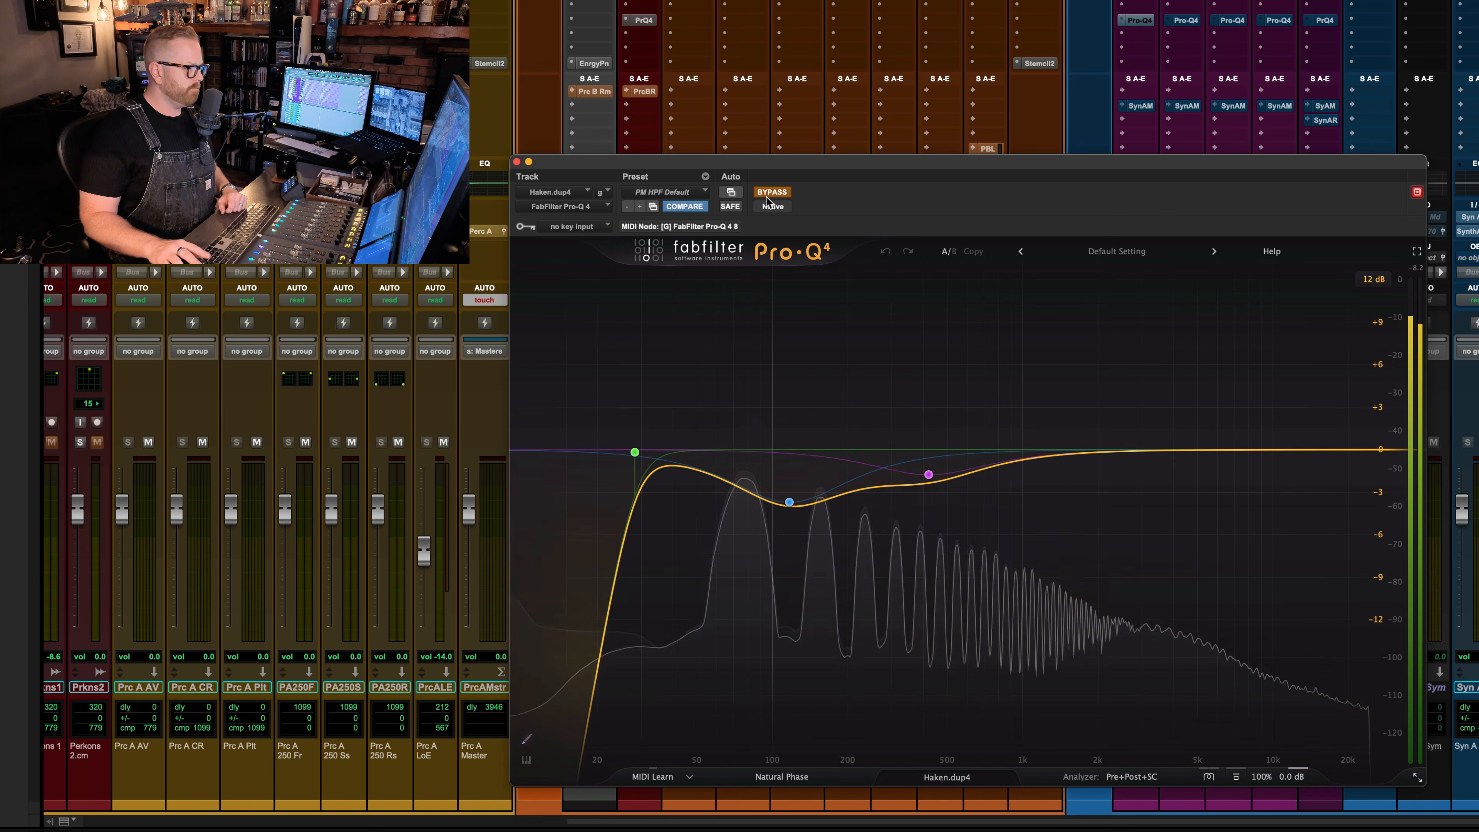
{"action": "left_click", "coordinate": [767, 197]}
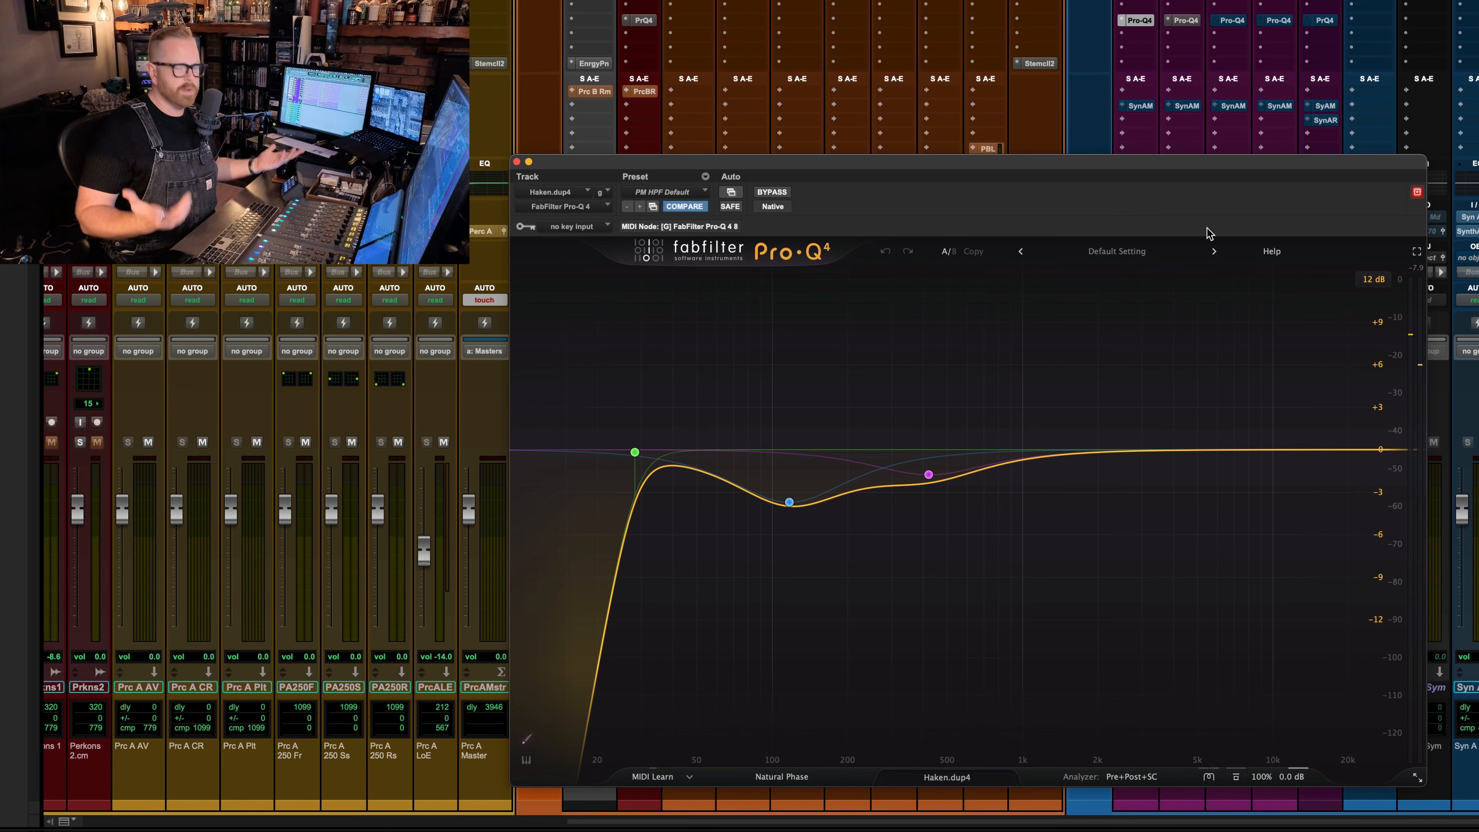
{"action": "left_click", "coordinate": [517, 161]}
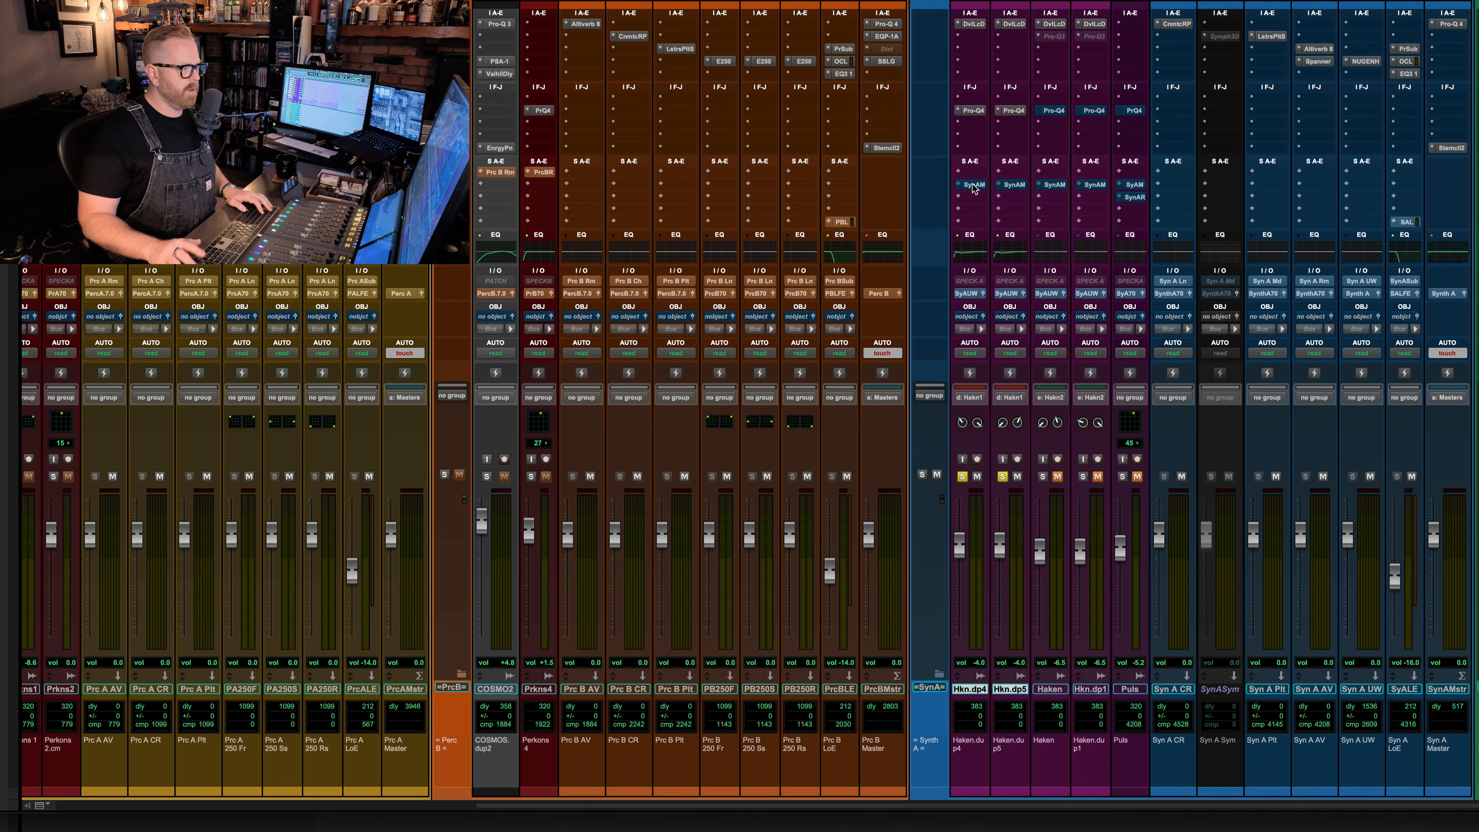
- Check the bus options and unmute the Syn A Md send on Haken.dup4, and examine Lustrous Plates Surround on Syn A Plt
{"action": "left_click", "coordinate": [972, 186]}
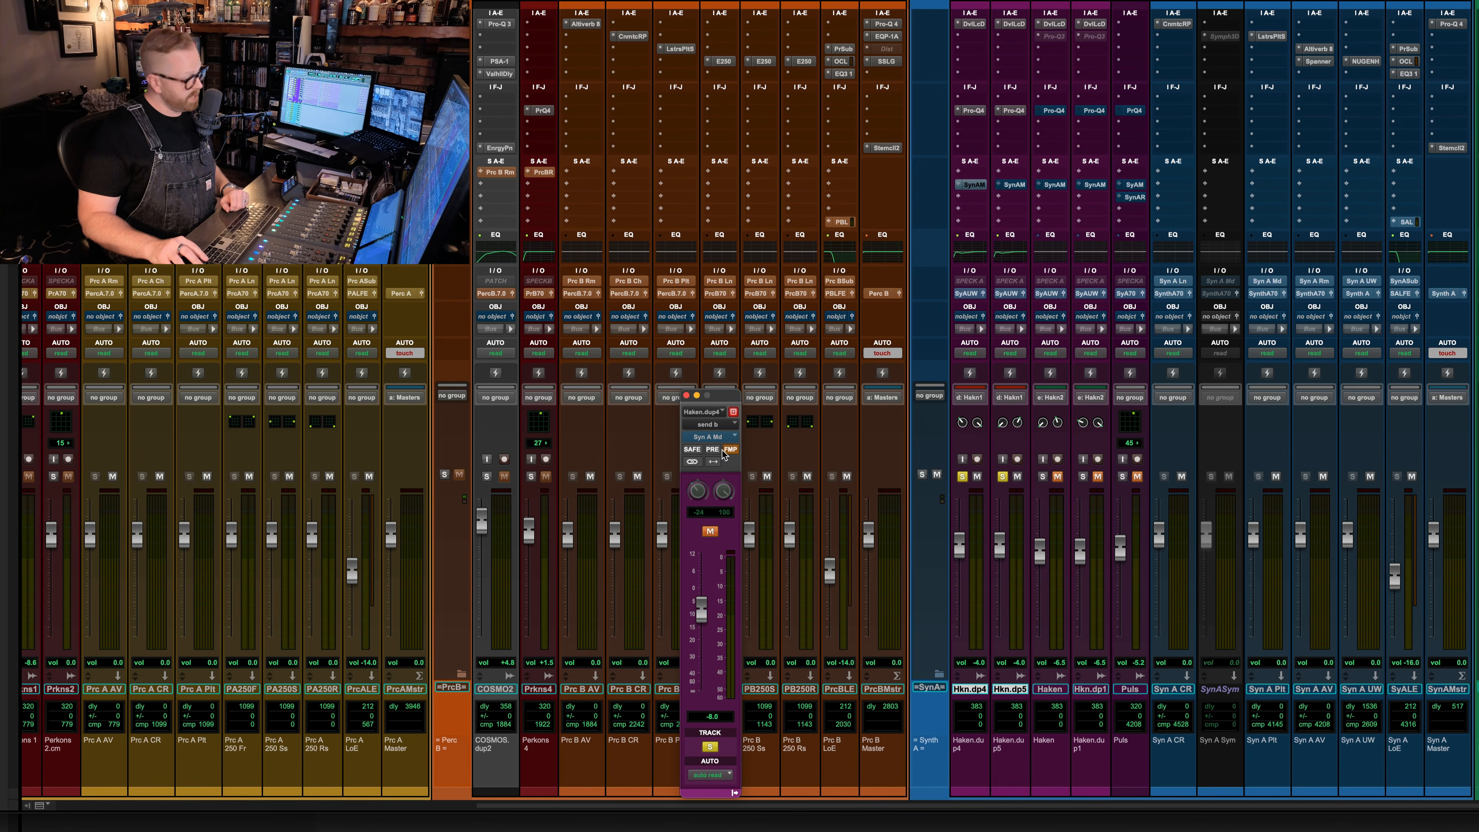
{"action": "left_click", "coordinate": [957, 186]}
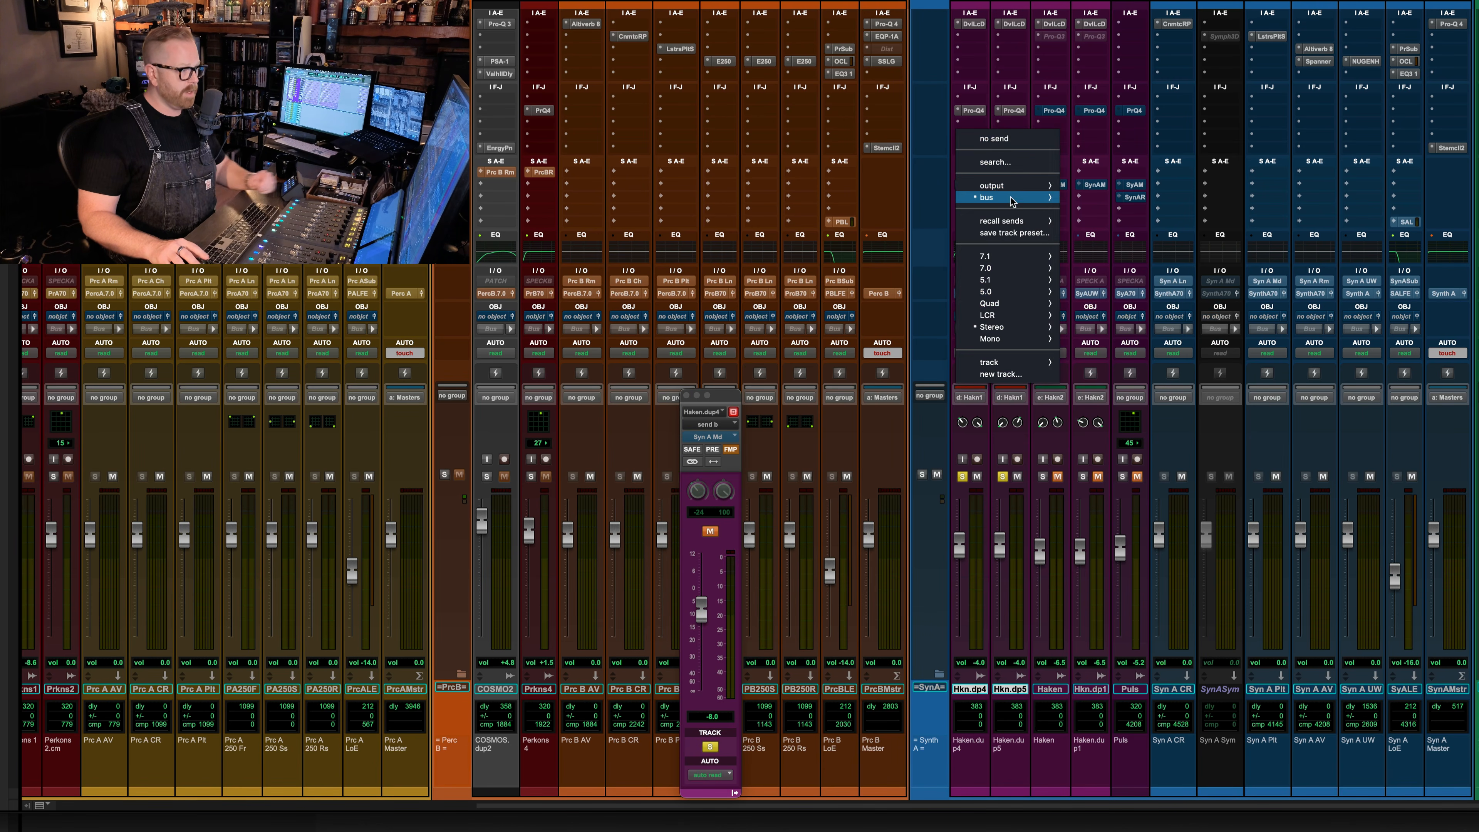
{"action": "mouse_move", "coordinate": [1029, 200]}
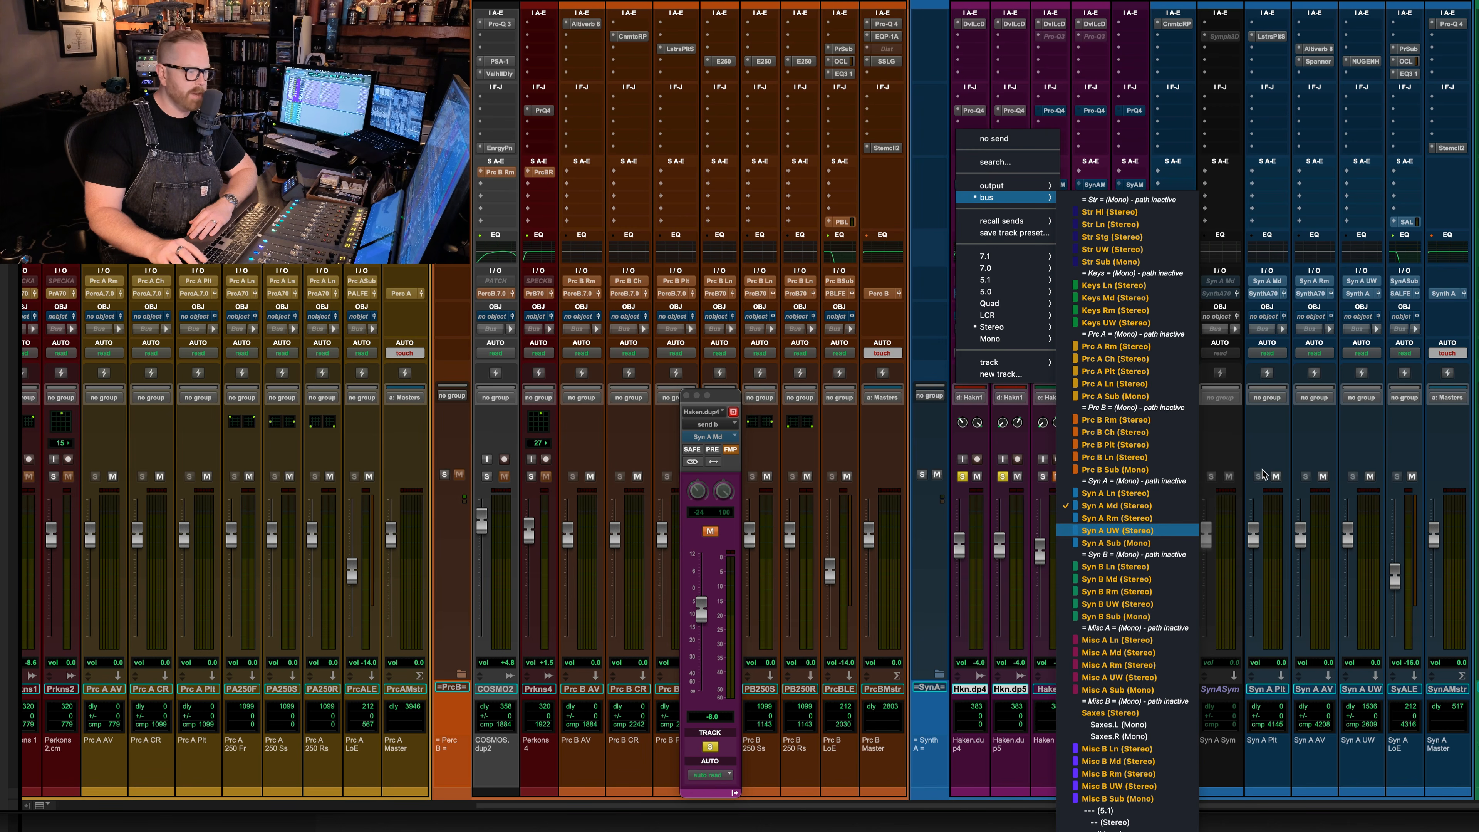
{"action": "left_click", "coordinate": [1115, 518]}
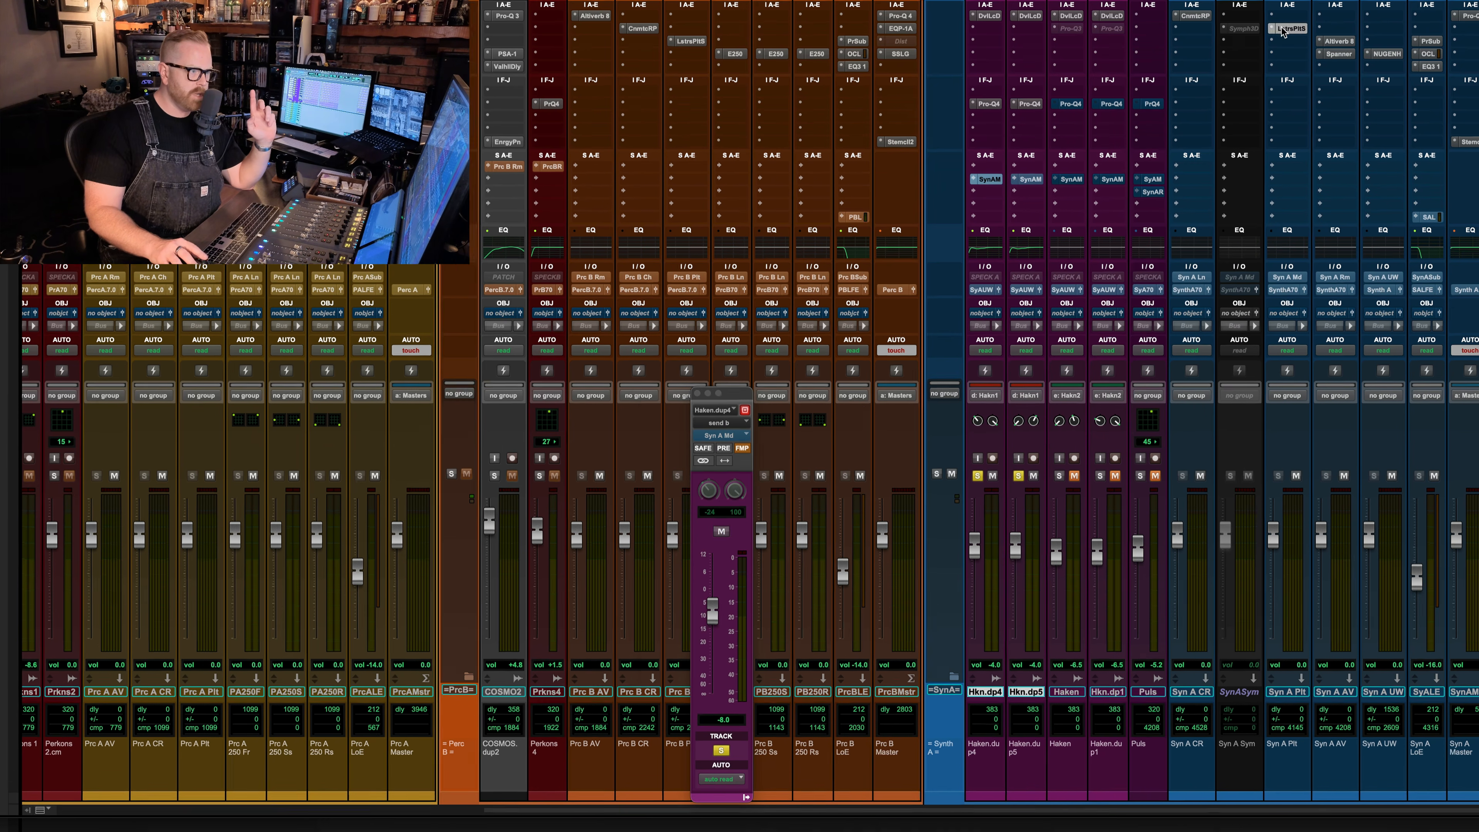
{"action": "left_click", "coordinate": [1282, 31]}
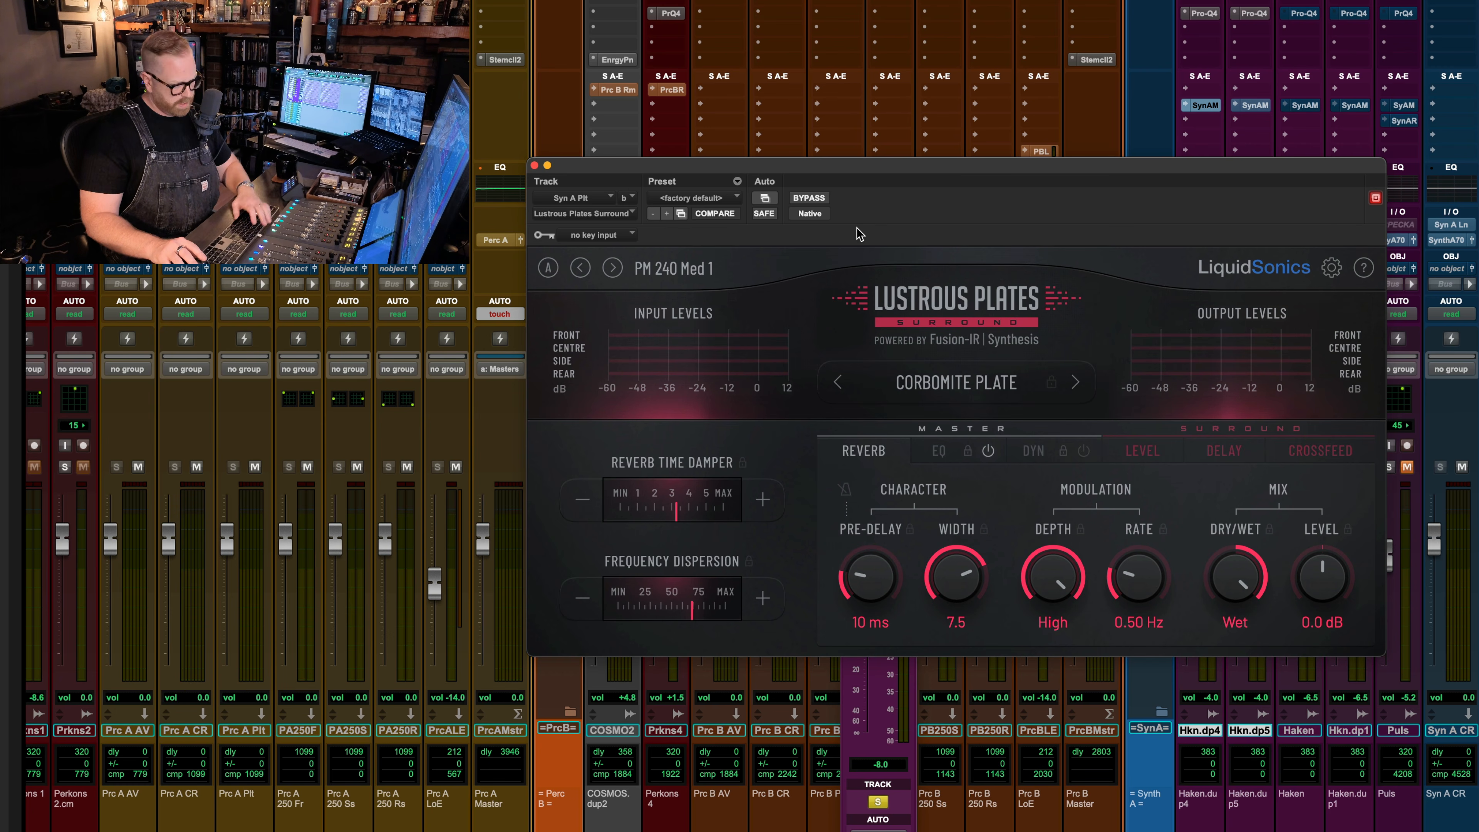
{"action": "left_click", "coordinate": [535, 166]}
- Play back from inside the Haken.dup4 and Haken.dup5 clips in the Edit window and return to the Mix window
{"action": "key", "text": "super+equal"}
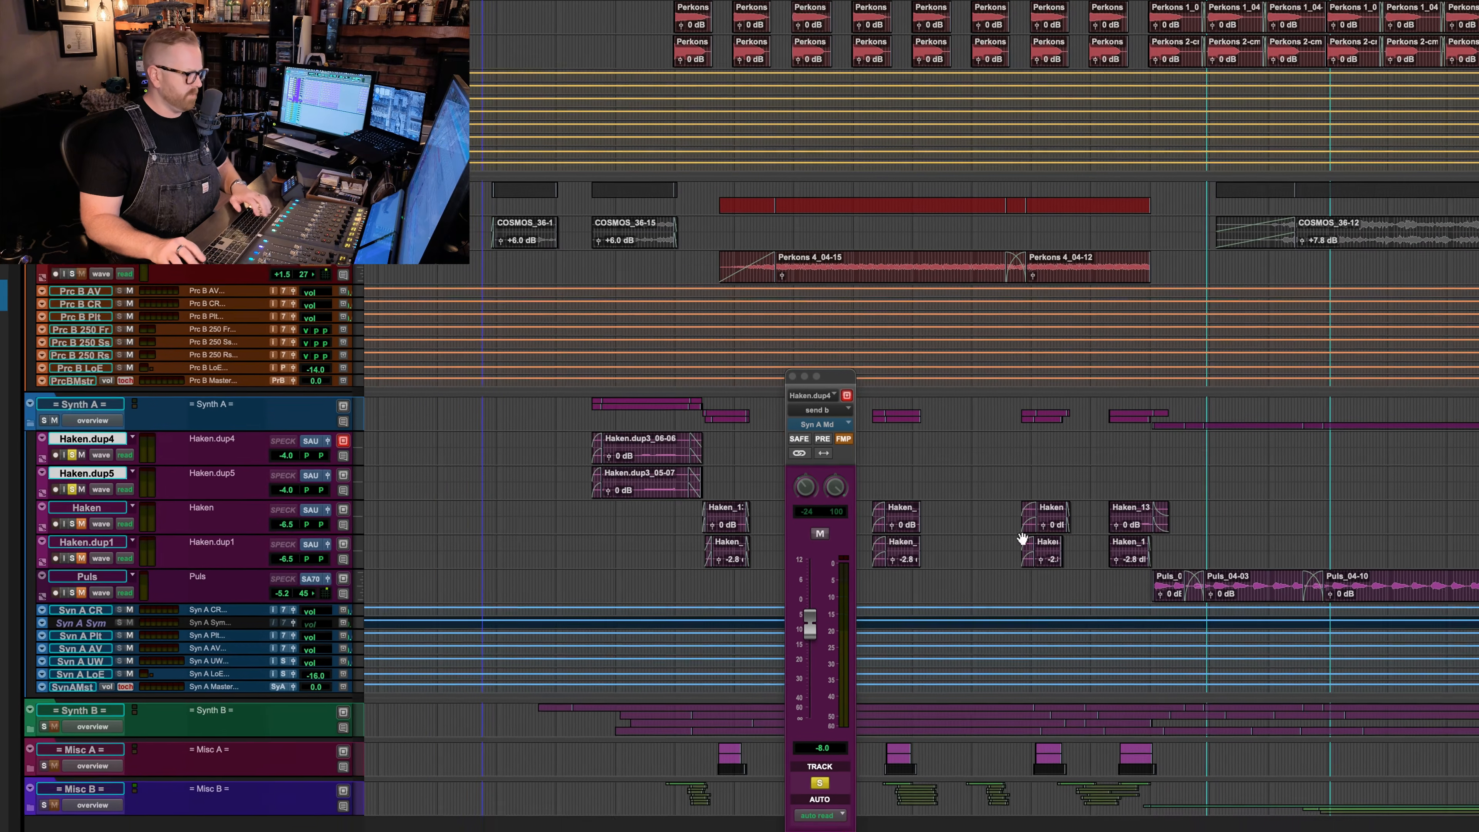
{"action": "left_click", "coordinate": [631, 474]}
{"action": "key", "text": "space"}
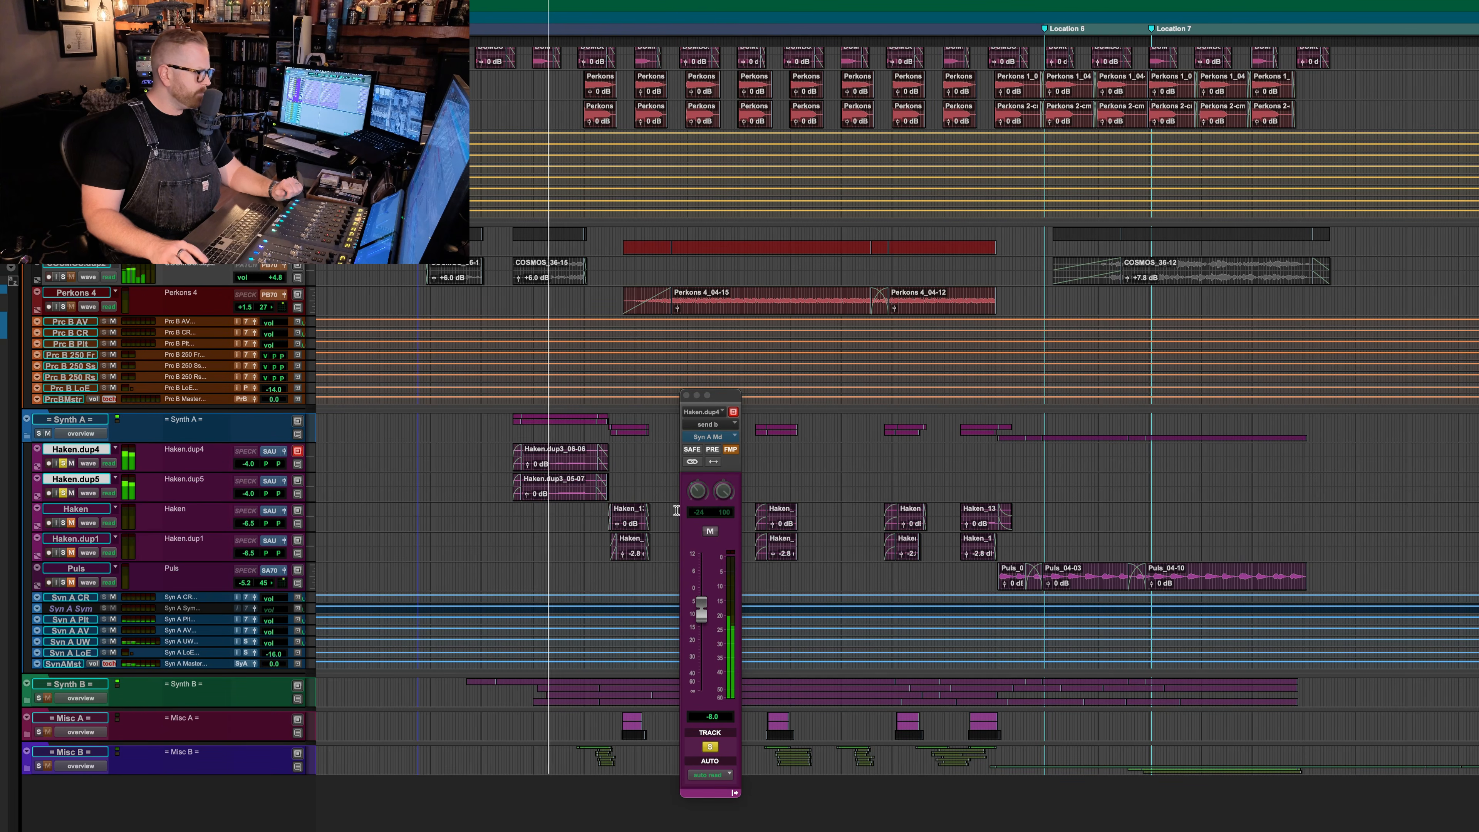
{"action": "key", "text": "super+equal"}
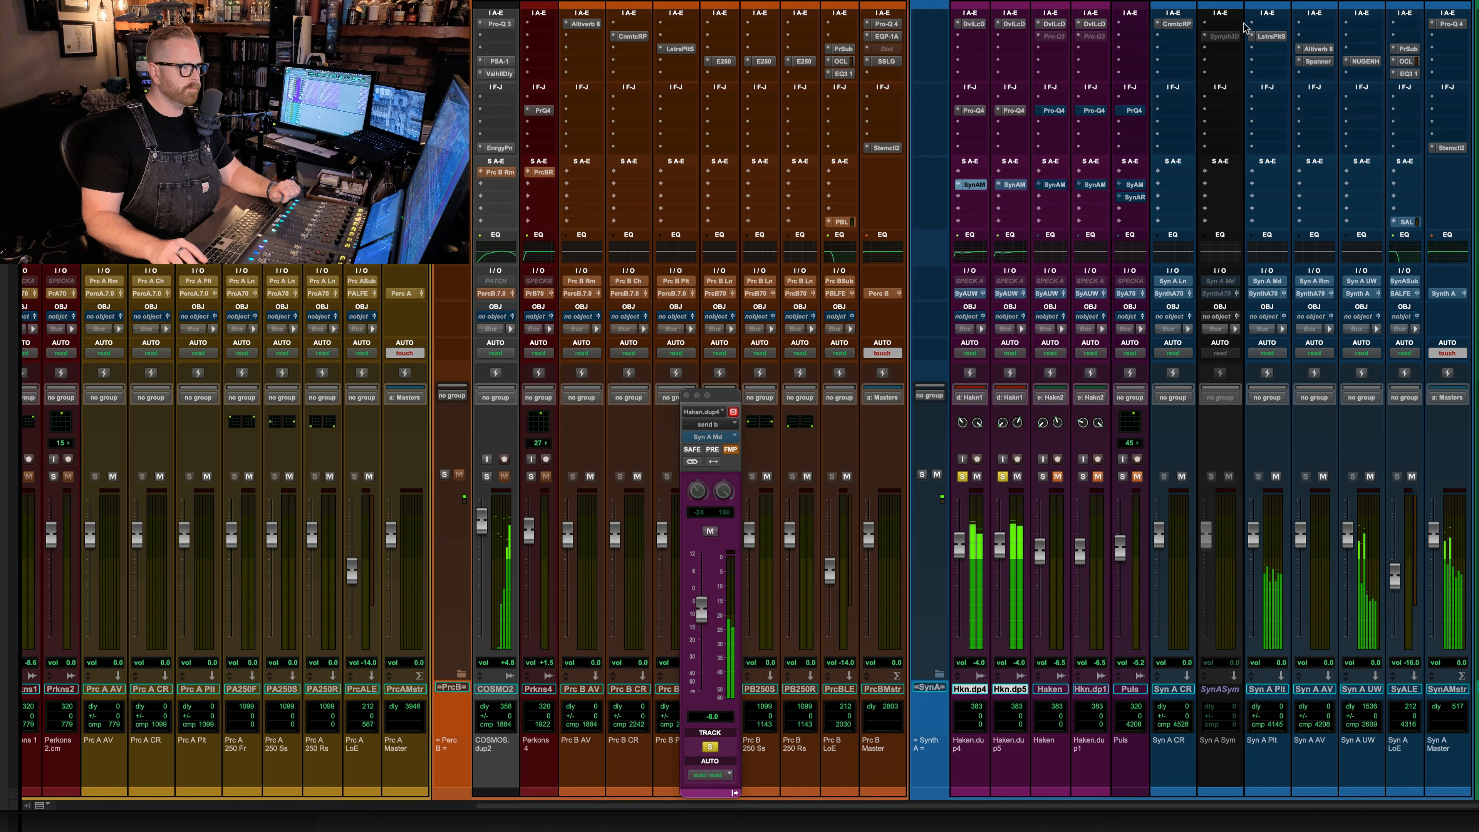
- Examine Lustrous Plates Surround on Syn A Plt during playback and NUGEN Halo Upmix on Syn A UW, closing each plug-in
{"action": "left_click", "coordinate": [1271, 36]}
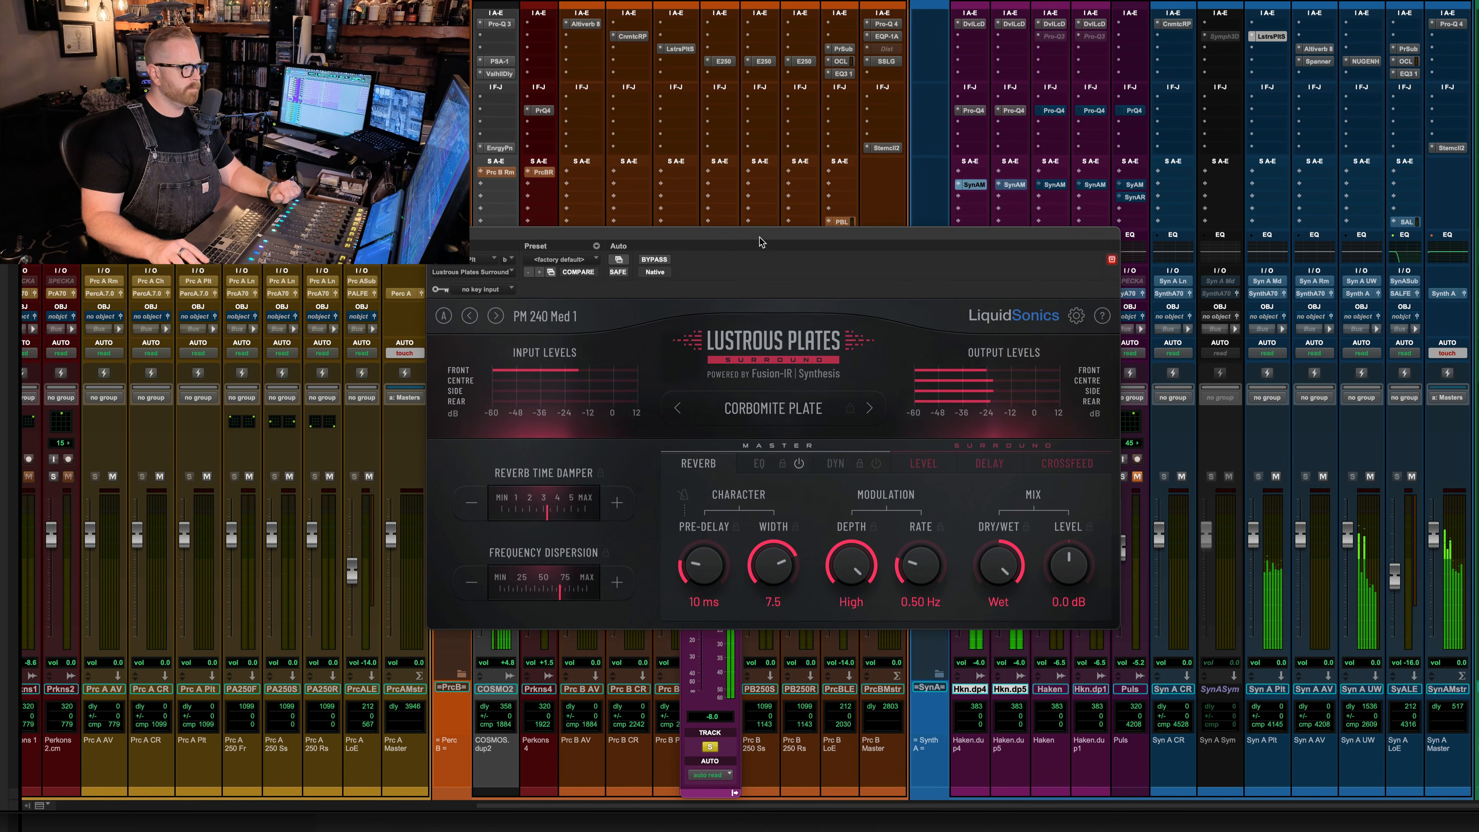
{"action": "left_click_drag", "start_coordinate": [745, 230], "coordinate": [559, 181]}
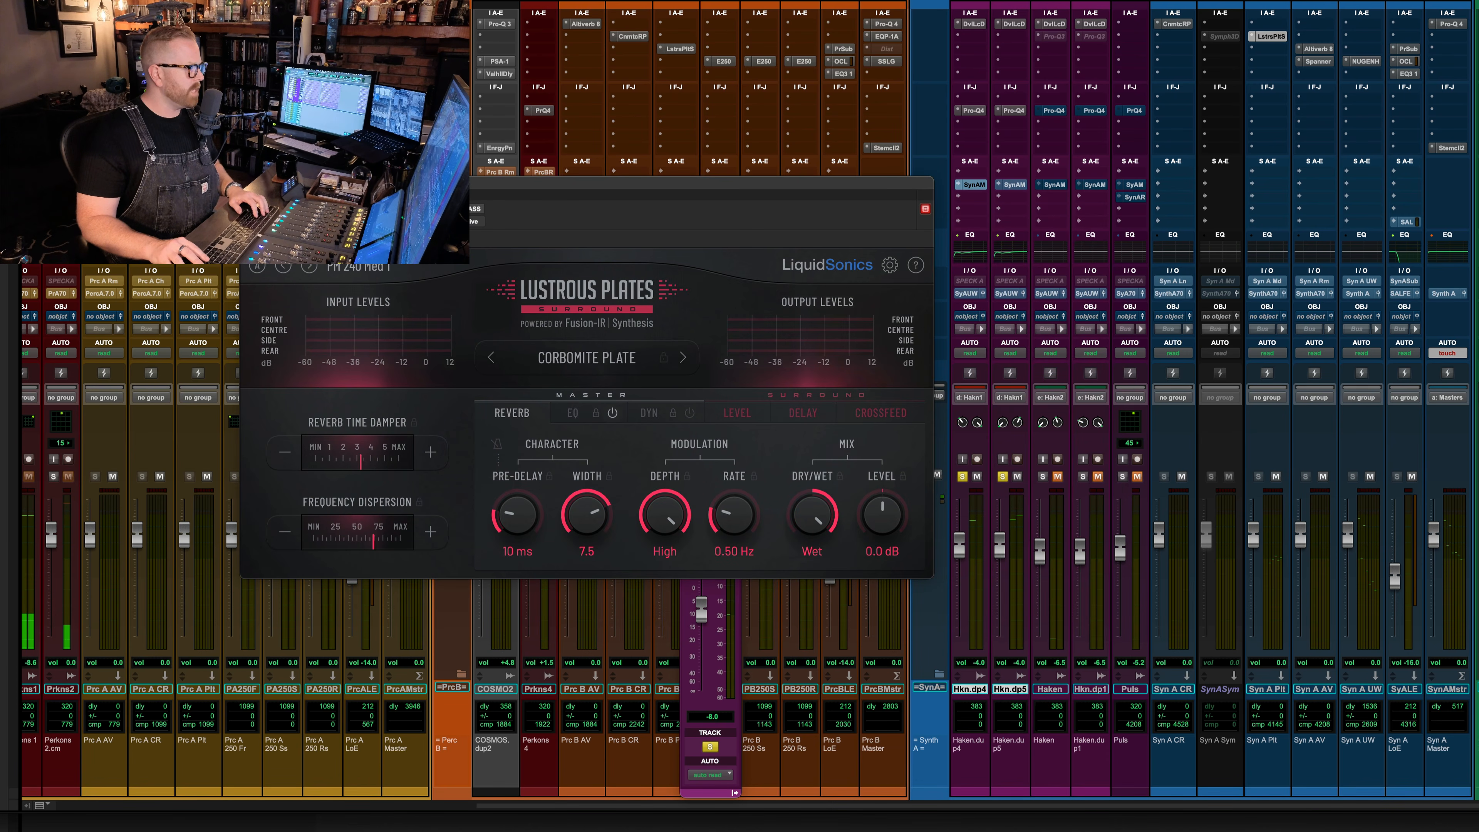
{"action": "key", "text": "super+w"}
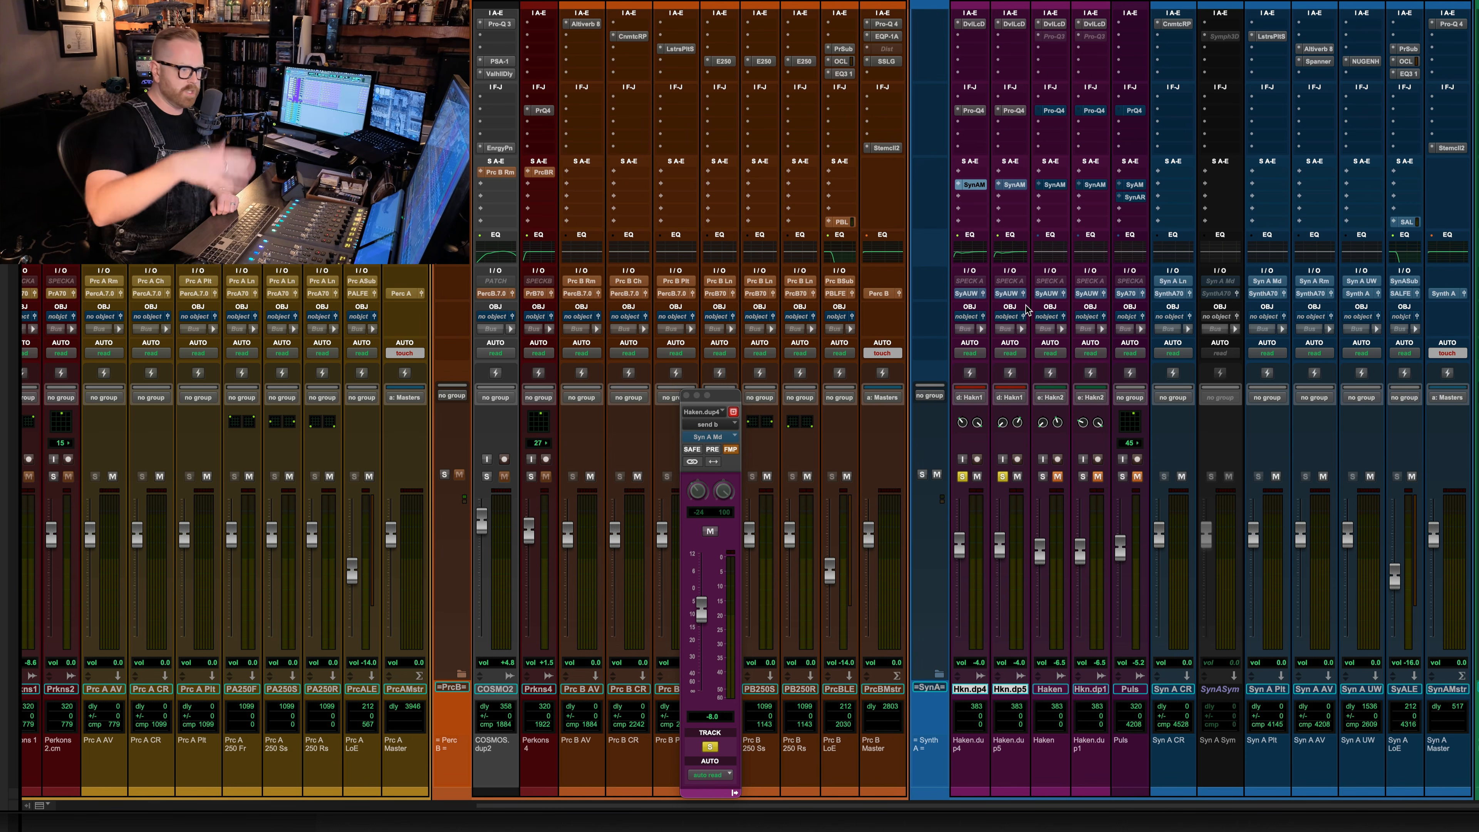
{"action": "left_click", "coordinate": [1364, 61]}
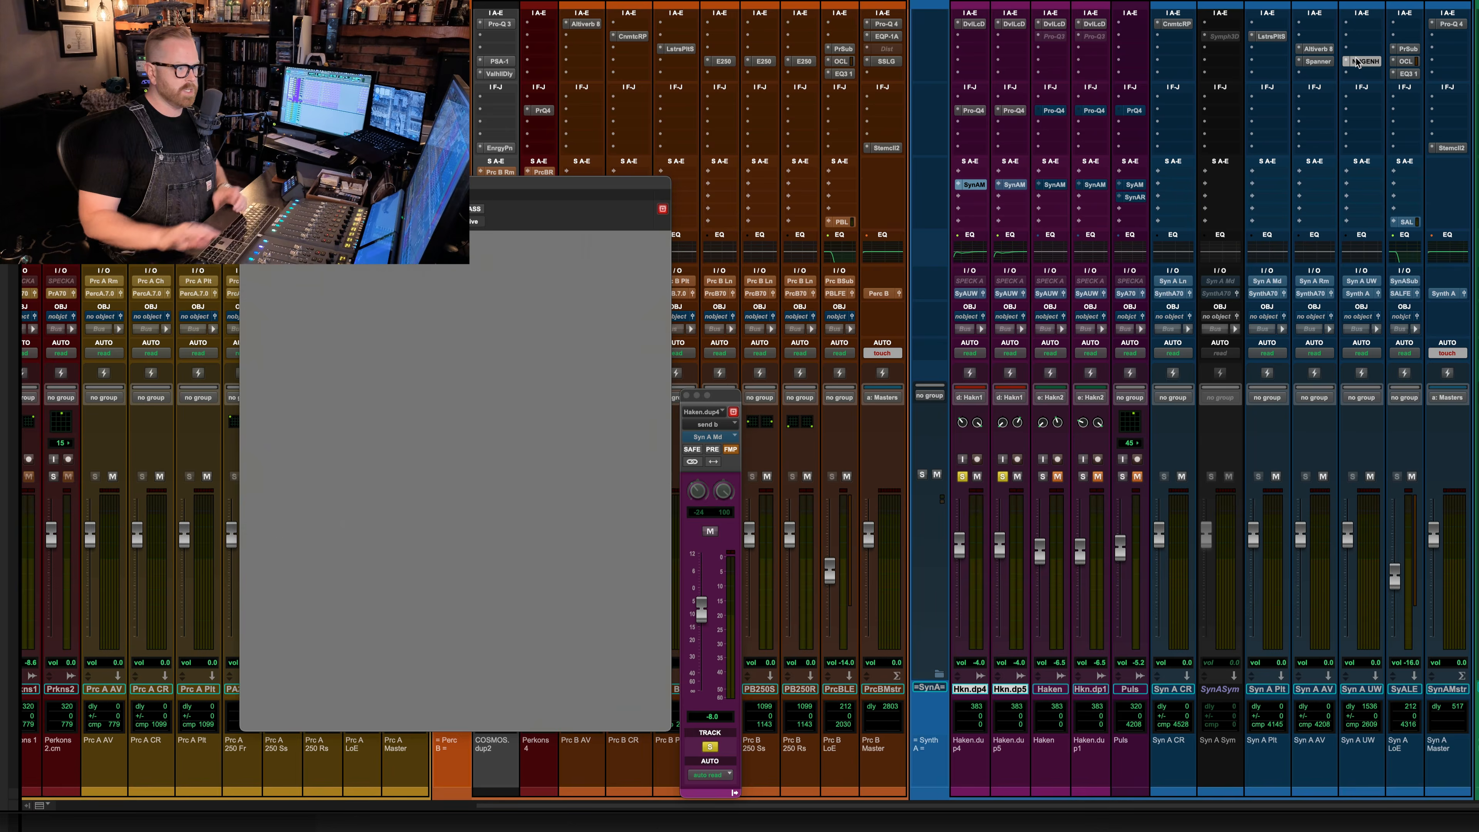
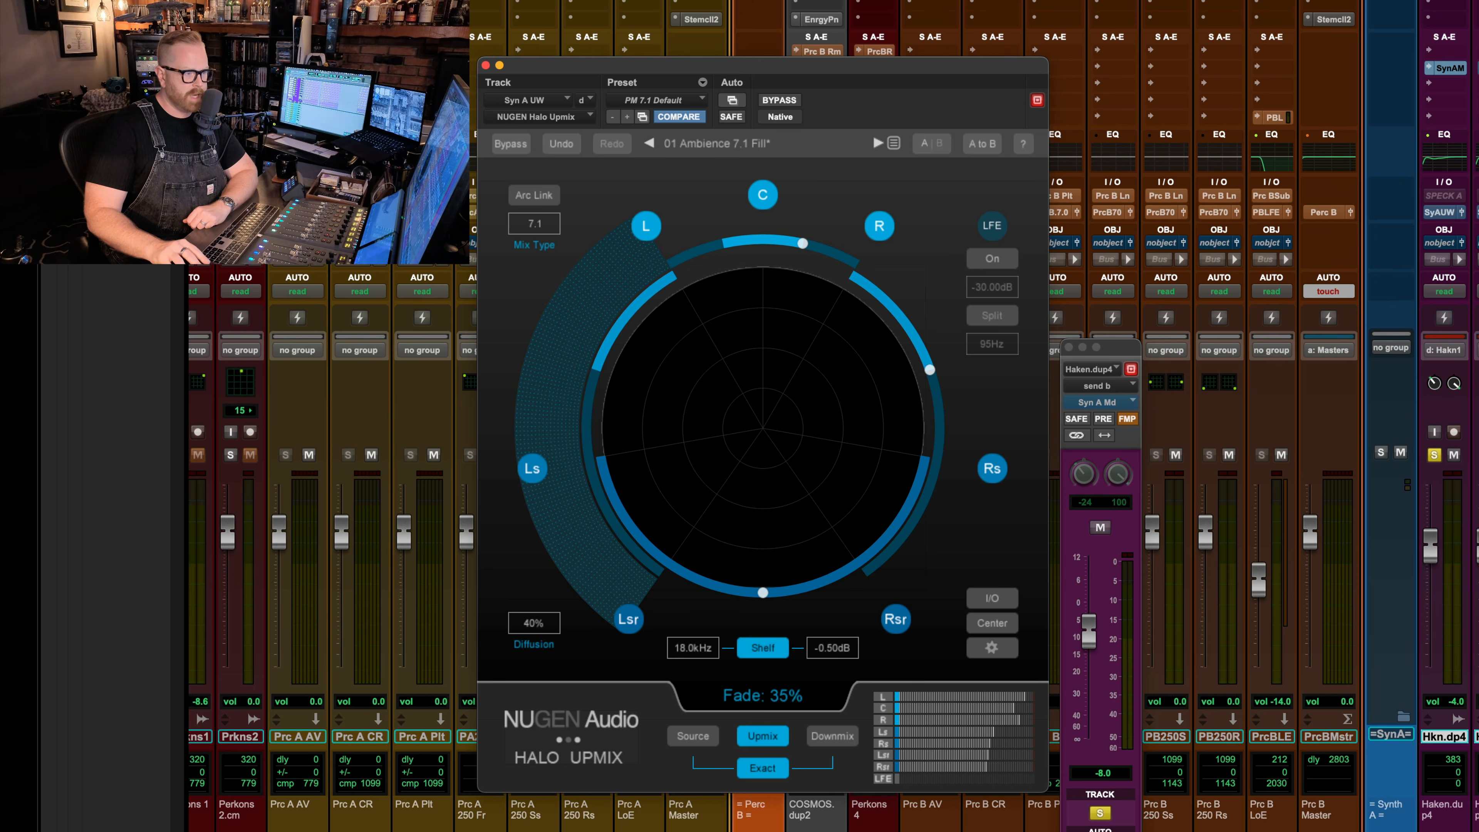
{"action": "left_click", "coordinate": [485, 65]}
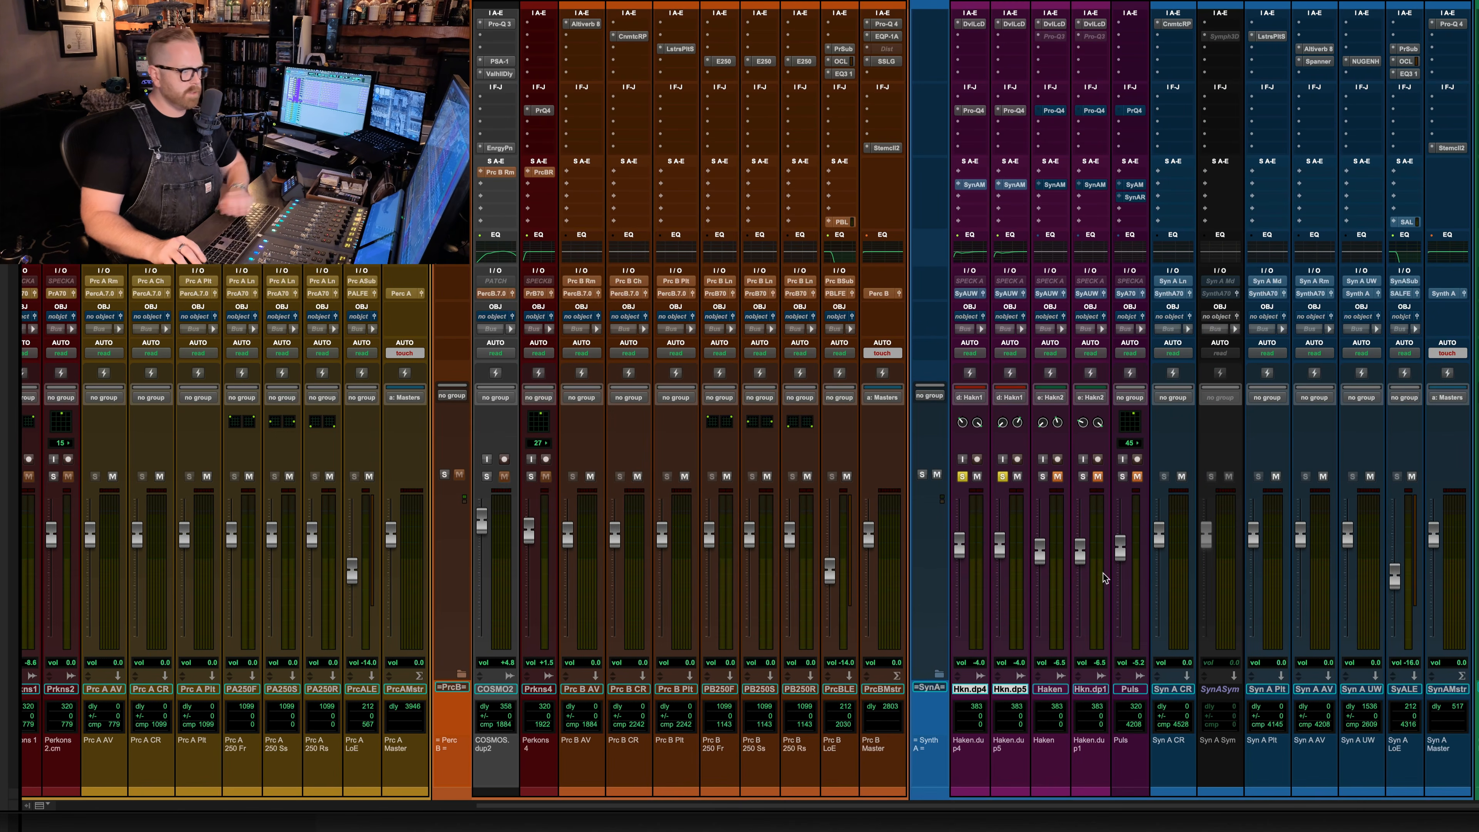
- Place the playback start at the first Haken and Haken.dup1 clips, unmute and solo both tracks, and play them
{"action": "key", "text": "super+equal"}
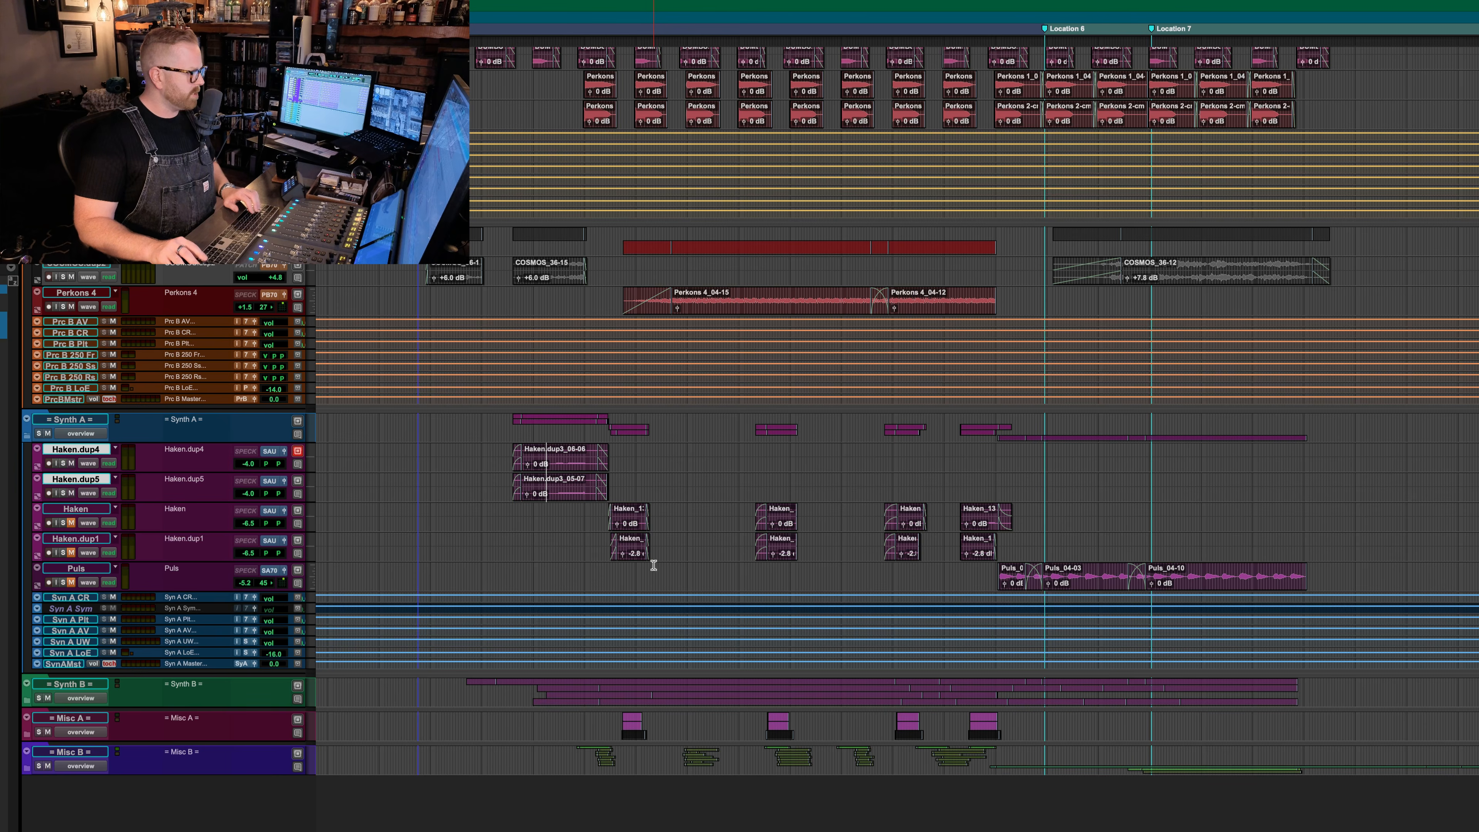
{"action": "left_click", "coordinate": [597, 511]}
{"action": "key", "text": "Tab"}
{"action": "key", "text": "shift+m"}
{"action": "key", "text": "shift+s"}
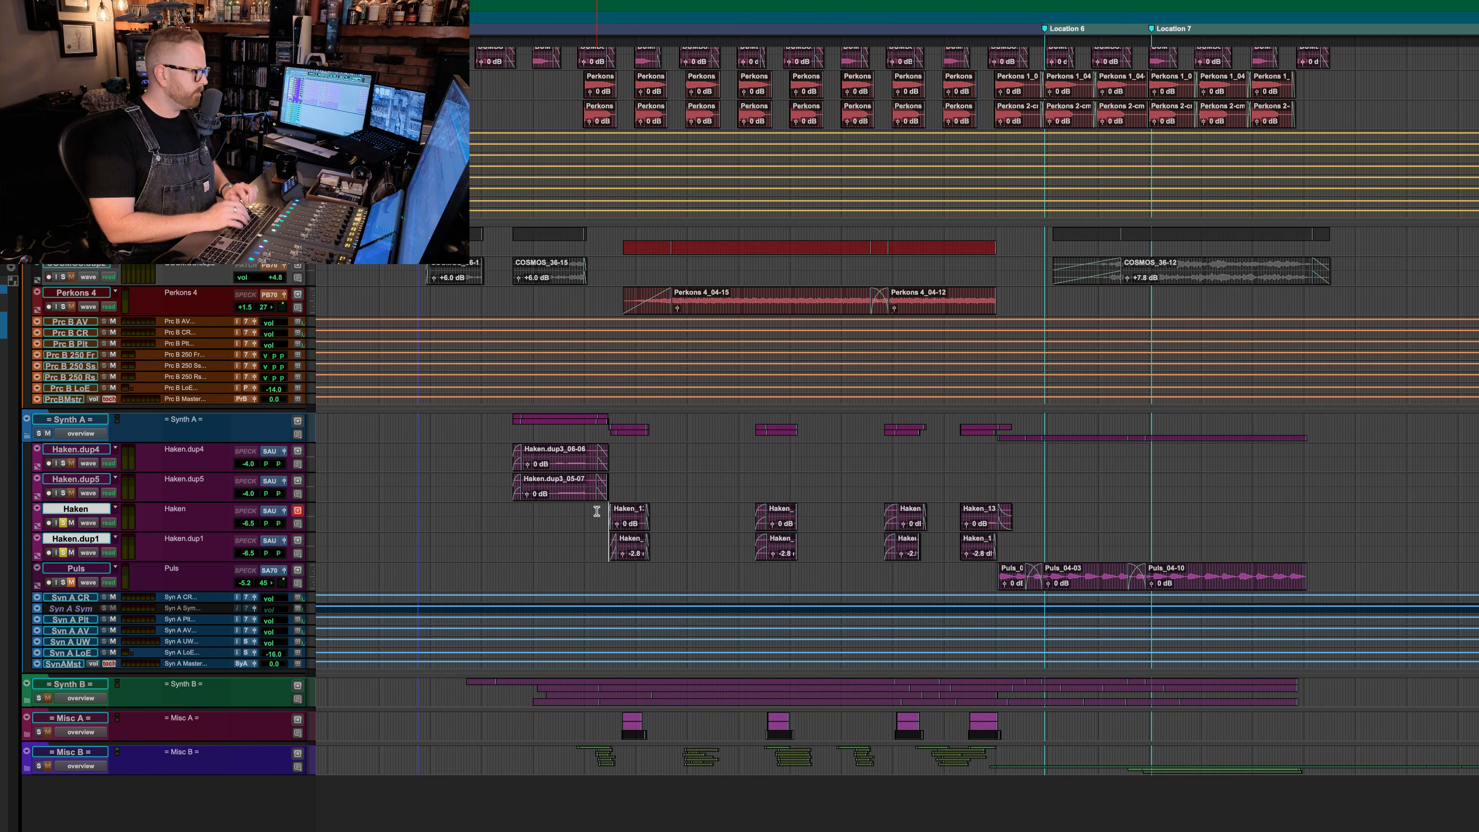
{"action": "key", "text": "space"}
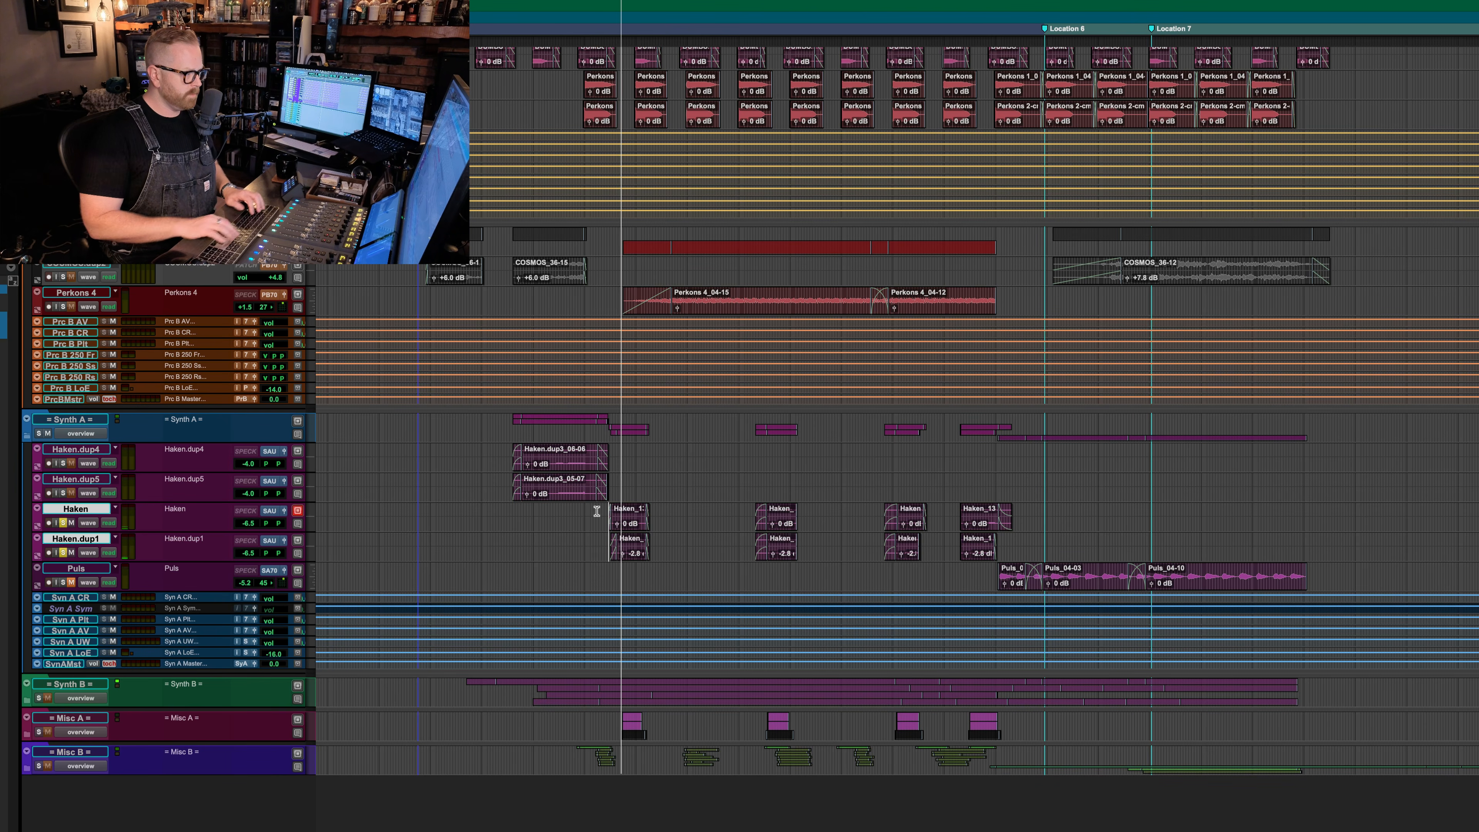
- Examine Devil-Loc Deluxe on the Haken.dup5 and Haken tracks in the Mix window and close the plug-in
{"action": "key", "text": "super+equal"}
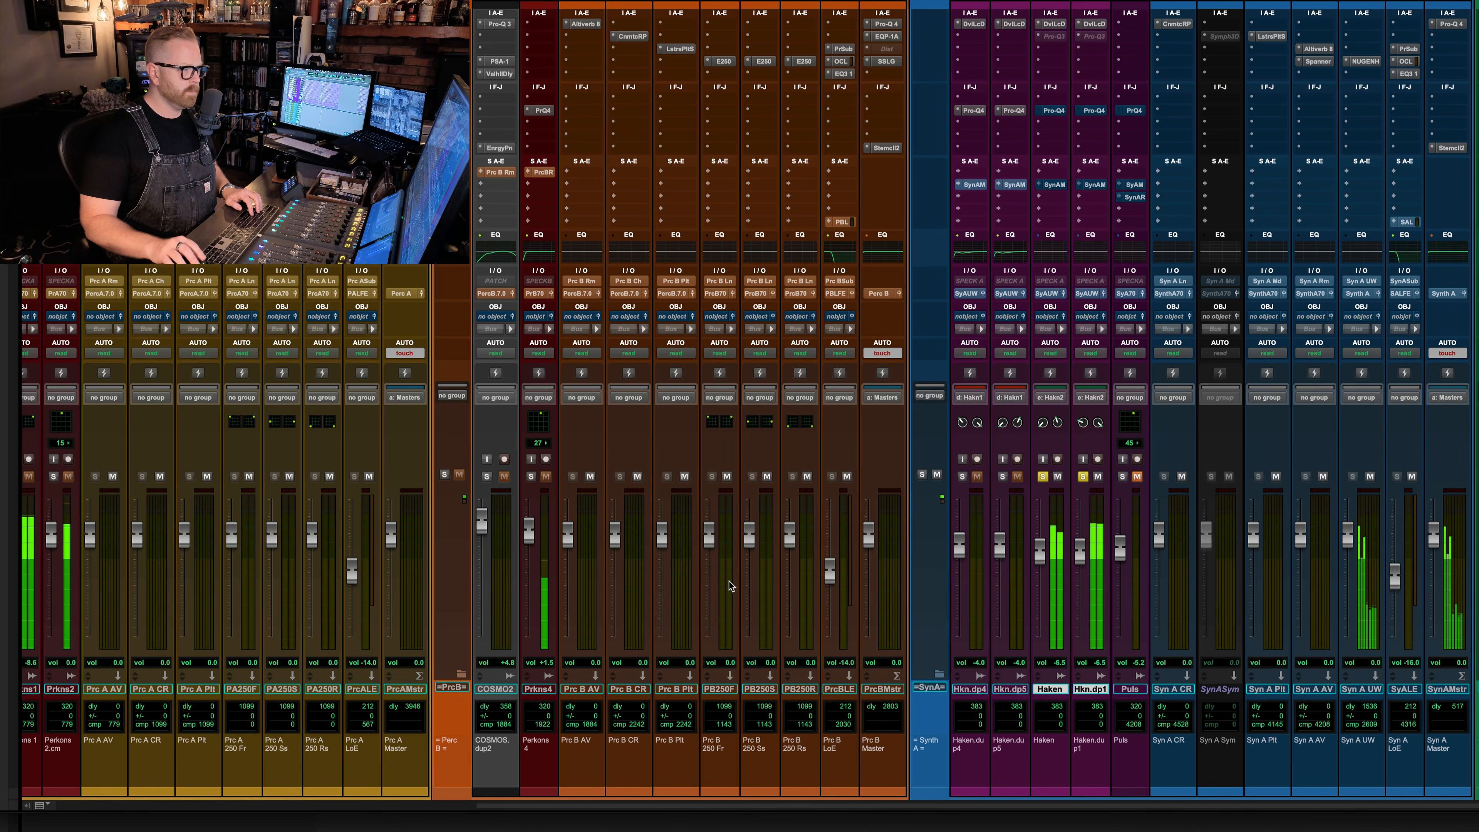
{"action": "left_click", "coordinate": [1057, 24]}
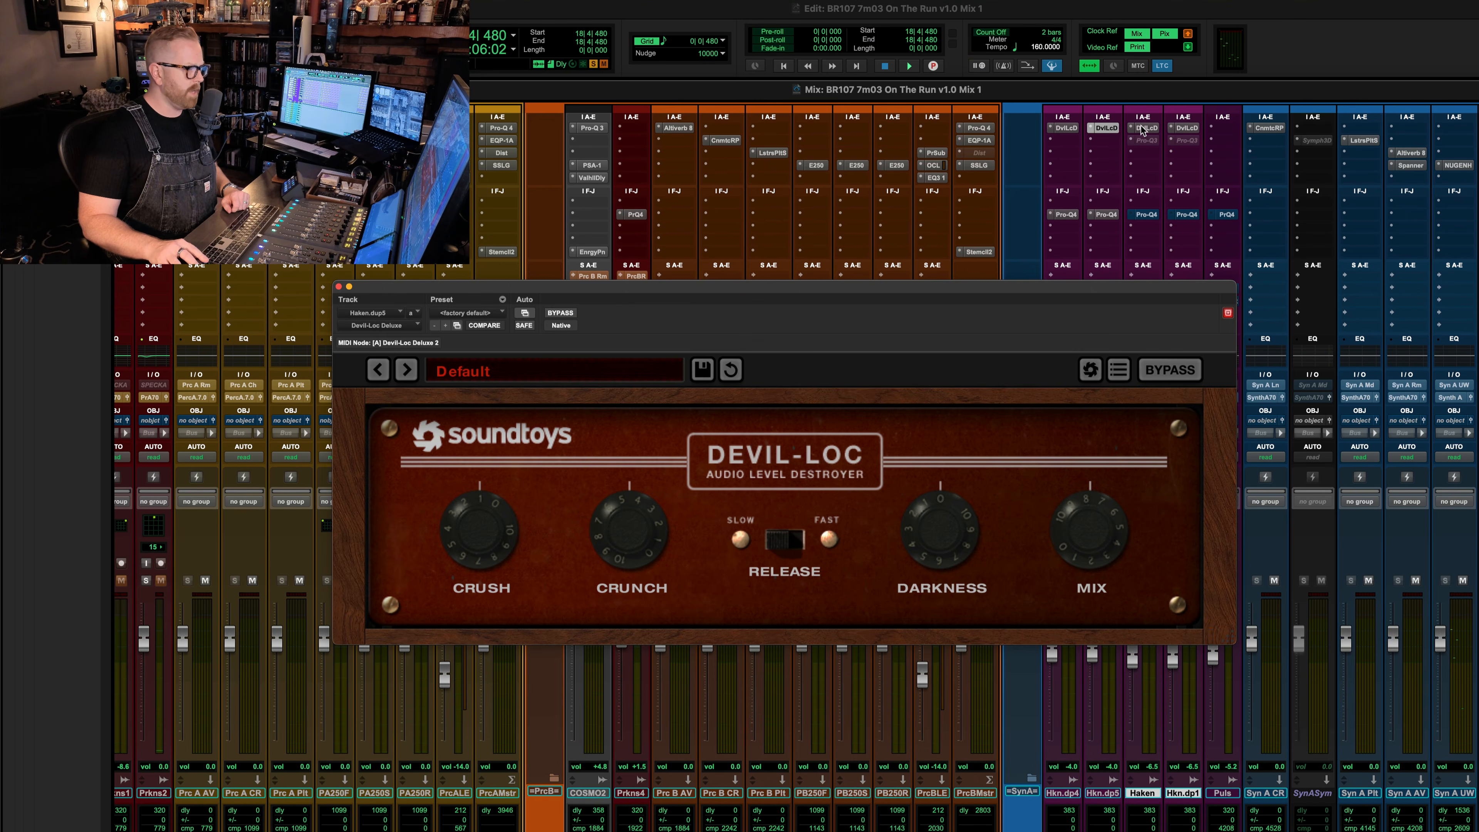
{"action": "left_click", "coordinate": [1143, 130]}
{"action": "left_click", "coordinate": [339, 286]}
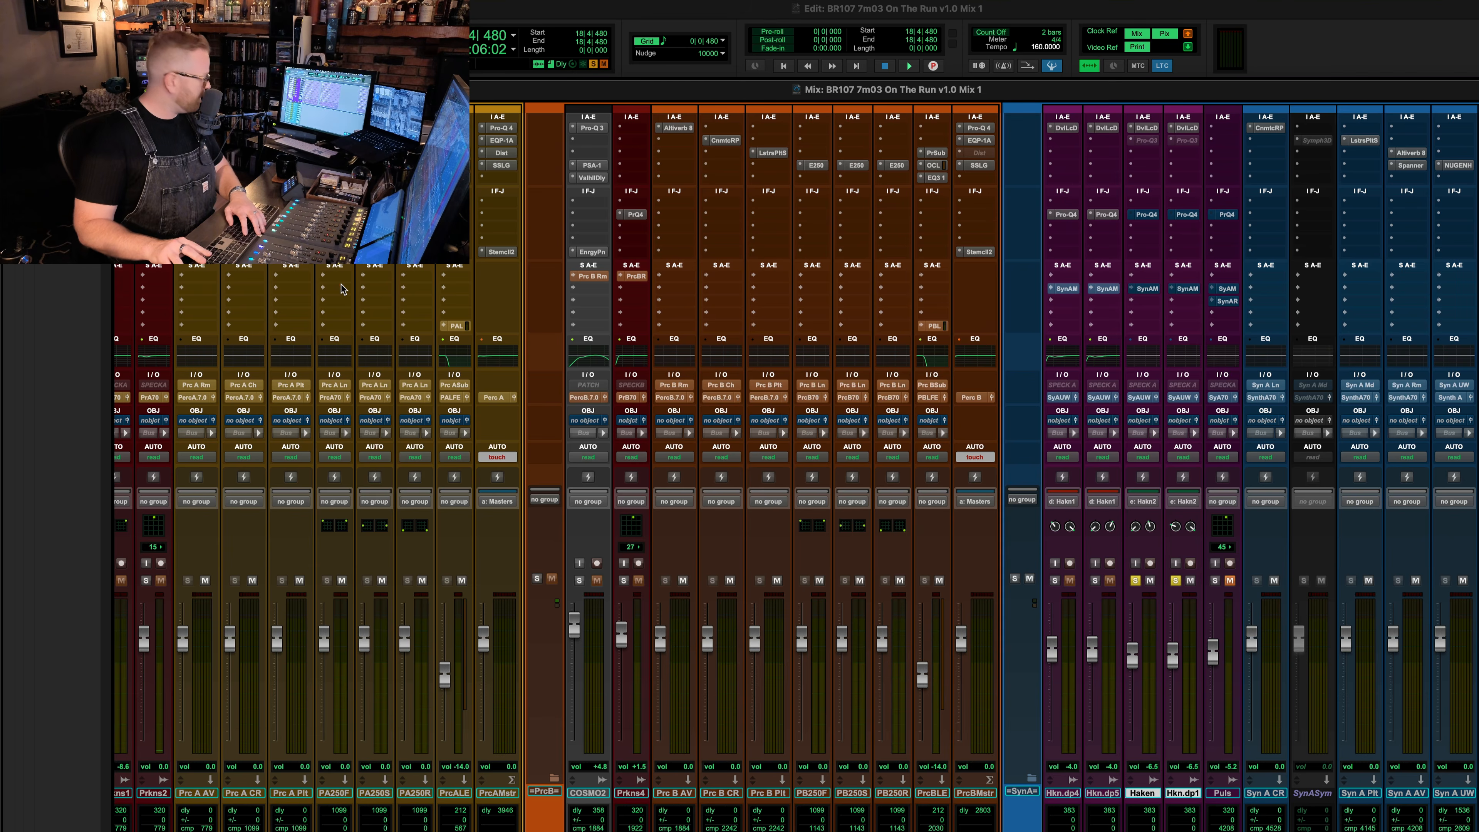
- Enable the bypassed Pro-Q 4 on Haken and compare its EQ curve with the one on Haken.dup5
{"action": "key", "text": "super+equal"}
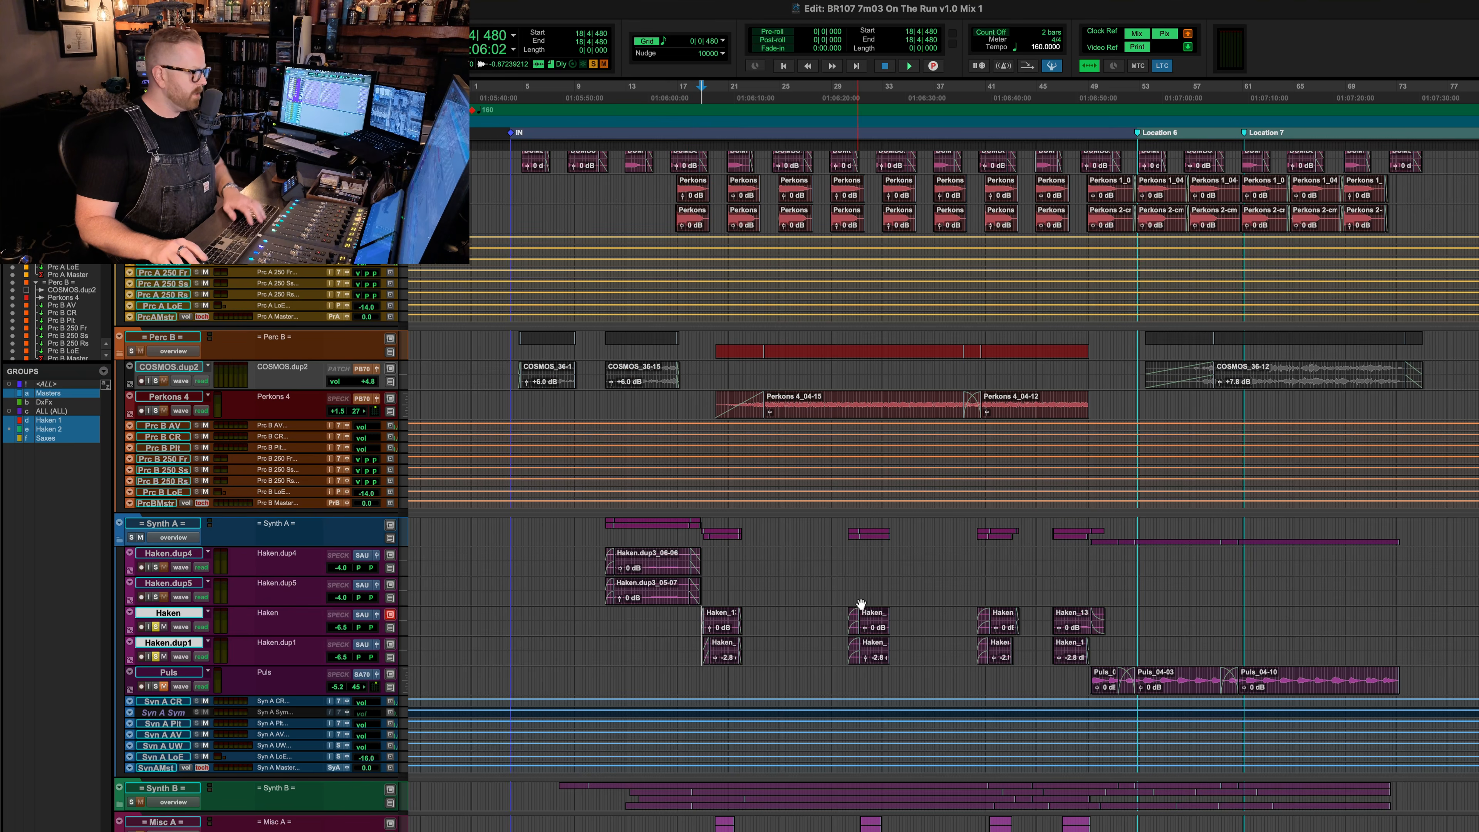
{"action": "key", "text": "super+equal"}
{"action": "left_click", "coordinate": [1143, 215]}
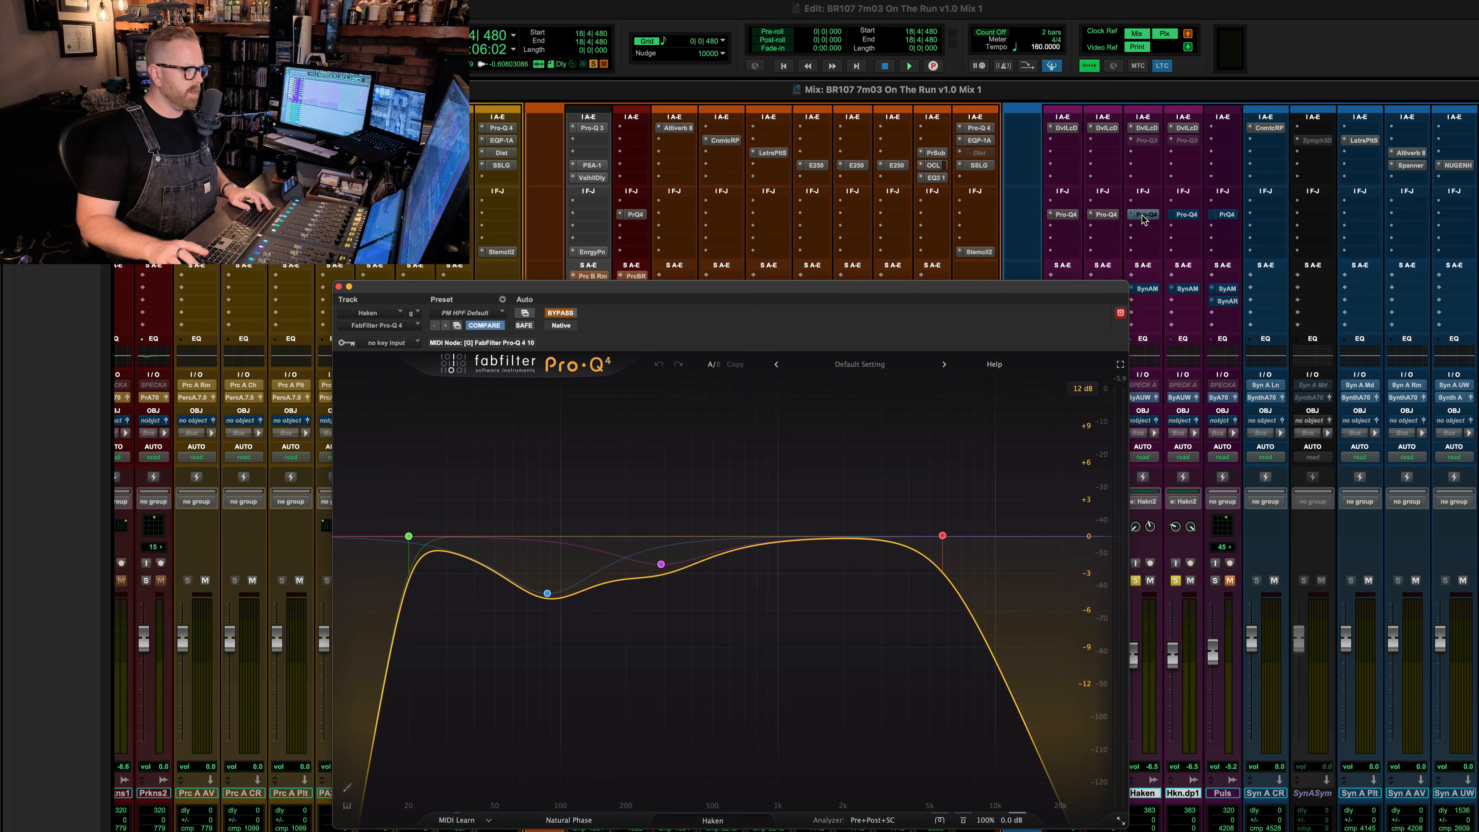
{"action": "left_click", "coordinate": [1106, 215]}
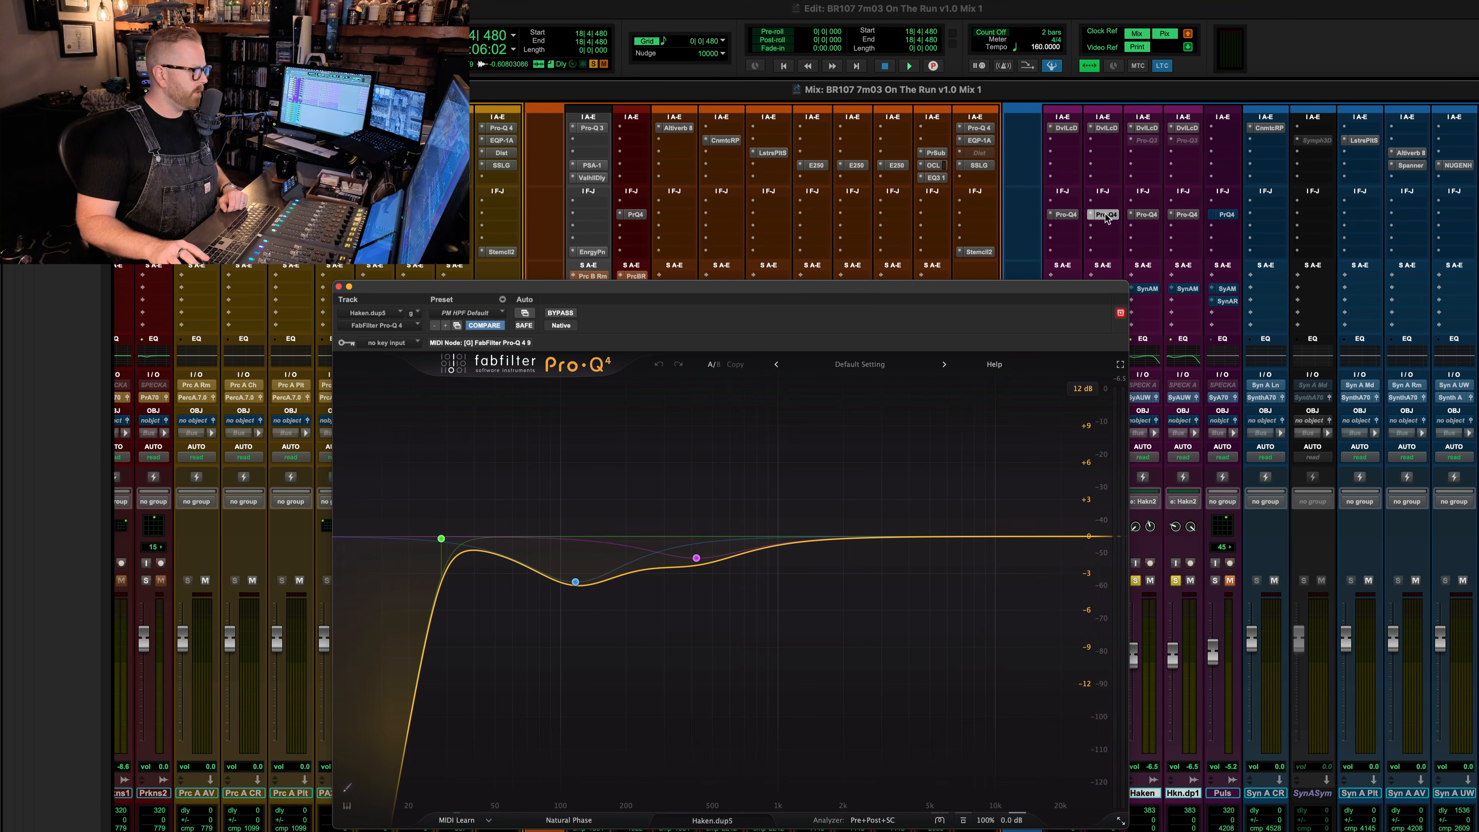
{"action": "left_click", "coordinate": [1146, 215]}
{"action": "mouse_move", "coordinate": [934, 547]}
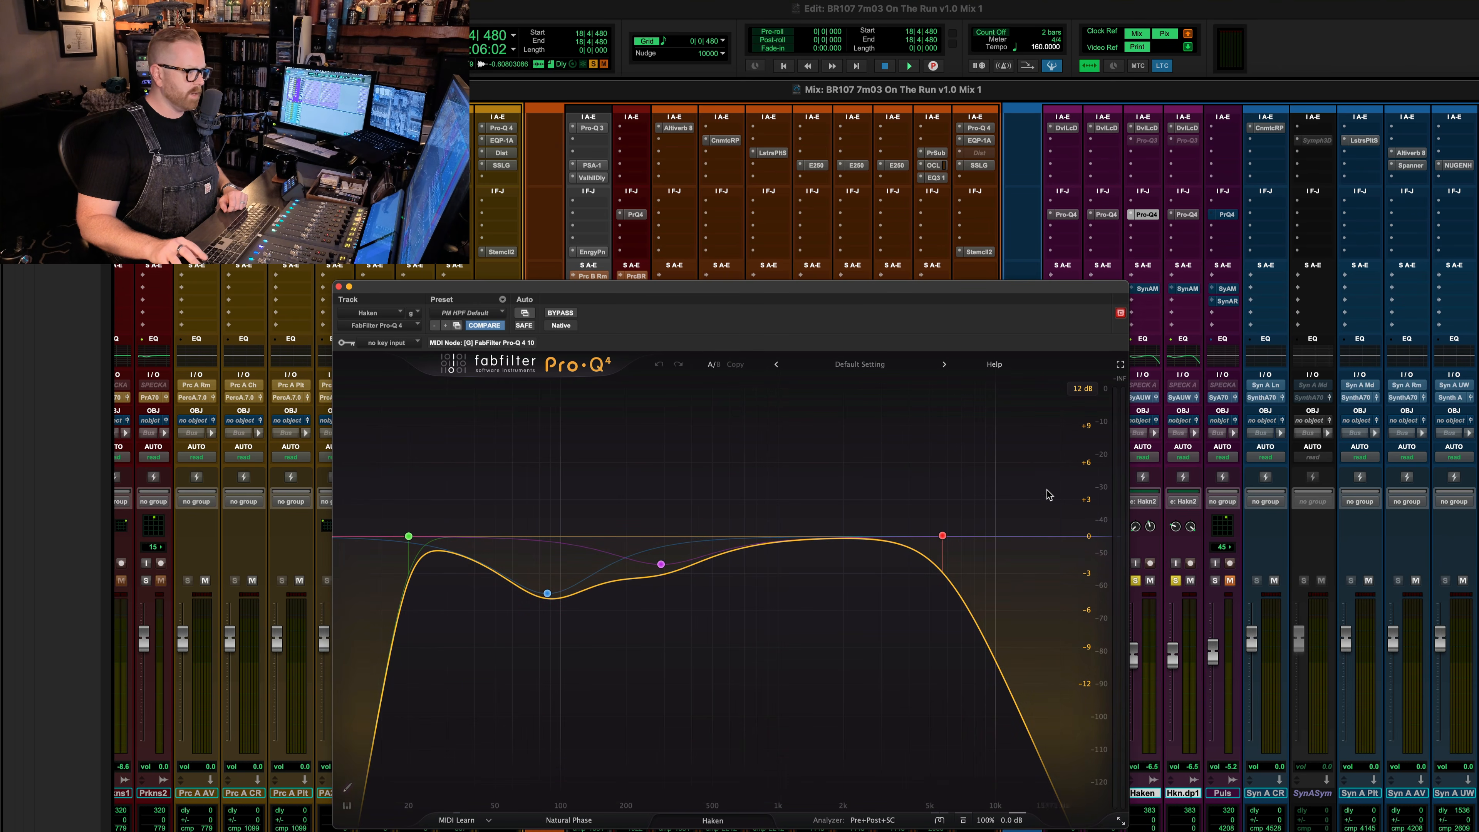
- Play the soloed Haken tracks while watching the Pro-Q 4 spectrum, close the plug-in and stop playback
{"action": "mouse_move", "coordinate": [998, 491]}
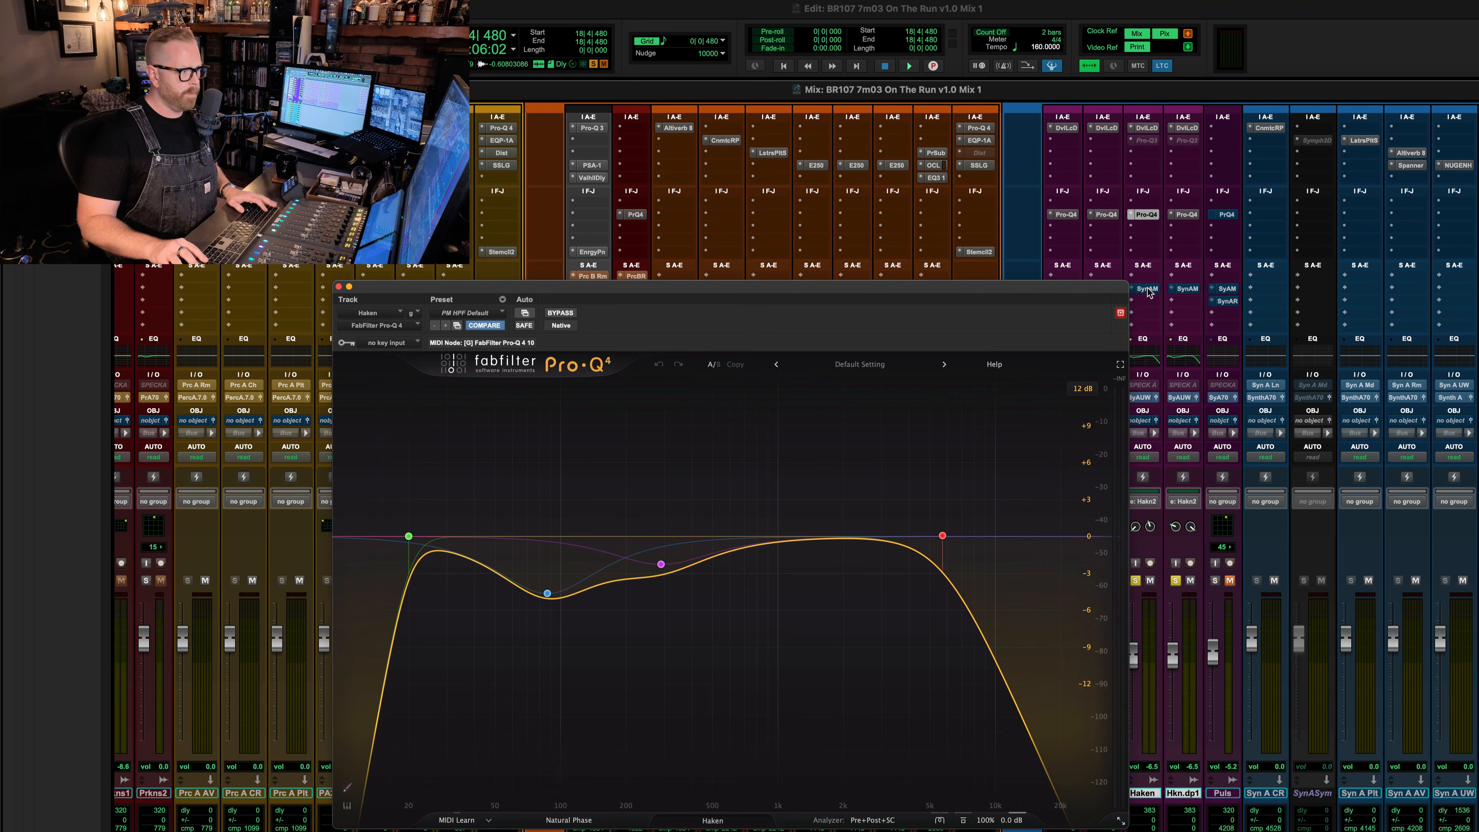
{"action": "mouse_move", "coordinate": [1019, 526]}
{"action": "key", "text": "space"}
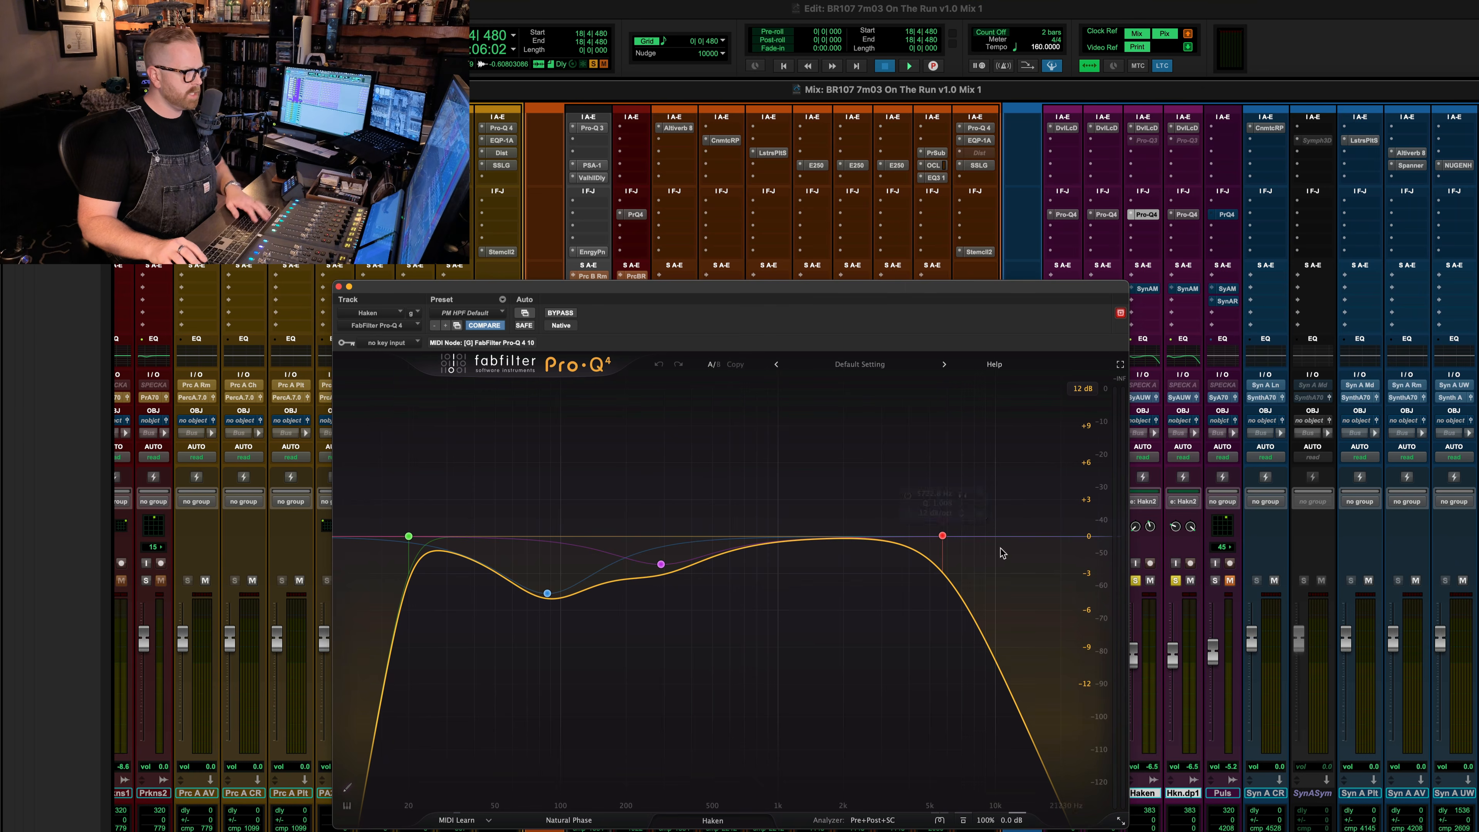
{"action": "key", "text": "super+equal"}
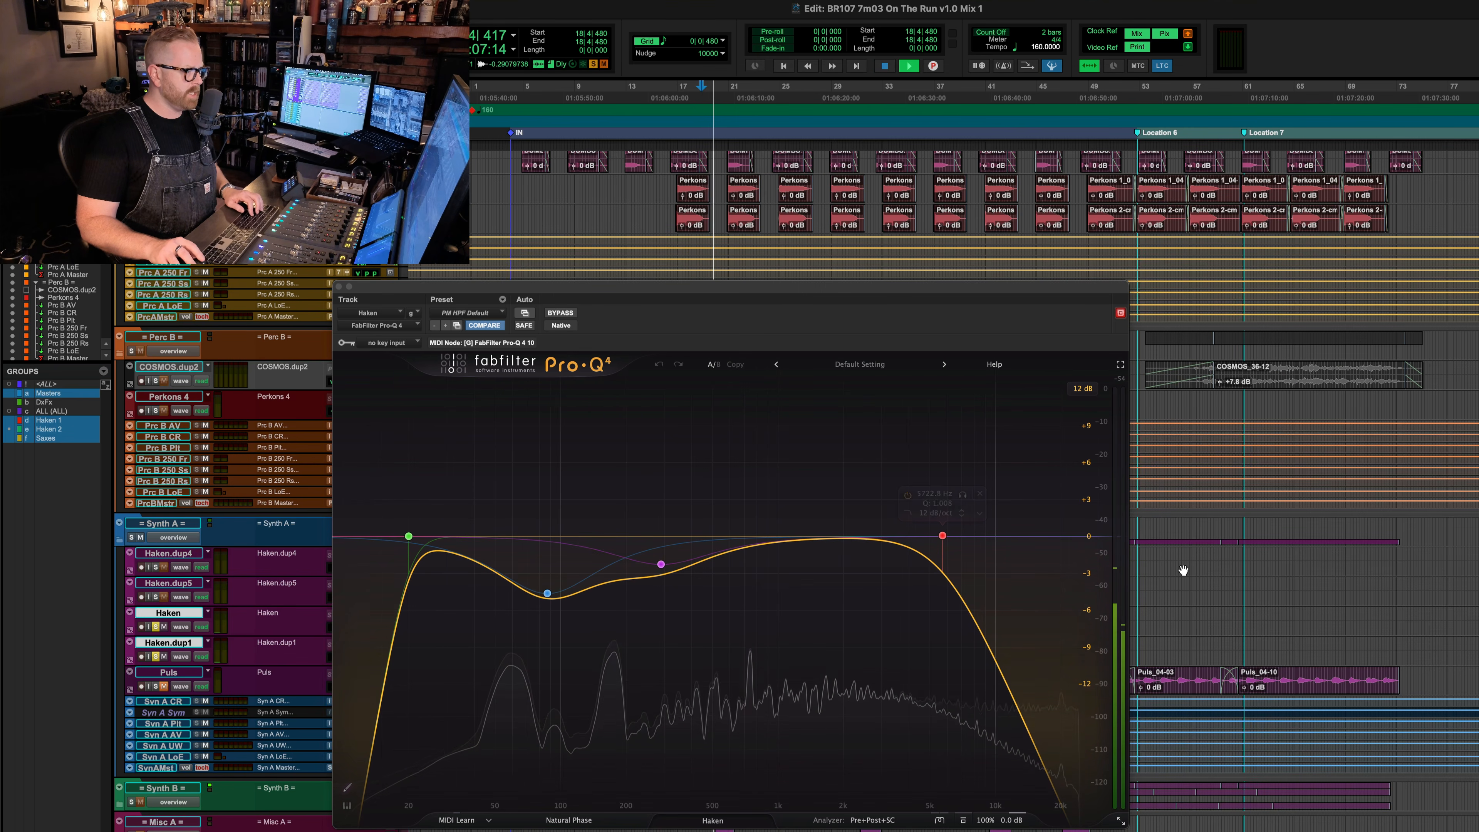
{"action": "left_click", "coordinate": [339, 286]}
{"action": "key", "text": "space"}
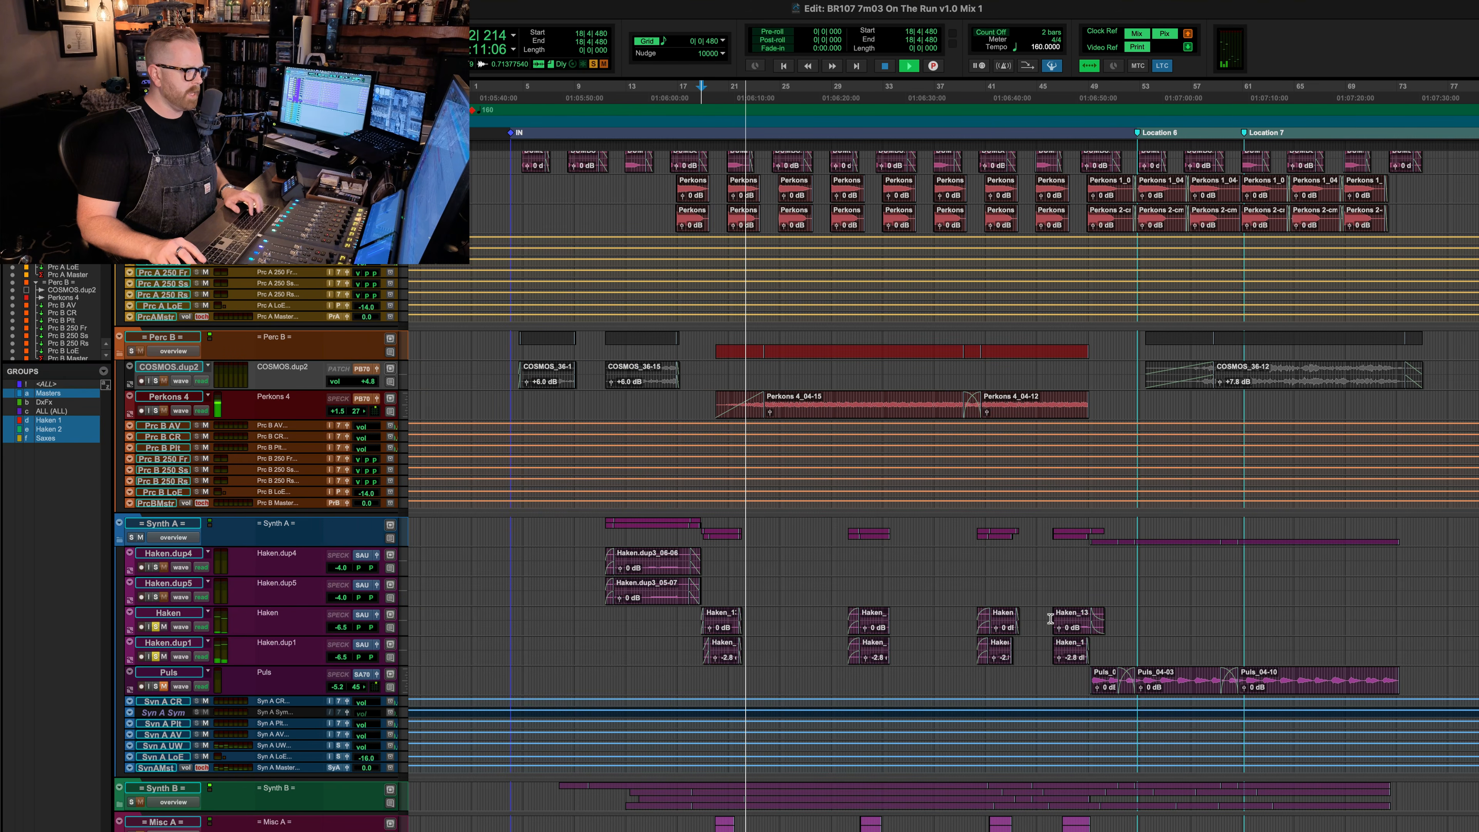
- Place the playback start at the last Haken clip and audition it while checking the Mix window
{"action": "left_click", "coordinate": [1050, 620]}
{"action": "key", "text": "Tab"}
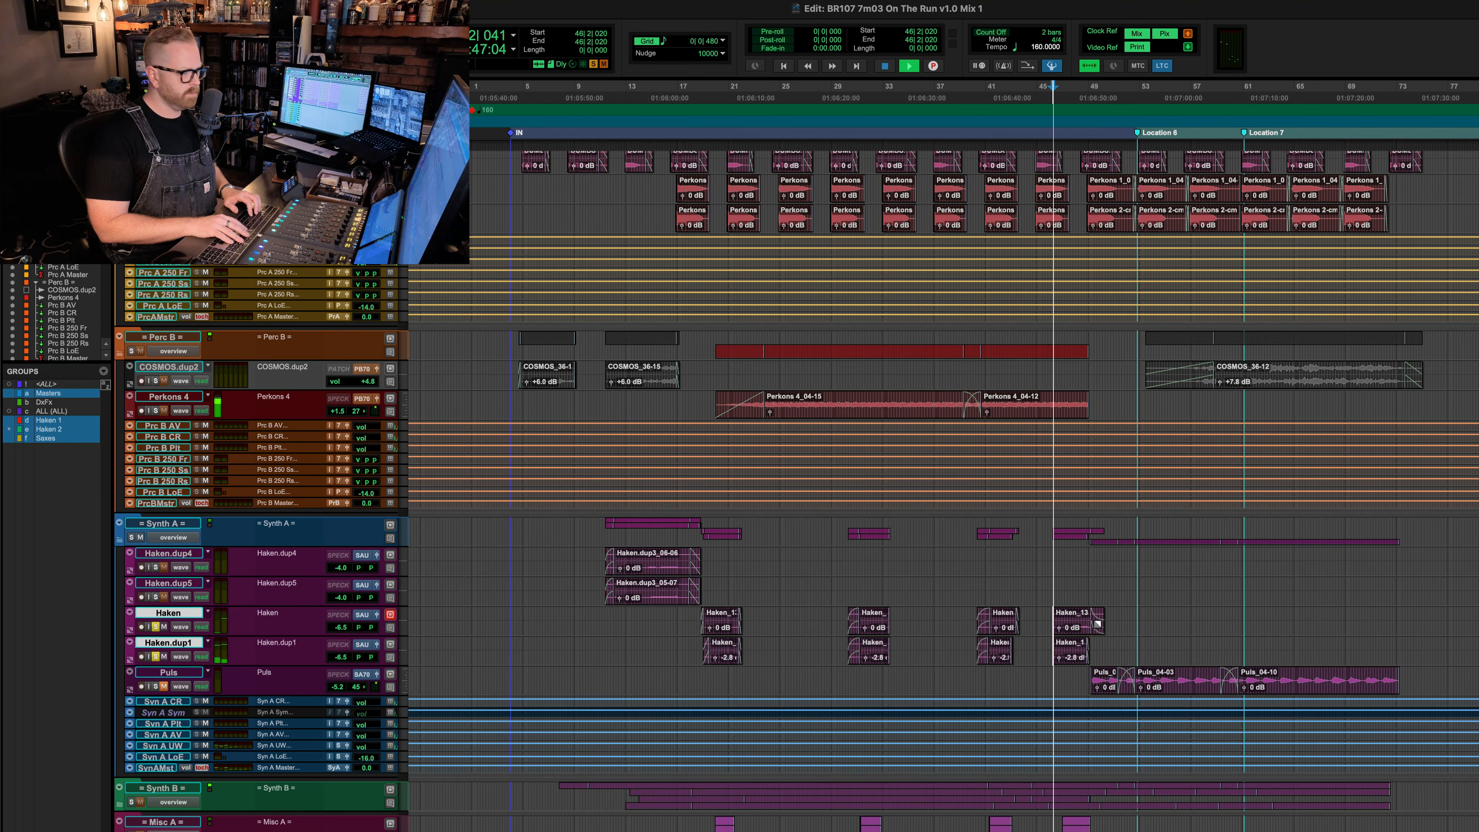
{"action": "key", "text": "super+equal"}
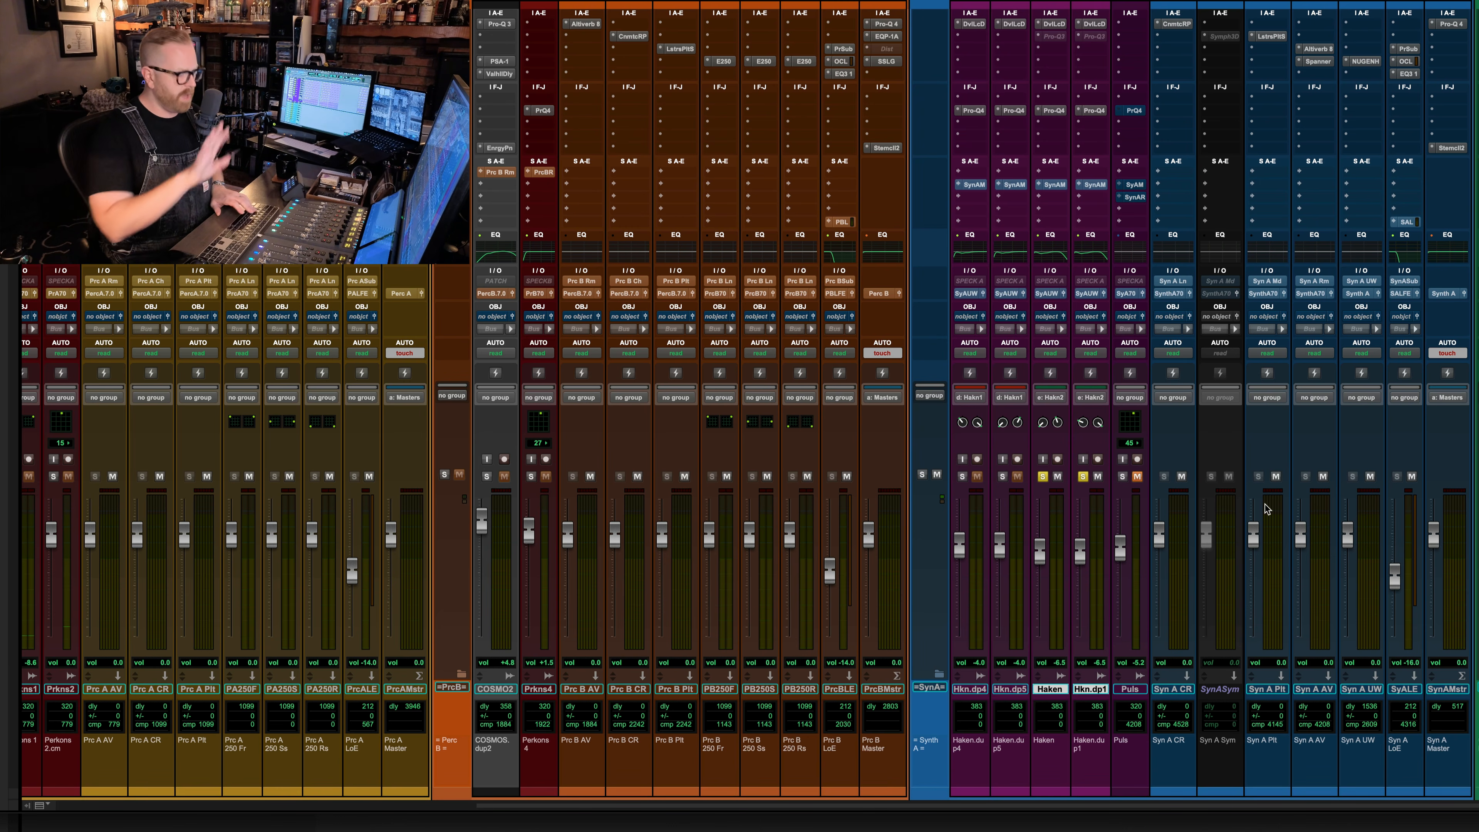
{"action": "key", "text": "super+equal"}
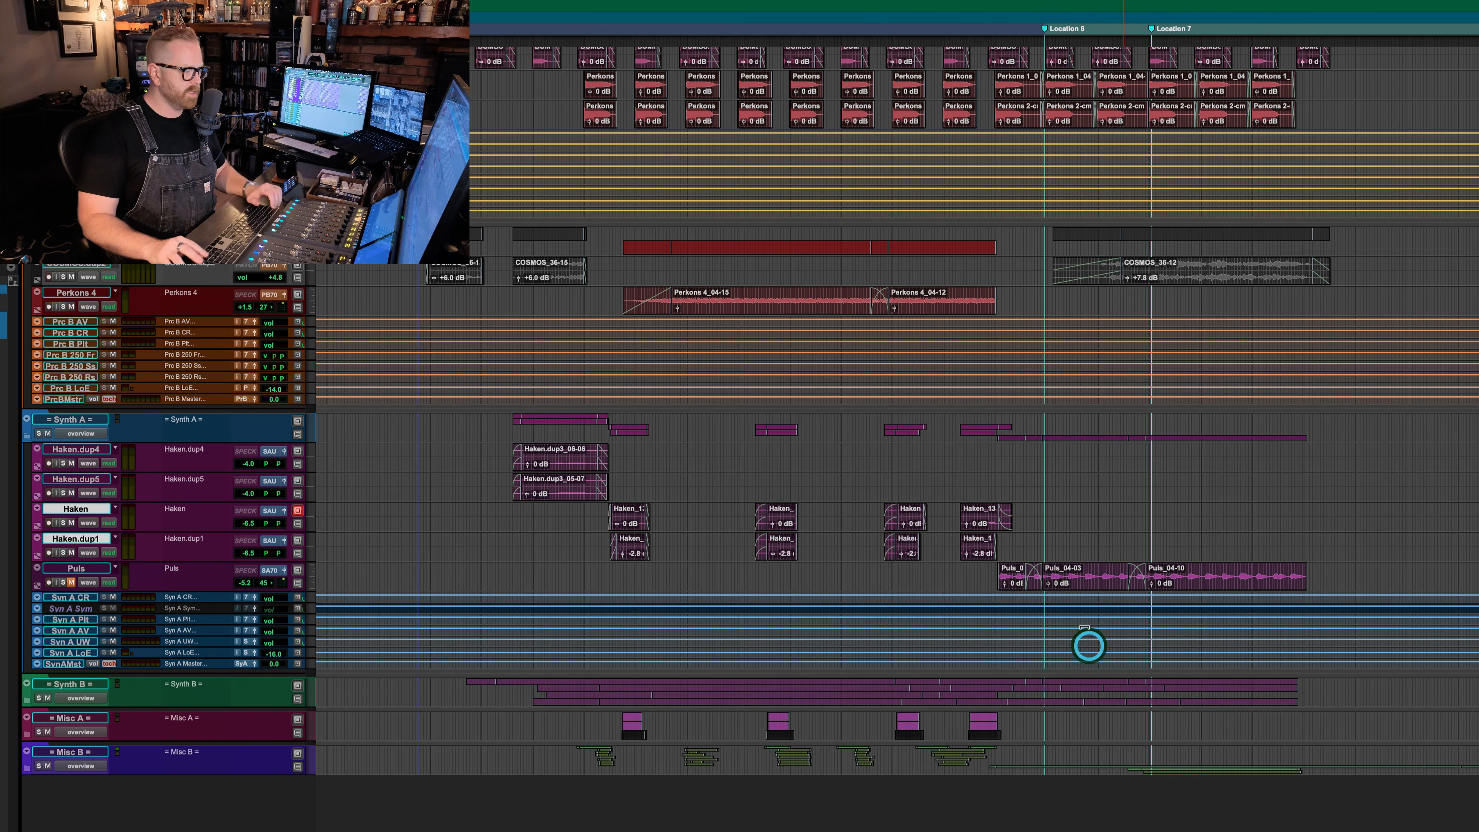
- Set the playback start just before the first Puls clip, solo the Puls track and play it
{"action": "left_click", "coordinate": [973, 567]}
{"action": "key", "text": "shift+s"}
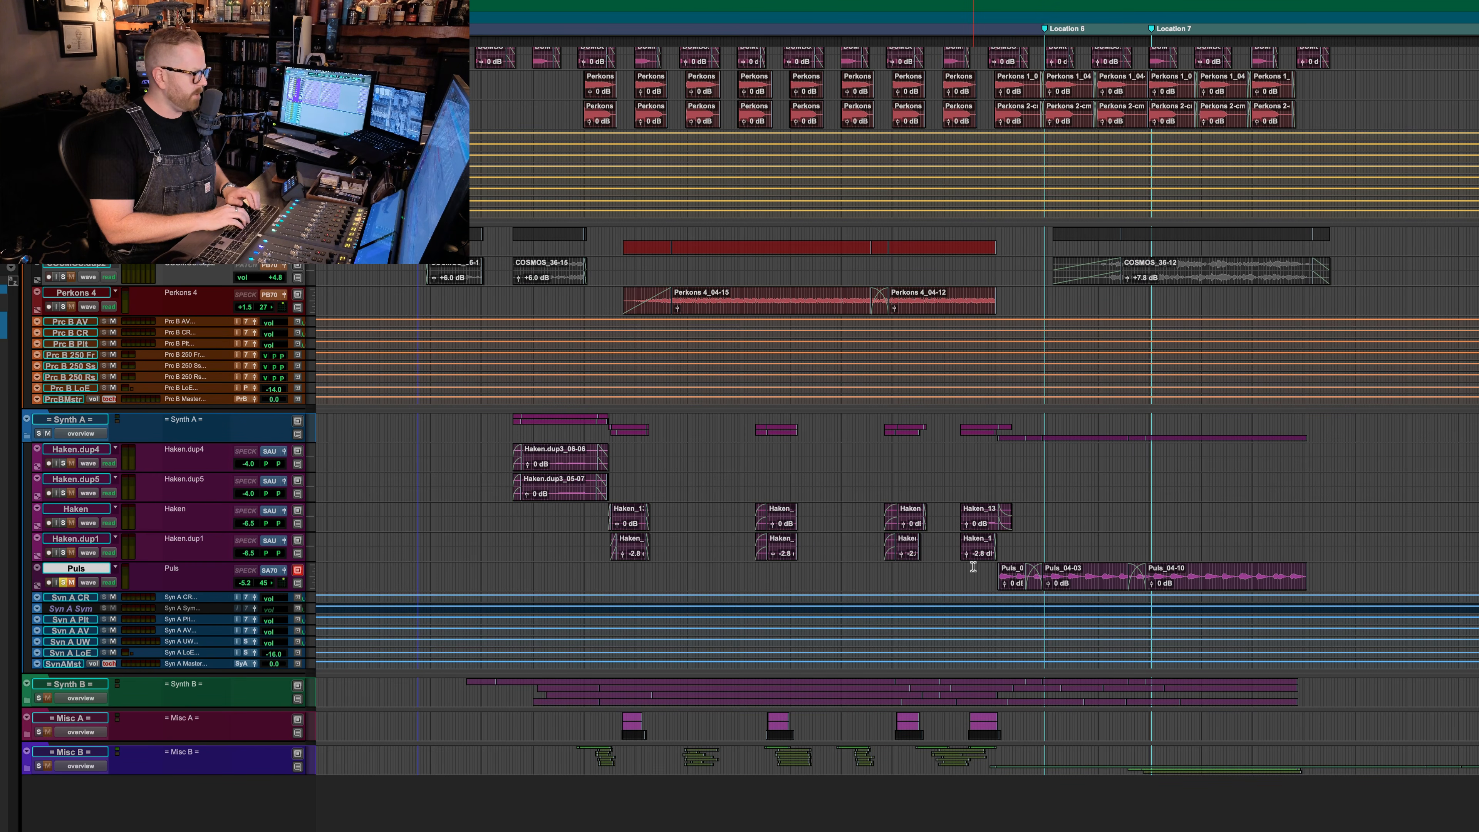
{"action": "key", "text": "super+equal"}
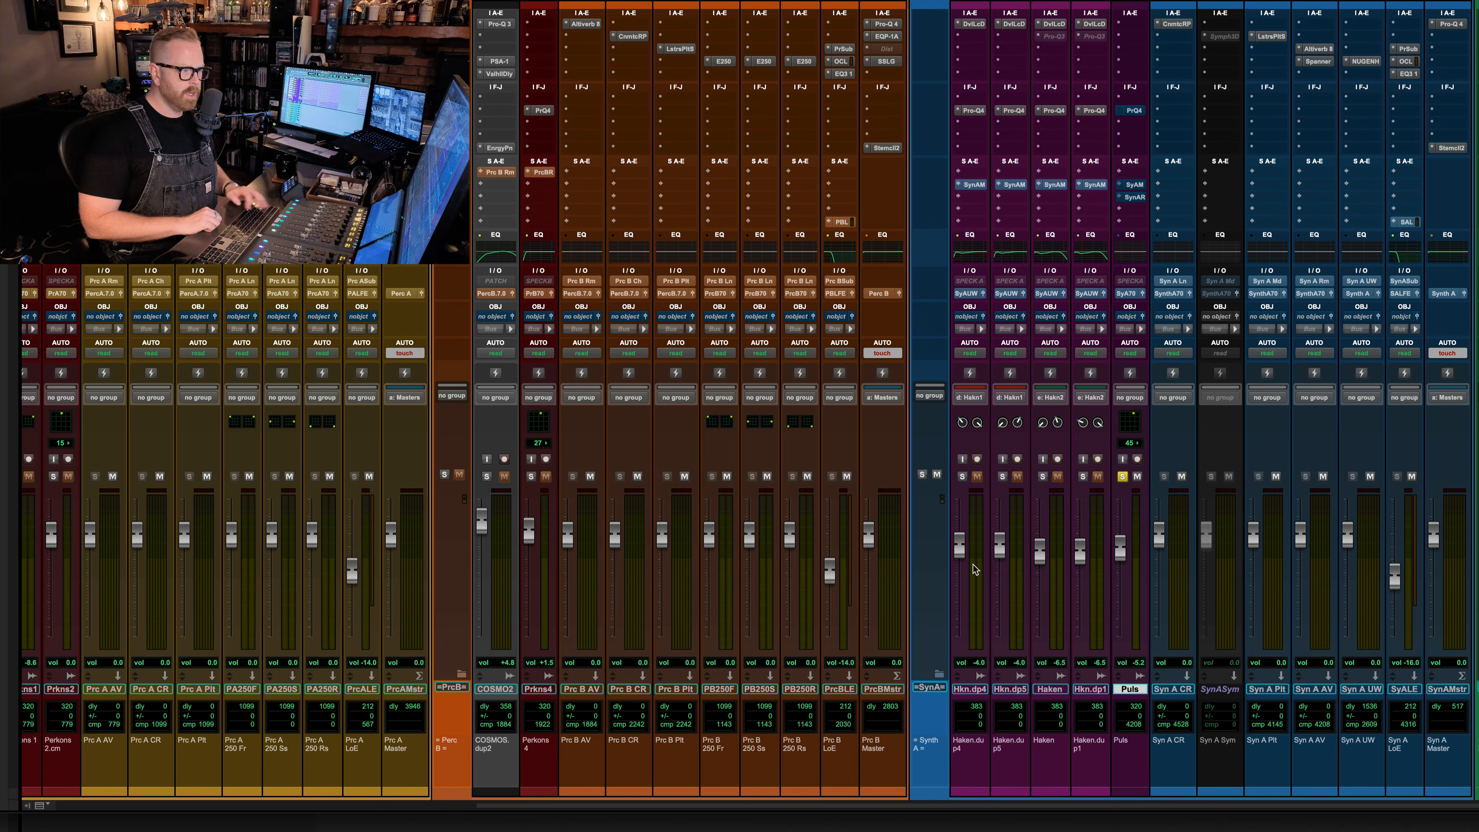
{"action": "key", "text": "super+equal"}
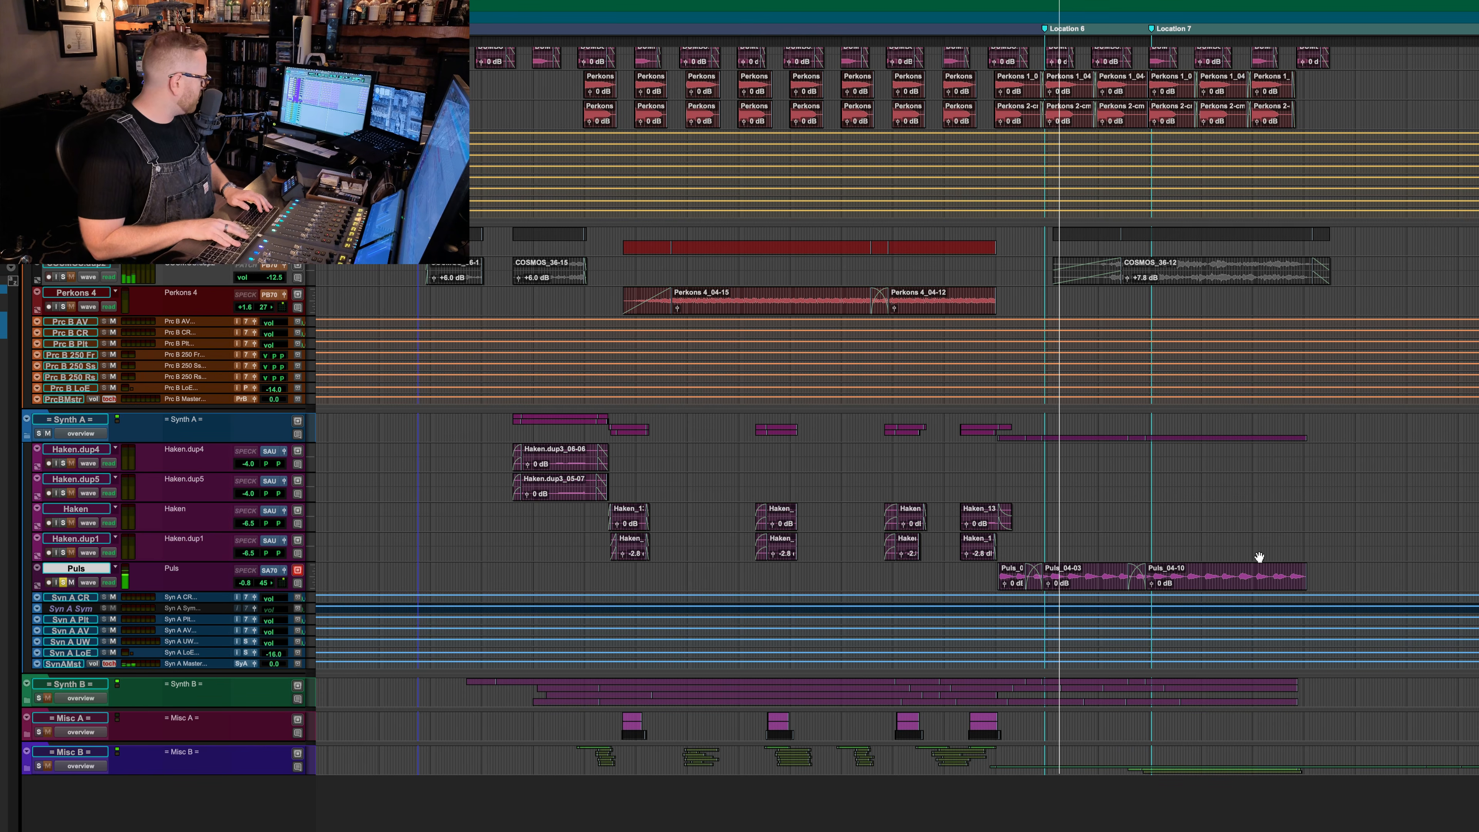
{"action": "key", "text": "super+equal"}
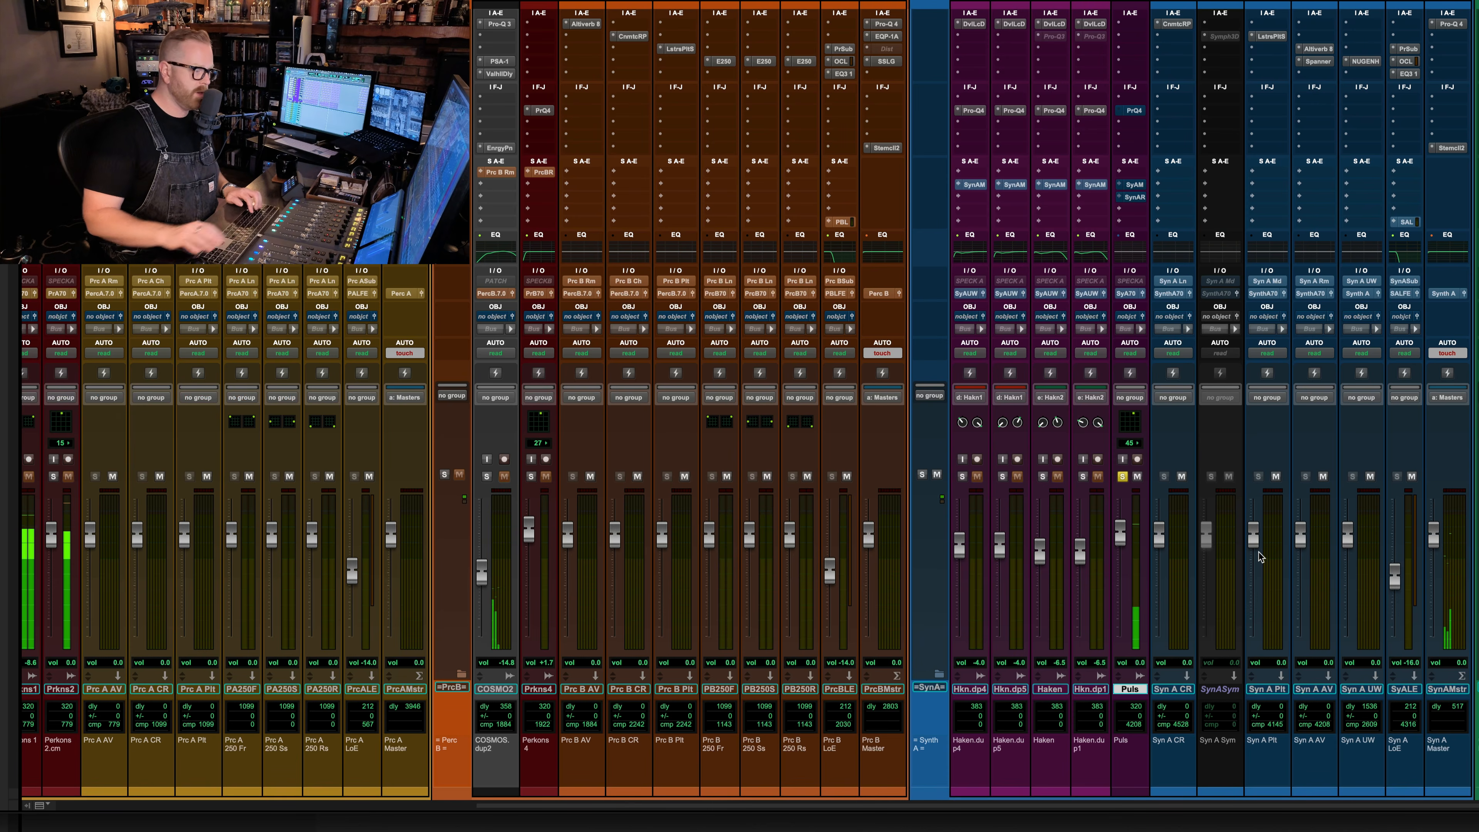
- Examine Pro-Q 4 on the Puls track during playback and its Syn A Rm send, closing both windows
{"action": "left_click", "coordinate": [1134, 110]}
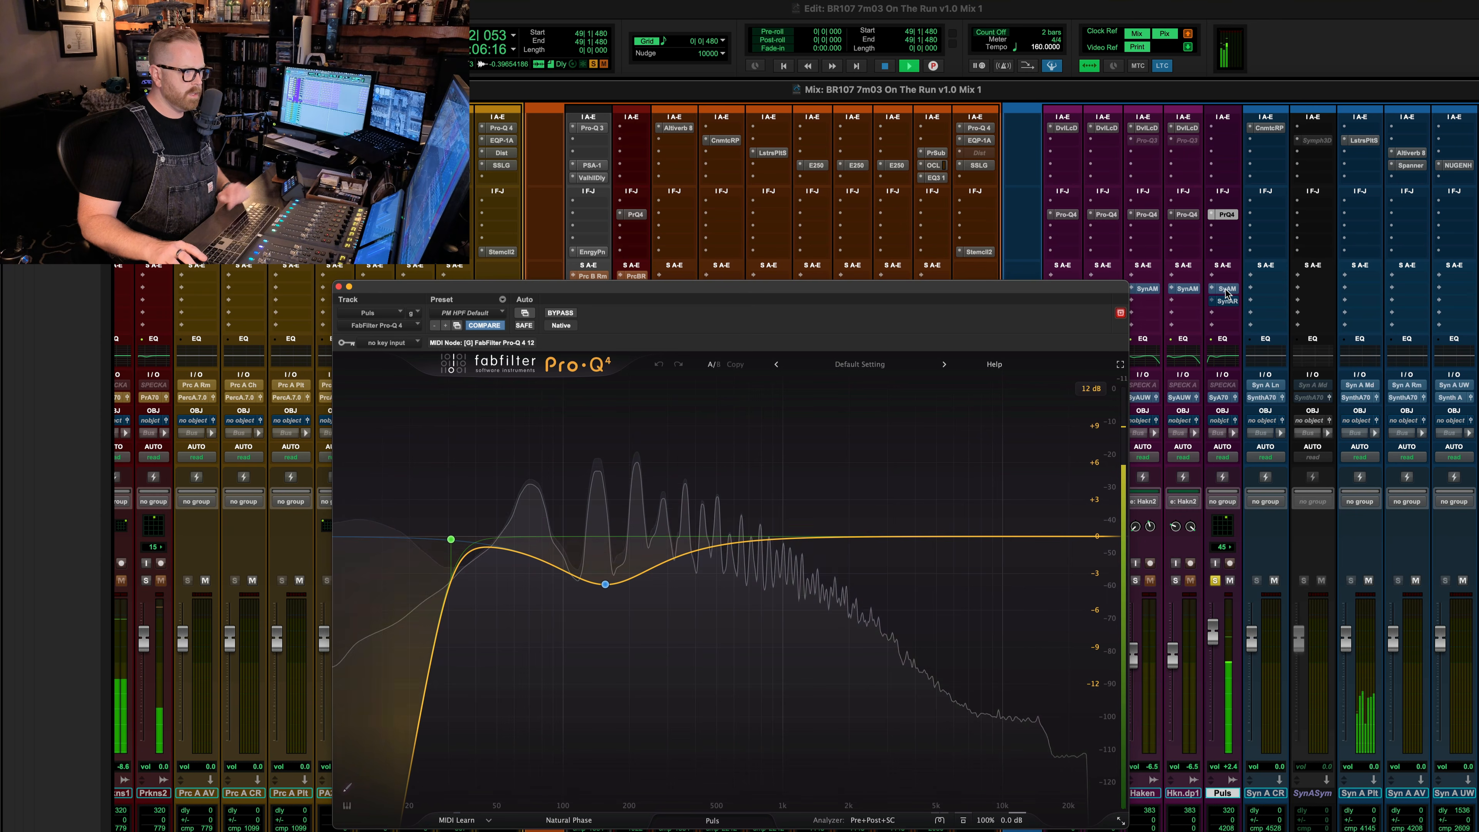
{"action": "left_click", "coordinate": [338, 286]}
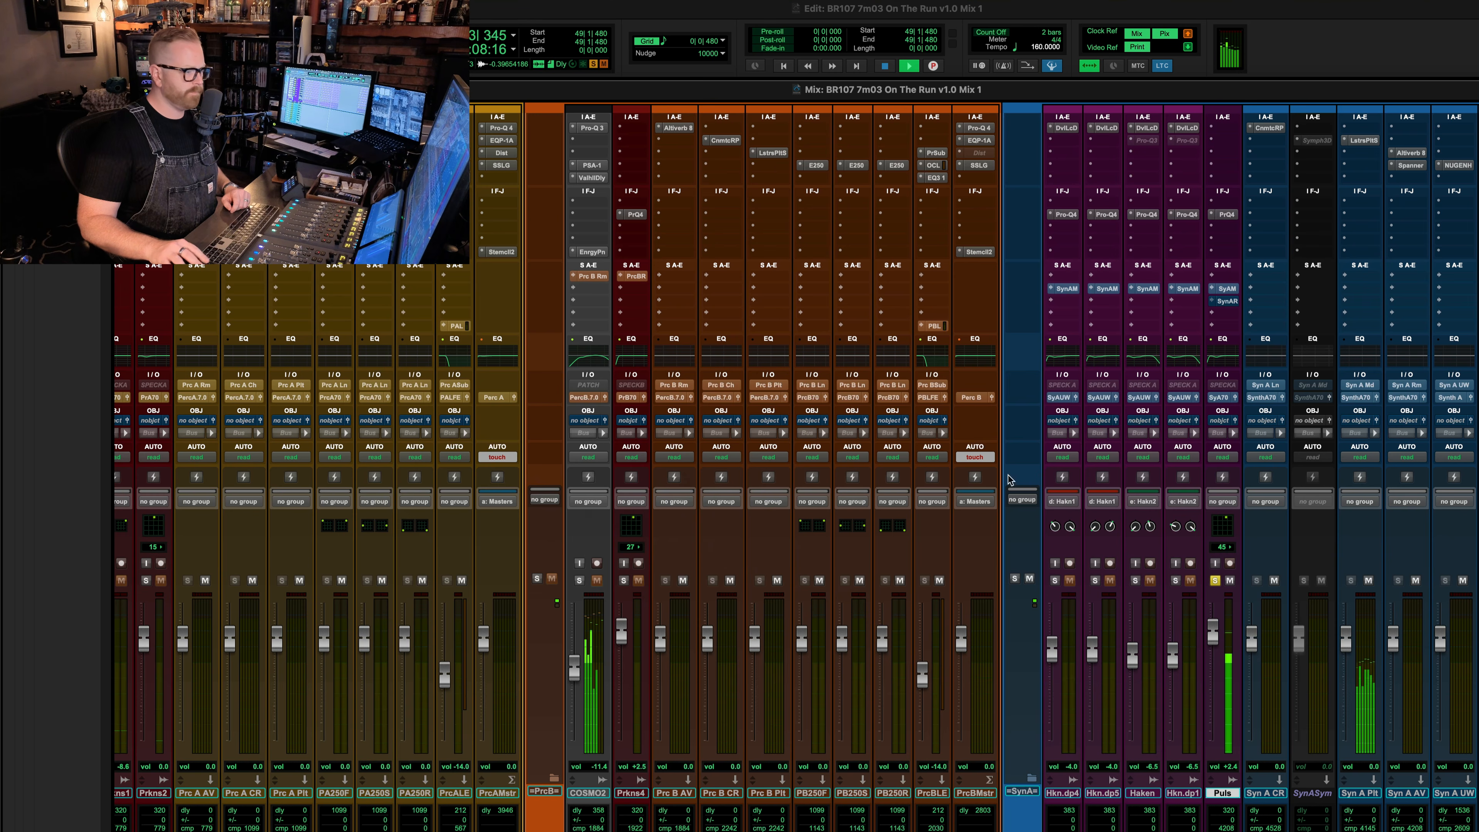
{"action": "key", "text": "space"}
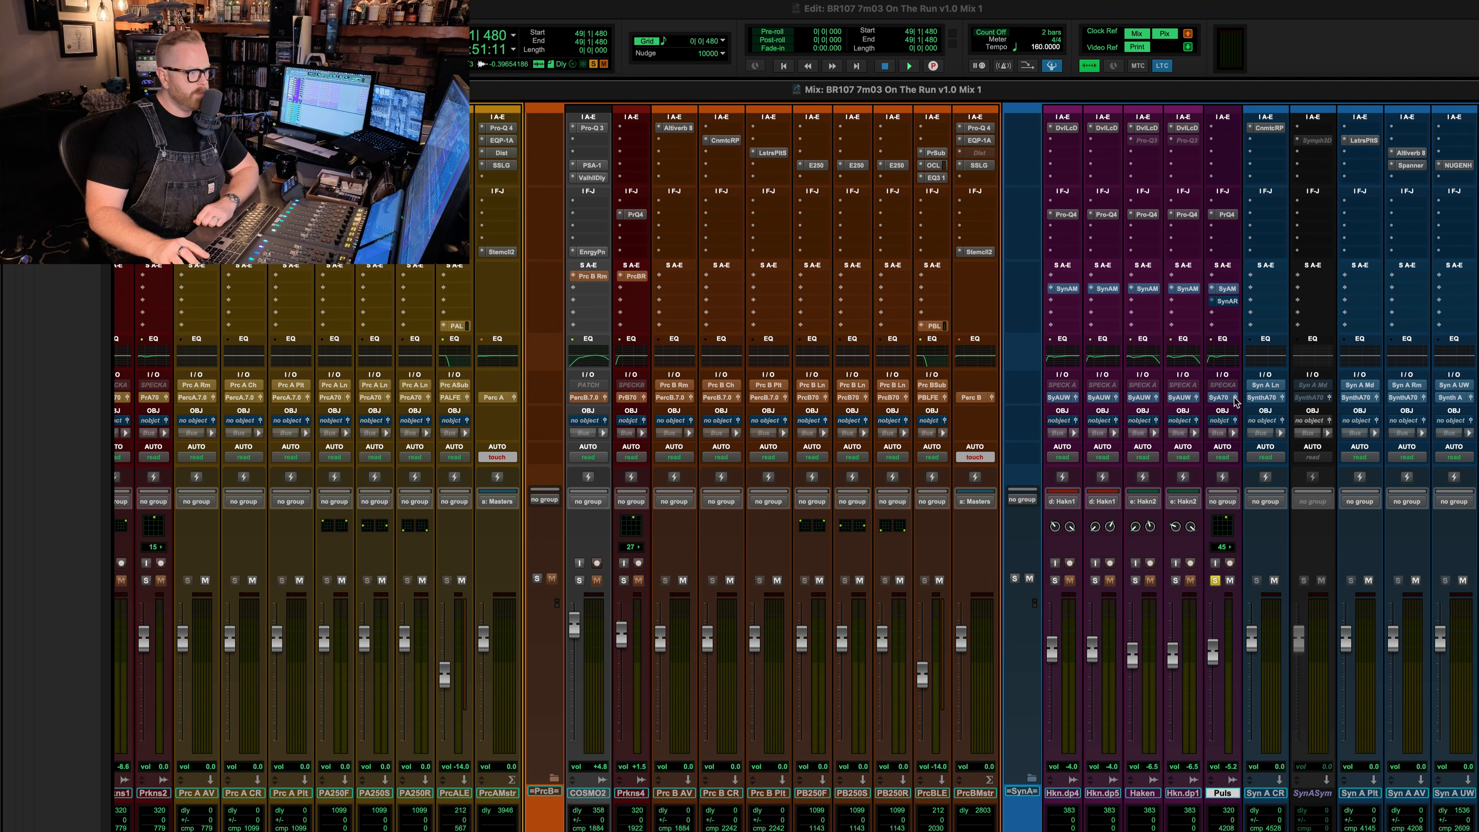
{"action": "left_click", "coordinate": [1228, 301]}
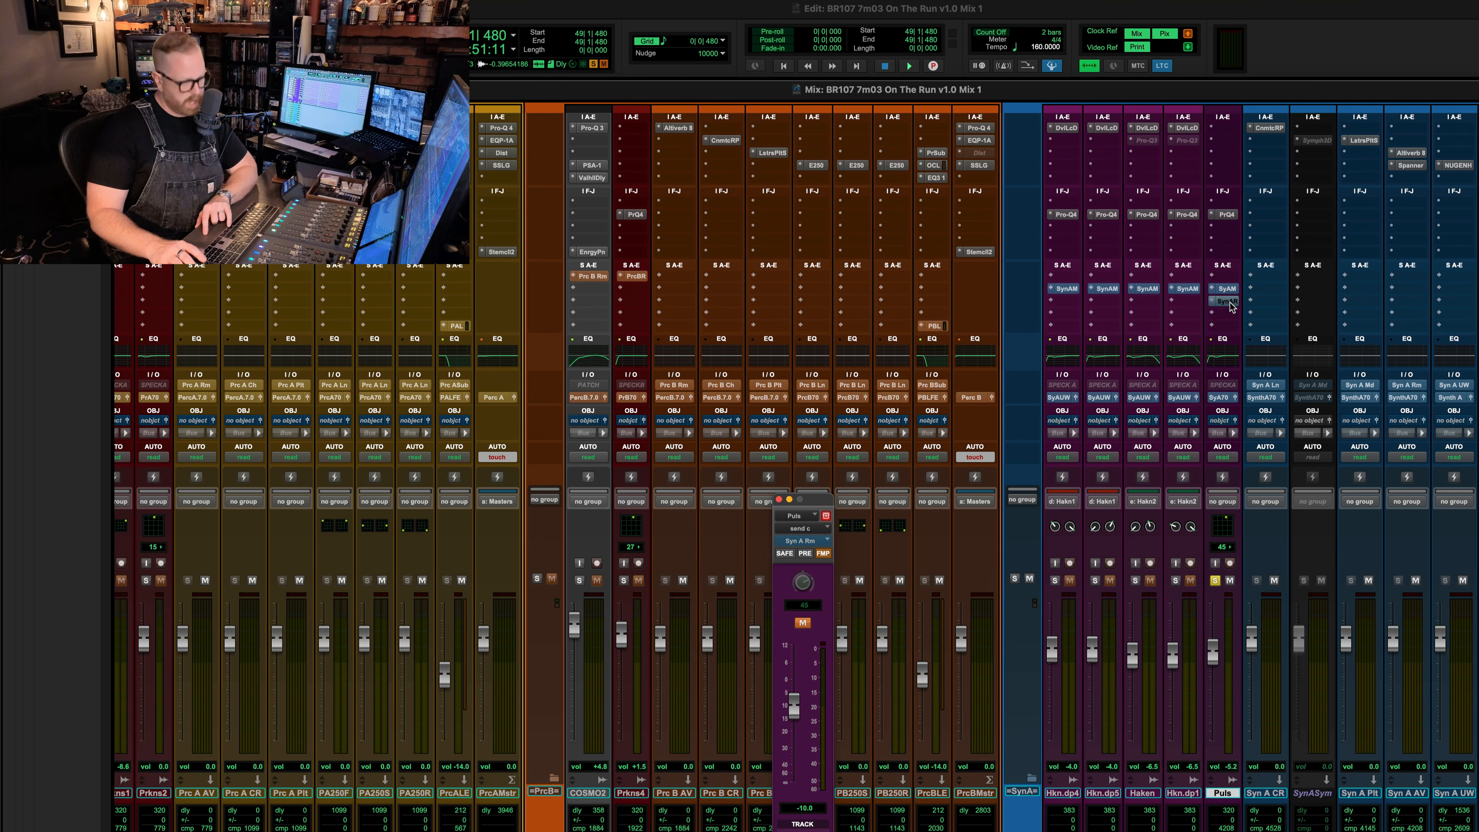
{"action": "left_click", "coordinate": [779, 500]}
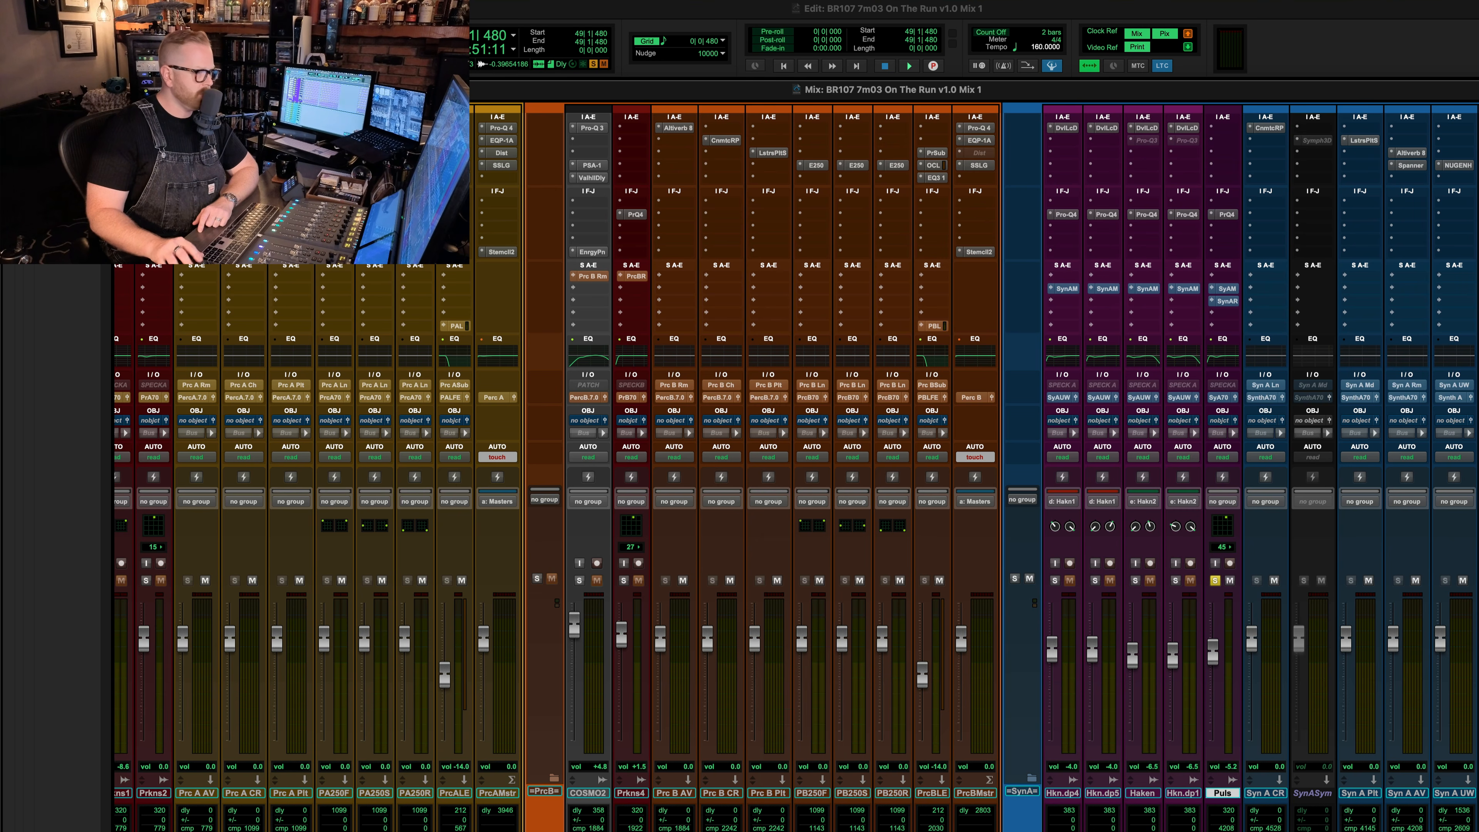
- Examine Altiverb 8 on Syn A AV, including its color EQ, microphone distance options and mixer page
{"action": "left_click", "coordinate": [1410, 154]}
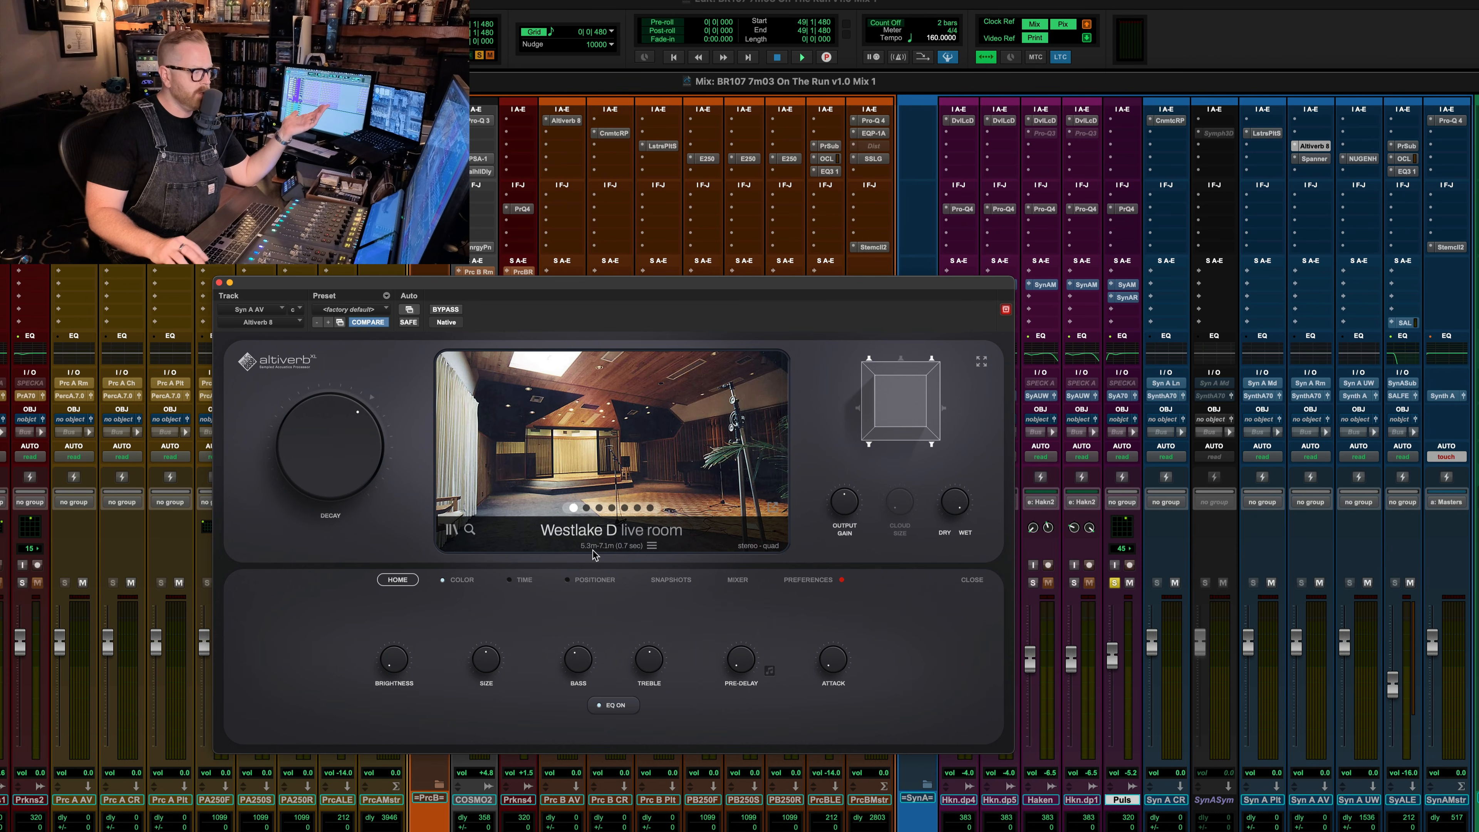
{"action": "left_click", "coordinate": [461, 579]}
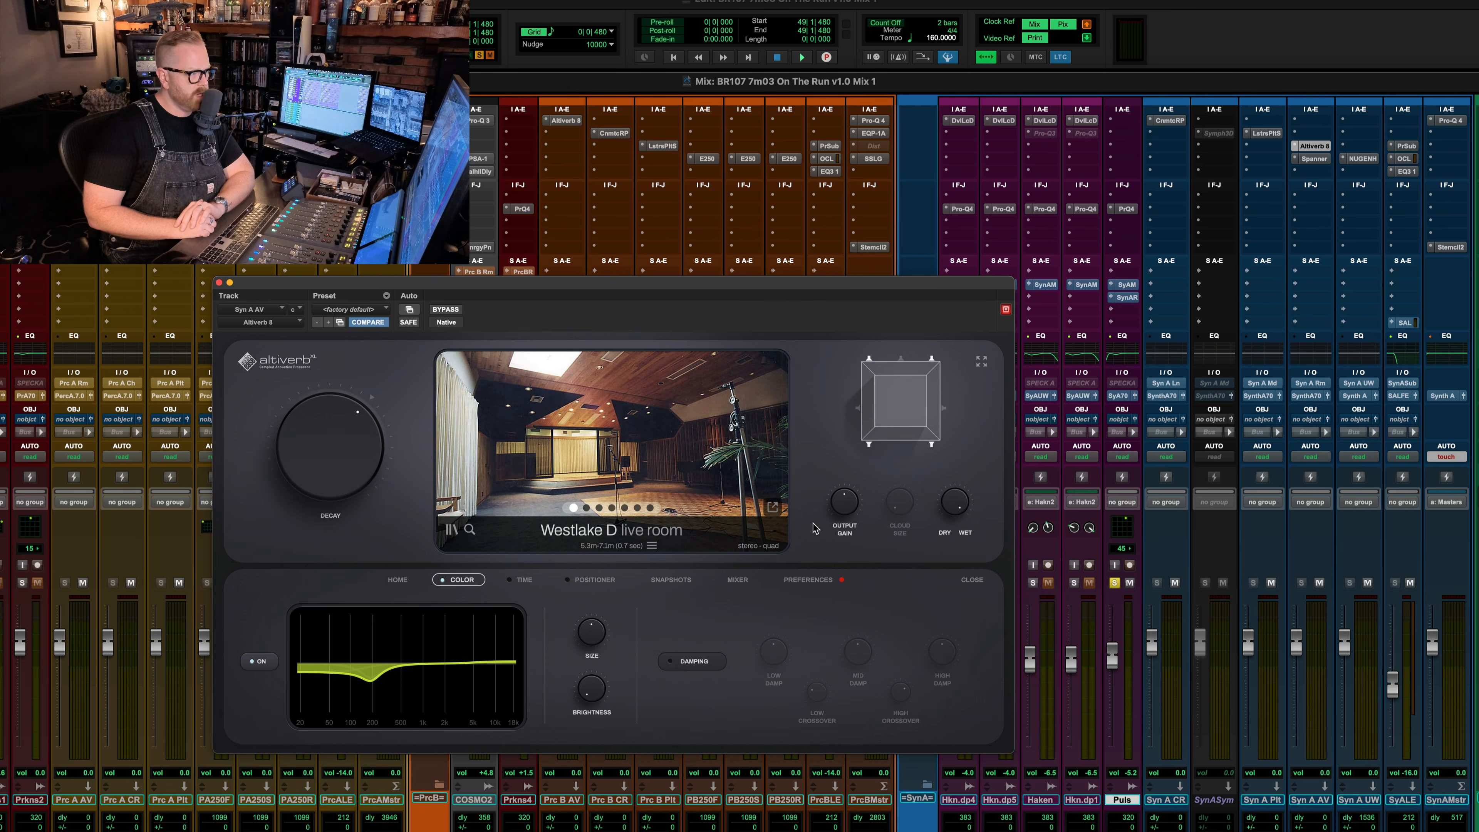
{"action": "left_click", "coordinate": [599, 545]}
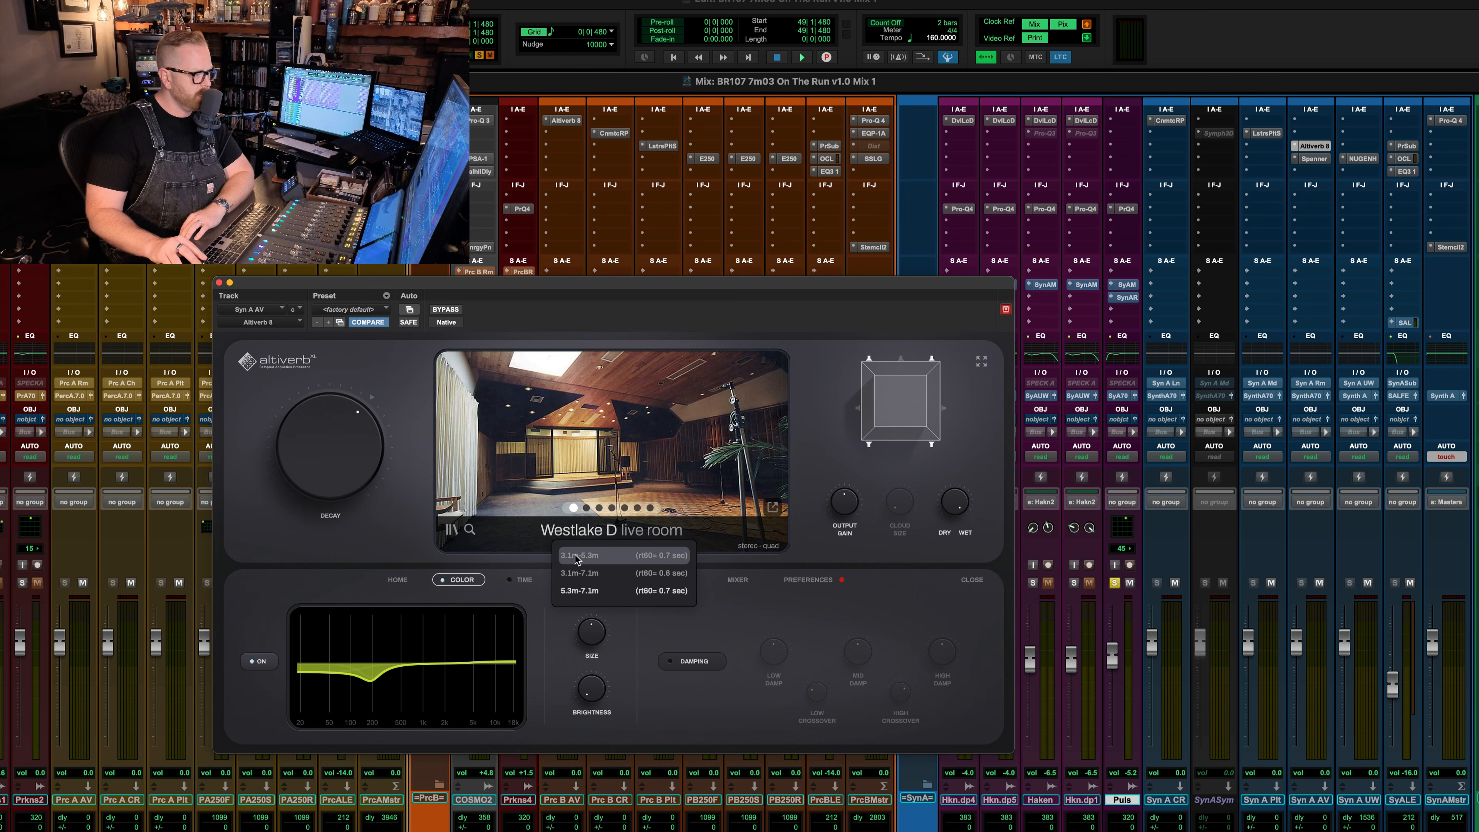
{"action": "left_click", "coordinate": [756, 582]}
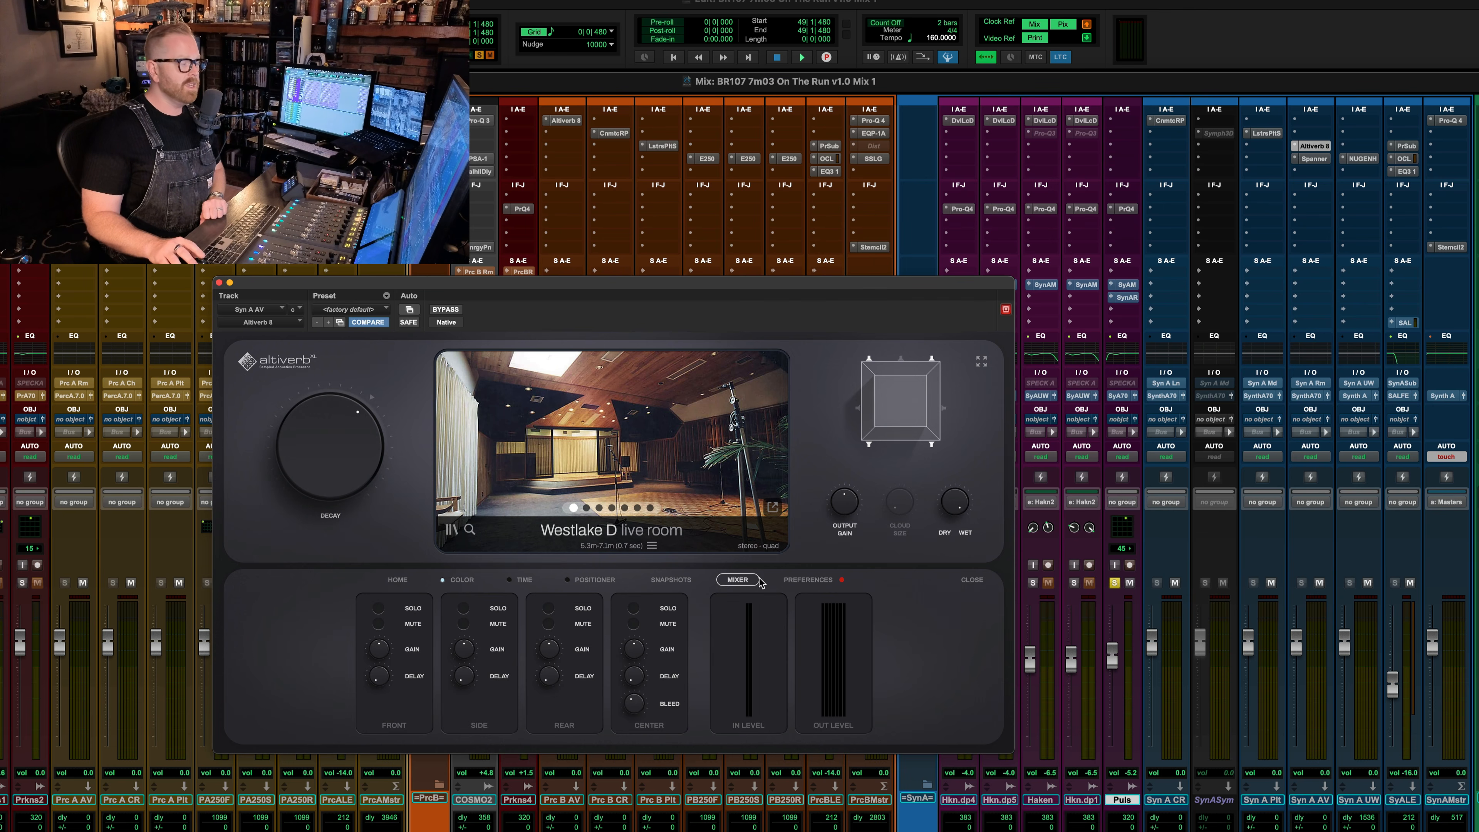
{"action": "left_click", "coordinate": [460, 579]}
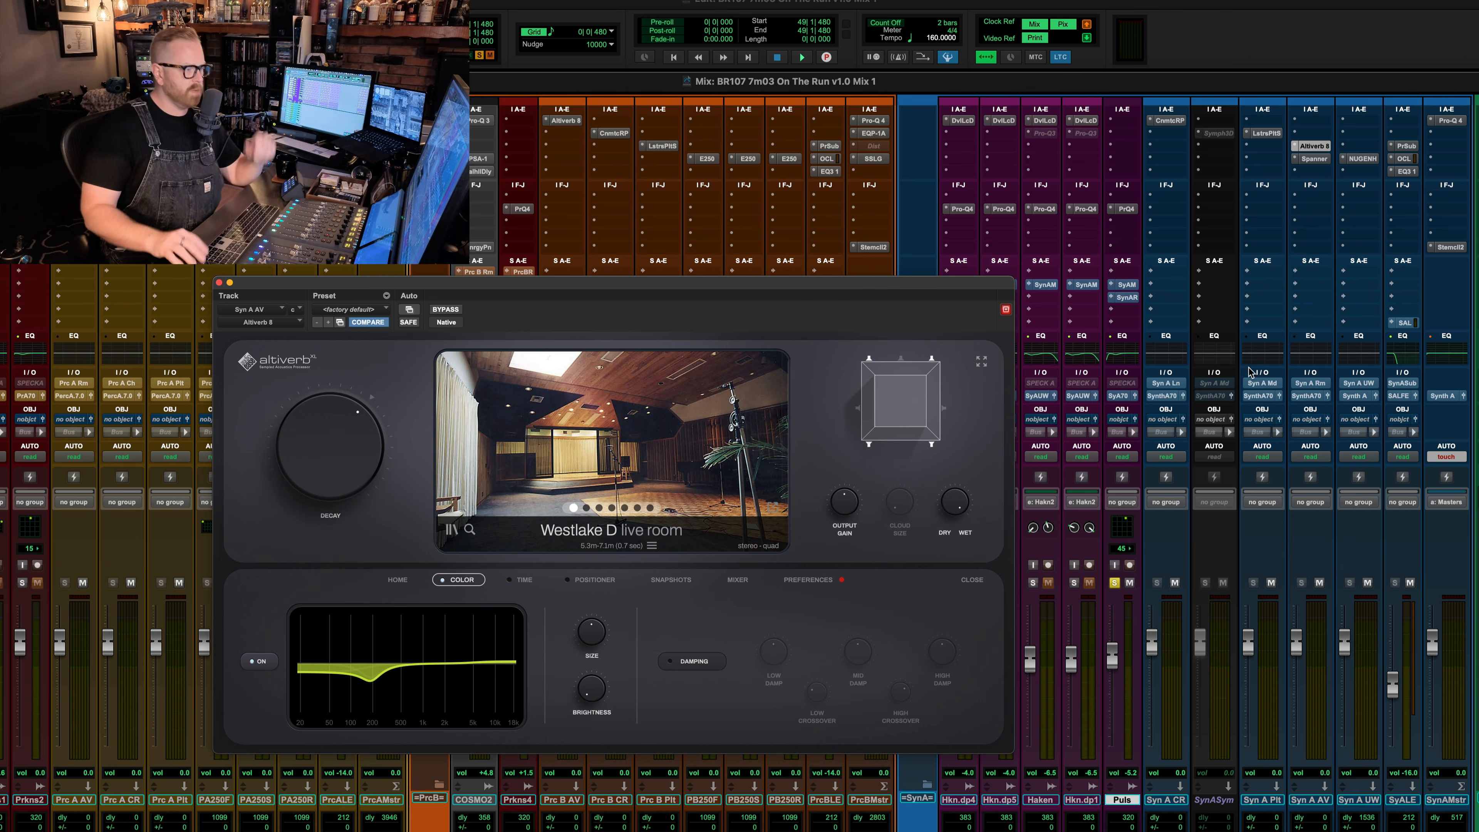
- Audition the Syn A AV reverb during playback with its fader raised to +12.0 dB, and reset the fader to 0.0
{"action": "key", "text": "space"}
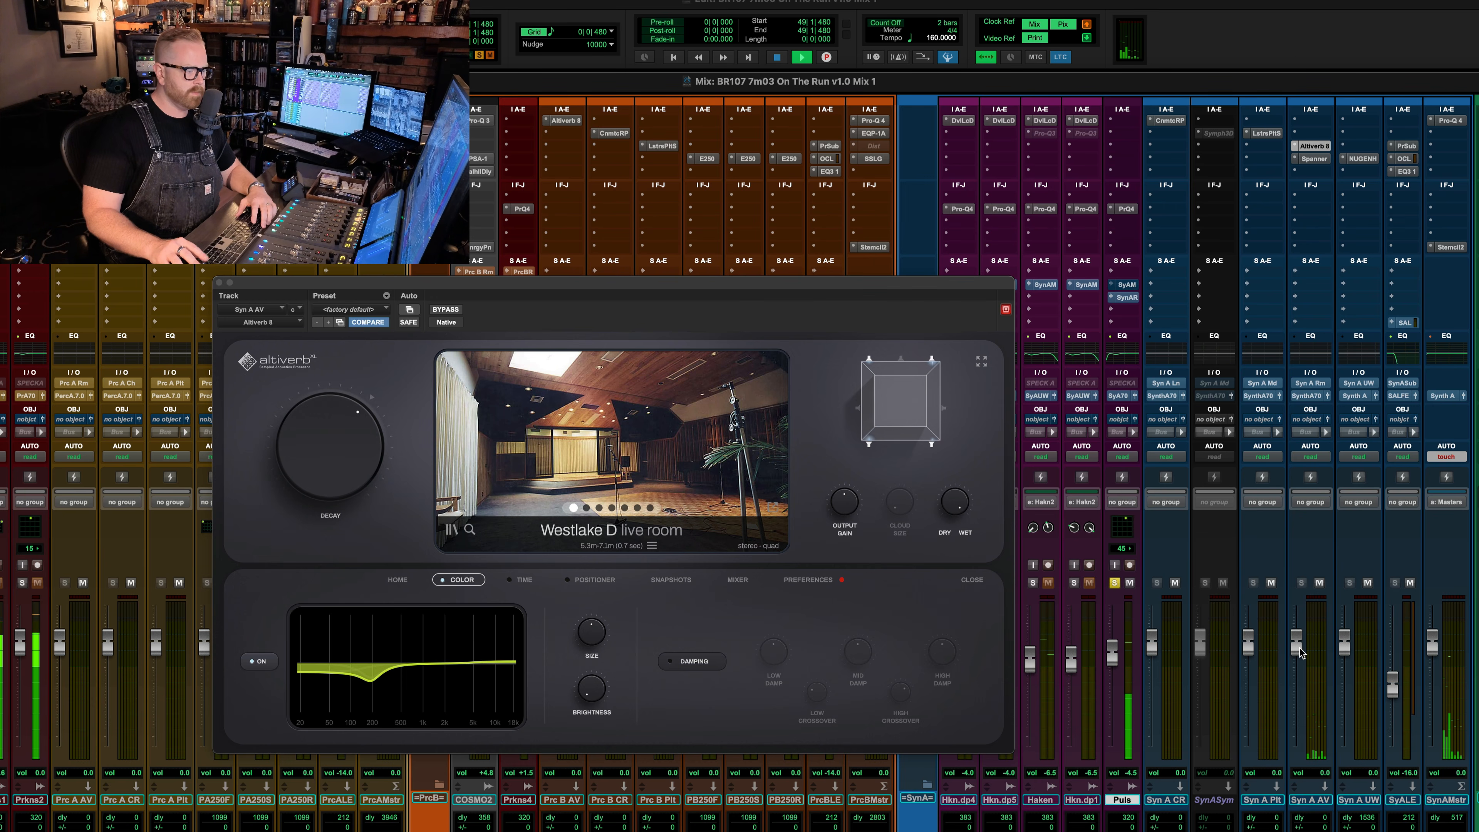
{"action": "left_click_drag", "start_coordinate": [1296, 641], "coordinate": [1314, 593]}
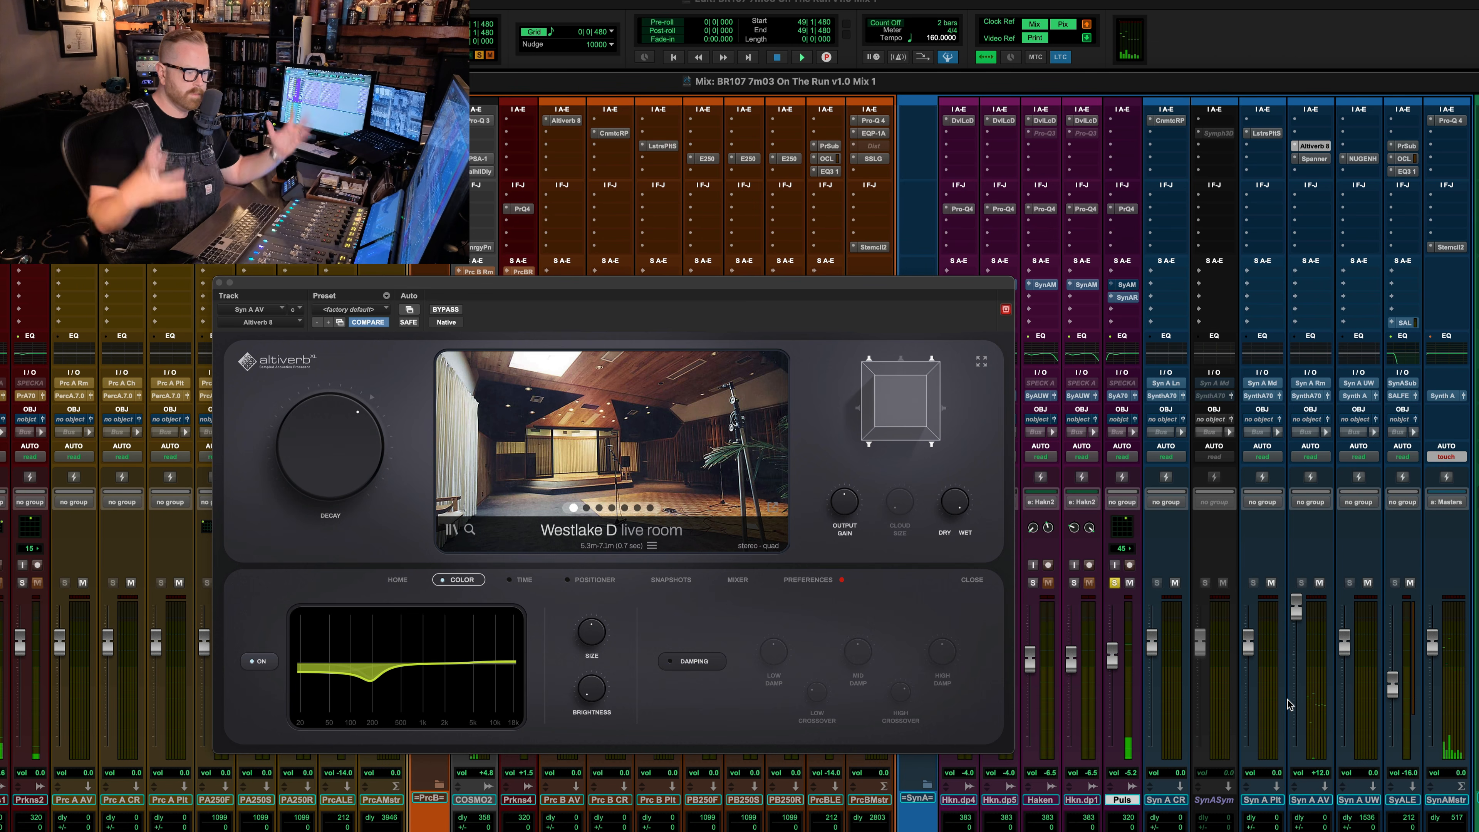
{"action": "left_click", "coordinate": [1295, 609], "text": "alt"}
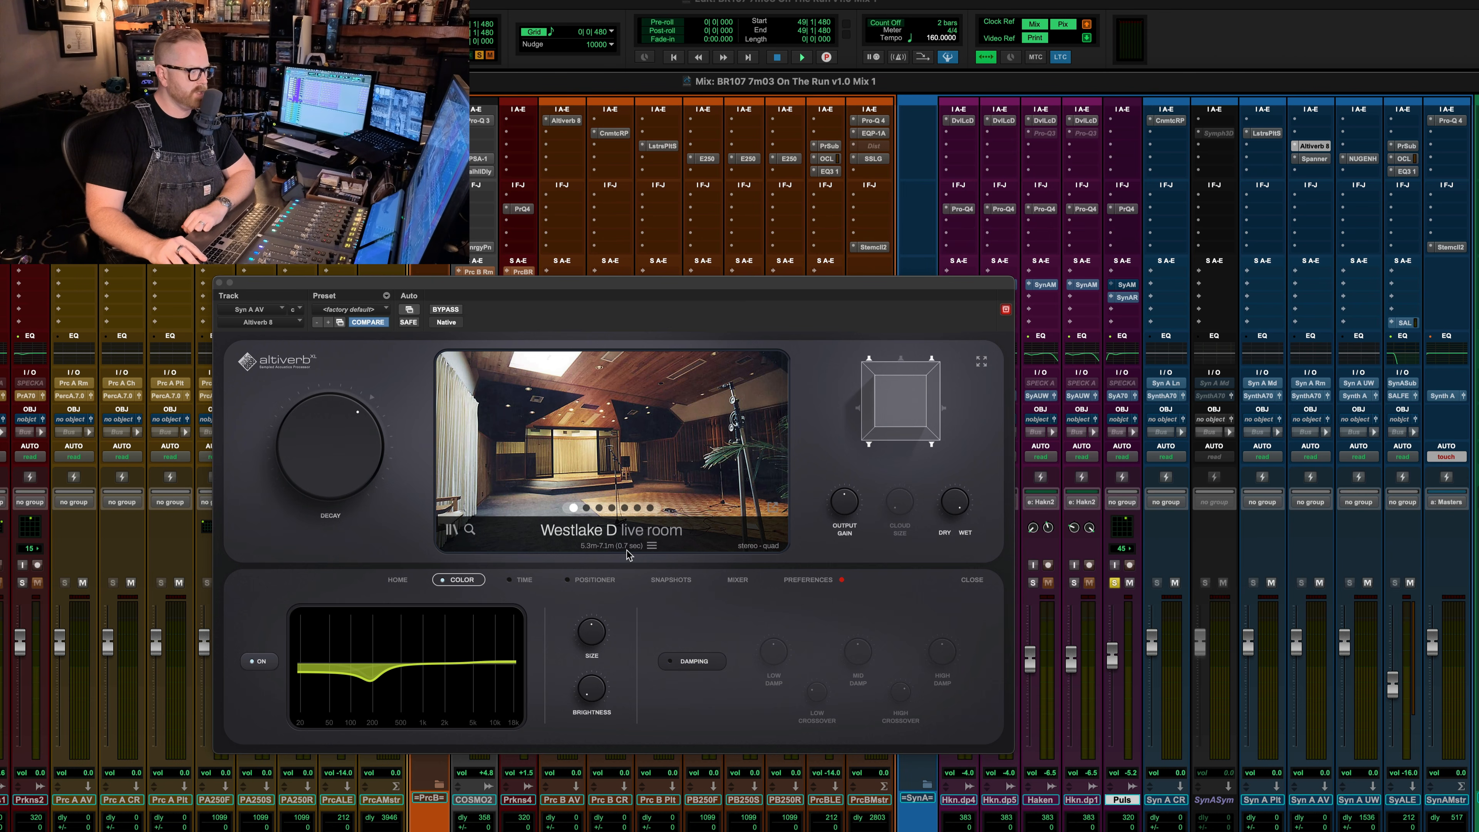
- Examine the Spanner channel positions on Syn A AV, close the plug-in and resume playback of the soloed Puls track
{"action": "left_click", "coordinate": [1313, 159]}
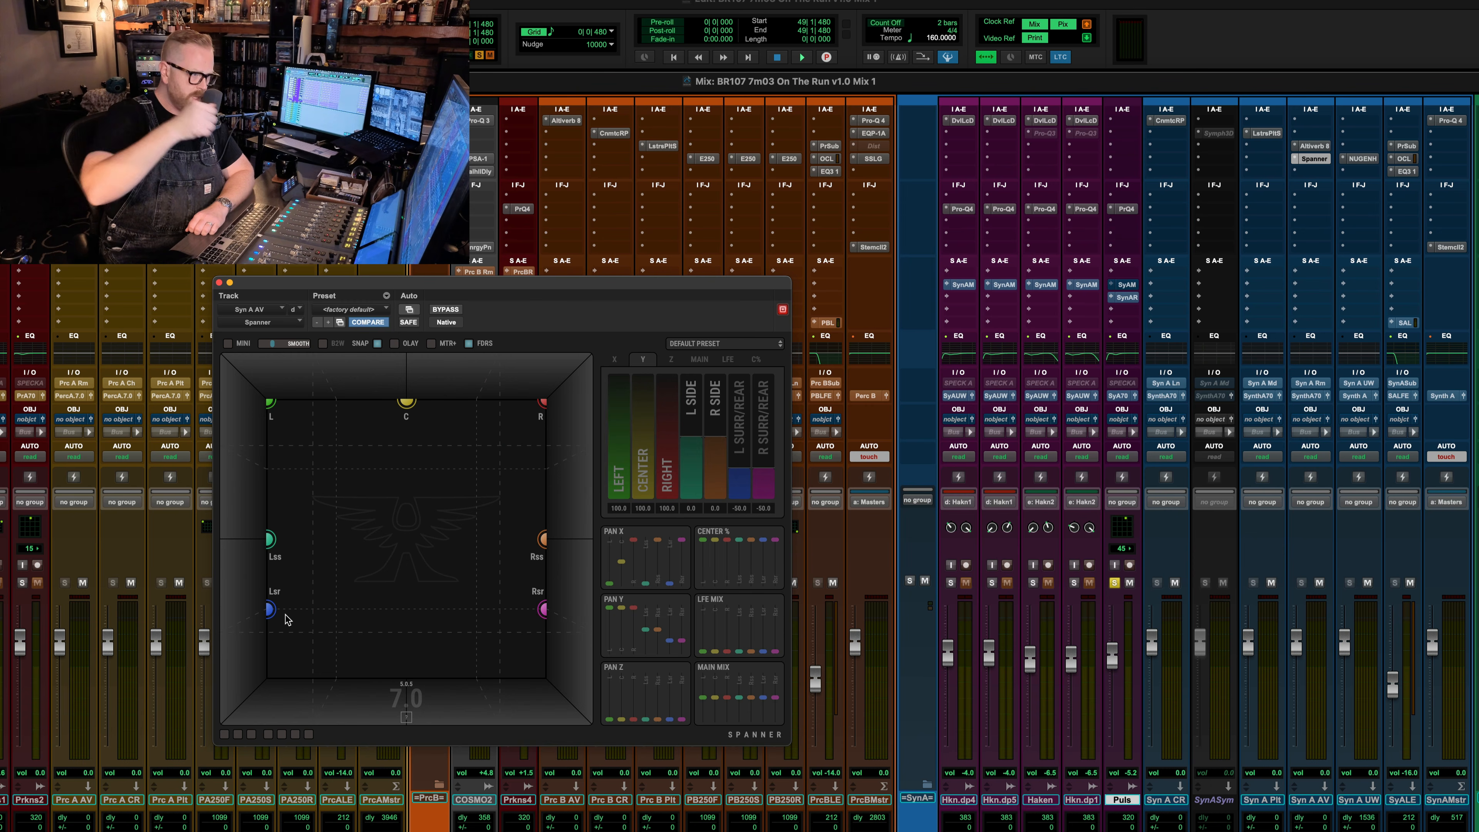
{"action": "left_click", "coordinate": [219, 283]}
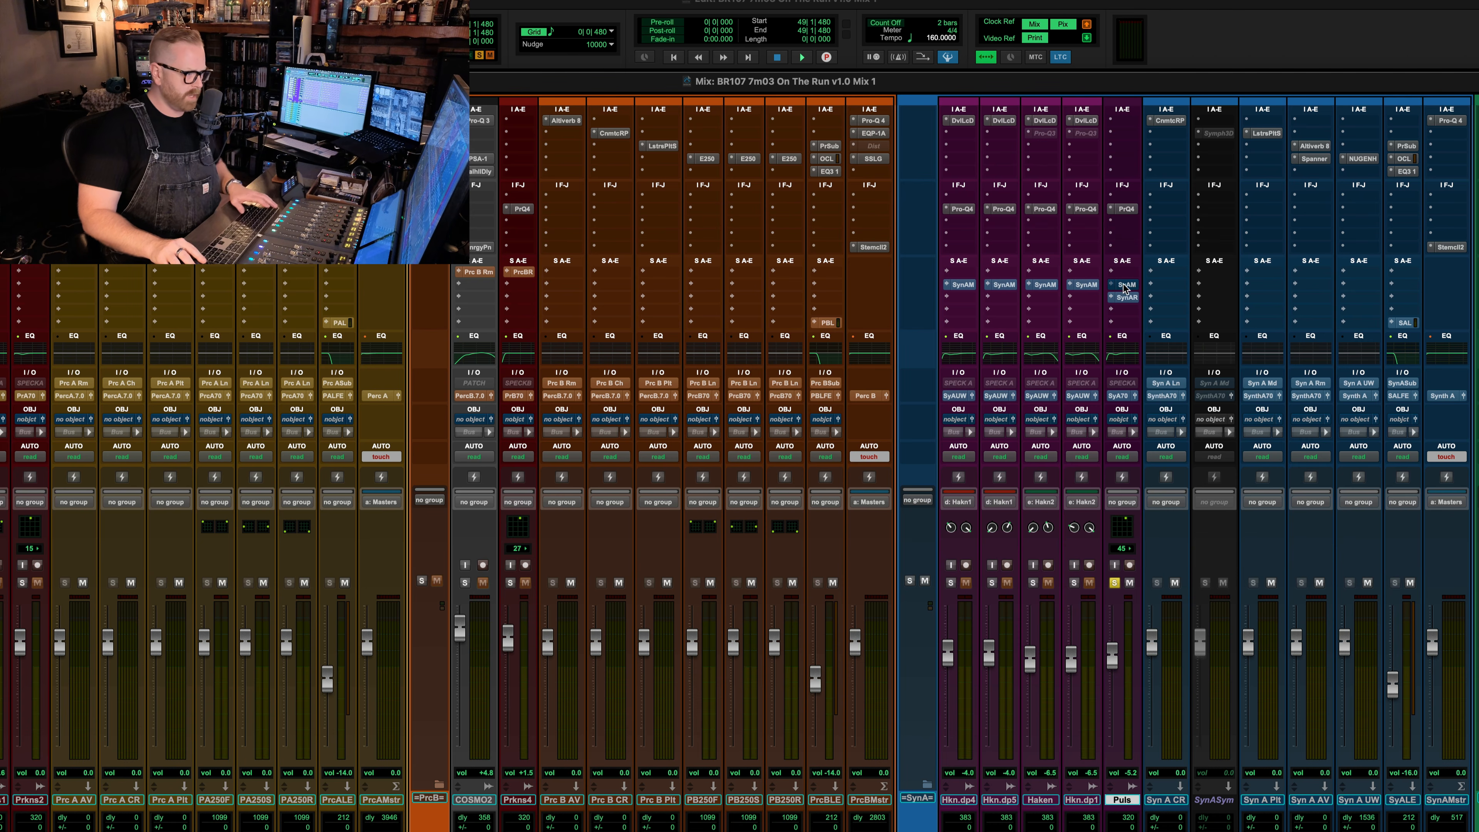
{"action": "key", "text": "space"}
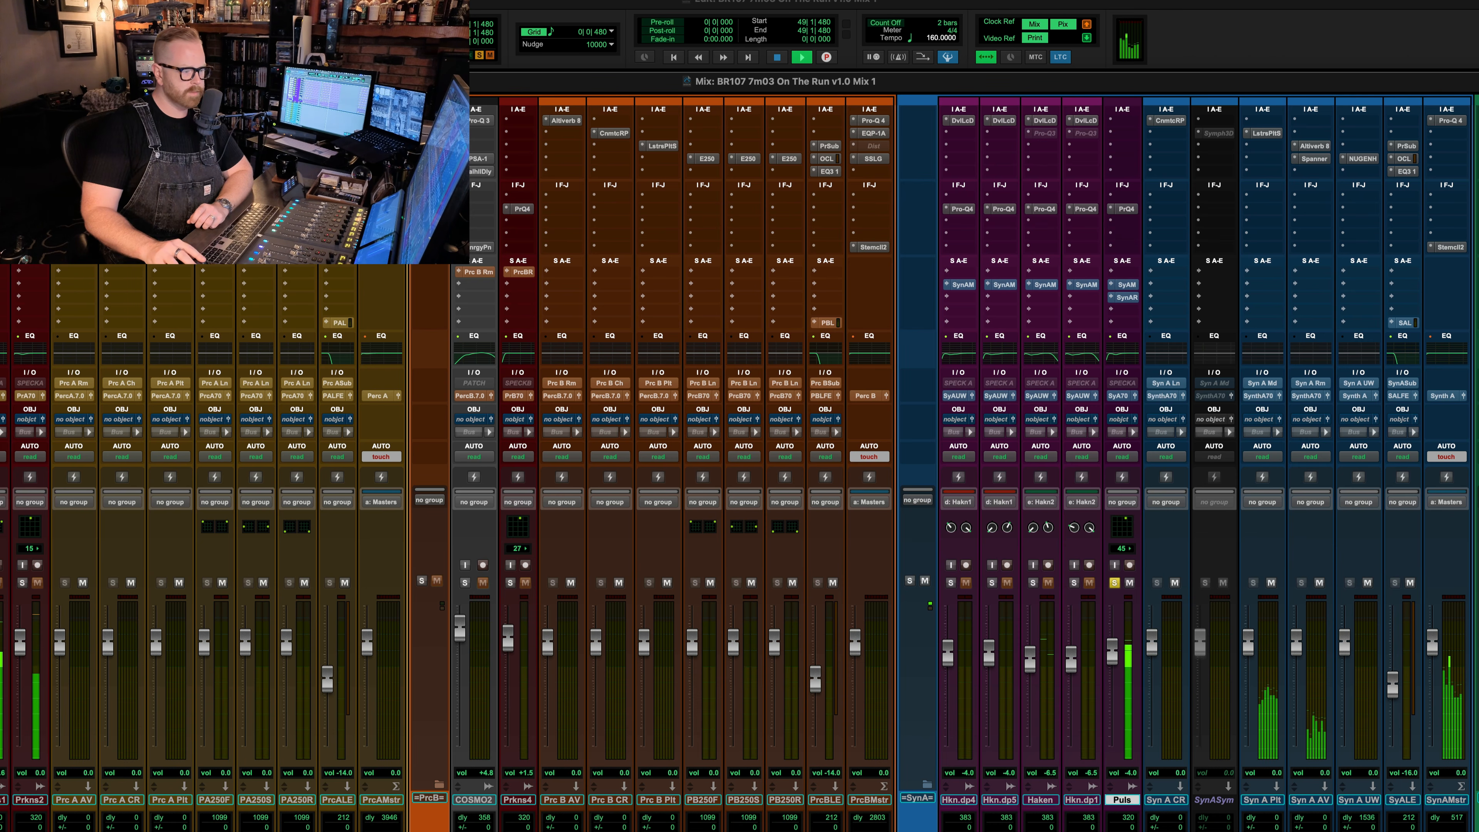
- Select the Syn A Plt and Syn A AV tracks and toggle their mutes during playback to compare Puls without reverb
{"action": "left_click", "coordinate": [1263, 807]}
{"action": "left_click", "coordinate": [1296, 806], "text": "shift"}
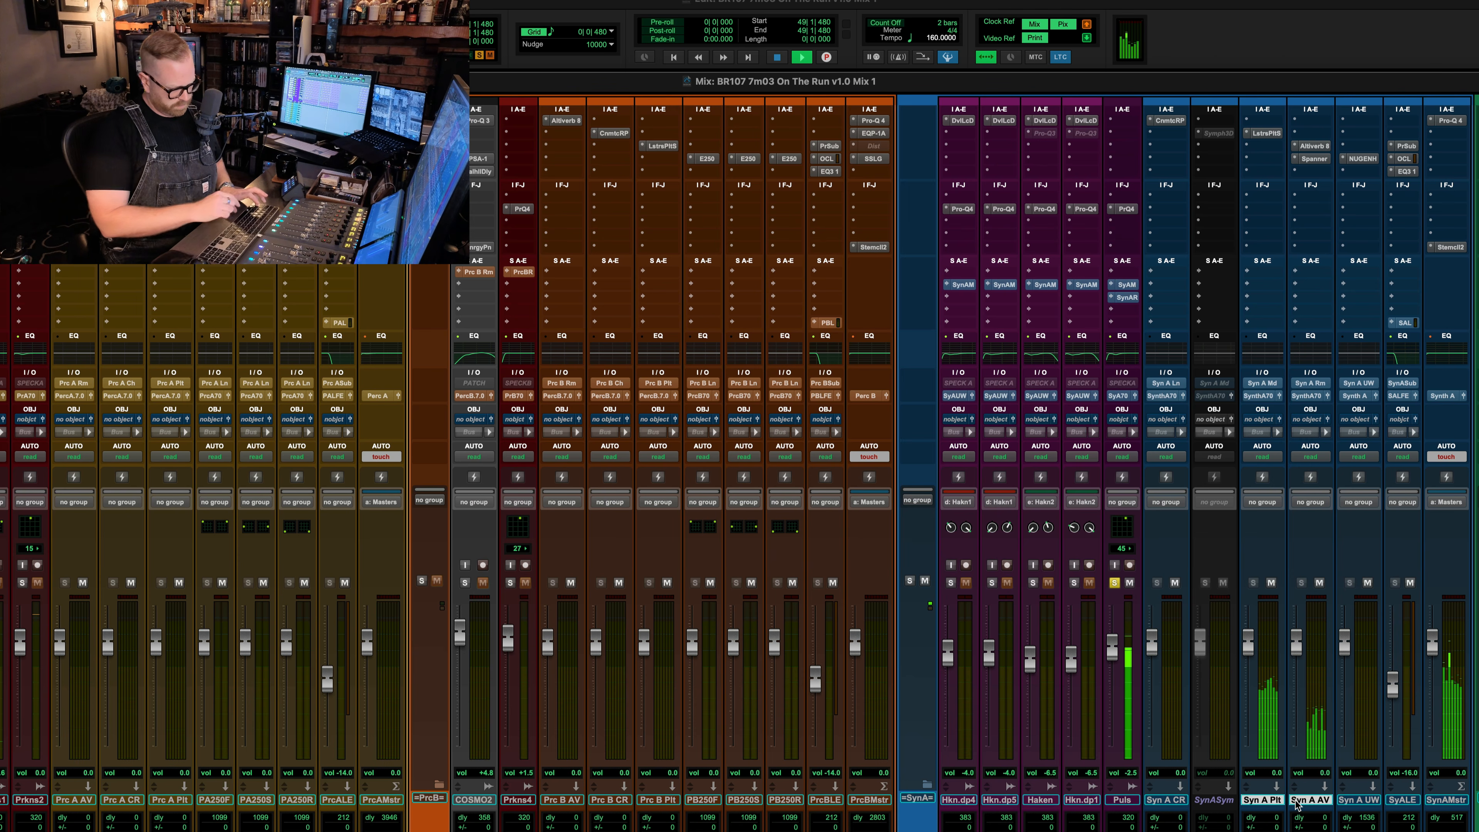
{"action": "key", "text": "shift+m"}
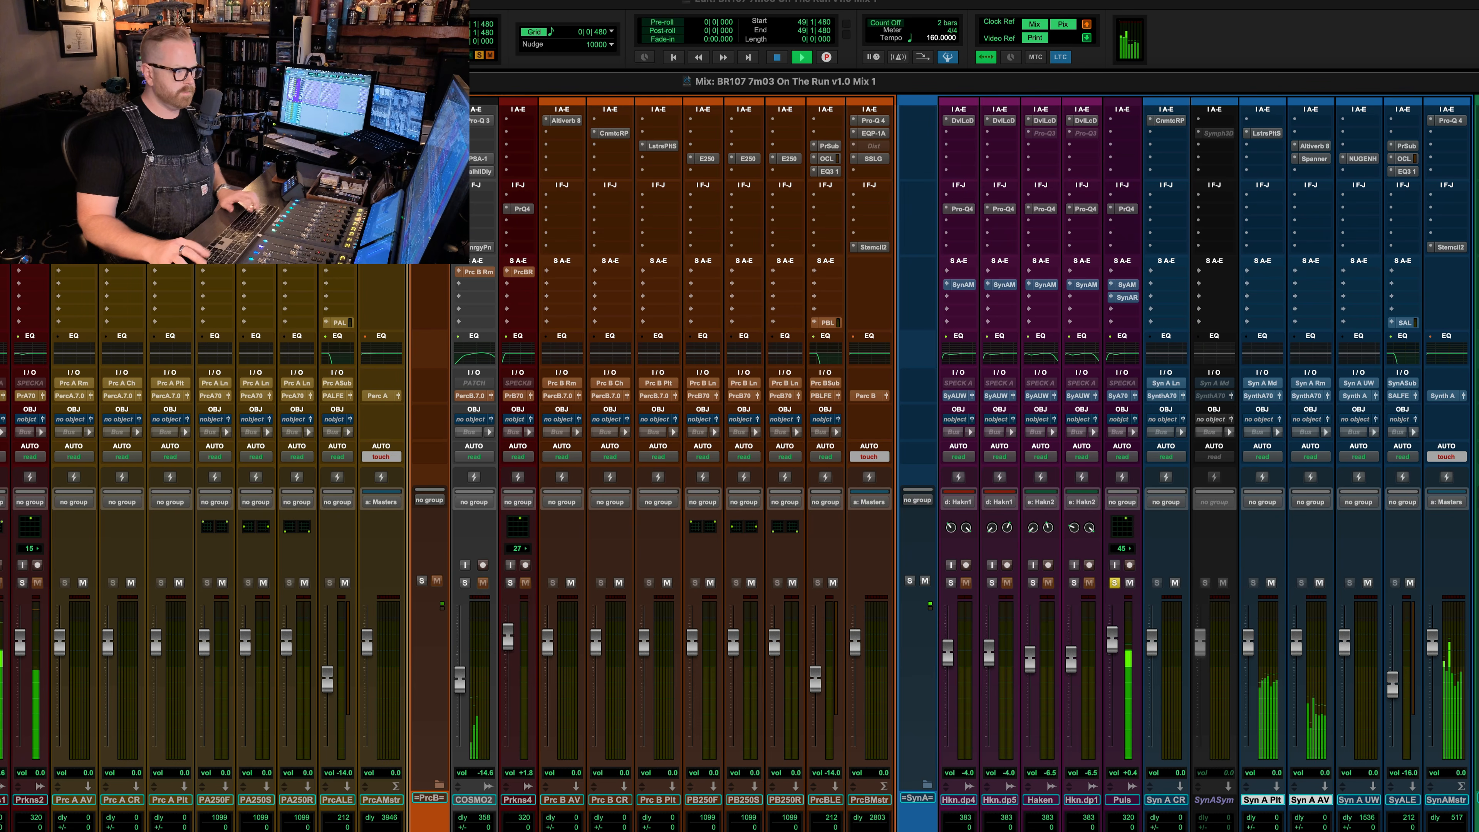
- Expand the Synth B folder in the Edit window and unmute Lyra.dup1, Lyra, Puls.dup1 and Lyra.dup2 by selecting a range across them
{"action": "key", "text": "super+equal"}
{"action": "scroll", "coordinate": [726, 644], "scroll_direction": "down", "scroll_amount": 3}
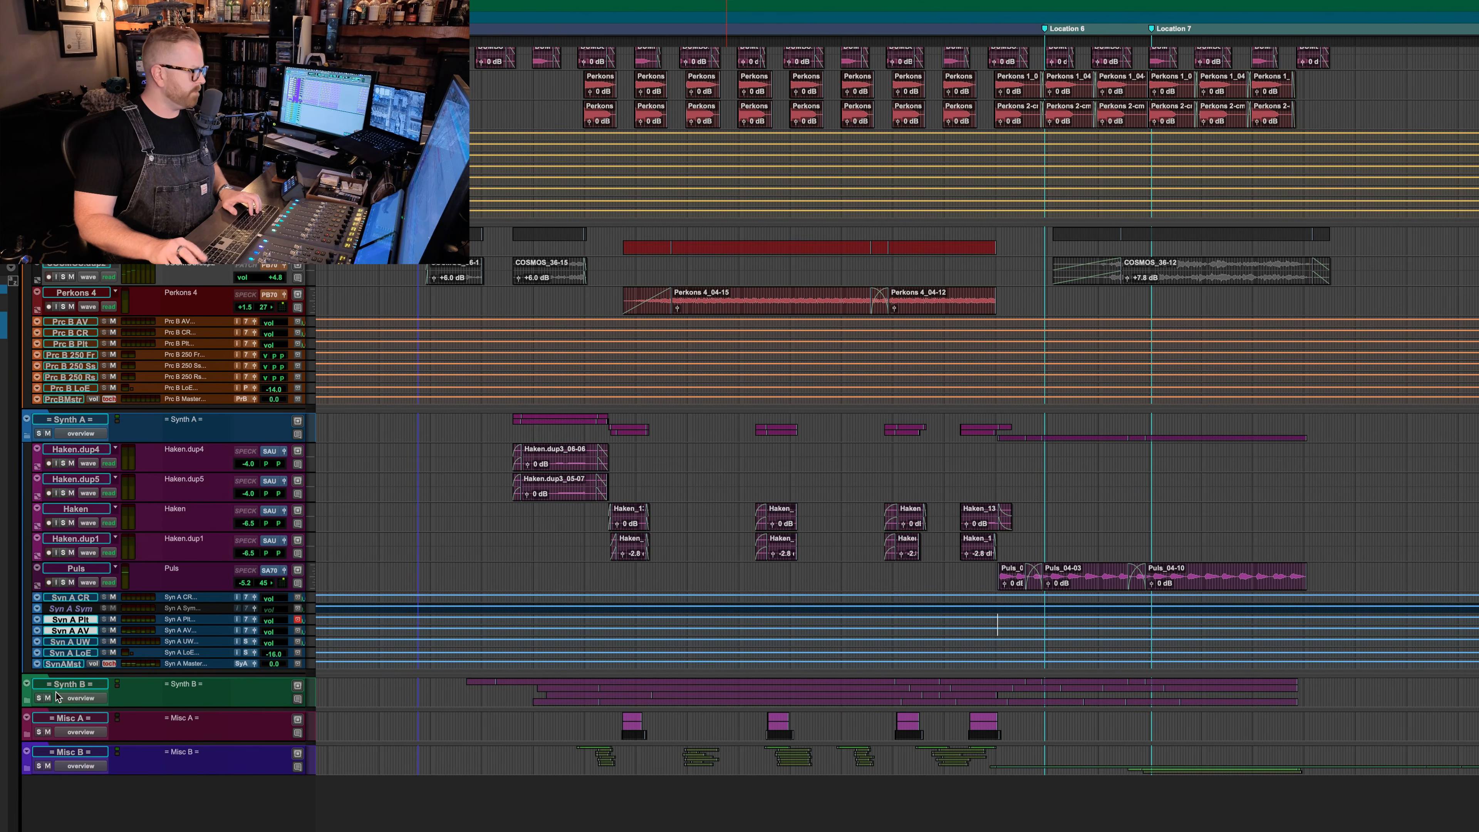
{"action": "left_click", "coordinate": [27, 701]}
{"action": "scroll", "coordinate": [754, 573], "scroll_direction": "down", "scroll_amount": 8}
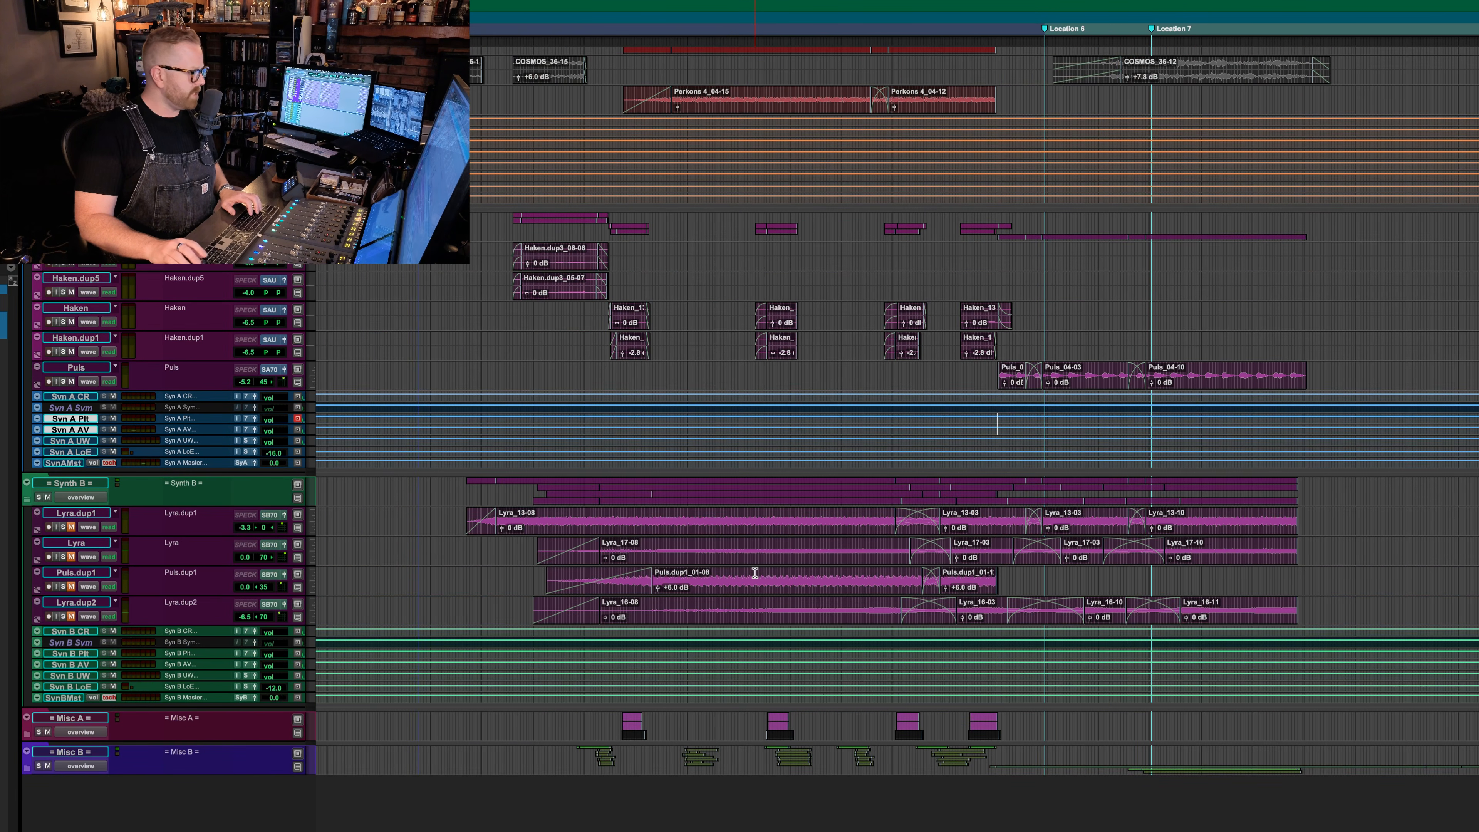
{"action": "left_click_drag", "start_coordinate": [606, 508], "coordinate": [751, 620]}
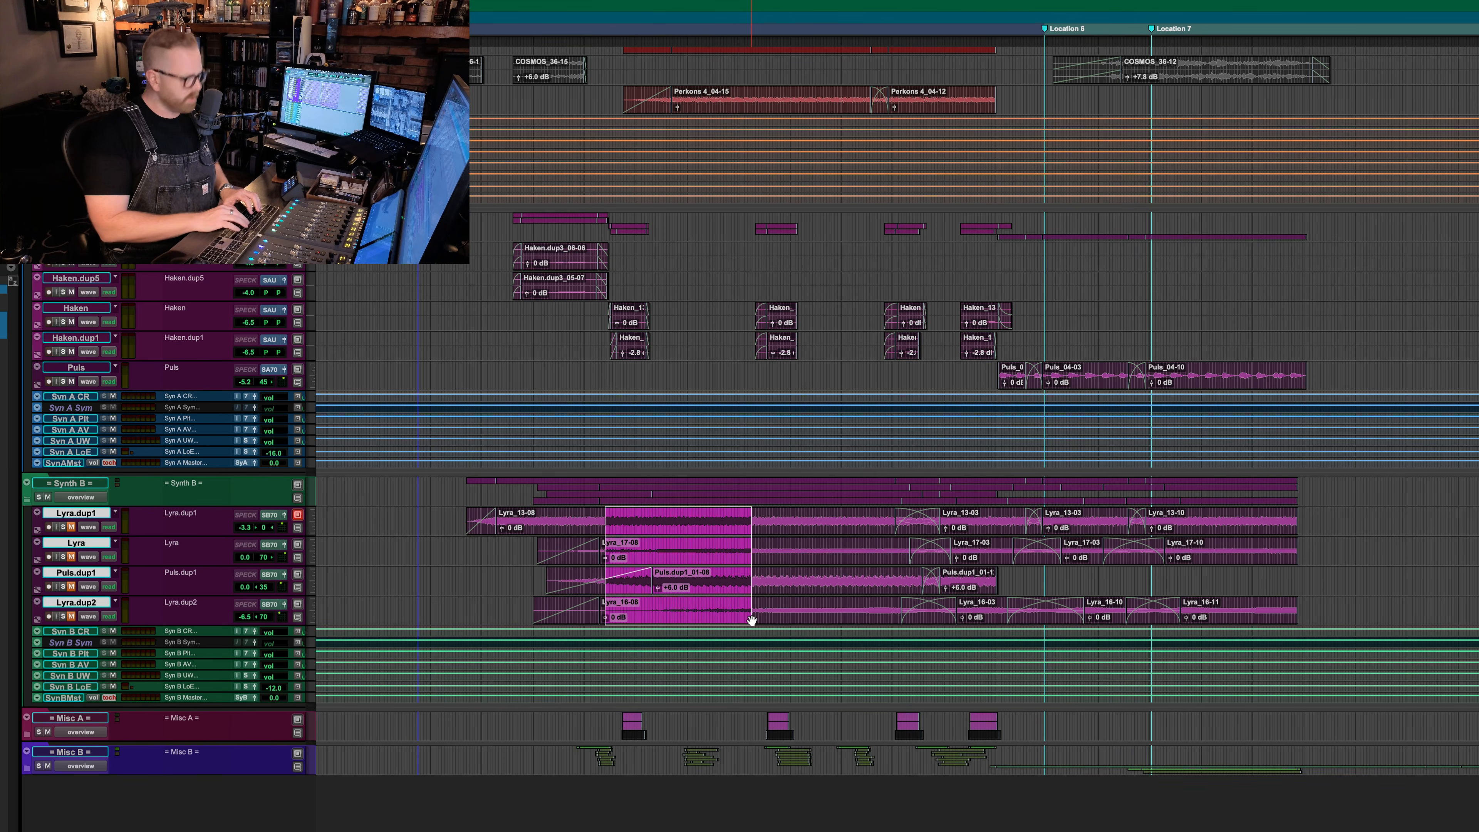
{"action": "key", "text": "shift+m"}
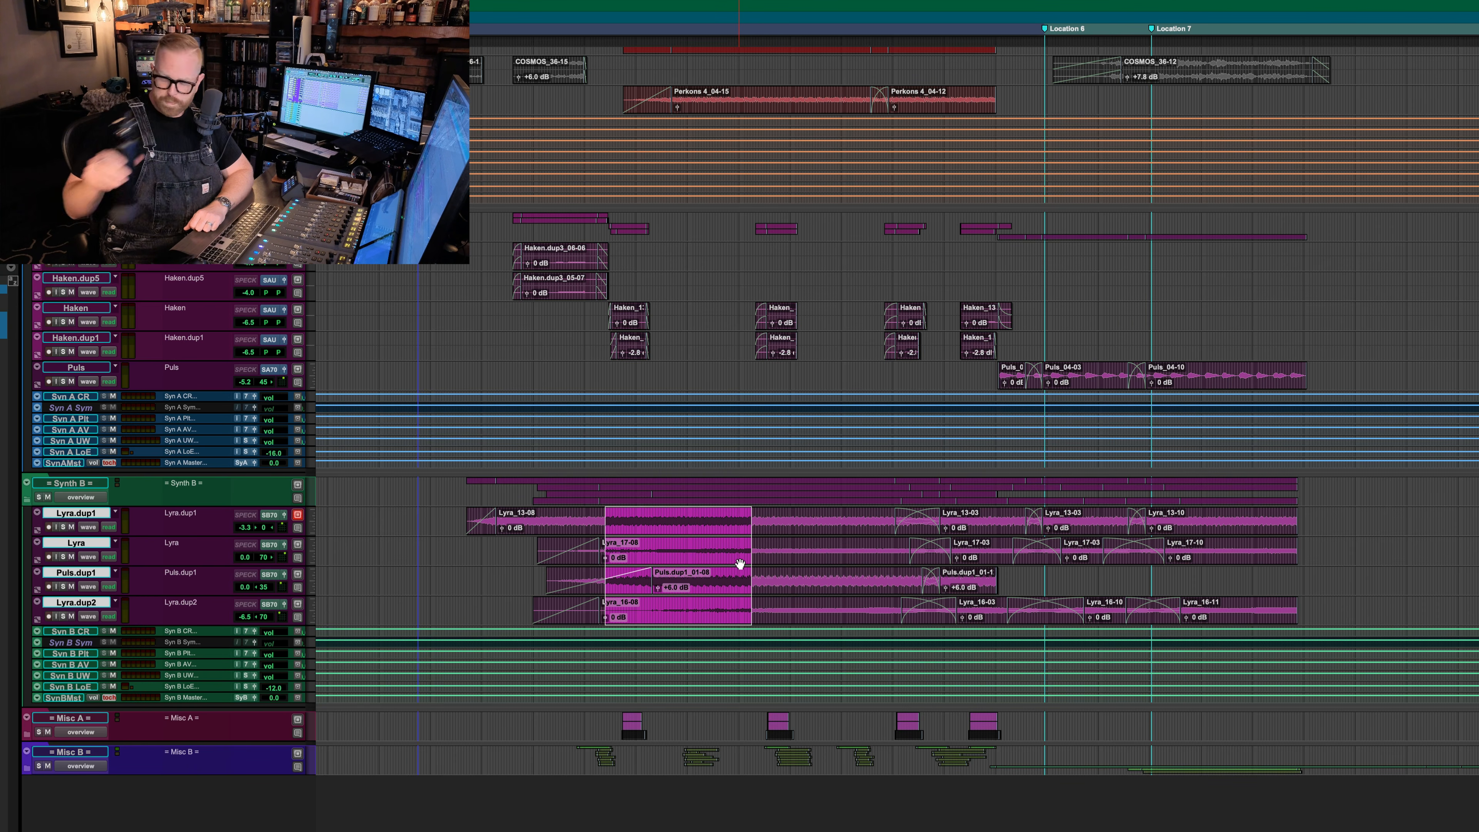
- Start playback from the beginning of the Lyra_17-08 clip and audition Lyra.dup1 and Lyra in solo, ending with only Lyra soloed
{"action": "left_click", "coordinate": [602, 517]}
{"action": "key", "text": "super+equal"}
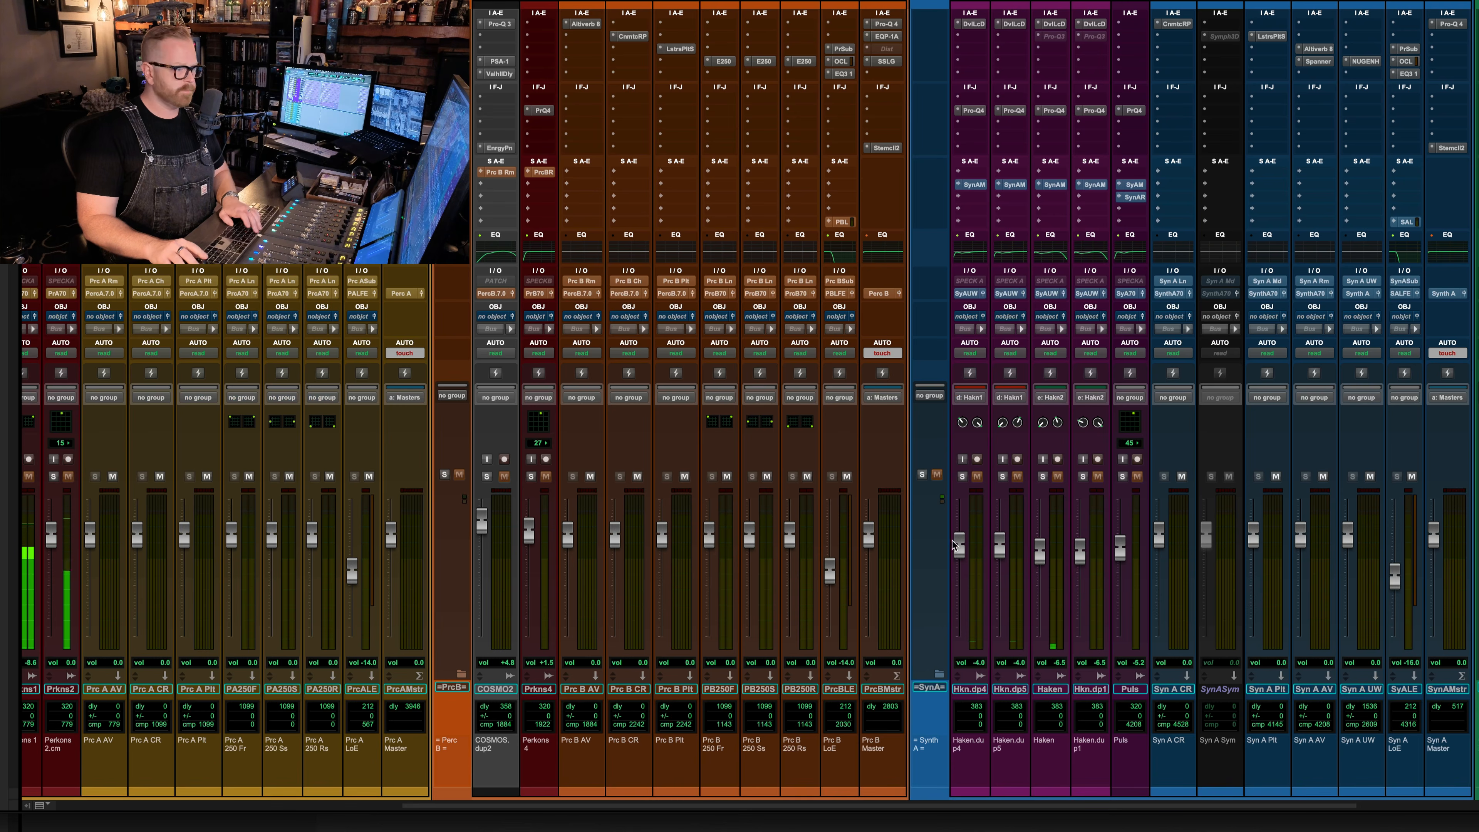
{"action": "key", "text": "super+equal"}
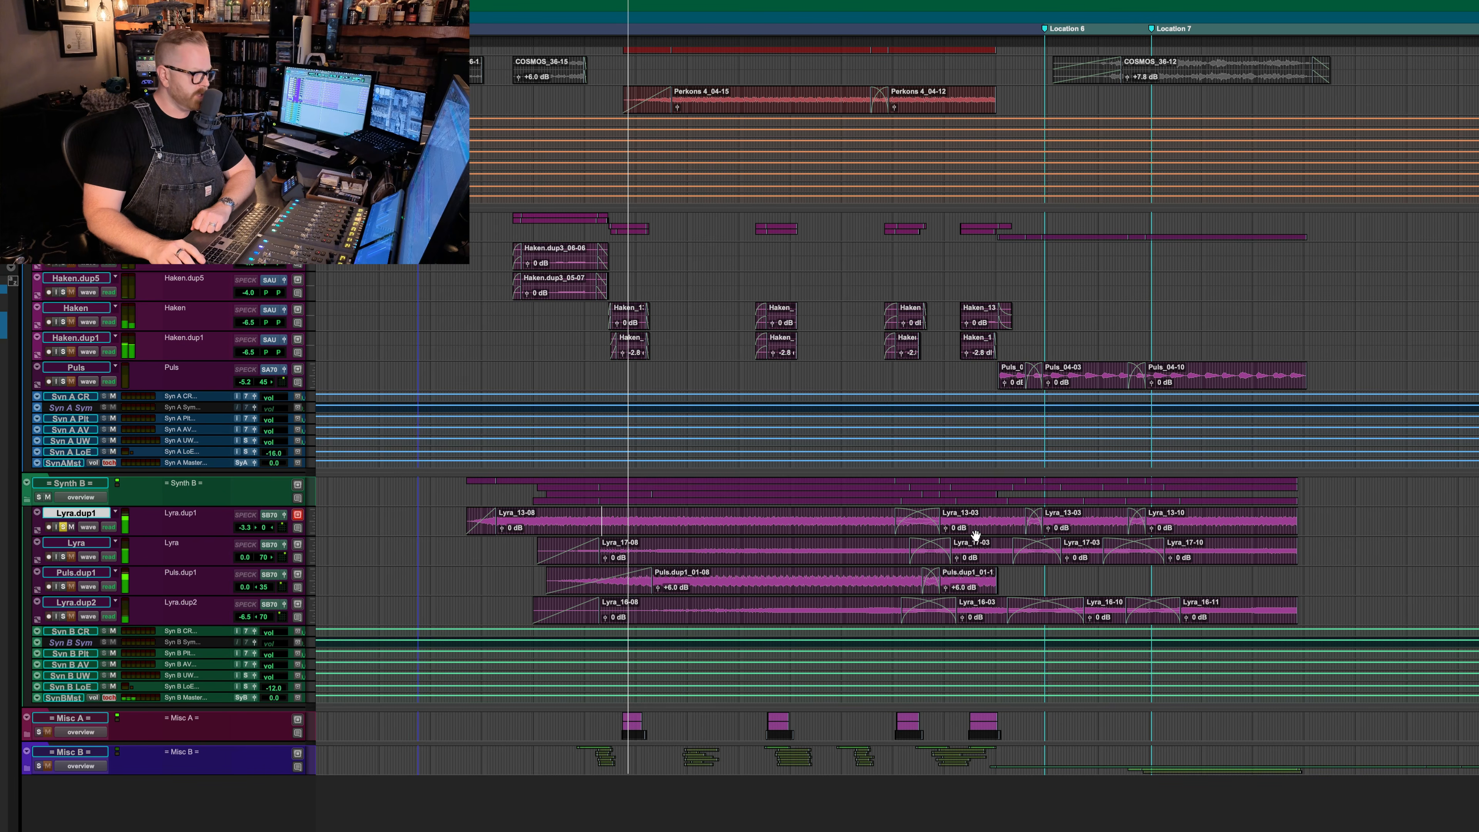
{"action": "left_click", "coordinate": [62, 557]}
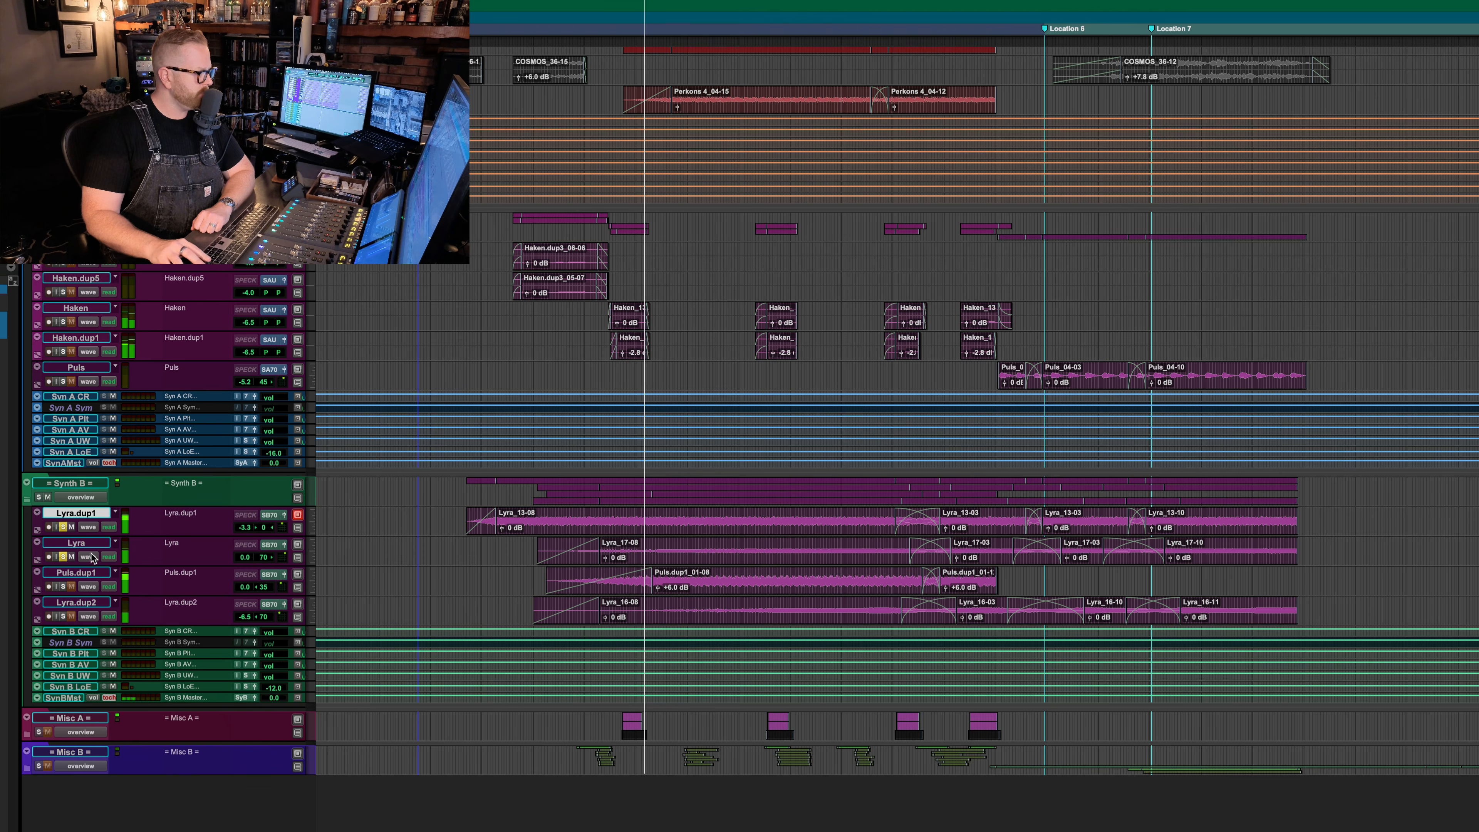
{"action": "left_click", "coordinate": [63, 526]}
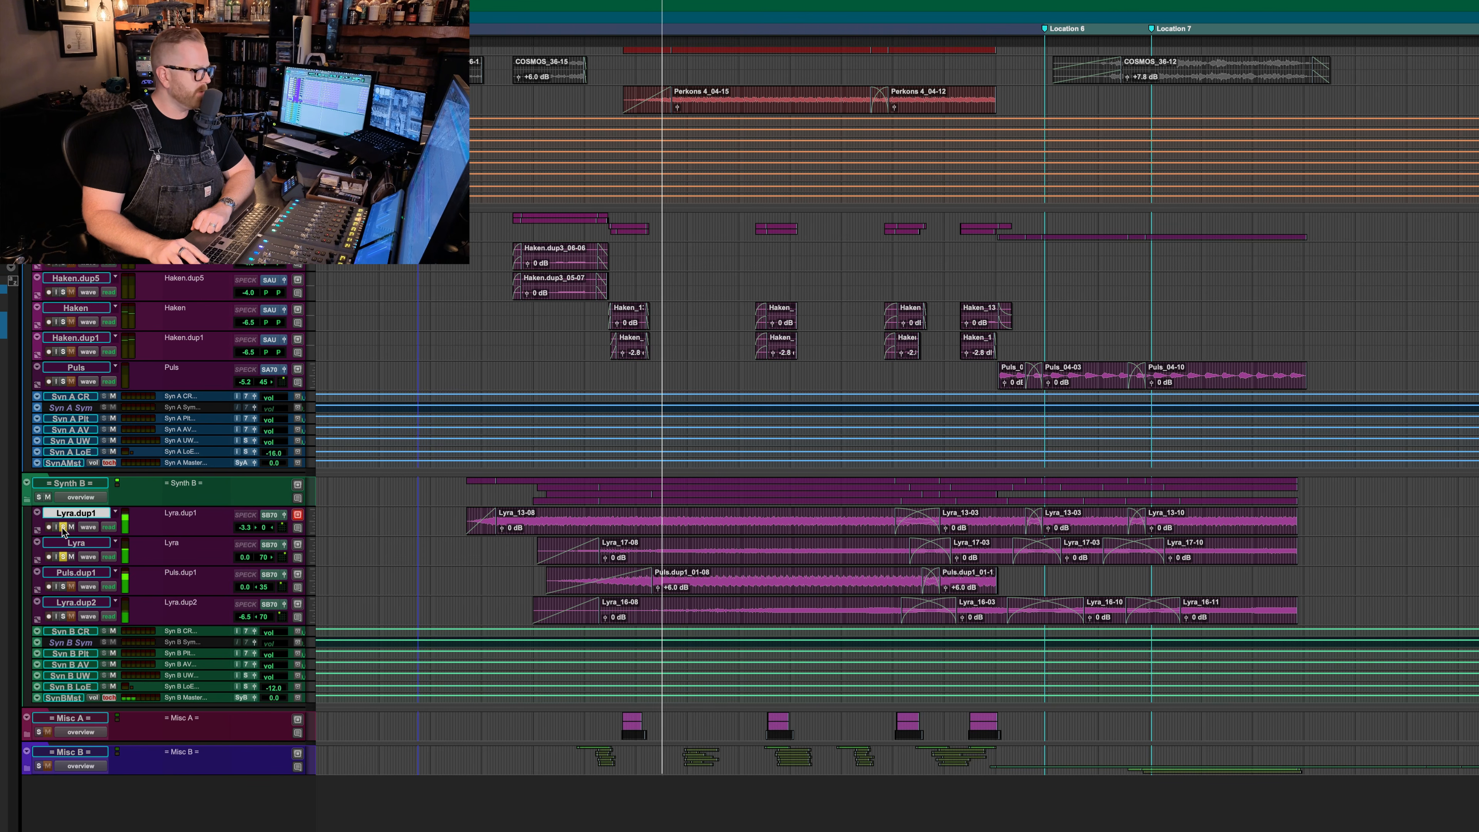
{"action": "left_click", "coordinate": [63, 527]}
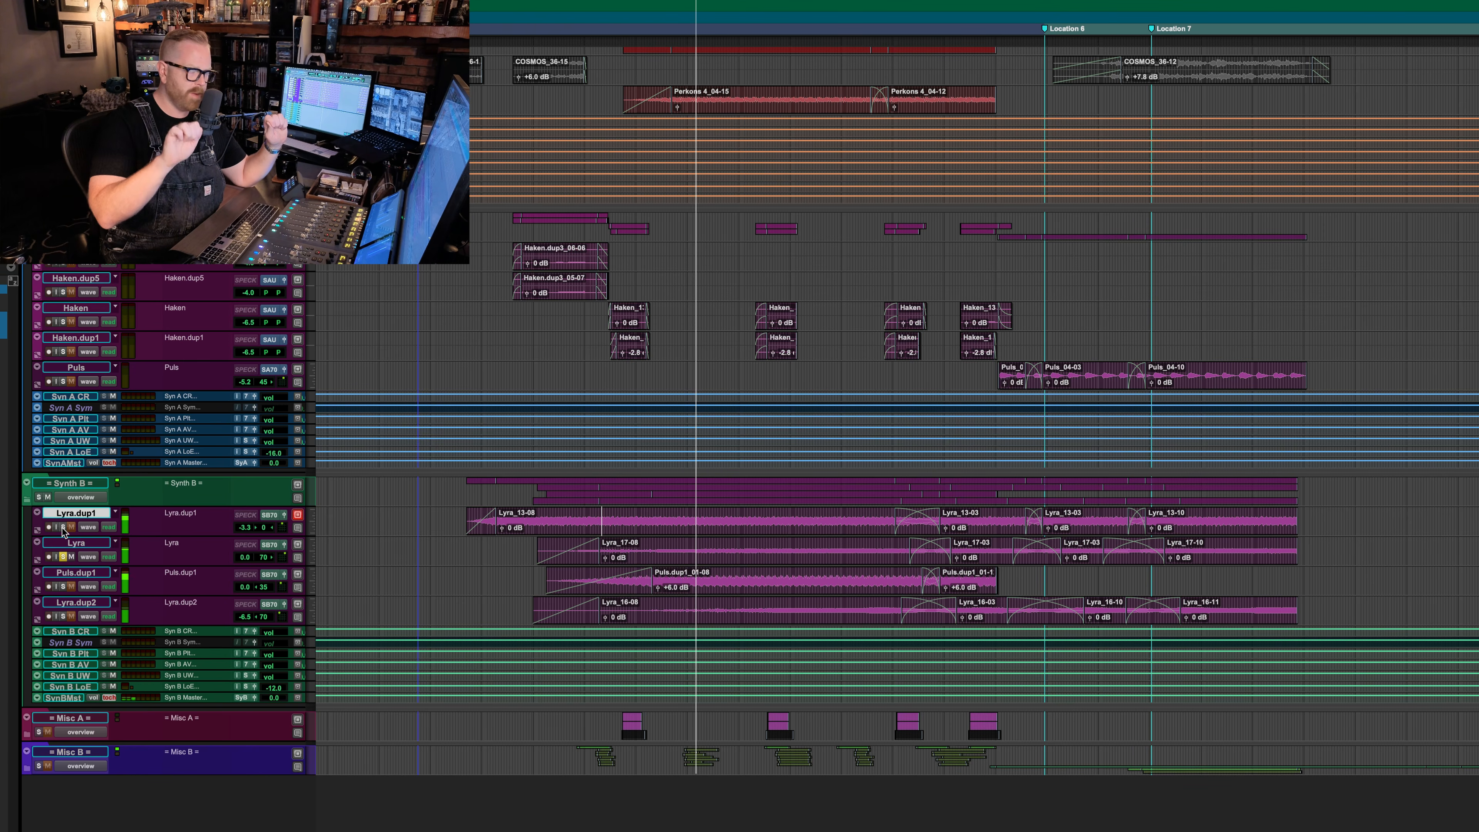
- Move the solo to Puls.dup1 to audition it against the other sections' clips, ending with the solo on Lyra.dup2
{"action": "left_click", "coordinate": [63, 586]}
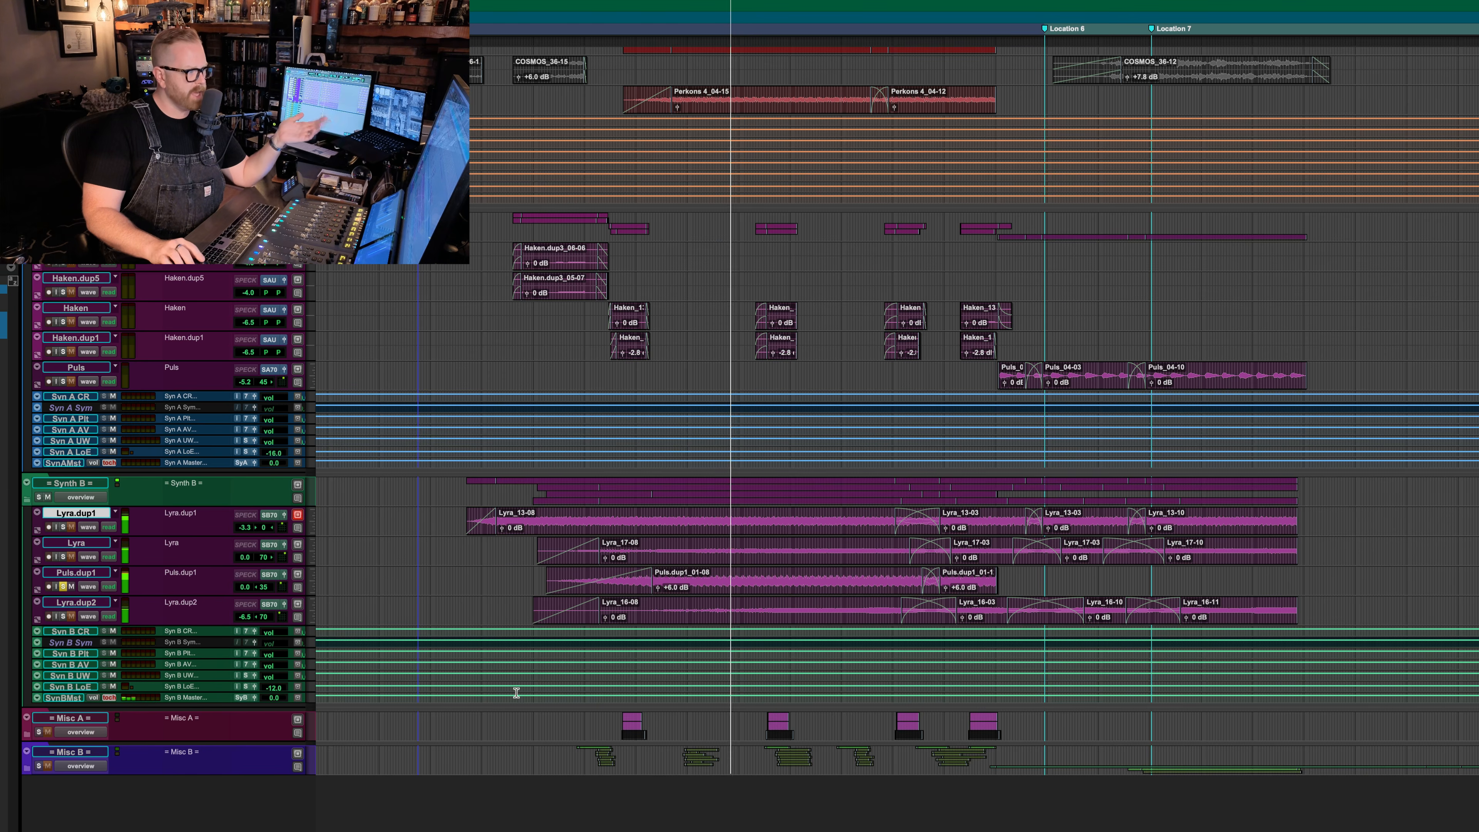
{"action": "scroll", "coordinate": [516, 692], "scroll_direction": "up", "scroll_amount": 10}
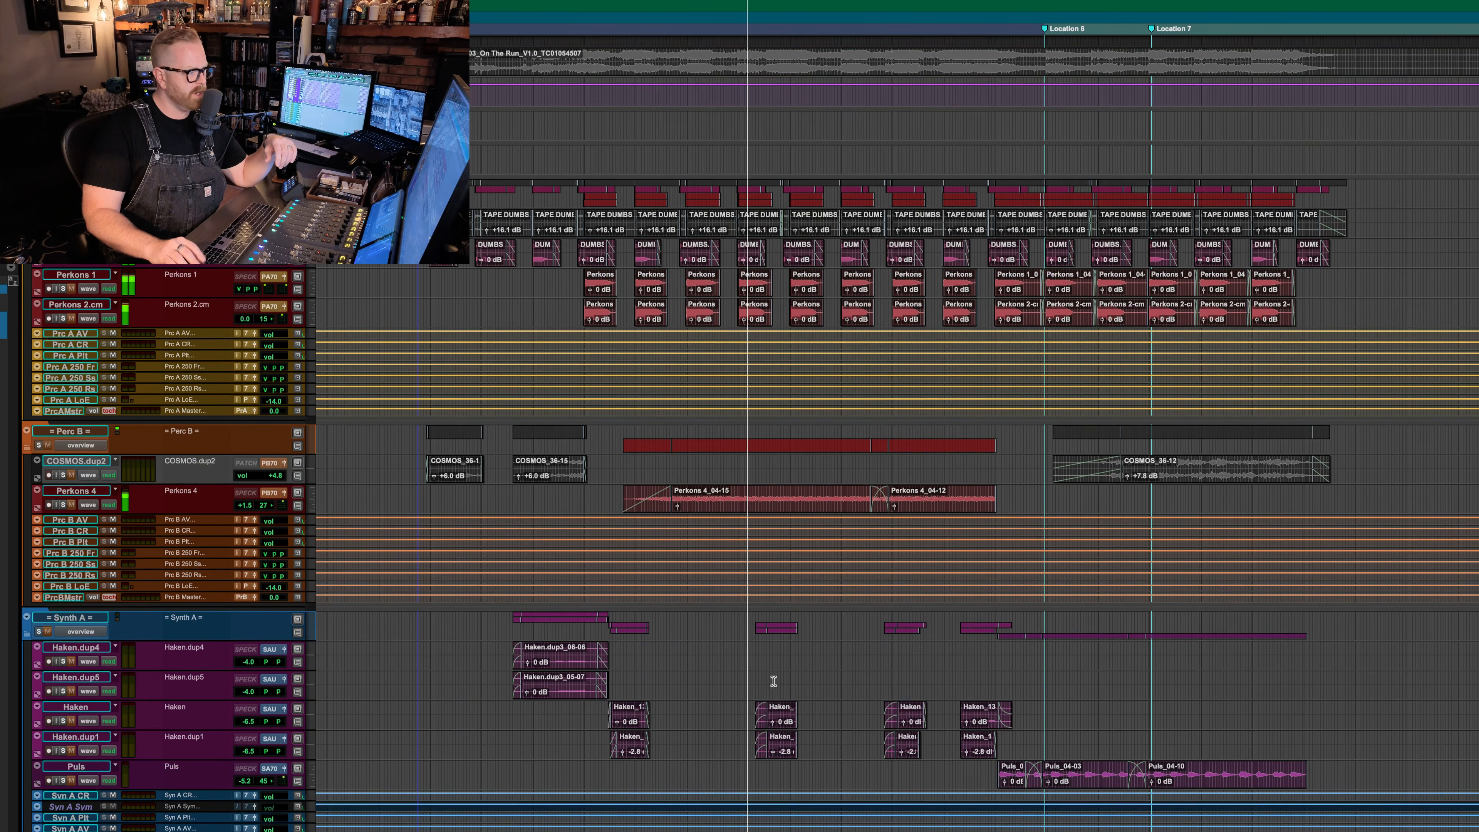
{"action": "scroll", "coordinate": [774, 681], "scroll_direction": "down", "scroll_amount": 10}
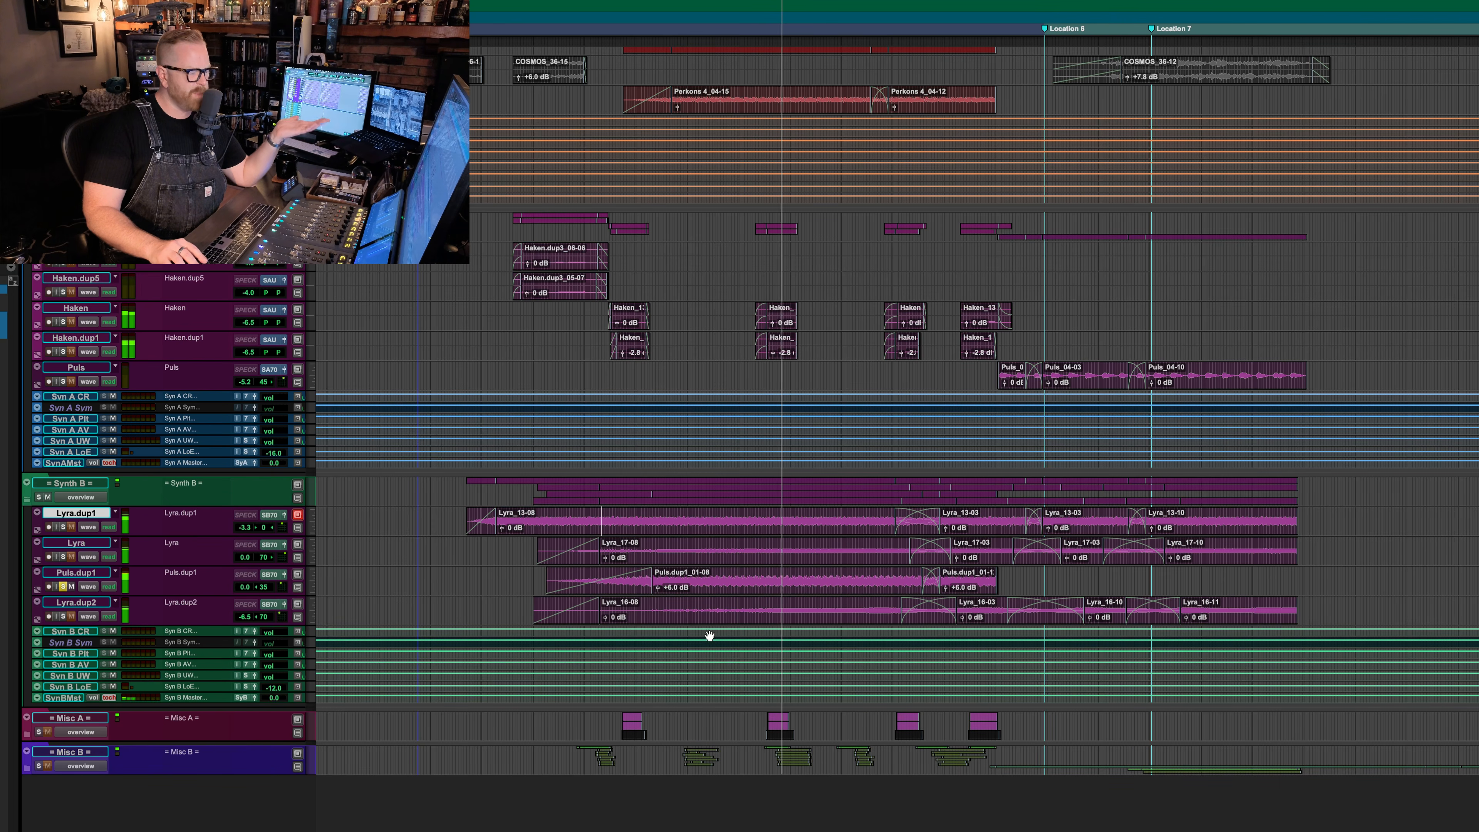
{"action": "left_click", "coordinate": [63, 586]}
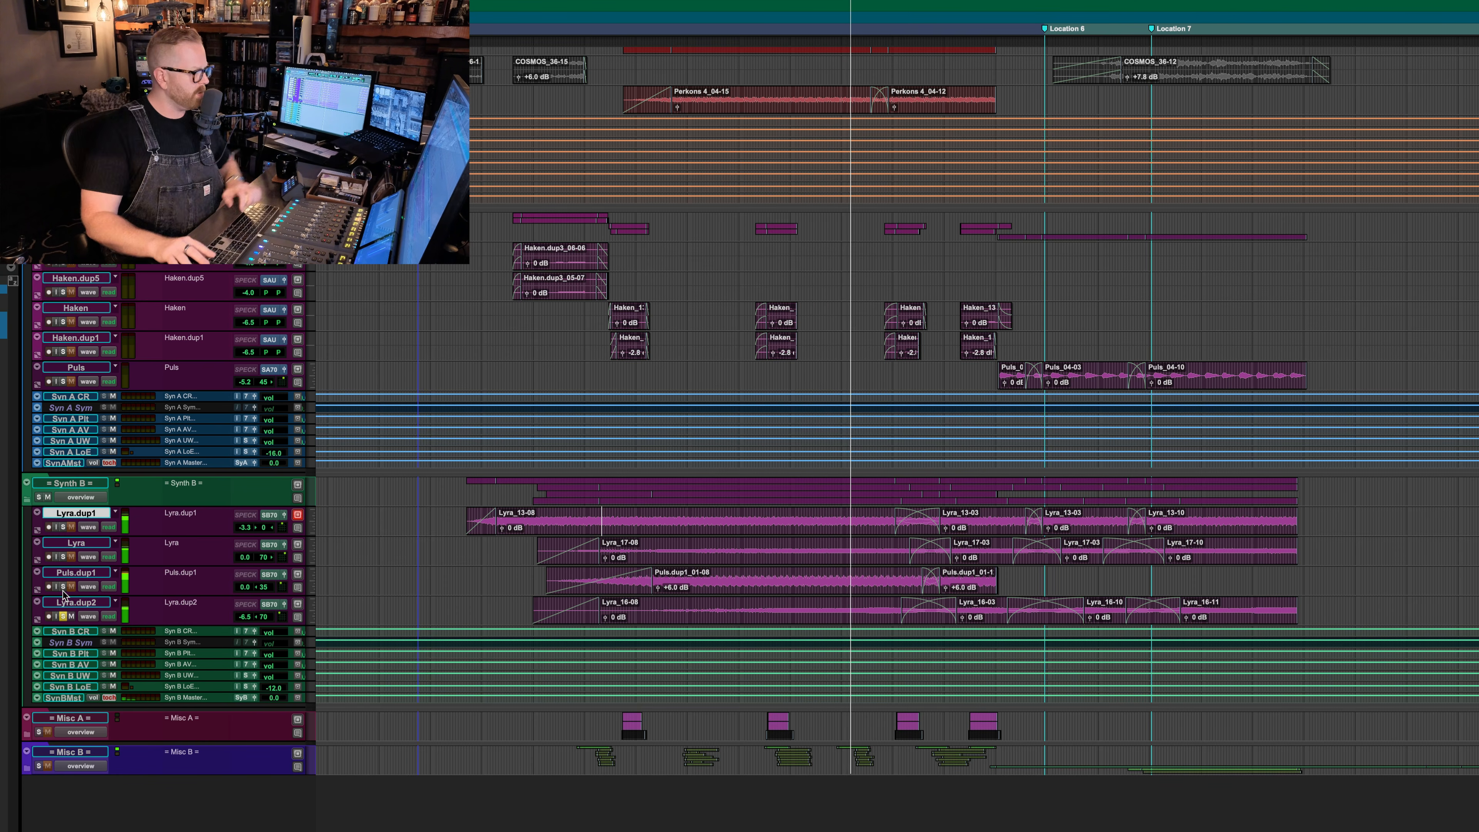
- Add Puls.dup1, Lyra and Lyra.dup1 to the solo to hear all four Synth B tracks together, and stop playback
{"action": "left_click", "coordinate": [63, 587]}
{"action": "left_click", "coordinate": [62, 557]}
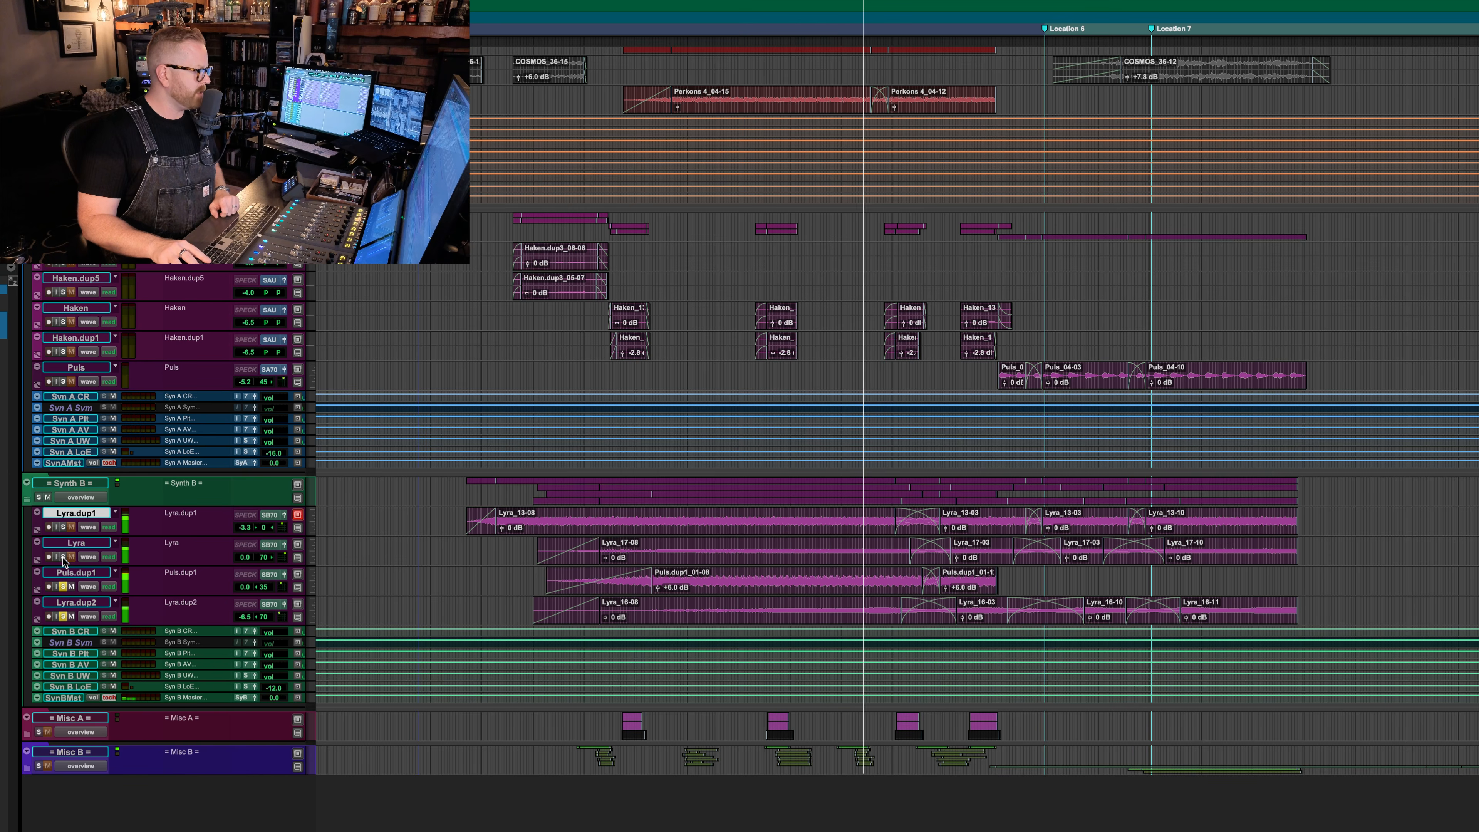
{"action": "left_click", "coordinate": [63, 526]}
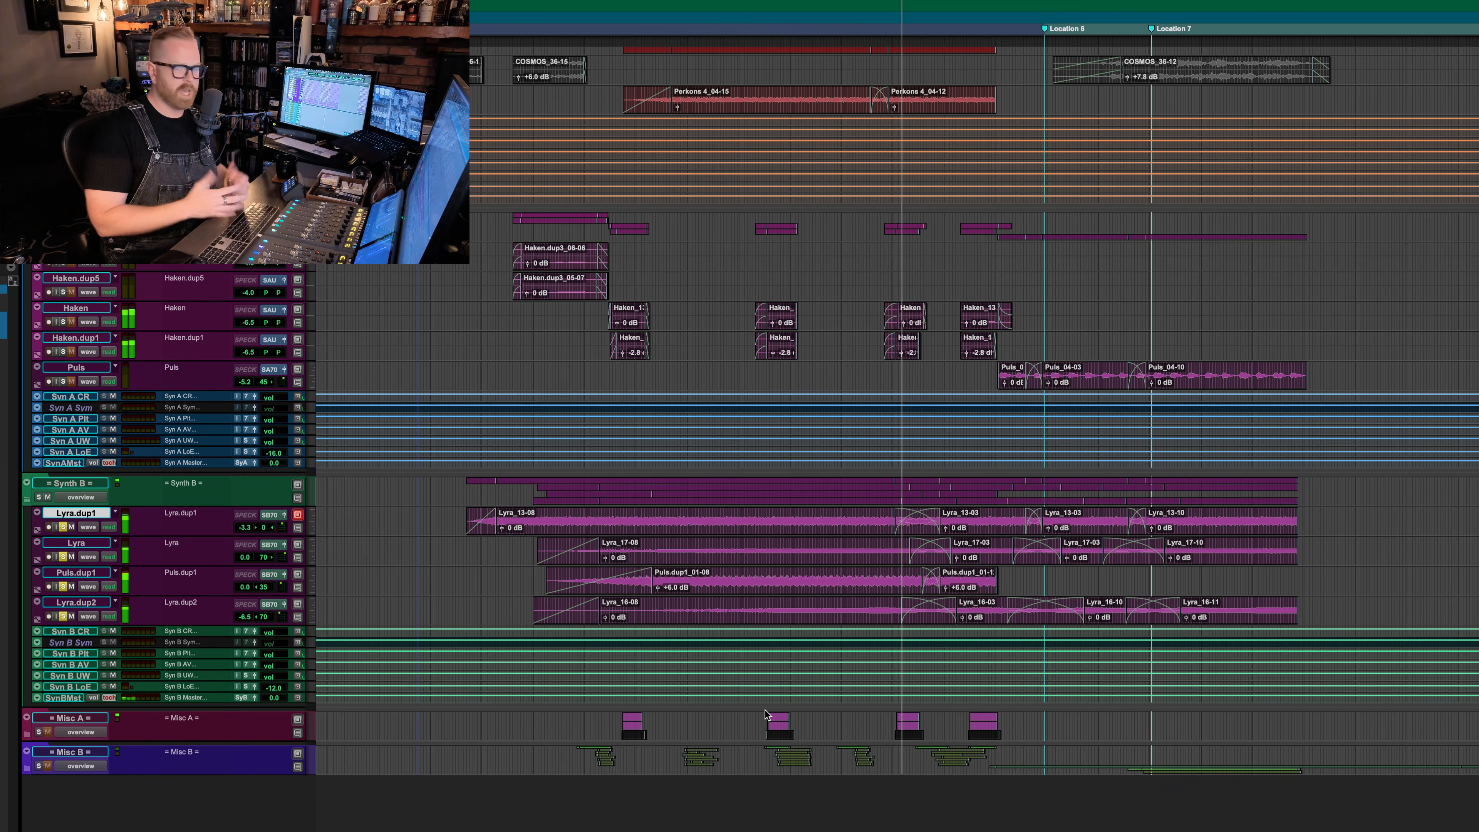
{"action": "key", "text": "space"}
- Examine the Tremolator settings on Lyra.dup1, Lyra and Lyra.dup2 in the Mix window during playback, then stop and close the plug-in
{"action": "key", "text": "super+equal"}
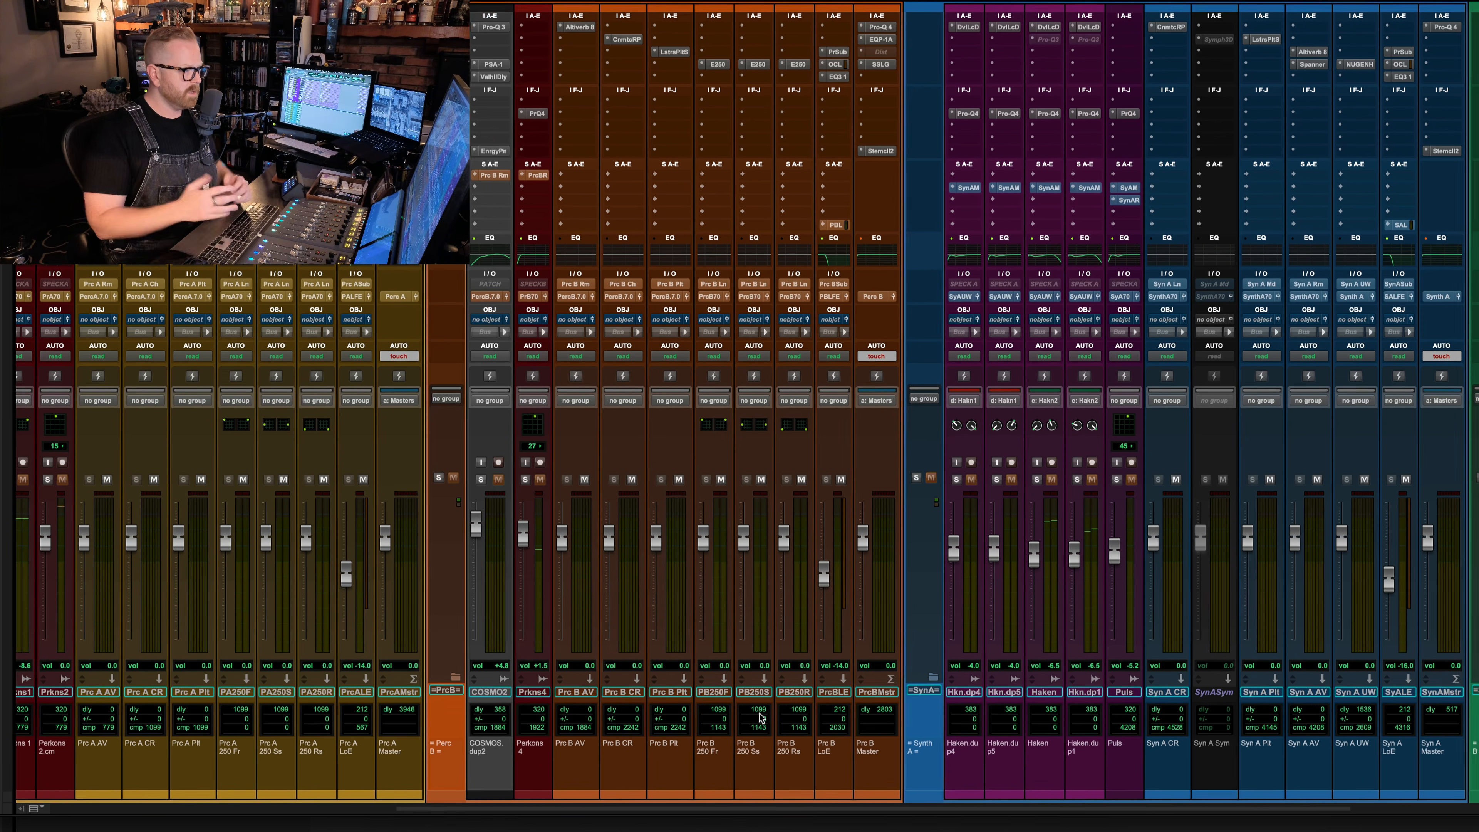
{"action": "scroll", "coordinate": [814, 641], "scroll_direction": "right", "scroll_amount": 10}
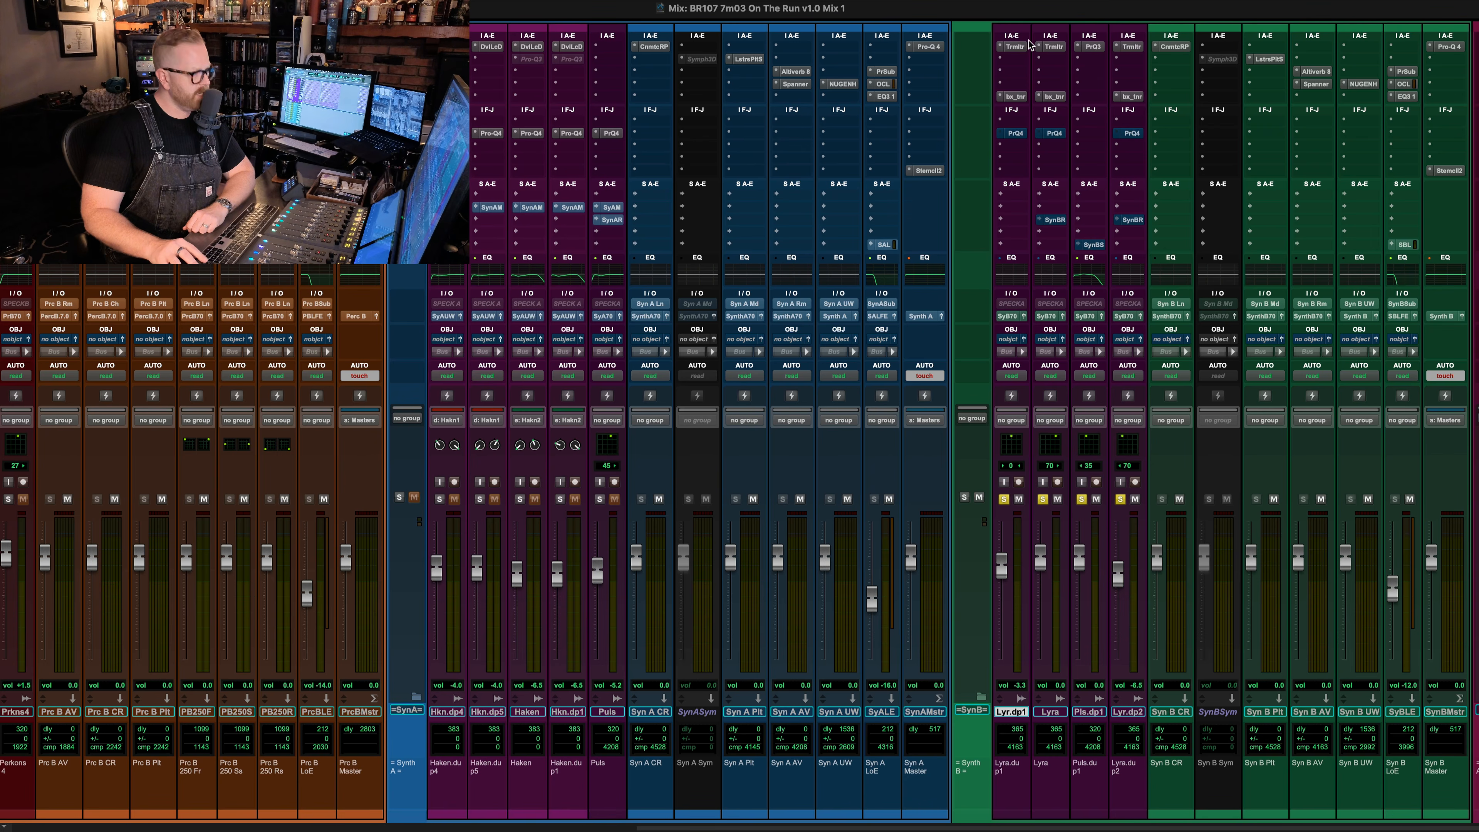
{"action": "left_click", "coordinate": [1015, 46]}
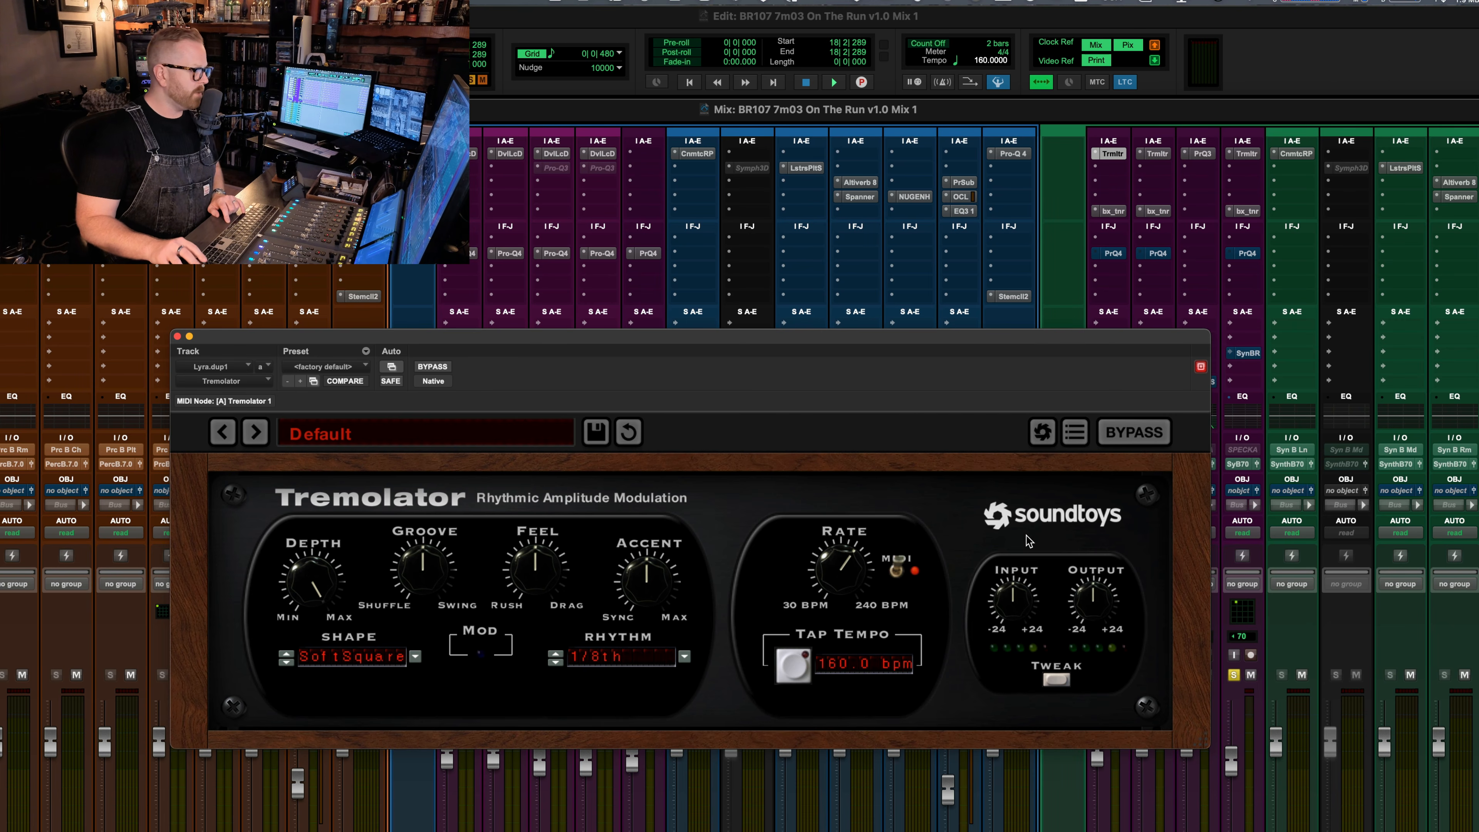
{"action": "key", "text": "space"}
{"action": "left_click", "coordinate": [1162, 155]}
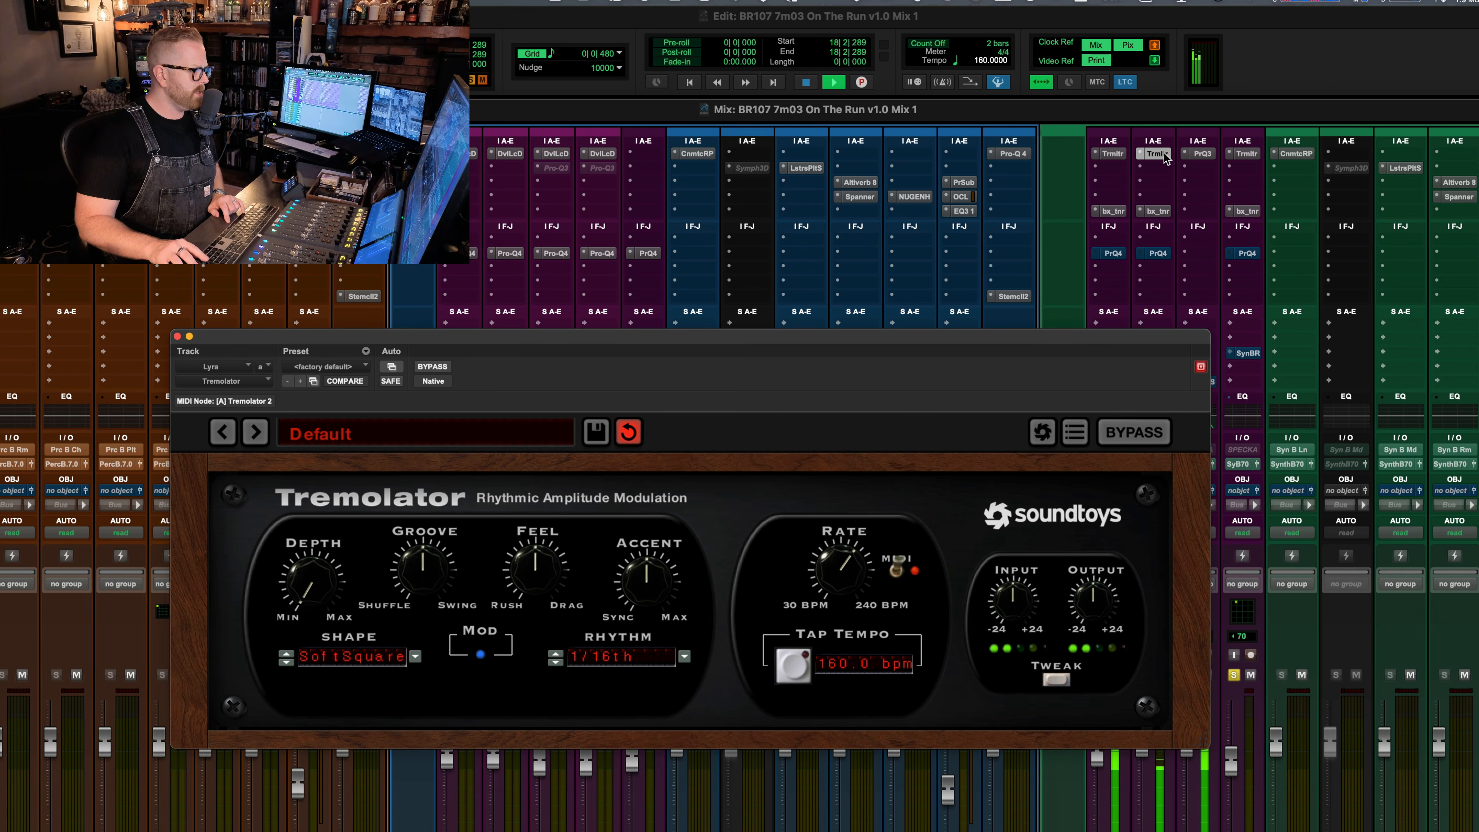
{"action": "left_click", "coordinate": [1247, 154]}
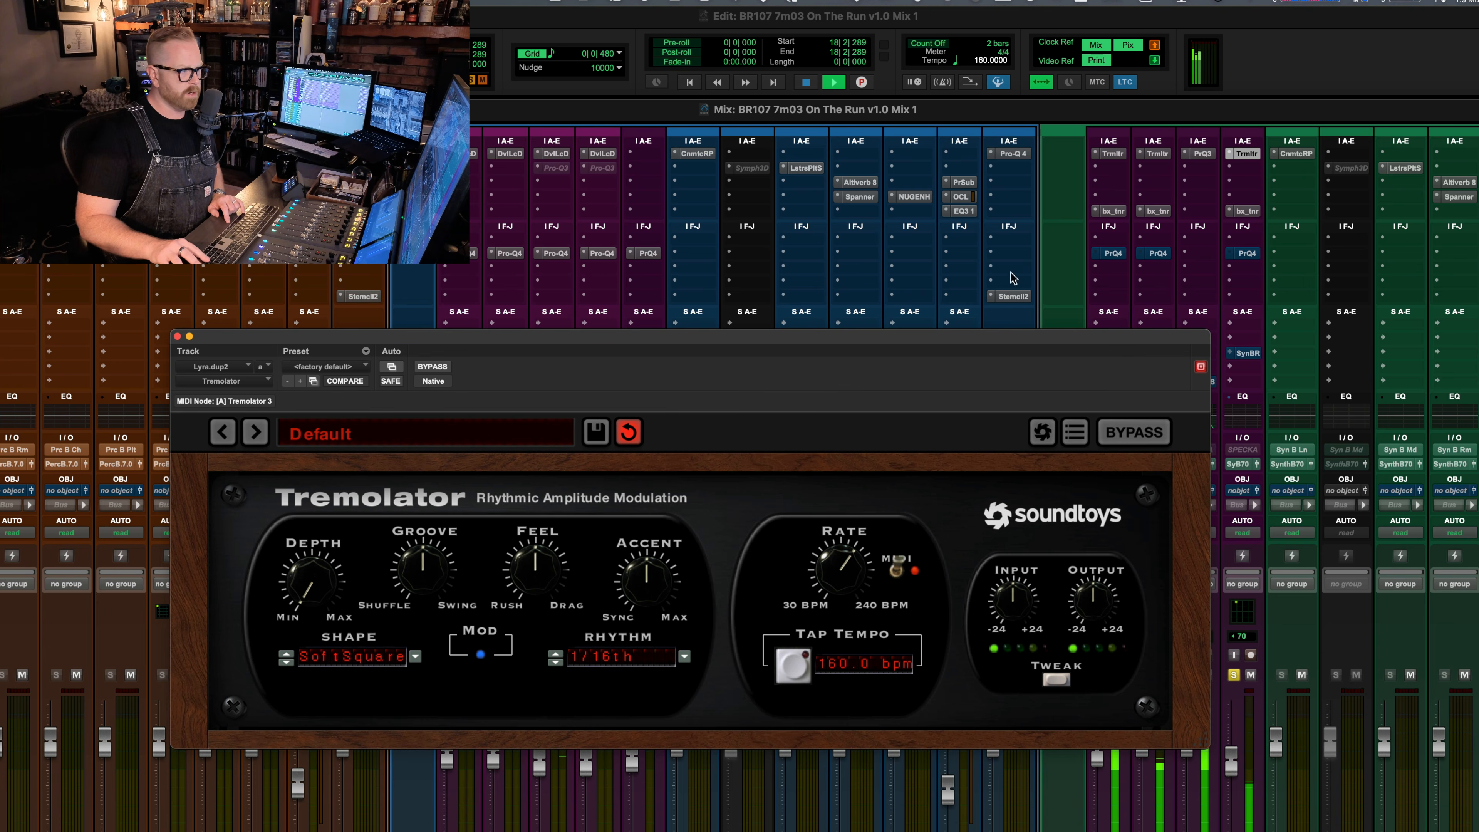
{"action": "key", "text": "space"}
{"action": "left_click", "coordinate": [178, 337]}
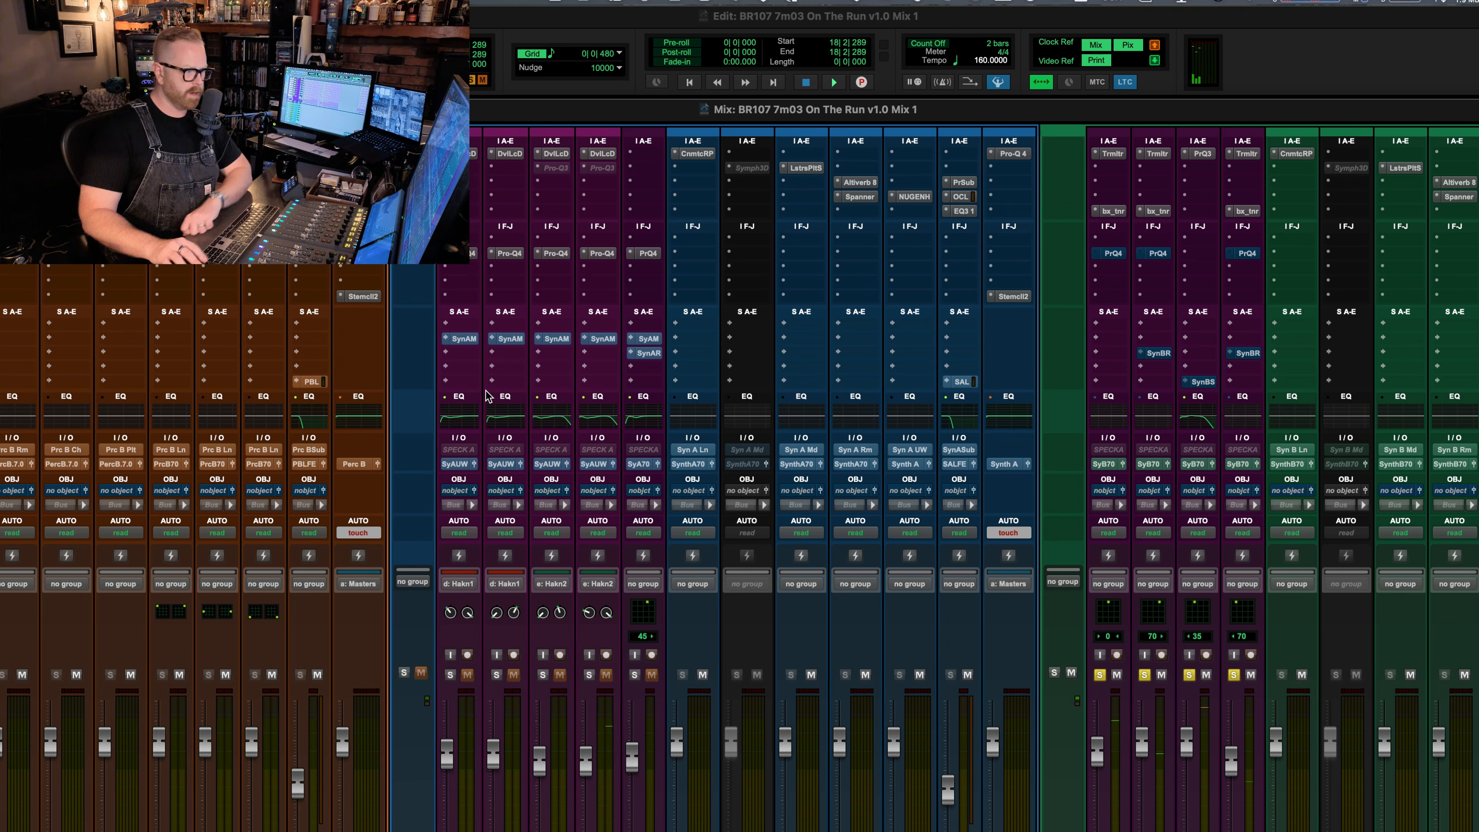
- Examine the bx_tuner on Lyra.dup1 and the Pro-Q 3 filter bands on Puls.dup1, closing each plug-in
{"action": "left_click", "coordinate": [1111, 211]}
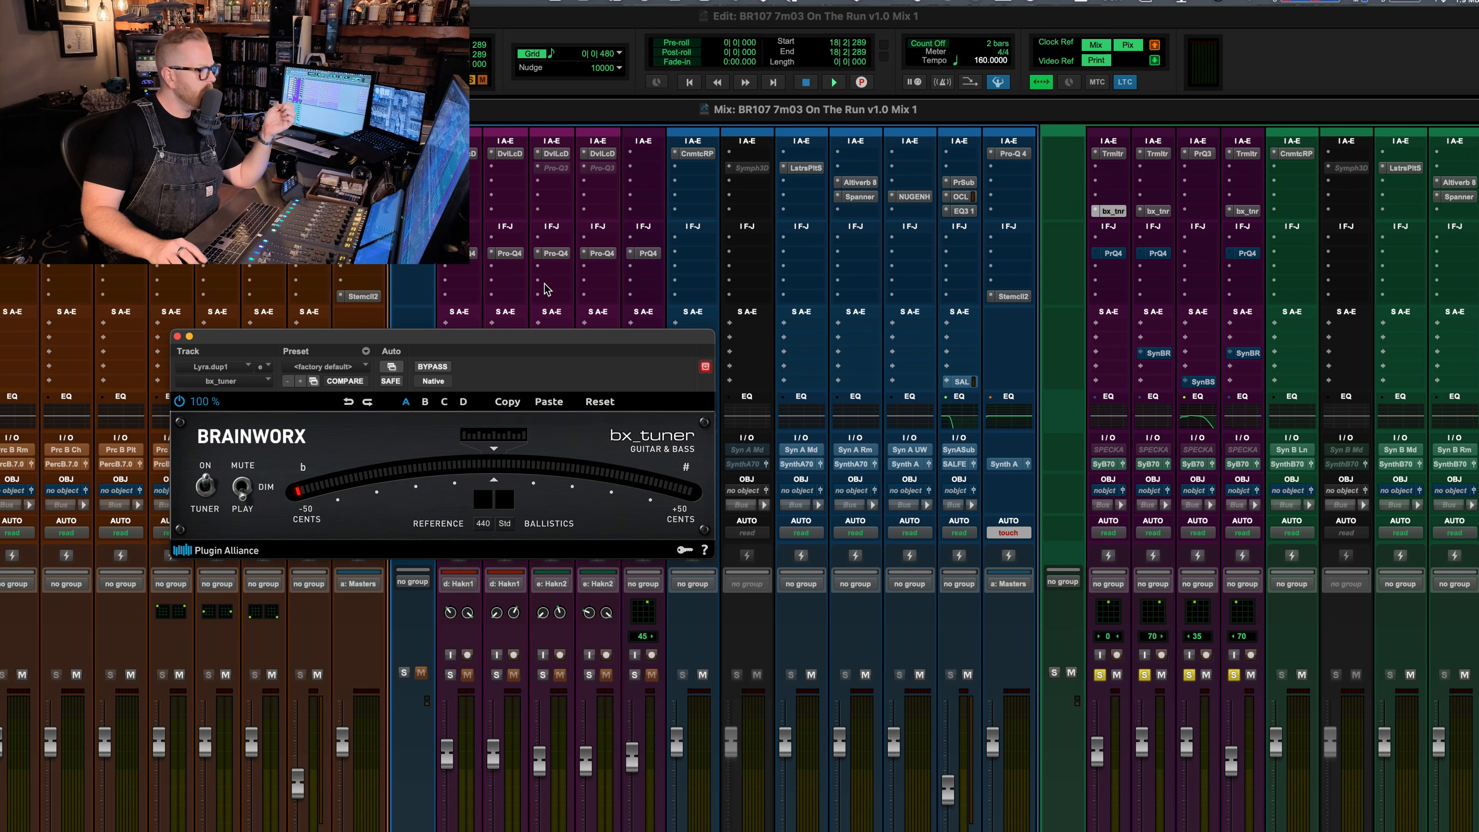
{"action": "left_click", "coordinate": [179, 335]}
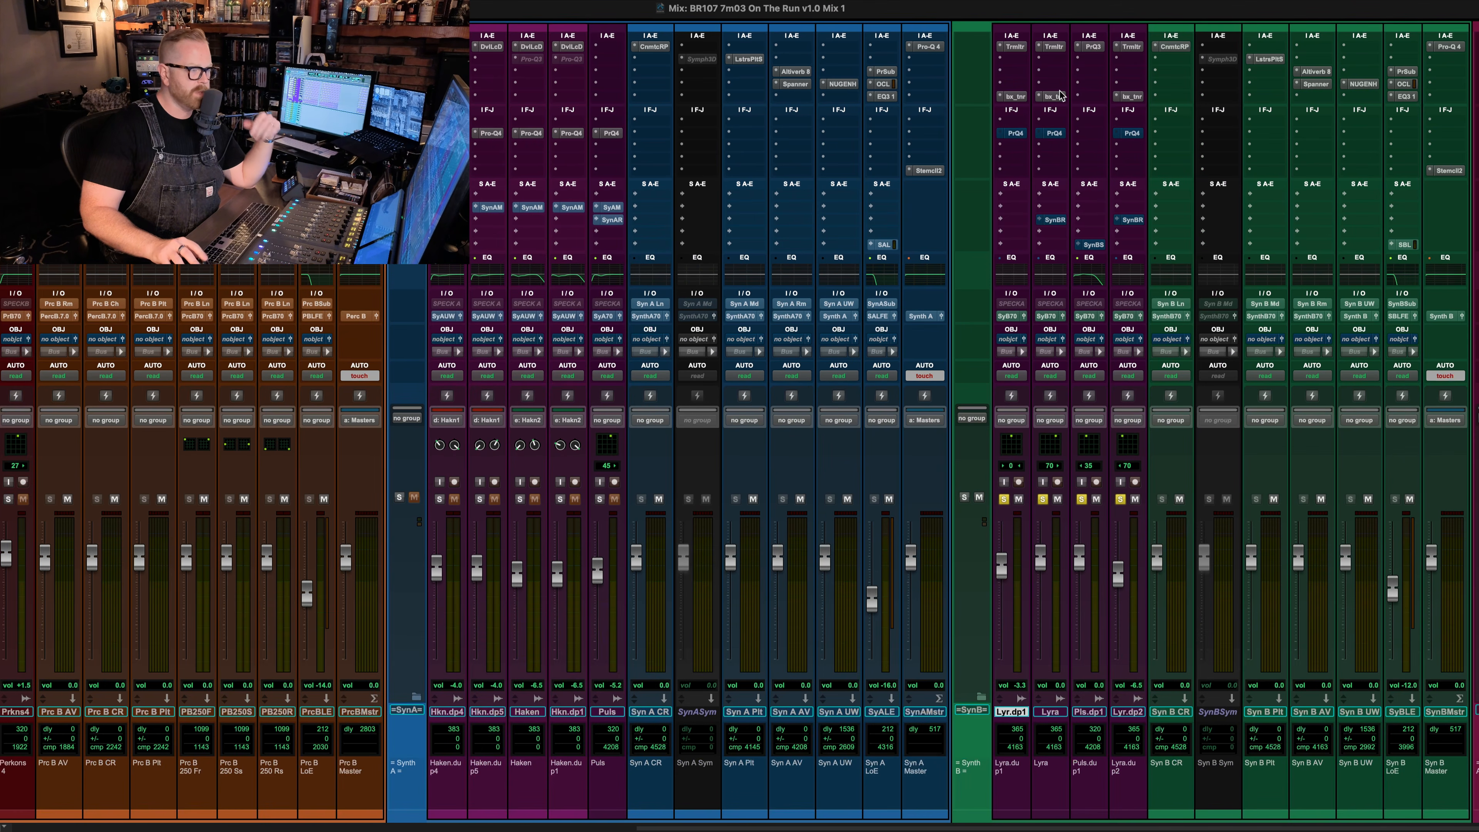
{"action": "left_click", "coordinate": [1098, 47]}
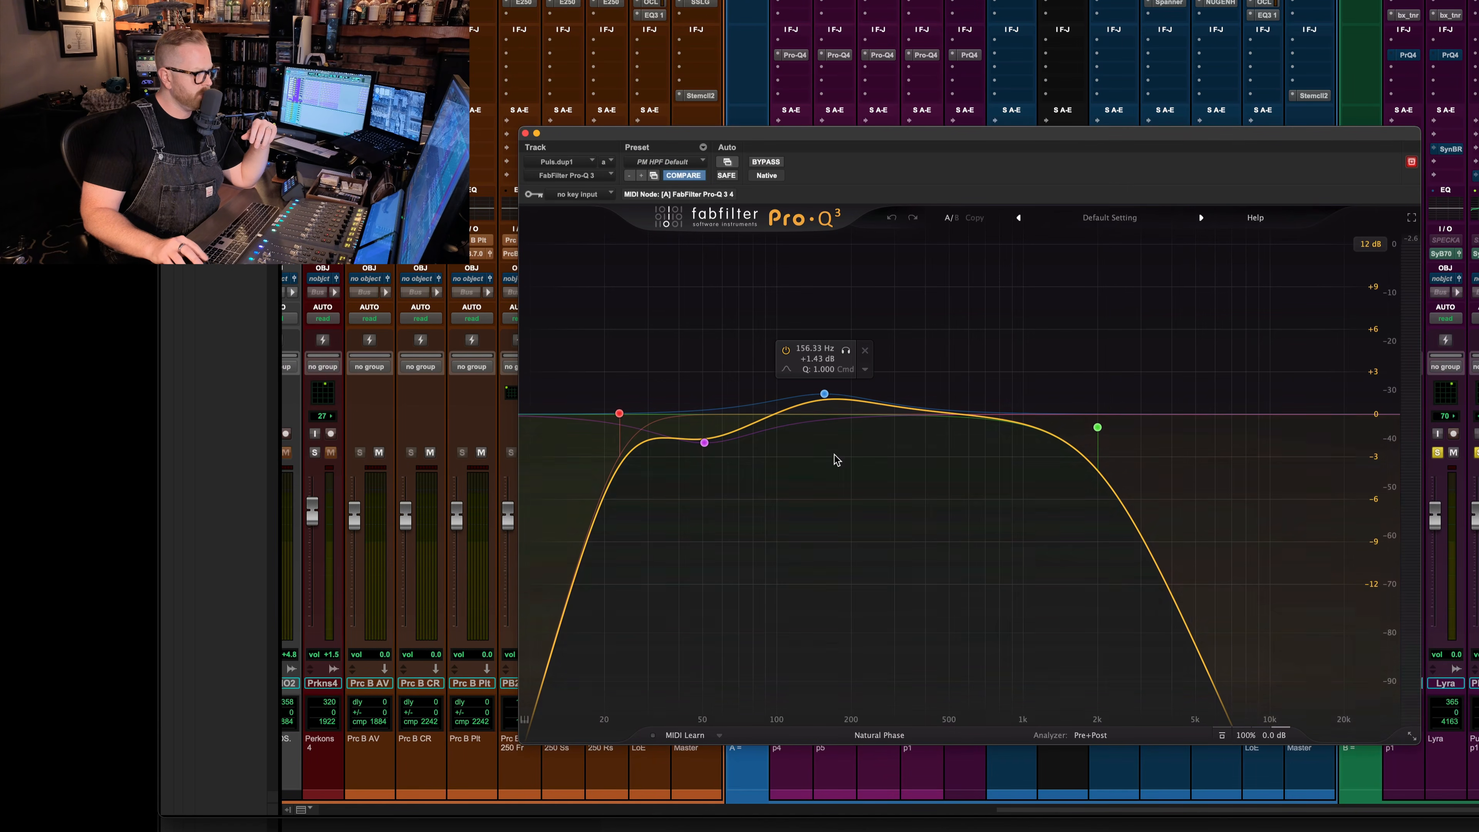
{"action": "left_click", "coordinate": [1126, 482]}
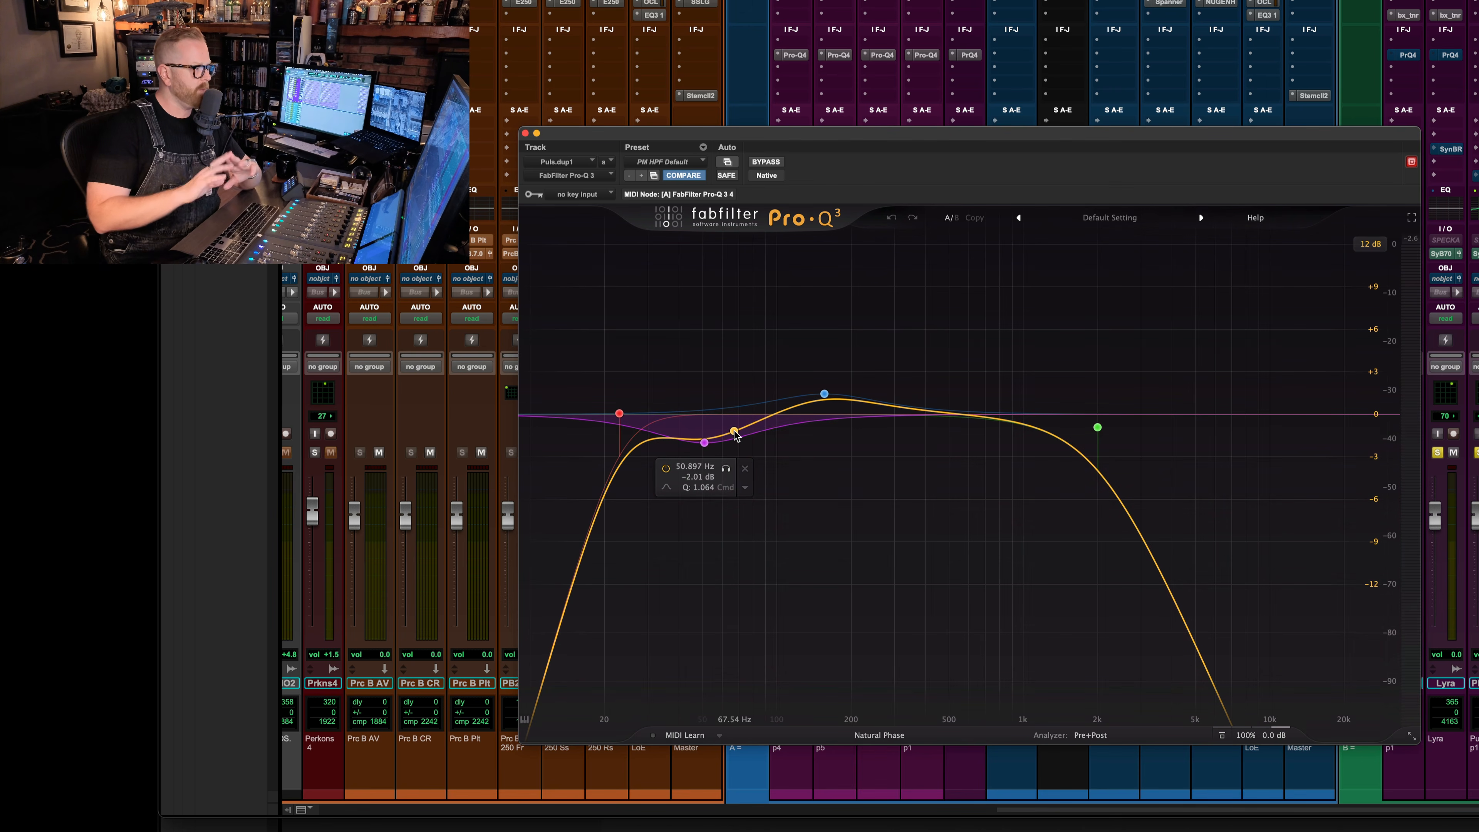
{"action": "left_click", "coordinate": [619, 413]}
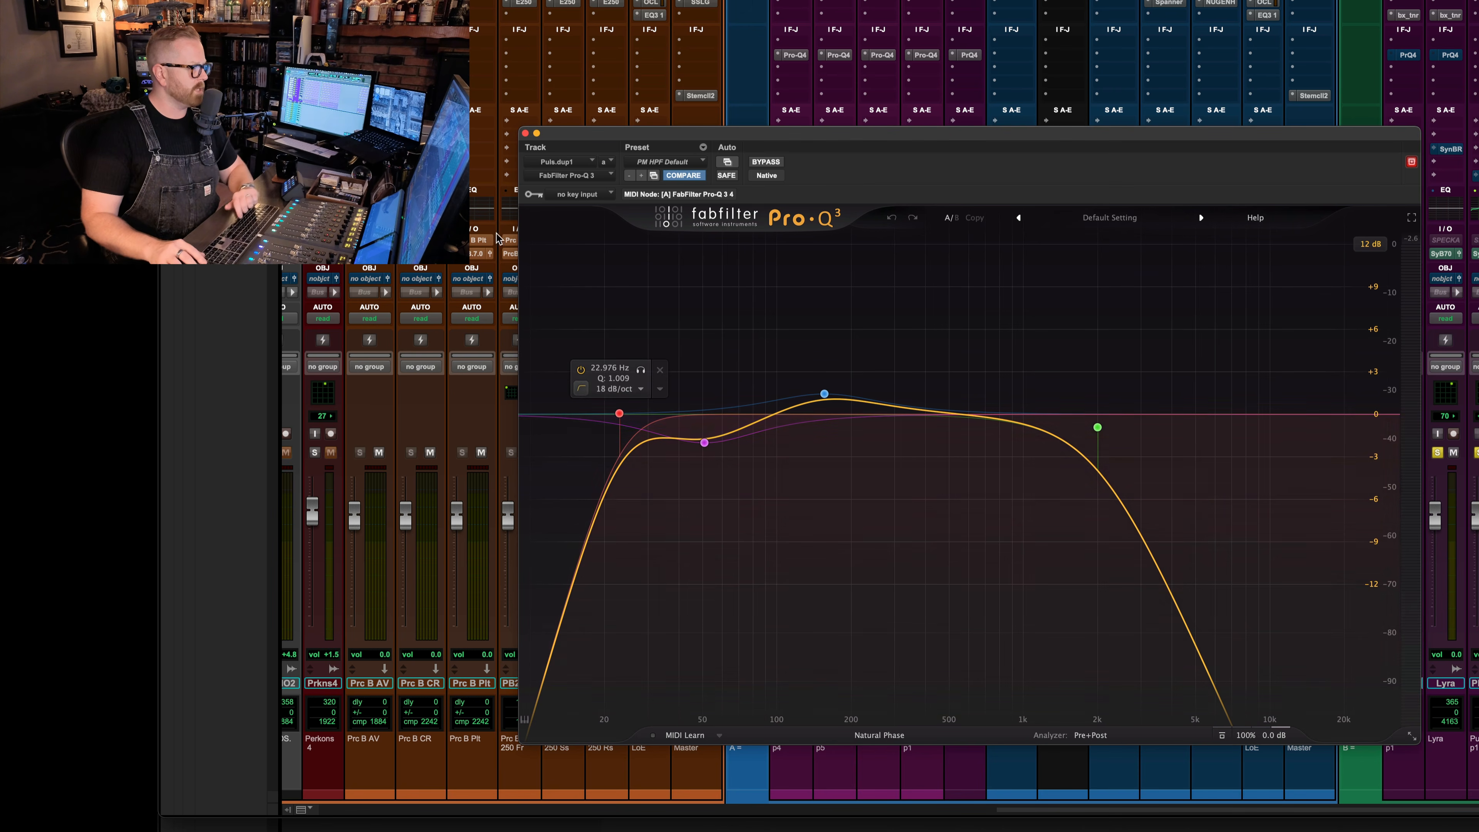
{"action": "left_click", "coordinate": [536, 134]}
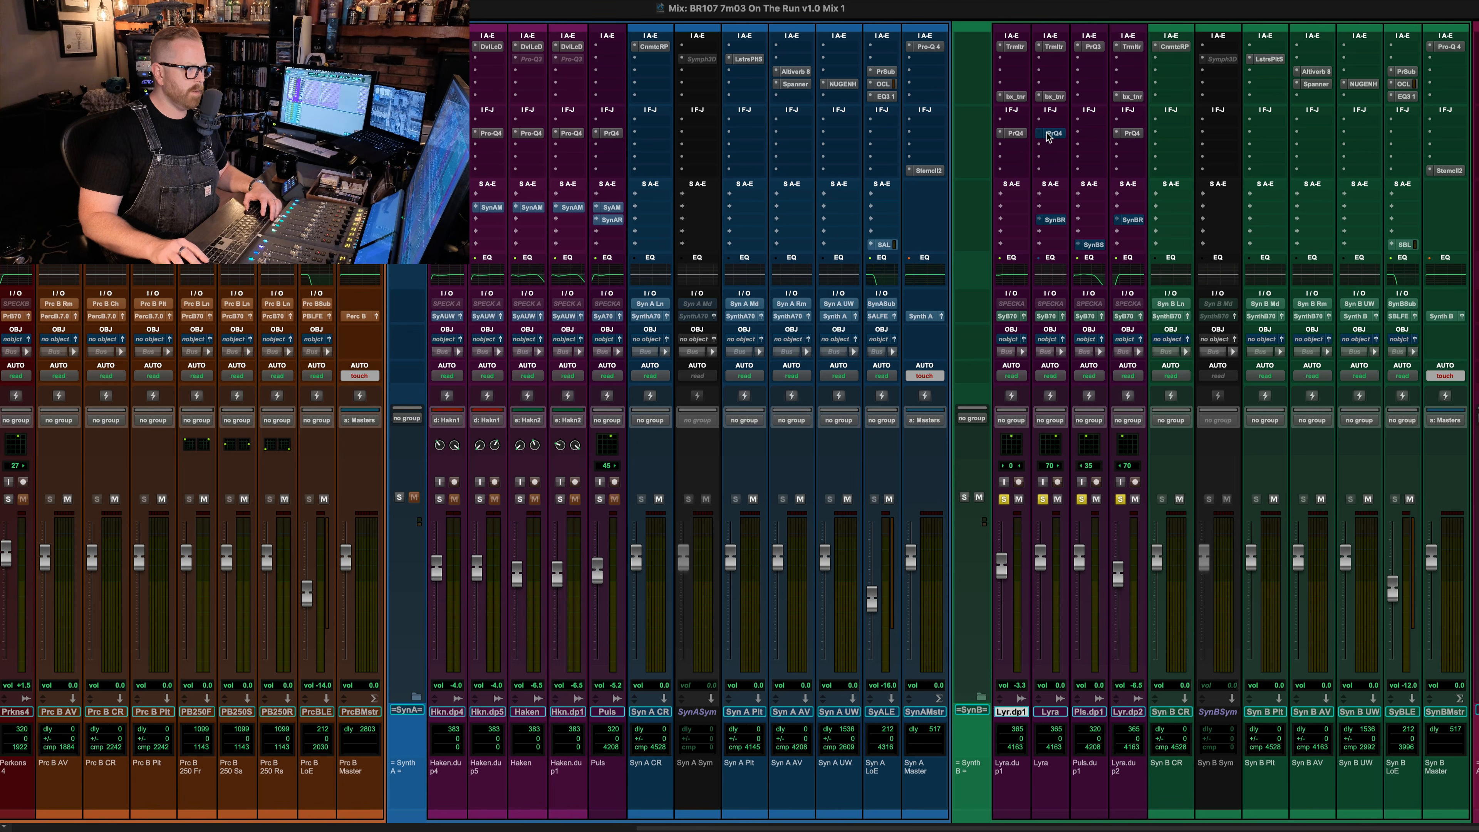
- Examine the Pro-Q 4 low-end curves on Lyra.dup1, Lyra and Lyra.dup2
{"action": "left_click", "coordinate": [1013, 133]}
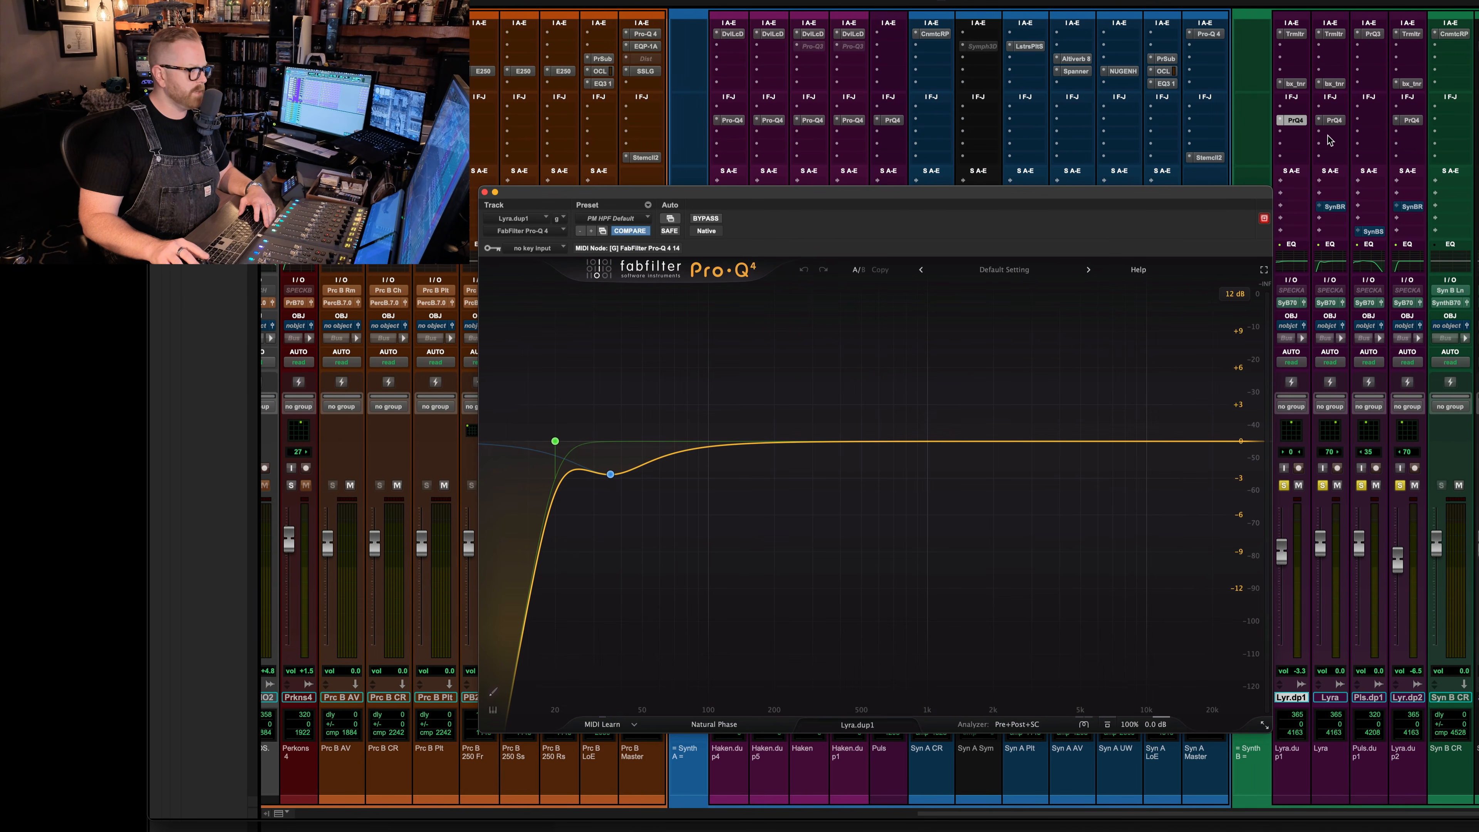
{"action": "left_click", "coordinate": [1328, 137]}
{"action": "left_click", "coordinate": [1238, 140]}
{"action": "left_click", "coordinate": [1333, 120]}
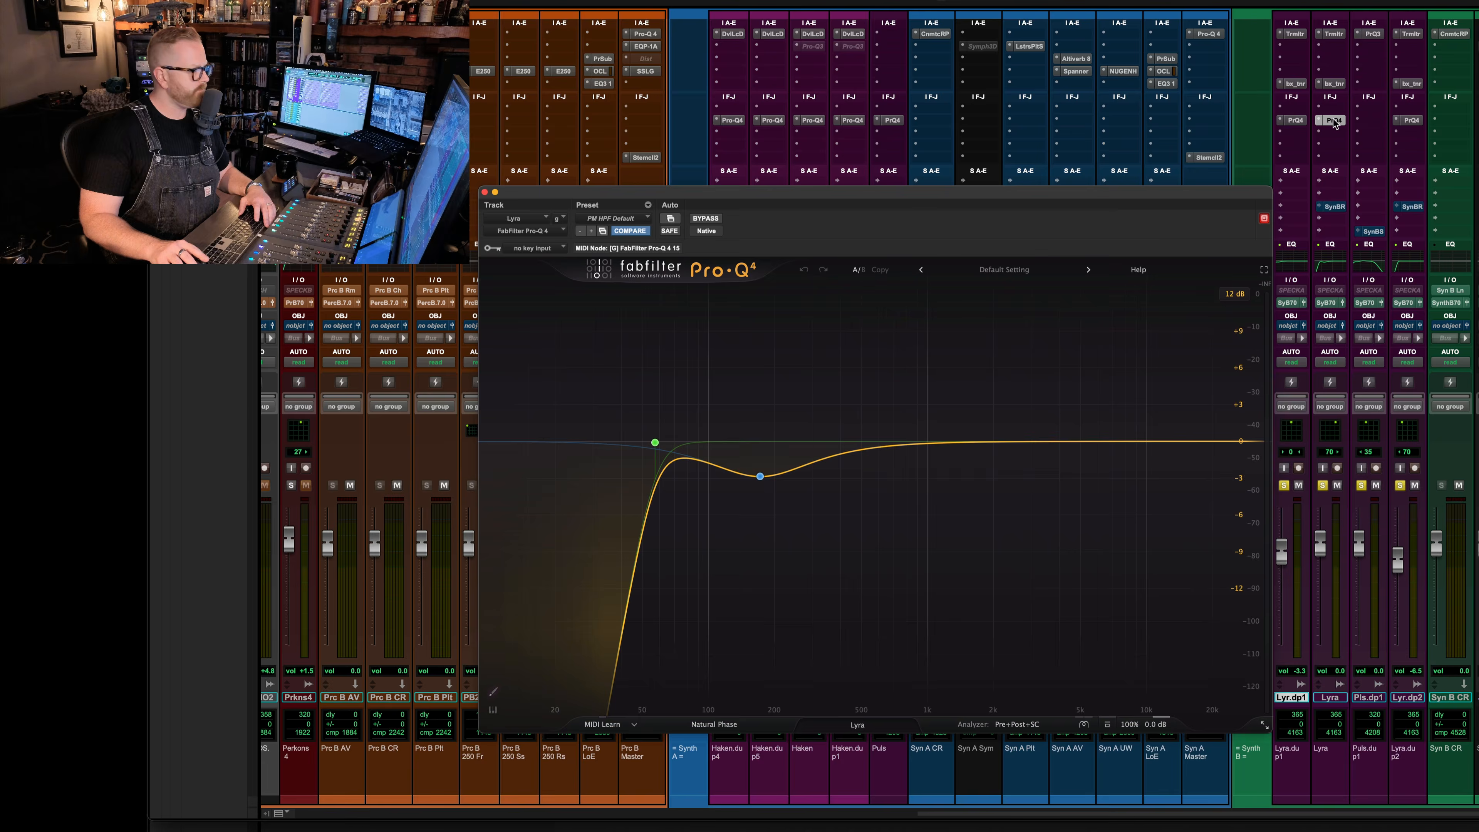
{"action": "left_click", "coordinate": [1412, 120]}
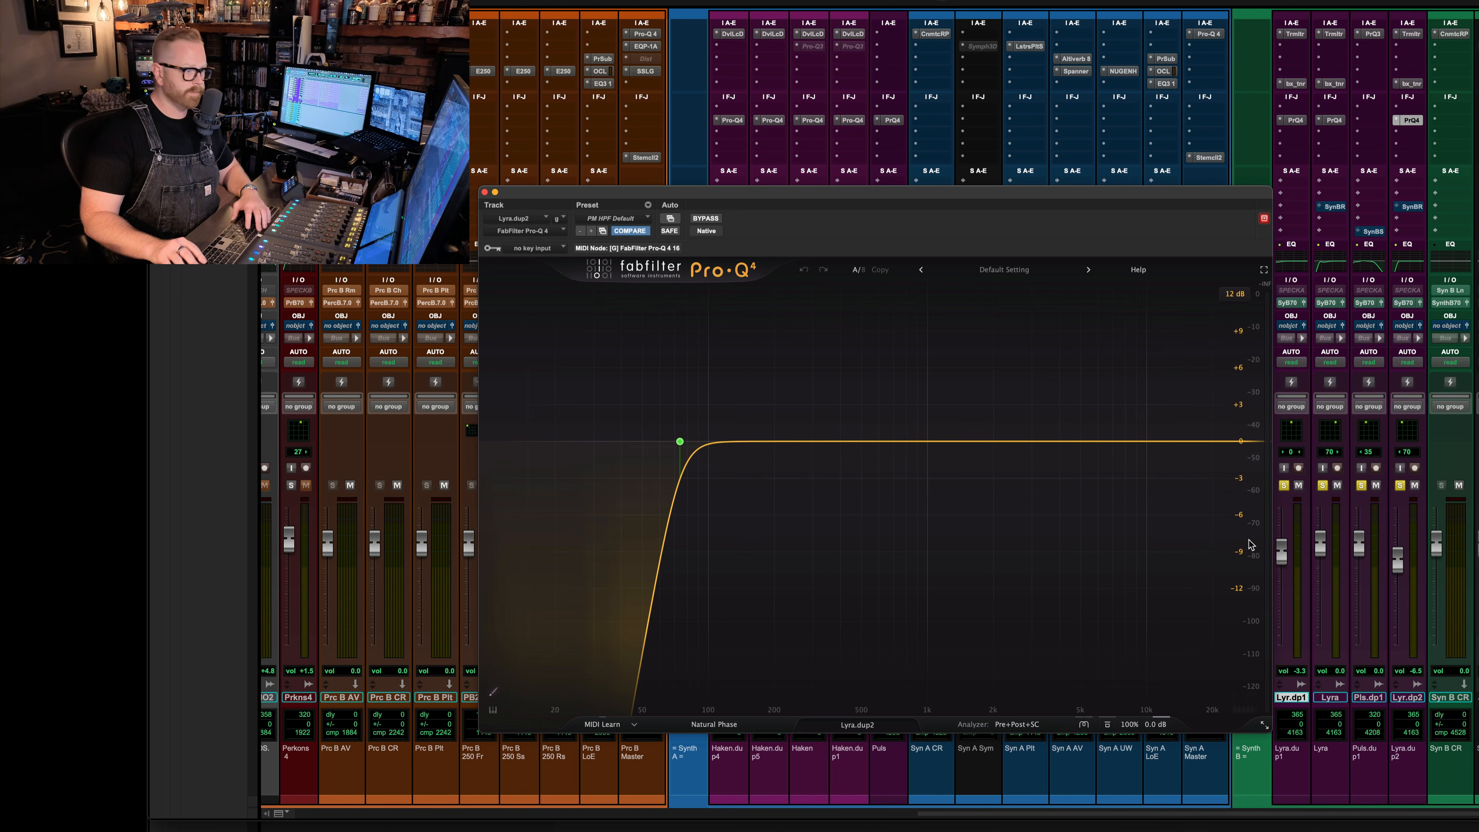
- Select the four Synth B source tracks, toggle their EQ bypass repeatedly during playback to compare, then stop and close the Pro-Q 4
{"action": "key", "text": "space"}
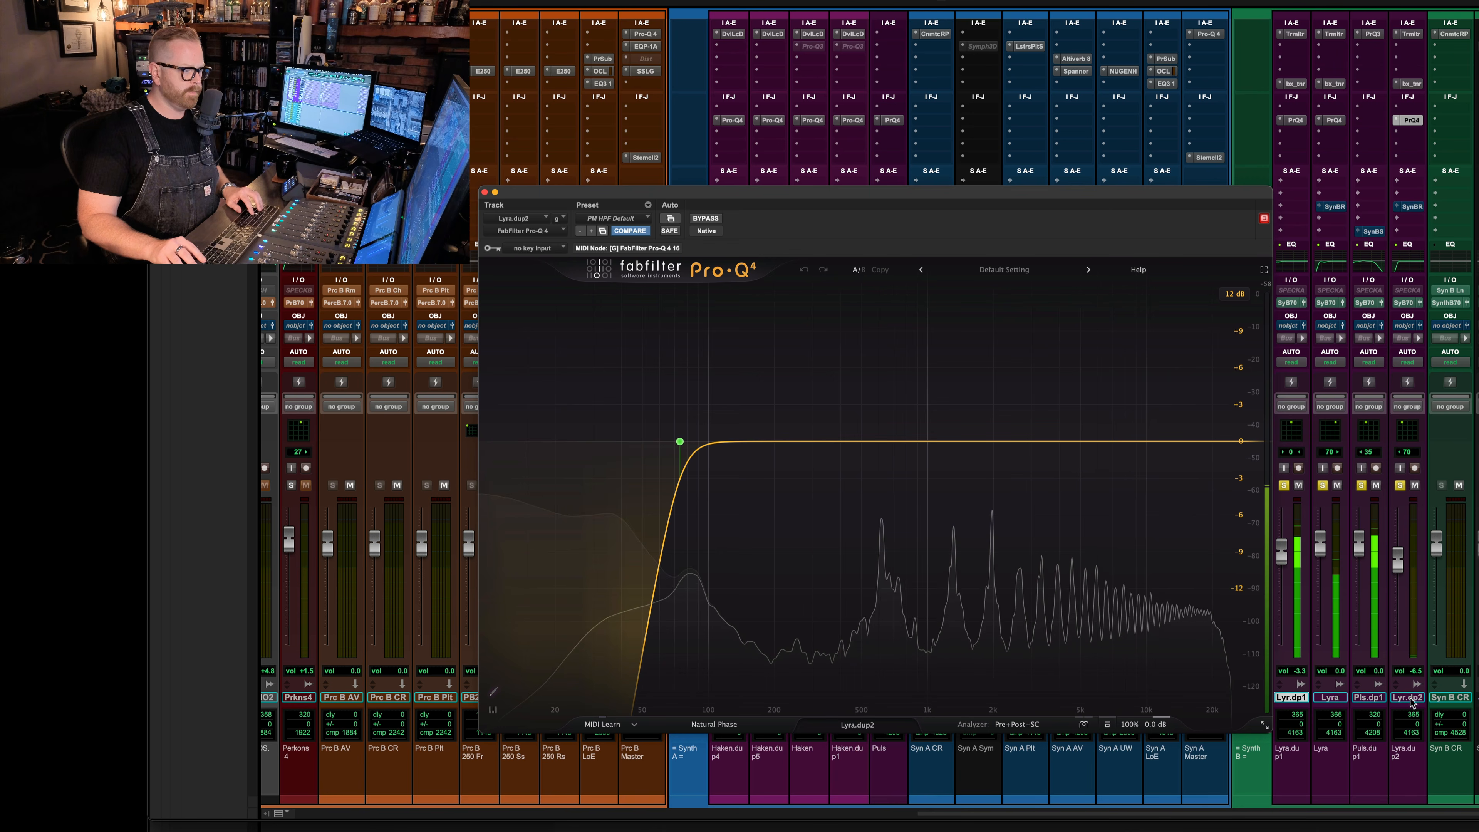
{"action": "key", "text": "shift+e"}
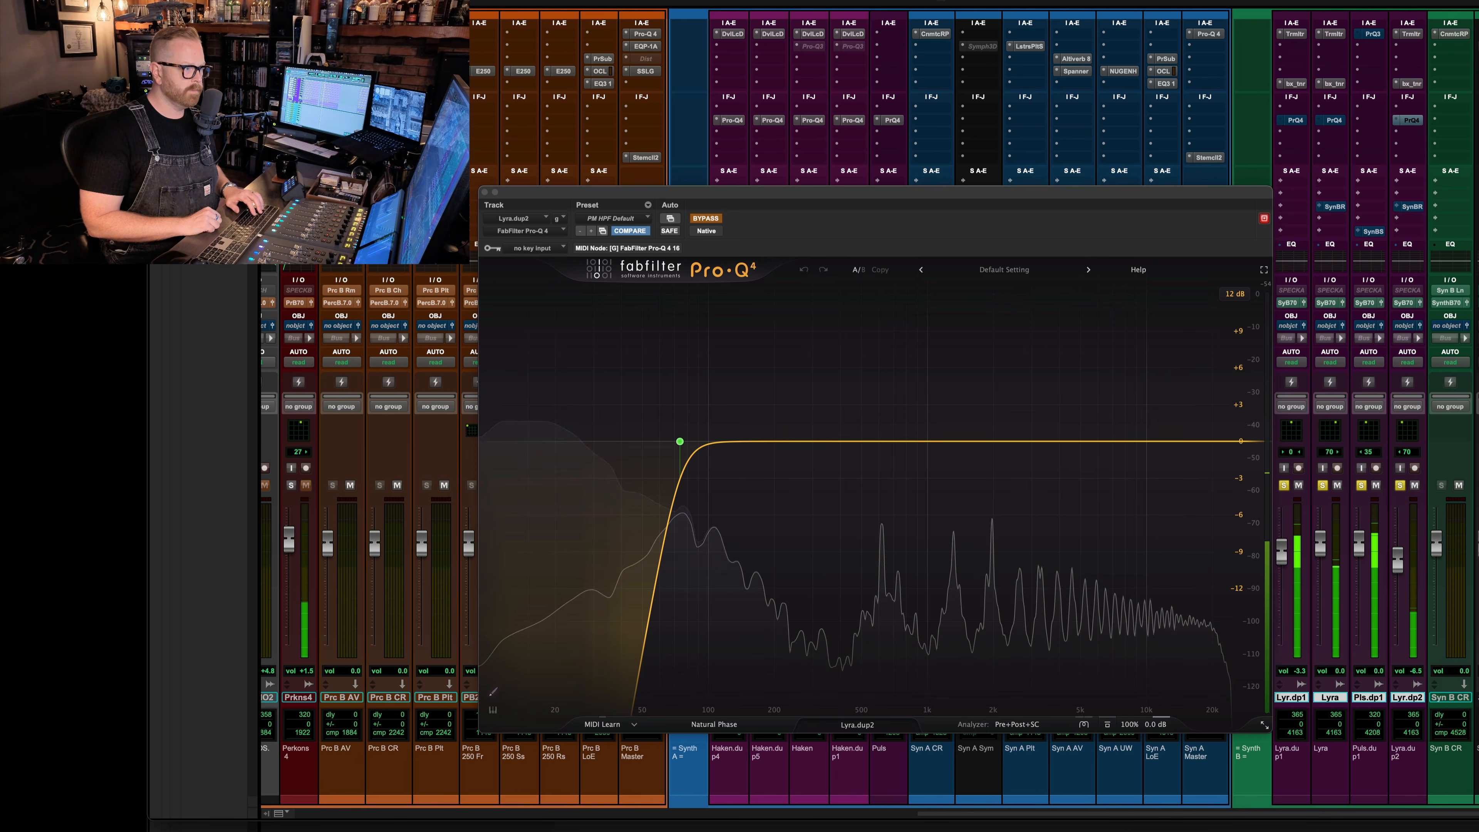
{"action": "key", "text": "shift+e"}
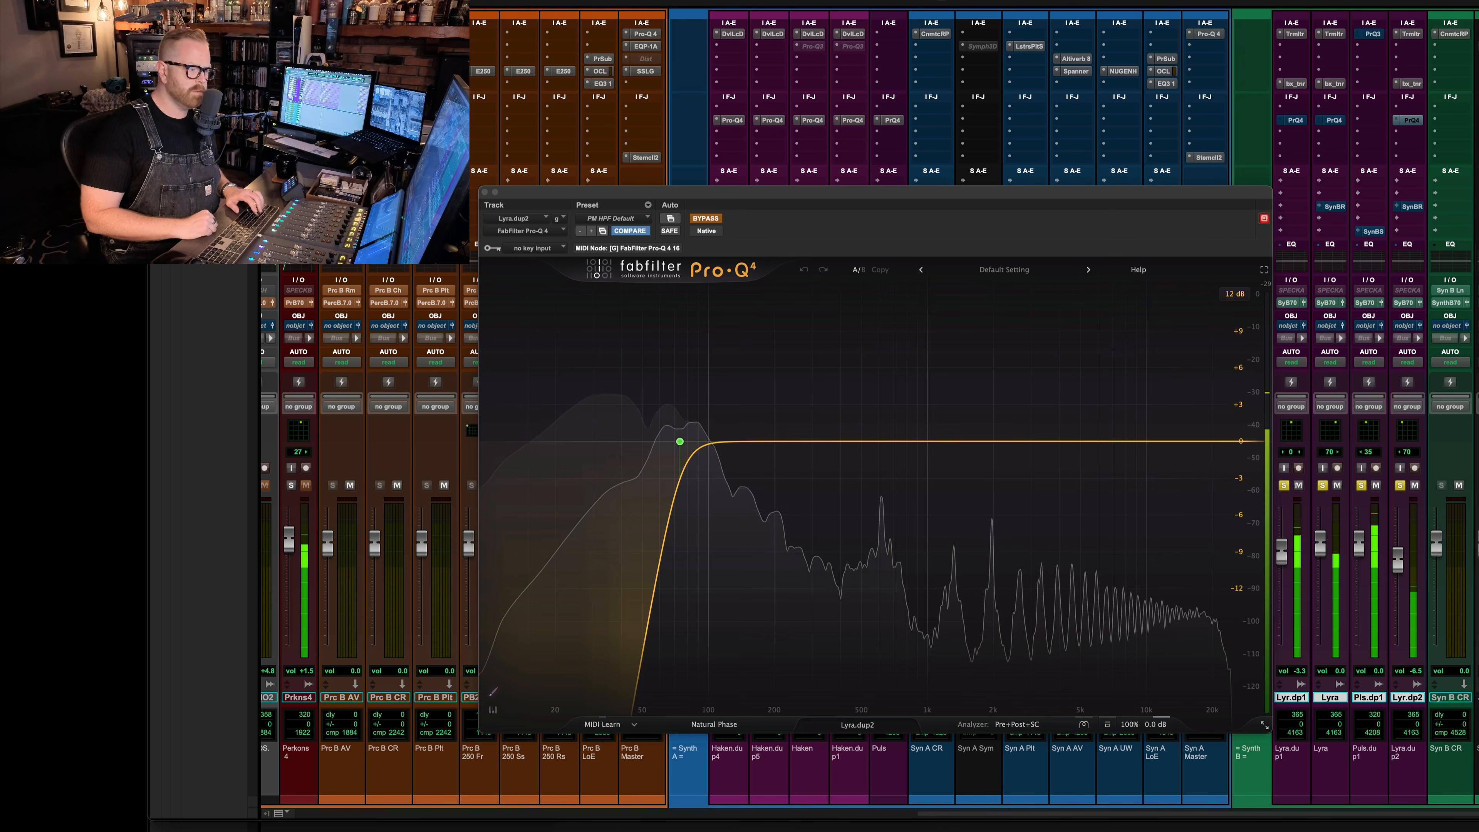
{"action": "key", "text": "shift+e"}
{"action": "key", "text": "shift+e"}
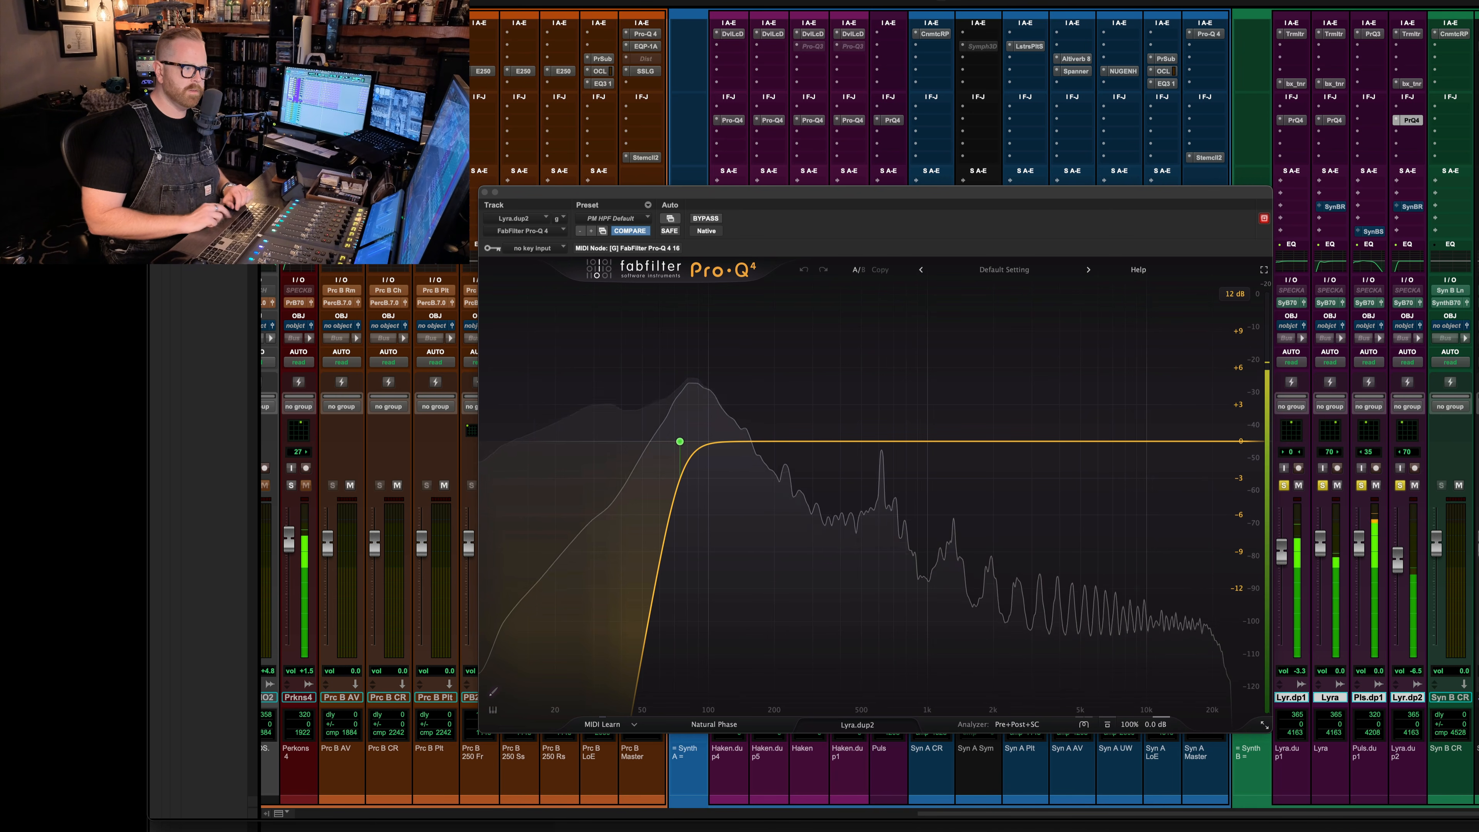
{"action": "key", "text": "space"}
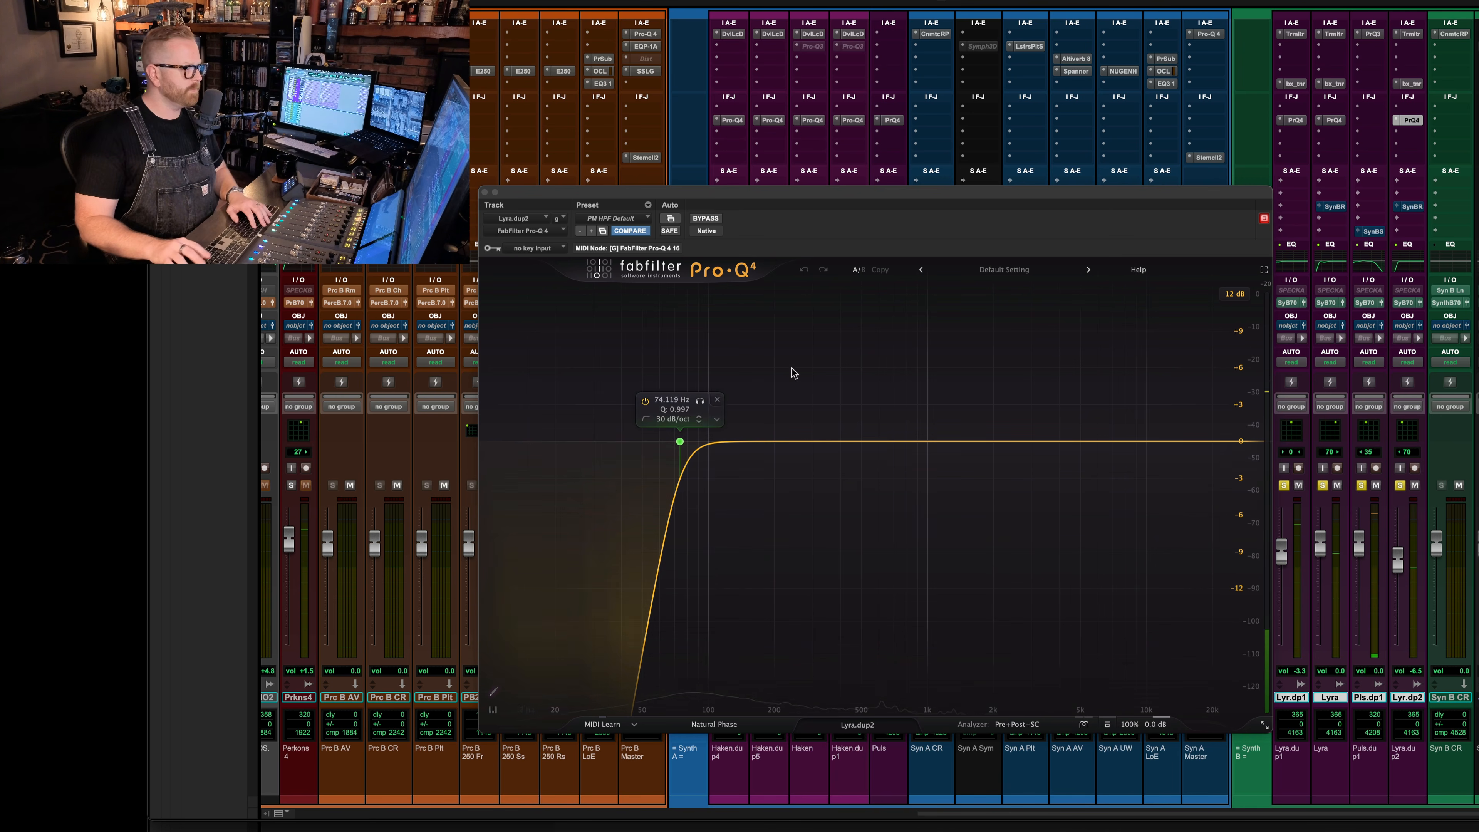
{"action": "left_click", "coordinate": [485, 192]}
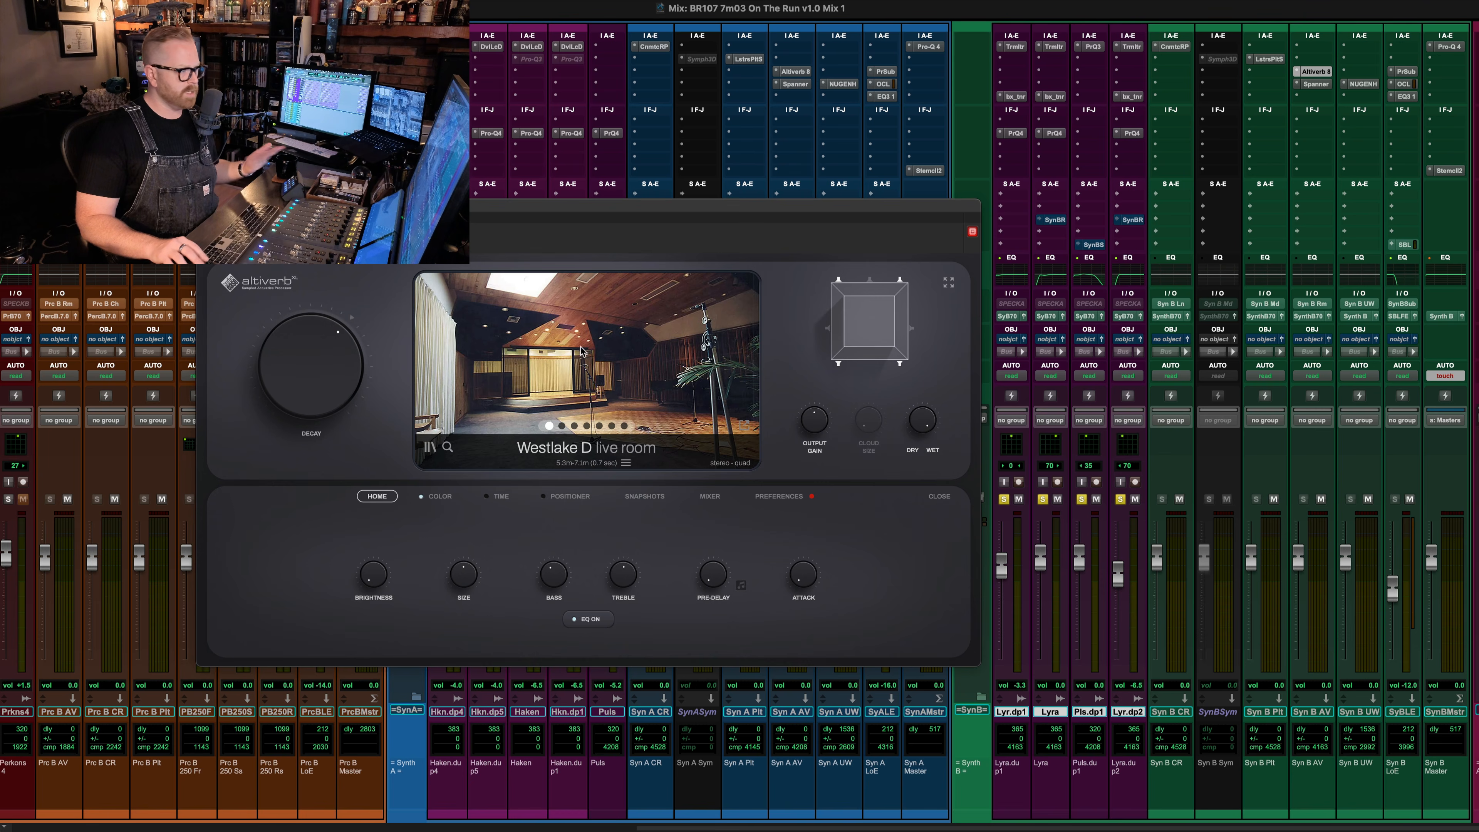
- Close the Altiverb on Syn B AV and audition its reverb during playback while raising the Syn B AV fader
{"action": "left_click", "coordinate": [205, 205]}
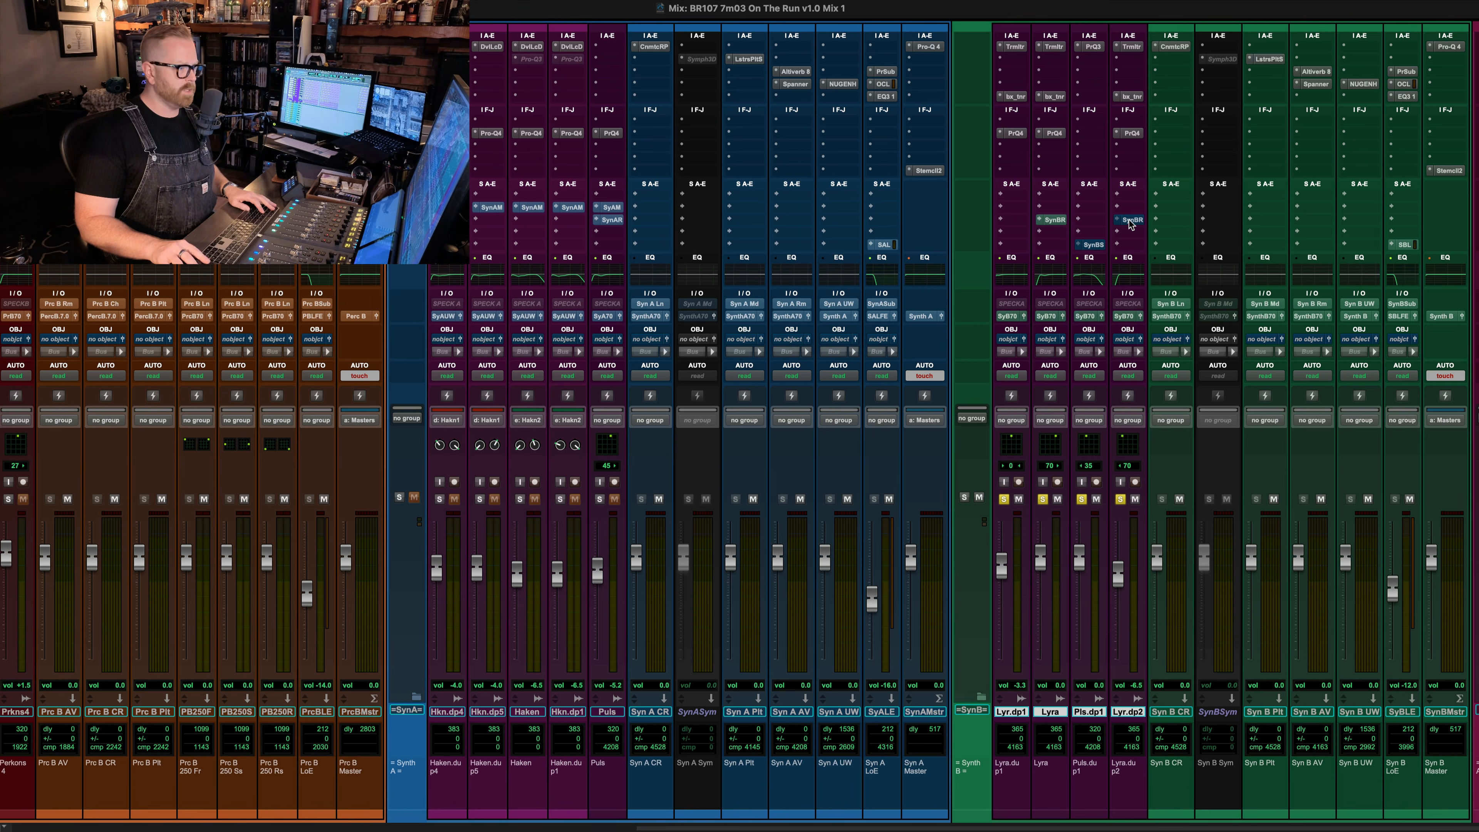
{"action": "key", "text": "space"}
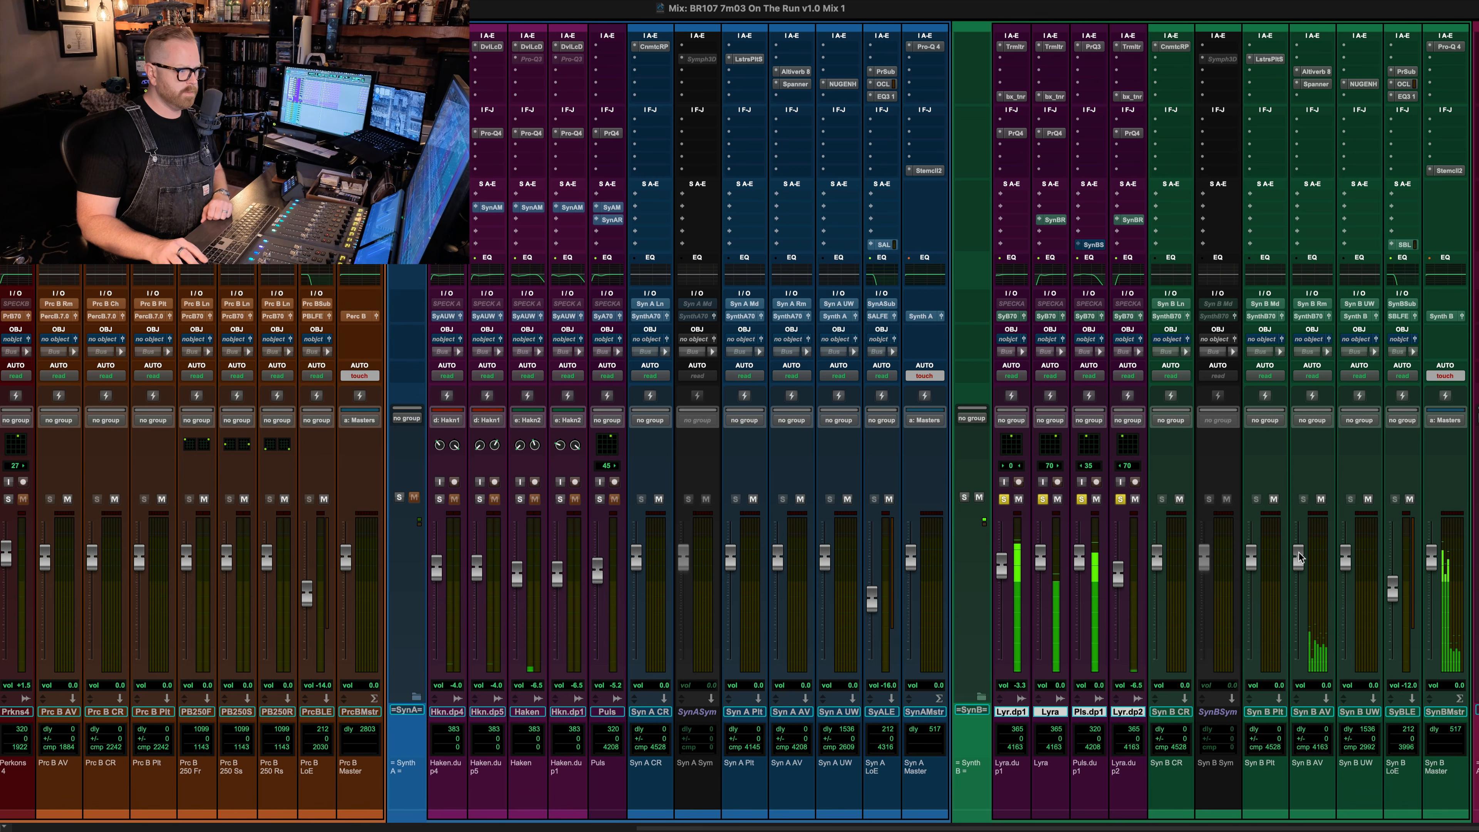
{"action": "mouse_move", "coordinate": [1299, 555]}
{"action": "left_mouse_down"}
{"action": "mouse_move", "coordinate": [1301, 486]}
{"action": "mouse_move", "coordinate": [1303, 528]}
{"action": "left_mouse_up"}
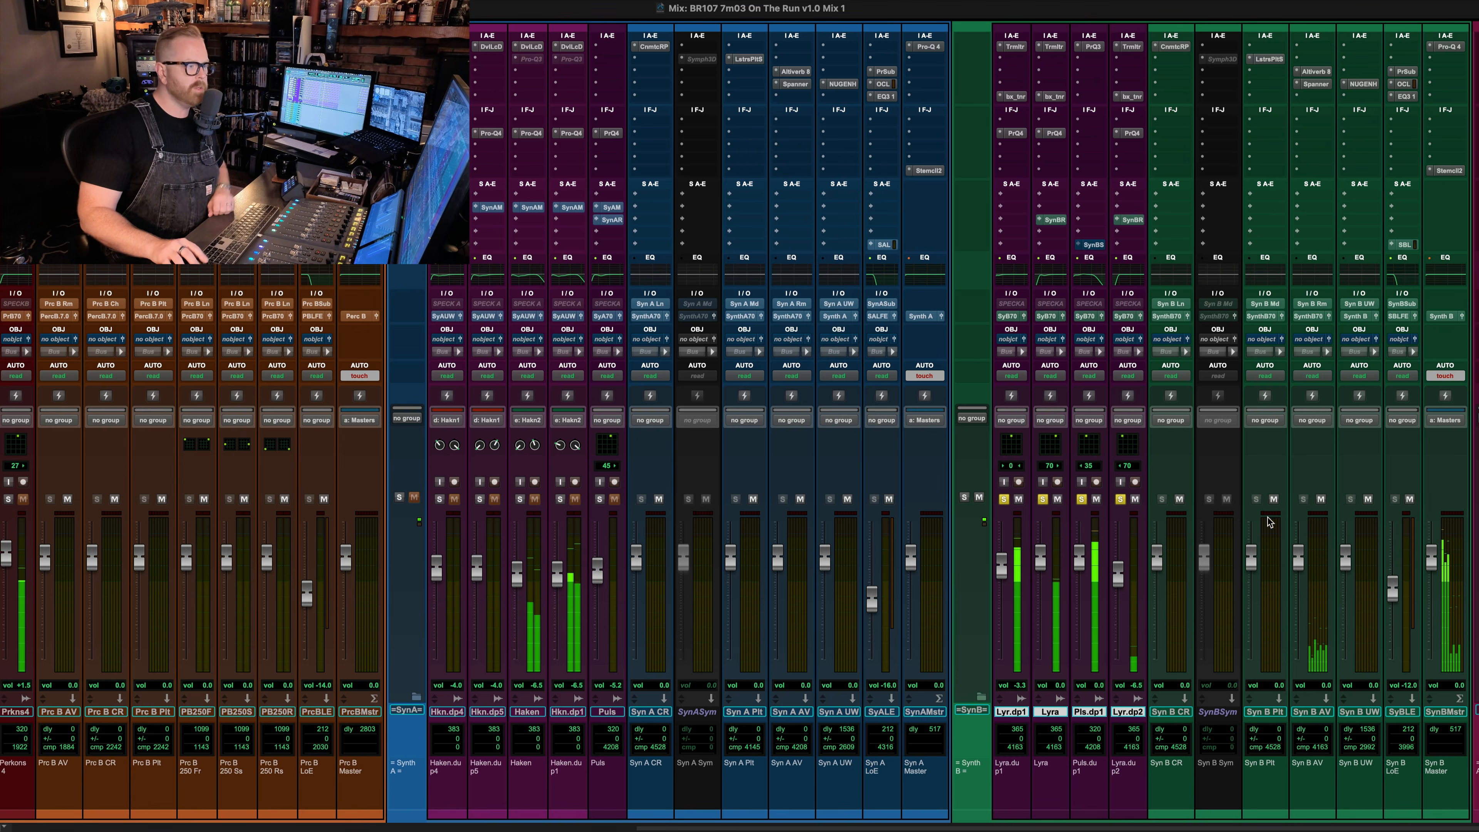
- Solo only Puls.dup1 and audition its low end by raising the Syn B LoE fader to +5.0 dB, restoring it to -12.0 dB
{"action": "left_click", "coordinate": [1081, 500], "text": "super"}
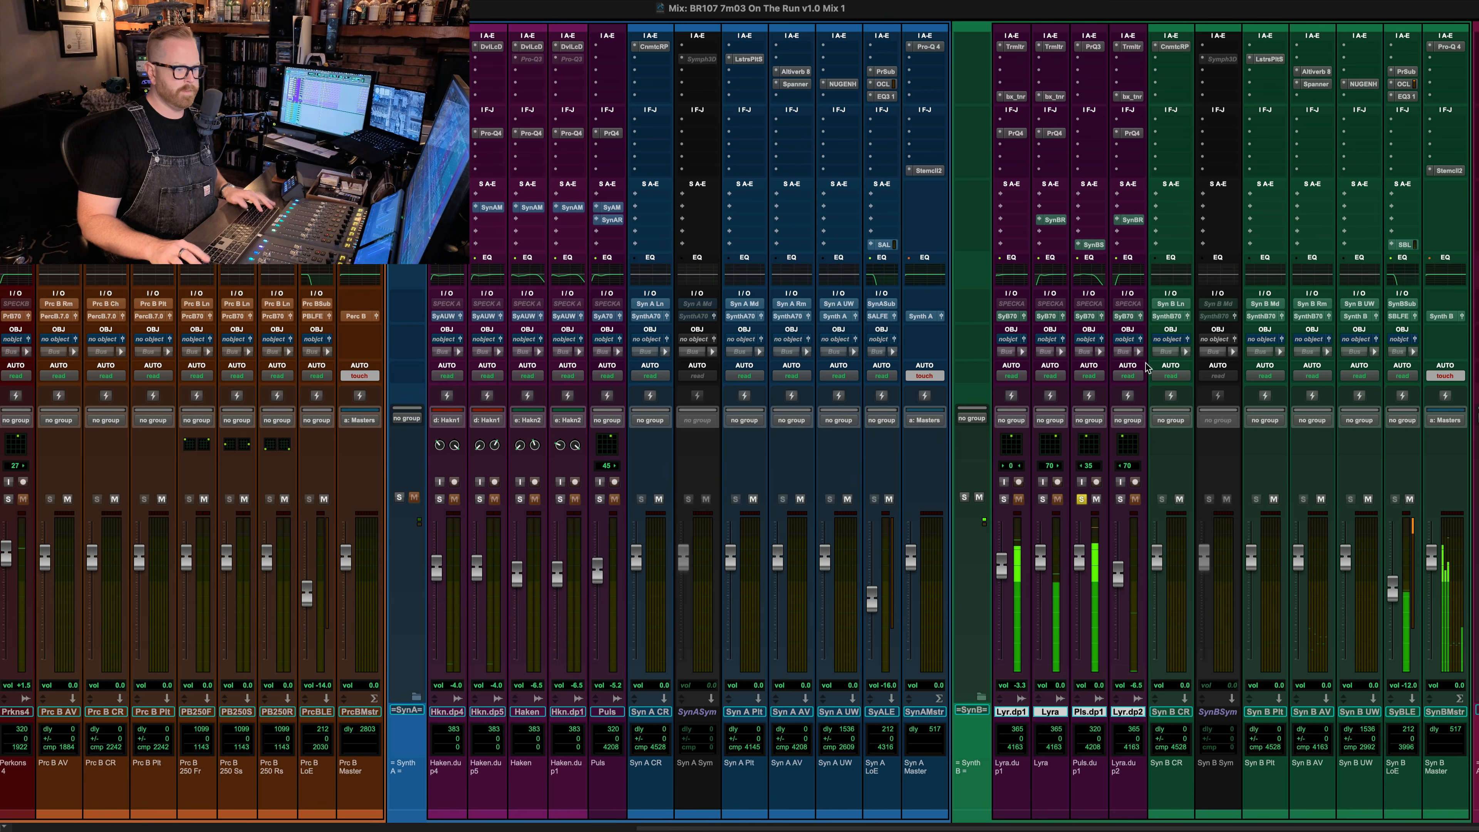
{"action": "left_click_drag", "start_coordinate": [1396, 584], "coordinate": [1395, 553]}
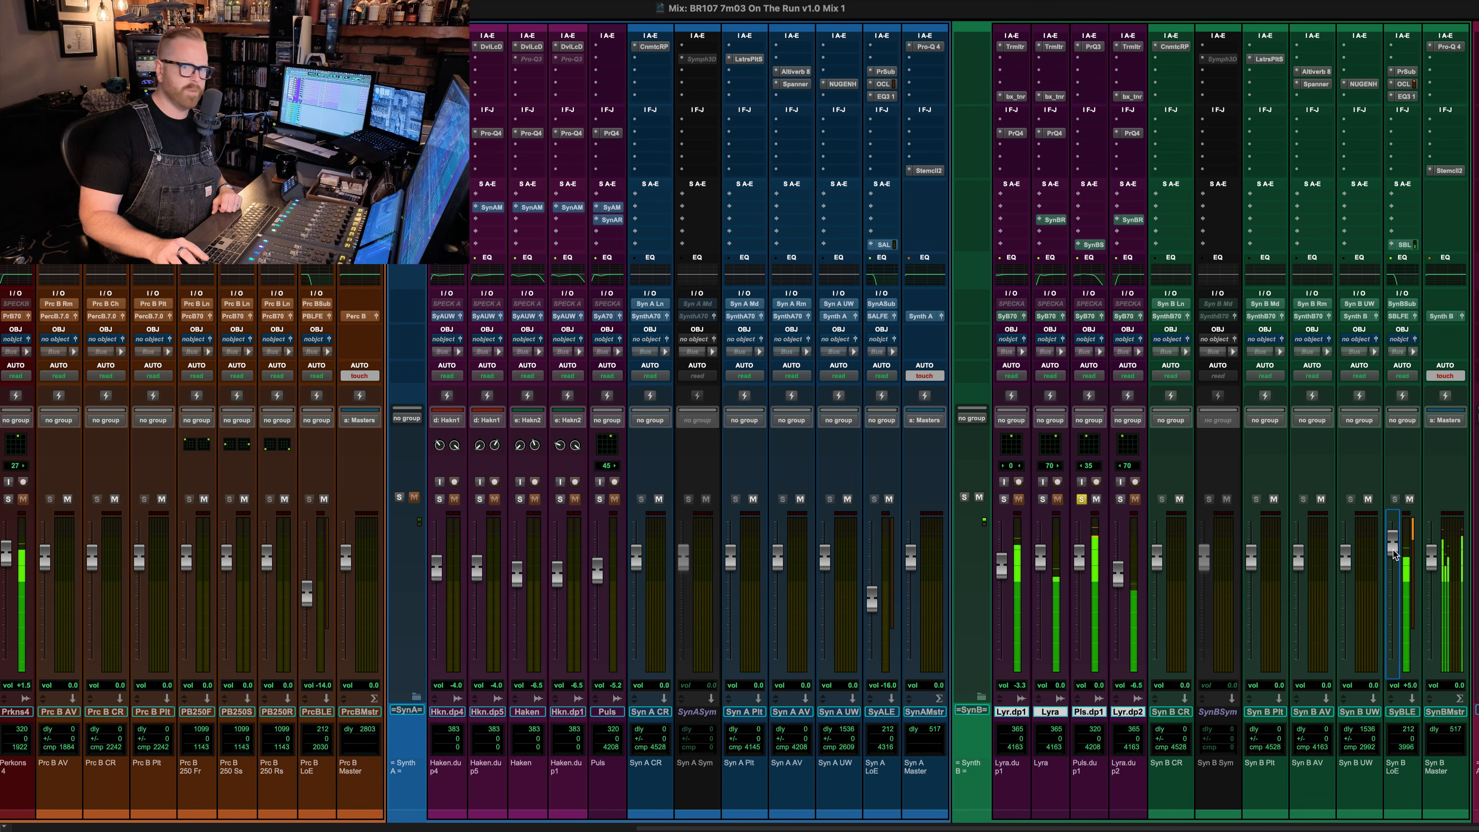
{"action": "left_click_drag", "start_coordinate": [1395, 554], "coordinate": [1395, 553]}
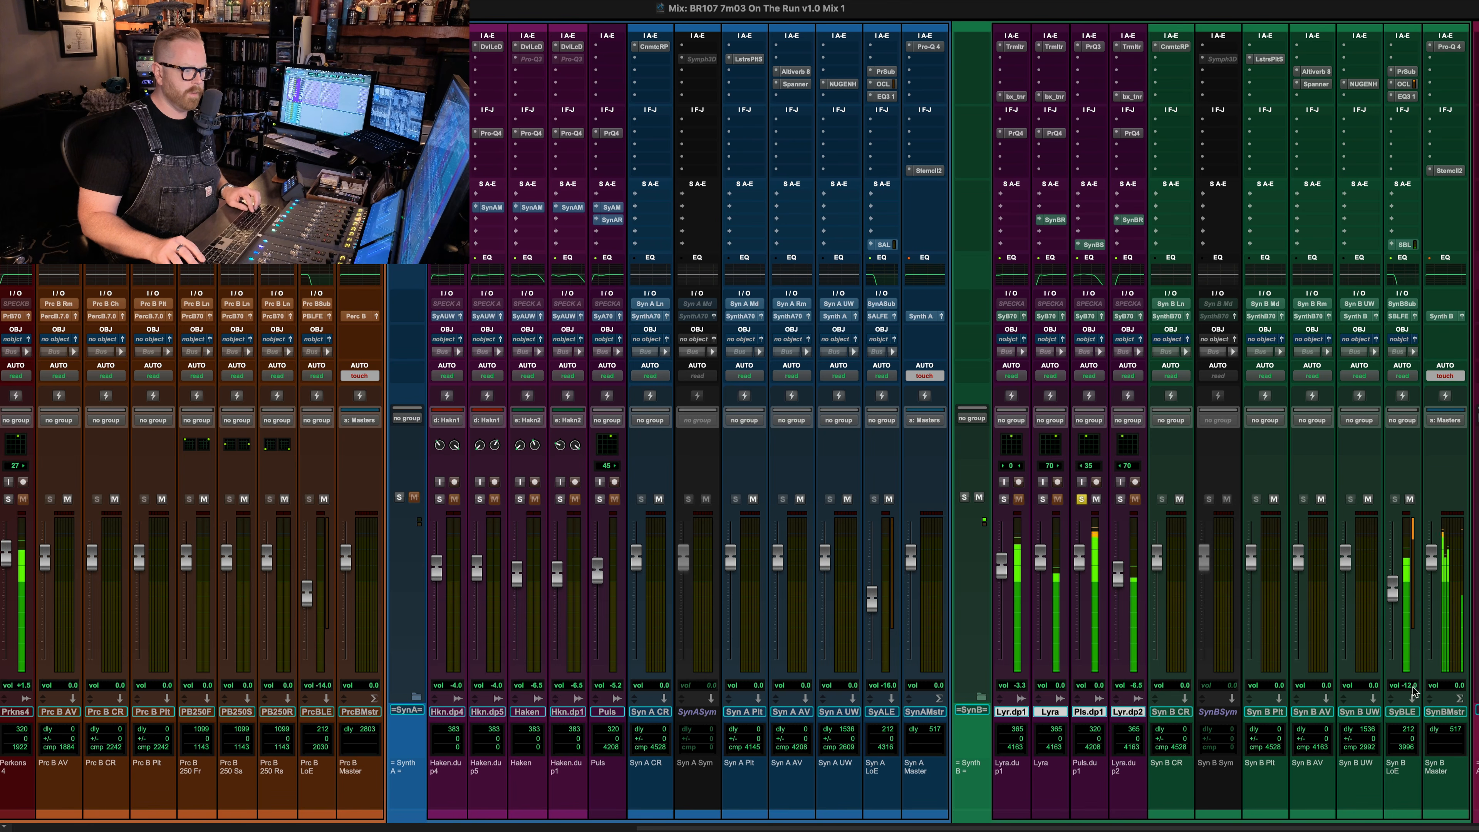
- Compare Syn B LoE muted and unmuted during playback, then stop playback and clear the Puls.dup1 solo
{"action": "left_click", "coordinate": [1409, 499]}
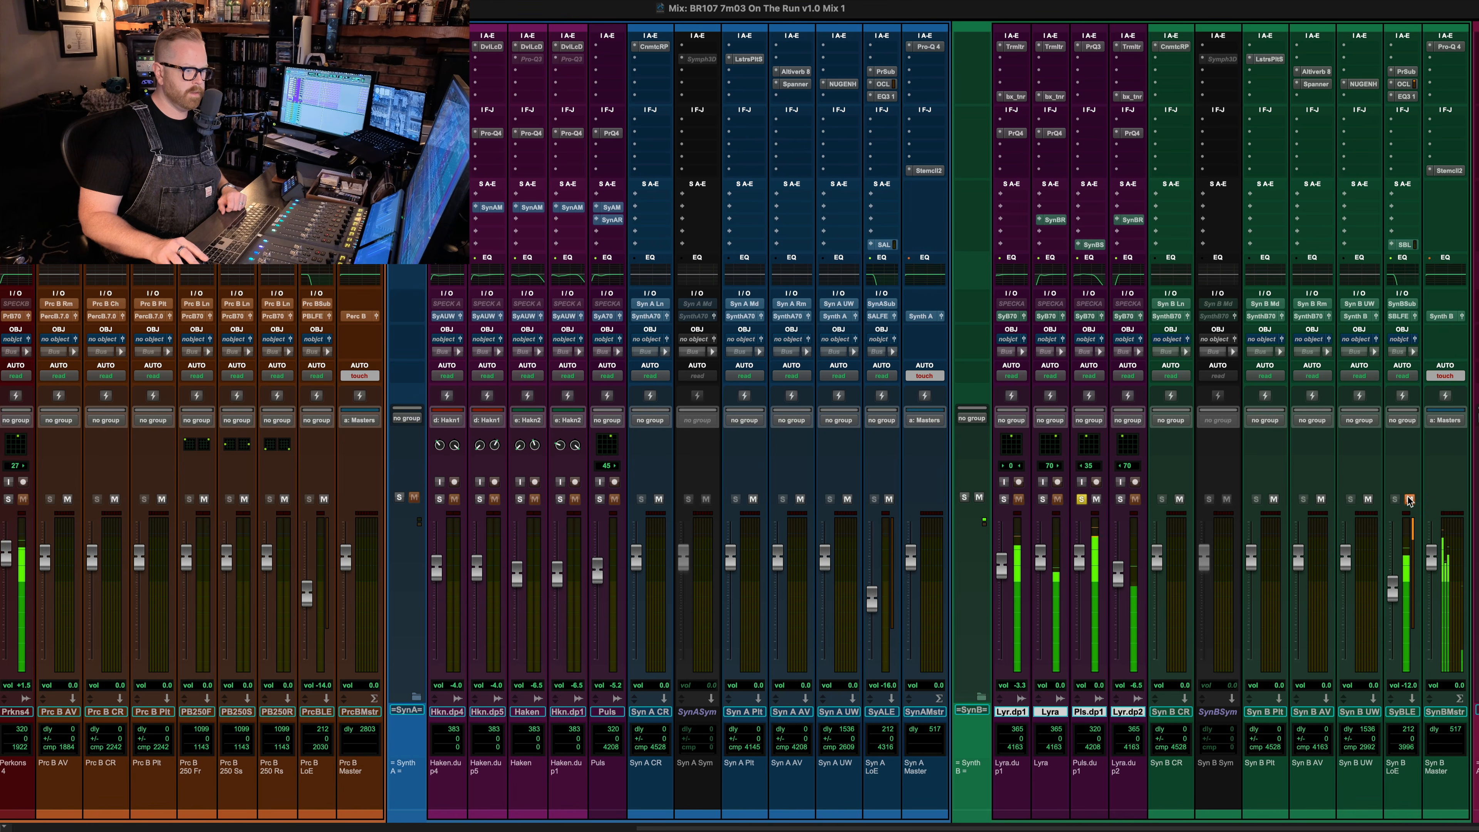
{"action": "left_click", "coordinate": [1410, 499]}
{"action": "key", "text": "space"}
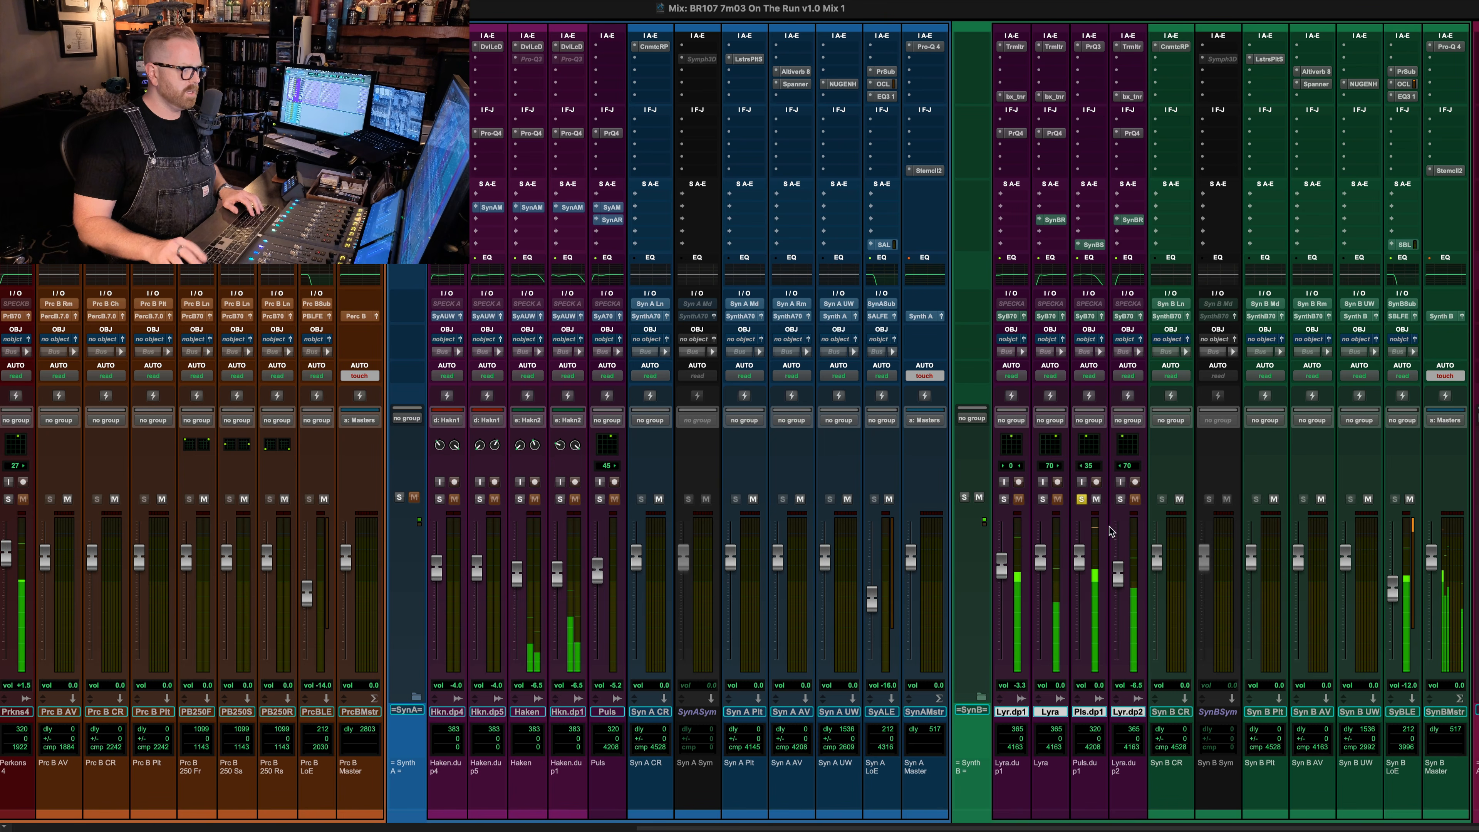
{"action": "left_click", "coordinate": [1081, 499]}
- Select the Misc A folder track in the Edit window and open it to show its member tracks
{"action": "key", "text": "super+equal"}
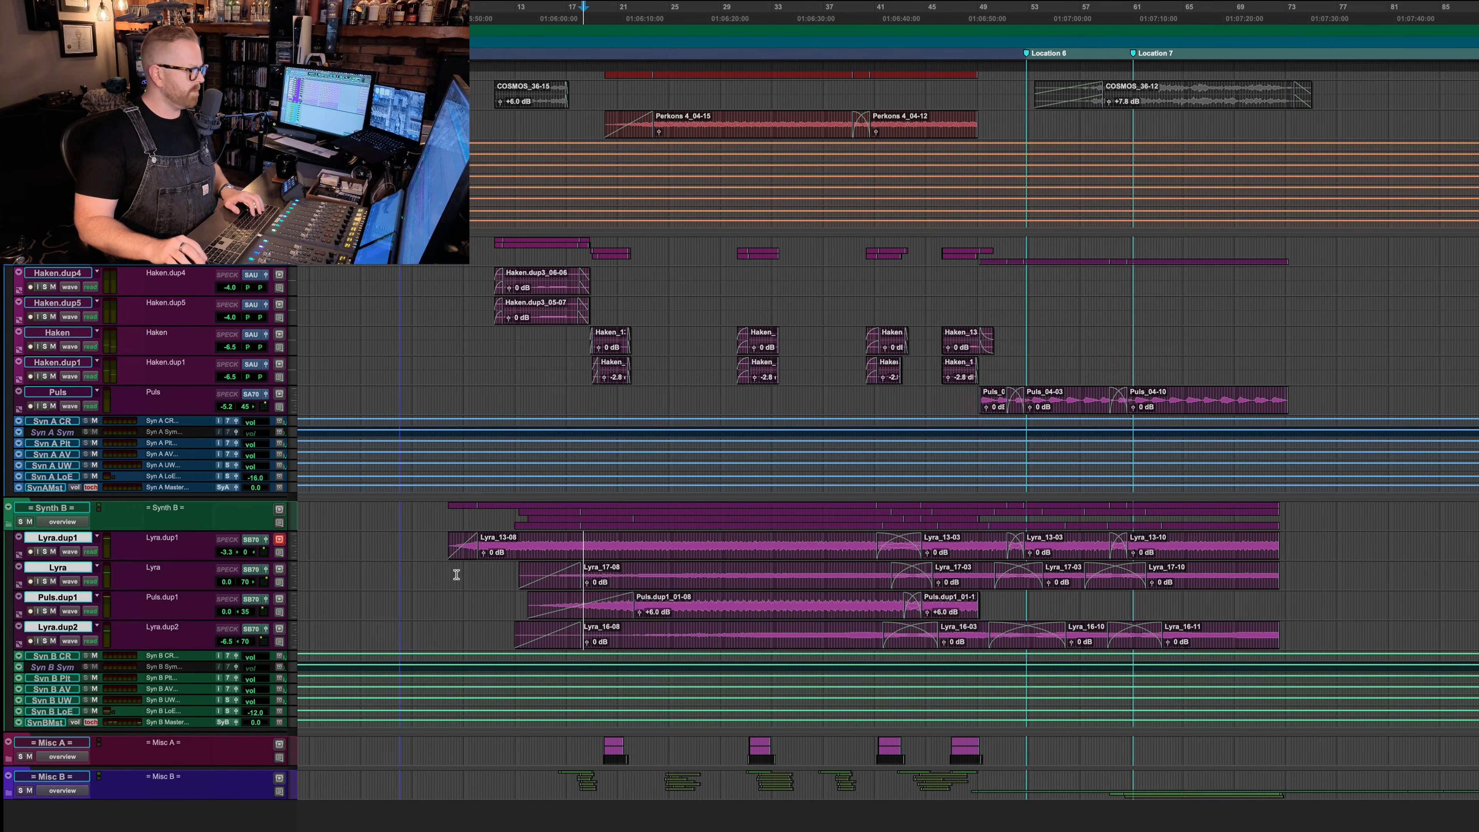
{"action": "left_click", "coordinate": [52, 743]}
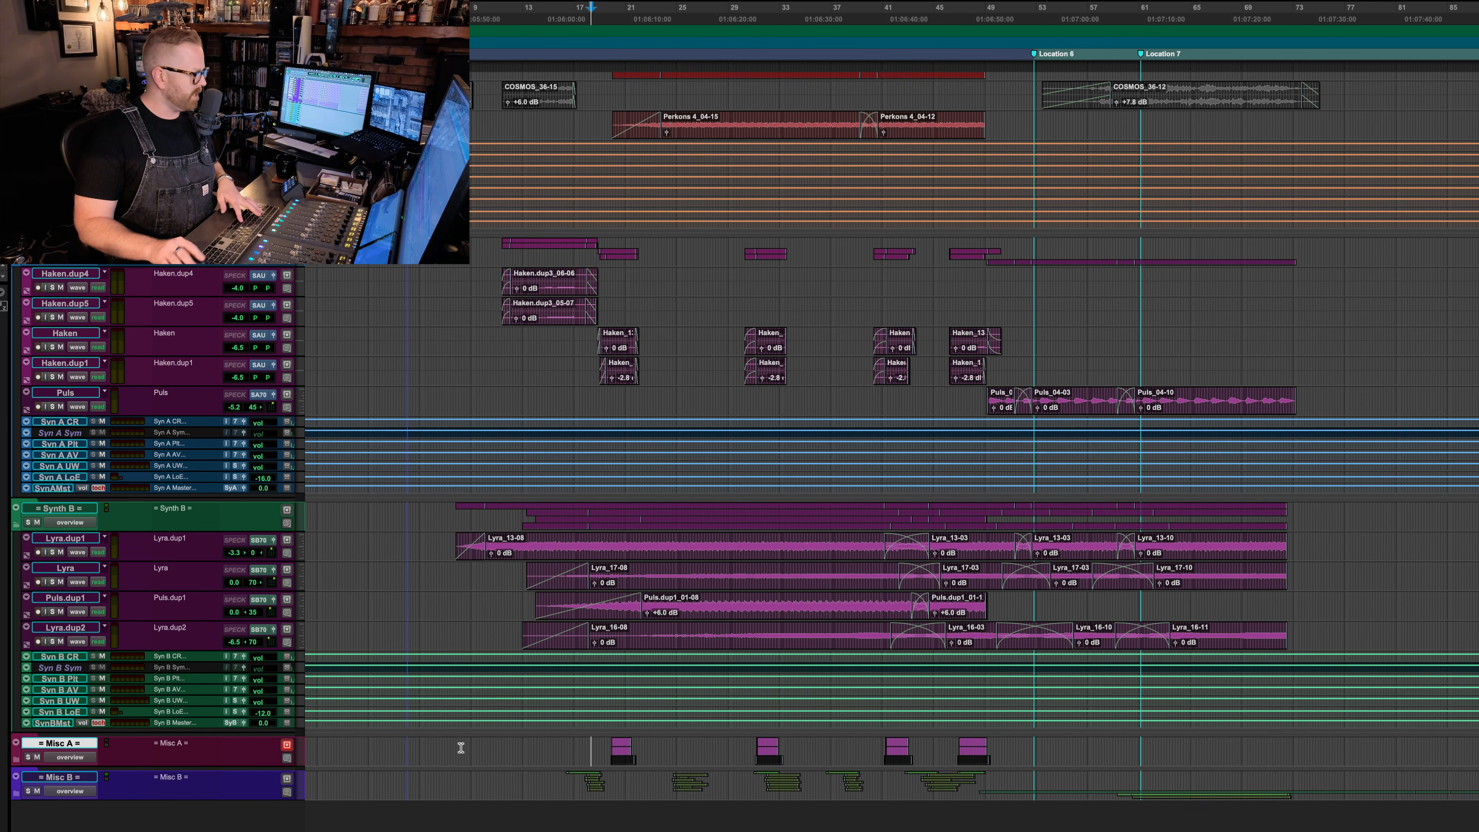
{"action": "key", "text": "shift+m"}
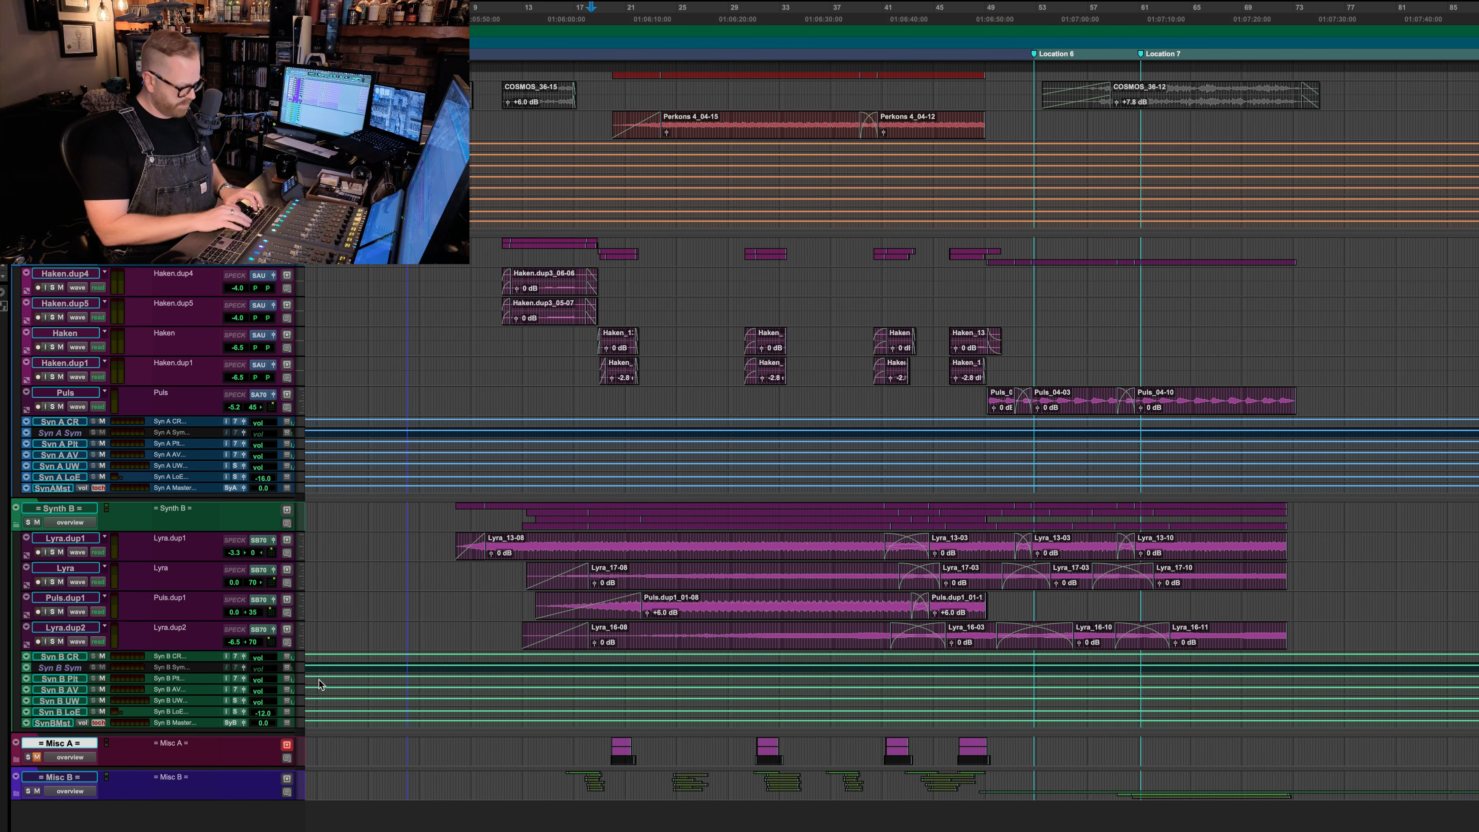
{"action": "key", "text": "alt+k"}
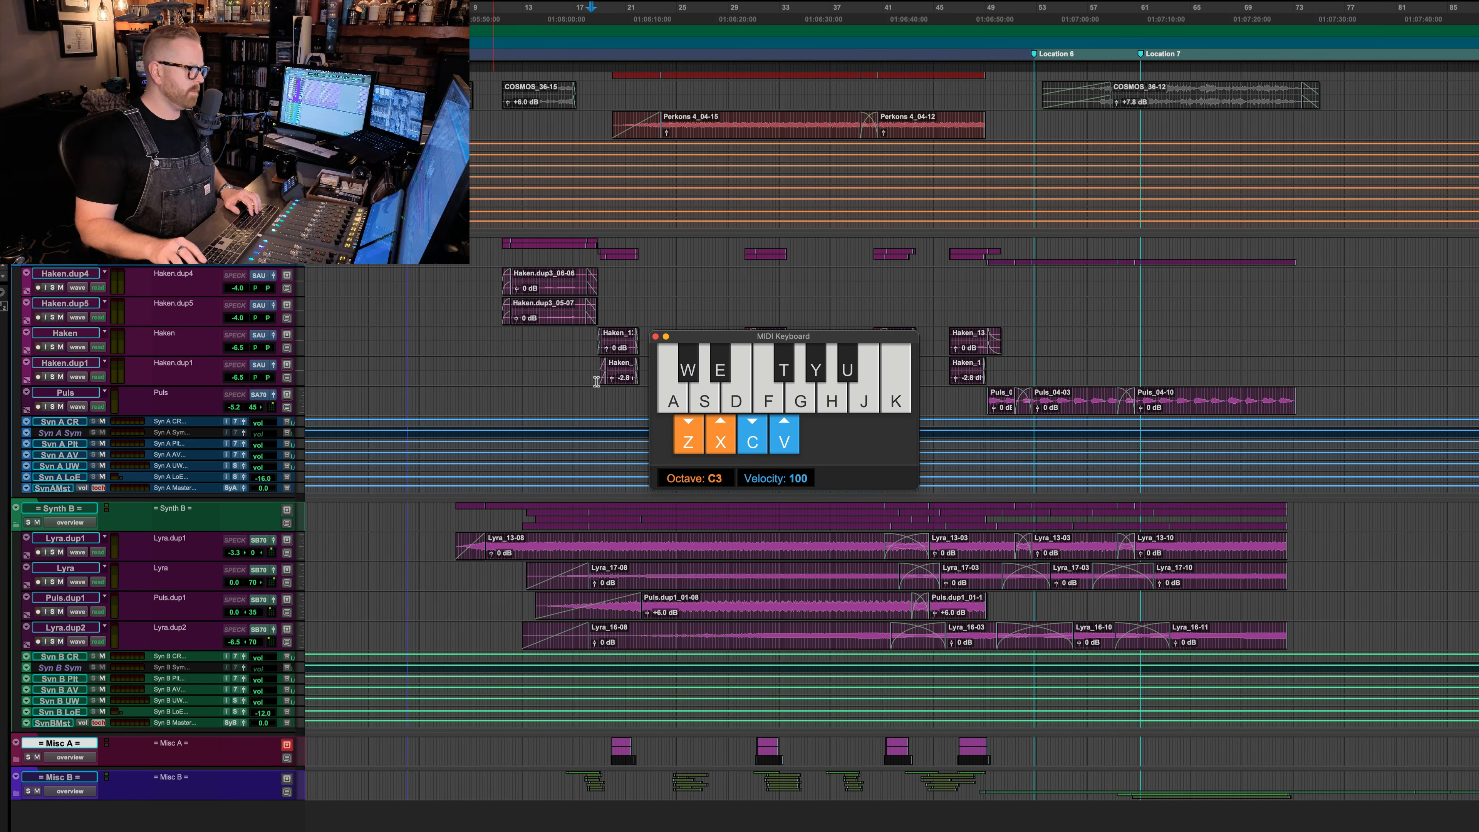
{"action": "left_click", "coordinate": [655, 336]}
{"action": "key", "text": "shift+f"}
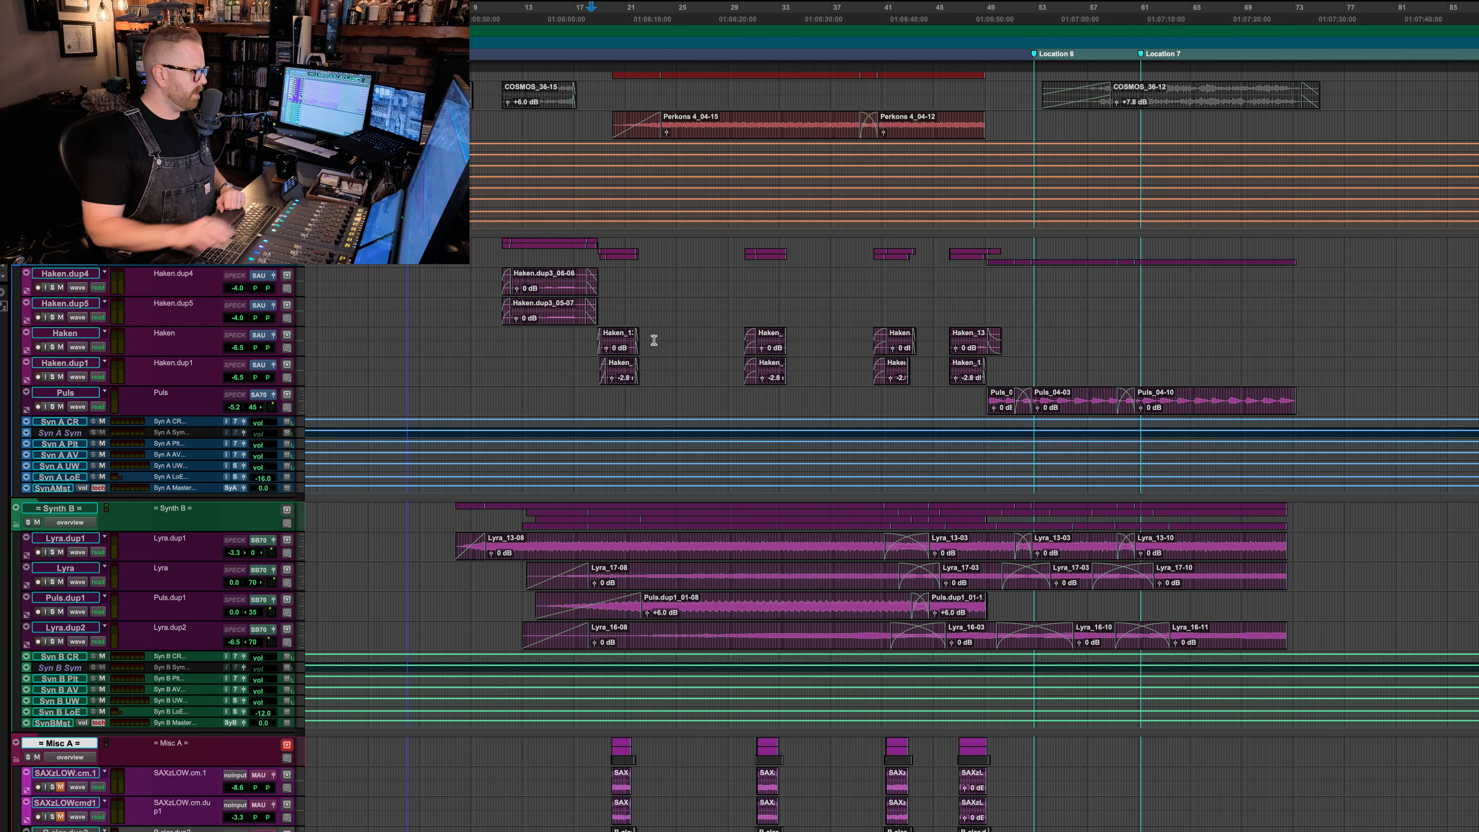
{"action": "scroll", "coordinate": [699, 384], "scroll_direction": "down", "scroll_amount": 5}
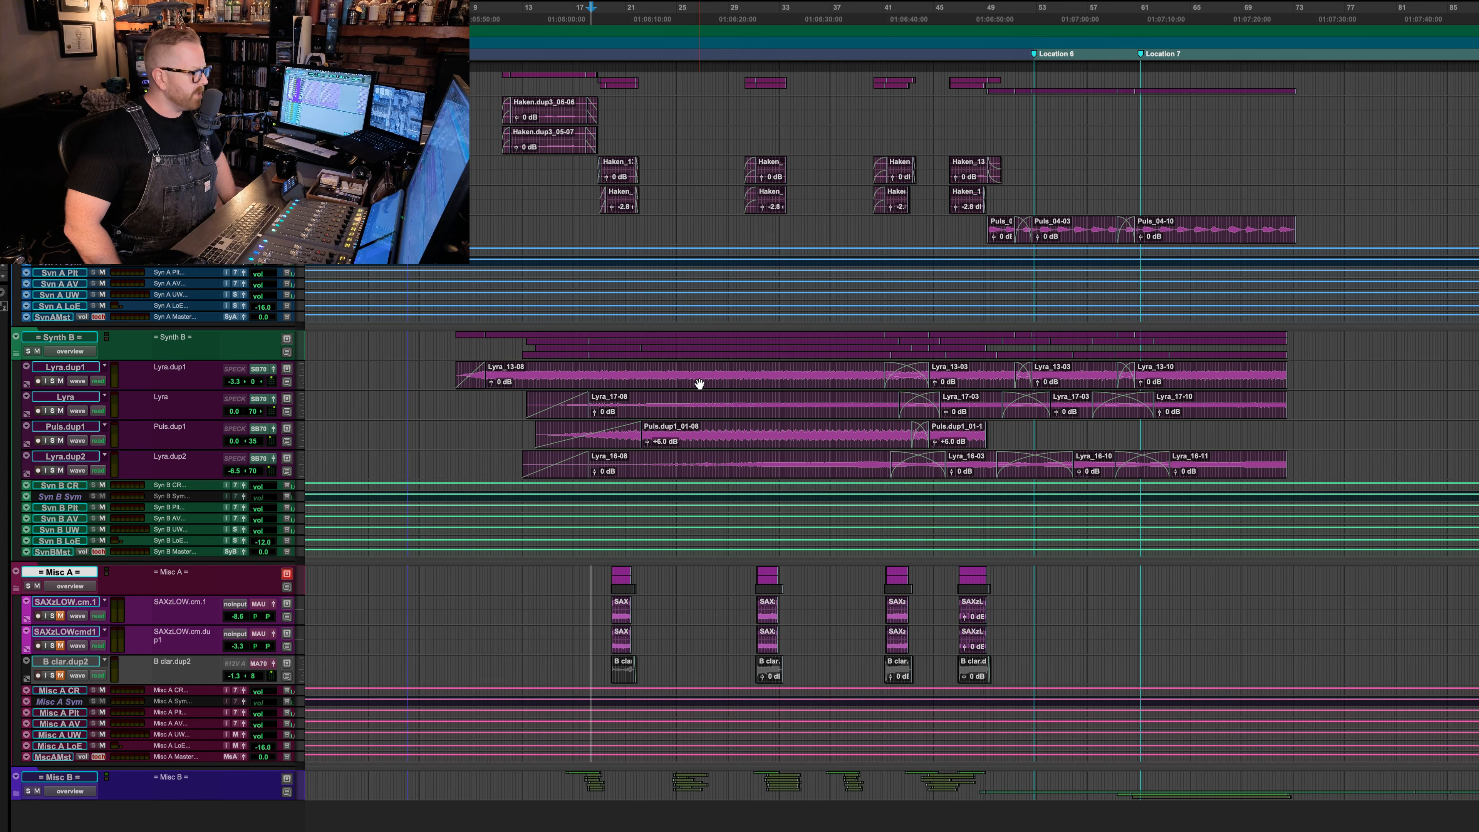
- Locate the start of the first clip on SAXzLOW.cm.1, solo the track and switch to the Mix window
{"action": "left_click", "coordinate": [587, 599]}
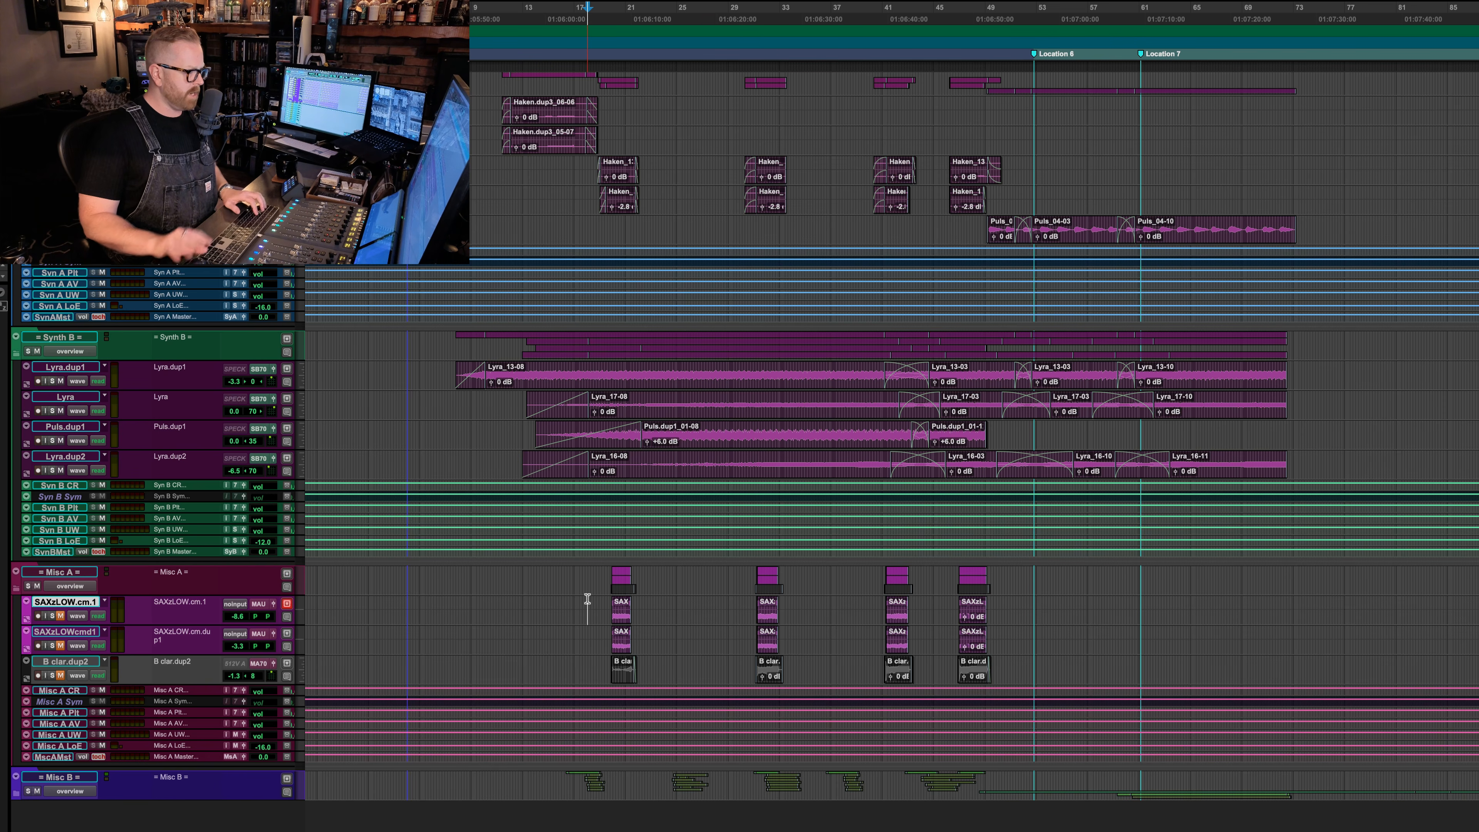
{"action": "key", "text": "Tab"}
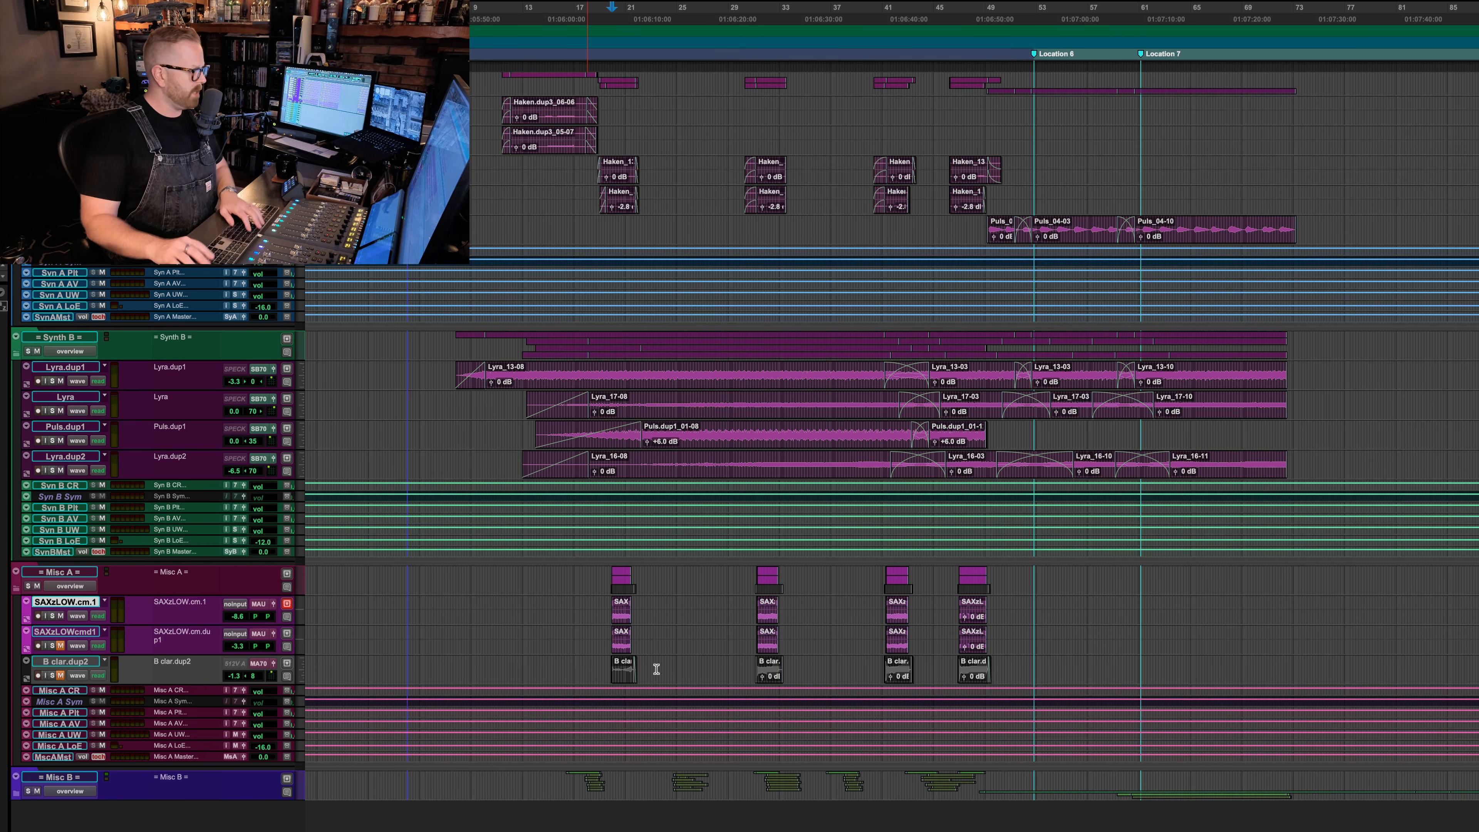
{"action": "key", "text": "shift+s"}
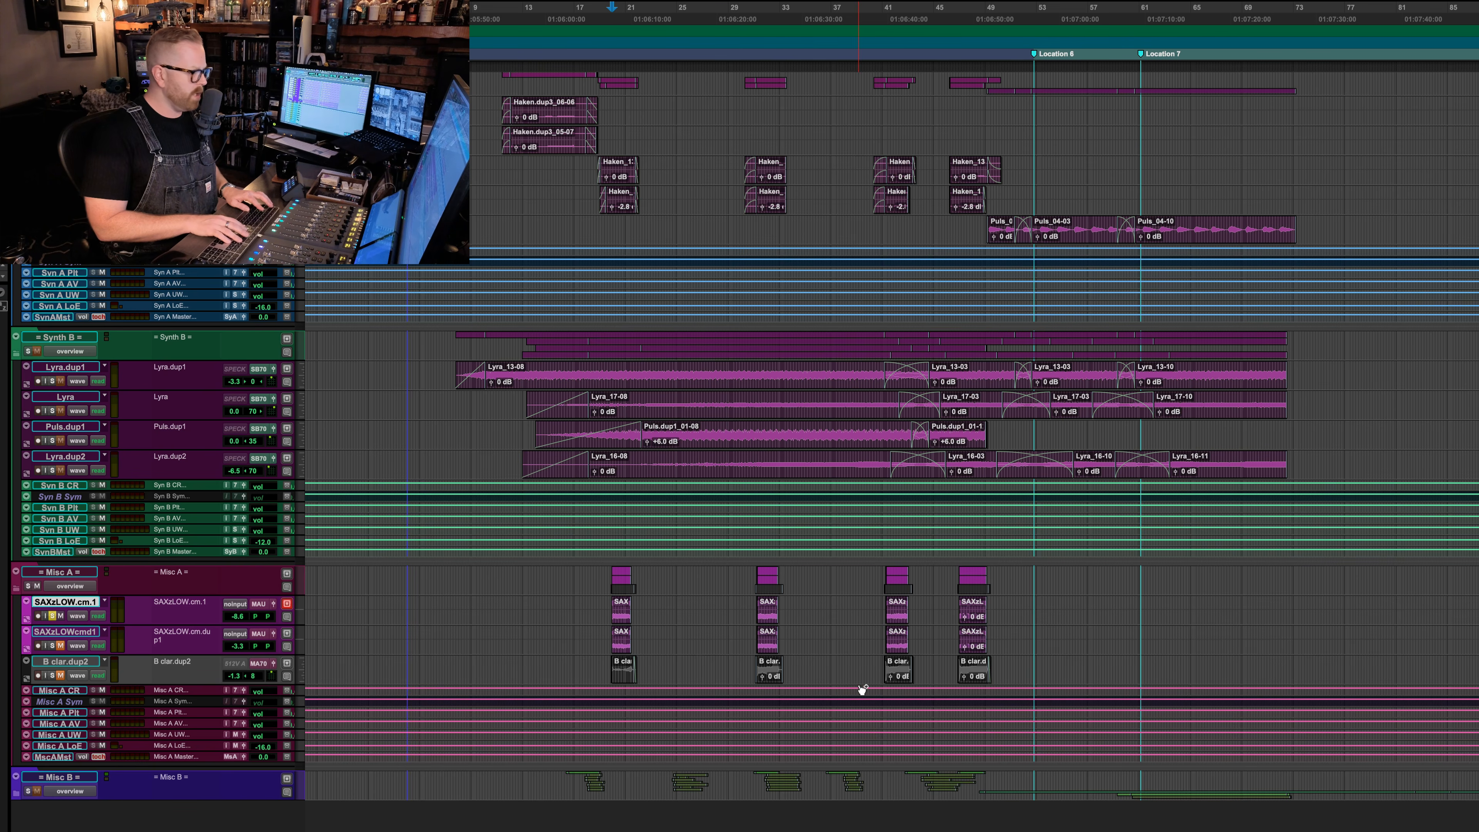
{"action": "key", "text": "super+equal"}
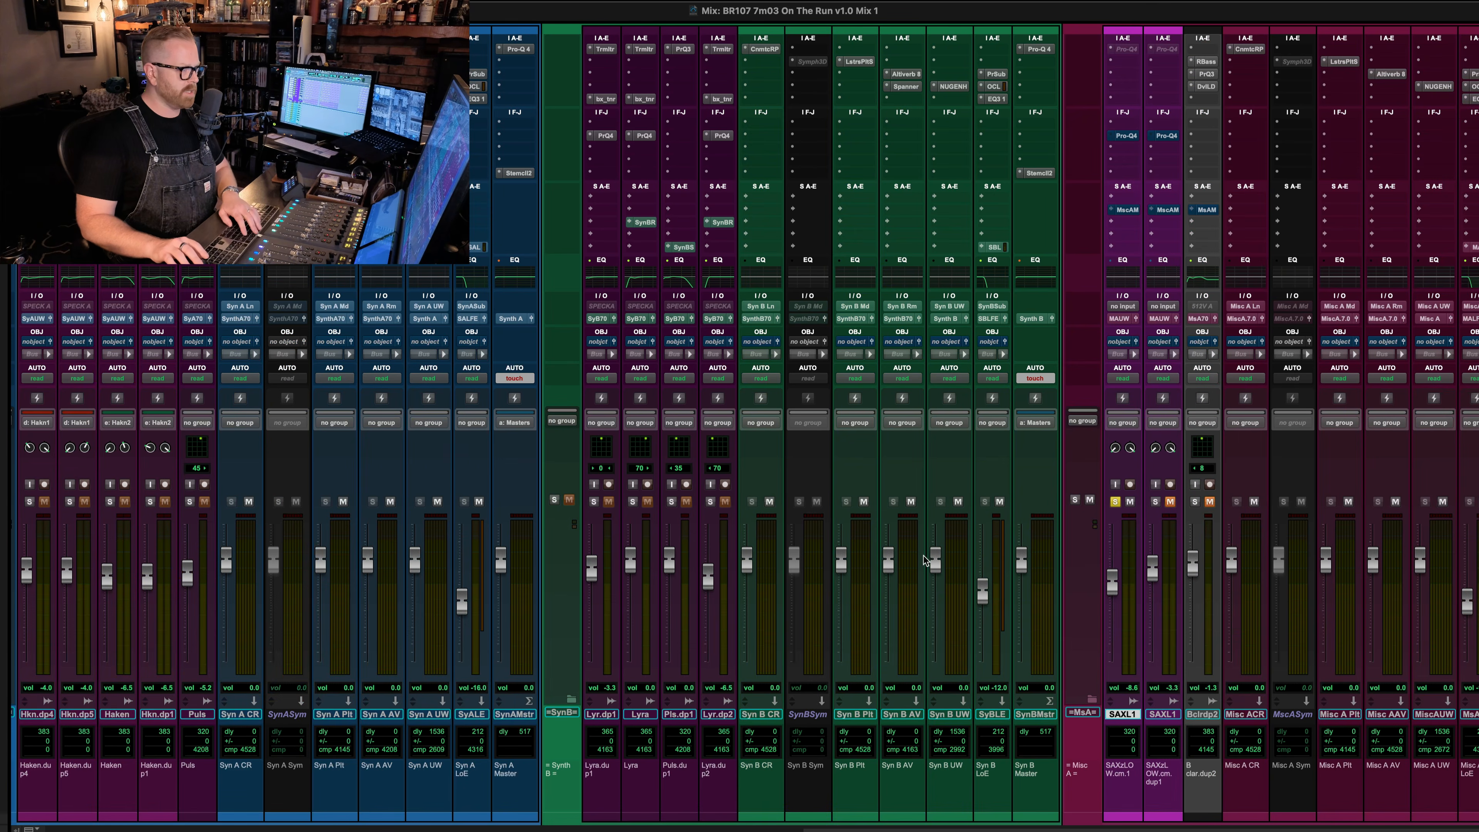
- Audition the soloed SAXzLOW.cm.1 track from its first clip in the arrangement
{"action": "key", "text": "super+equal"}
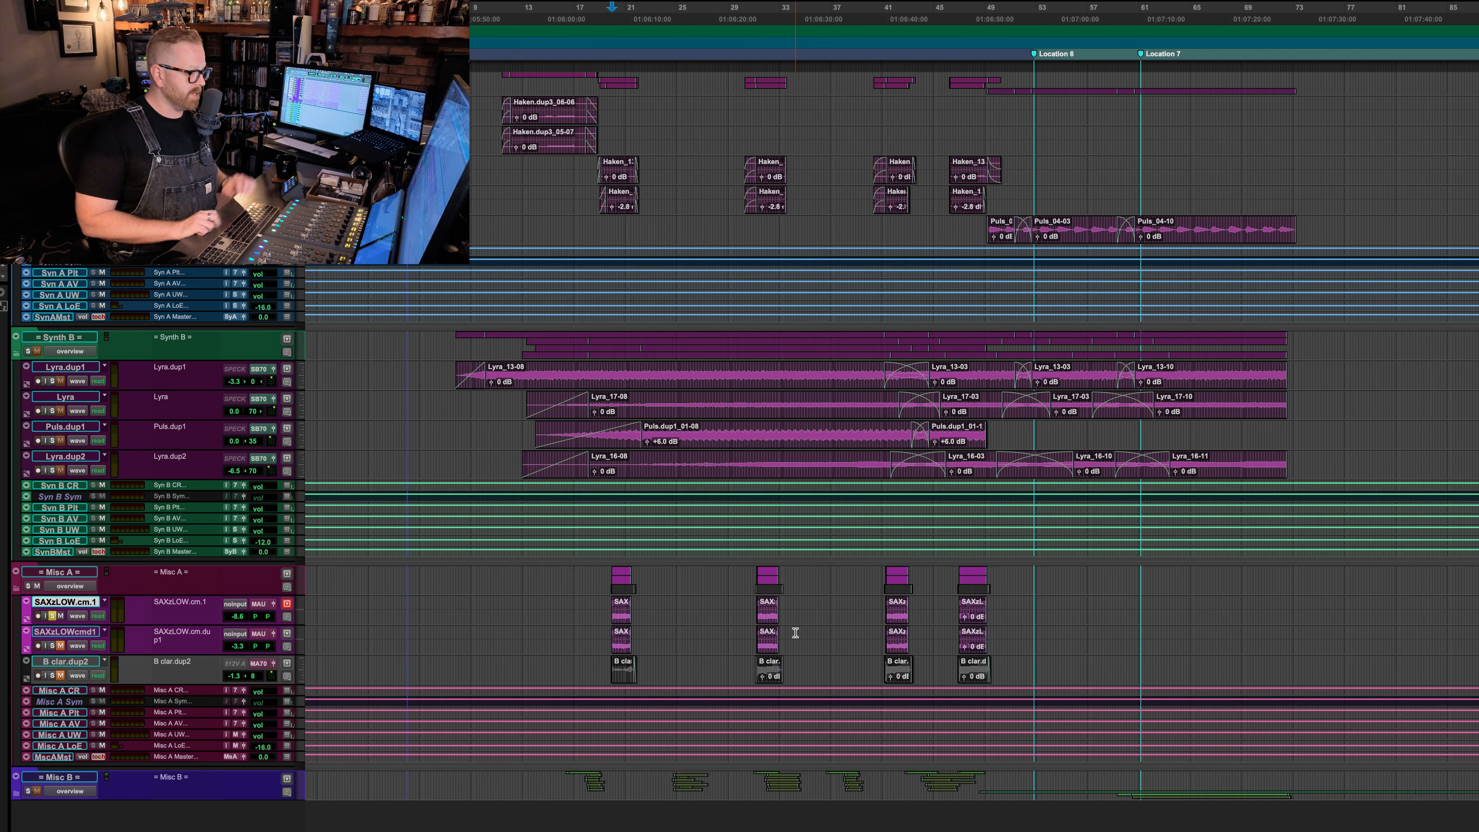
{"action": "key", "text": "space"}
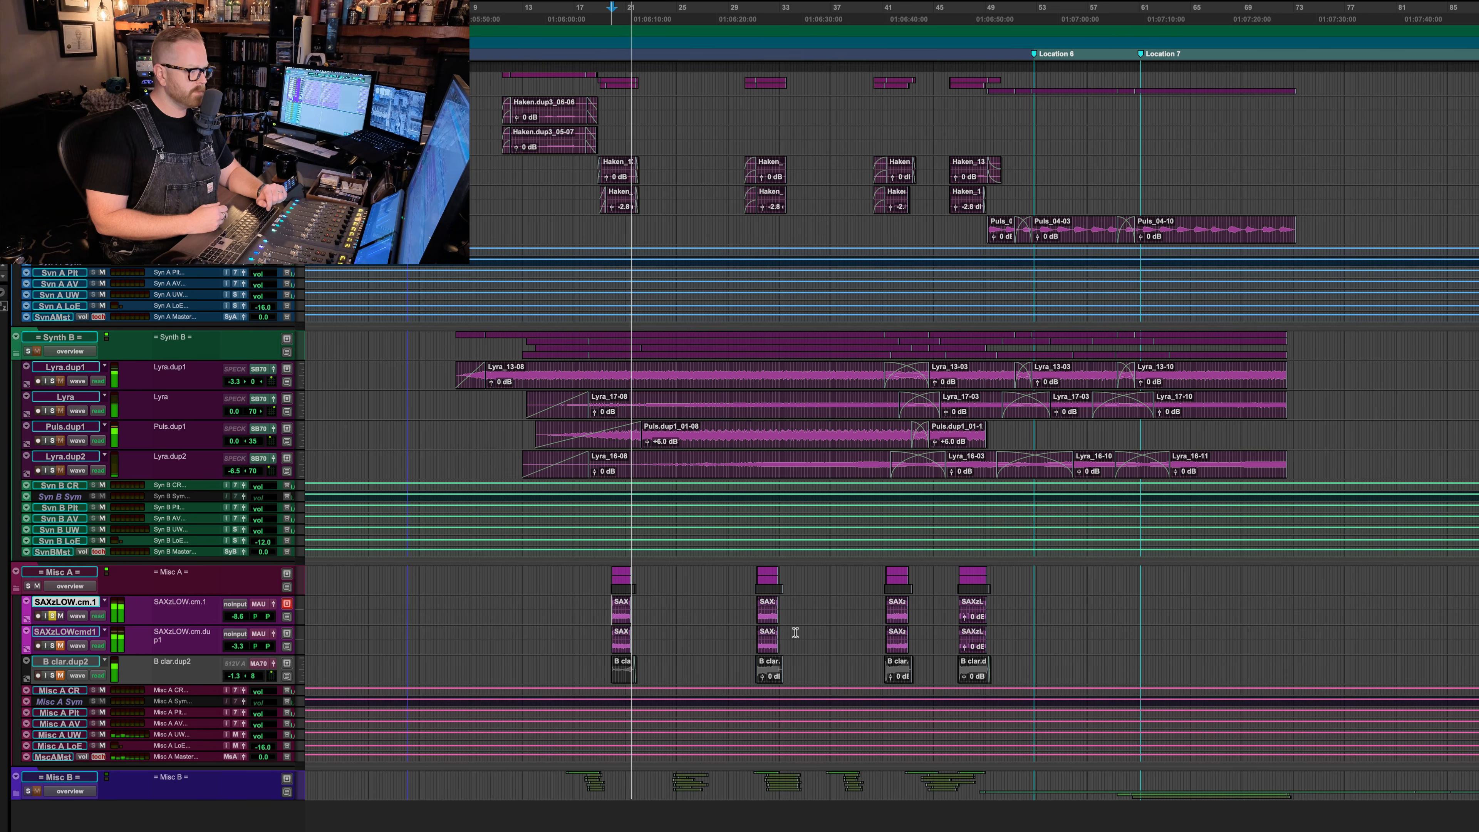
{"action": "key", "text": "space"}
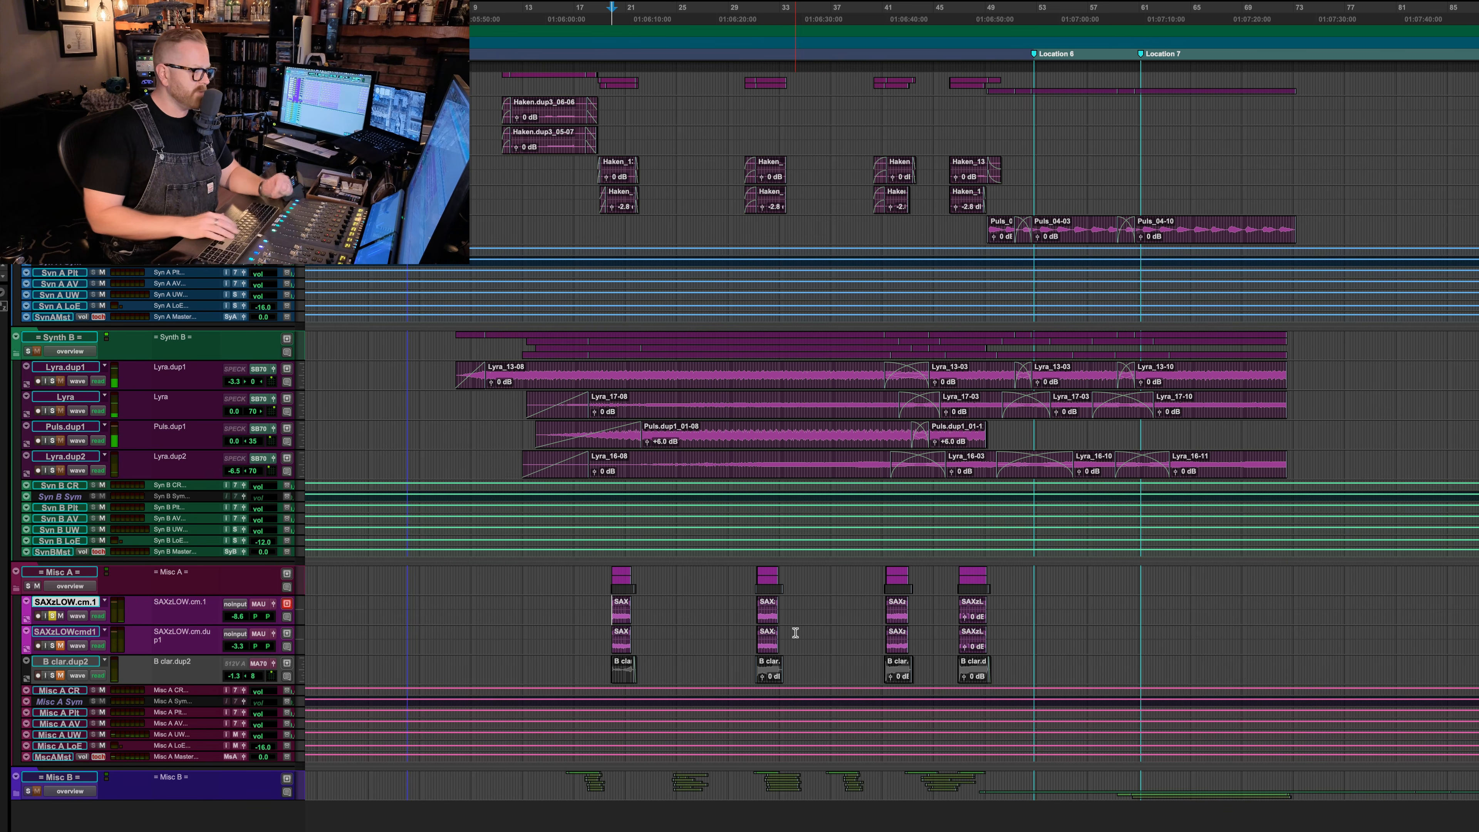
{"action": "key", "text": "super+equal"}
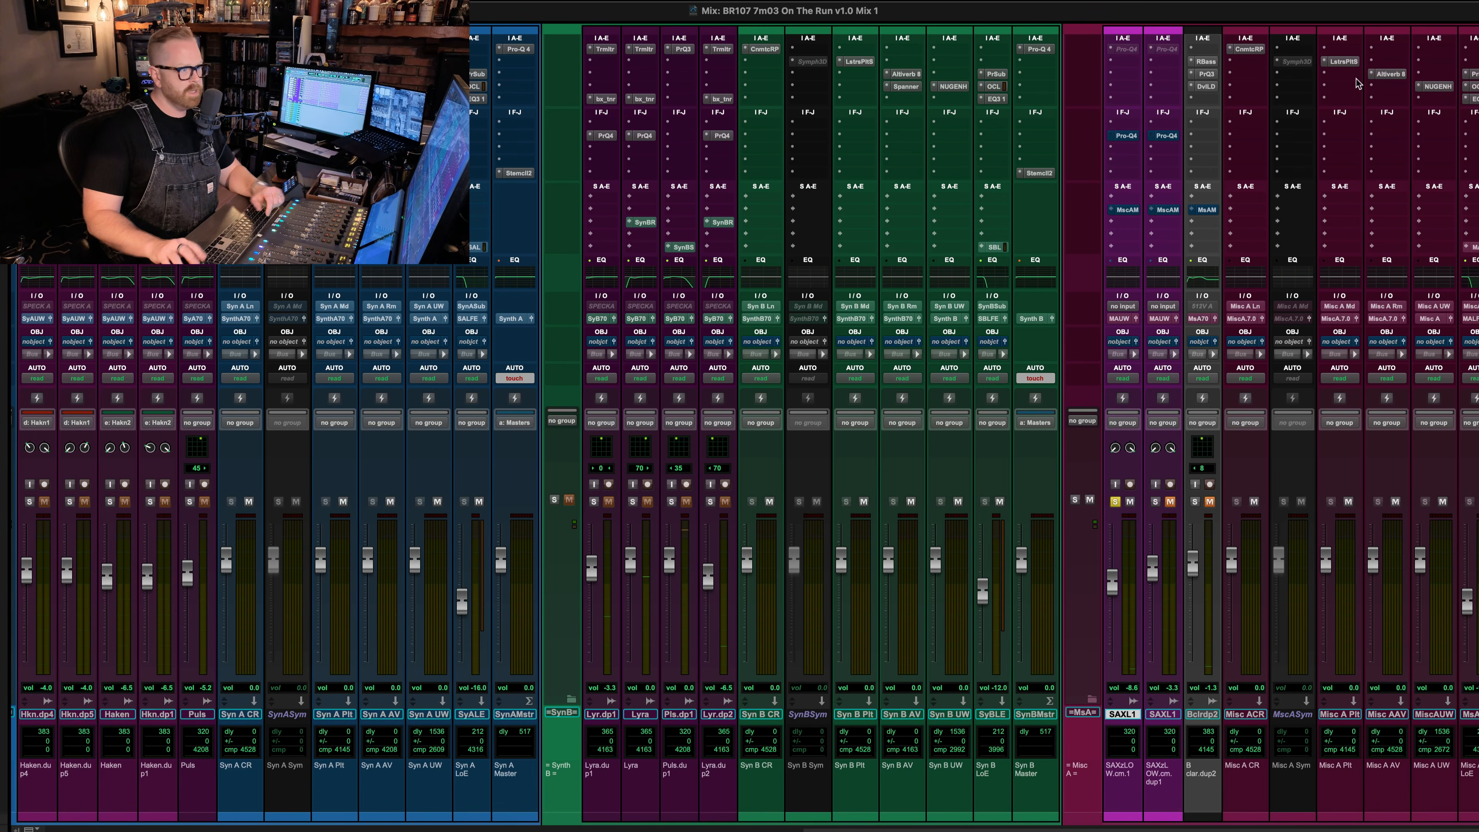
- Solo the SAXzLOW.cm.dup1 track as well and play both sax tracks together
{"action": "left_click", "coordinate": [1156, 502]}
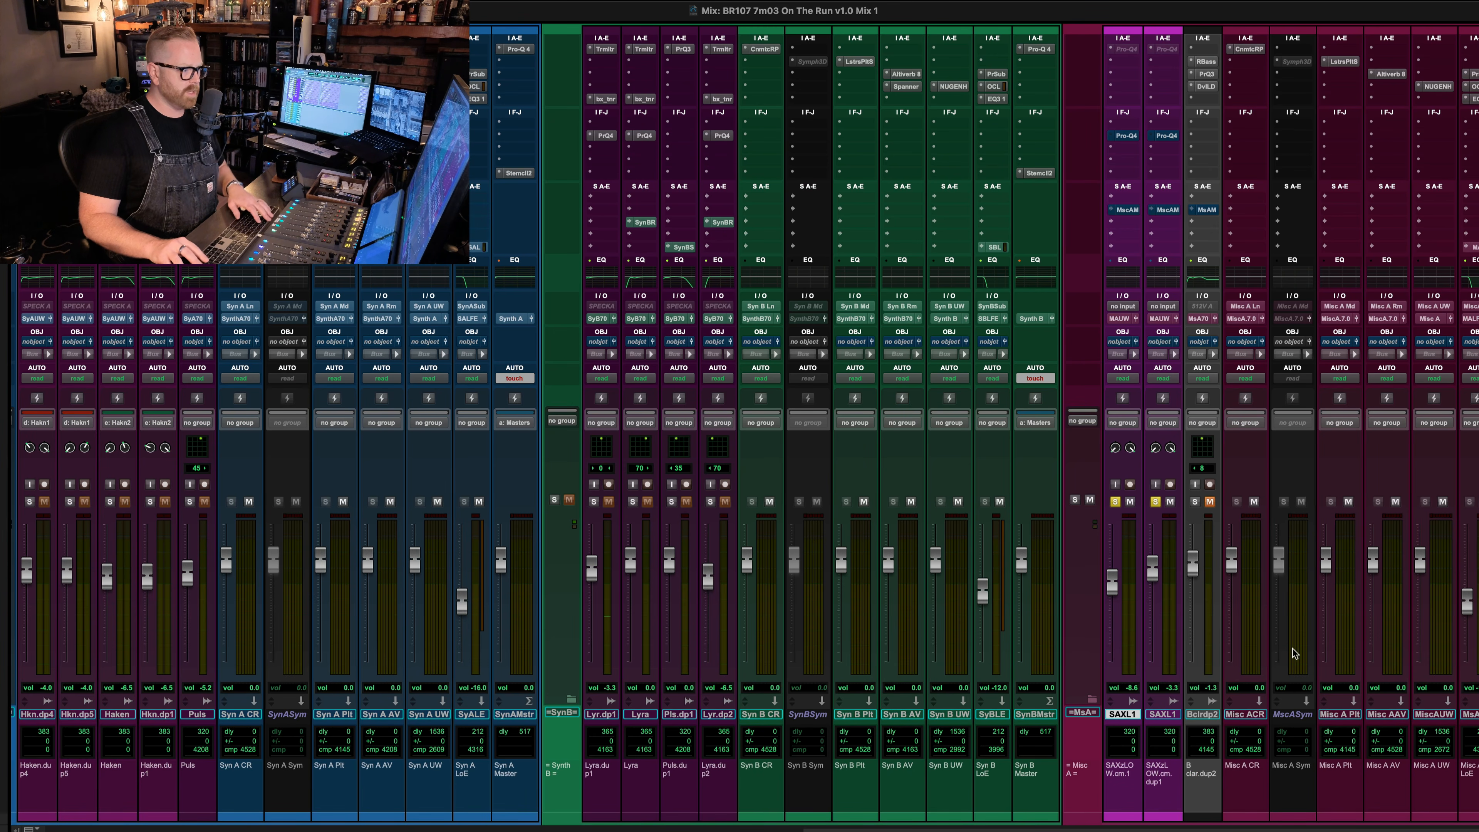
{"action": "key", "text": "super+equal"}
{"action": "key", "text": "space"}
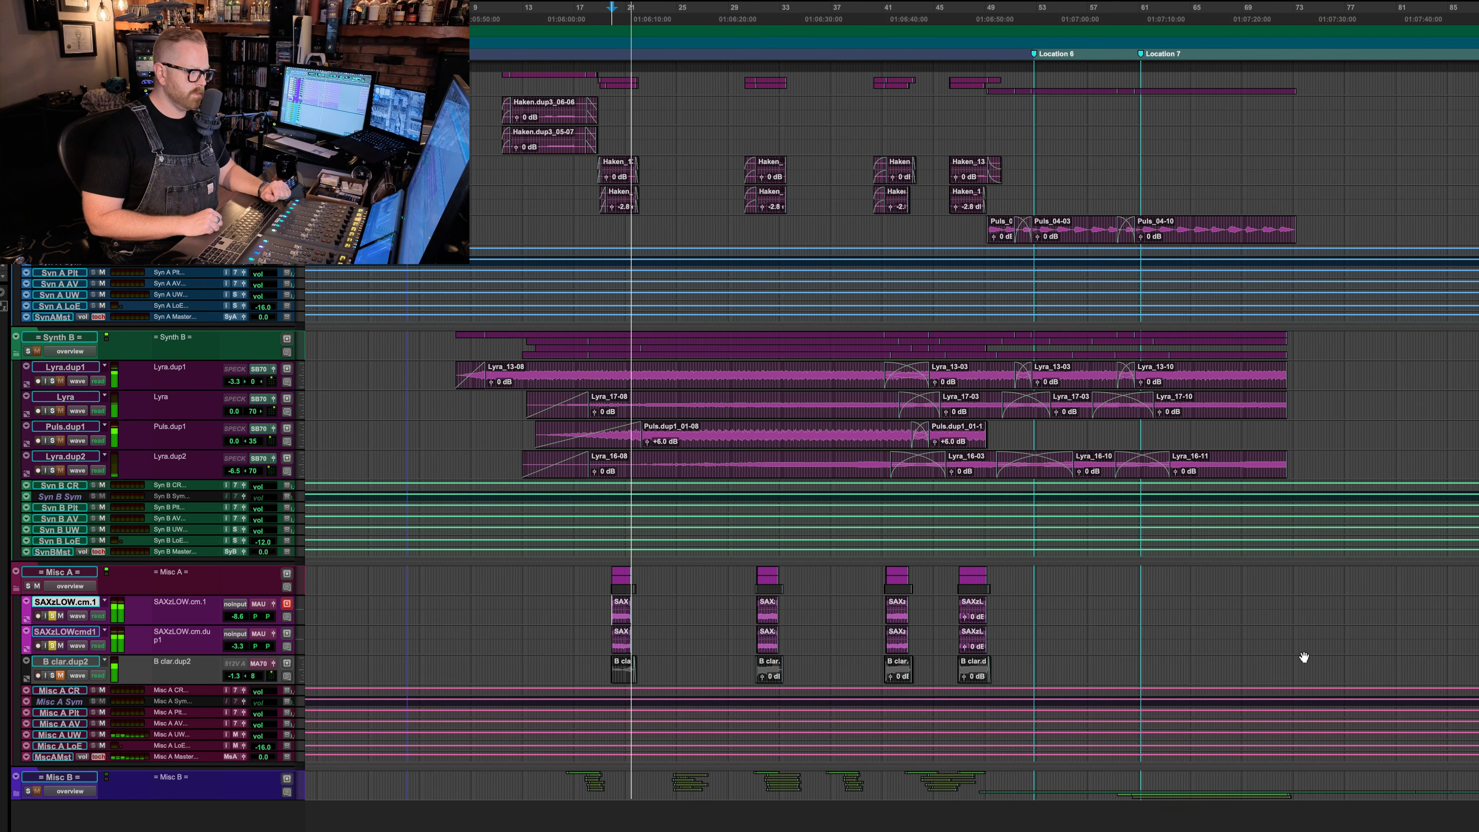
{"action": "key", "text": "super+equal"}
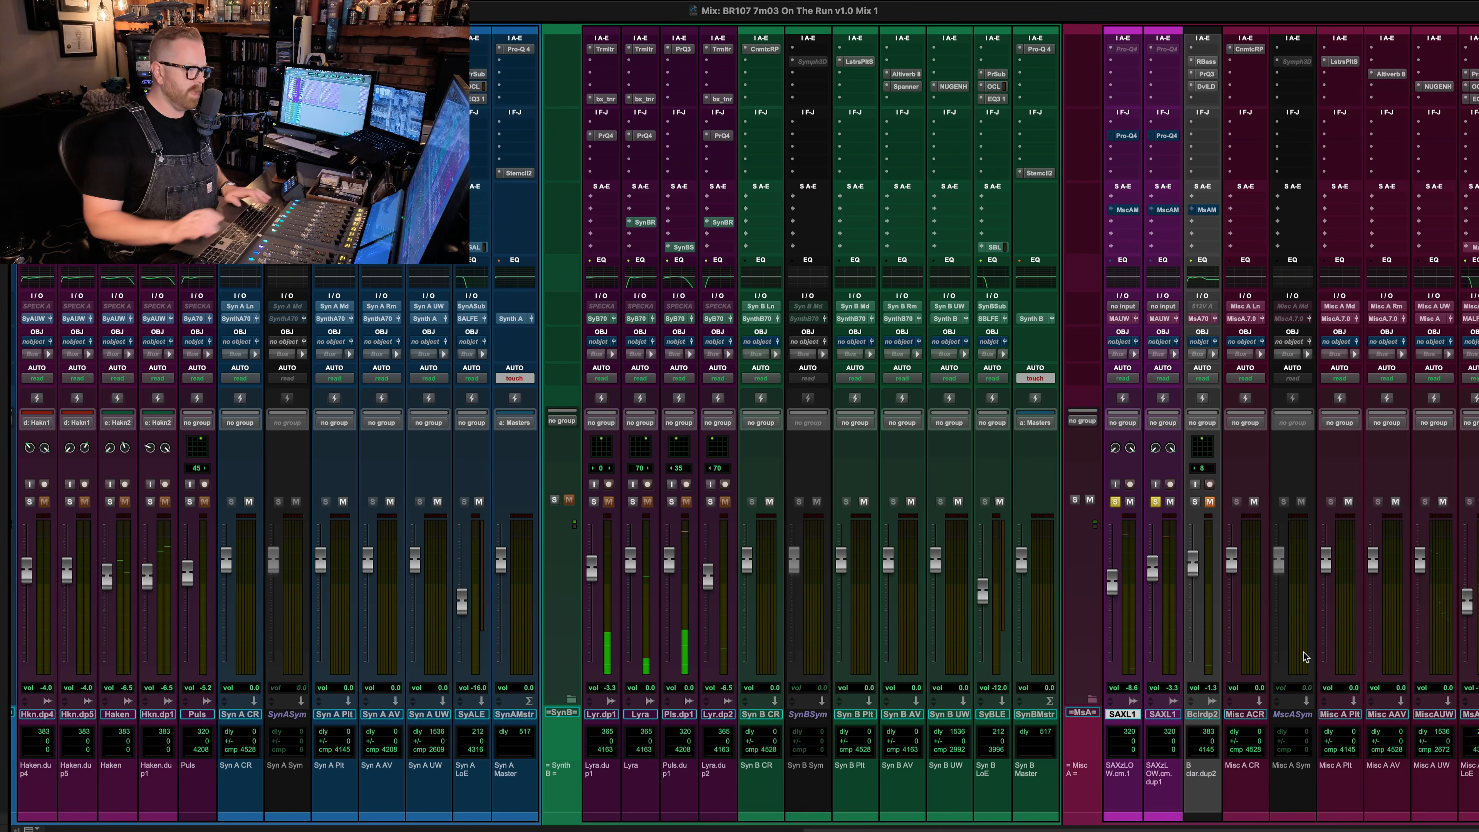
- Enable the Pro-Q 4 EQ on both SAXzLOW tracks and view the EQ curve of each
{"action": "left_click", "coordinate": [1129, 137], "text": "super"}
{"action": "left_click", "coordinate": [1169, 137], "text": "super"}
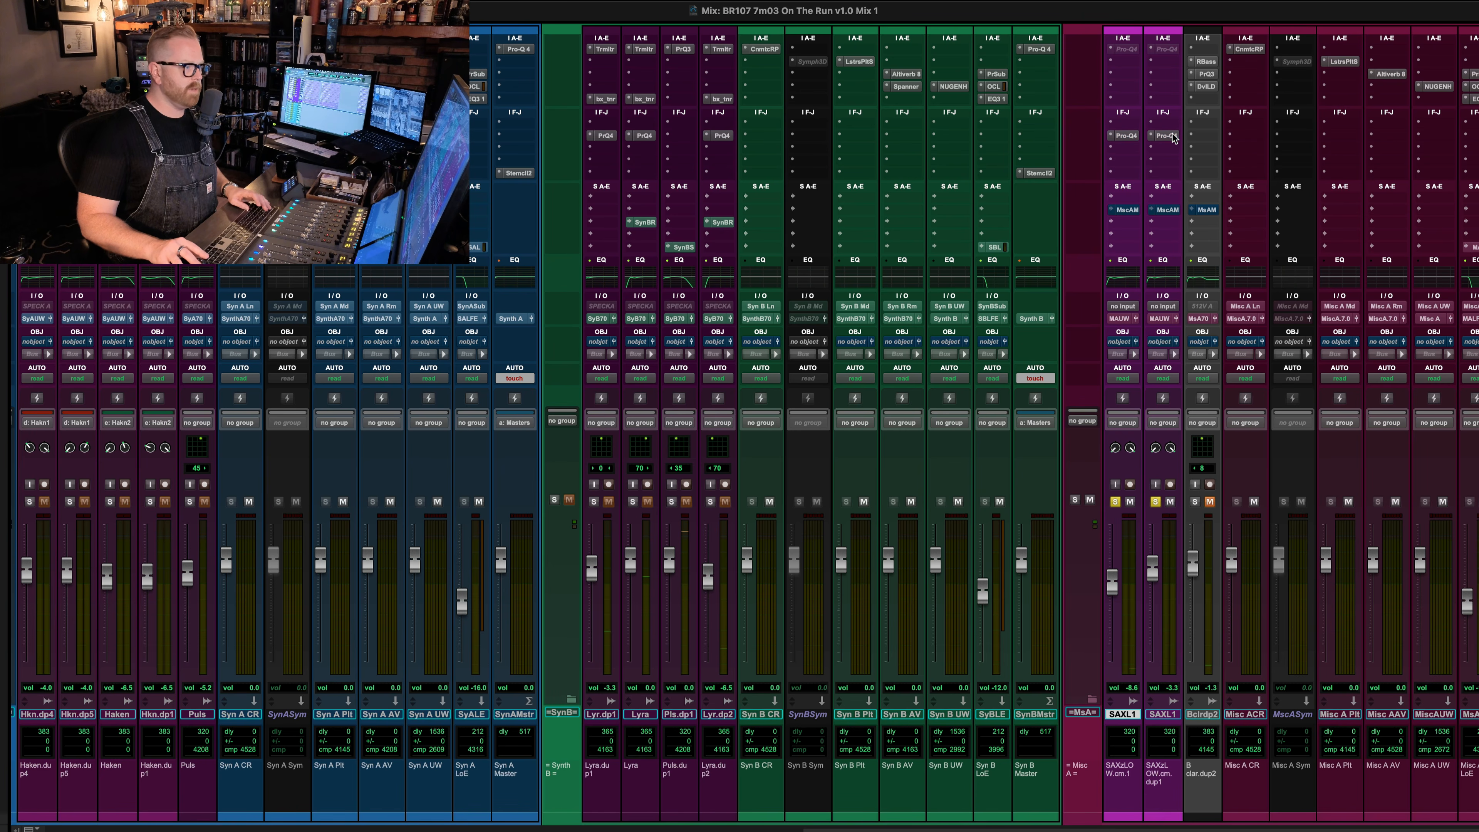
{"action": "left_click", "coordinate": [1172, 135]}
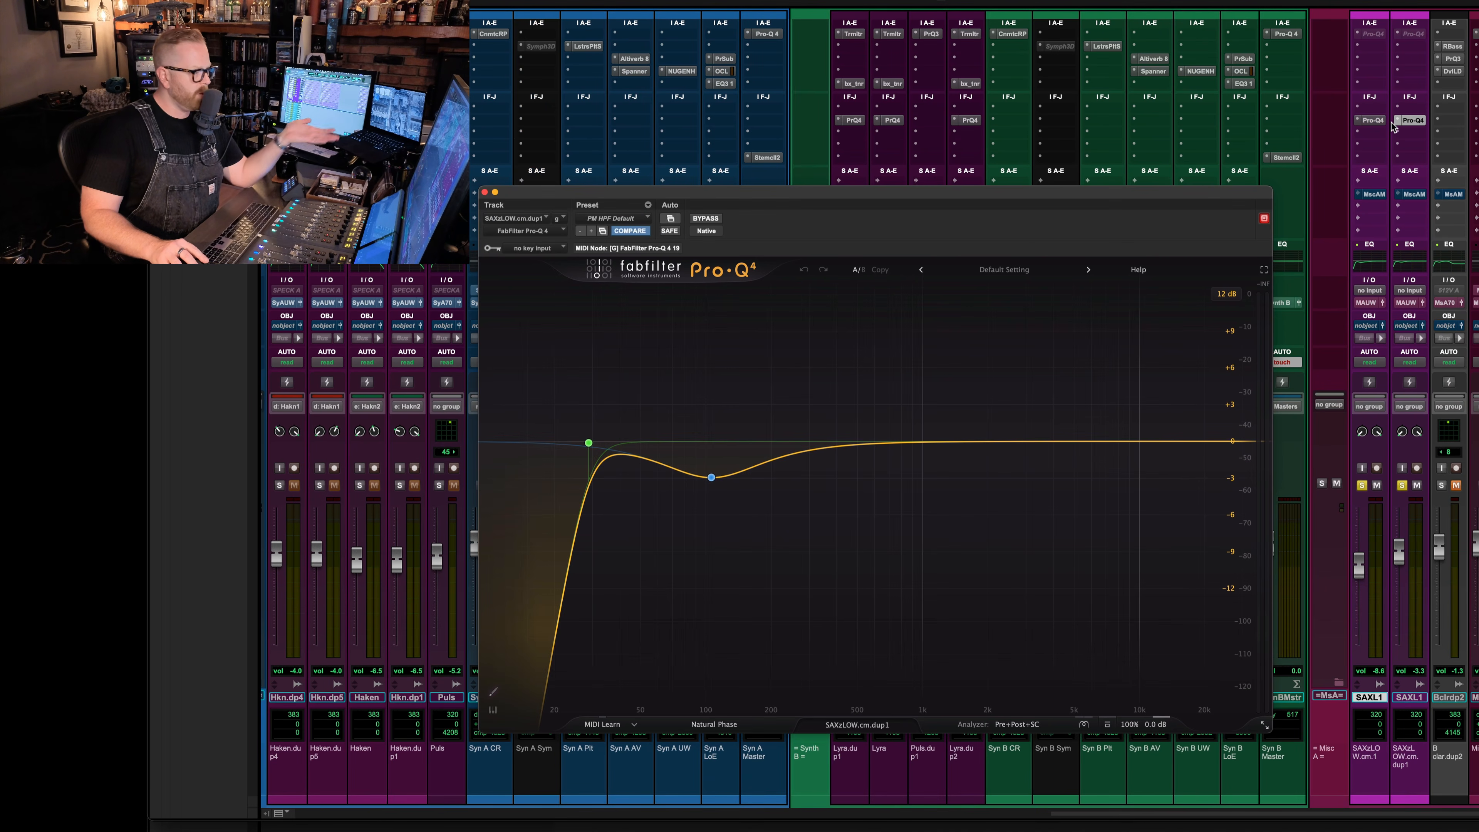
{"action": "left_click", "coordinate": [1367, 123]}
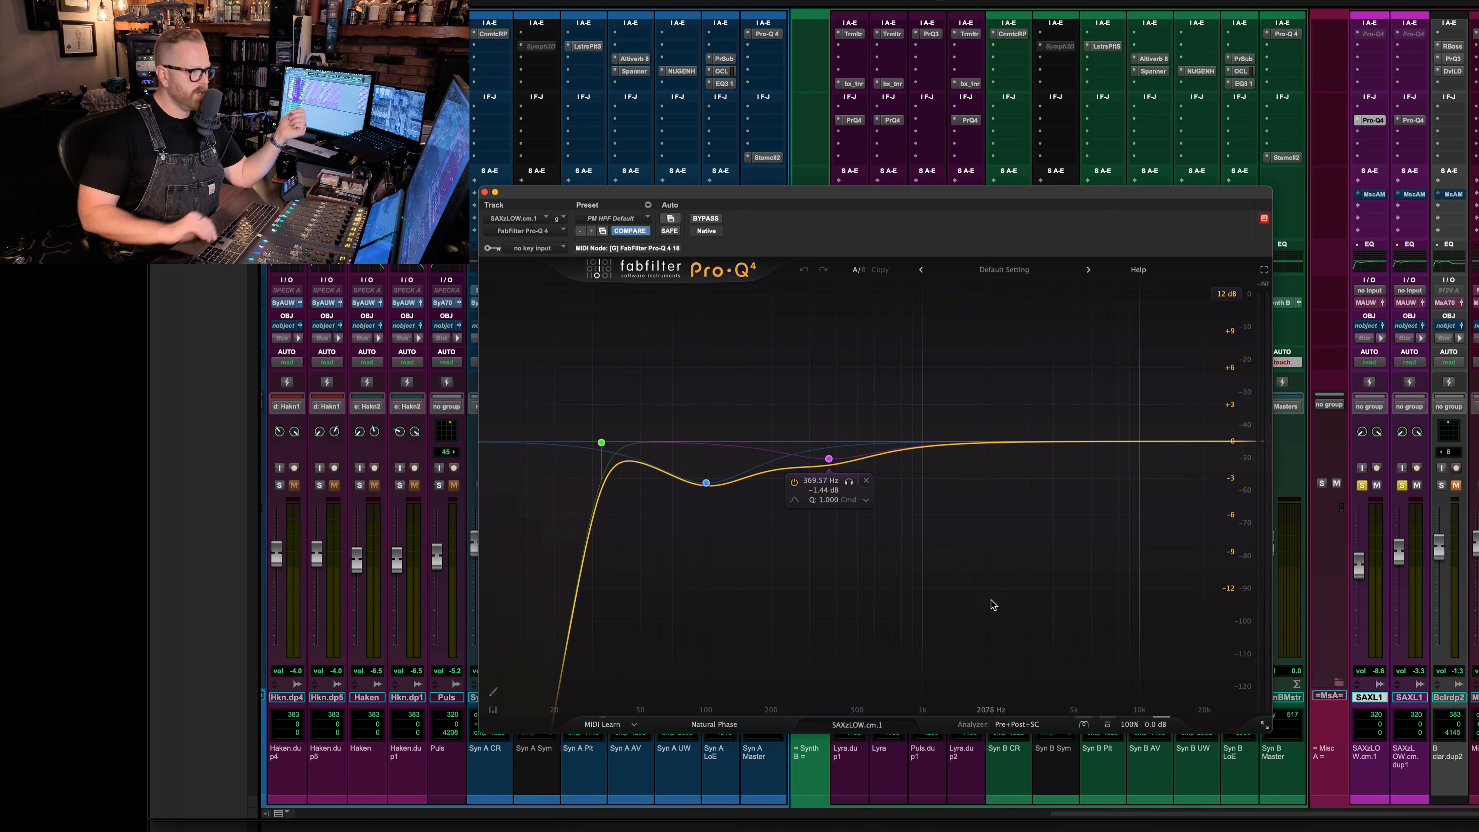
- Compare the two sax tracks with their Pro-Q 4 EQs bypassed and active during playback, and close the plug-in
{"action": "key", "text": "space"}
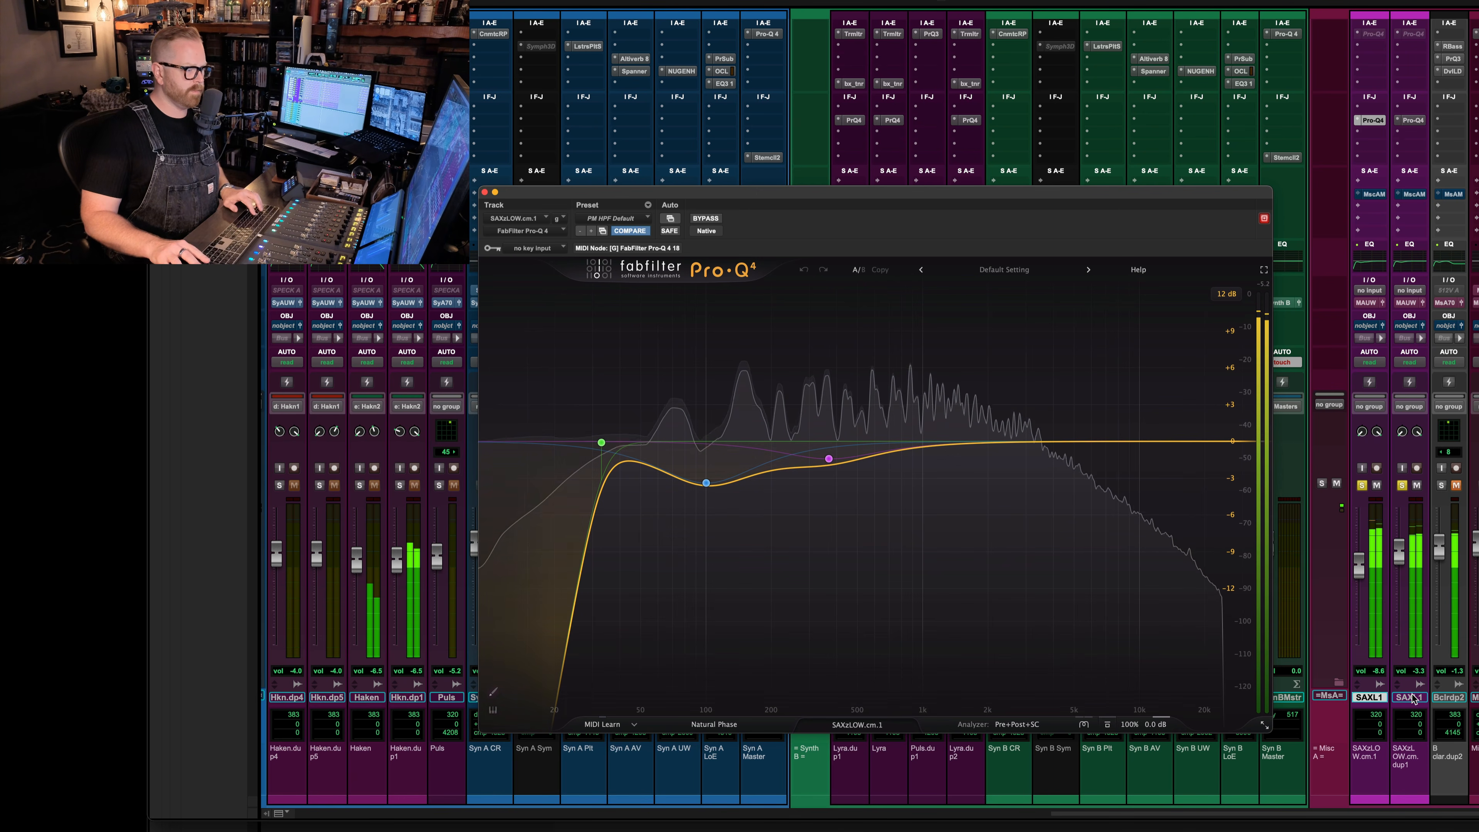
{"action": "key", "text": "super+shift+3"}
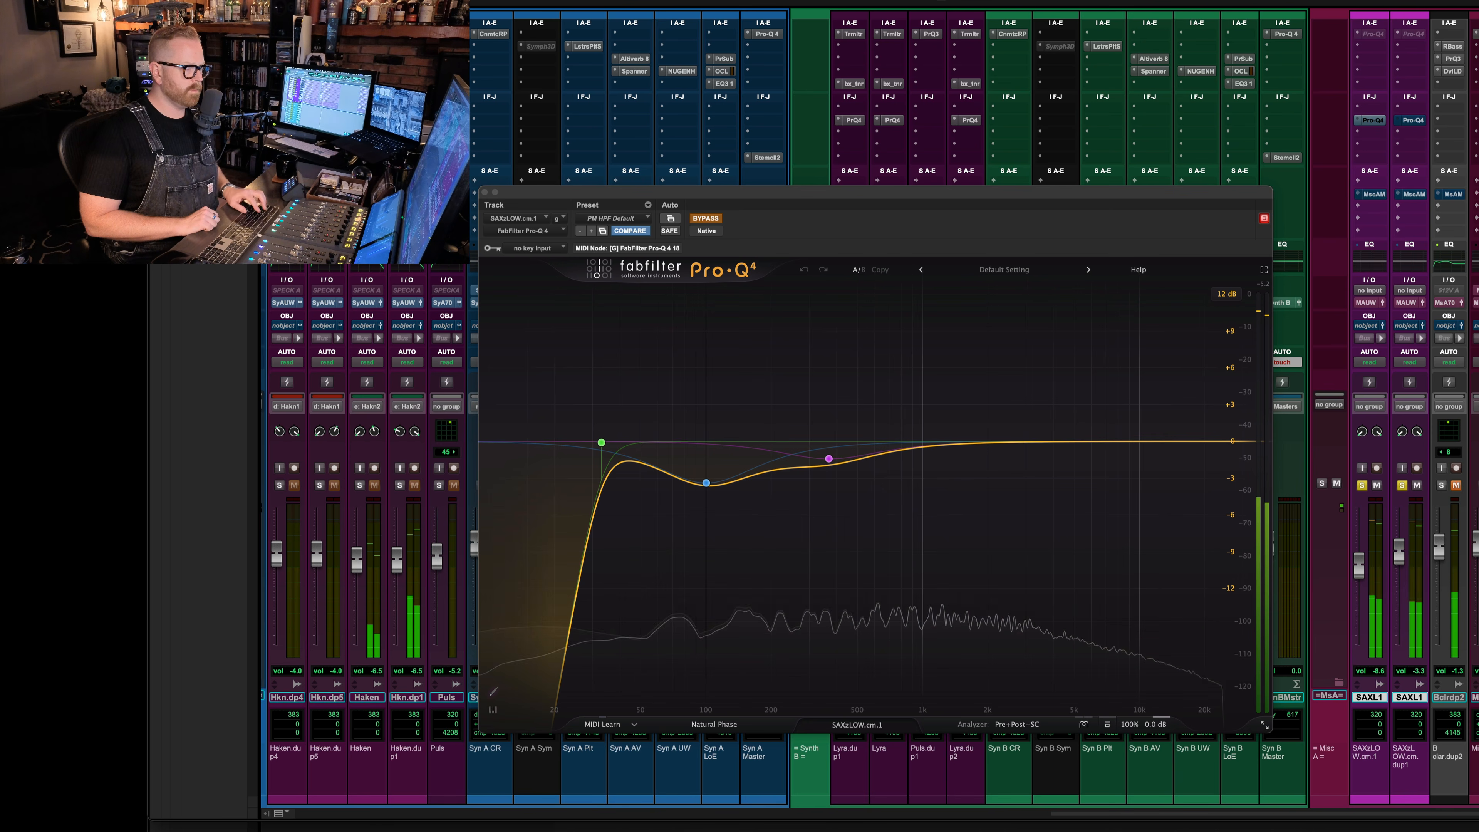
{"action": "key", "text": "super+shift+3"}
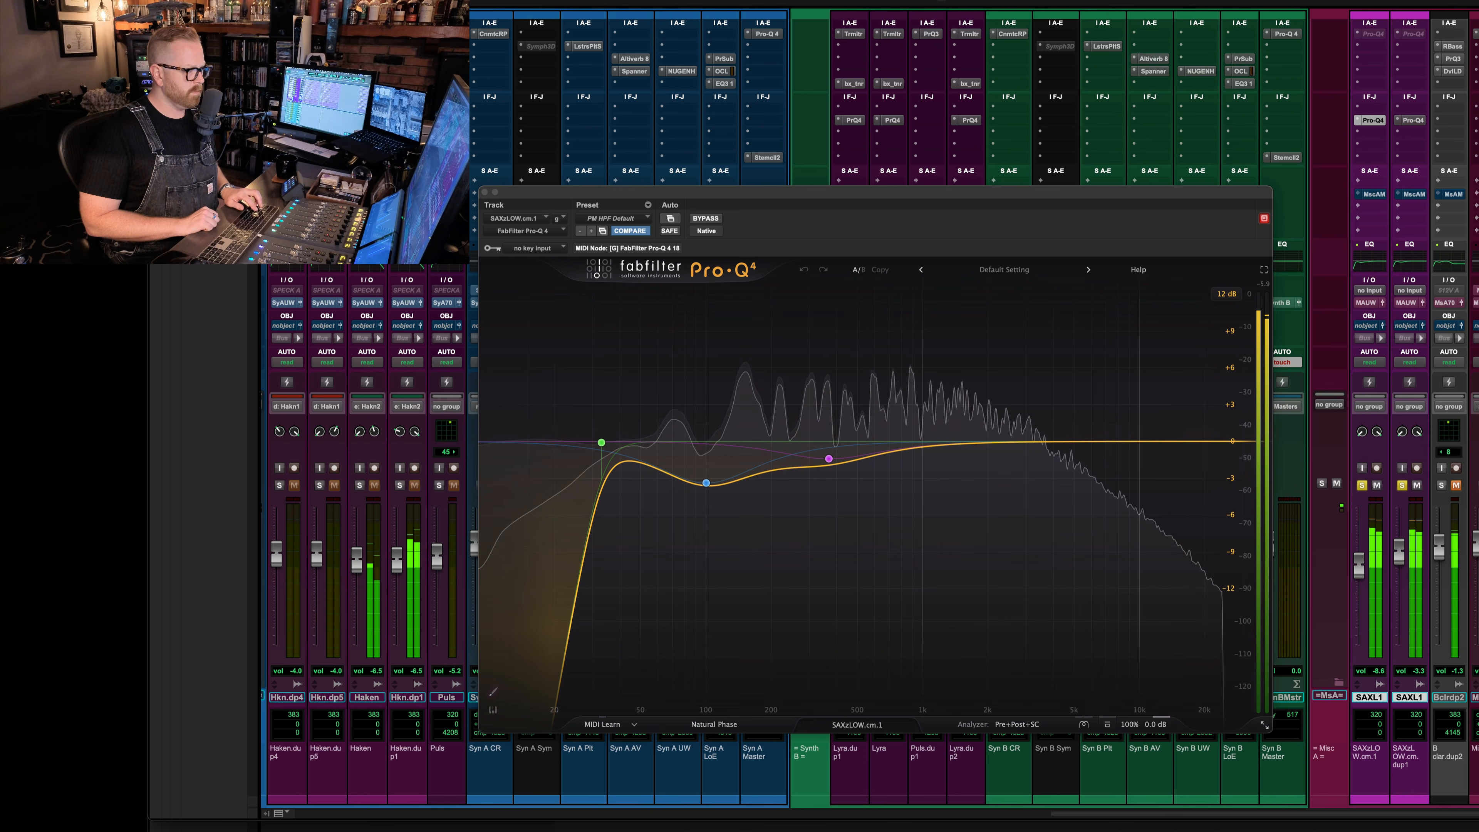
{"action": "key", "text": "space"}
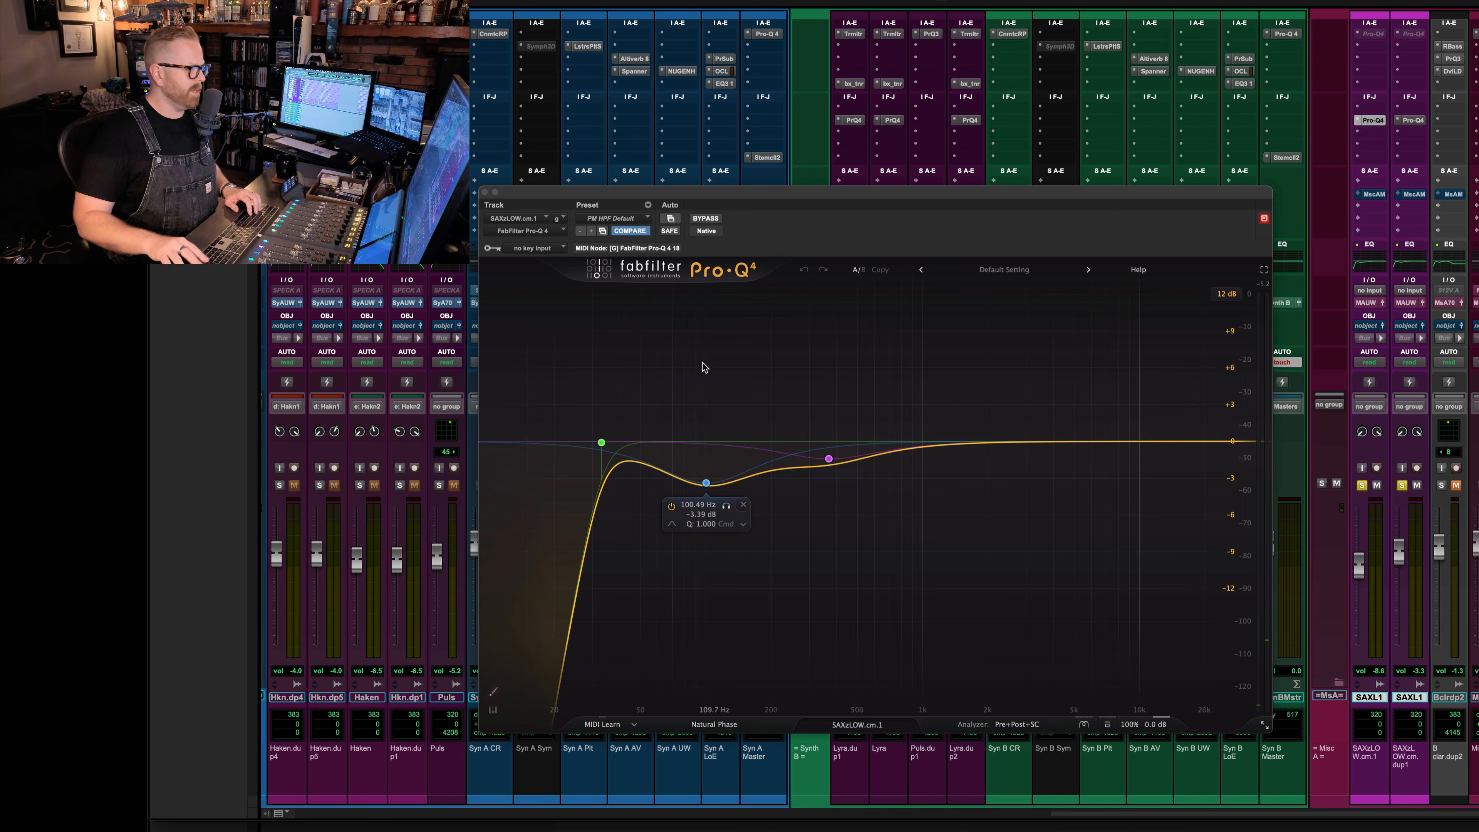
{"action": "left_click", "coordinate": [484, 193]}
- Turn on the MscAM send on both SAXzLOW tracks and audition them with the effects
{"action": "key", "text": "super+equal"}
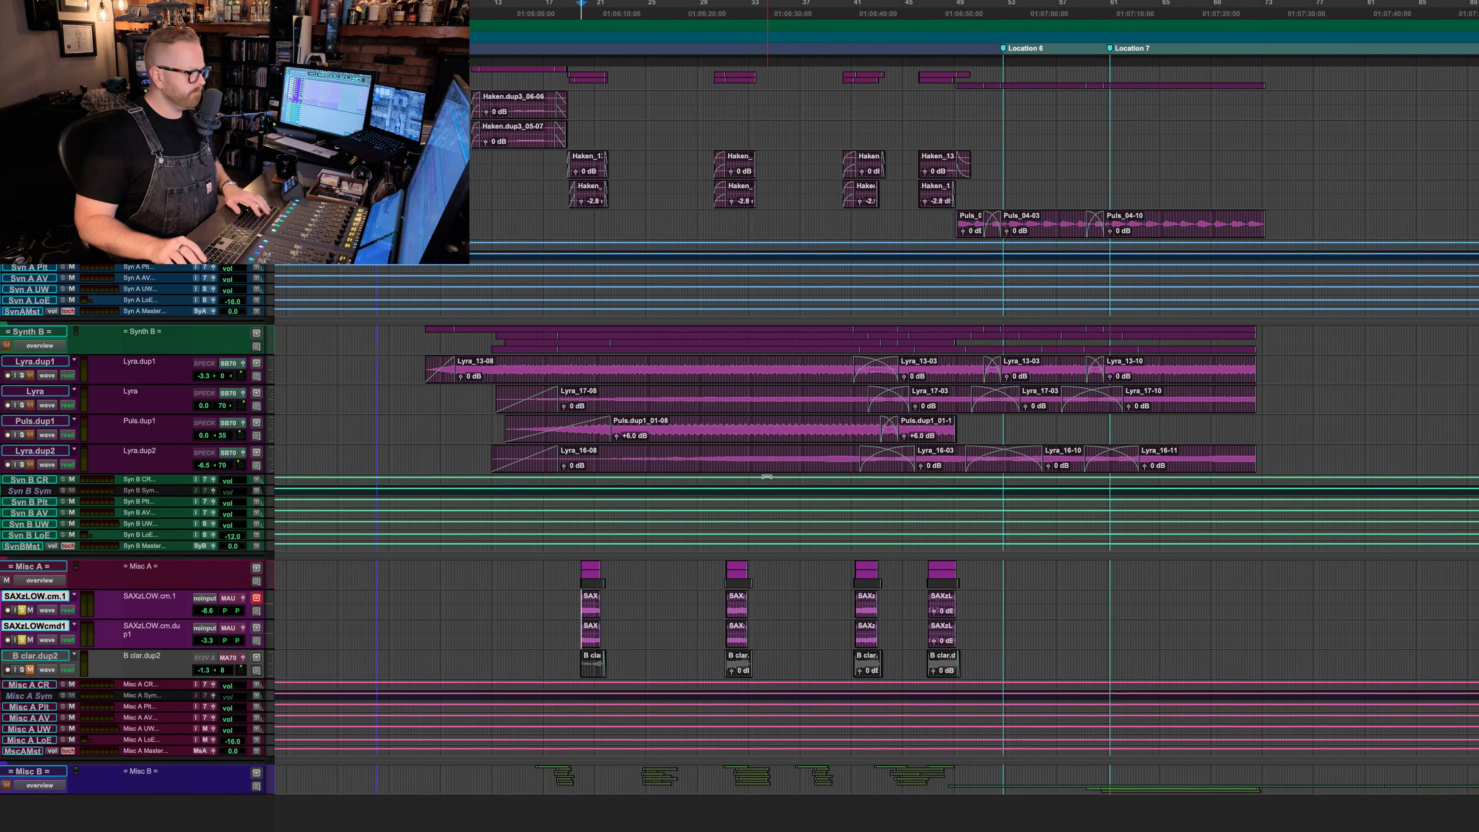
{"action": "key", "text": "super+equal"}
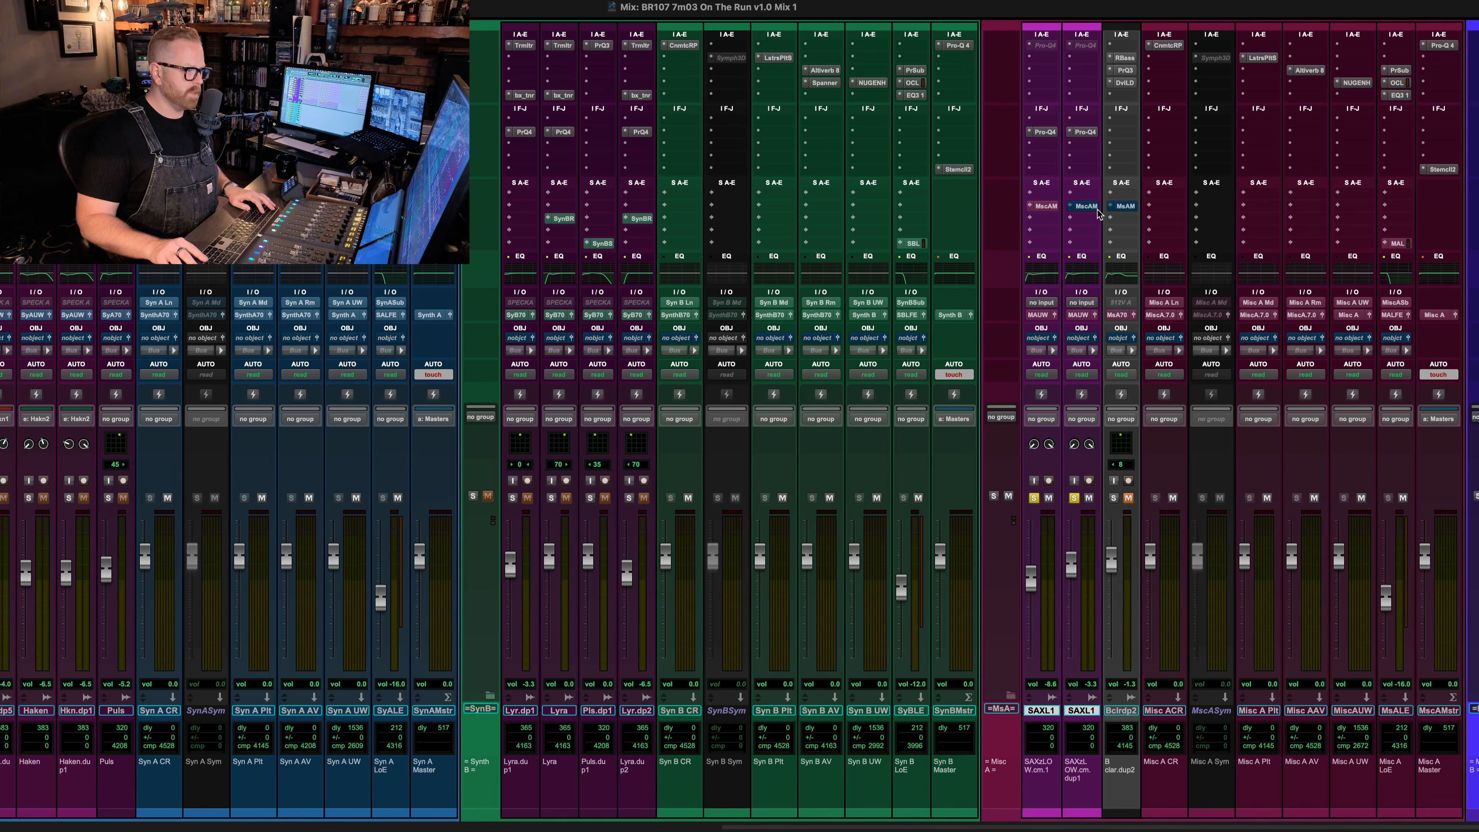
{"action": "key", "text": "space"}
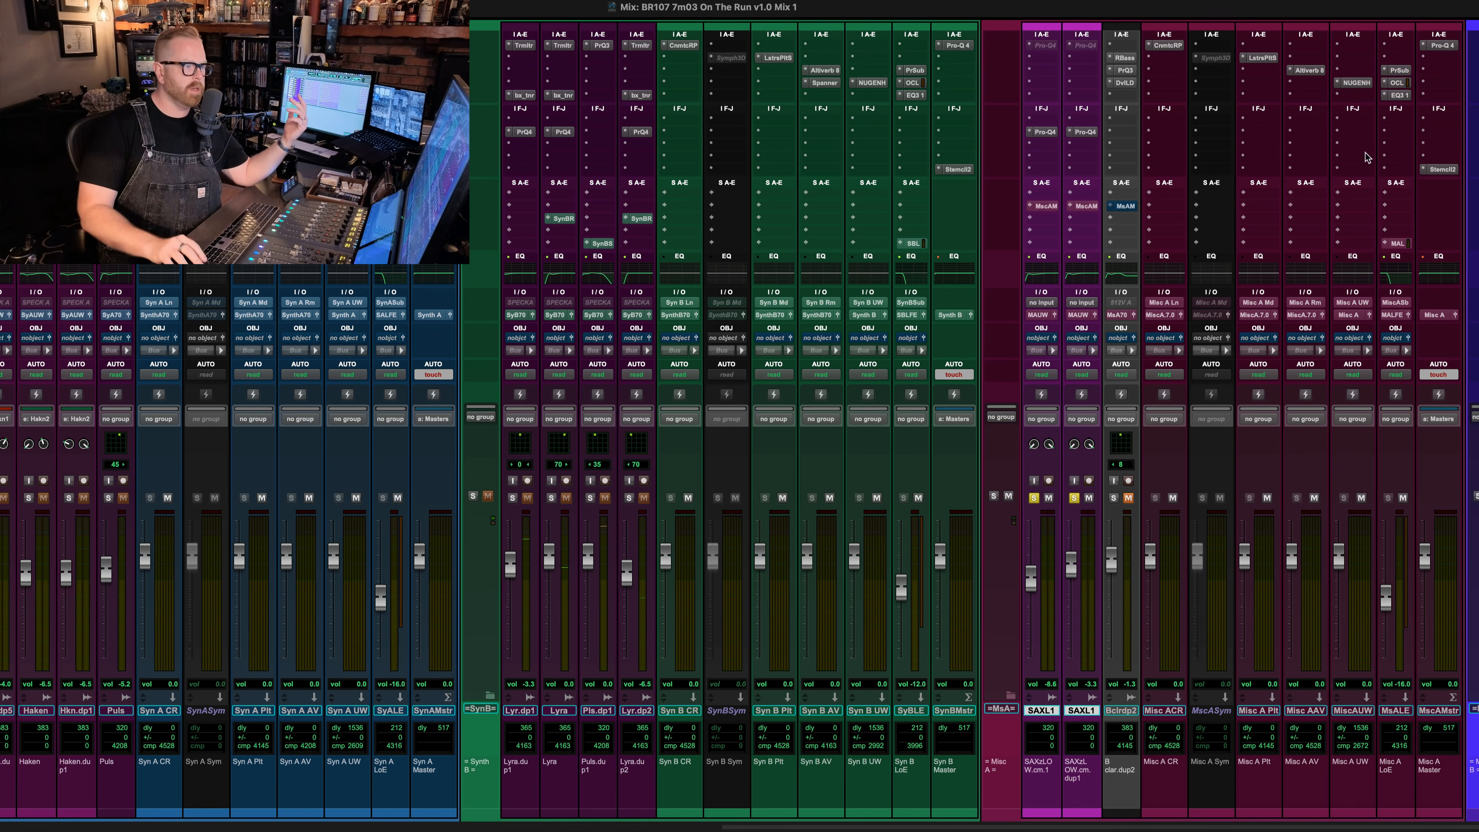
- Inspect the Lustrous Plates Surround reverb on the Misc A Plt track, including its preset list, and close it
{"action": "left_click", "coordinate": [1261, 58]}
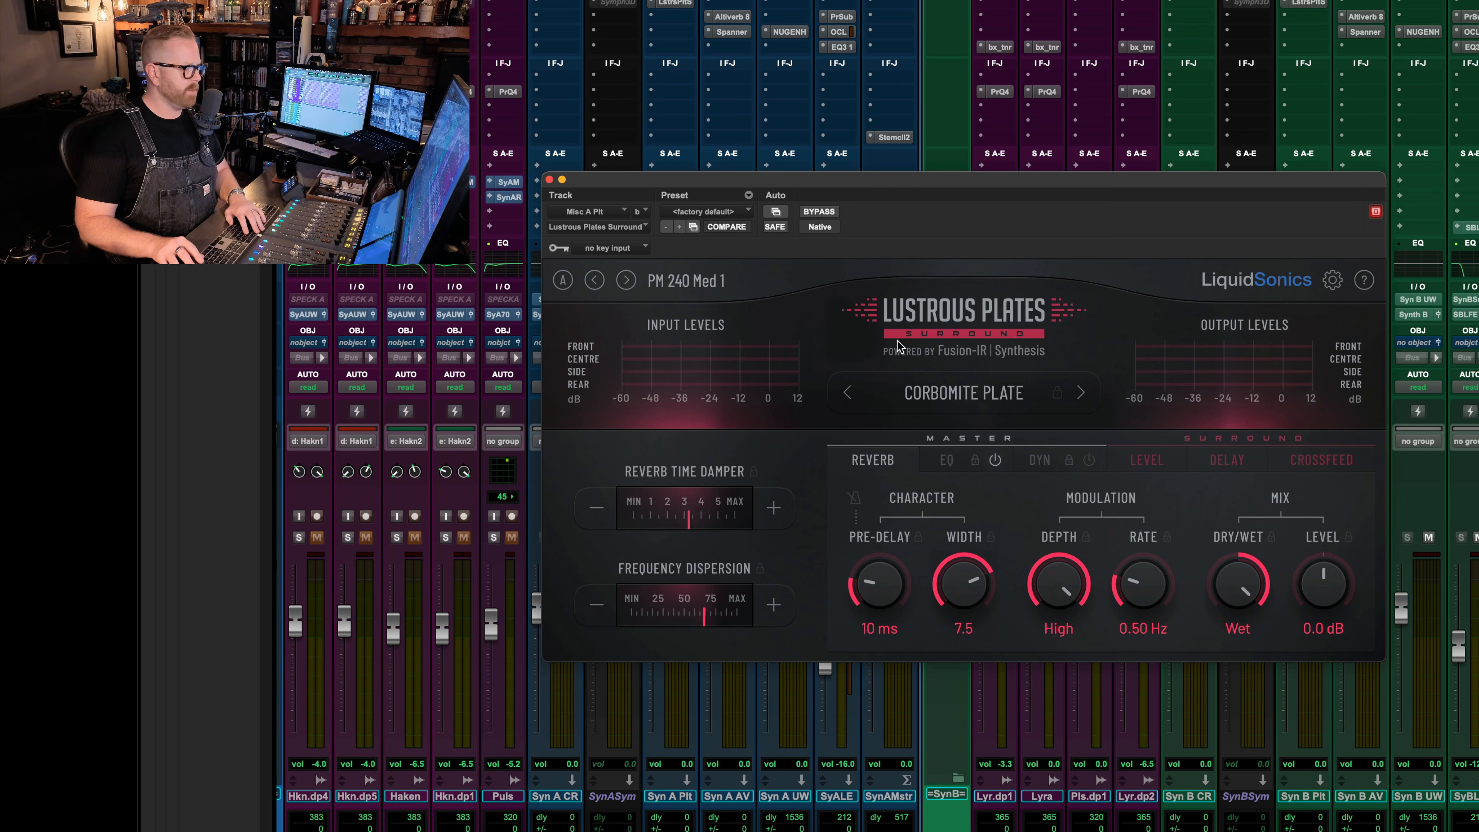
{"action": "left_click", "coordinate": [677, 289]}
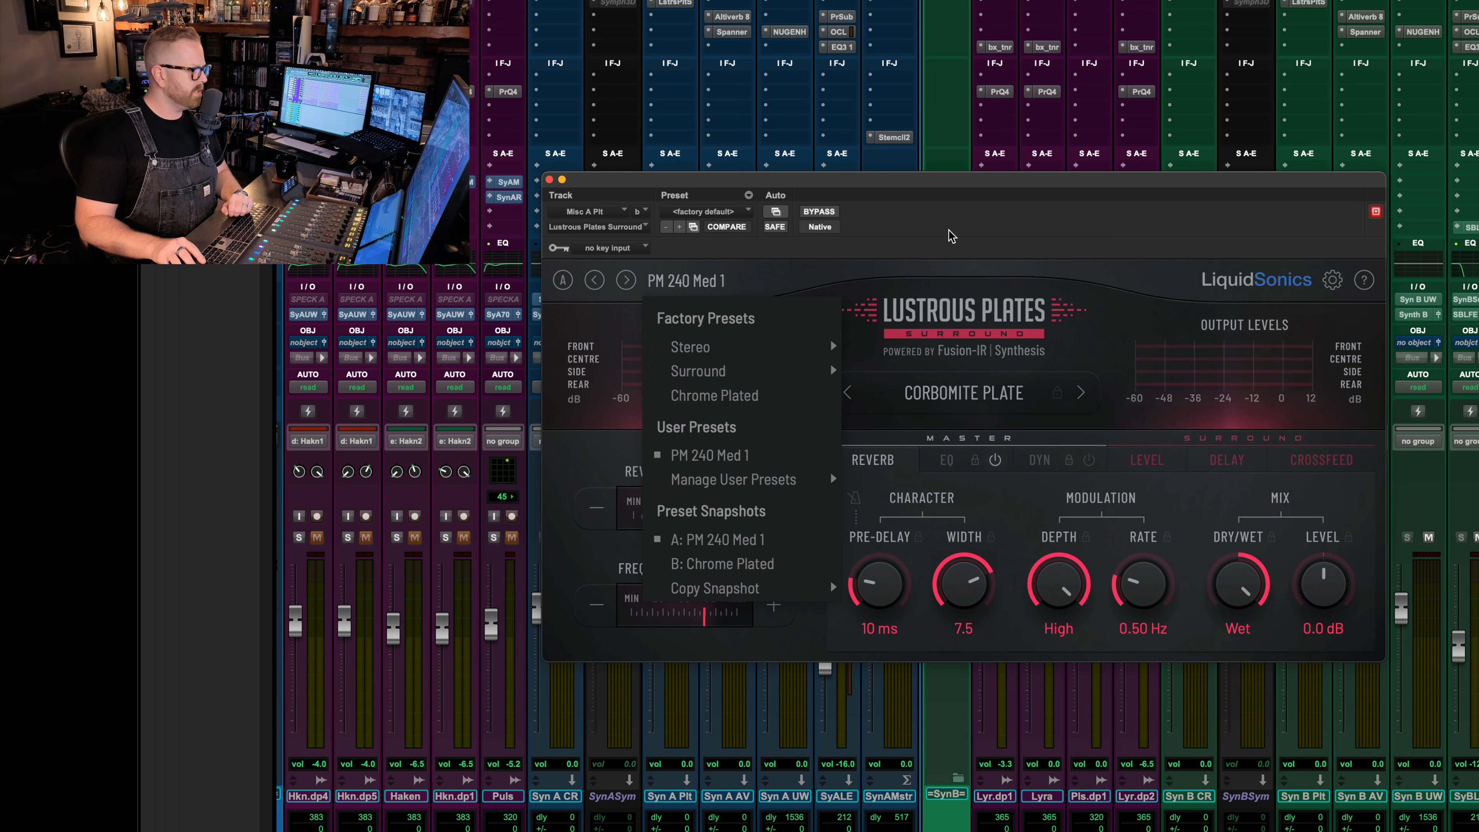
{"action": "left_click", "coordinate": [747, 284]}
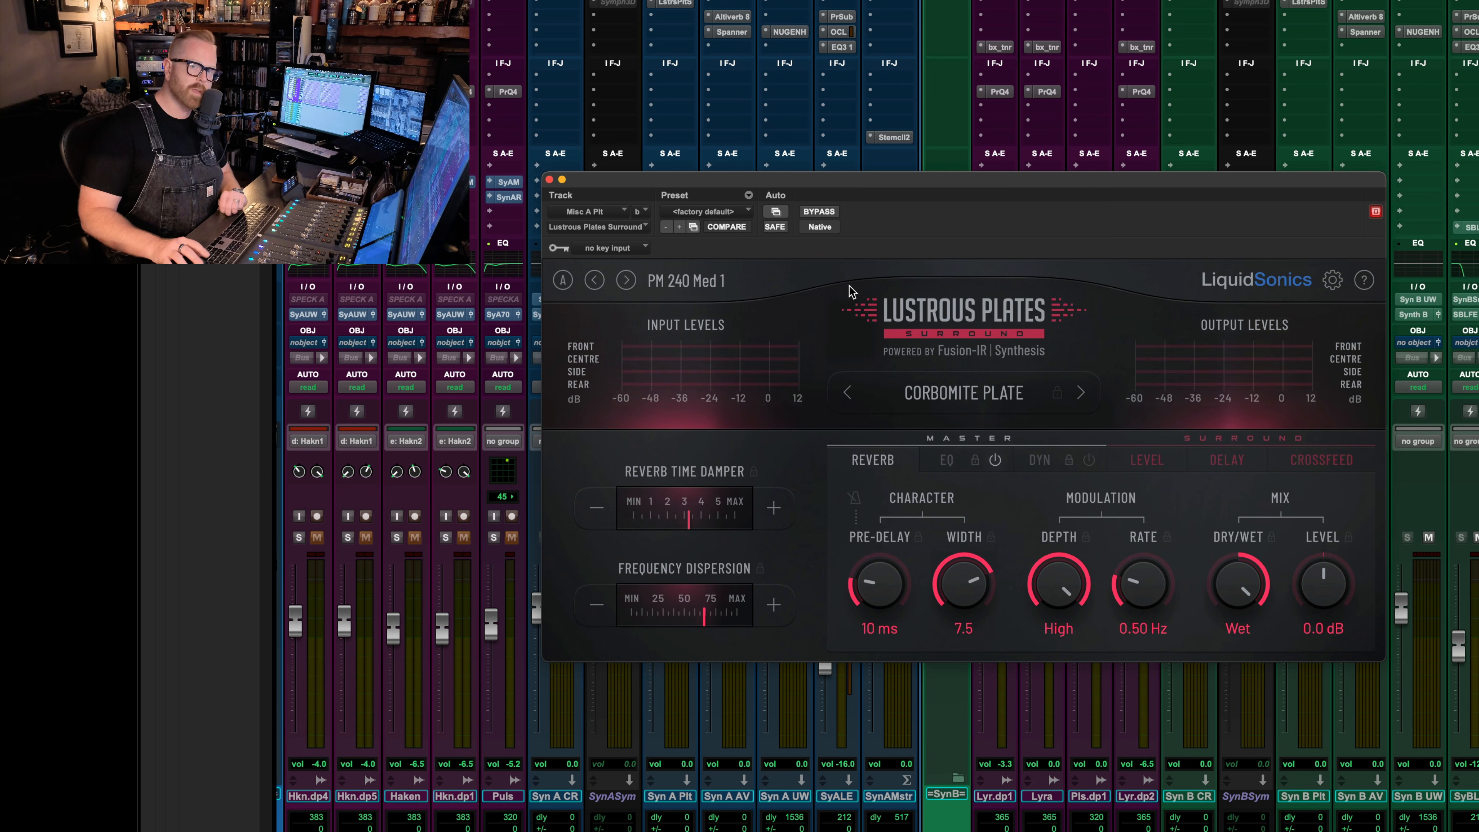
{"action": "left_click", "coordinate": [549, 180]}
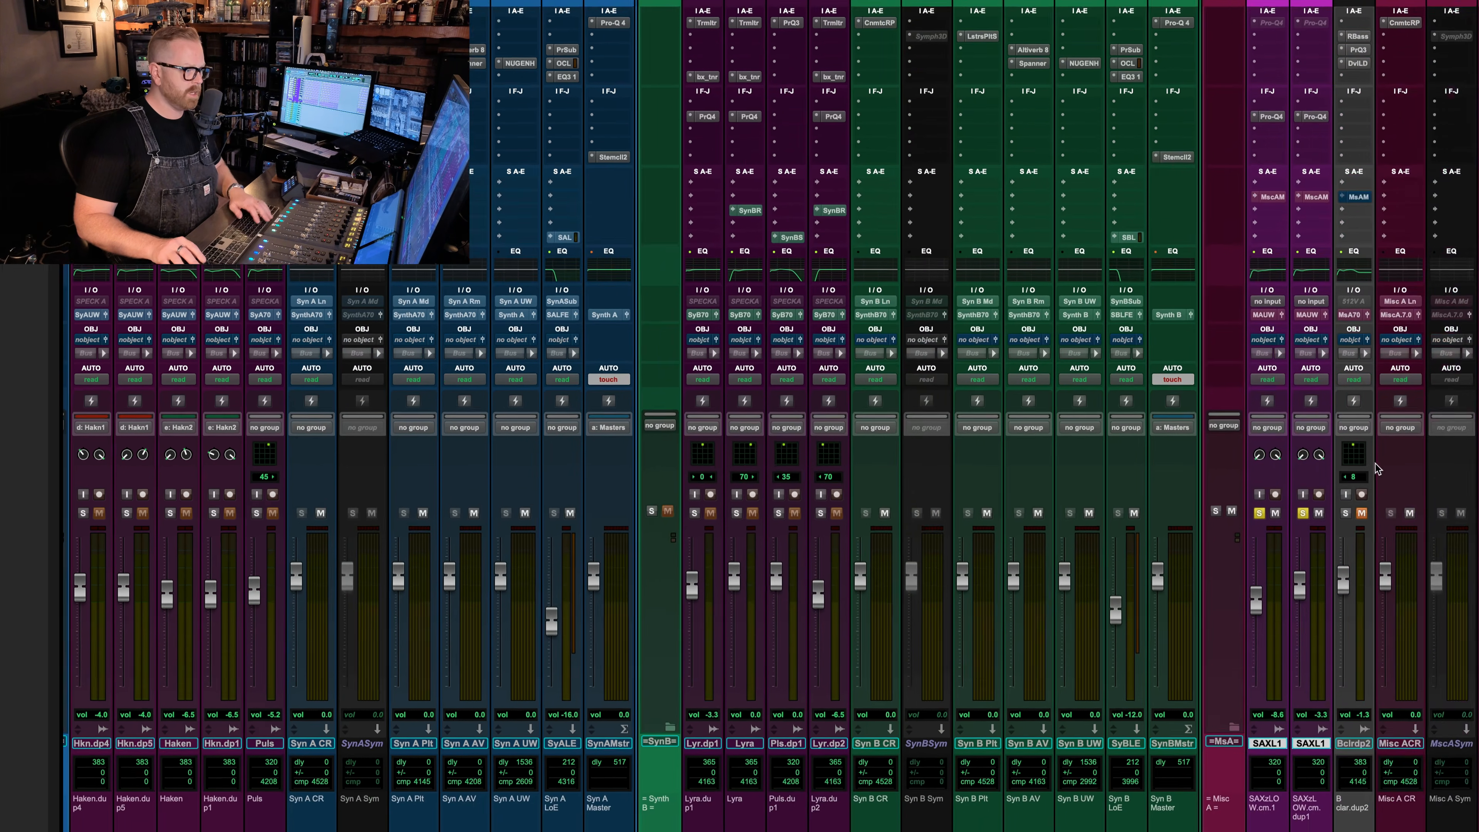
- Solo the B clar.dup2 track and play it from the start of its second clip
{"action": "key", "text": "super+equal"}
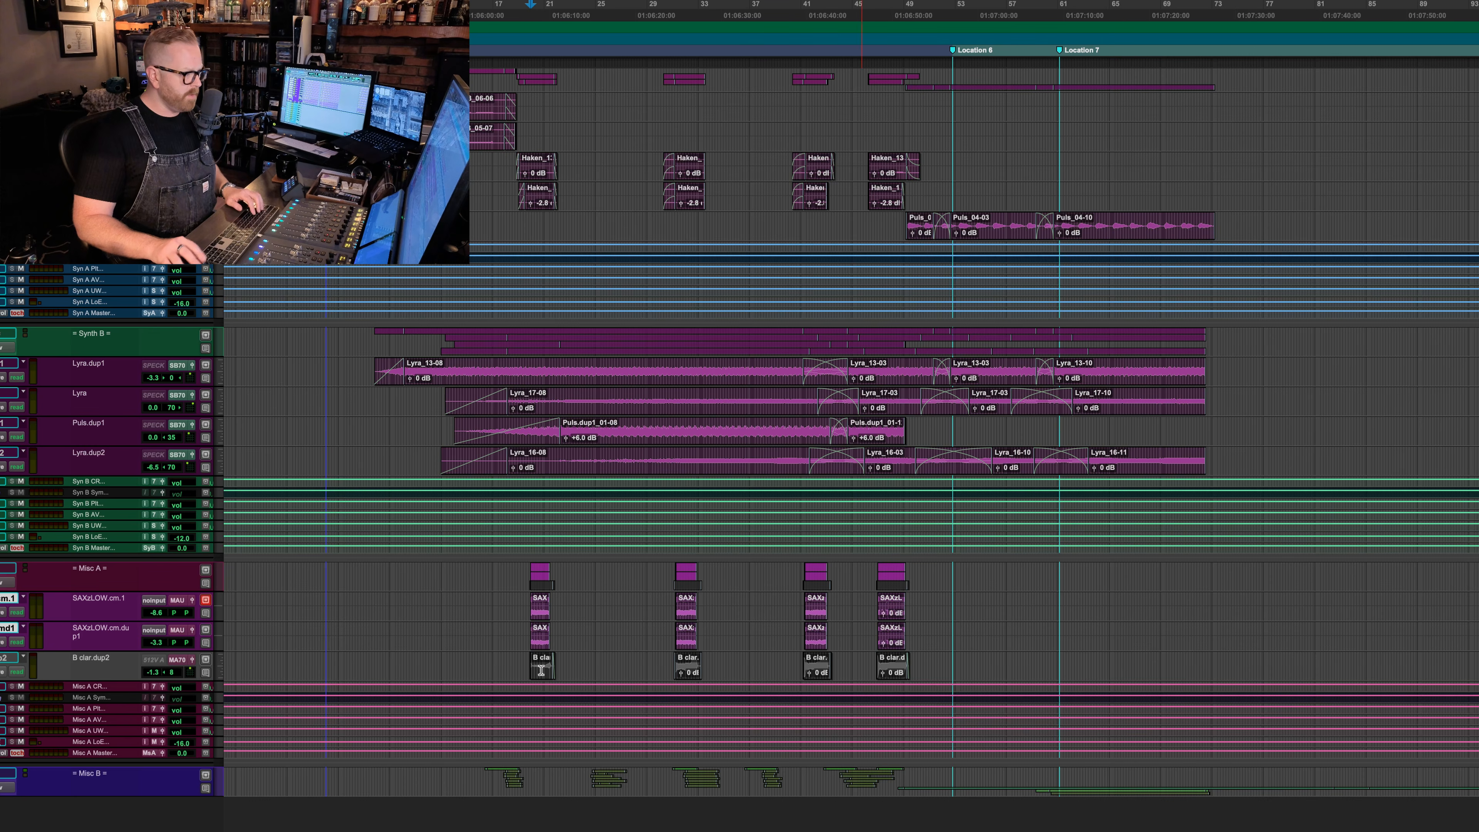
{"action": "left_click", "coordinate": [673, 664]}
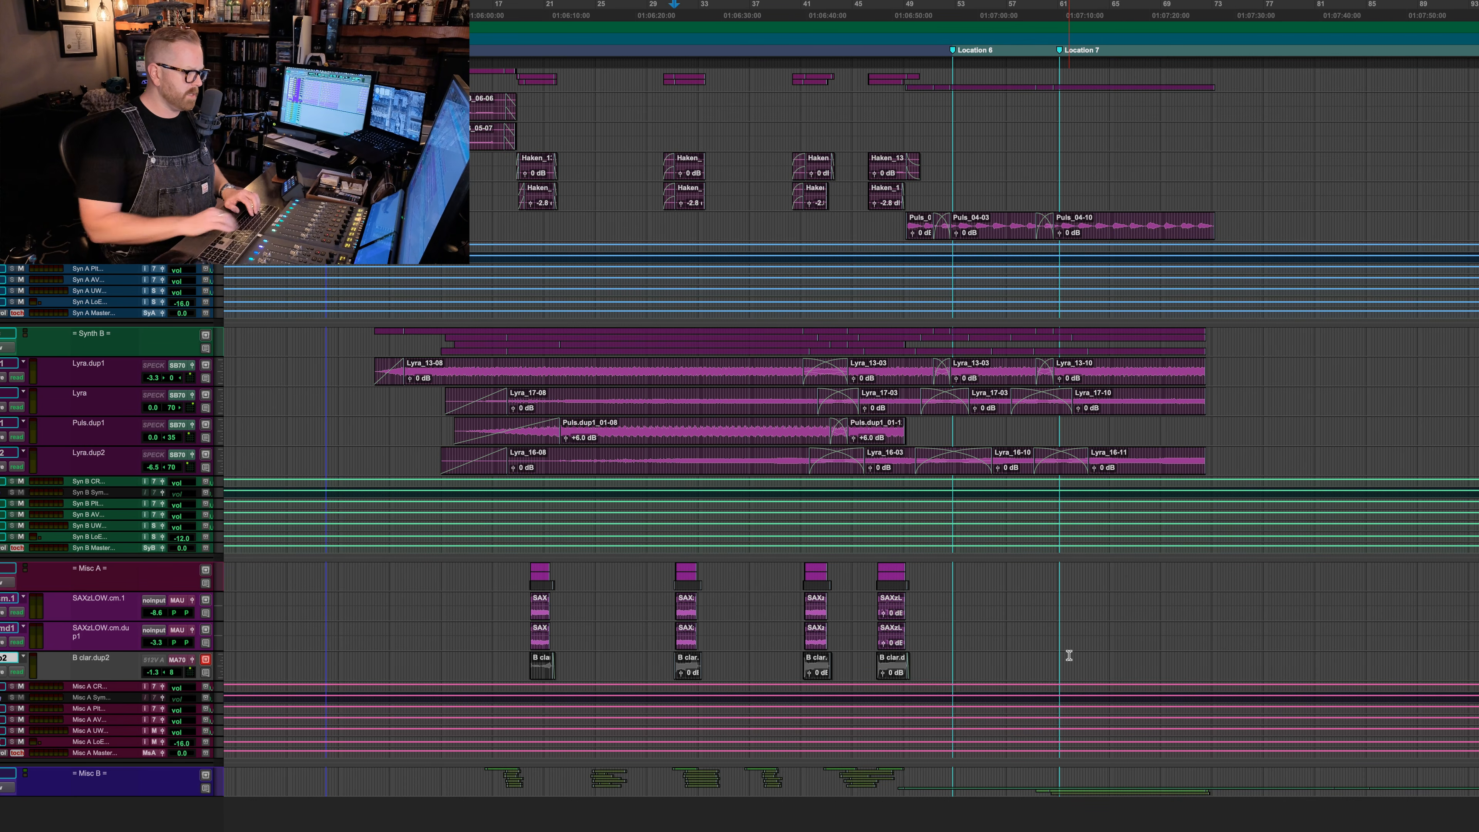
{"action": "key", "text": "t"}
{"action": "key", "text": "t"}
{"action": "key", "text": "t"}
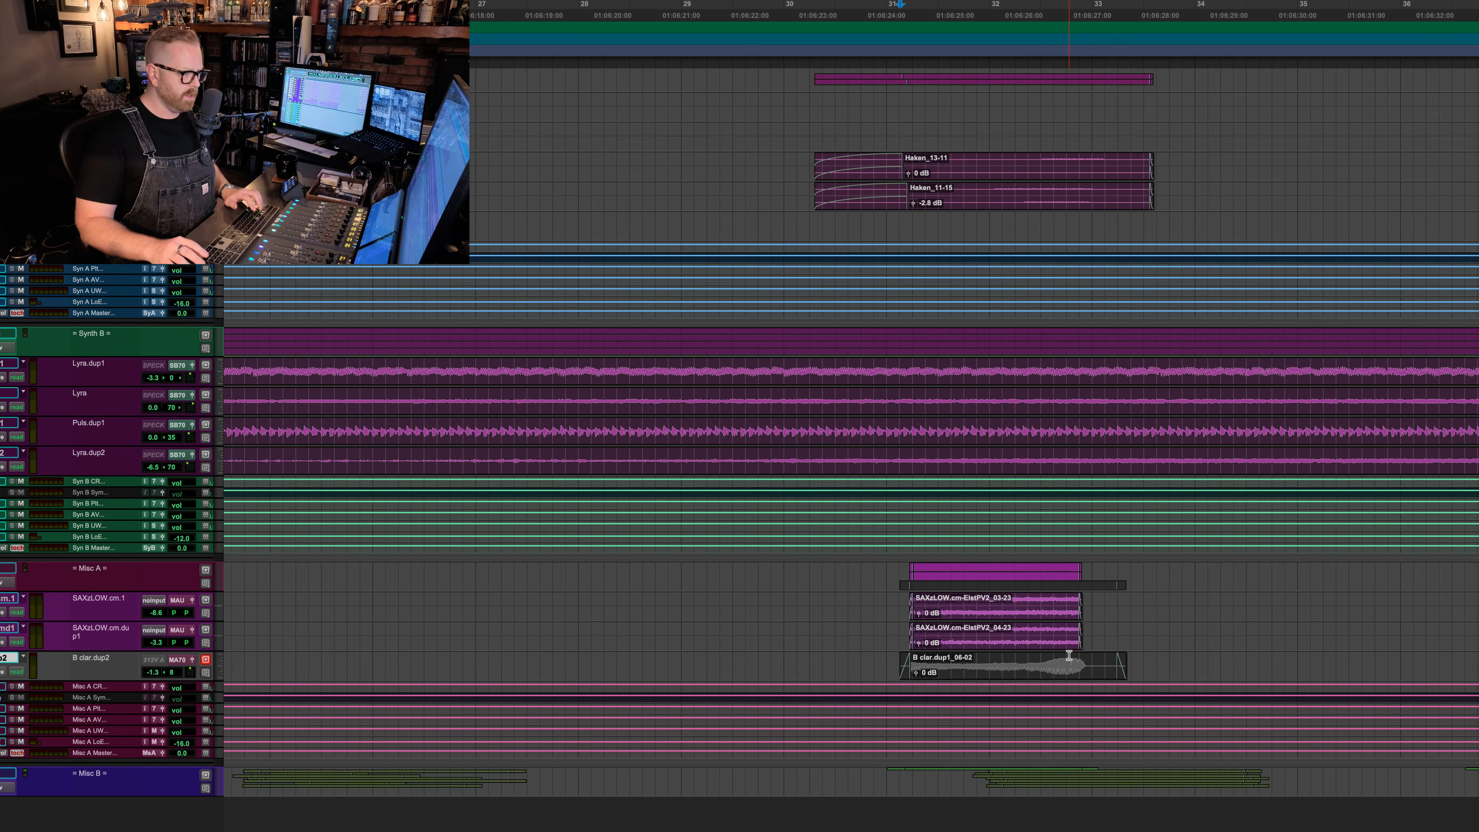
{"action": "key", "text": "r"}
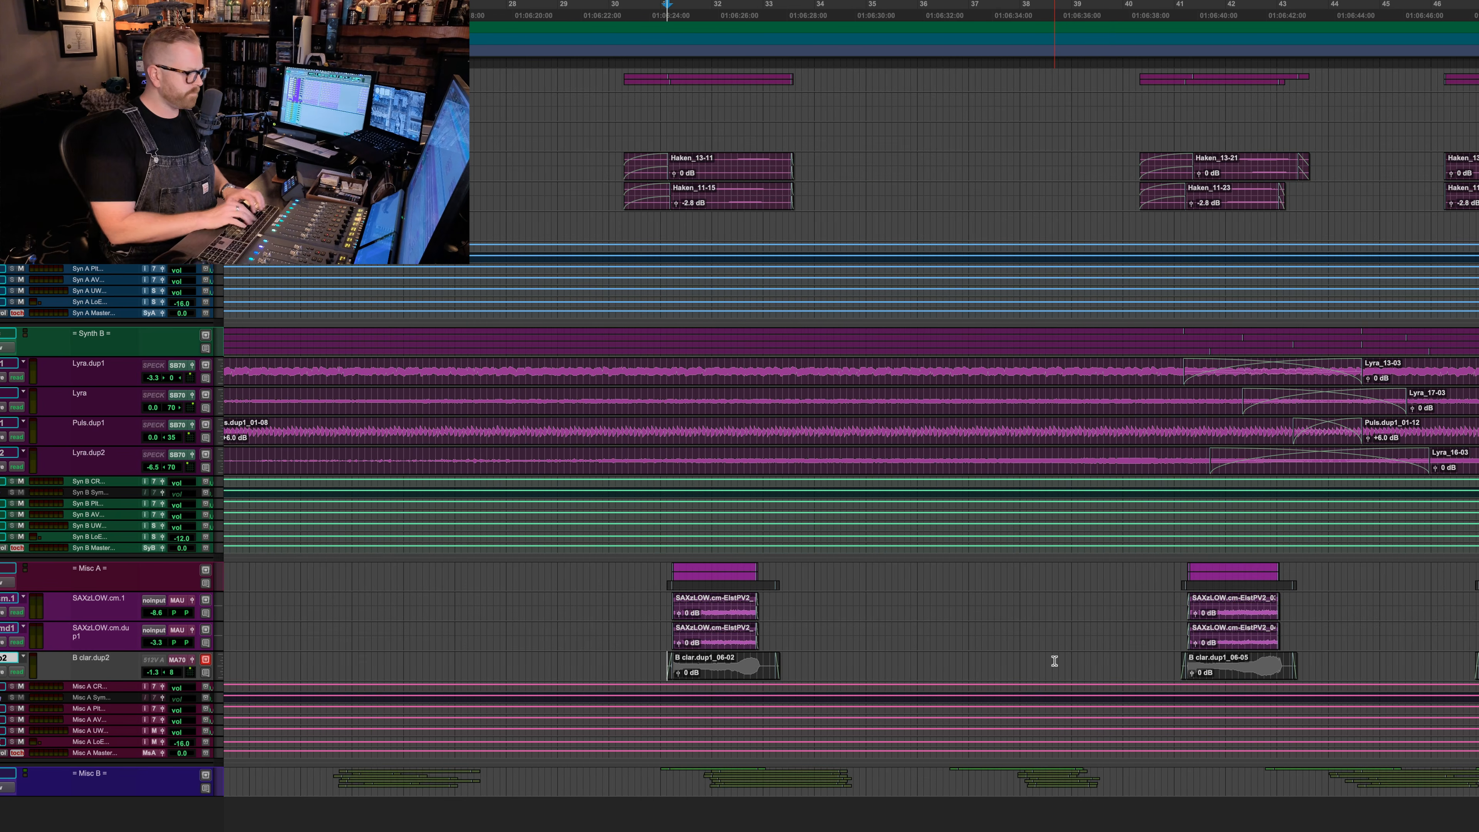
{"action": "key", "text": "space"}
{"action": "key", "text": "super+equal"}
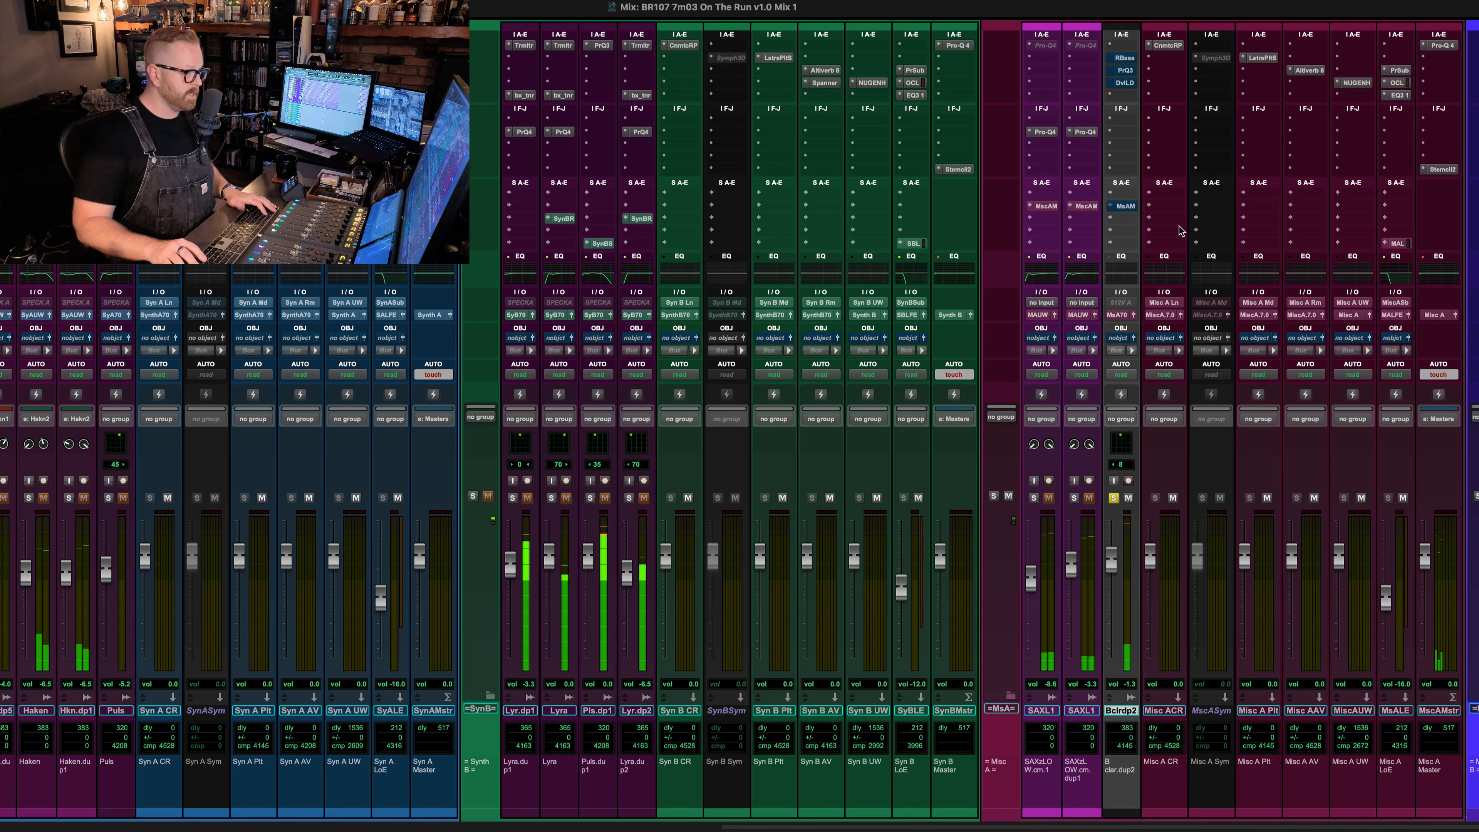
- Enable RBass and Pro-Q 3 on the B clar.dup2 track and view the settings of both plug-ins
{"action": "left_click", "coordinate": [1130, 59]}
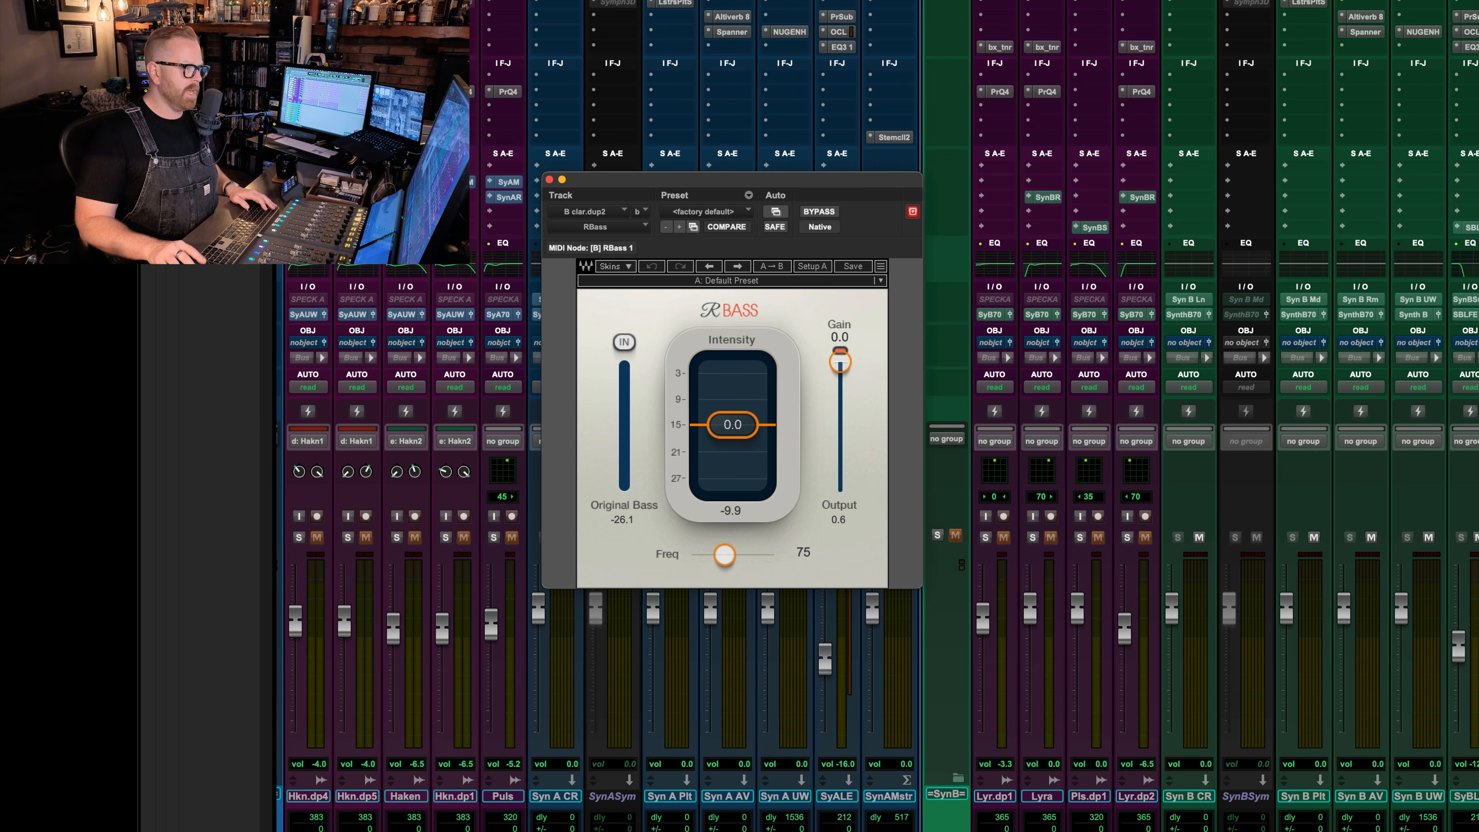
{"action": "left_click", "coordinate": [1139, 129]}
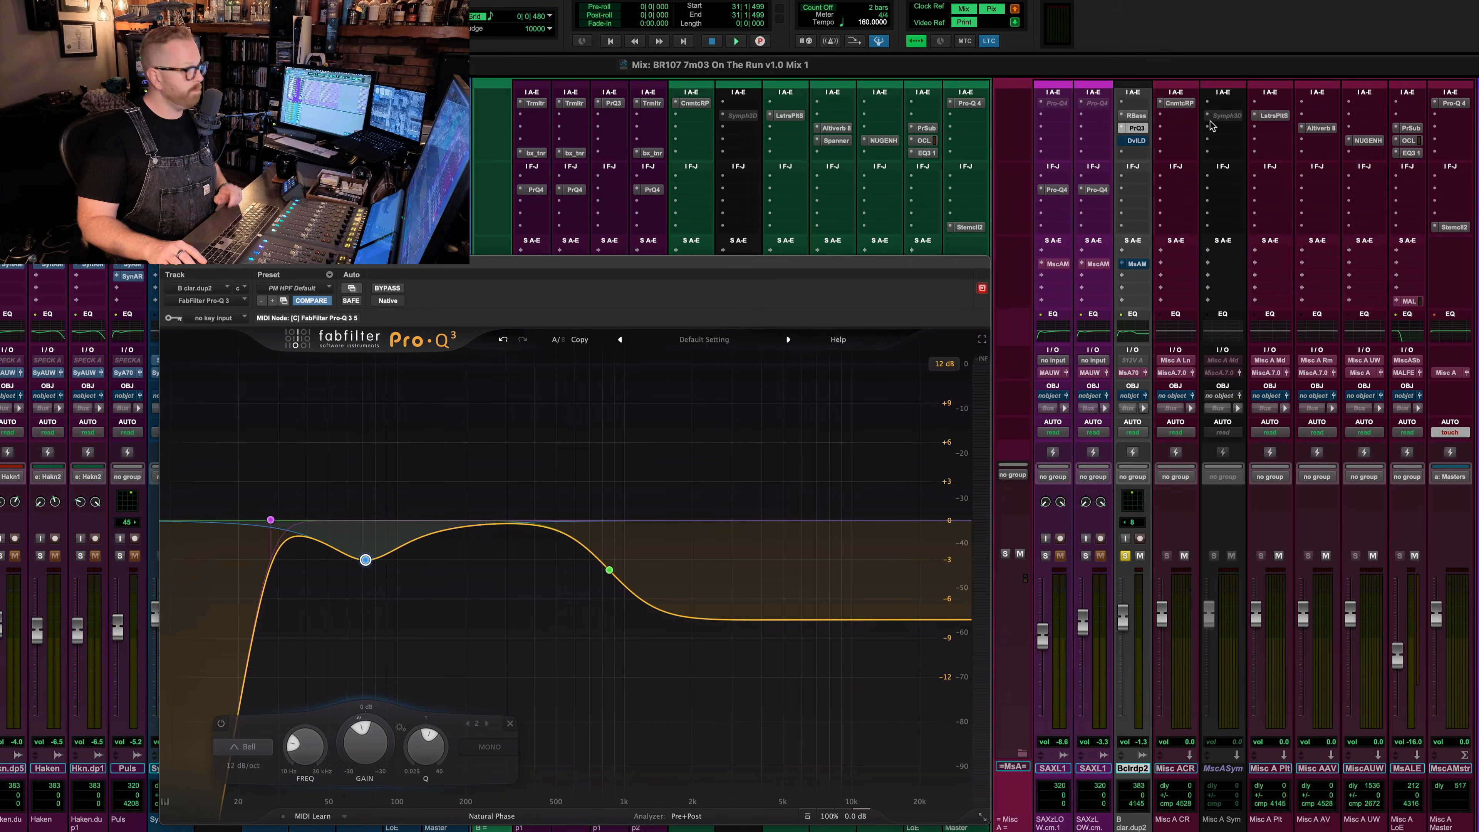
- Compare the bass clarinet with the Pro-Q 3 band near 72 Hz switched off and on during playback
{"action": "key", "text": "space"}
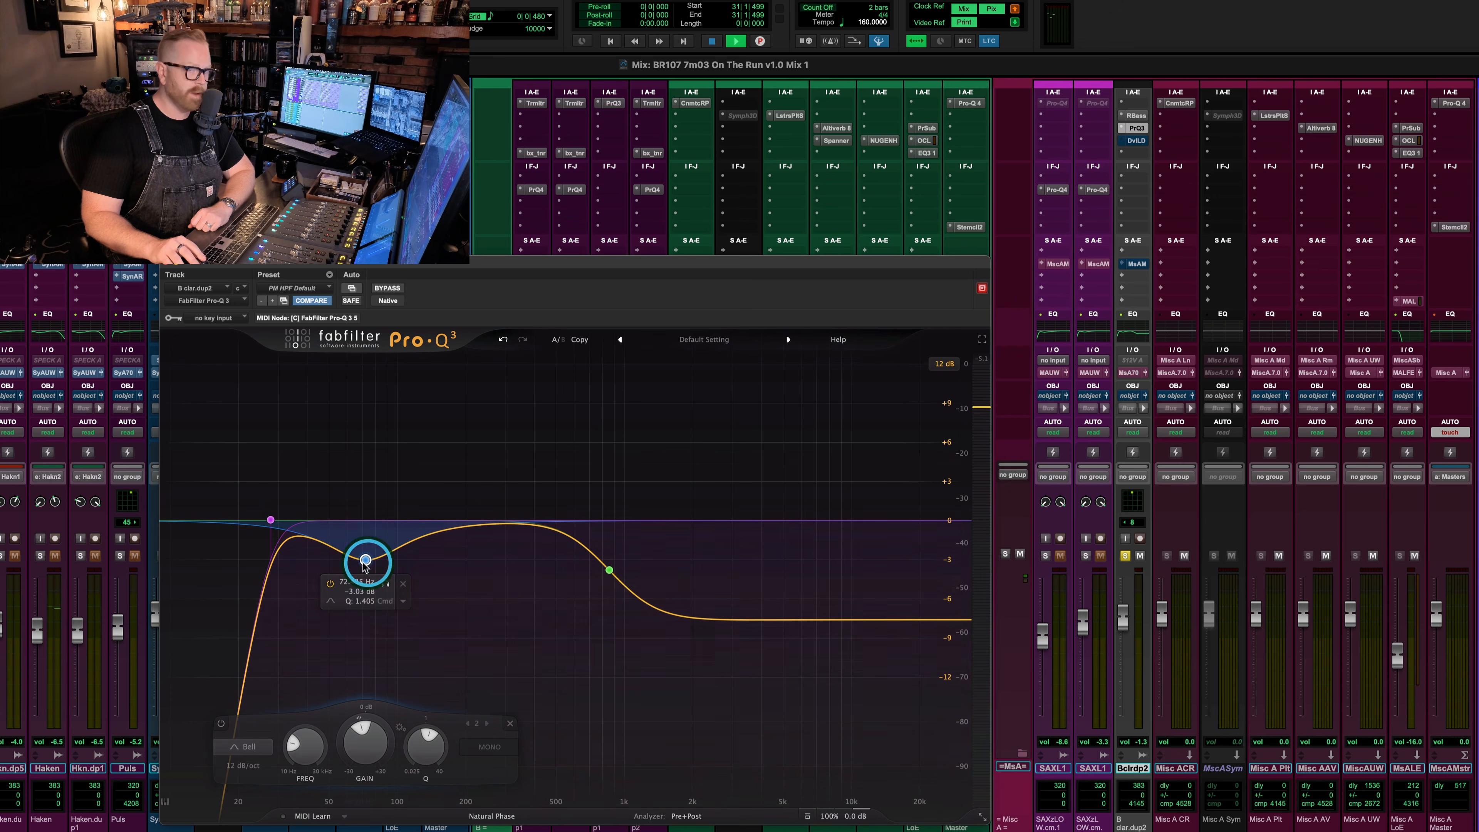
{"action": "key", "text": "space"}
{"action": "key", "text": "space"}
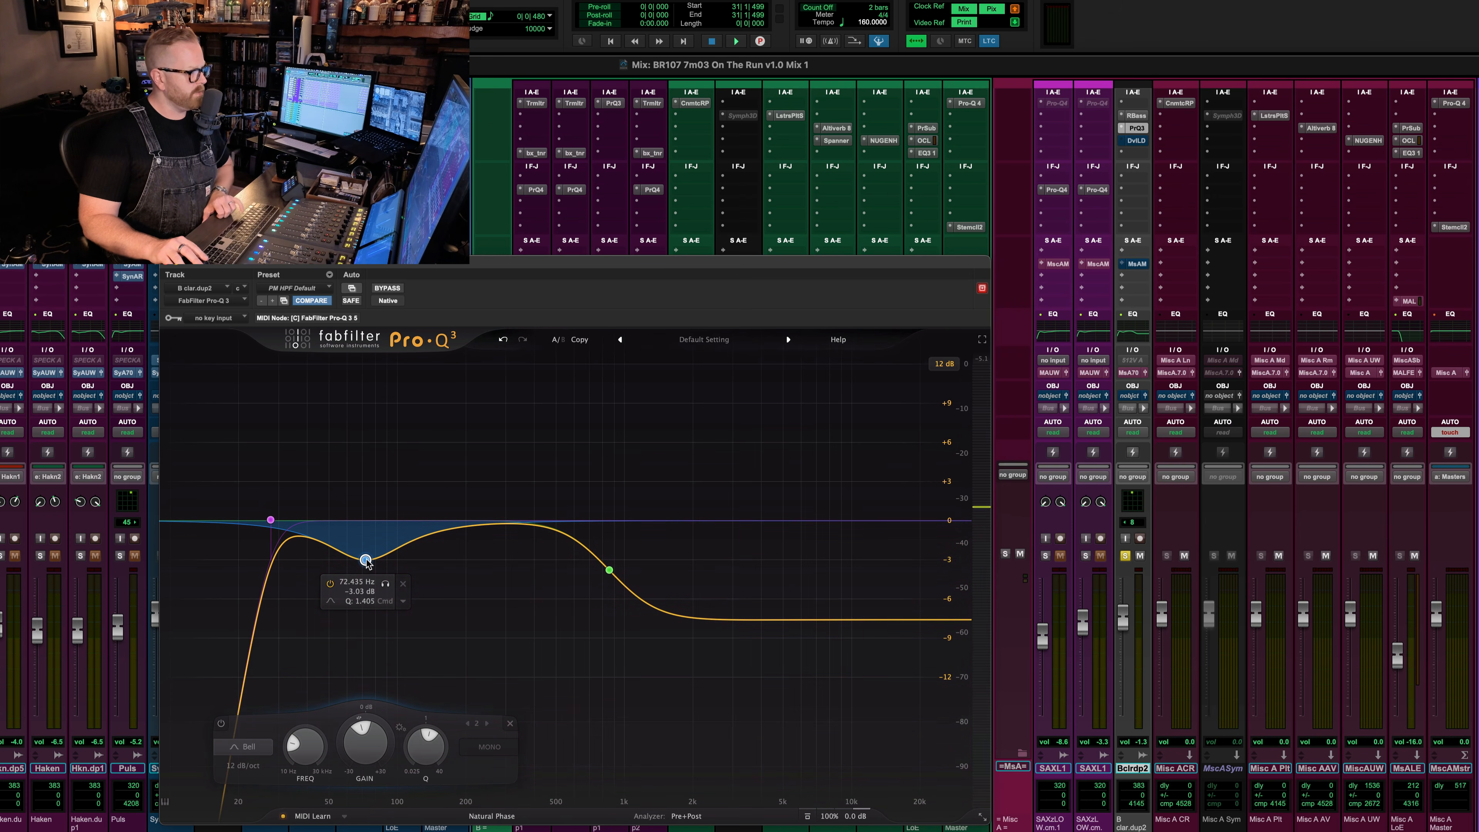
{"action": "left_click", "coordinate": [330, 583]}
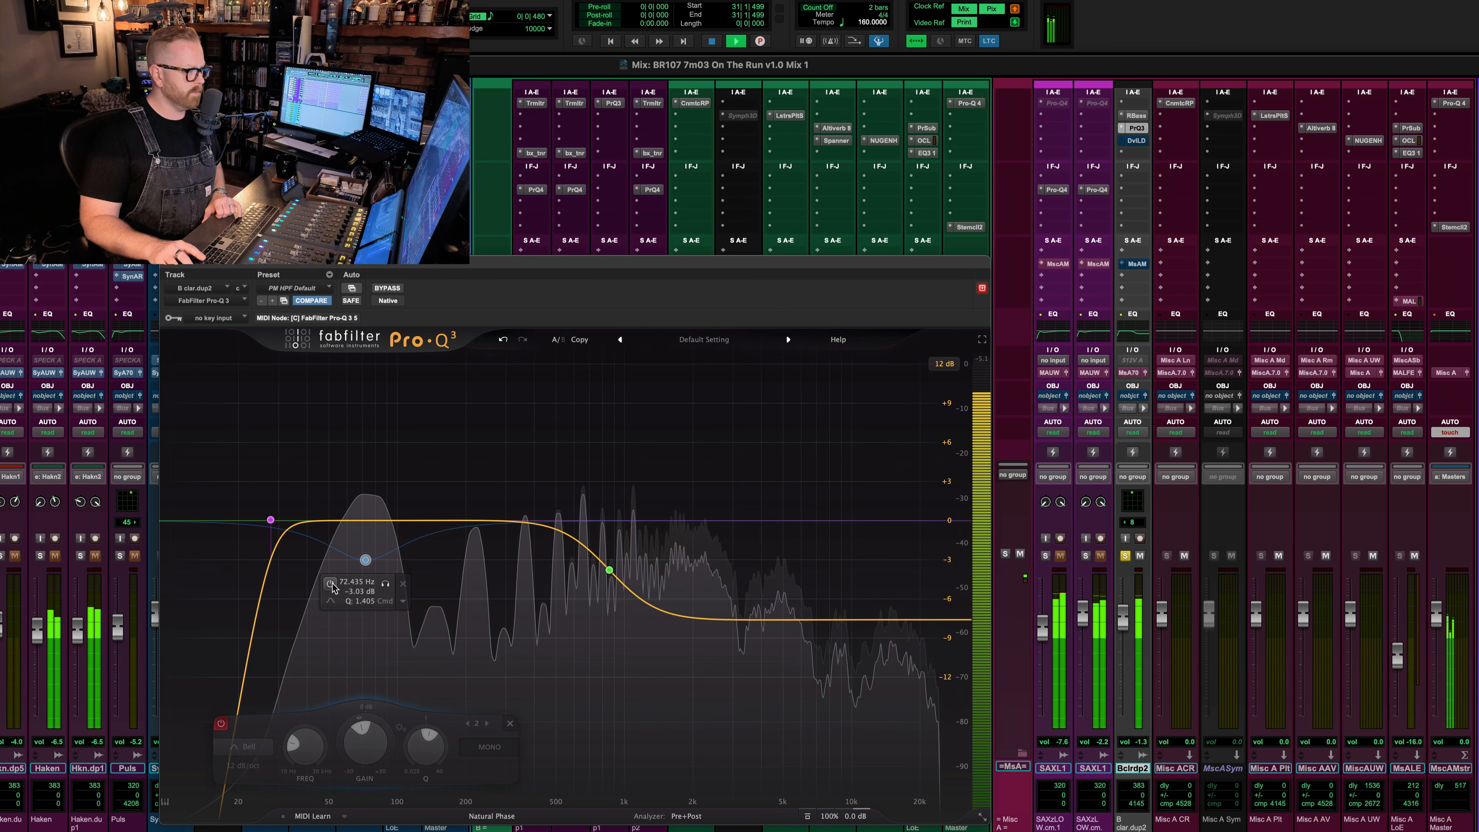
{"action": "left_click", "coordinate": [330, 583]}
{"action": "key", "text": "space"}
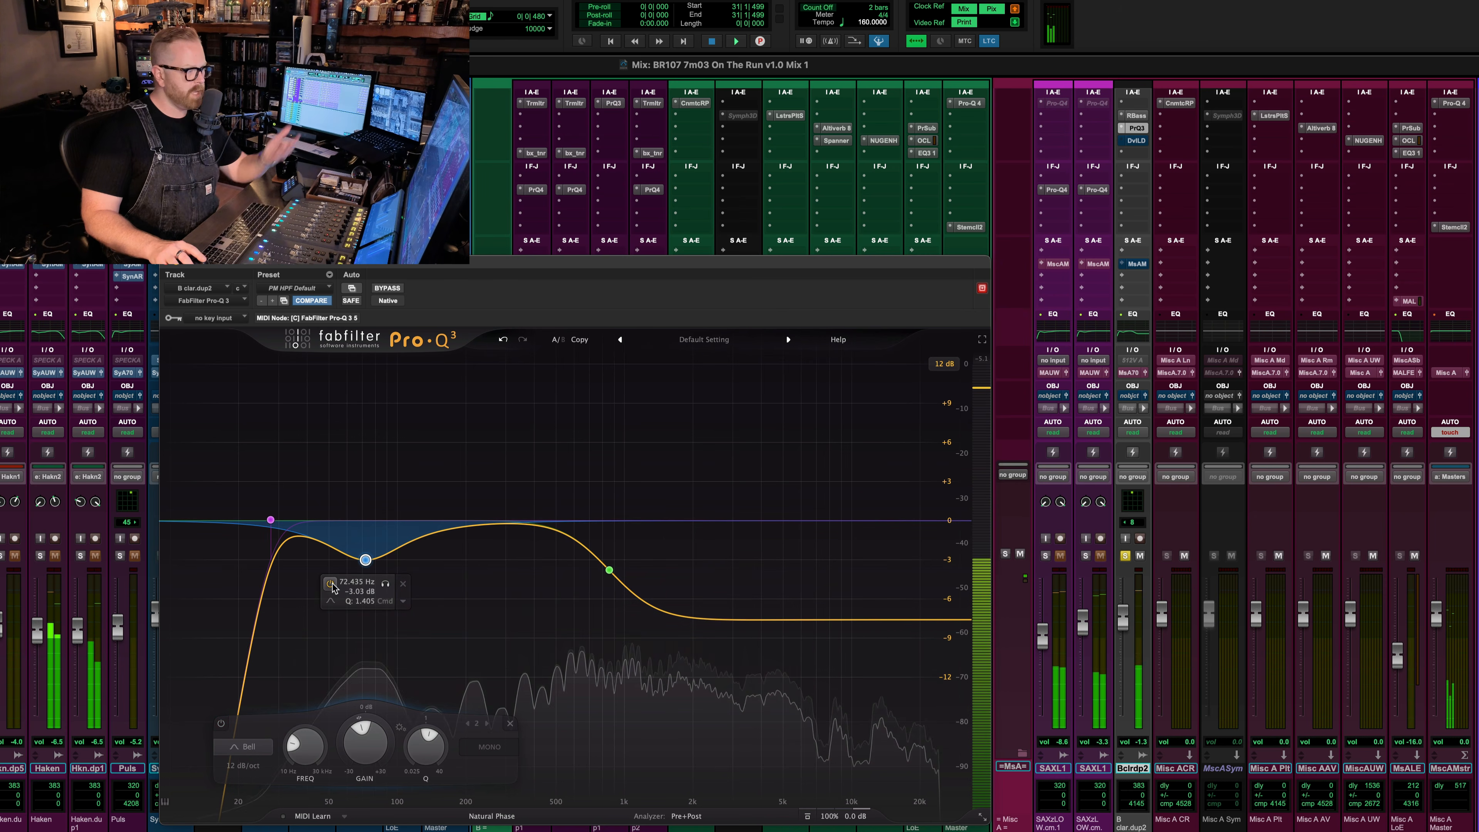
- Audition the bass clarinet with RBass bypassed and active, and open the Devil-Loc Deluxe on the same track
{"action": "key", "text": "space"}
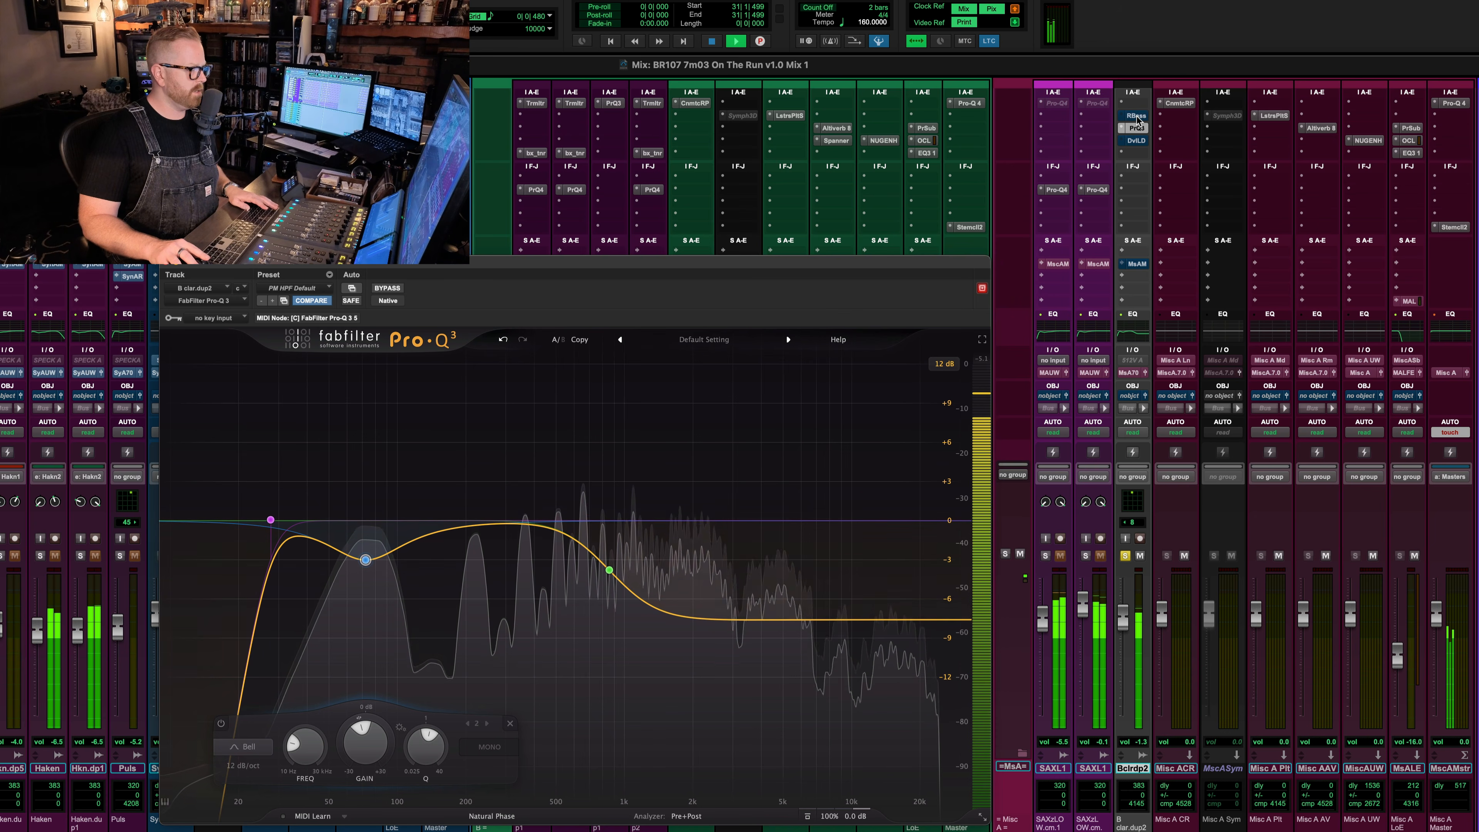
{"action": "key", "text": "space"}
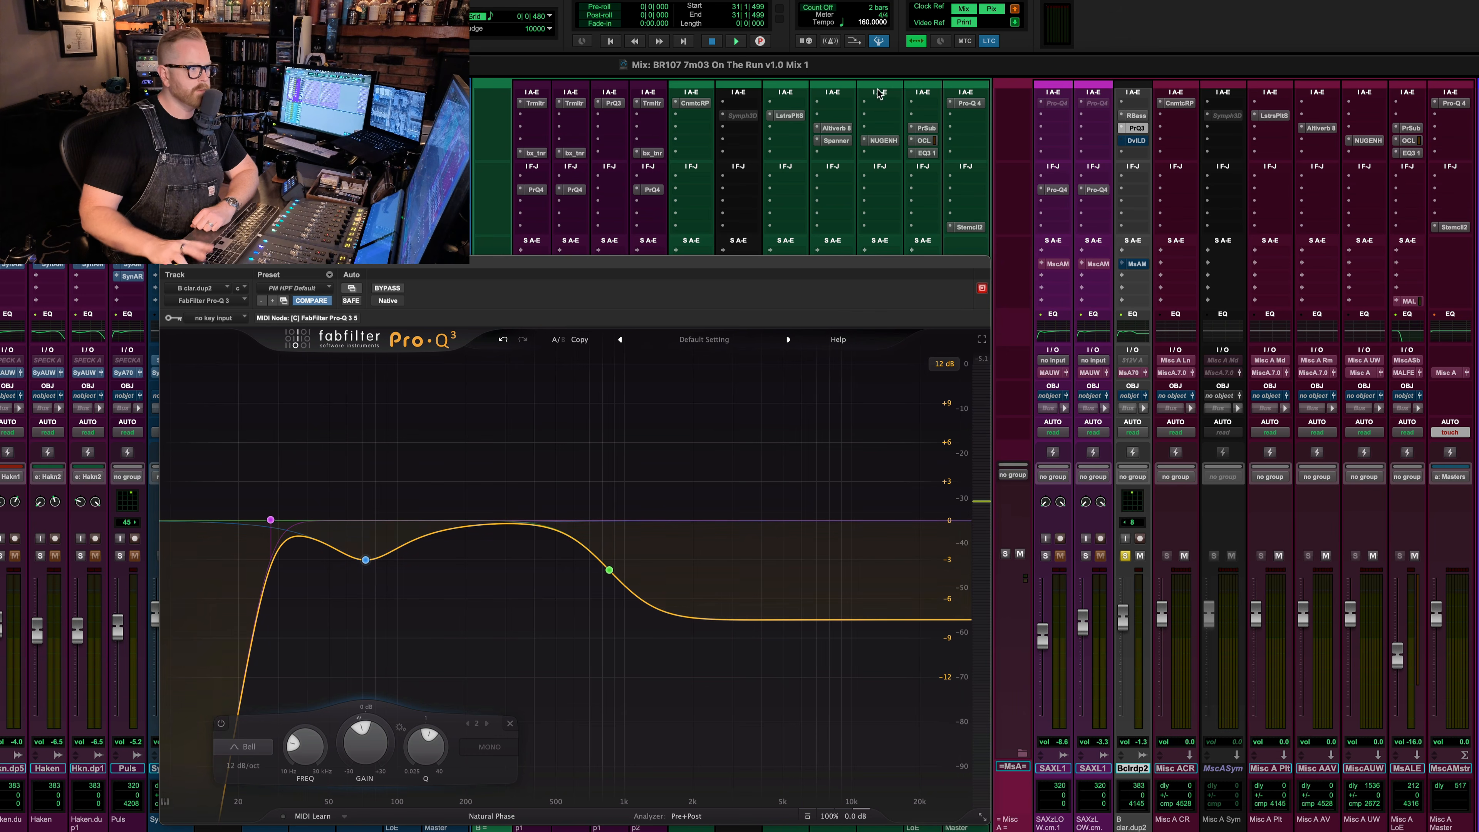
{"action": "left_click", "coordinate": [1134, 141]}
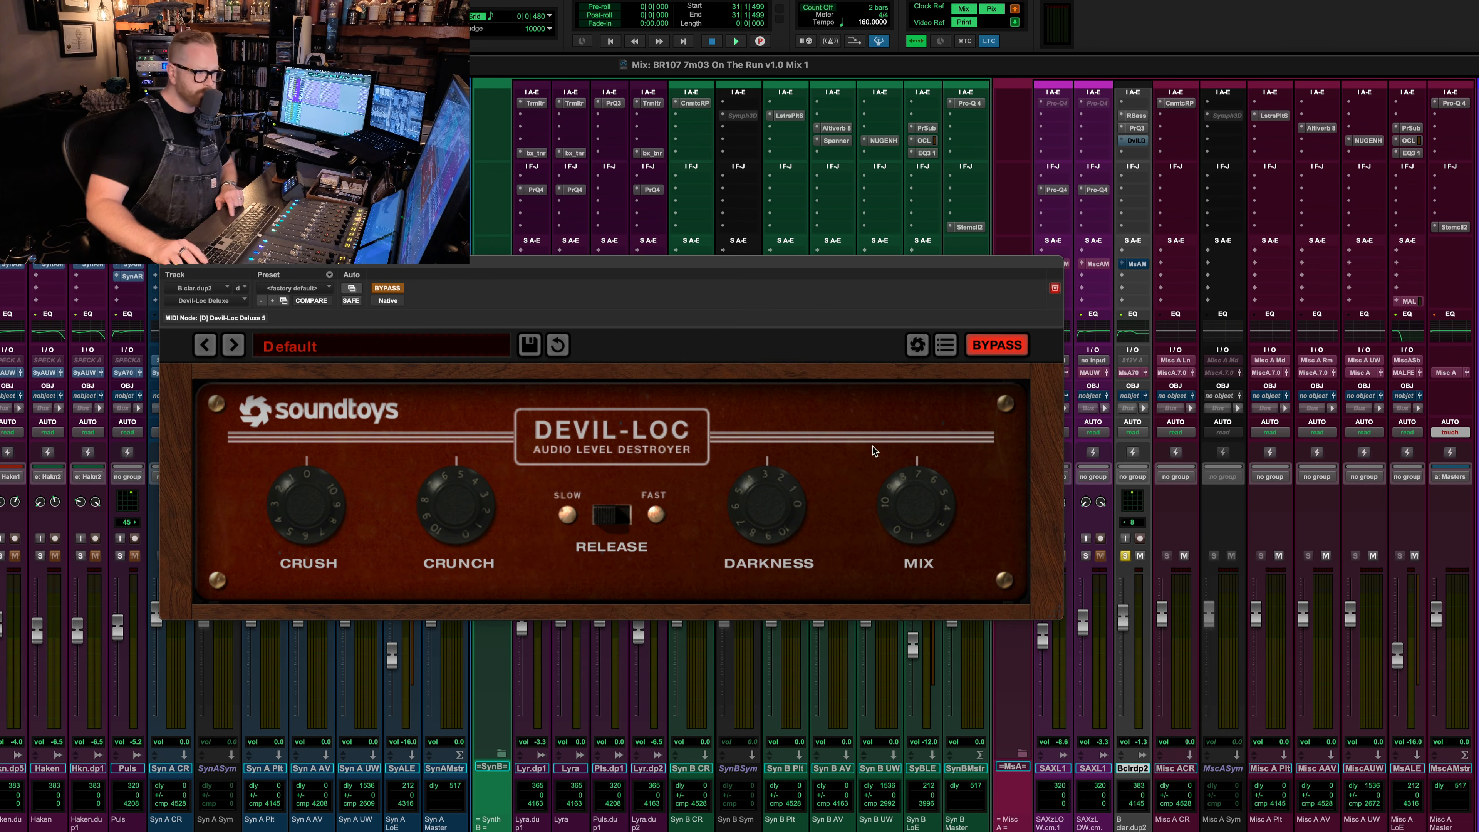
- Enable the Devil-Loc Deluxe on the B clar.dup2 track during playback, and close the plug-in
{"action": "key", "text": "space"}
{"action": "left_click", "coordinate": [1140, 142], "text": "super"}
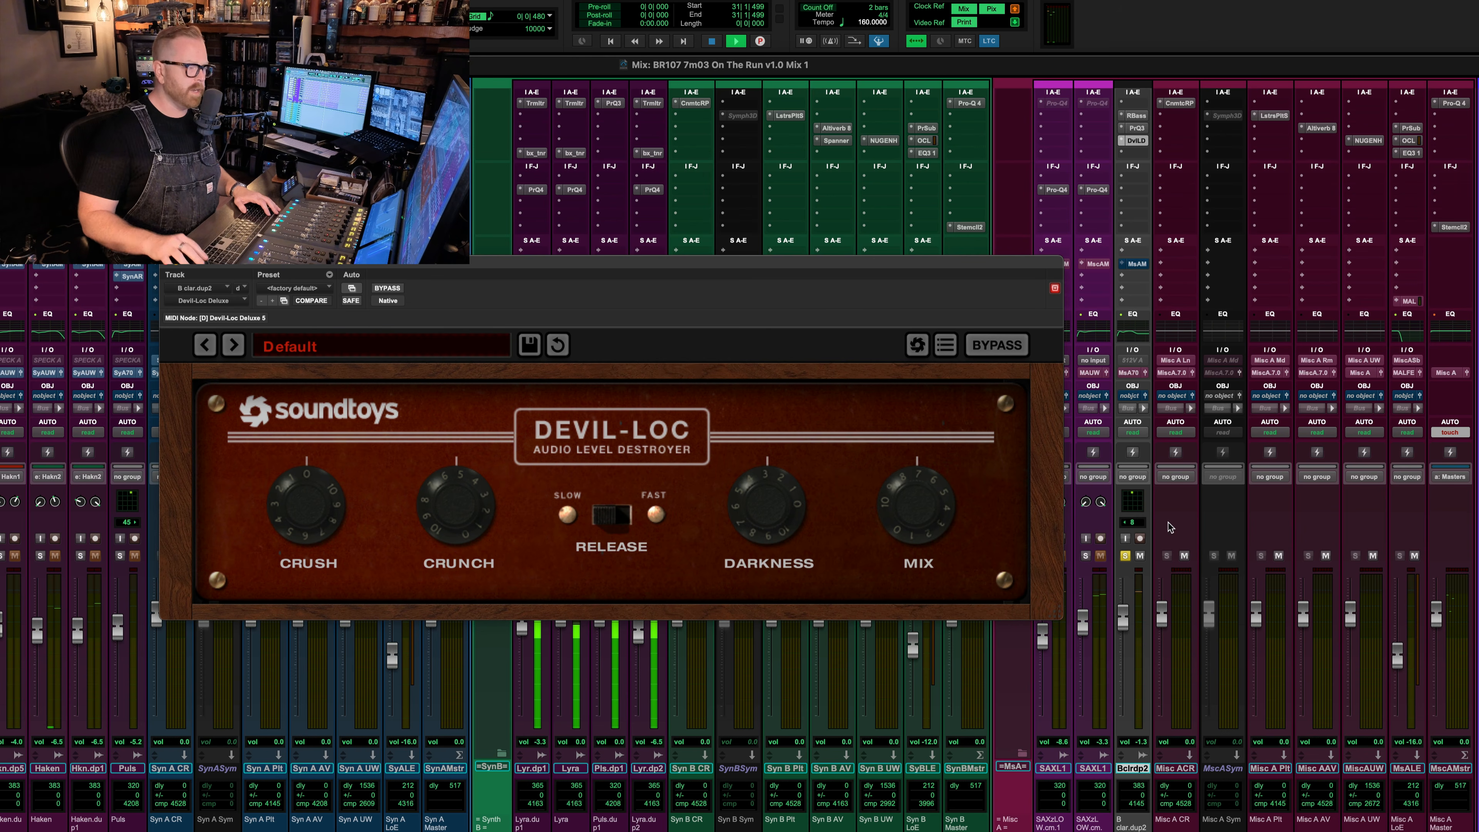
{"action": "key", "text": "space"}
{"action": "left_click", "coordinate": [167, 262]}
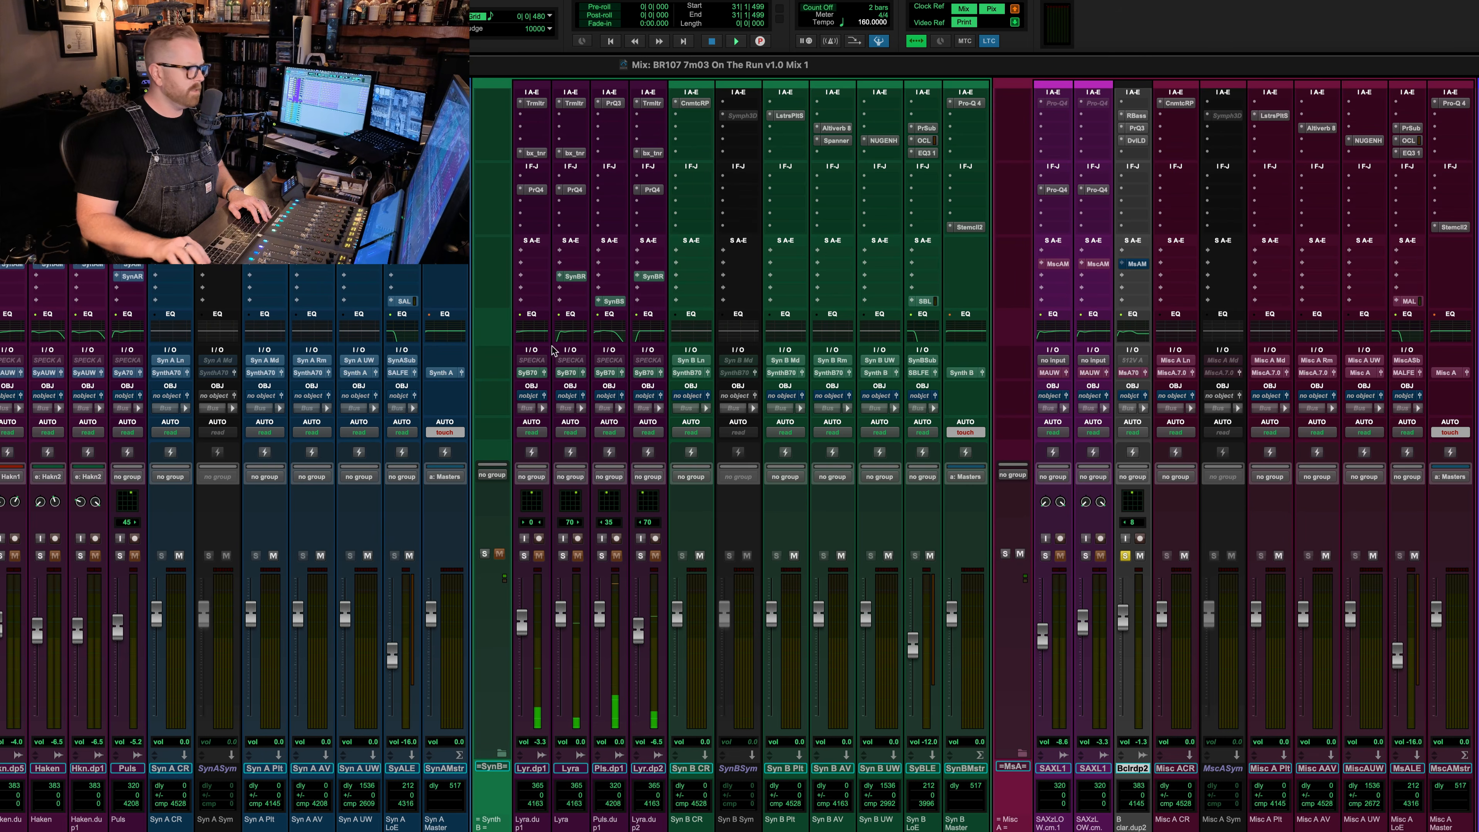
- Play the bass clarinet again and view the B clar.dup2 send to Misc A Md
{"action": "key", "text": "super+equal"}
{"action": "scroll", "coordinate": [1084, 396], "scroll_direction": "down", "scroll_amount": 3}
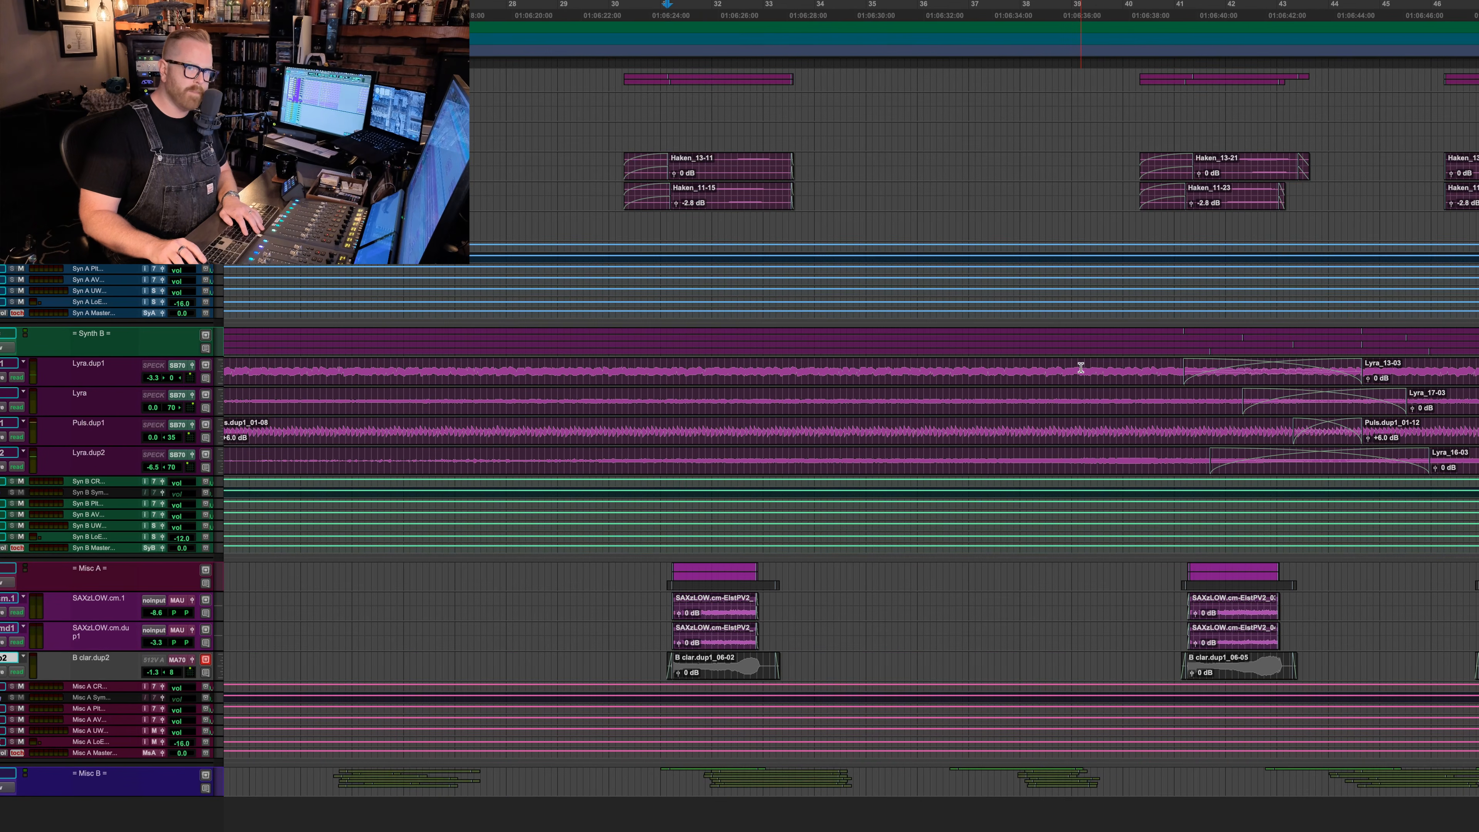
{"action": "key", "text": "super+equal"}
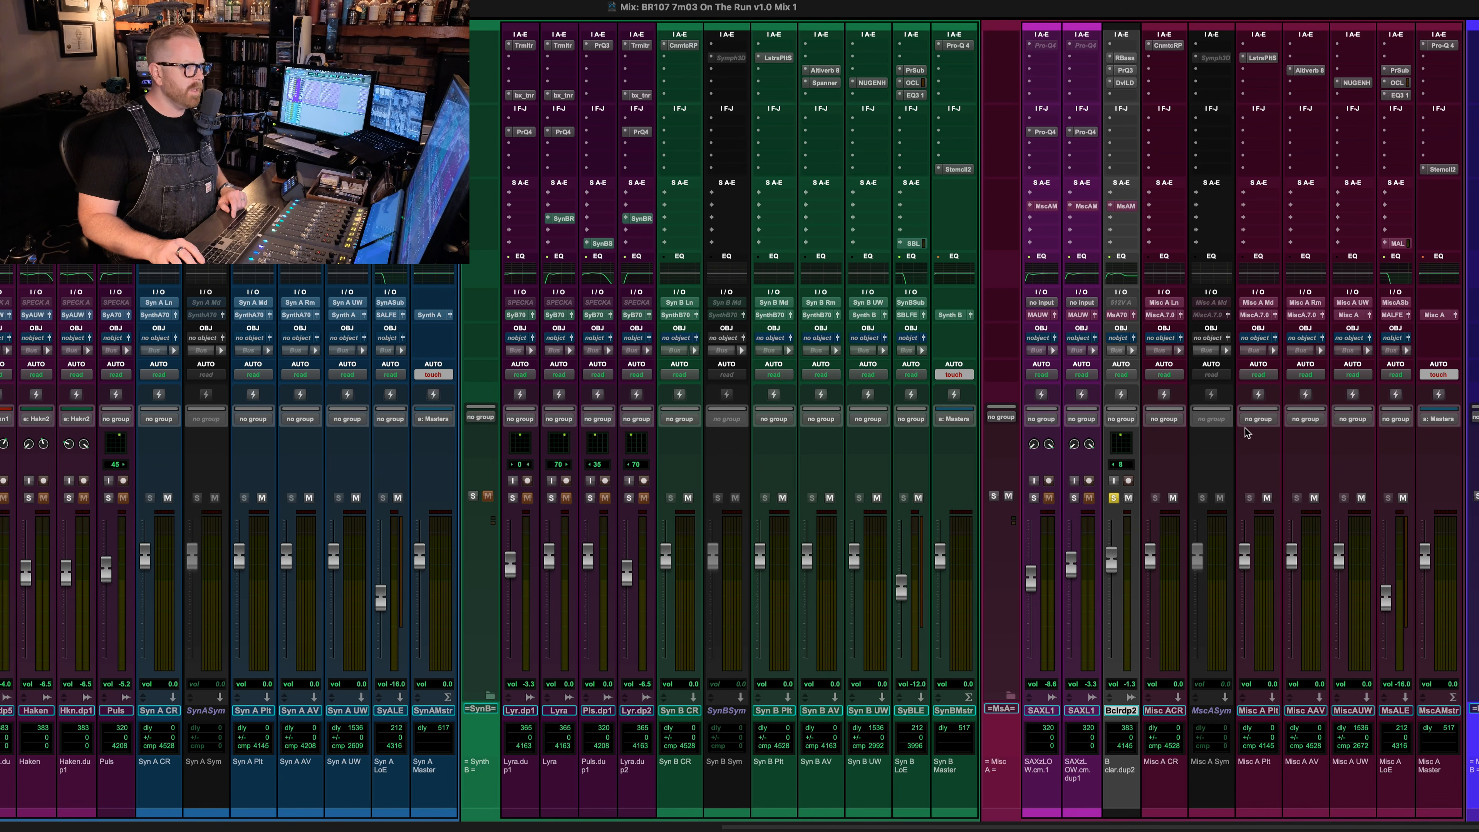
{"action": "key", "text": "space"}
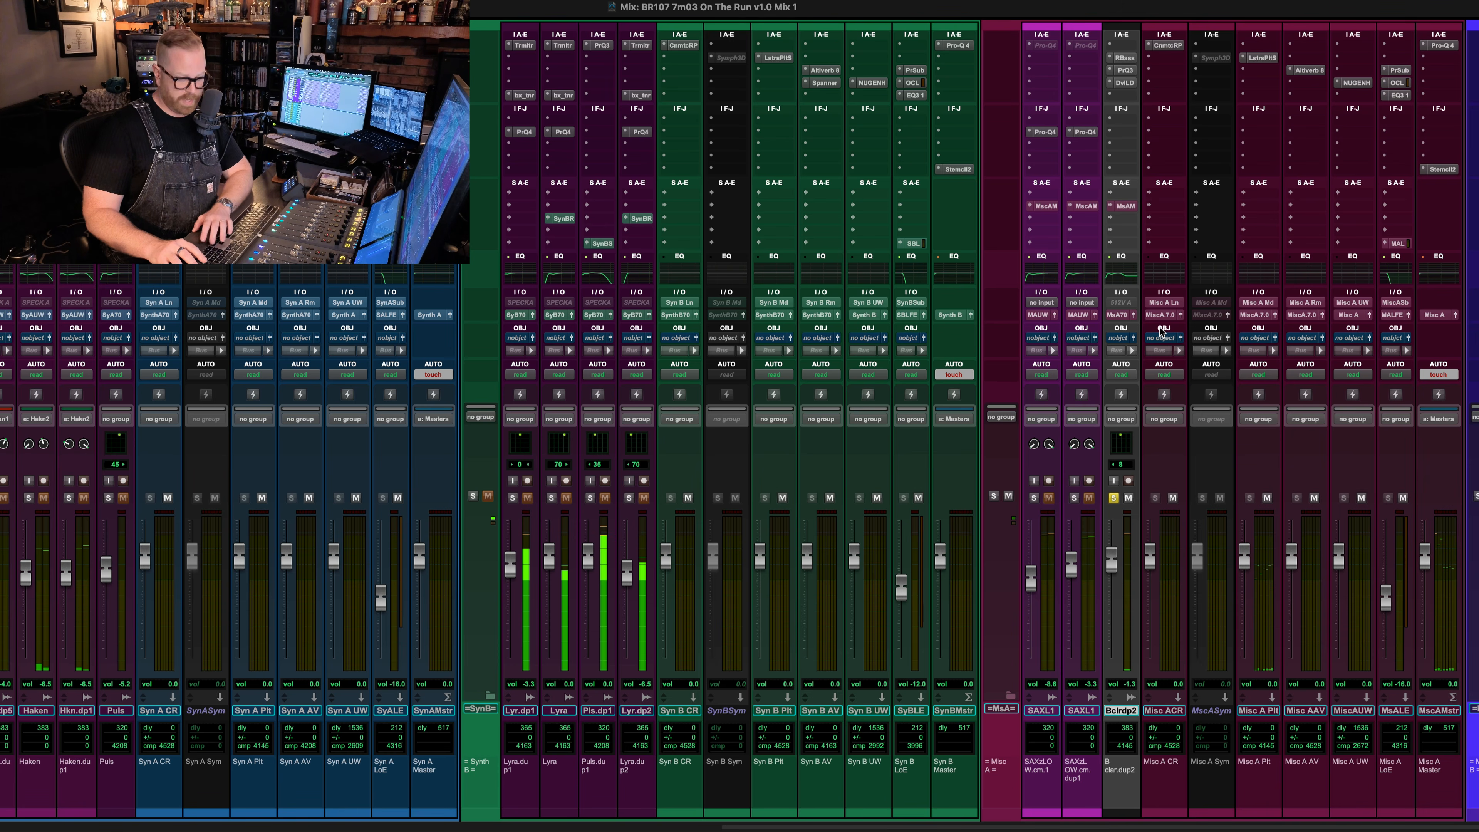
{"action": "left_click", "coordinate": [1124, 206]}
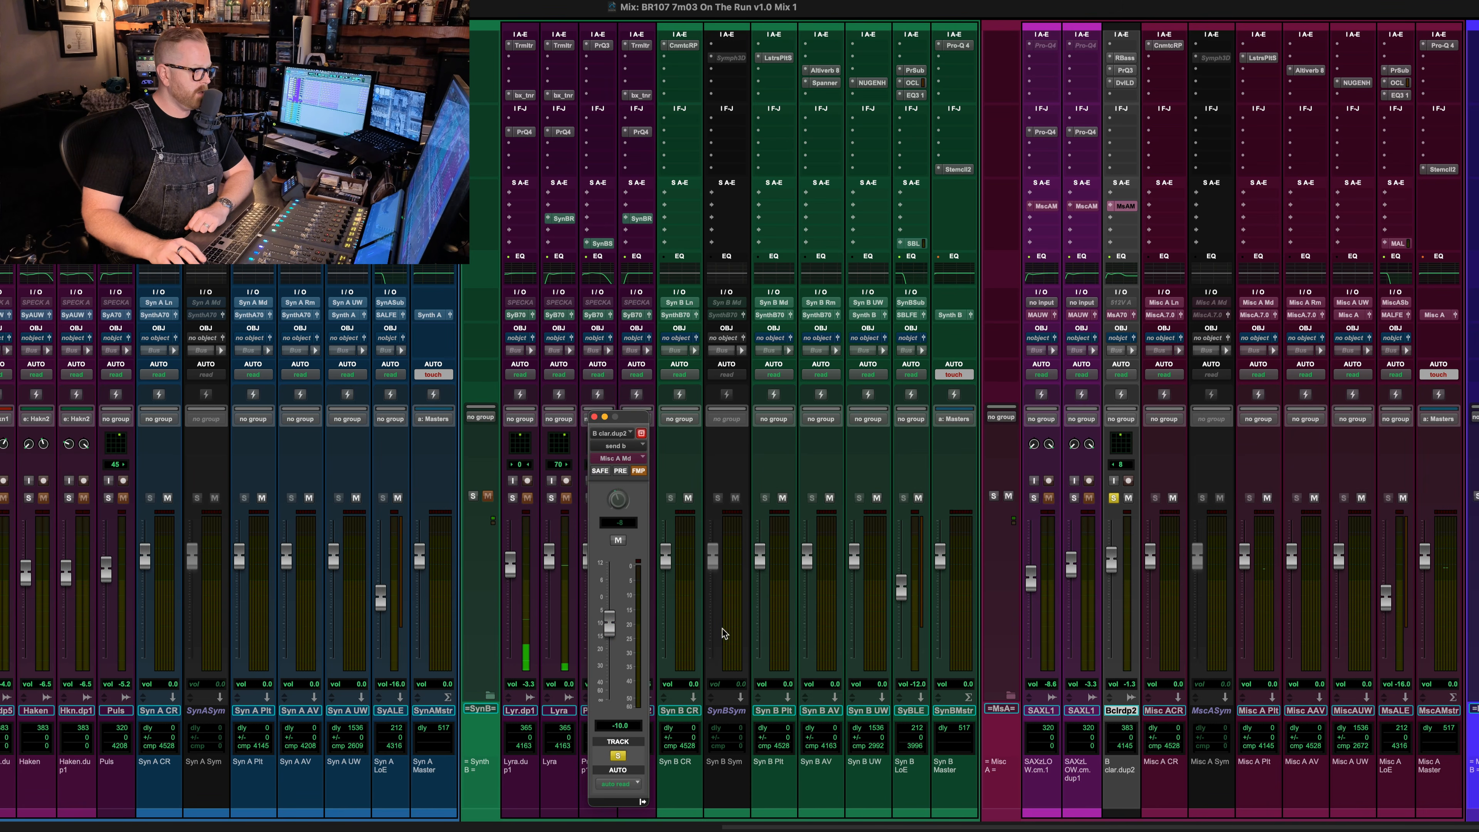
{"action": "left_click", "coordinate": [594, 417]}
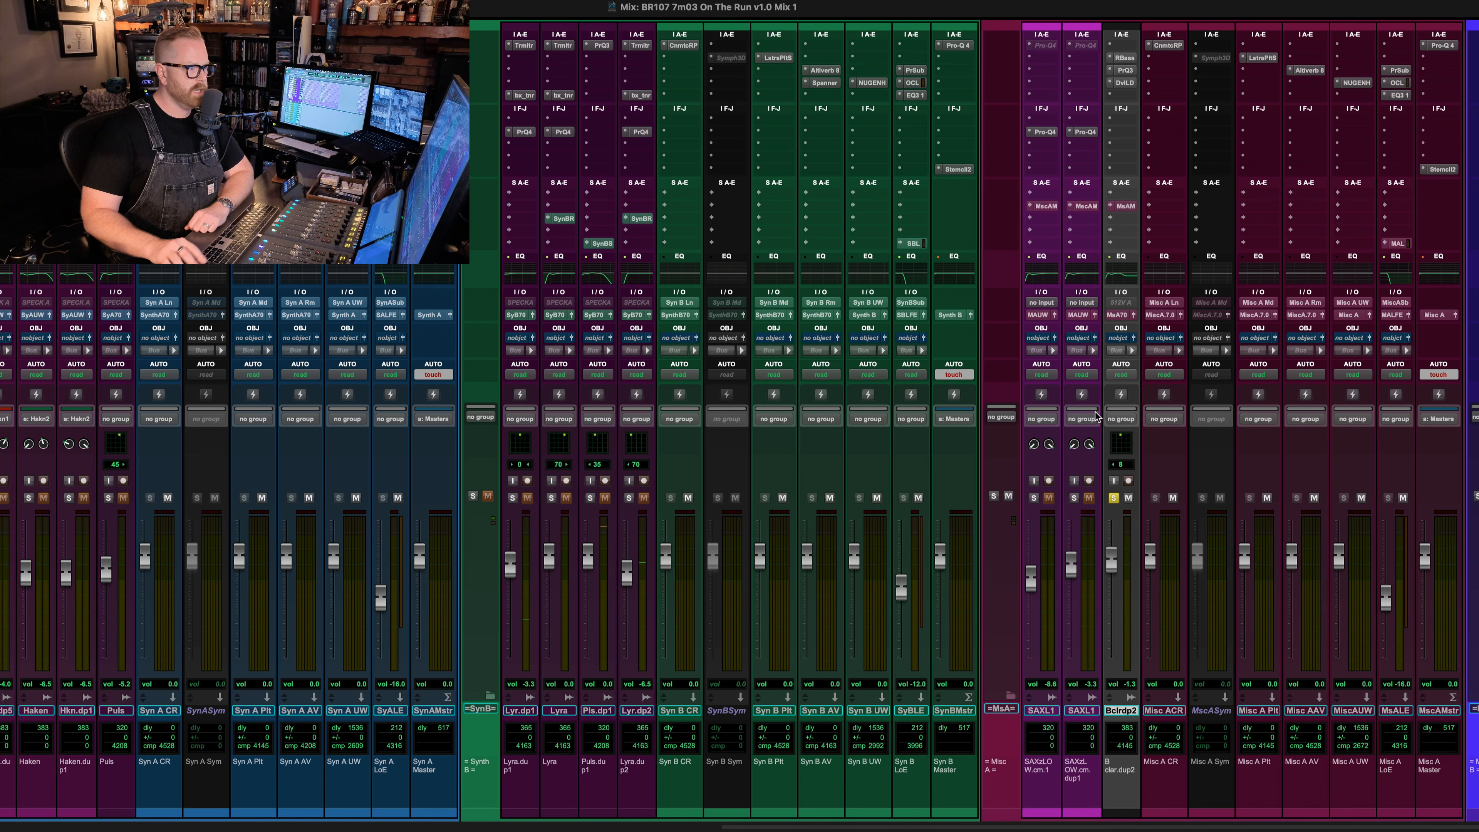
{"action": "left_click", "coordinate": [1122, 207]}
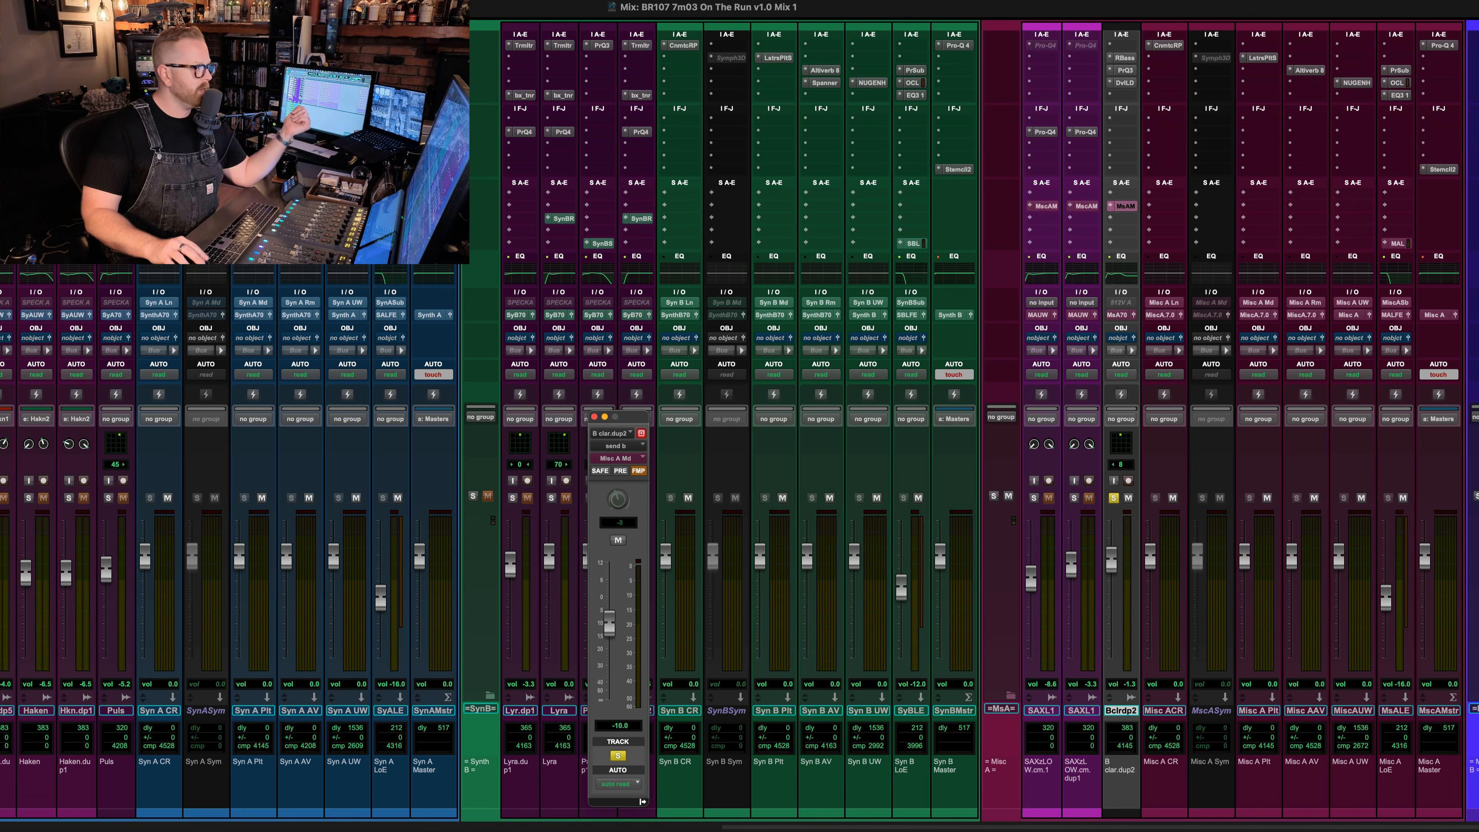
- Check the default send level in the Mixing preferences, and leave the preferences without changing anything
{"action": "key", "text": "super+comma"}
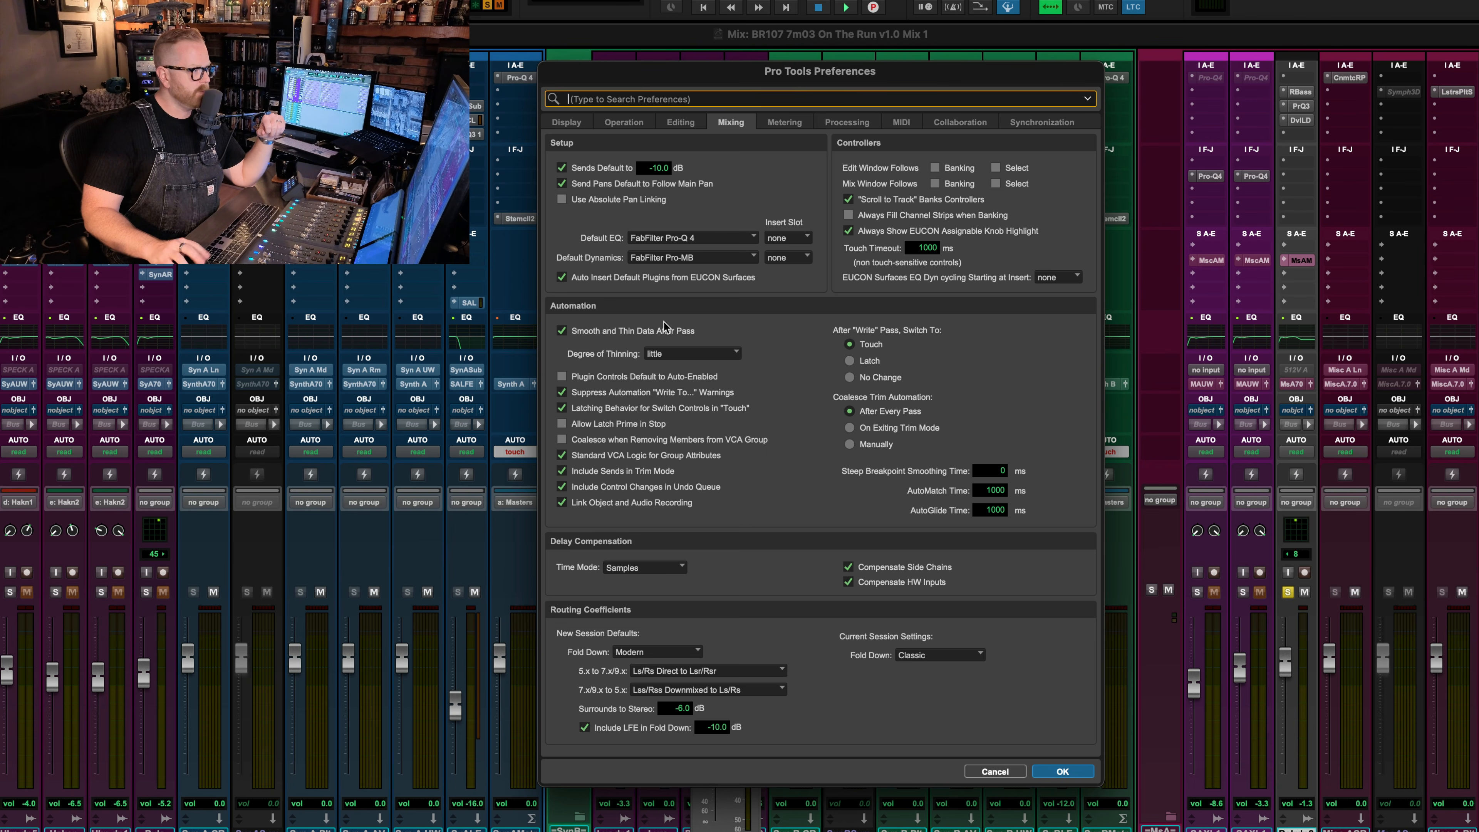
{"action": "left_click", "coordinate": [637, 147]}
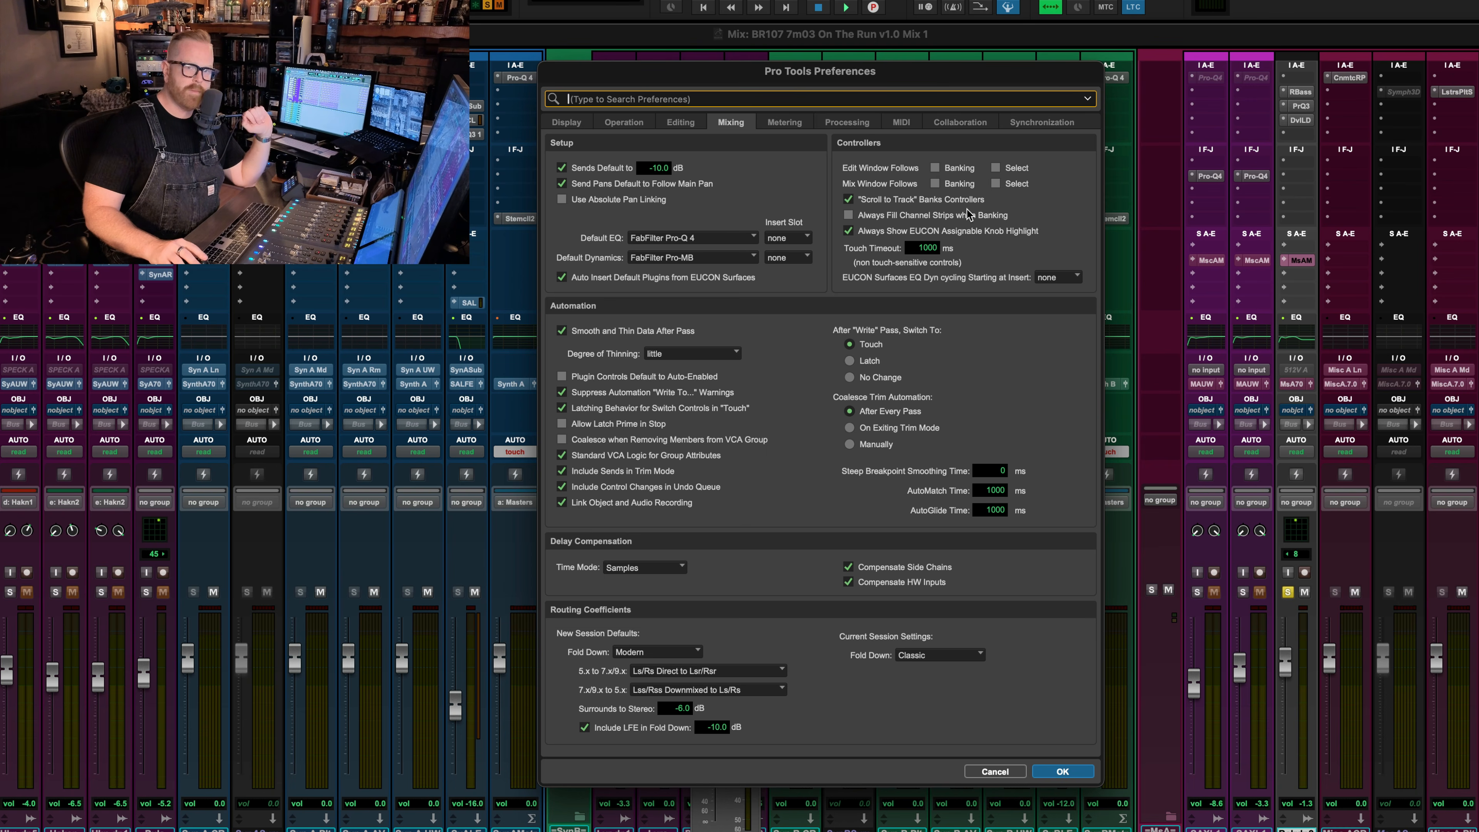
{"action": "left_click", "coordinate": [994, 771]}
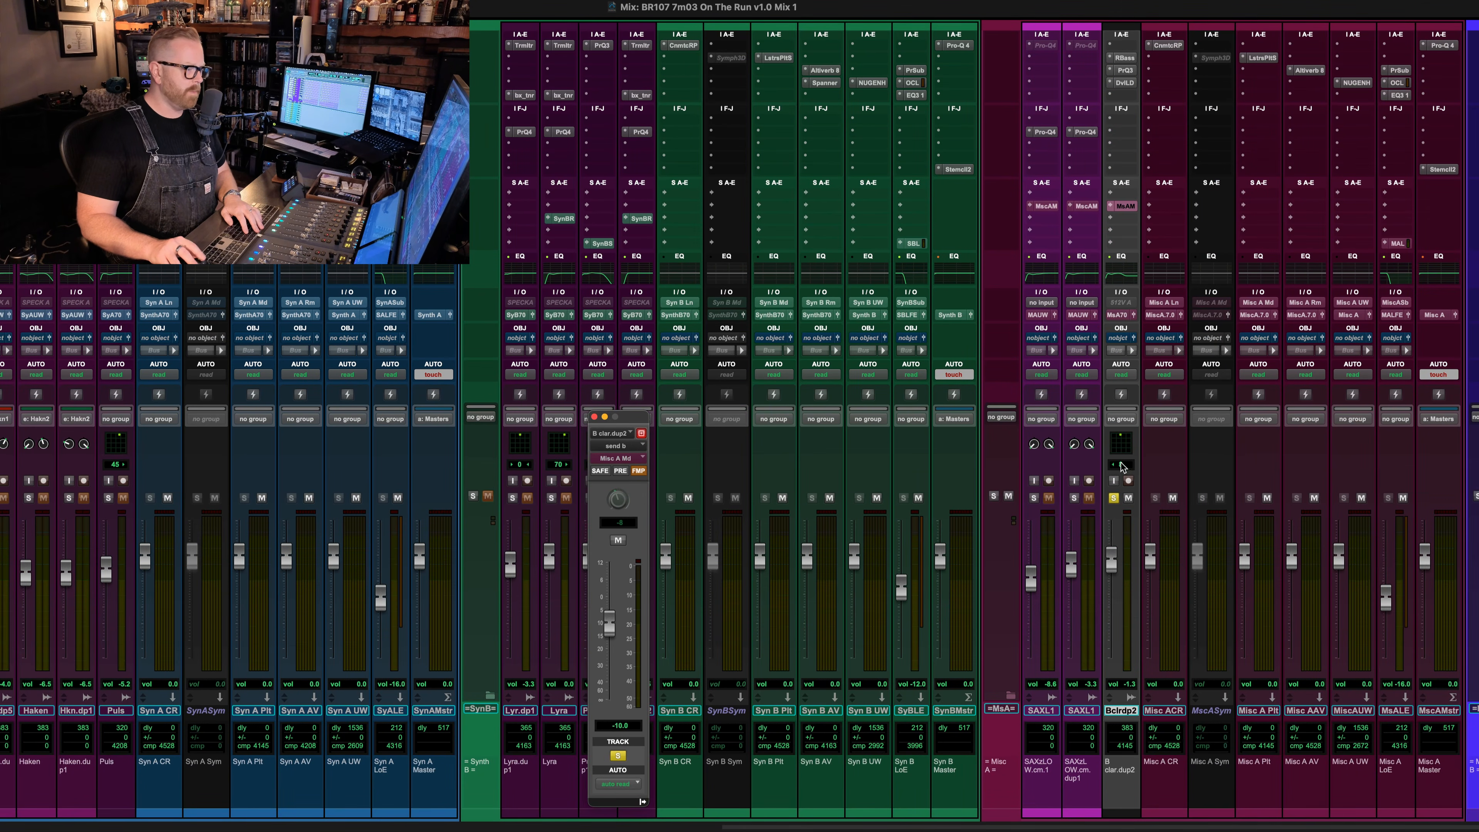
- Open the NUGEN Halo Upmix on the Misc A UW track to view its settings
{"action": "left_click", "coordinate": [1130, 316]}
{"action": "left_click", "coordinate": [1134, 326]}
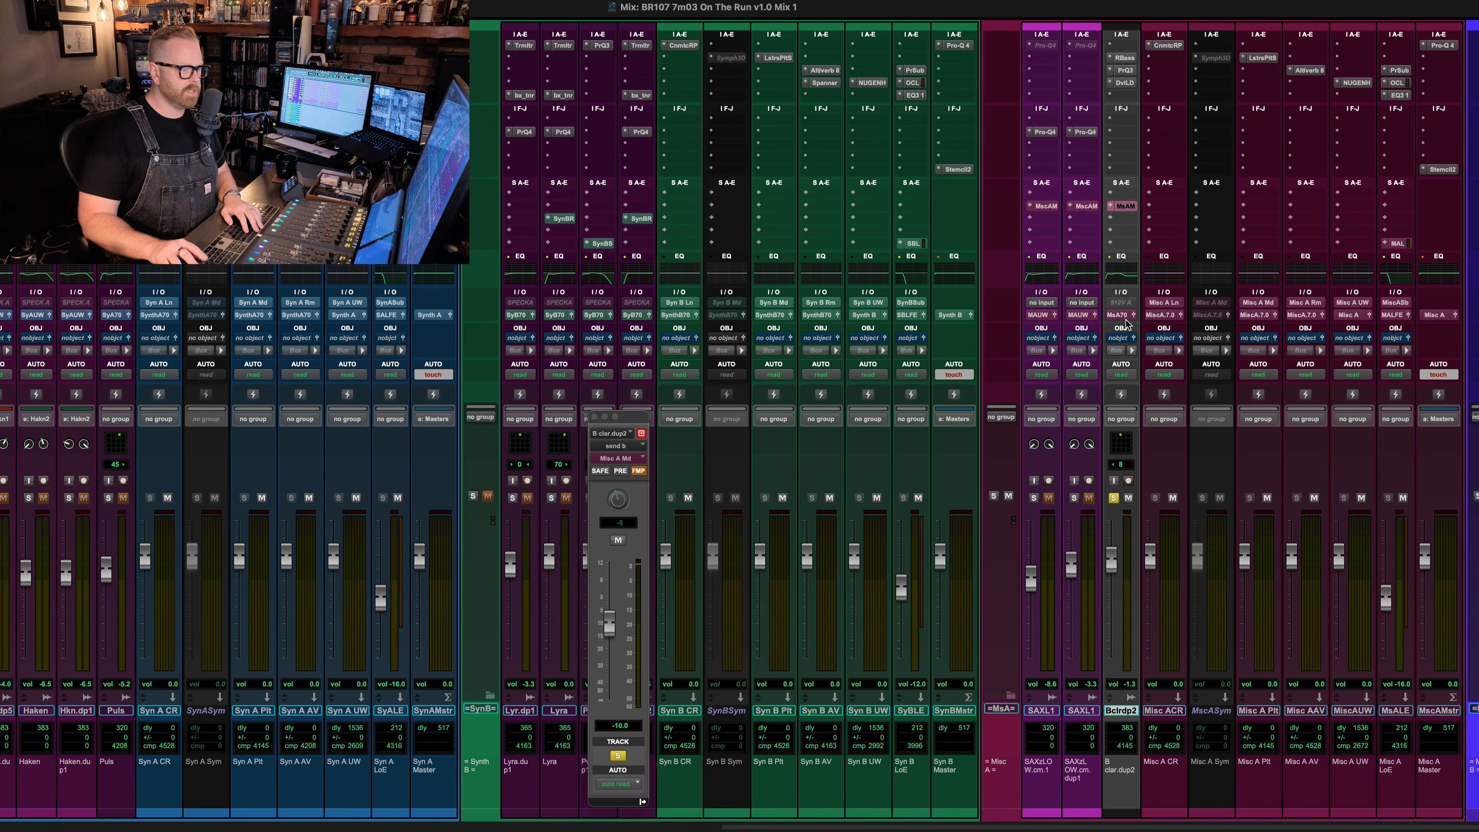
{"action": "left_click", "coordinate": [1358, 82]}
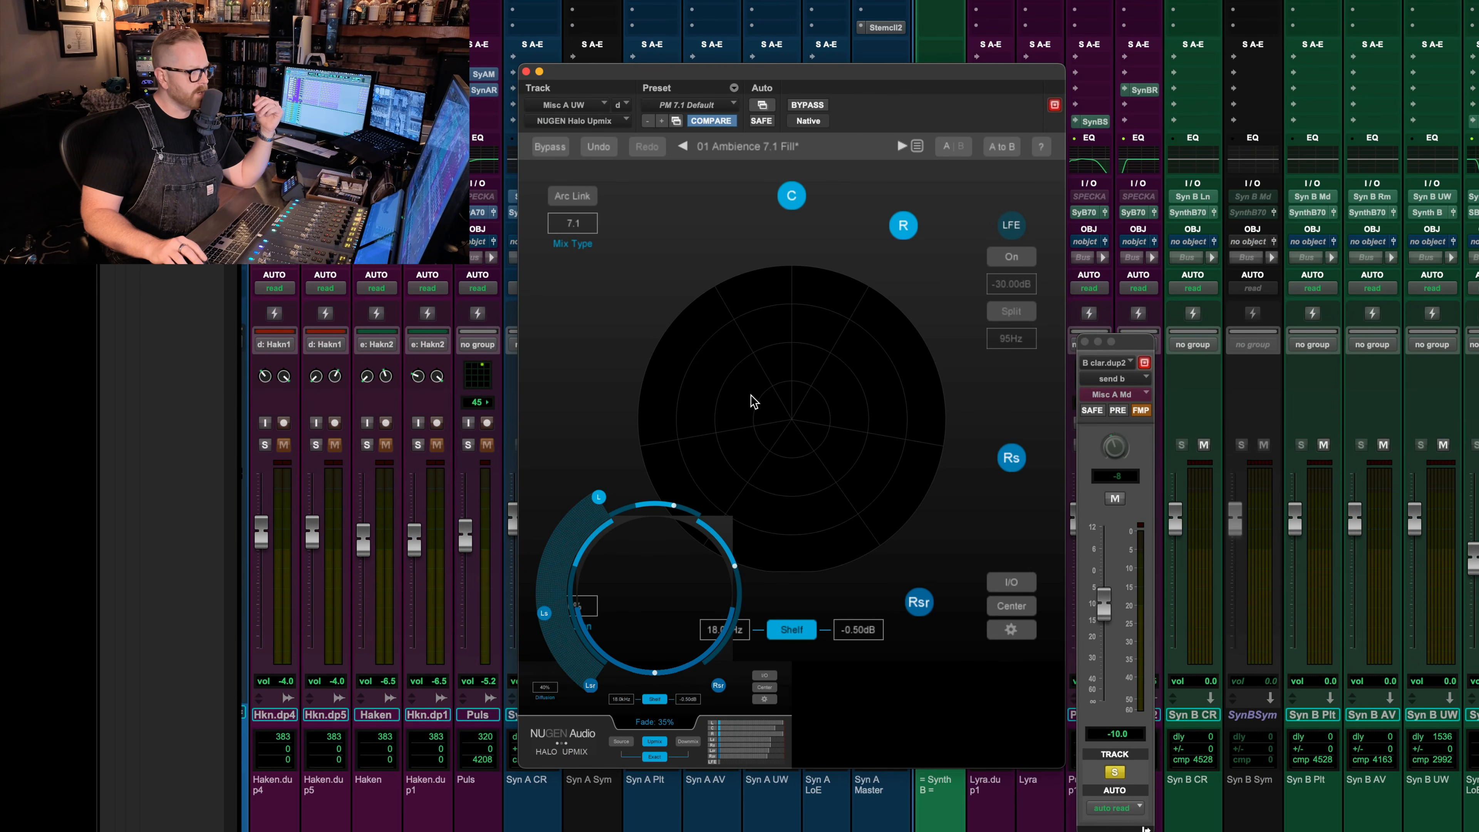
{"action": "left_click", "coordinate": [692, 109]}
{"action": "left_click", "coordinate": [690, 109]}
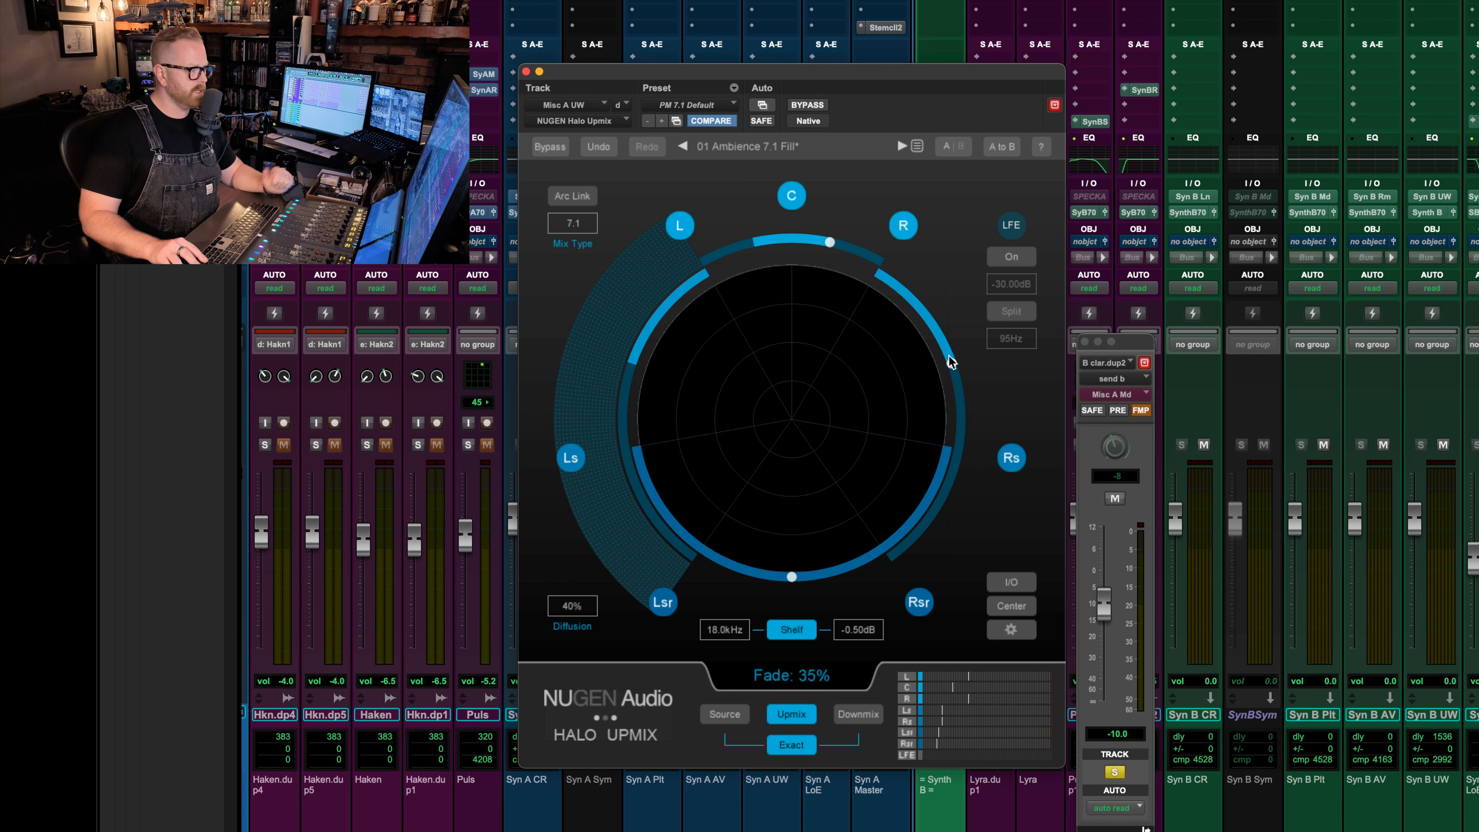
- Try the Halo Upmix Fade at 40% and 0% during playback, return it to 35%, and close the plug-in
{"action": "mouse_move", "coordinate": [950, 361]}
{"action": "left_mouse_down"}
{"action": "mouse_move", "coordinate": [961, 426]}
{"action": "mouse_move", "coordinate": [900, 289]}
{"action": "mouse_move", "coordinate": [901, 547]}
{"action": "mouse_move", "coordinate": [956, 379]}
{"action": "left_mouse_up"}
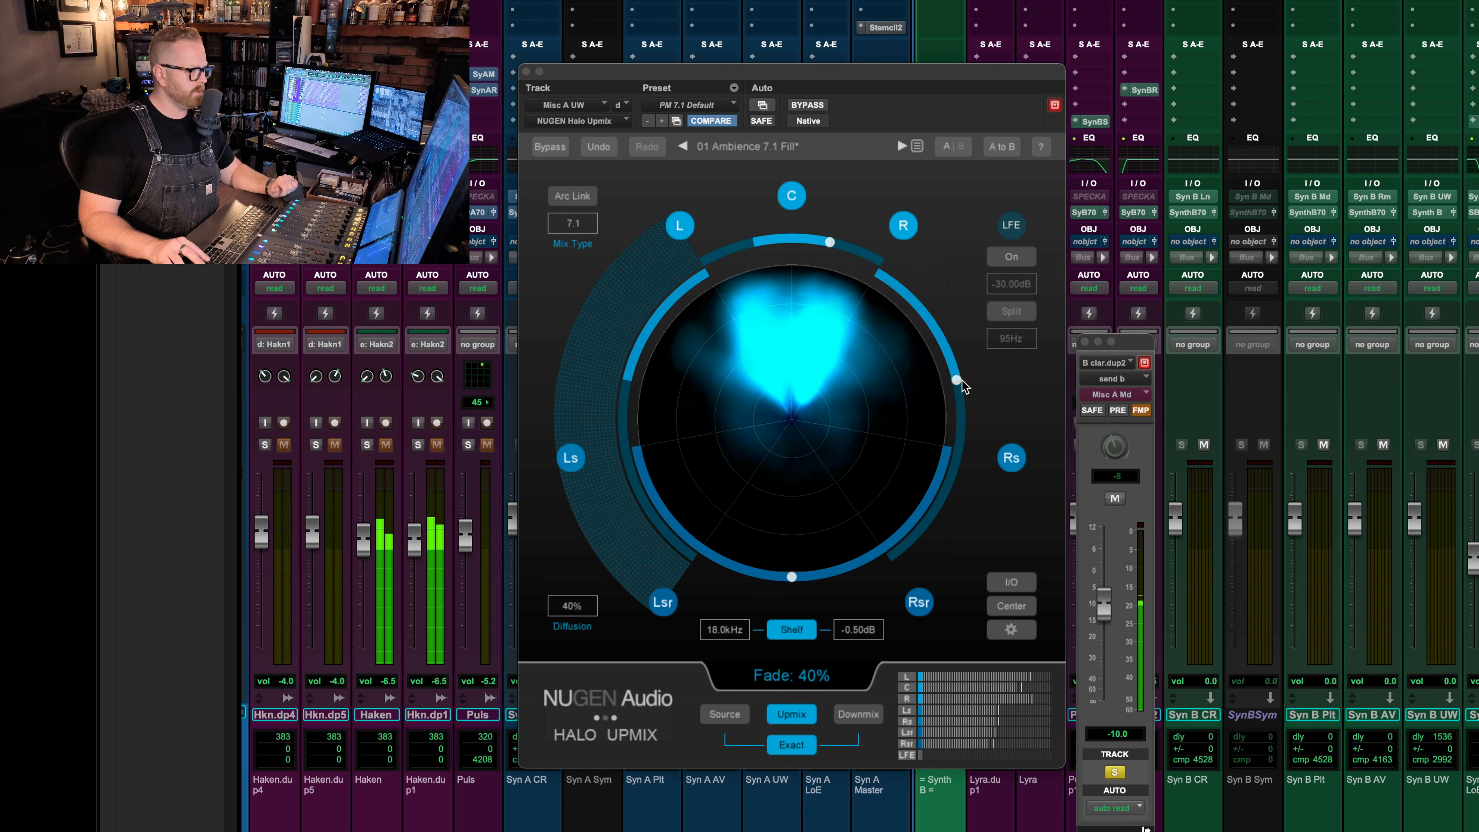
{"action": "left_click_drag", "start_coordinate": [956, 379], "coordinate": [832, 236]}
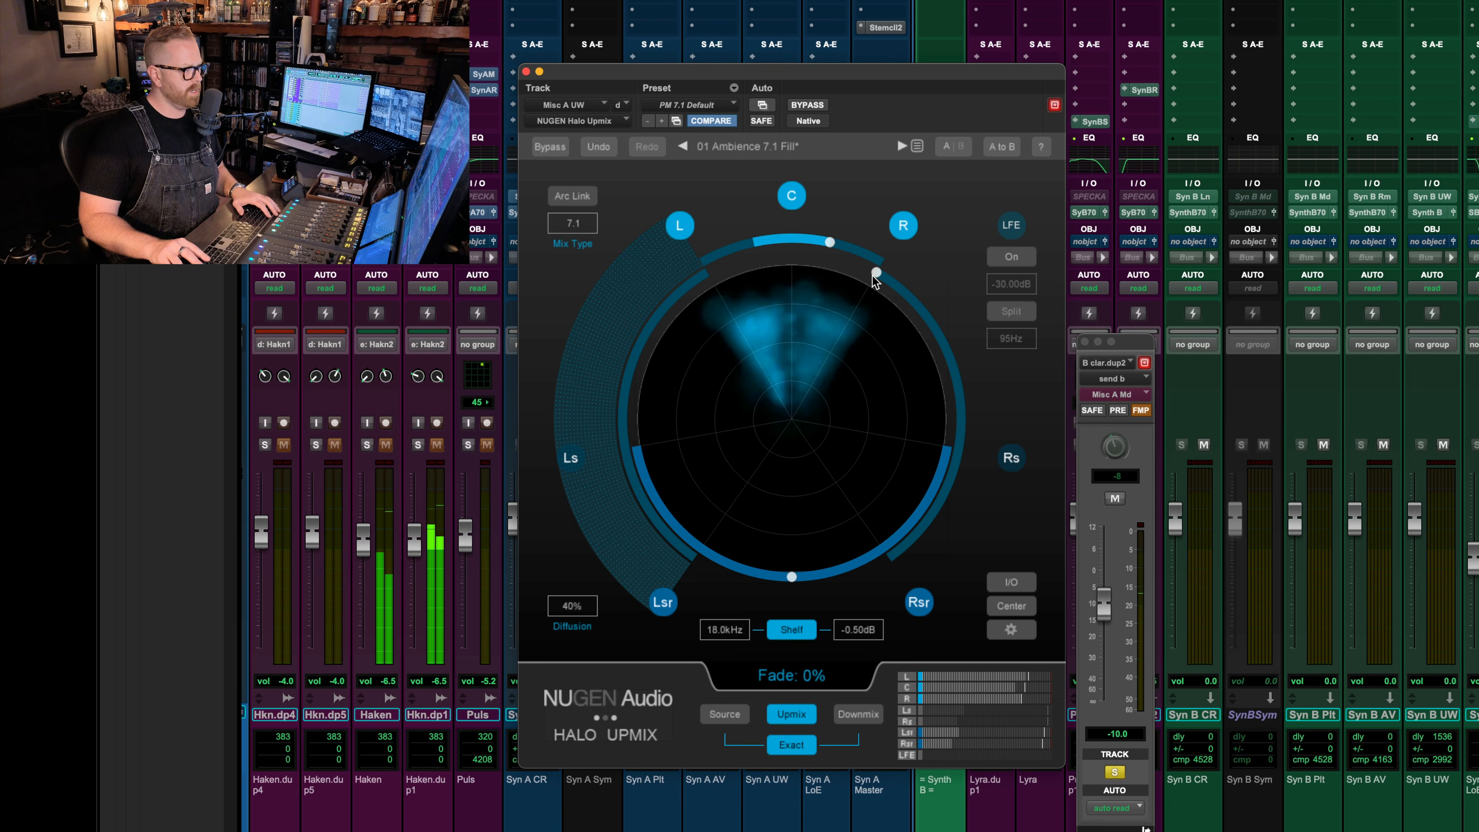
{"action": "left_click", "coordinate": [710, 105]}
{"action": "left_click", "coordinate": [726, 146]}
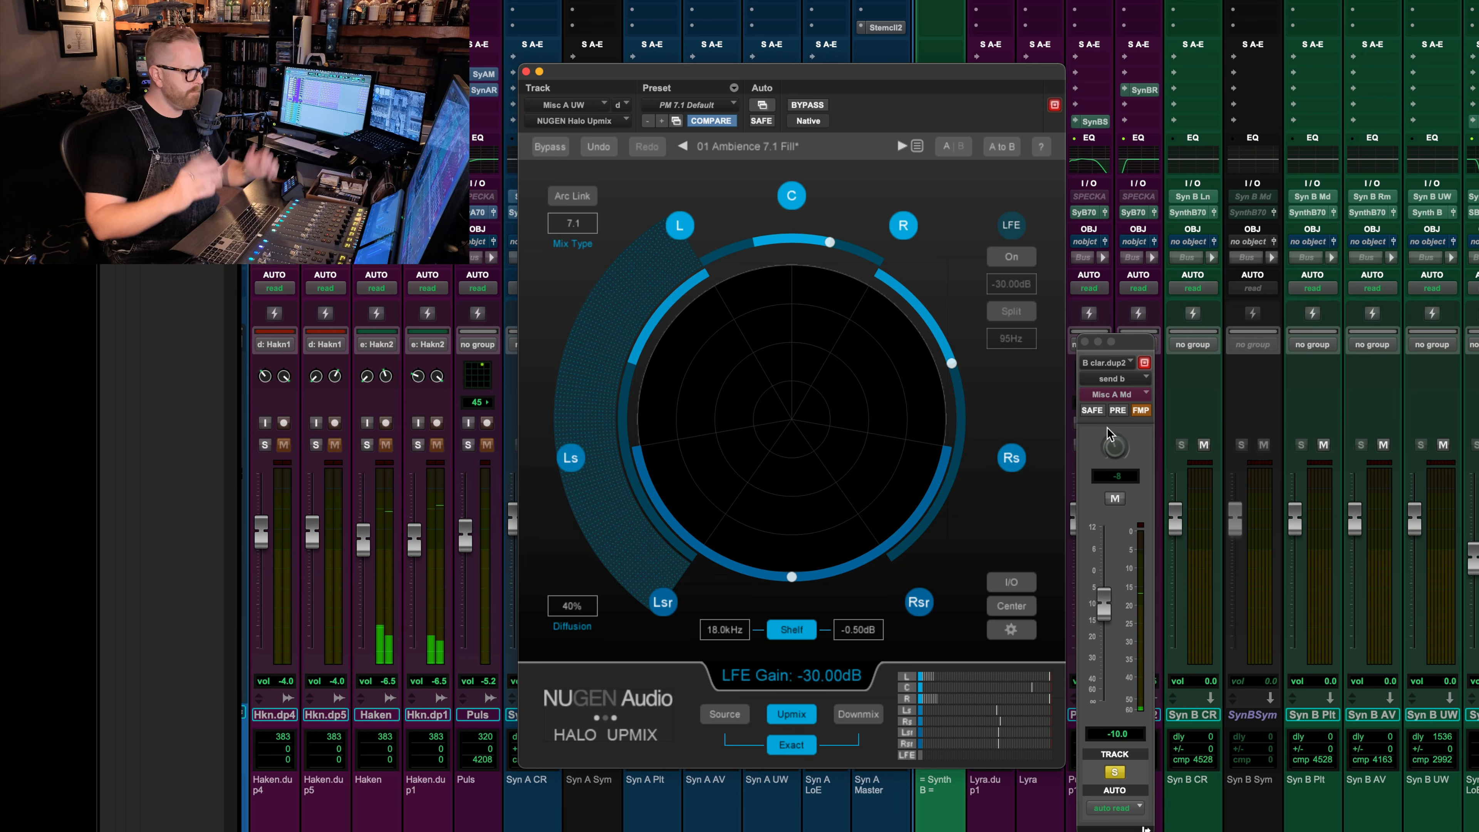
{"action": "key", "text": "space"}
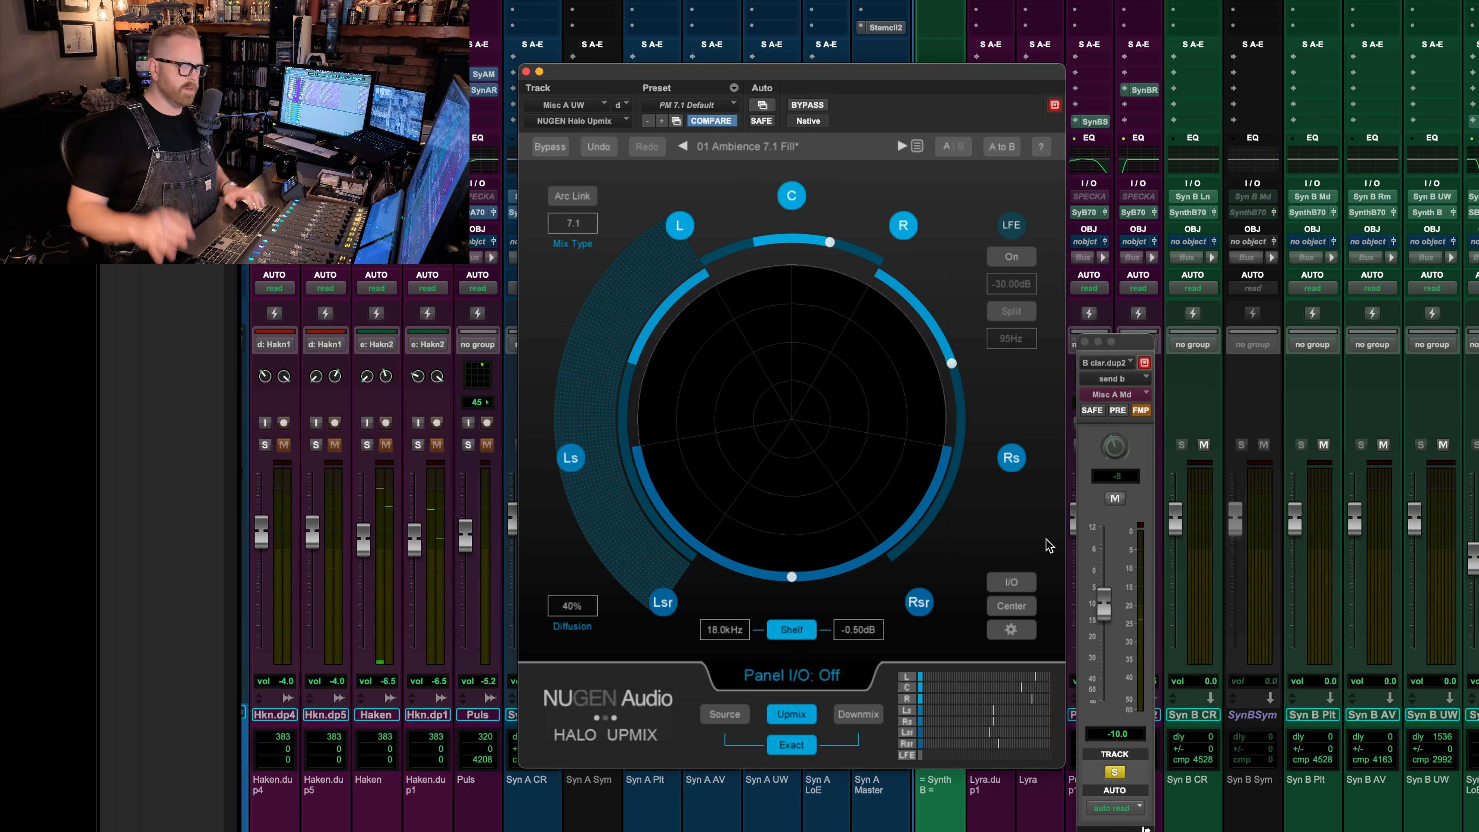
{"action": "left_click", "coordinate": [527, 71]}
- Play both SAXzLOW tracks and B clar.dup2 soloed together from just before their second clips, and close the send window
{"action": "key", "text": "super+equal"}
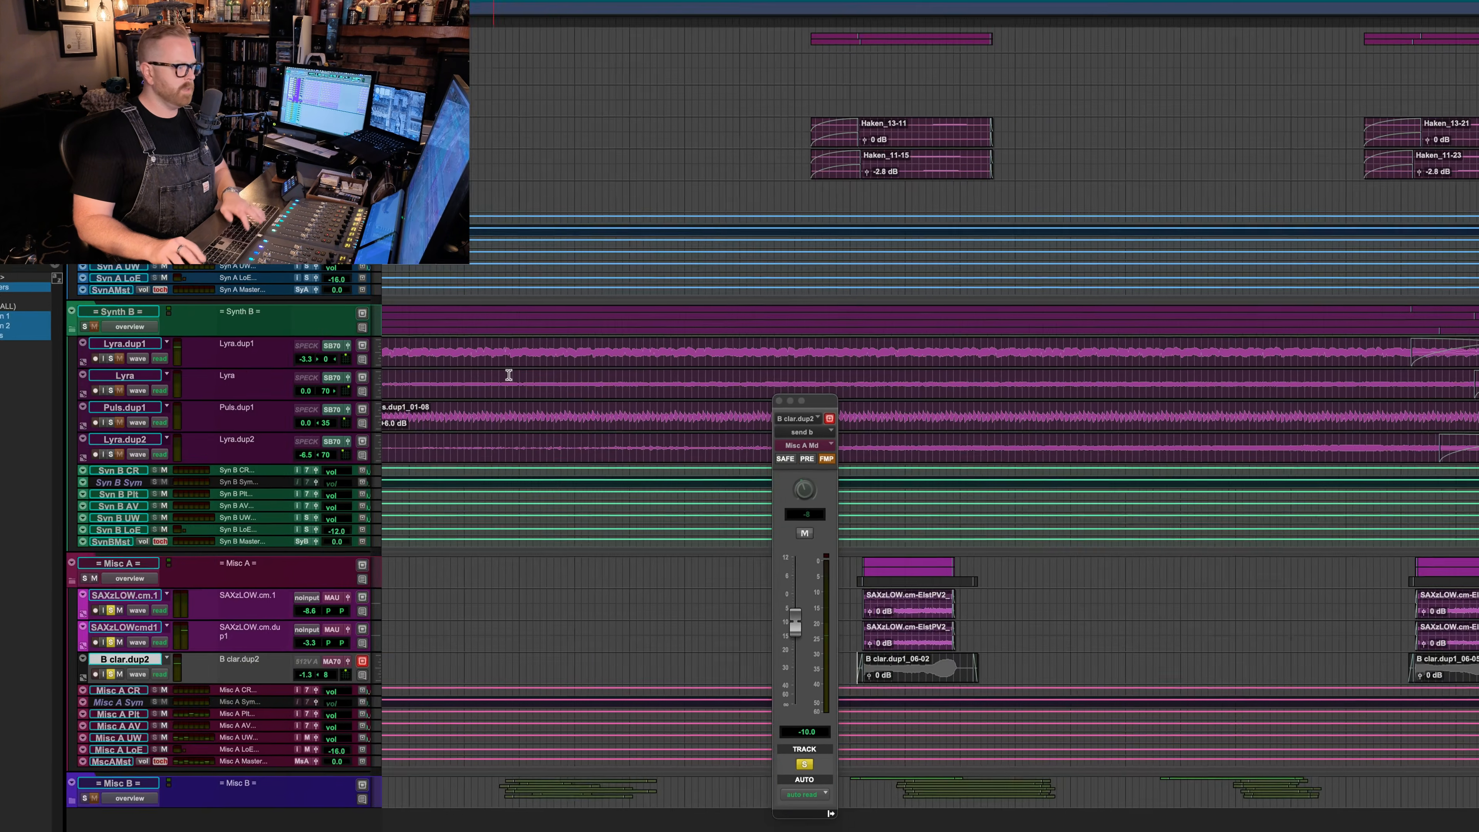
{"action": "left_click", "coordinate": [734, 608]}
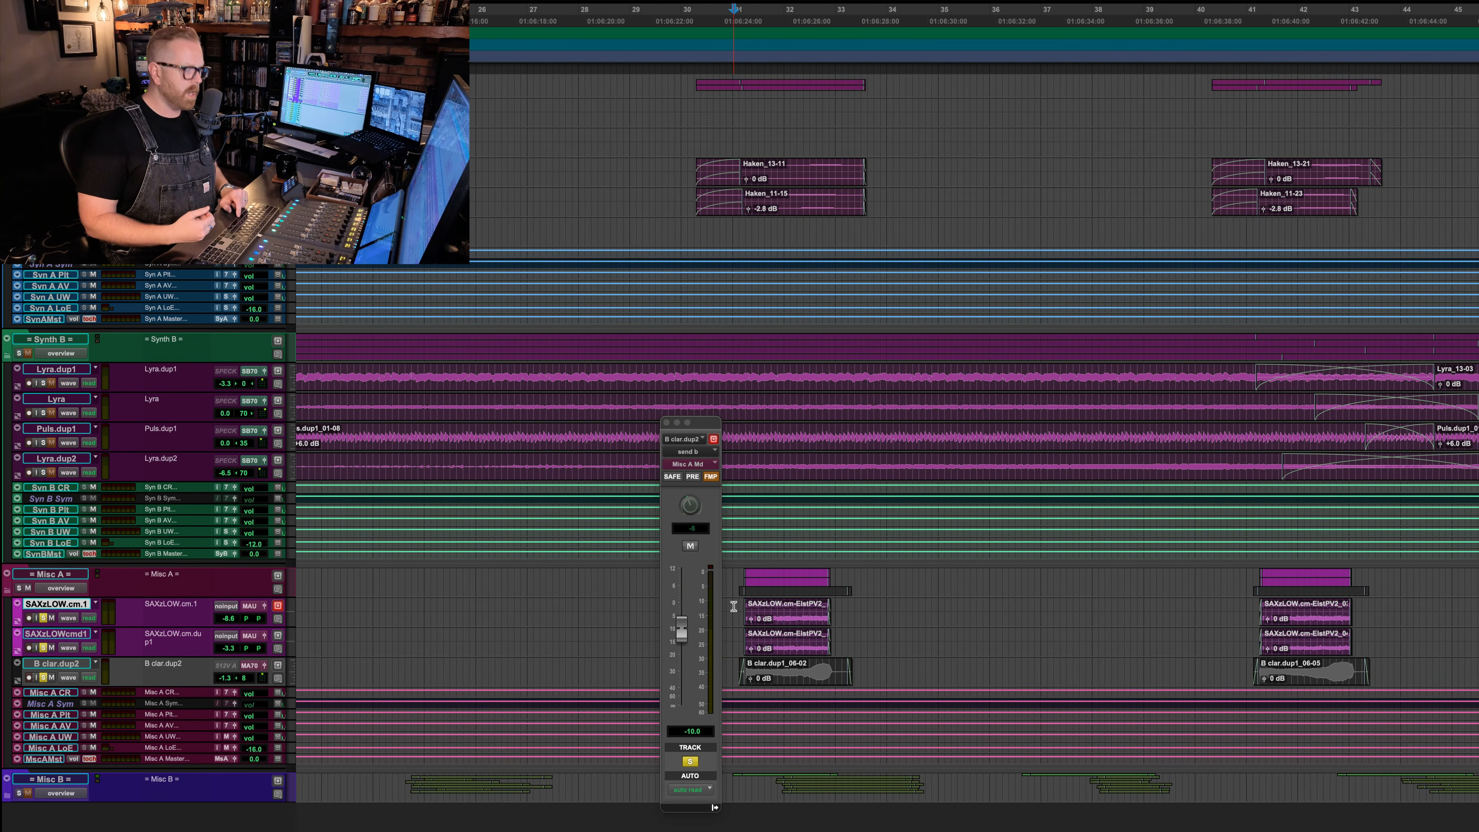
{"action": "key", "text": "space"}
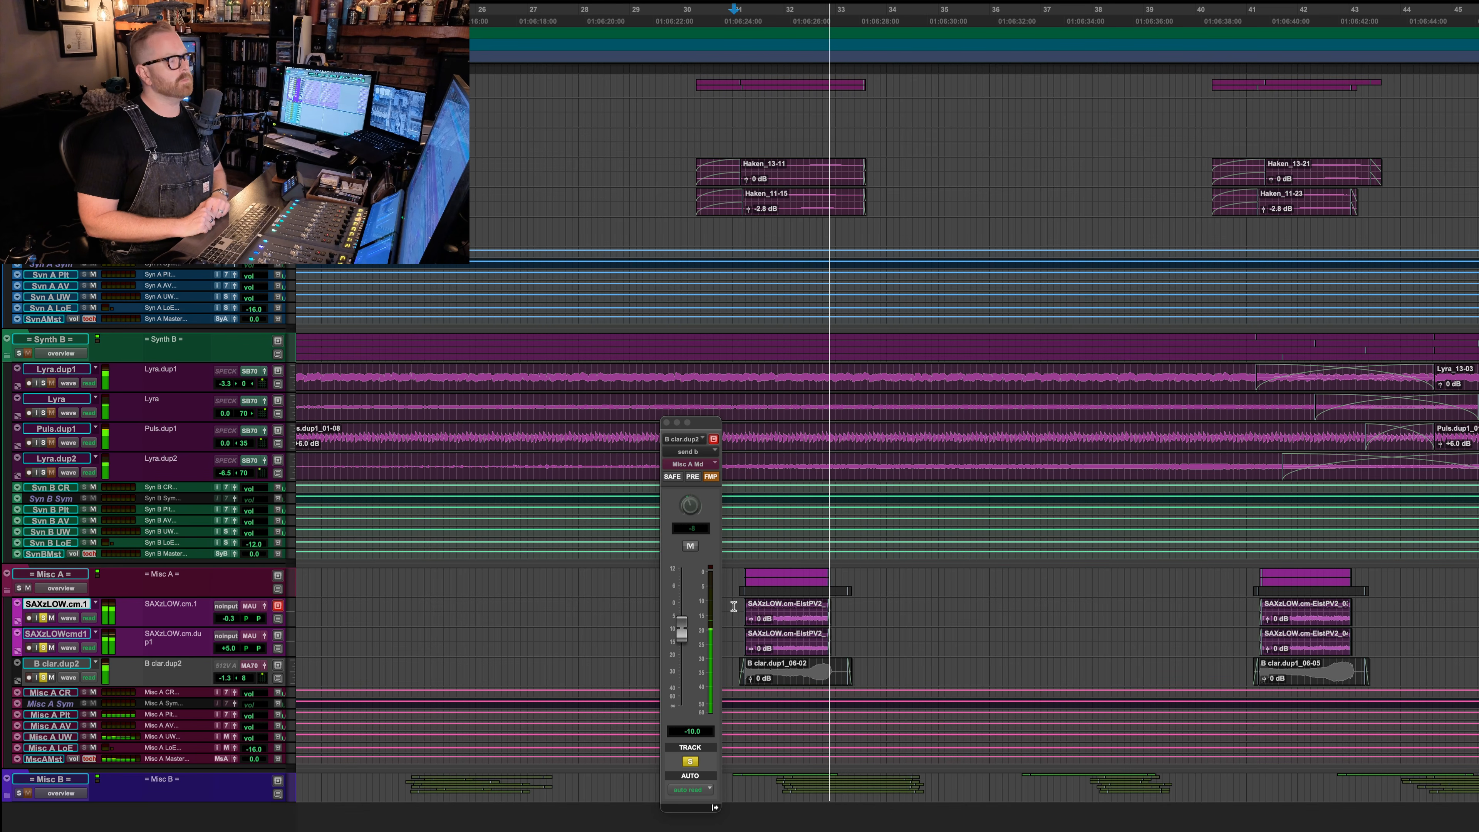
{"action": "key", "text": "space"}
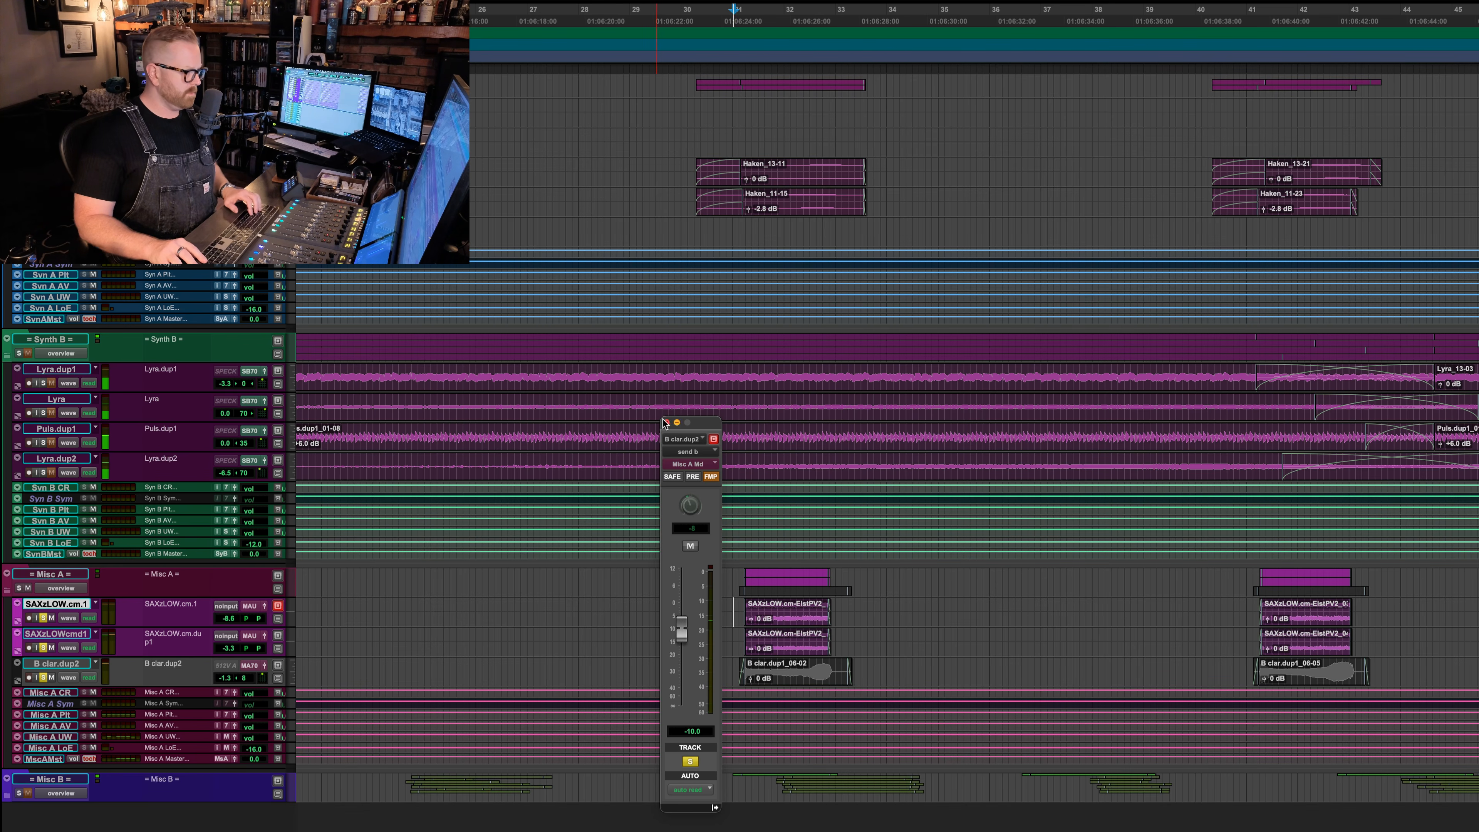
{"action": "left_click", "coordinate": [666, 422]}
- Clear the solos on the Misc A tracks and expand the Misc B folder to show its sax and LiveMix tracks
{"action": "key", "text": "r"}
{"action": "key", "text": "r"}
{"action": "left_click", "coordinate": [557, 585]}
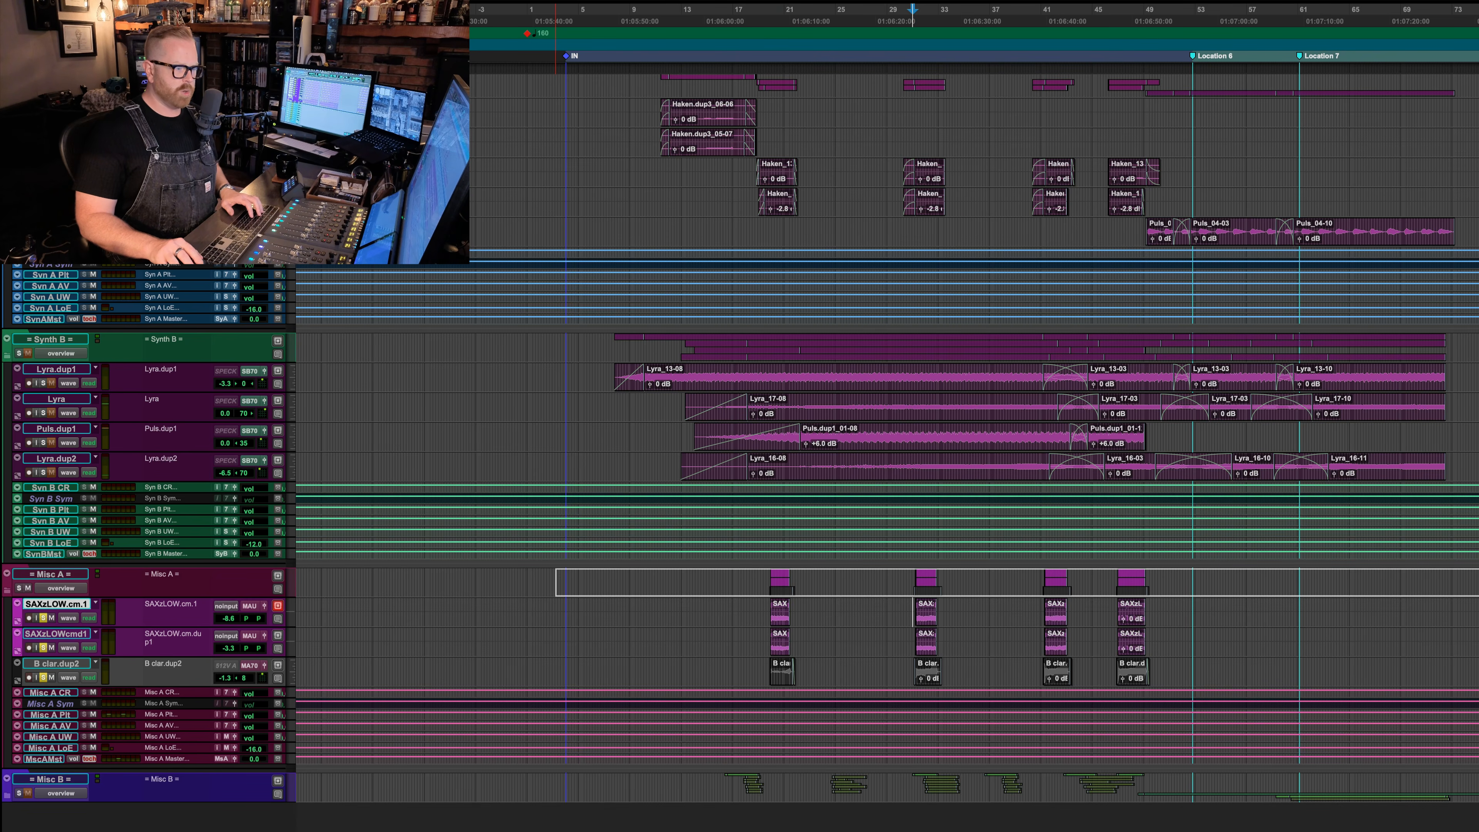
{"action": "scroll", "coordinate": [973, 408], "scroll_direction": "right", "scroll_amount": 5}
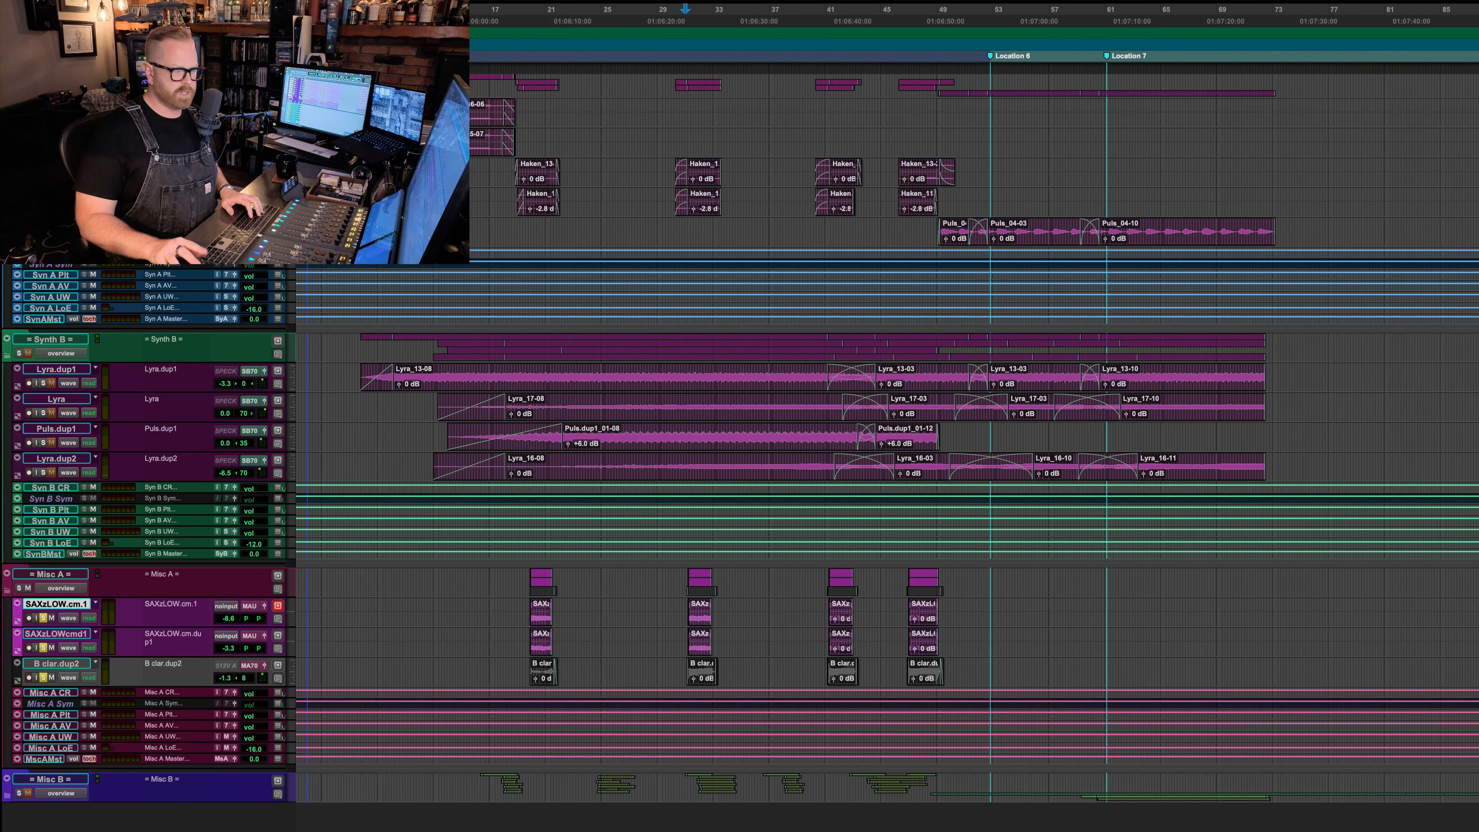
{"action": "key", "text": "shift+s"}
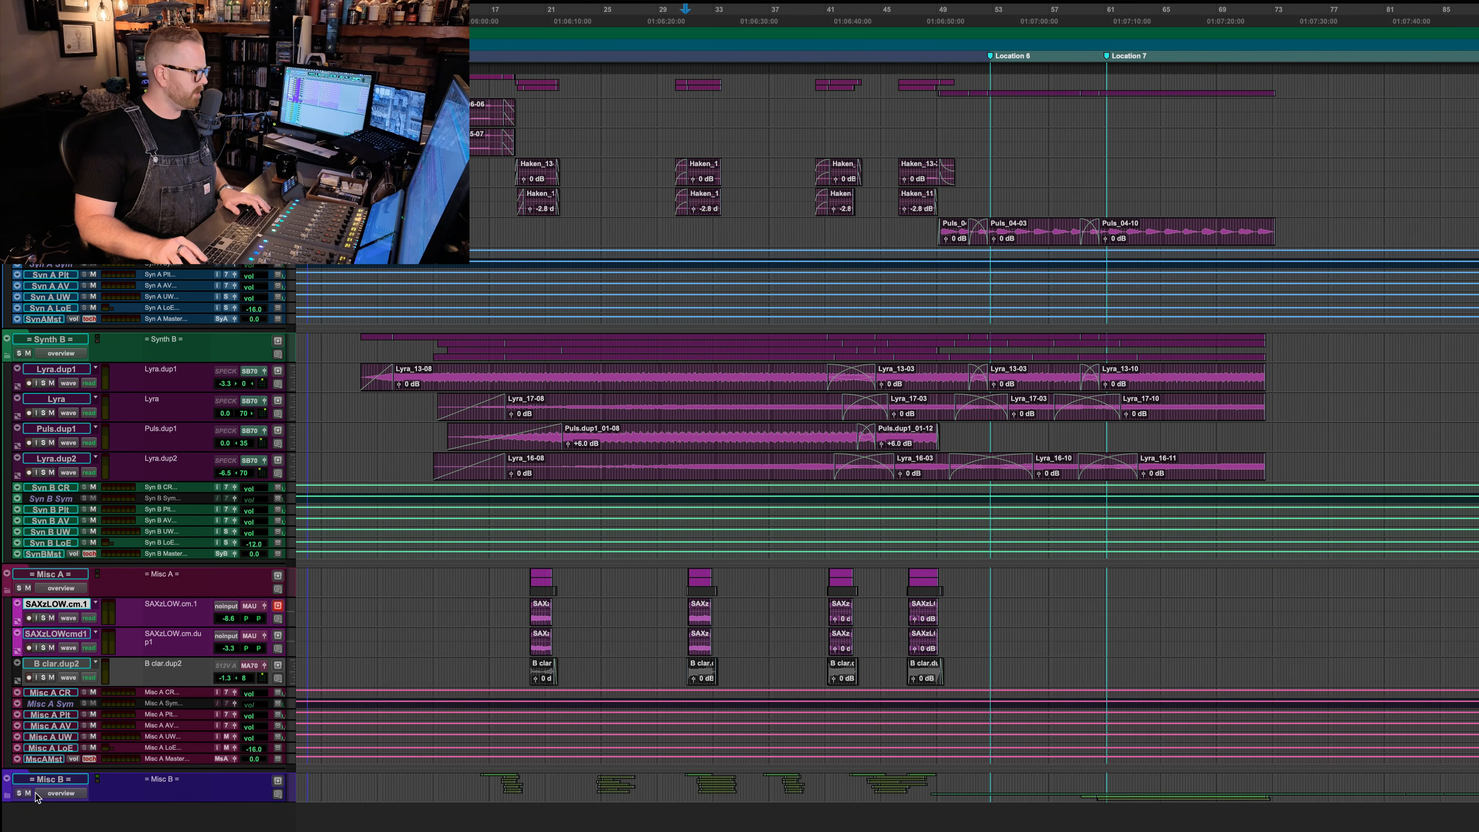
{"action": "left_click", "coordinate": [8, 801]}
{"action": "scroll", "coordinate": [622, 673], "scroll_direction": "down", "scroll_amount": 5}
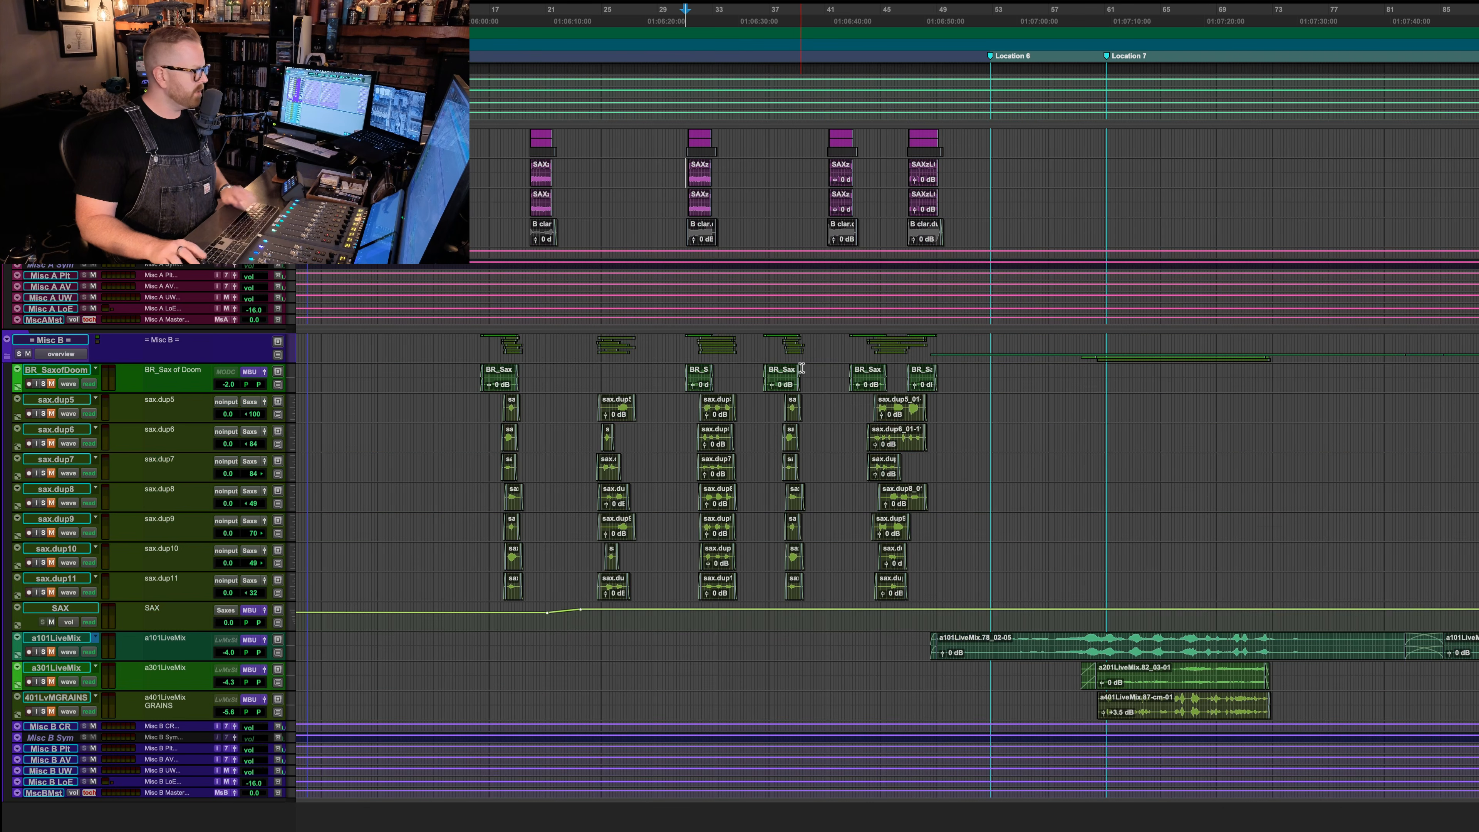
- Solo the BR_Sax of Doom track, view its mixer channel, and play it from the start of its second clip
{"action": "left_click", "coordinate": [463, 378]}
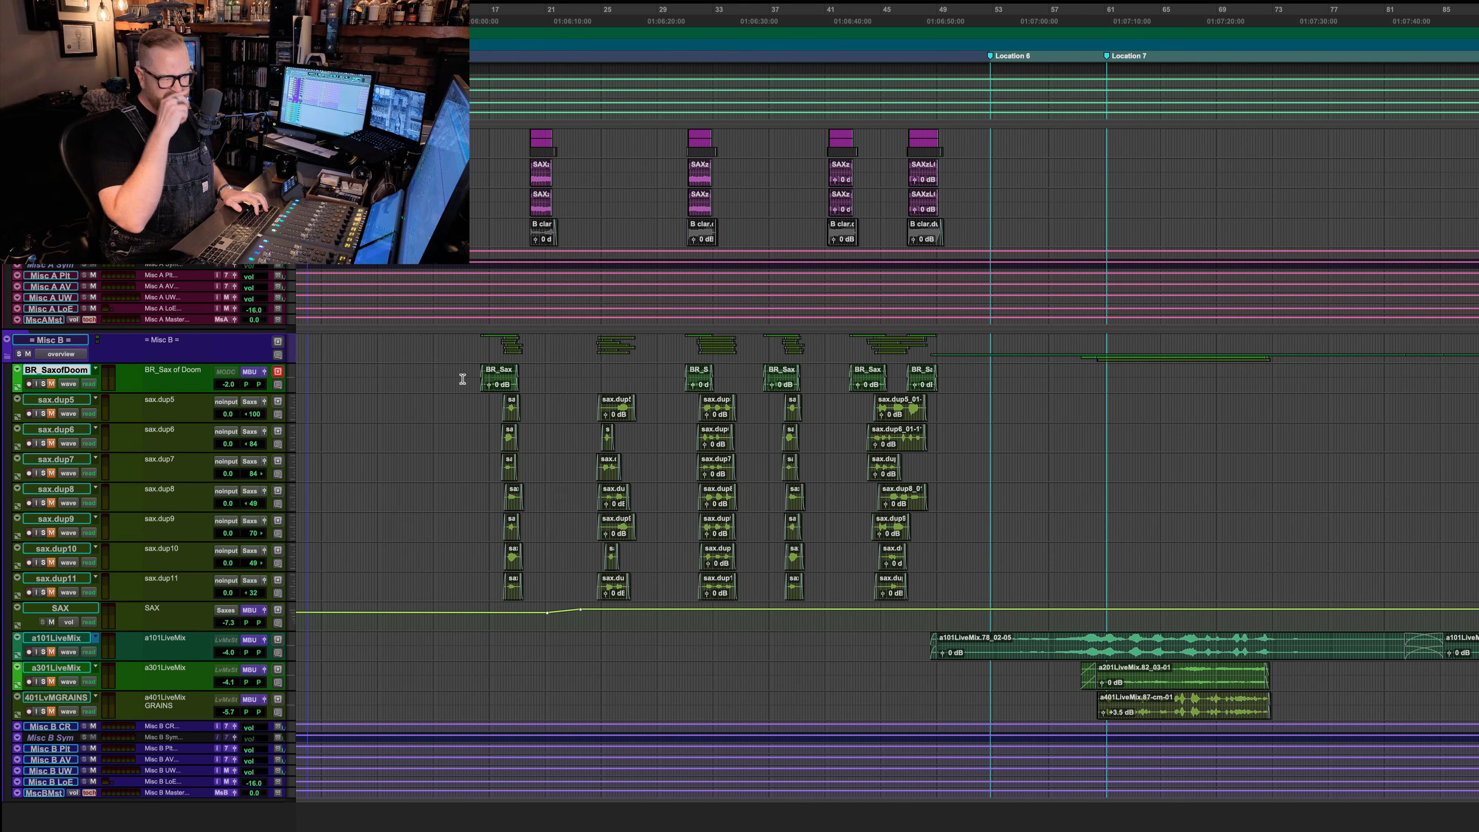
{"action": "key", "text": "shift+s"}
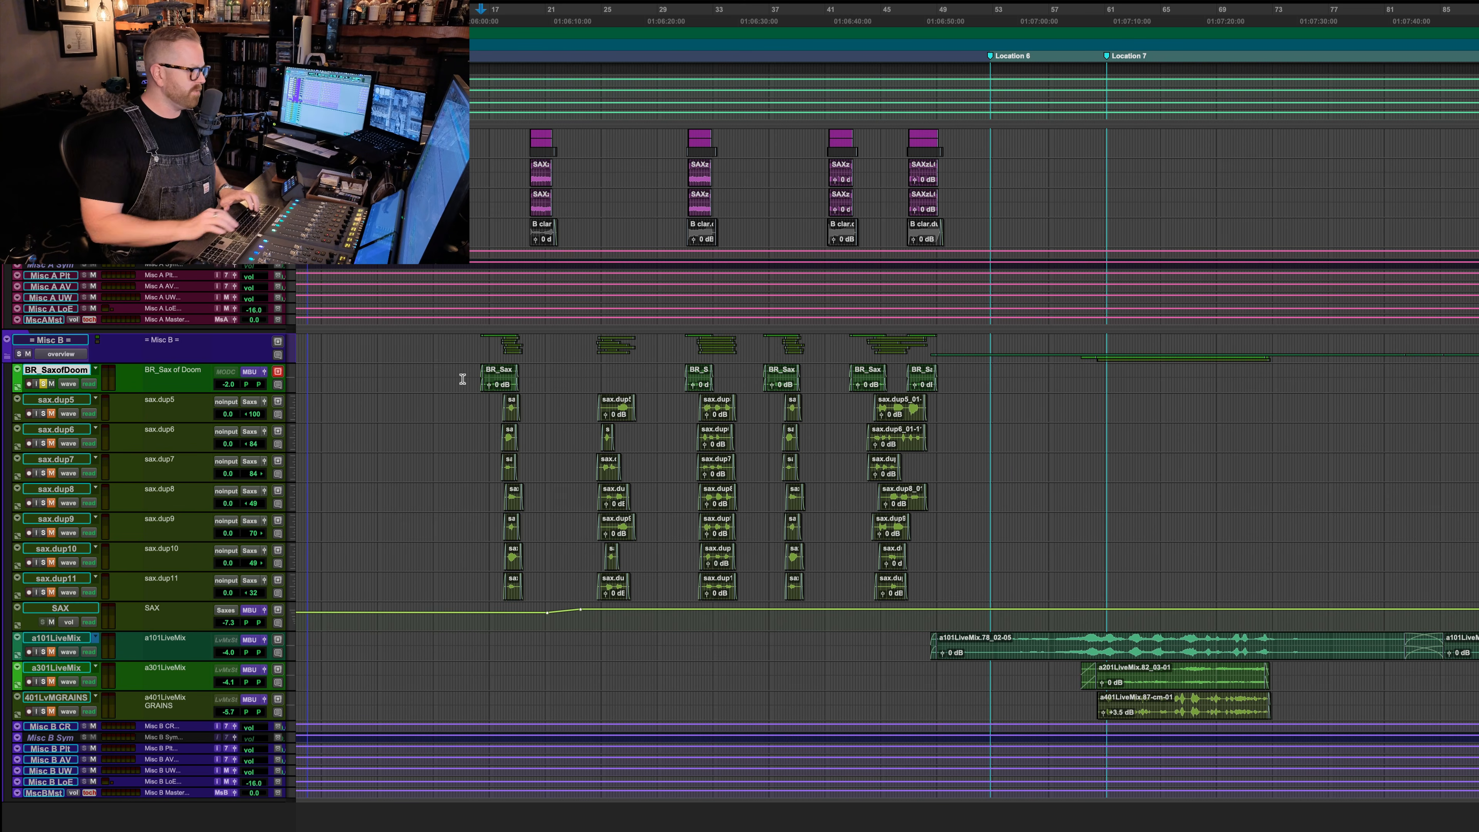
{"action": "key", "text": "super+equal"}
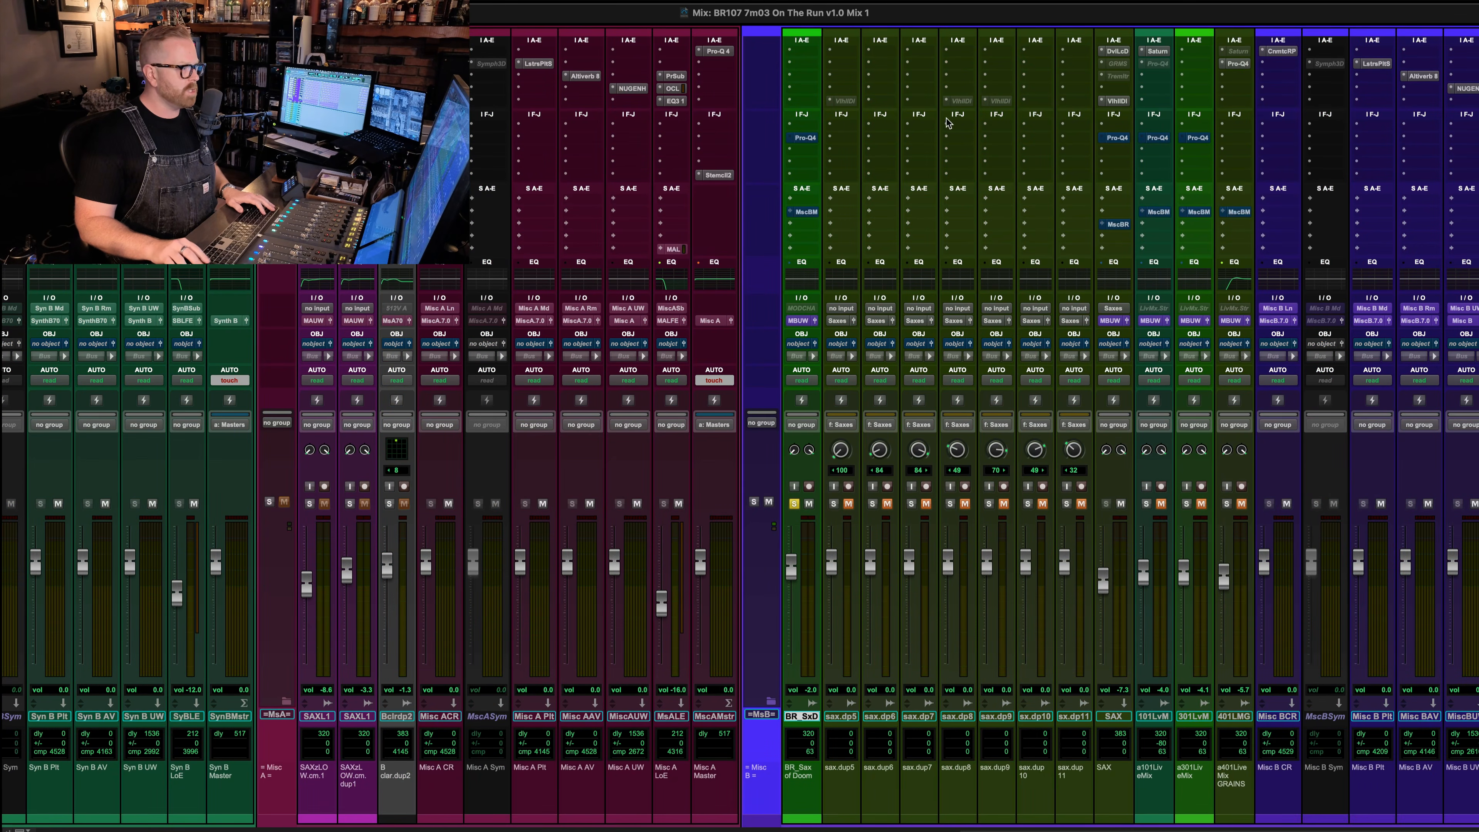
{"action": "key", "text": "super+equal"}
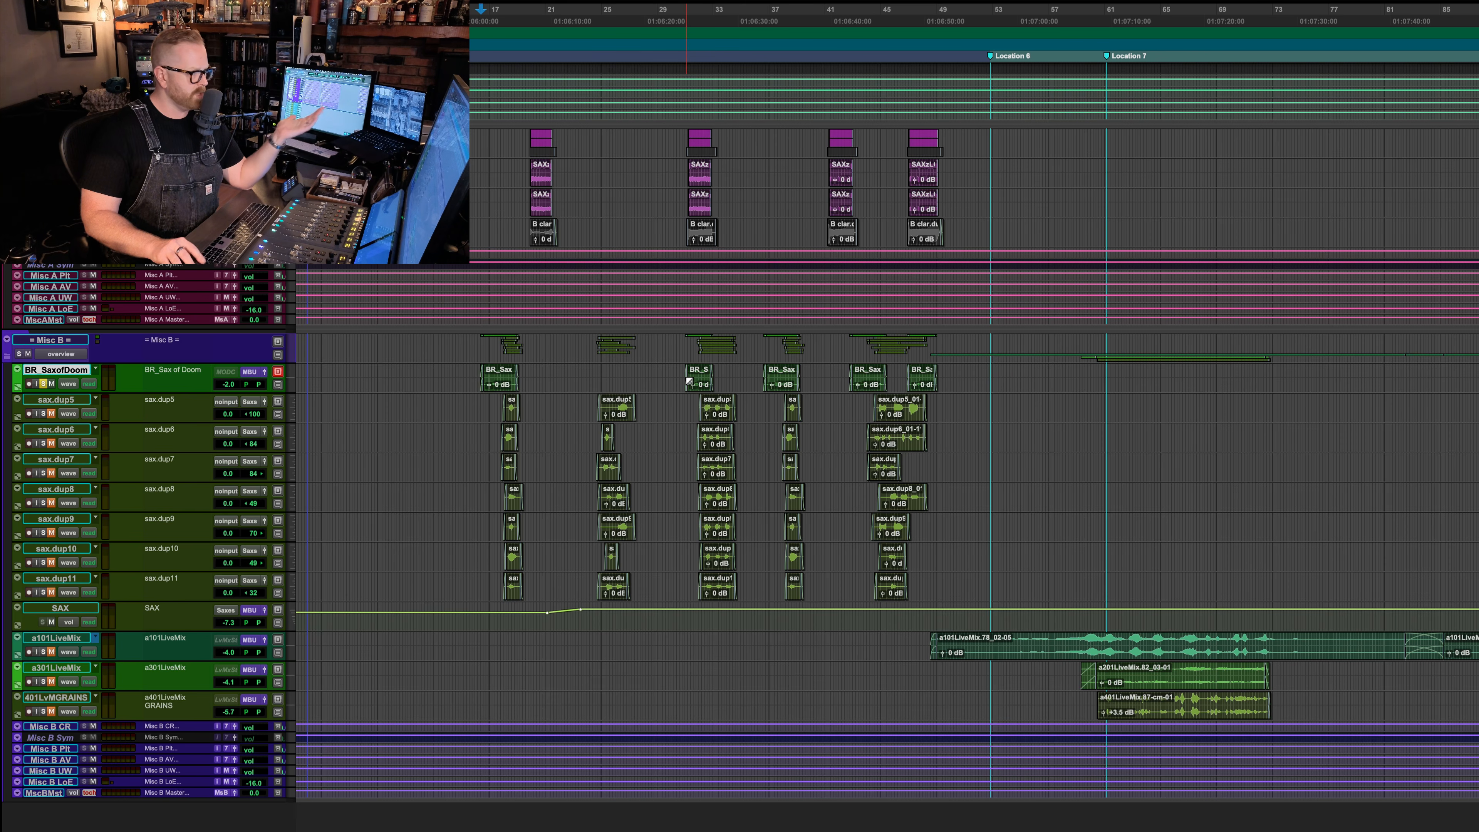
{"action": "key", "text": "space"}
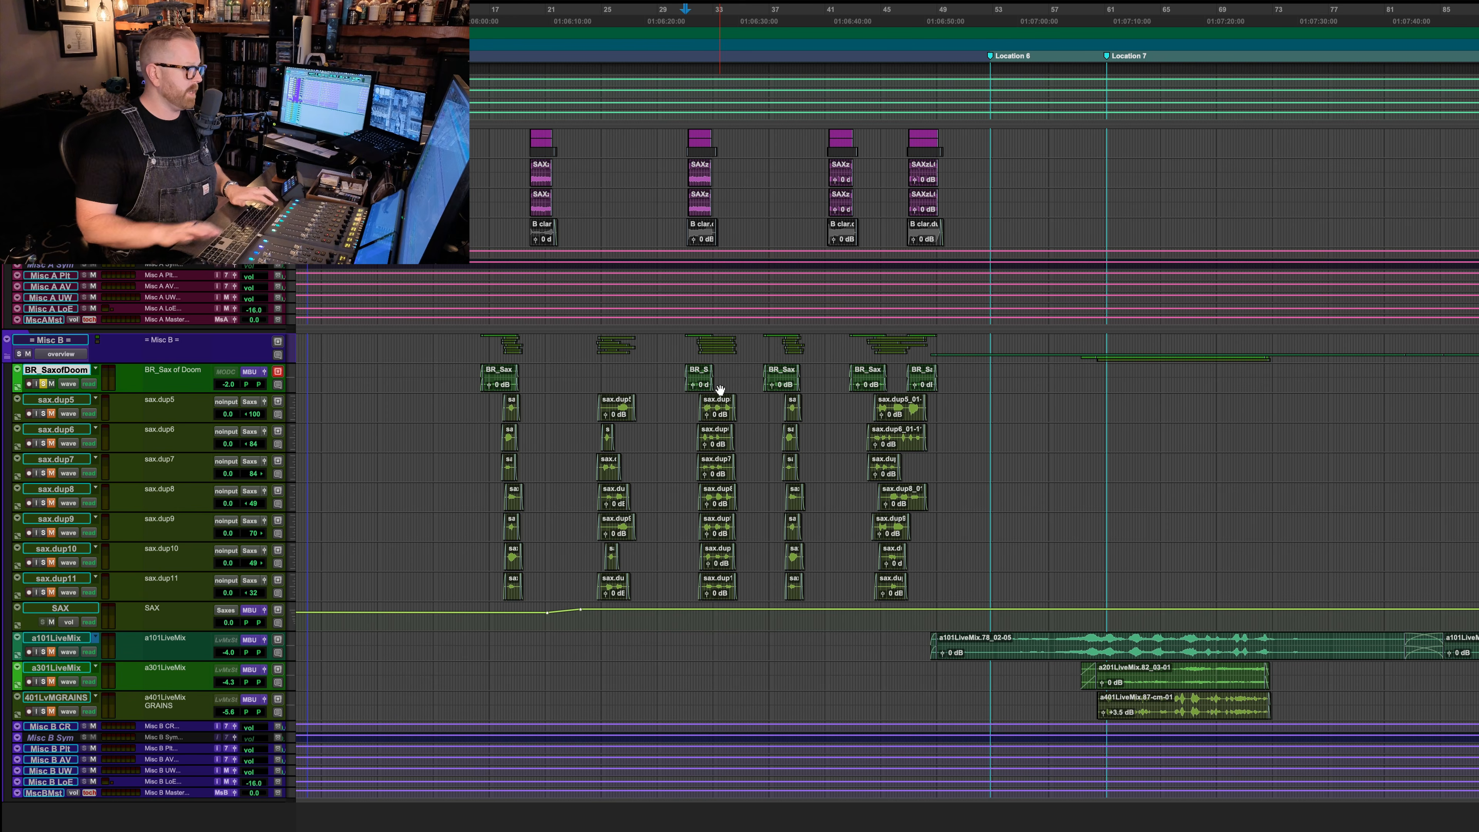
{"action": "key", "text": "space"}
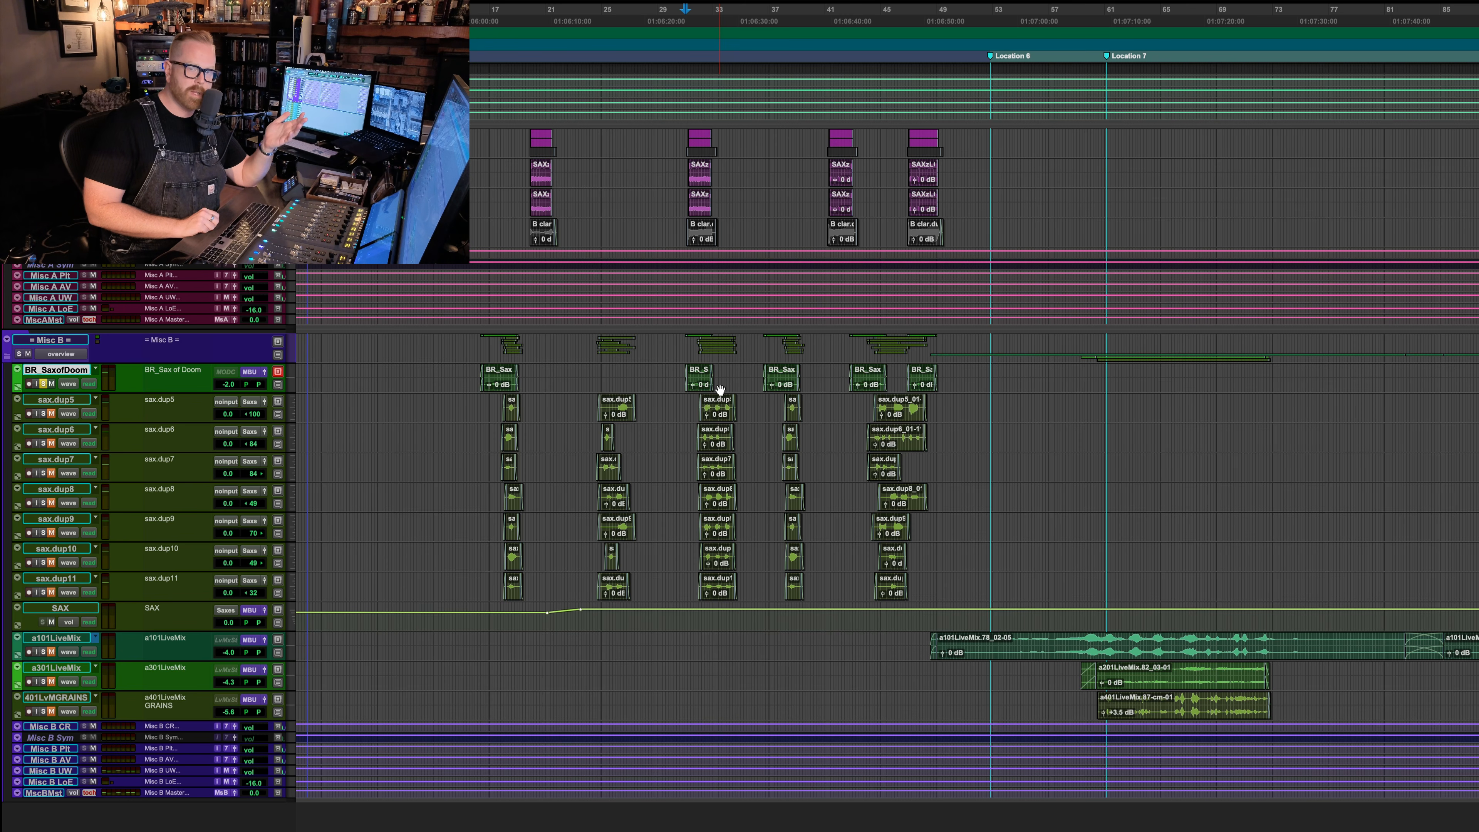
{"action": "scroll", "coordinate": [709, 475], "scroll_direction": "up", "scroll_amount": 15}
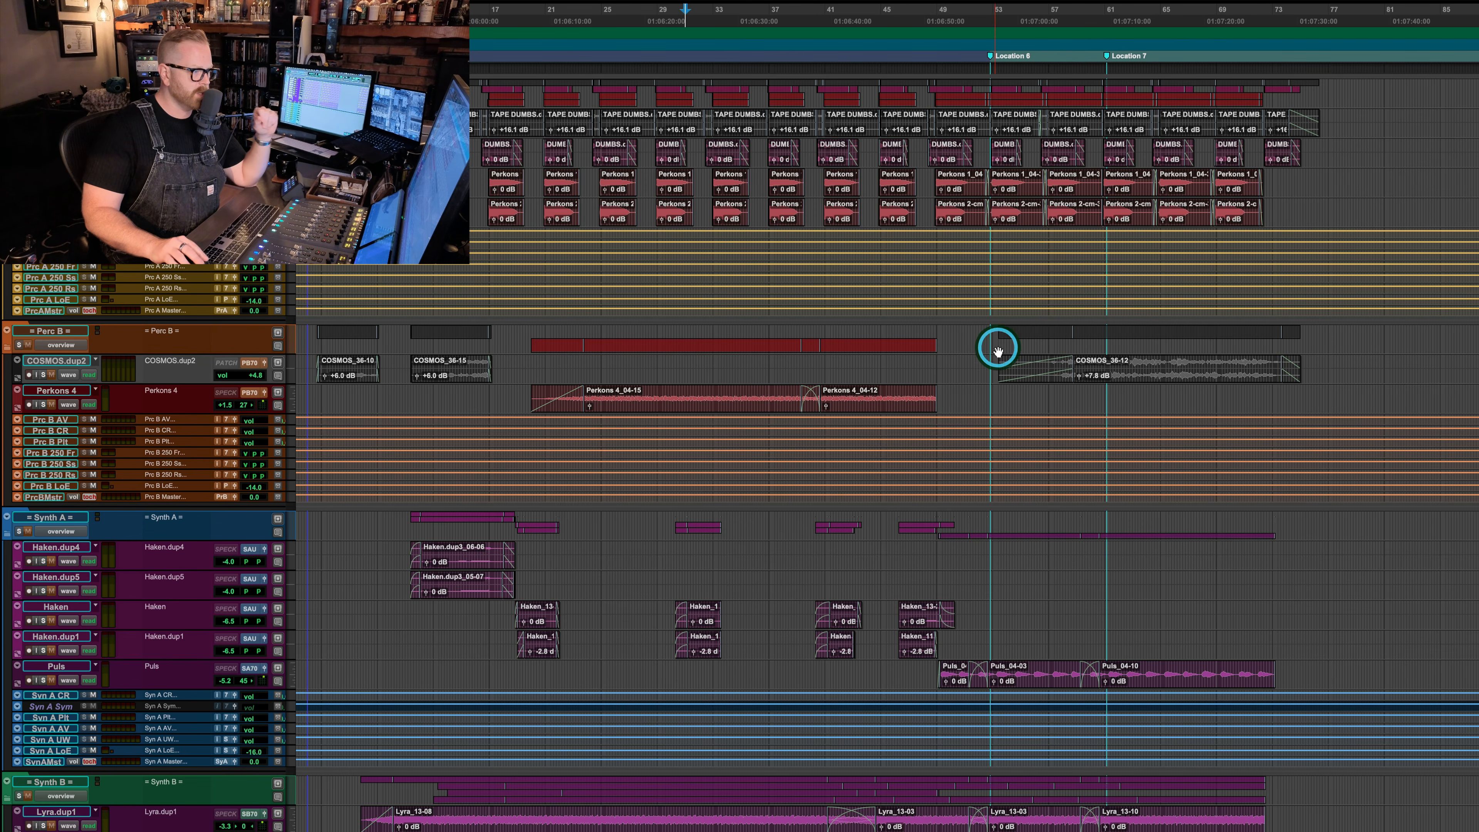
{"action": "scroll", "coordinate": [1019, 341], "scroll_direction": "down", "scroll_amount": 3}
{"action": "scroll", "coordinate": [1106, 466], "scroll_direction": "down", "scroll_amount": 20}
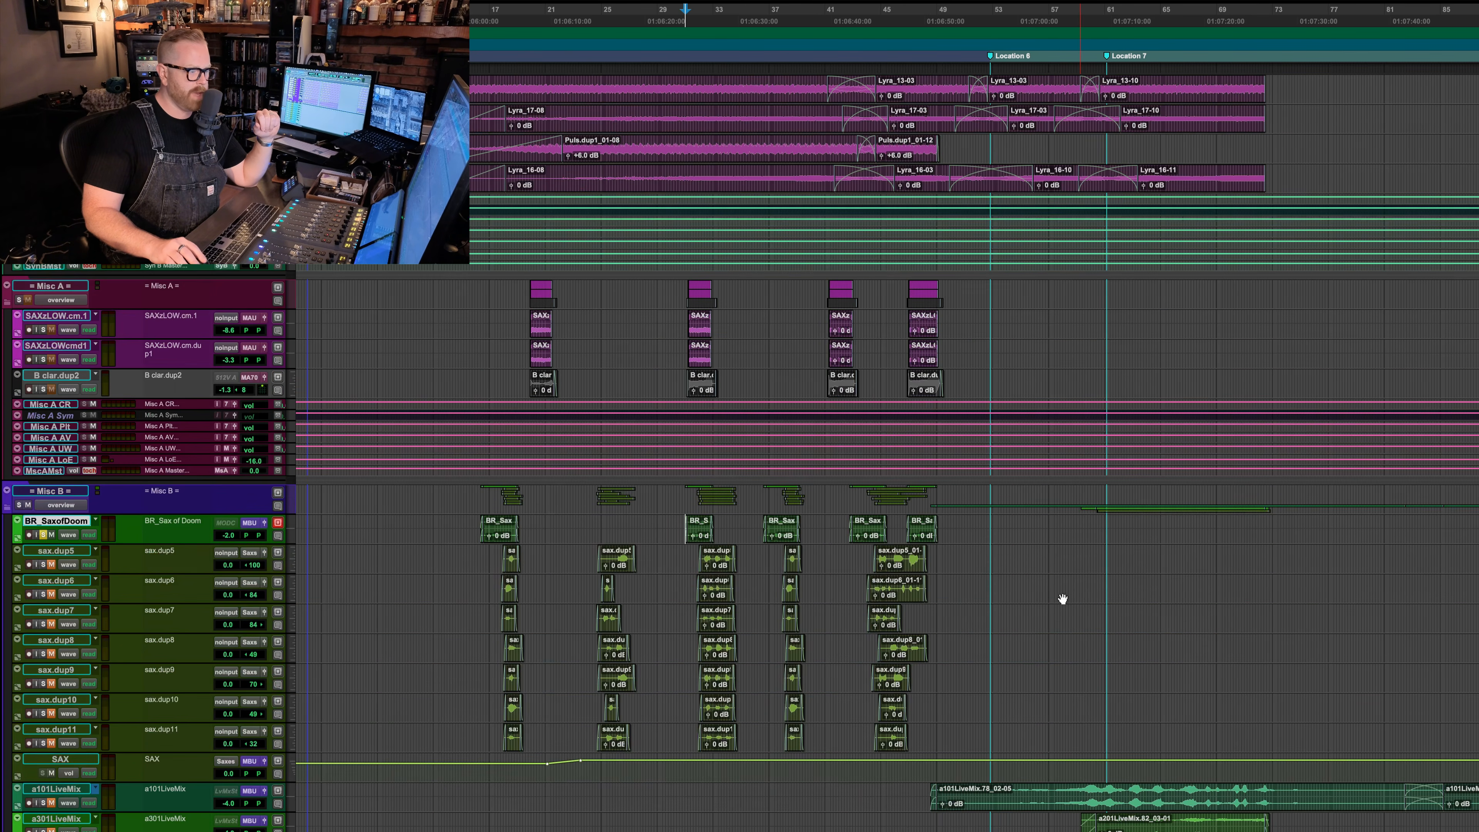
{"action": "scroll", "coordinate": [816, 402], "scroll_direction": "up", "scroll_amount": 20}
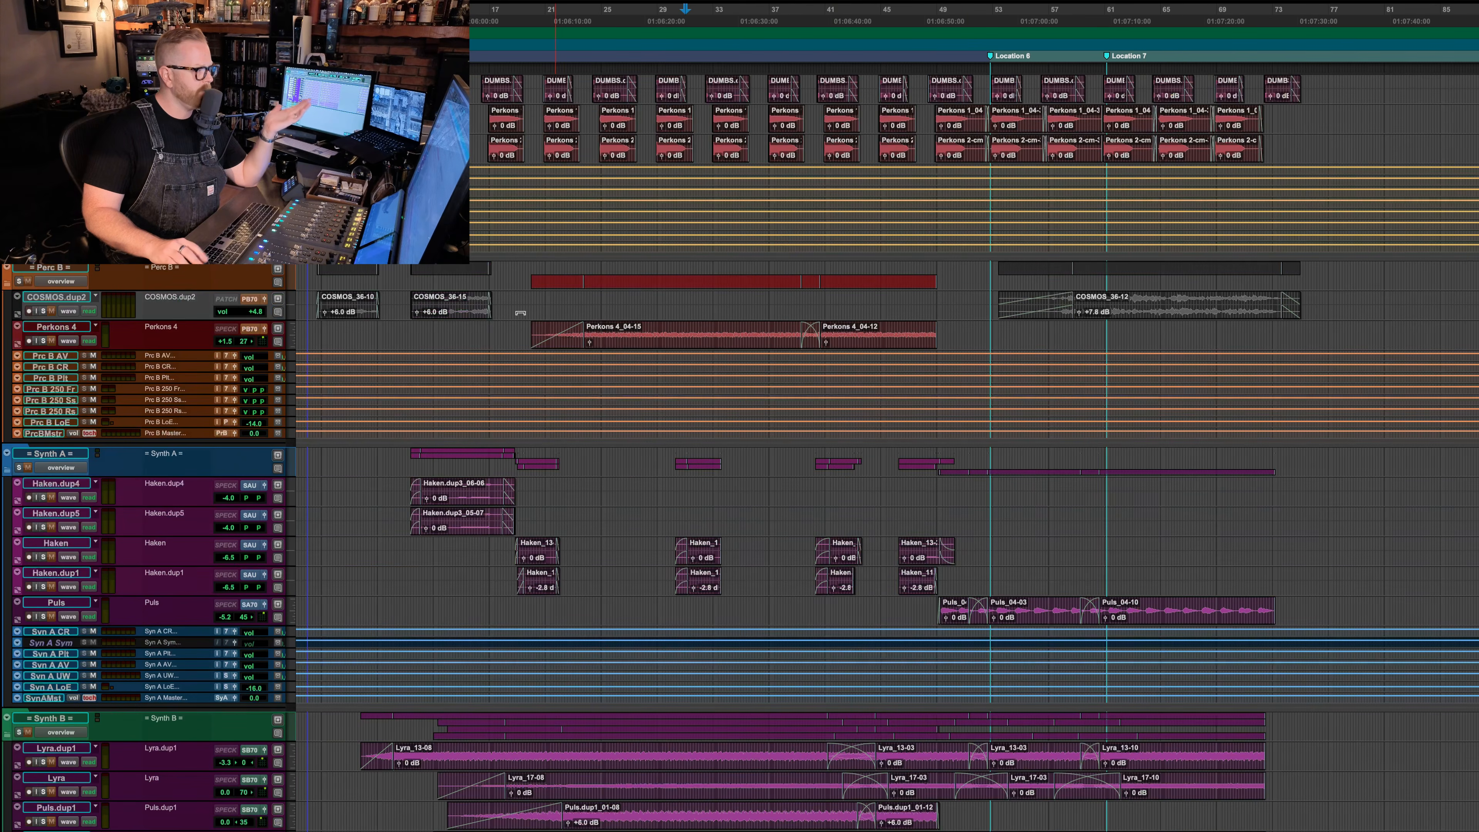
- Take the Pro-Q 4 on BR_Sax of Doom out of bypass, view its EQ curve during playback, and close the plug-in
{"action": "scroll", "coordinate": [698, 291], "scroll_direction": "down", "scroll_amount": 20}
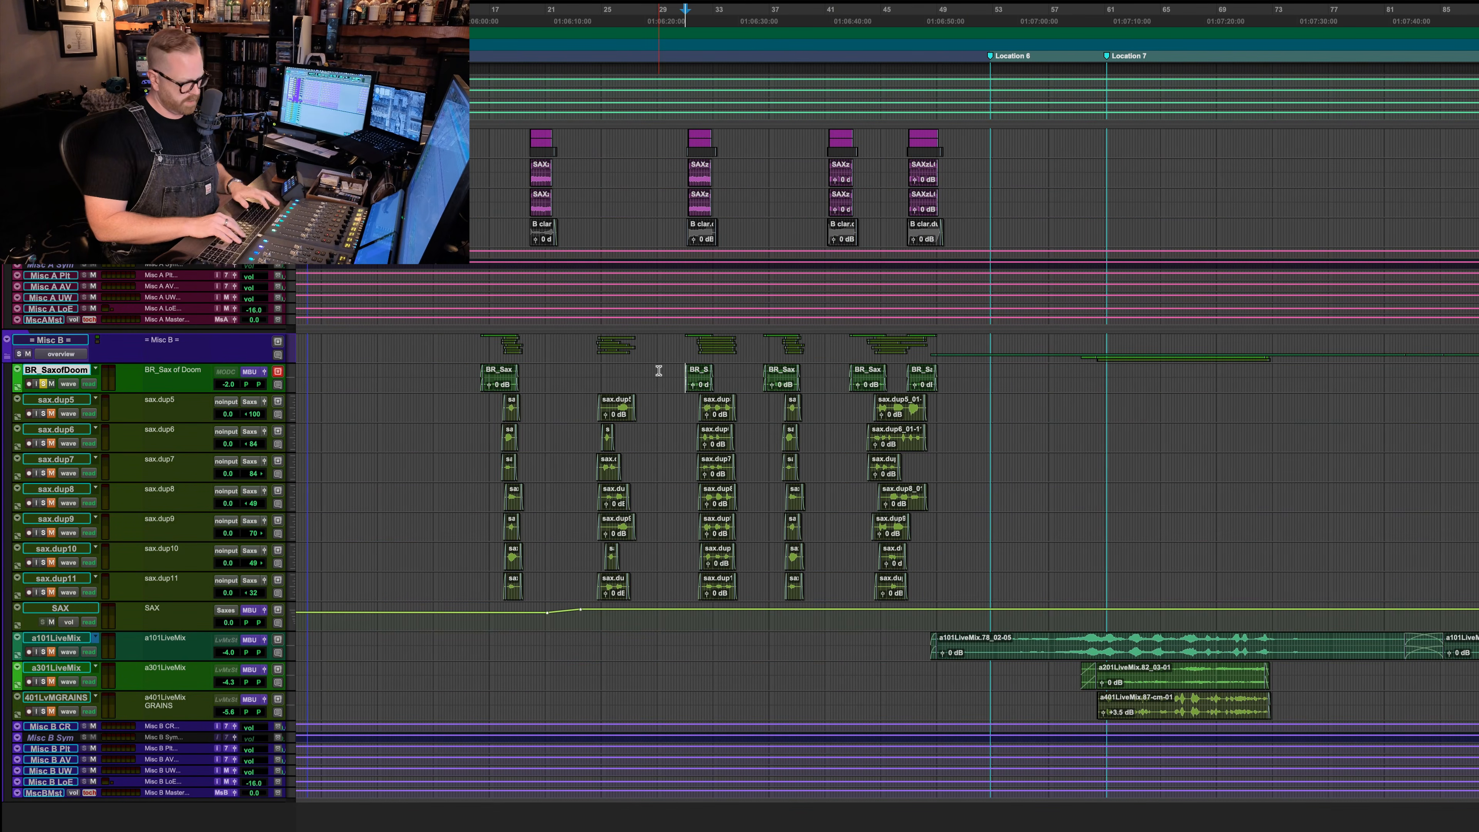
{"action": "key", "text": "super+equal"}
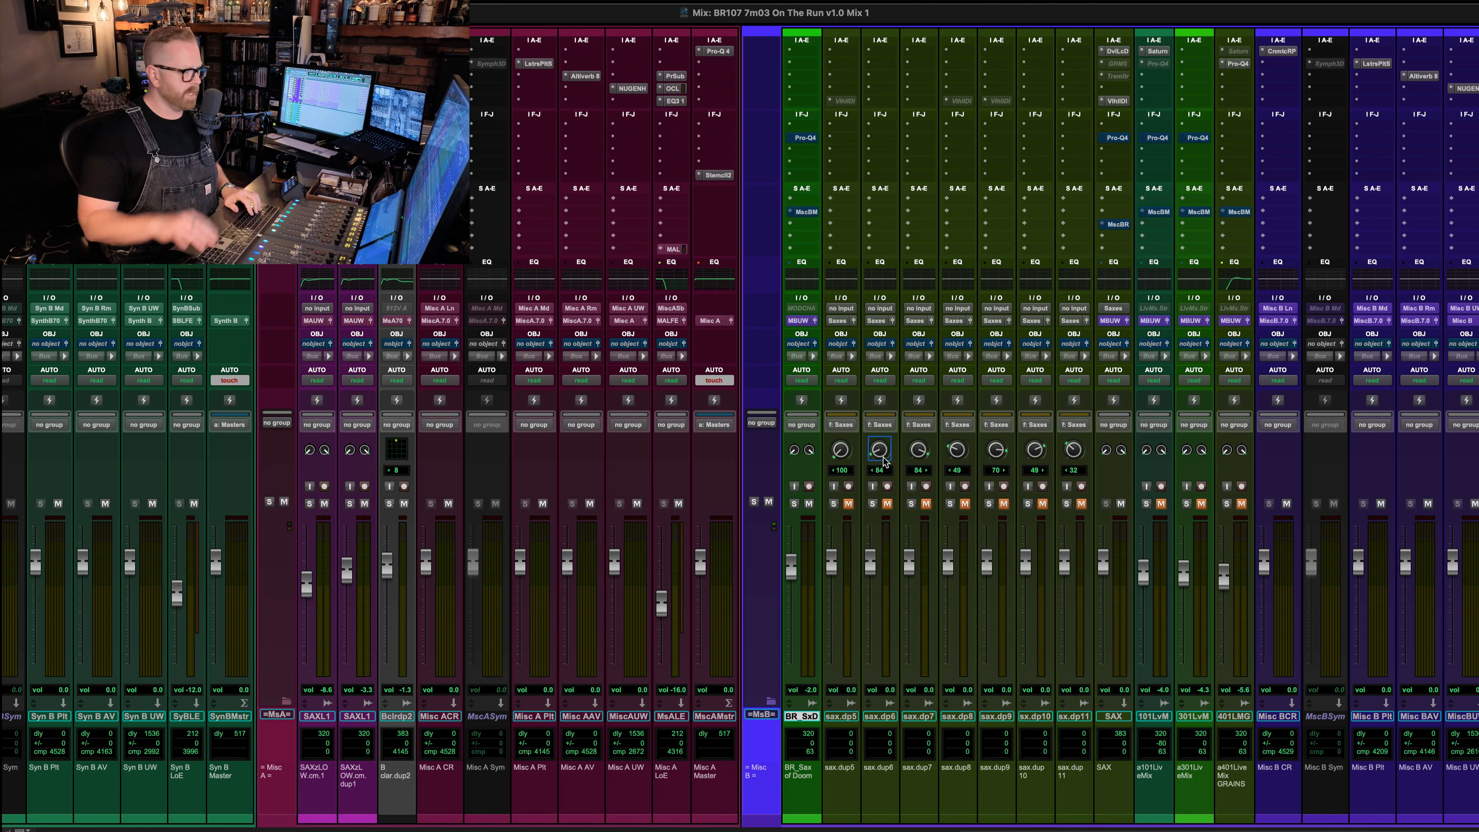
{"action": "left_click", "coordinate": [805, 138], "text": "super"}
{"action": "left_click", "coordinate": [806, 140]}
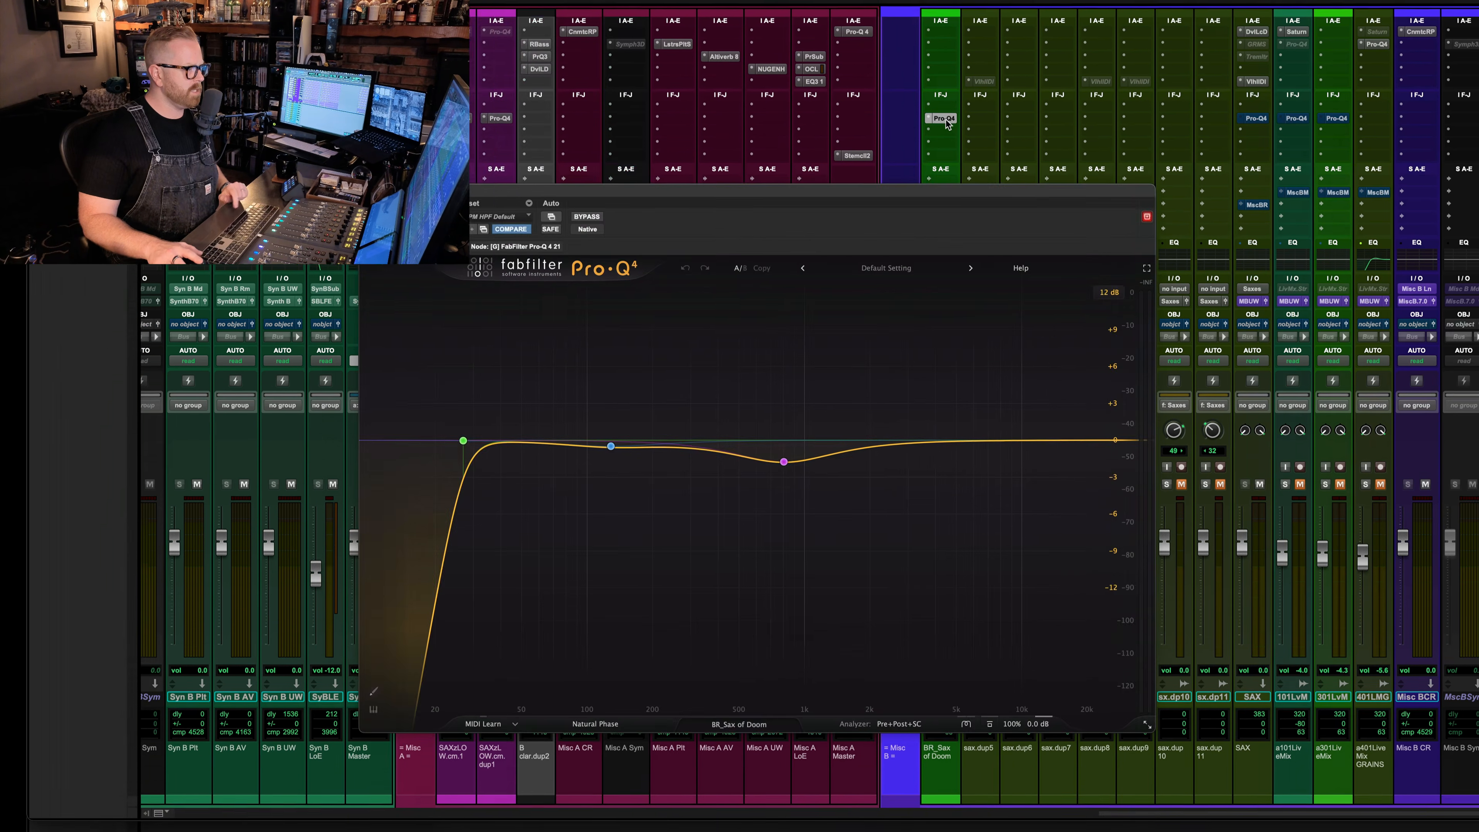
{"action": "mouse_move", "coordinate": [994, 434]}
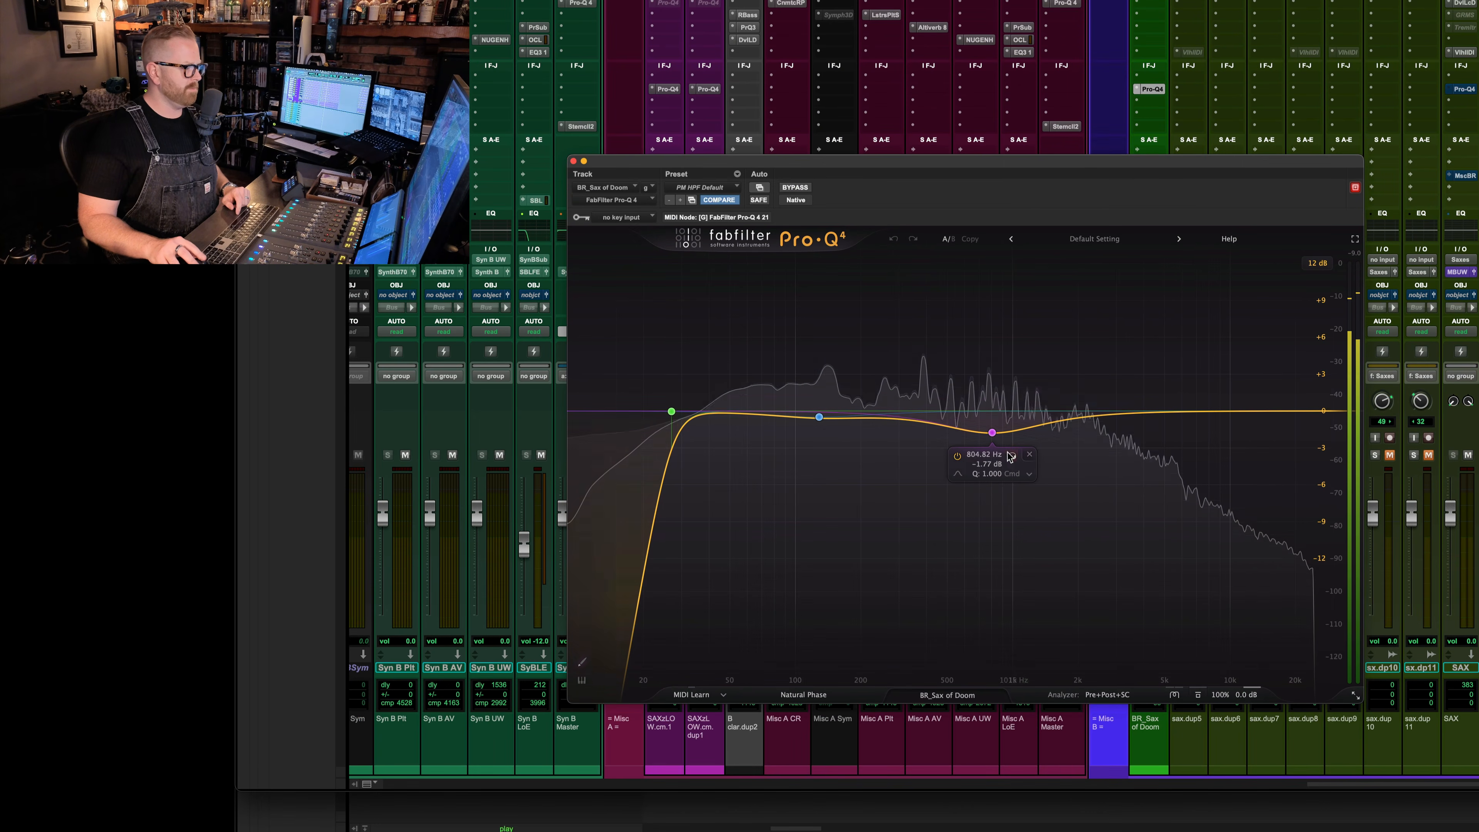
{"action": "key", "text": "space"}
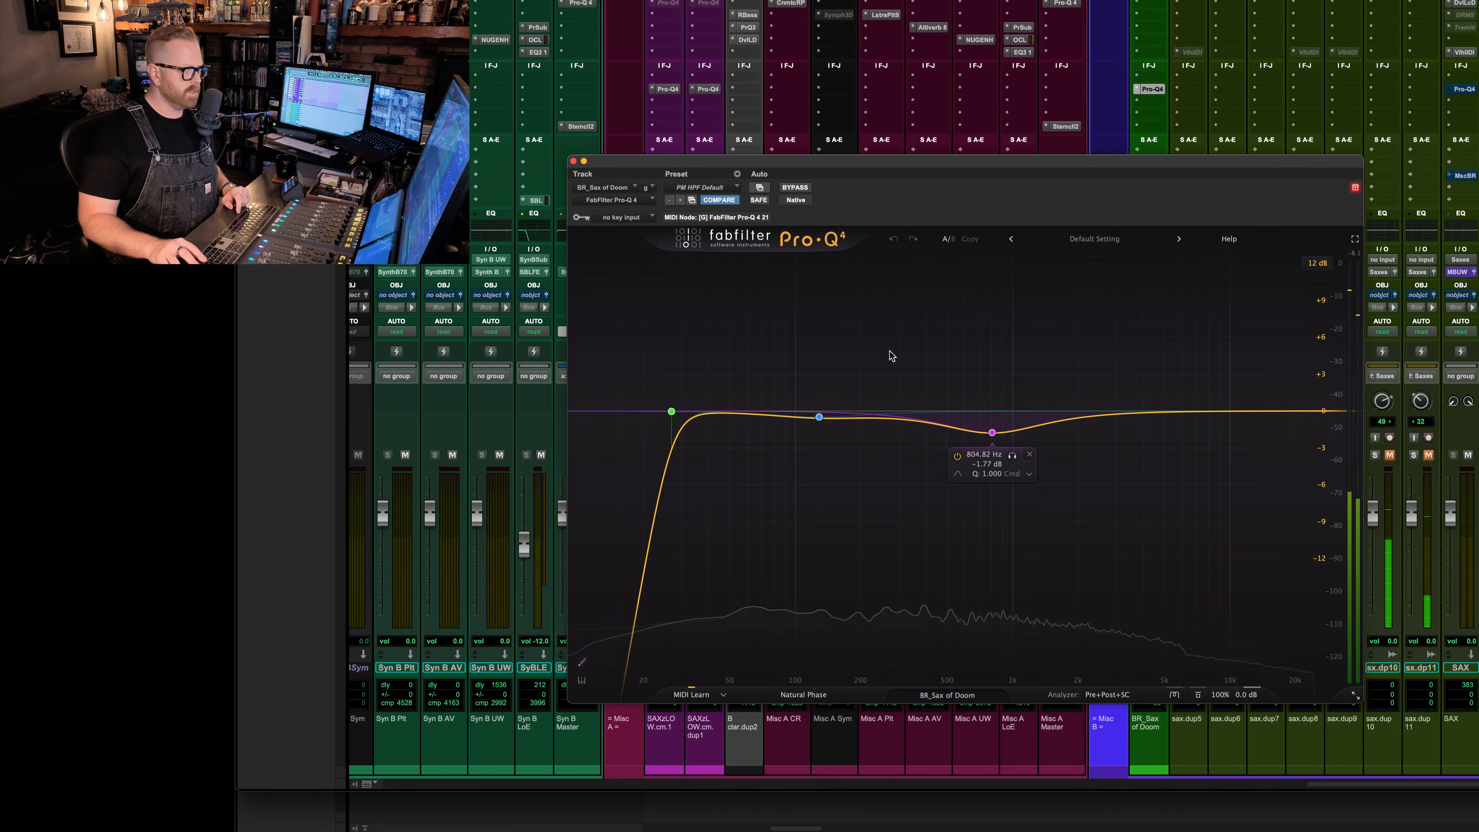
{"action": "left_click", "coordinate": [573, 162]}
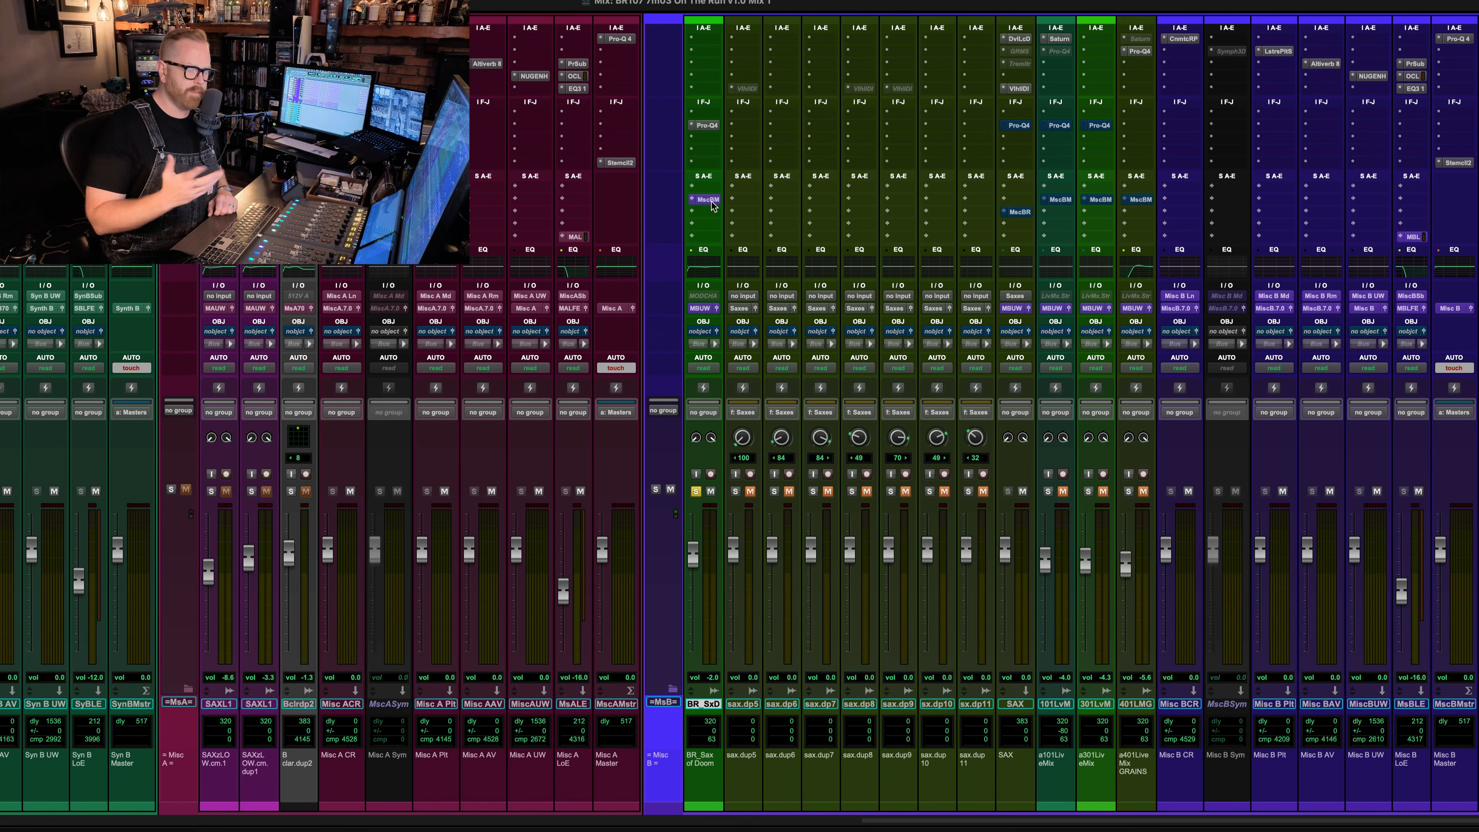
- Play the soloed BR_Sax of Doom track with its MscBM send active, and stop playback in the edit view
{"action": "key", "text": "space"}
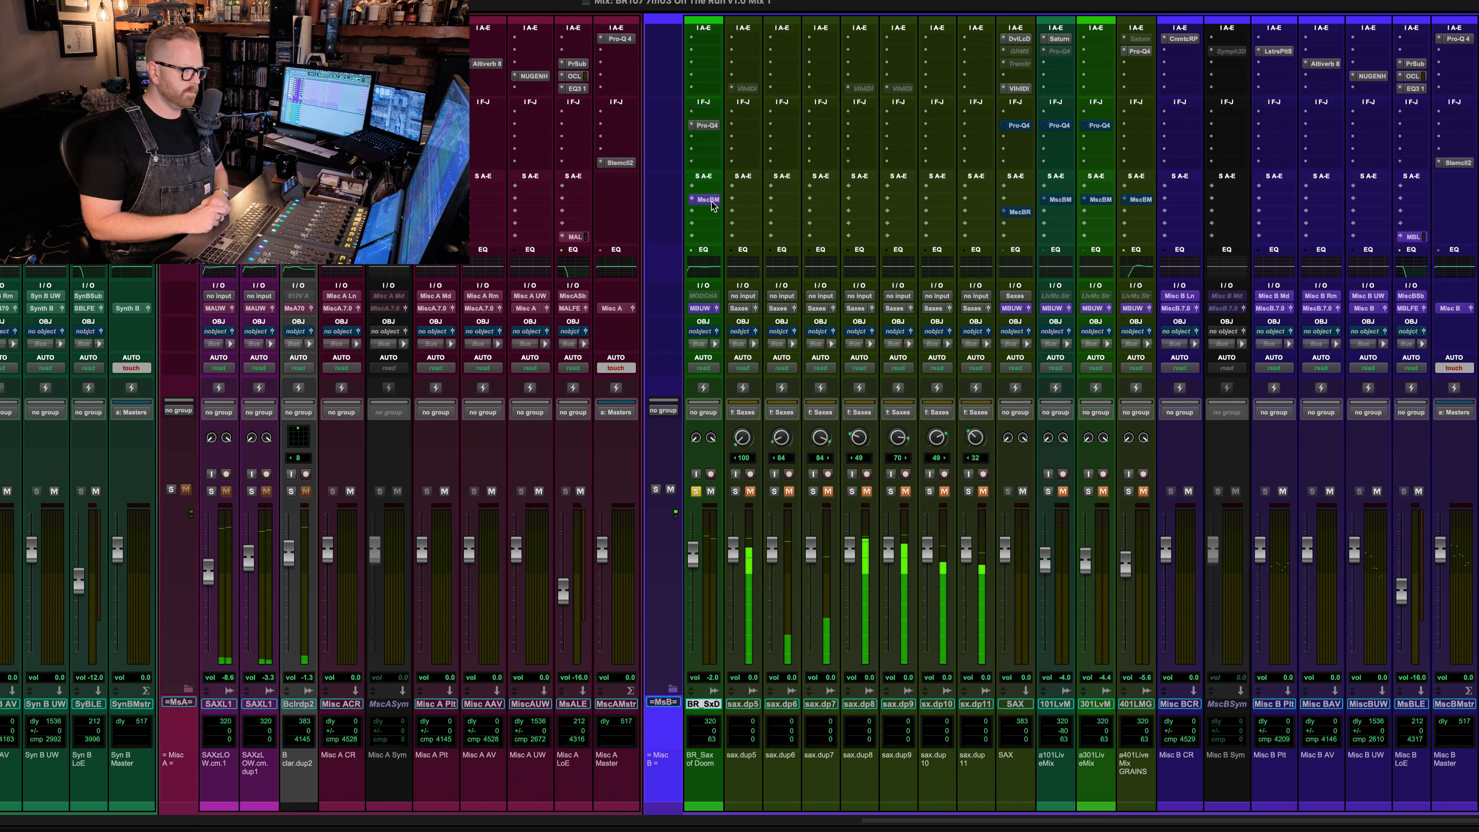
{"action": "key", "text": "super+equal"}
{"action": "key", "text": "space"}
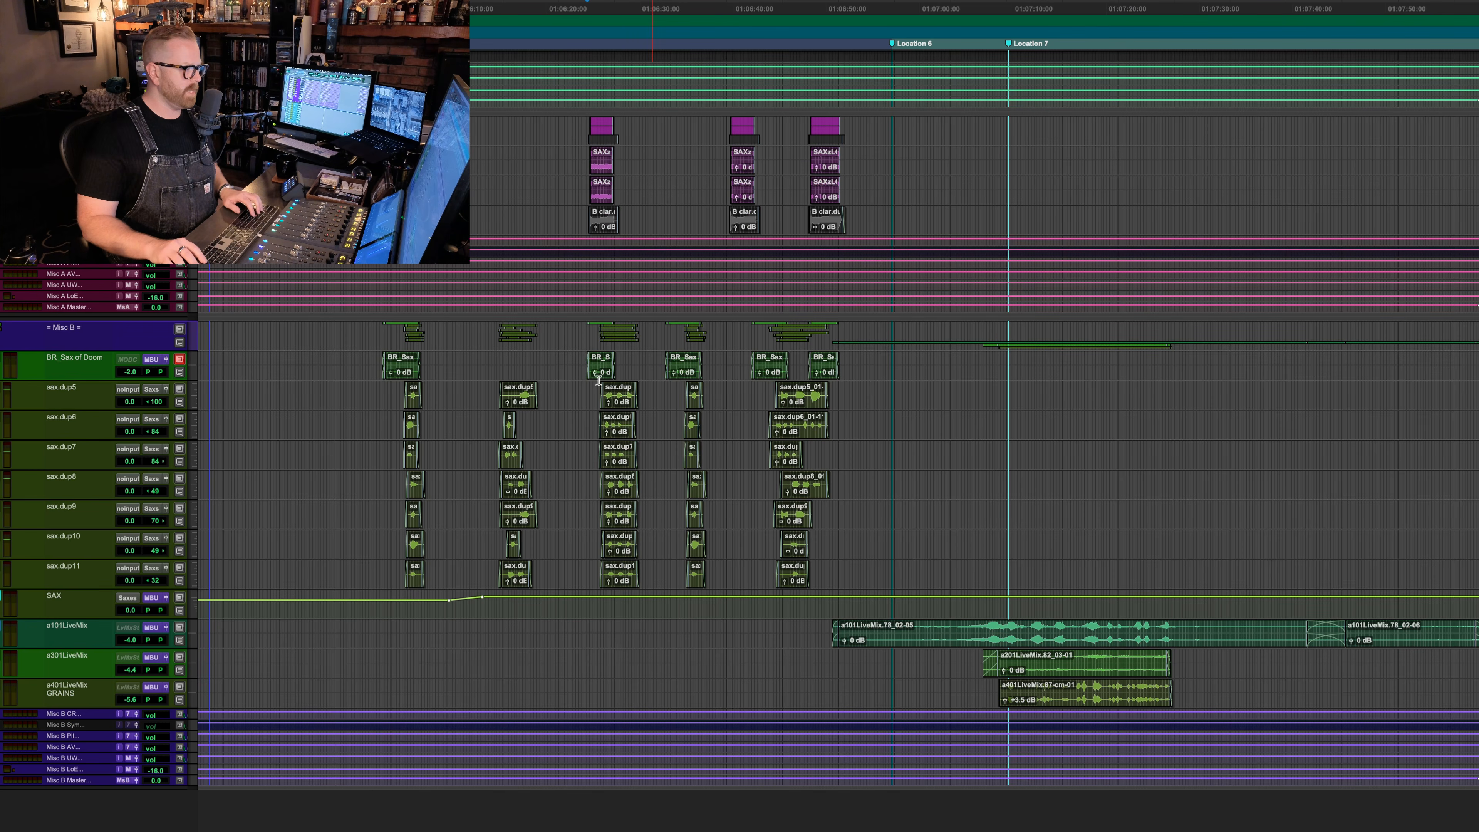
- Solo the sax.dup5 to sax.dup11 tracks and play them from the start of the clips beneath the third group
{"action": "left_click", "coordinate": [589, 391]}
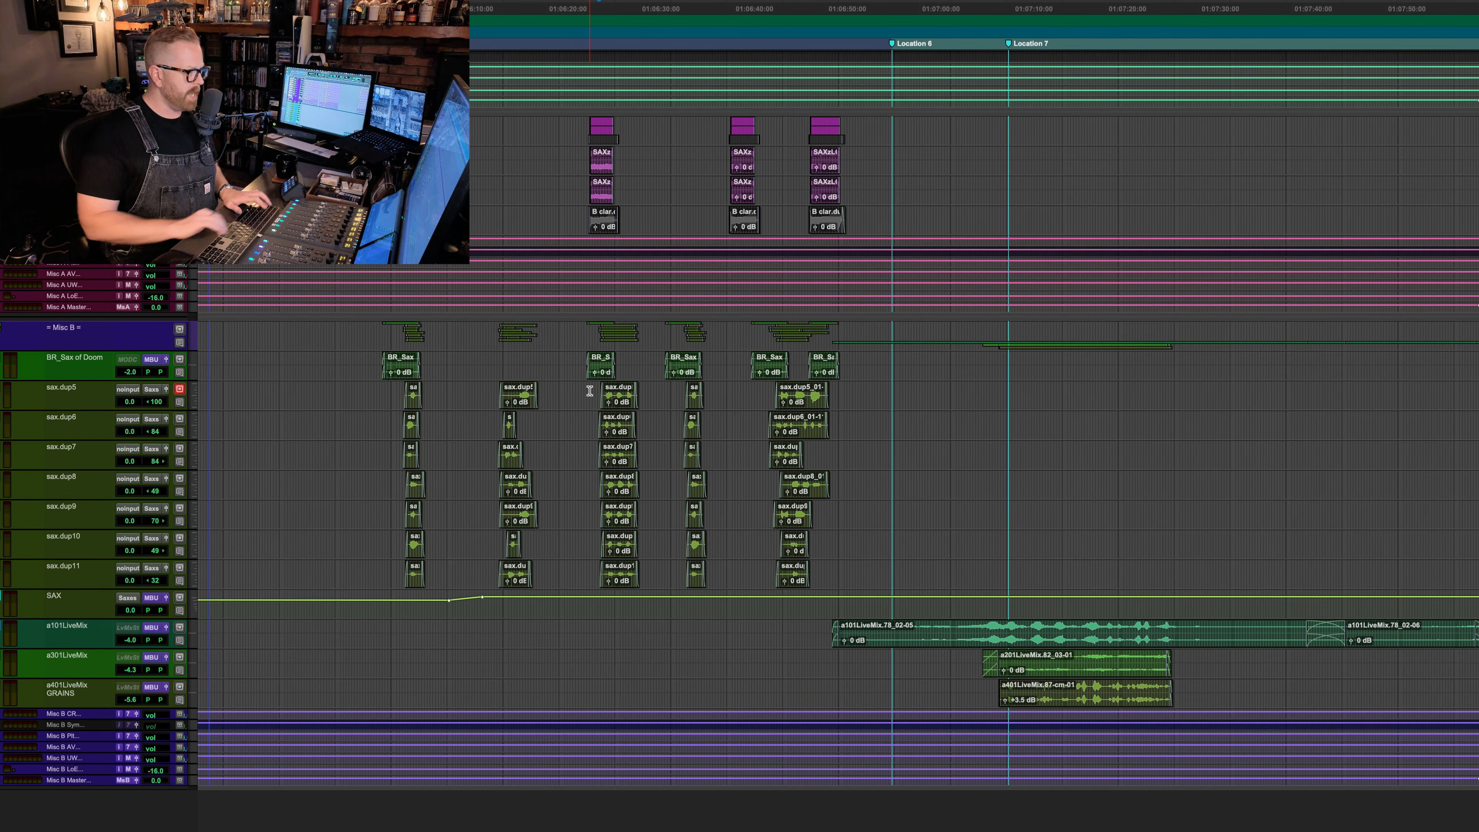
{"action": "key", "text": "Tab"}
{"action": "key", "text": "space"}
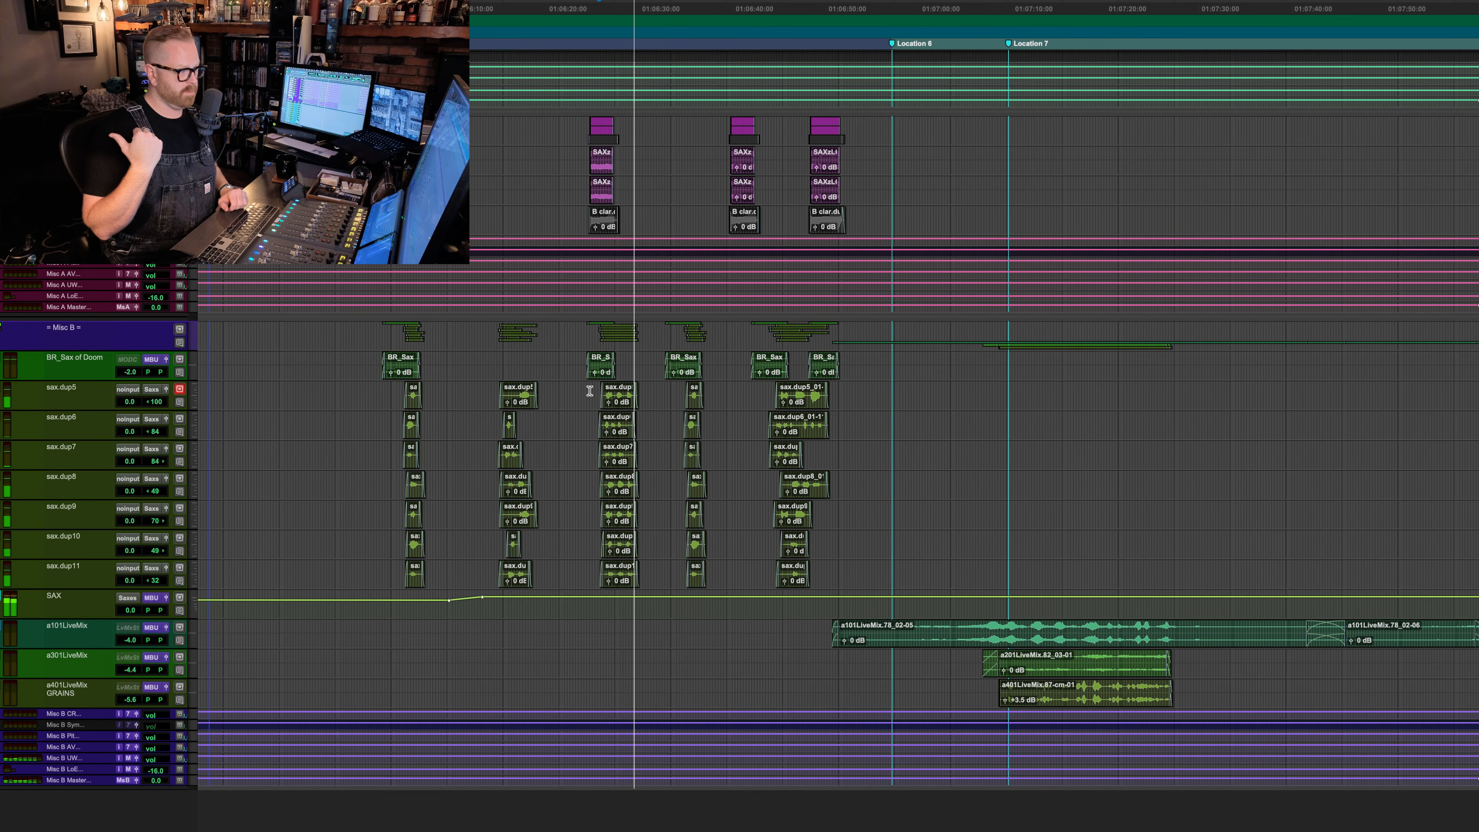
- Bypass the ValhallaDelay and Devil-Loc inserts on the SAX track while the soloed saxes play
{"action": "key", "text": "super+equal"}
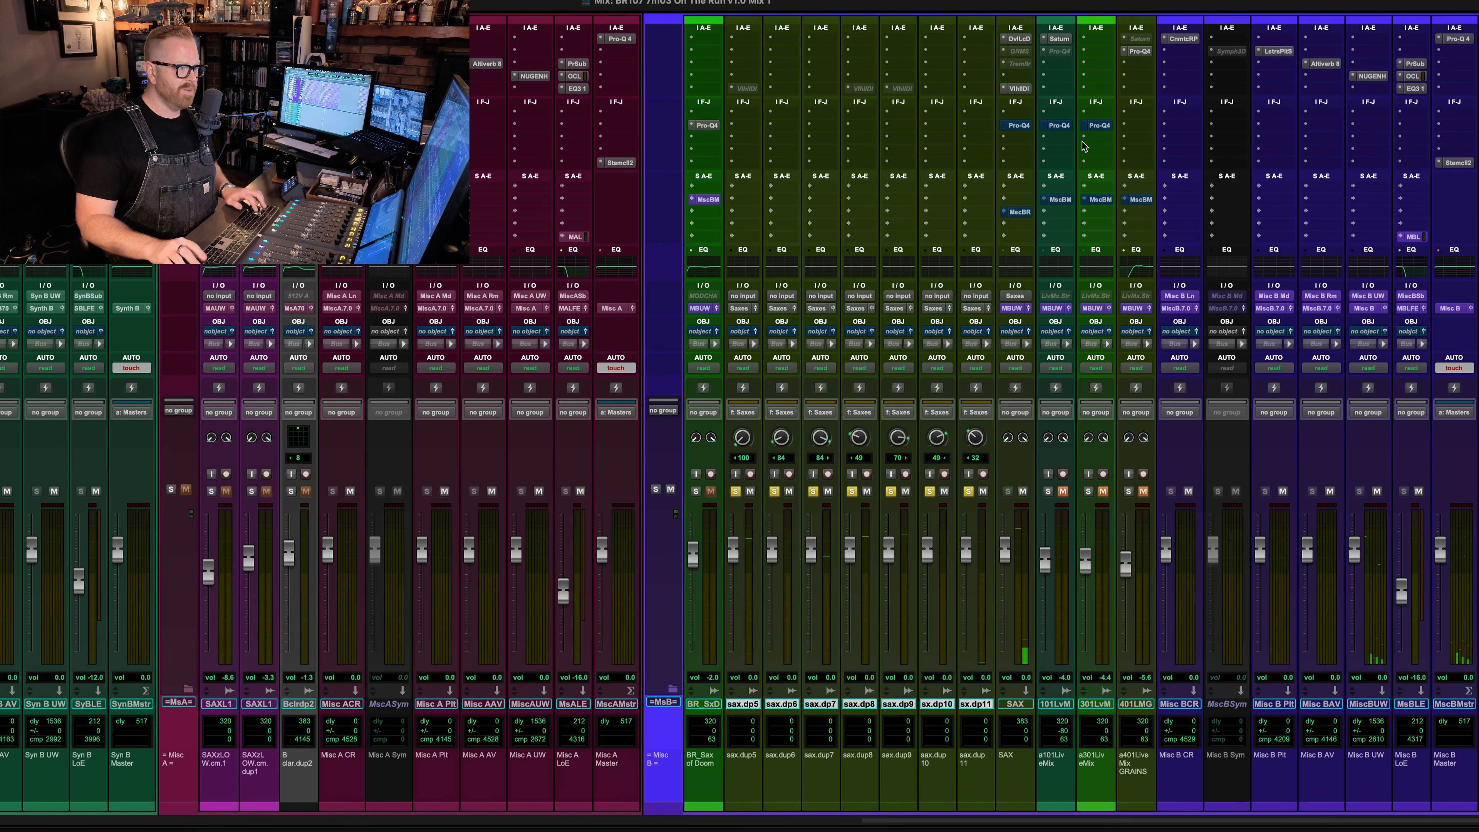
{"action": "left_click", "coordinate": [1020, 88], "text": "super"}
{"action": "left_click", "coordinate": [1019, 40], "text": "super"}
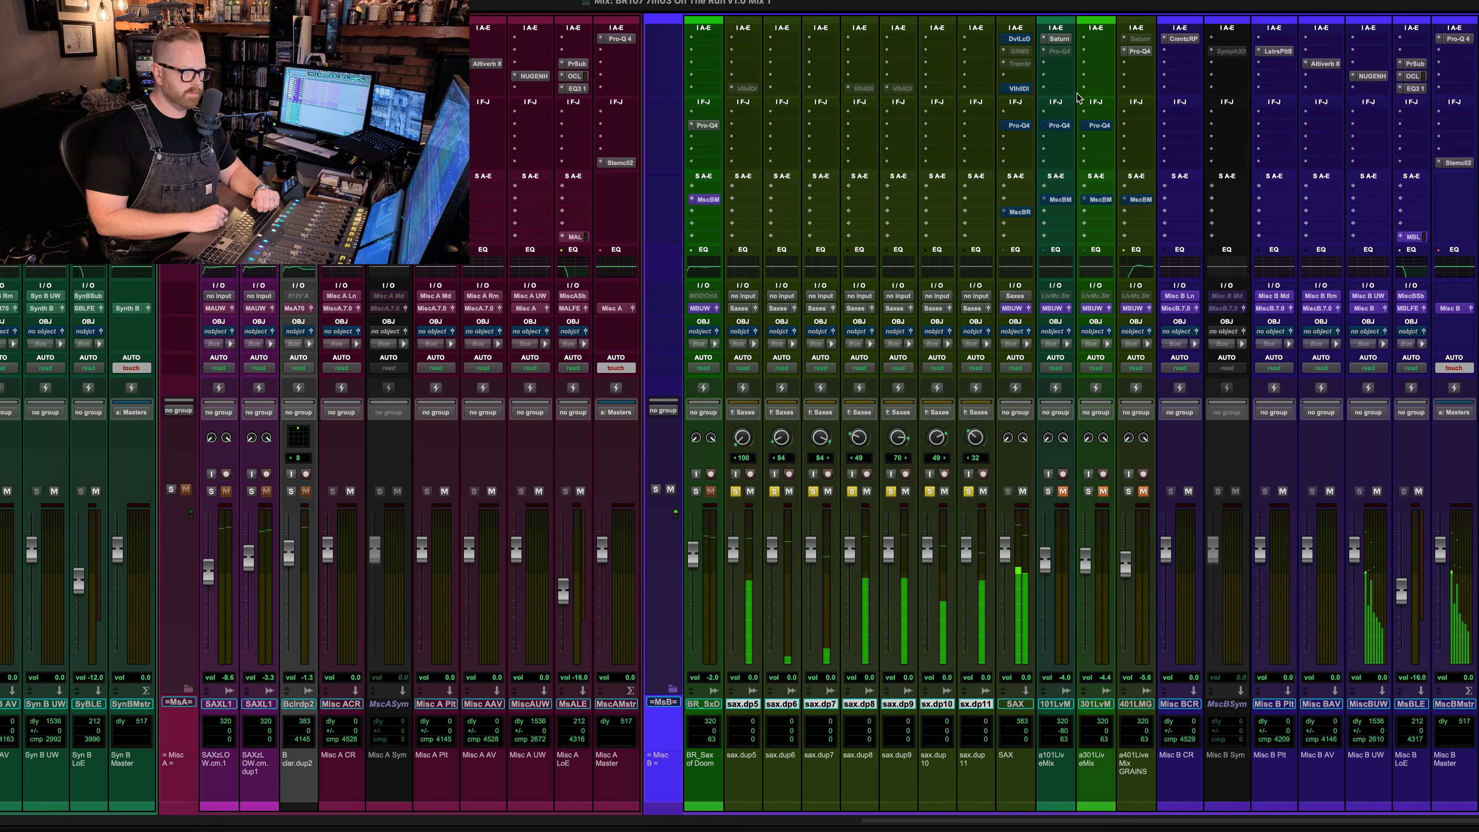
- Play the soloed saxes from the start of their second clip group and inspect how those clips are layered
{"action": "key", "text": "super+equal"}
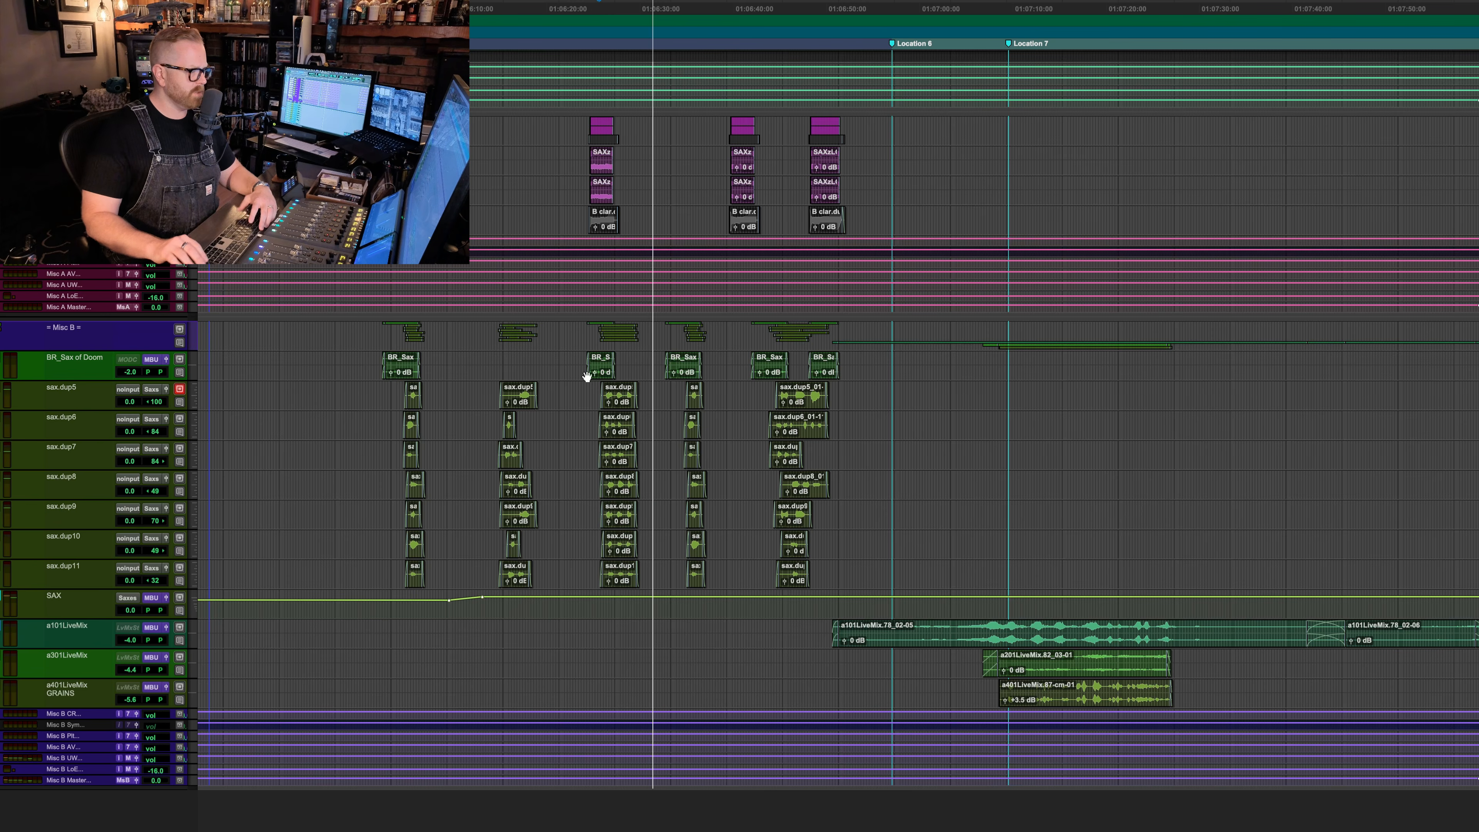
{"action": "key", "text": "space"}
{"action": "left_click", "coordinate": [498, 478]}
{"action": "key", "text": "space"}
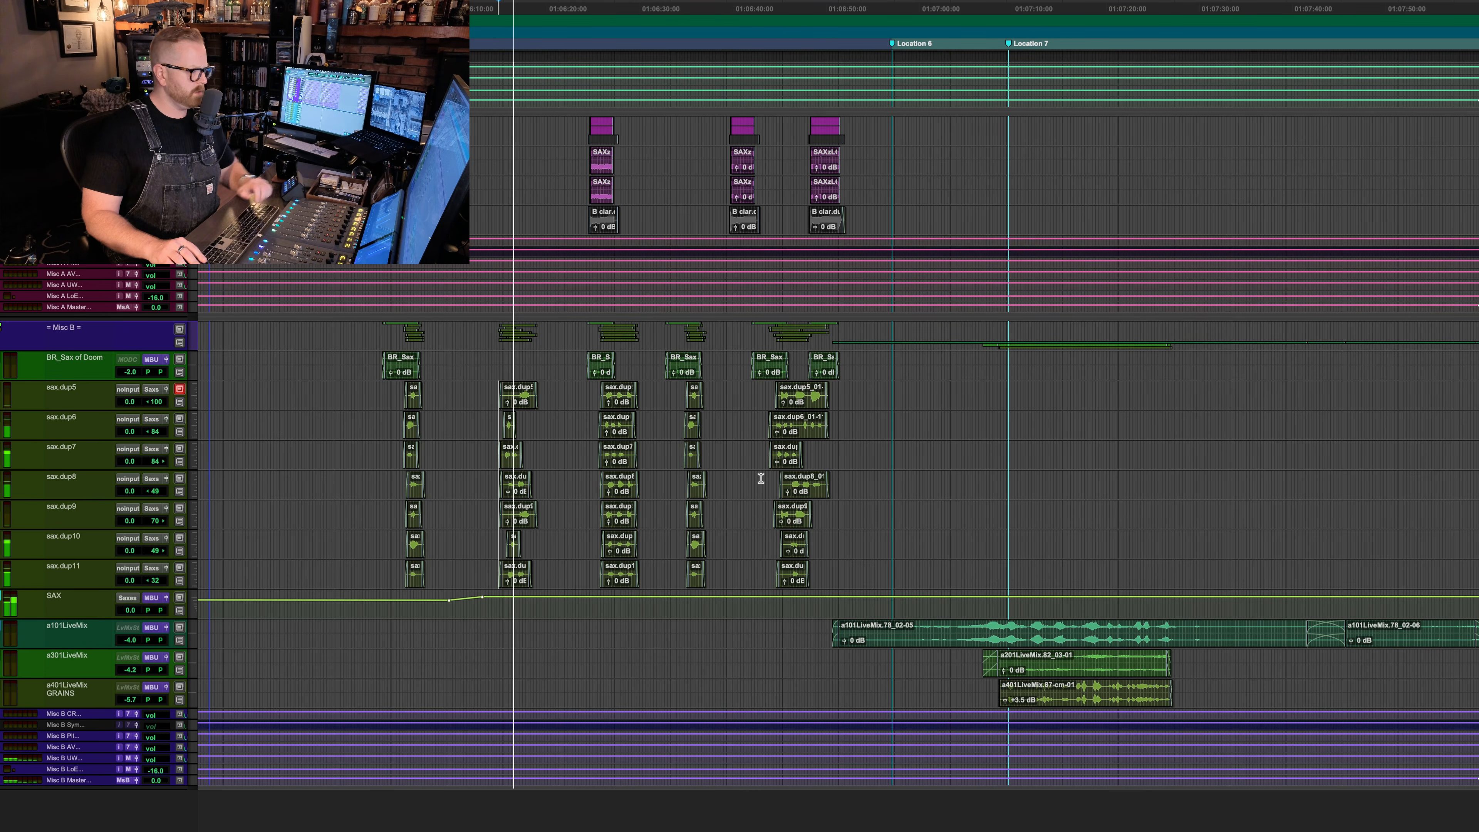
{"action": "key", "text": "super+bracketright"}
{"action": "key", "text": "super+bracketright"}
{"action": "key", "text": "super+bracketright"}
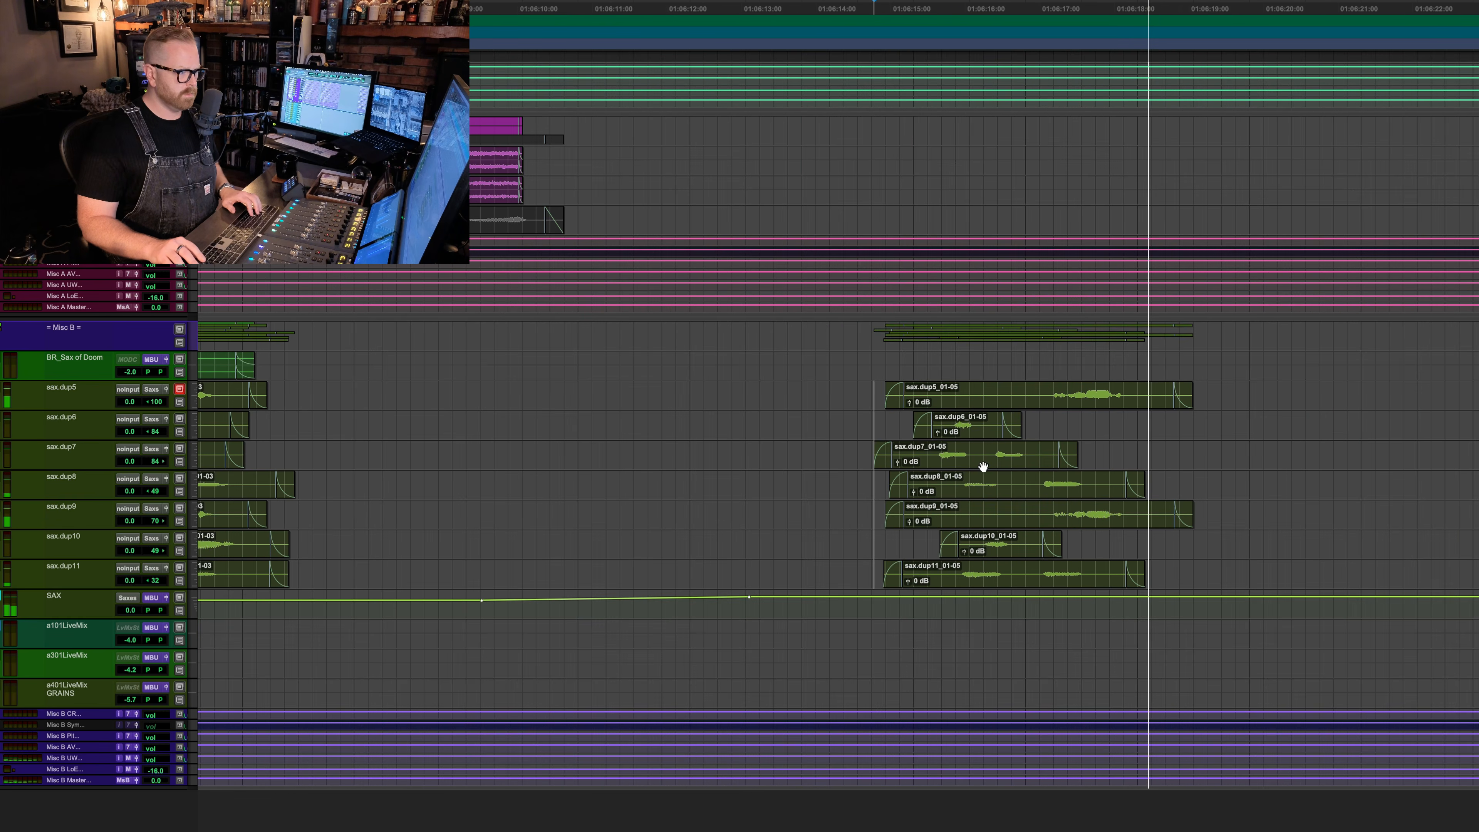
{"action": "key", "text": "super+bracketleft"}
{"action": "key", "text": "super+bracketleft"}
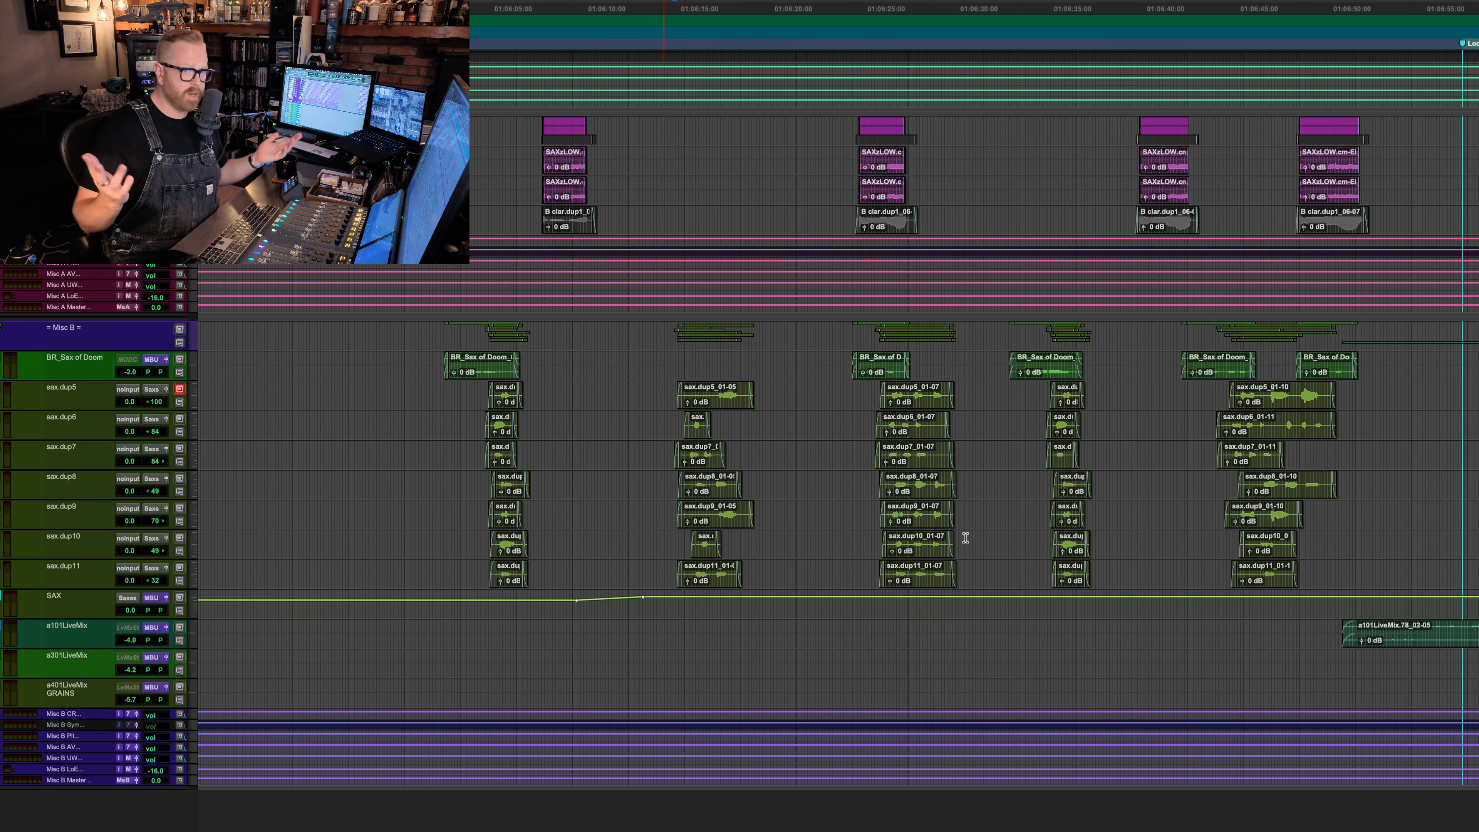
- Audition the soloed saxes and view the SAX track's Devil-Loc Deluxe and ValhallaDelay settings
{"action": "key", "text": "super+equal"}
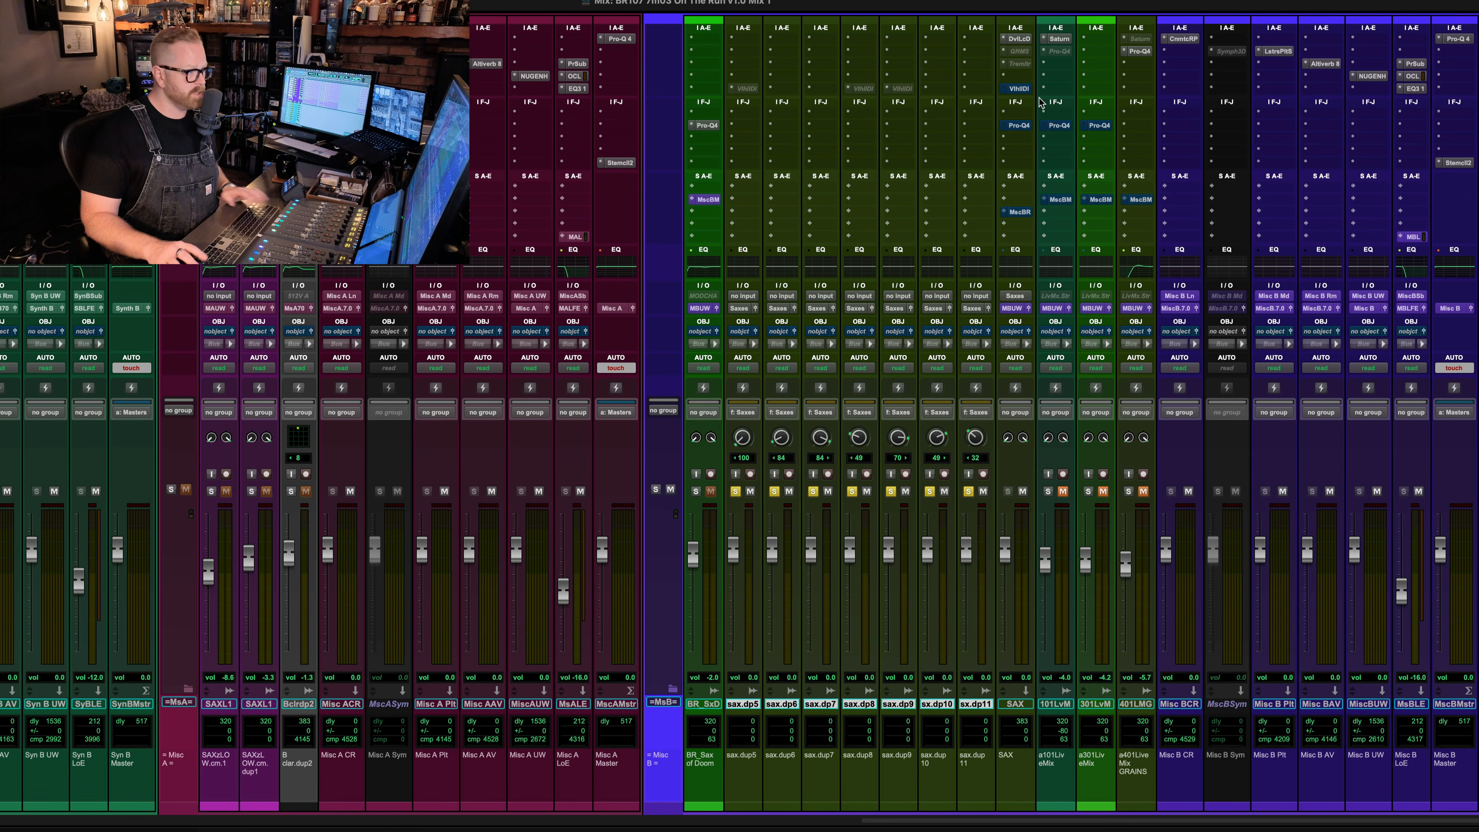
{"action": "key", "text": "space"}
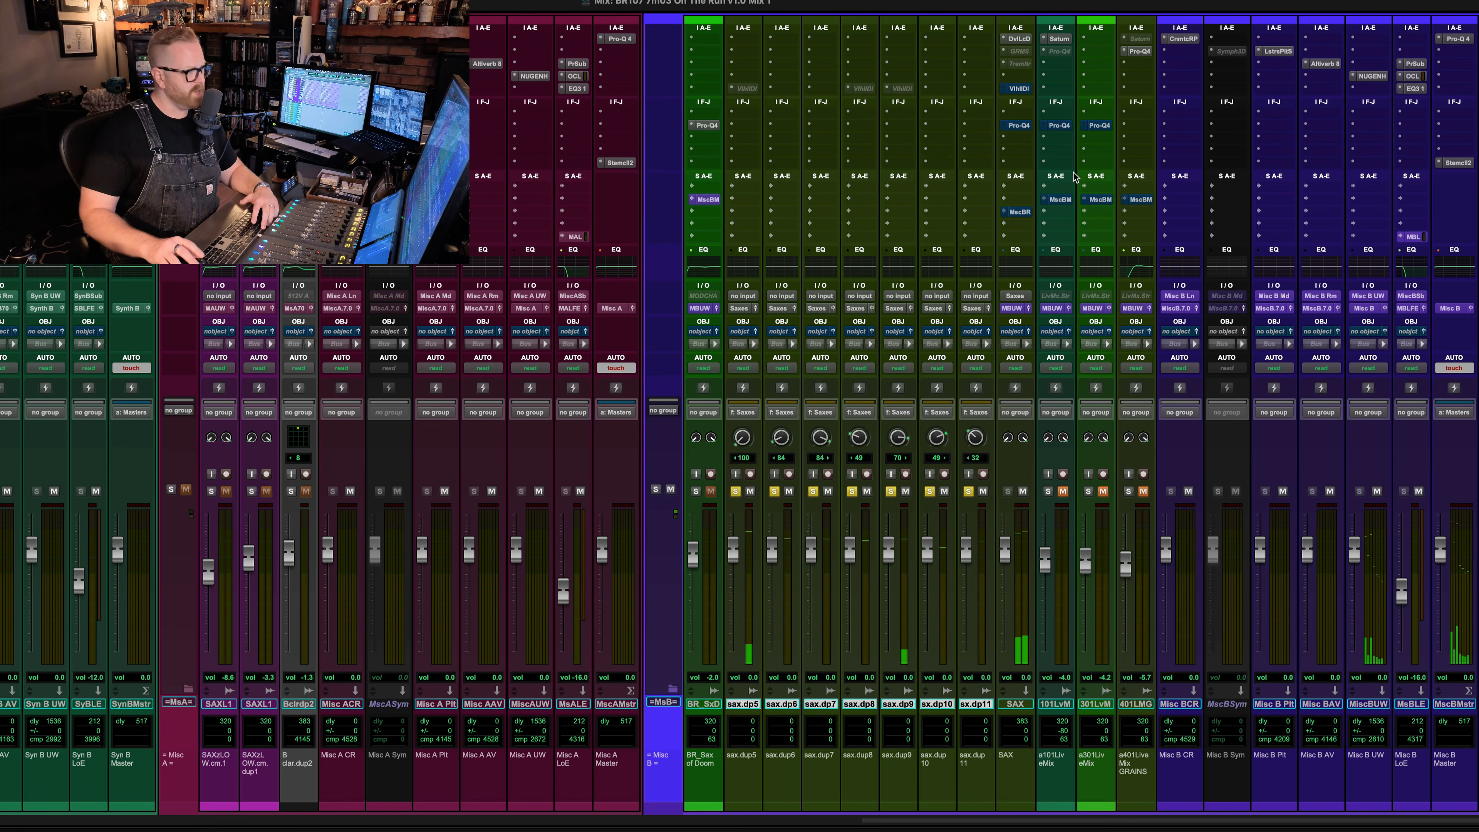
{"action": "left_click", "coordinate": [1027, 40]}
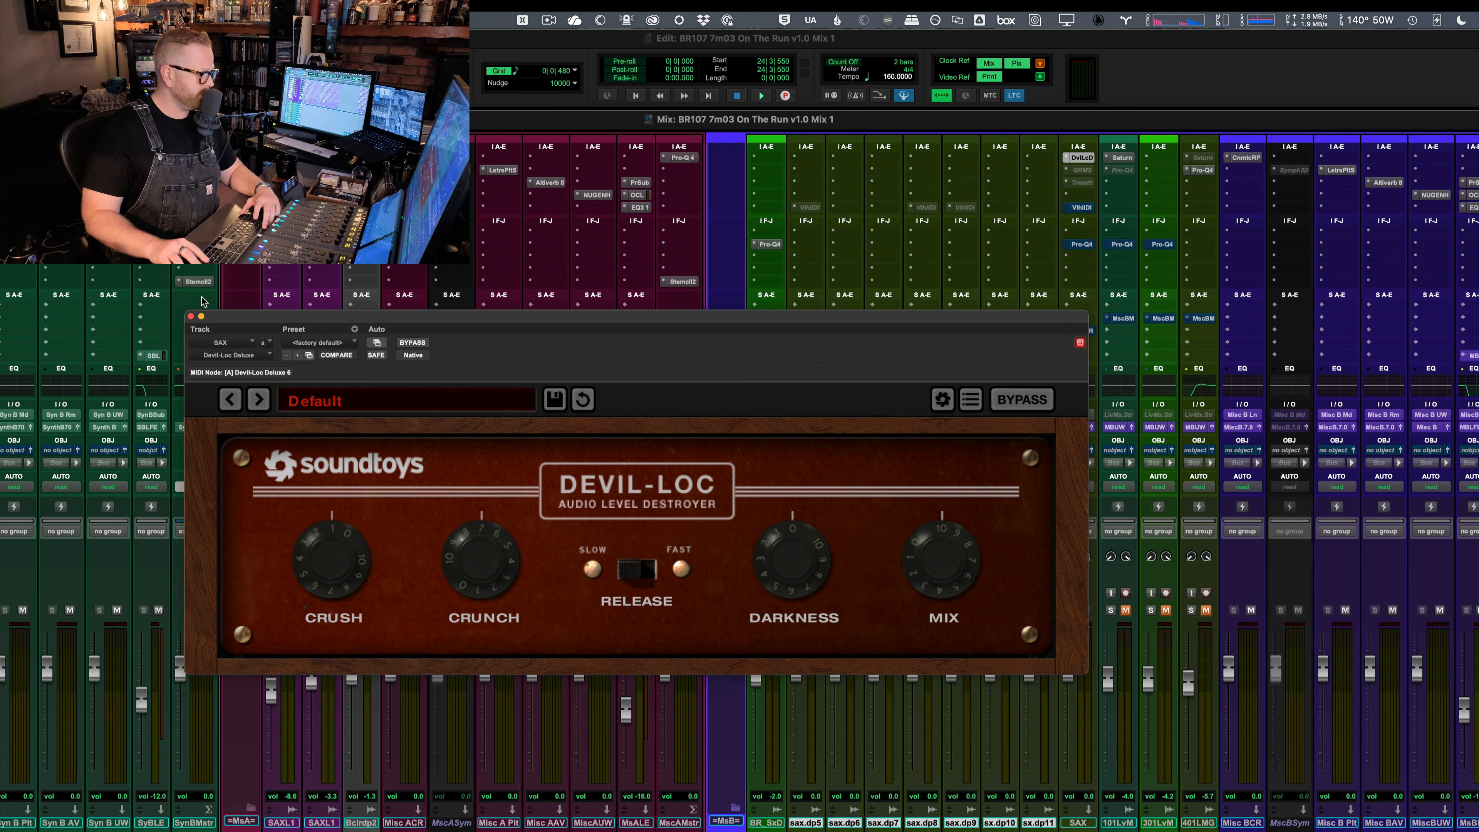
{"action": "left_click", "coordinate": [190, 316]}
{"action": "key", "text": "super+equal"}
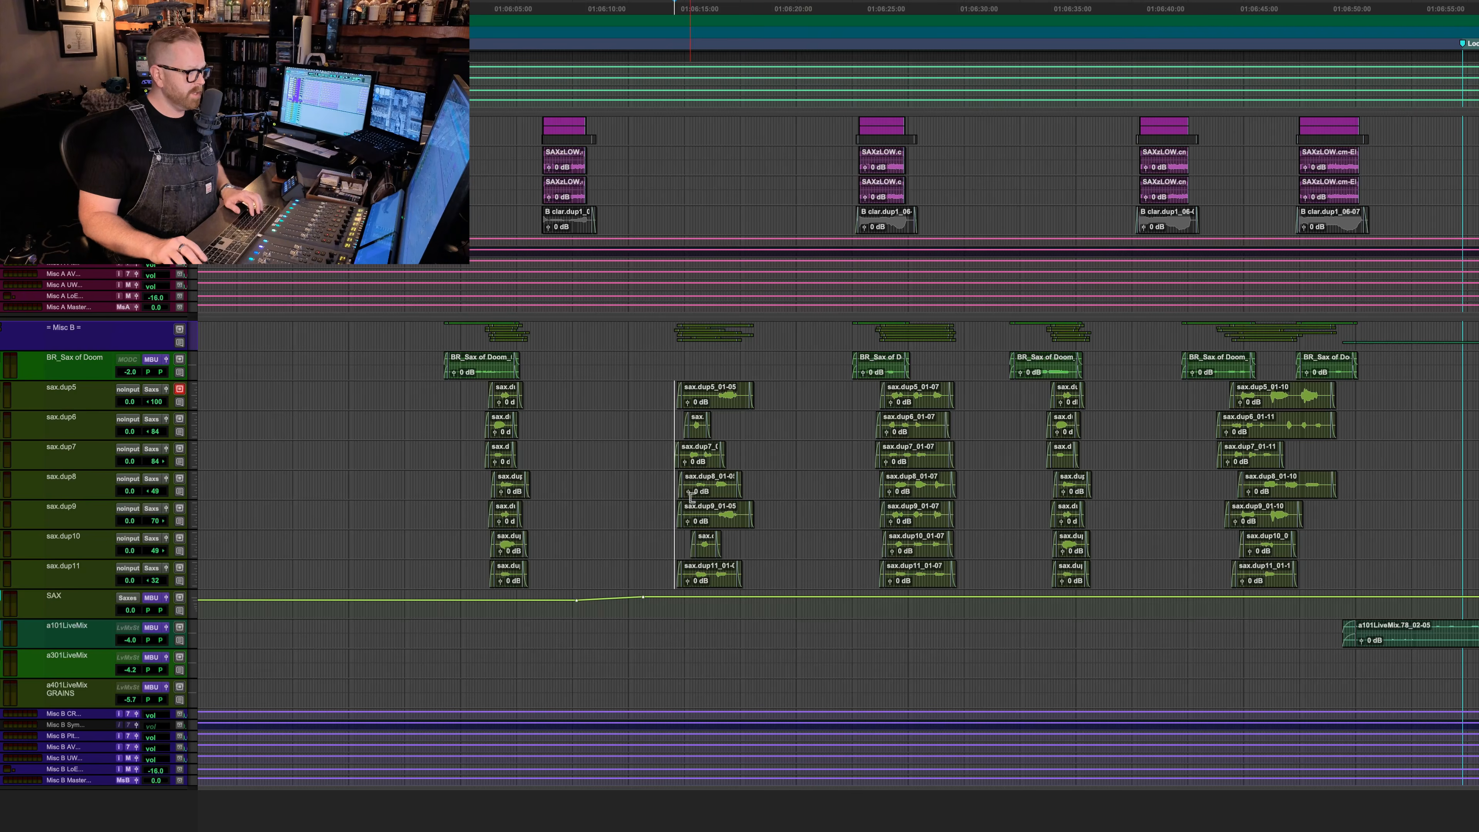
{"action": "key", "text": "super+equal"}
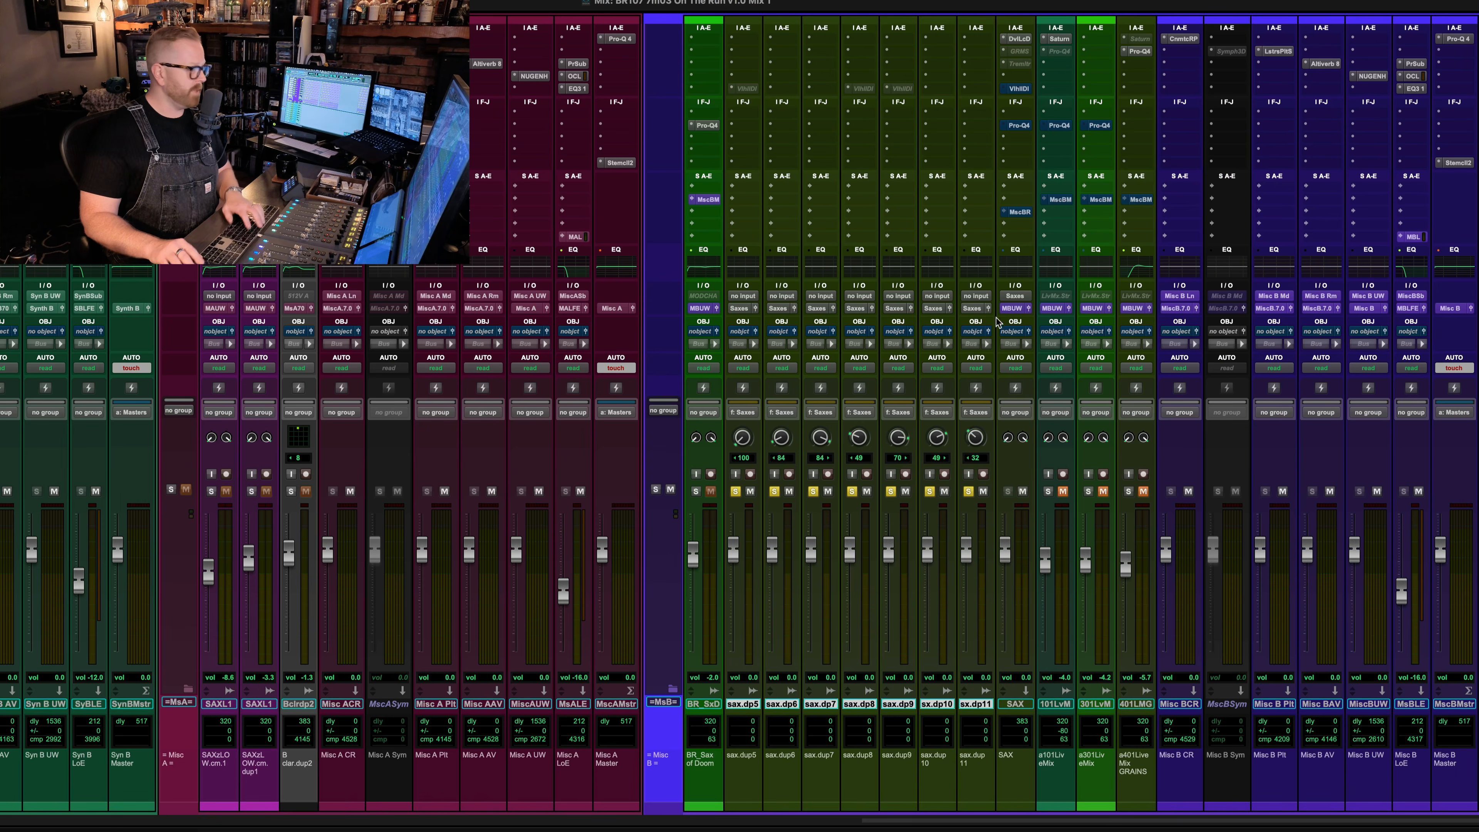
{"action": "left_click", "coordinate": [1028, 88]}
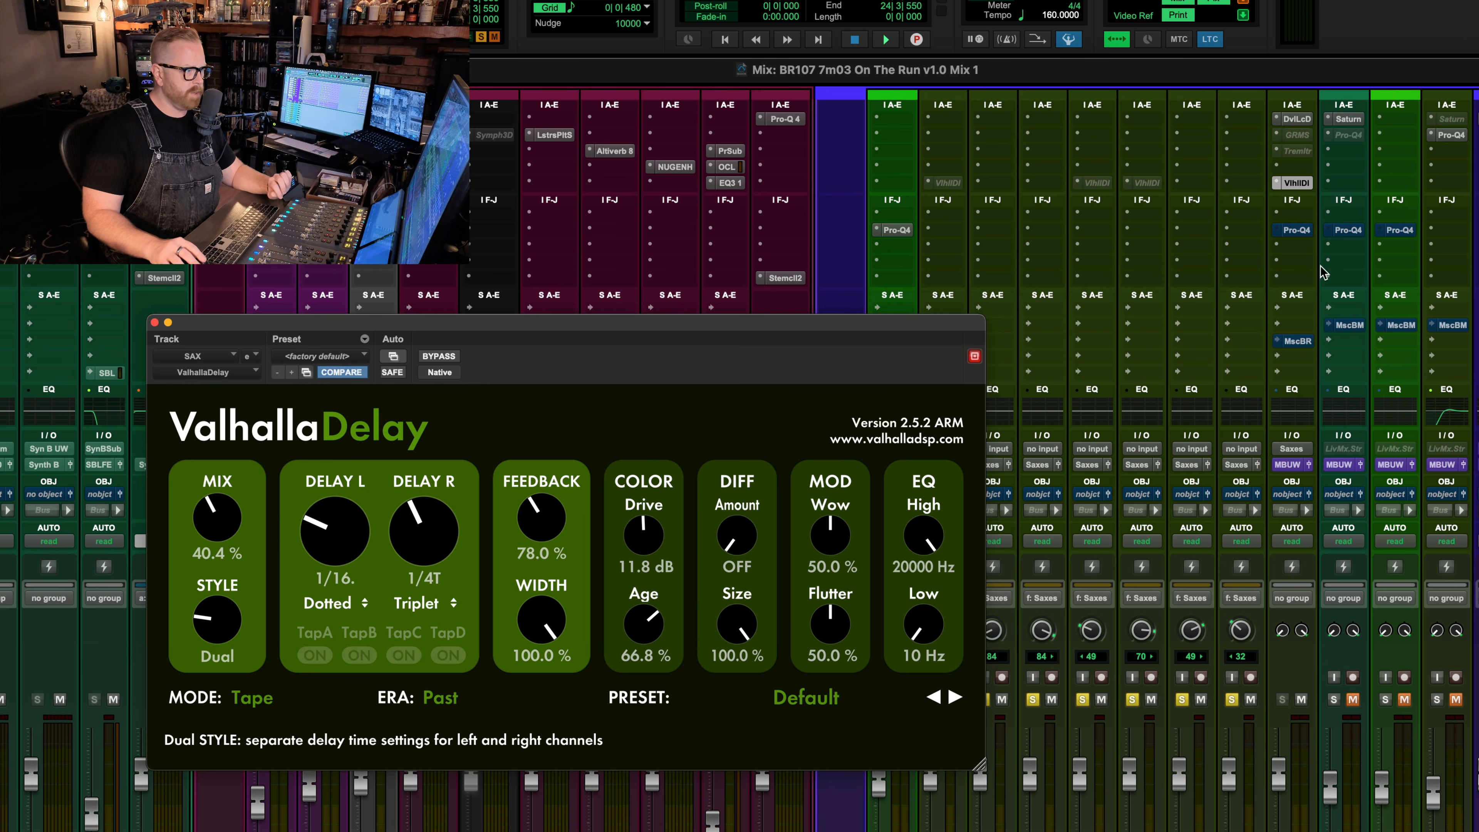
- Open the SAX track's Pro-Q 4, take it out of bypass, and audition the soloed saxes through it
{"action": "left_click", "coordinate": [1297, 230]}
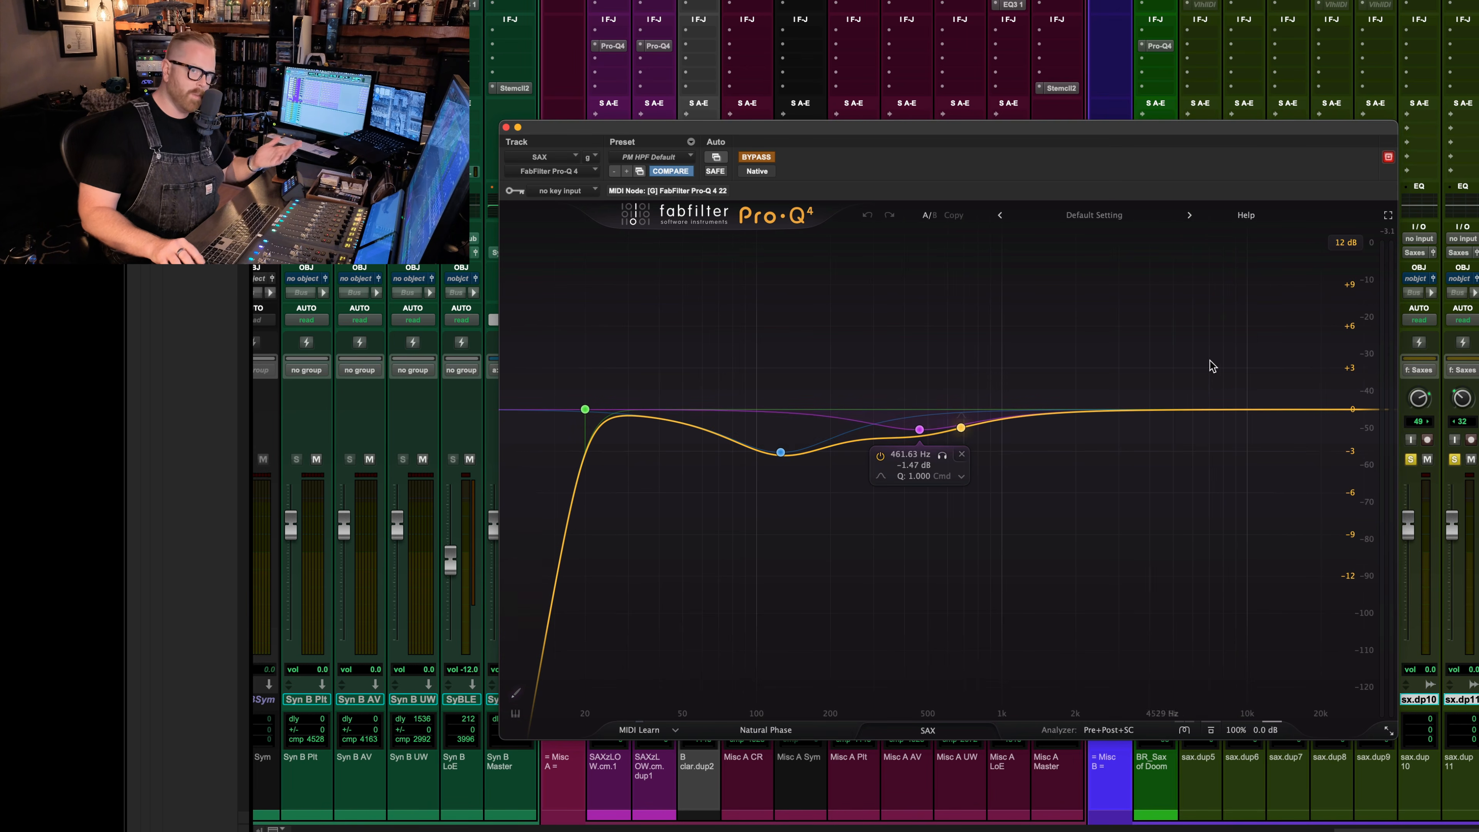
{"action": "left_click", "coordinate": [680, 196]}
{"action": "left_click", "coordinate": [756, 157]}
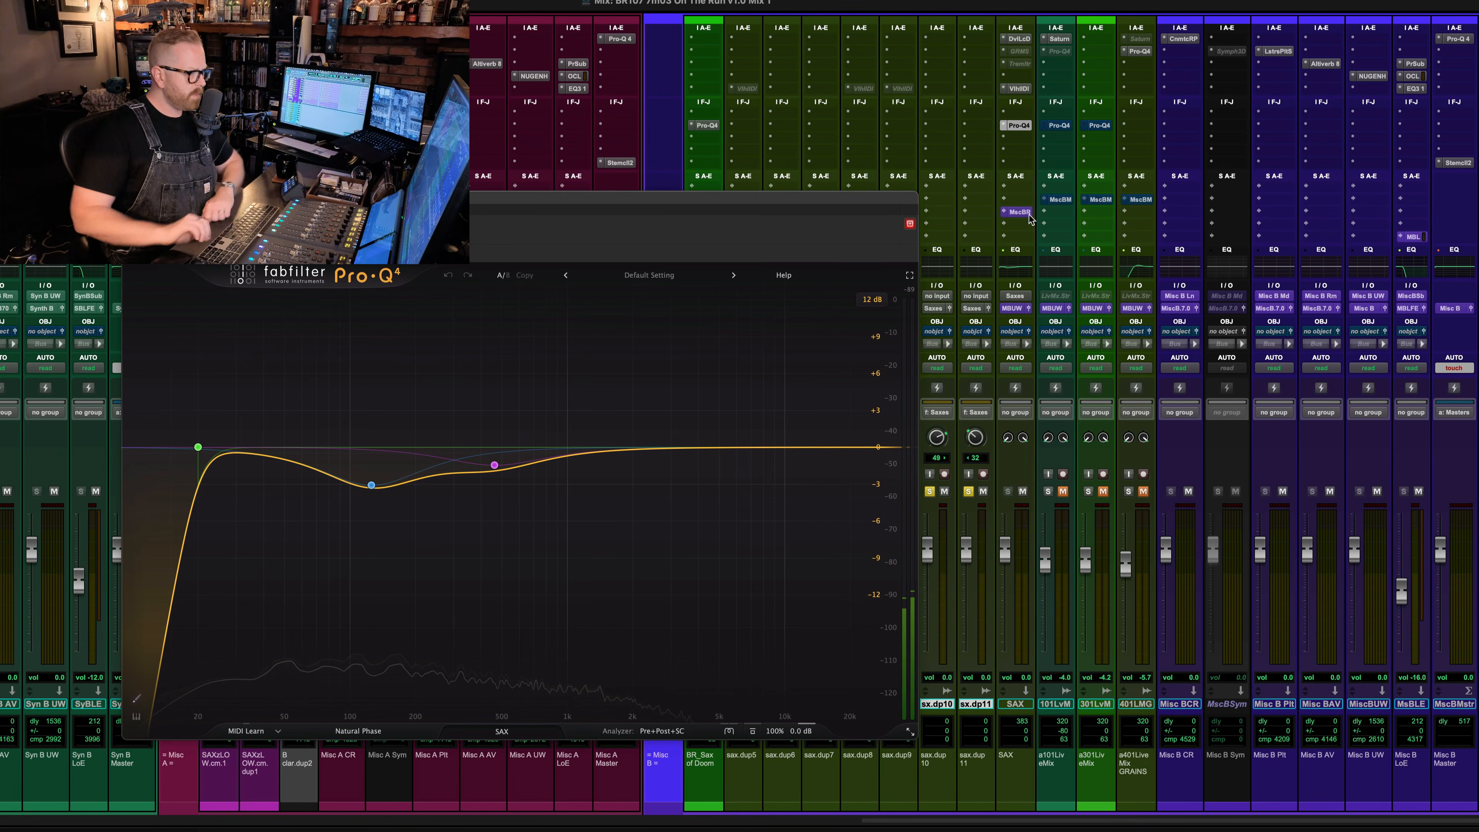
{"action": "key", "text": "space"}
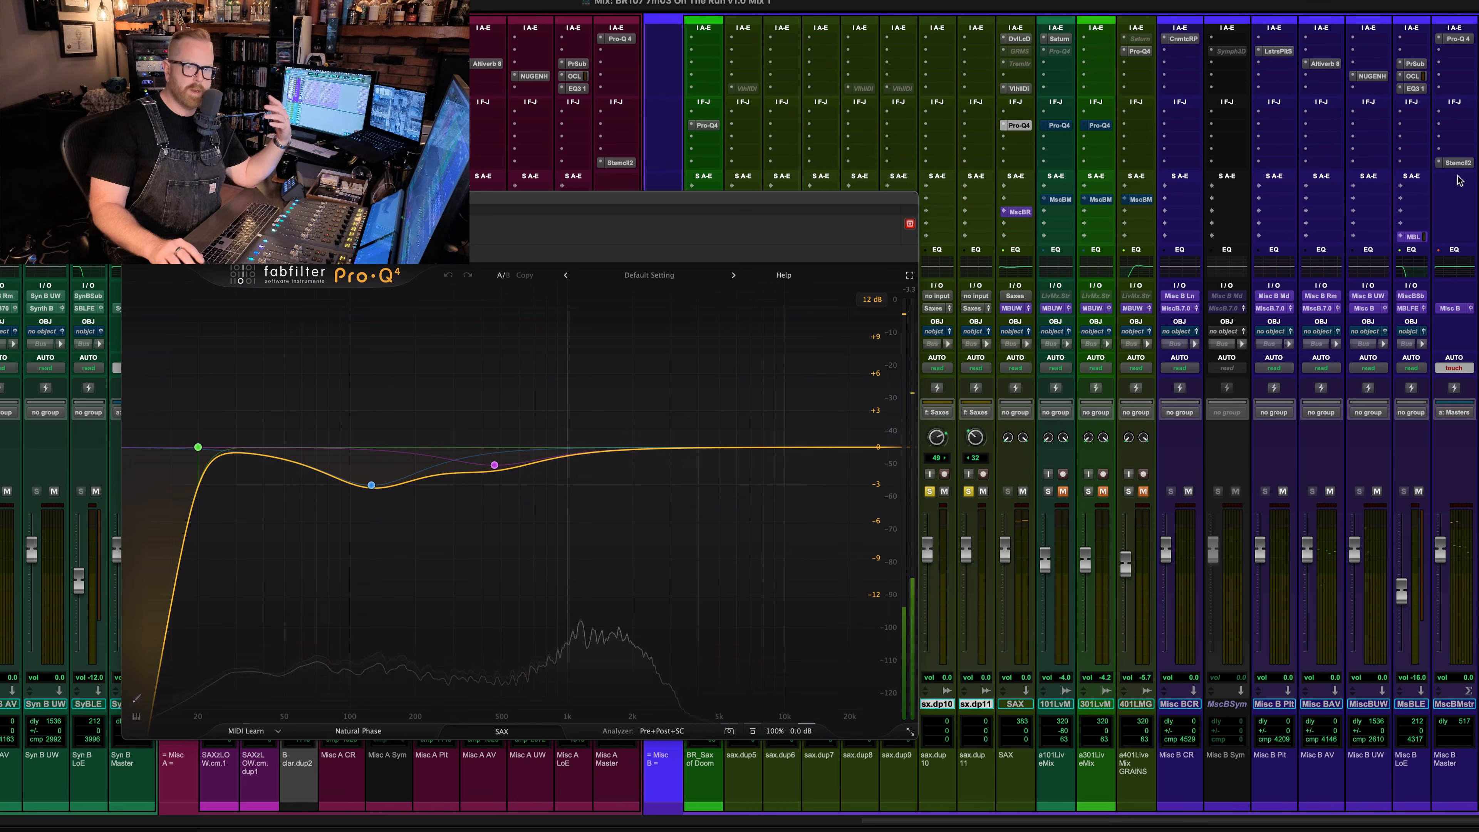
- Open Altiverb on the Misc B AV track and show the studio category of its impulse response library
{"action": "left_click", "coordinate": [1326, 62]}
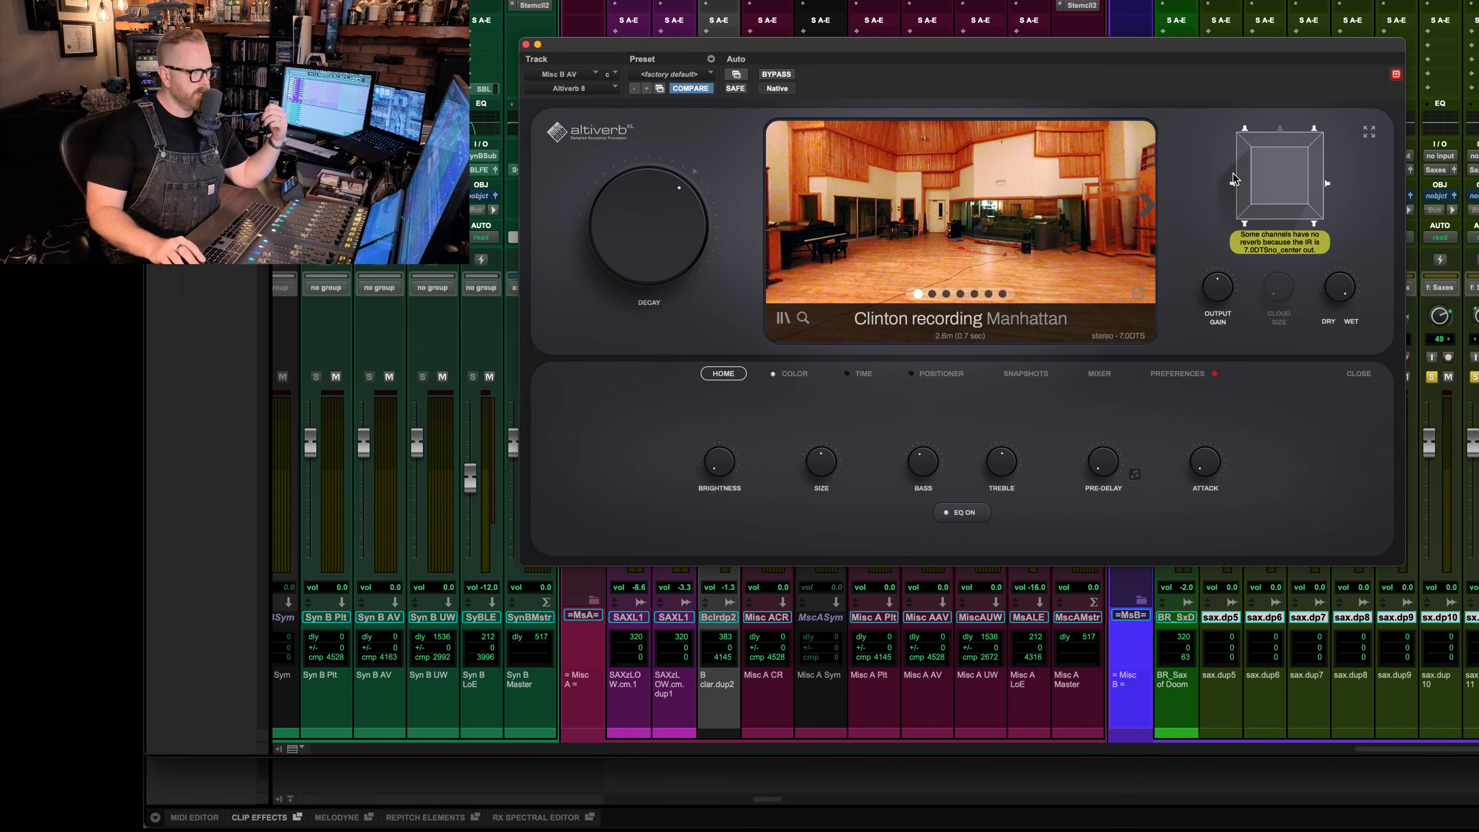
{"action": "left_click", "coordinate": [968, 321]}
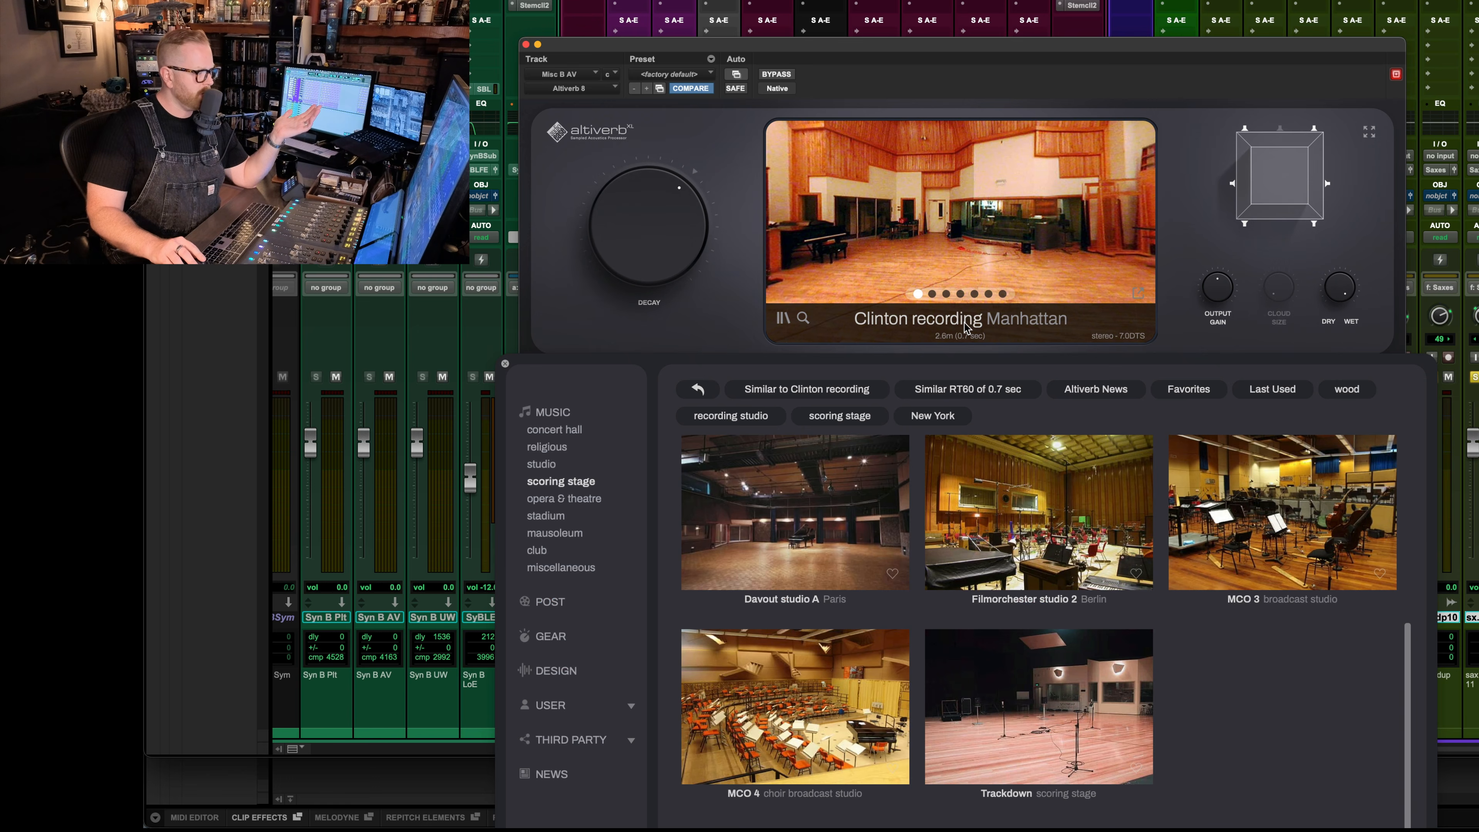
{"action": "scroll", "coordinate": [907, 522], "scroll_direction": "down", "scroll_amount": 3}
{"action": "scroll", "coordinate": [907, 521], "scroll_direction": "up", "scroll_amount": 3}
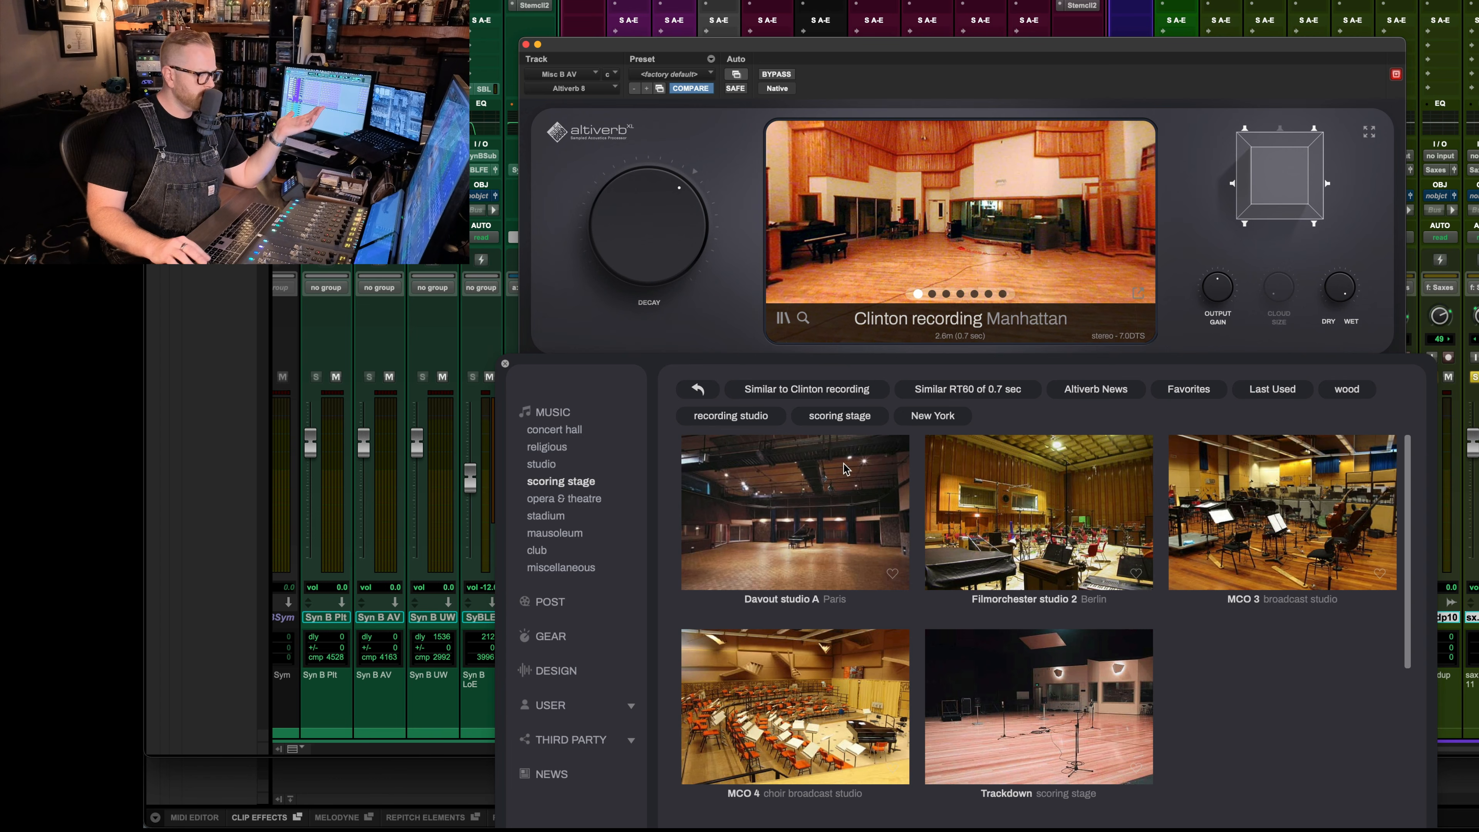
{"action": "left_click", "coordinate": [549, 466]}
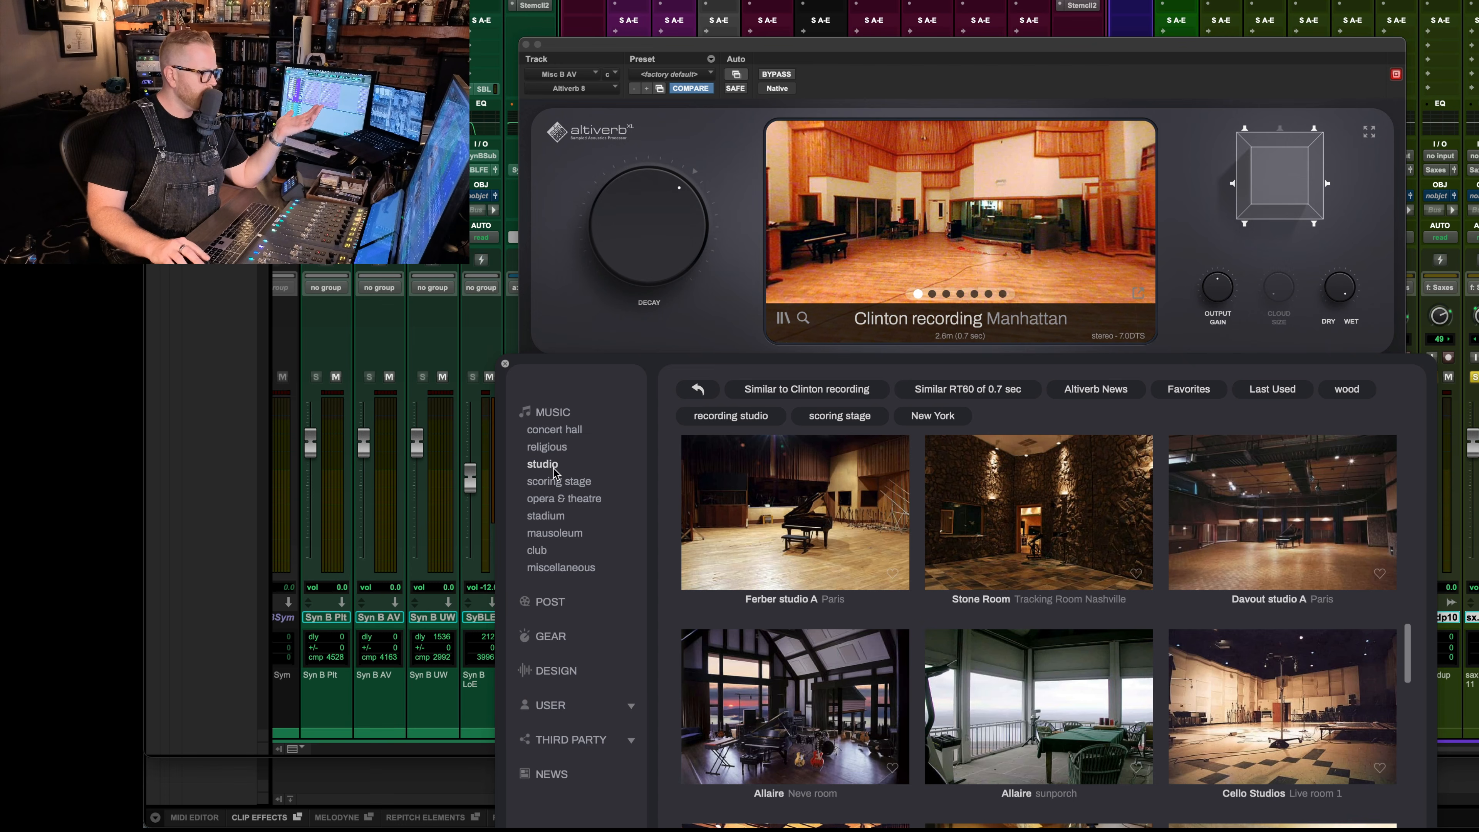
- Load the Cello Studios Live room 1 impulse response and browse the other studio rooms in the Altiverb library
{"action": "scroll", "coordinate": [1406, 576], "scroll_direction": "down", "scroll_amount": 3}
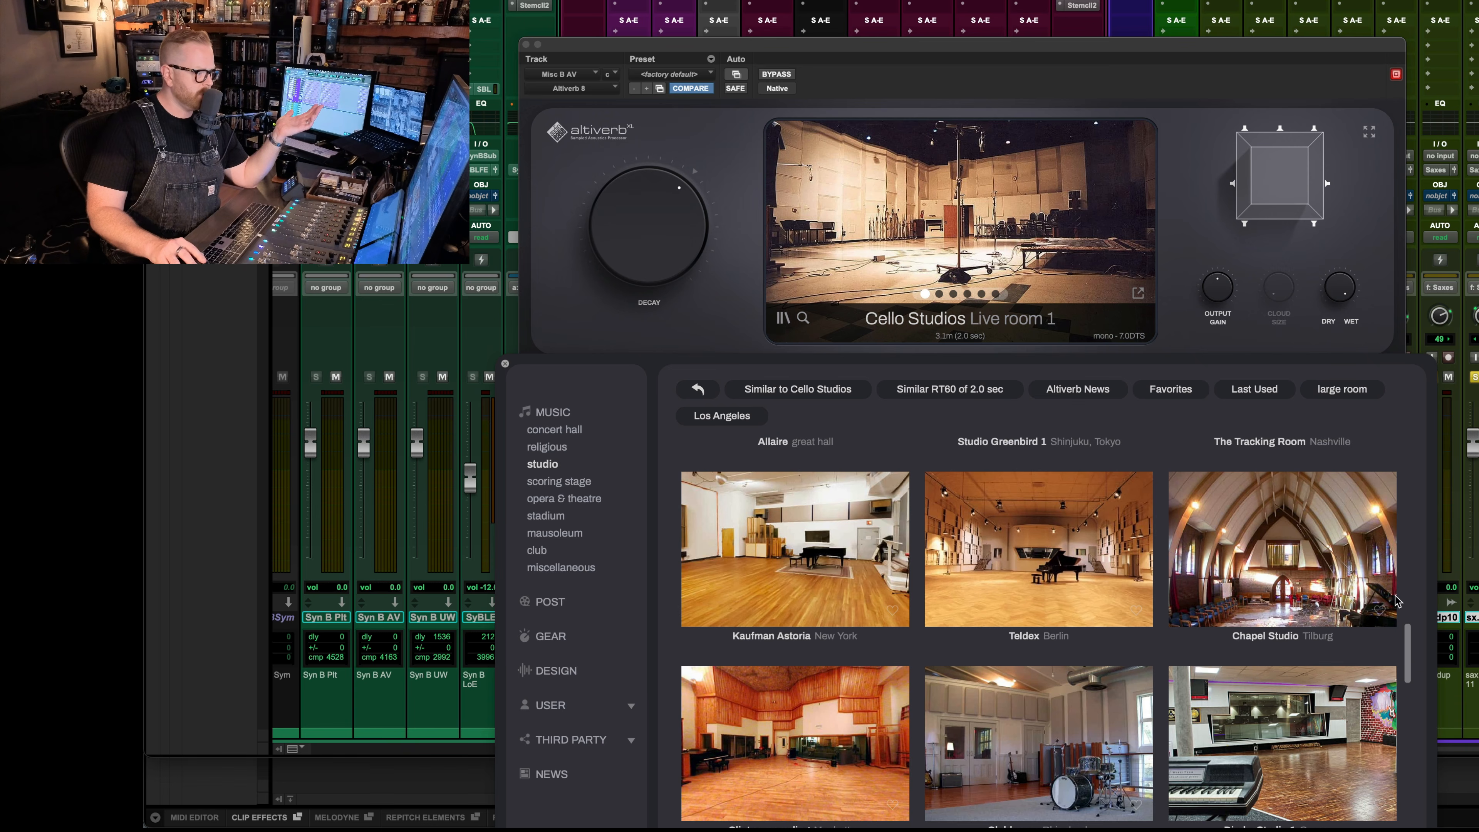
{"action": "scroll", "coordinate": [799, 635], "scroll_direction": "down", "scroll_amount": 2}
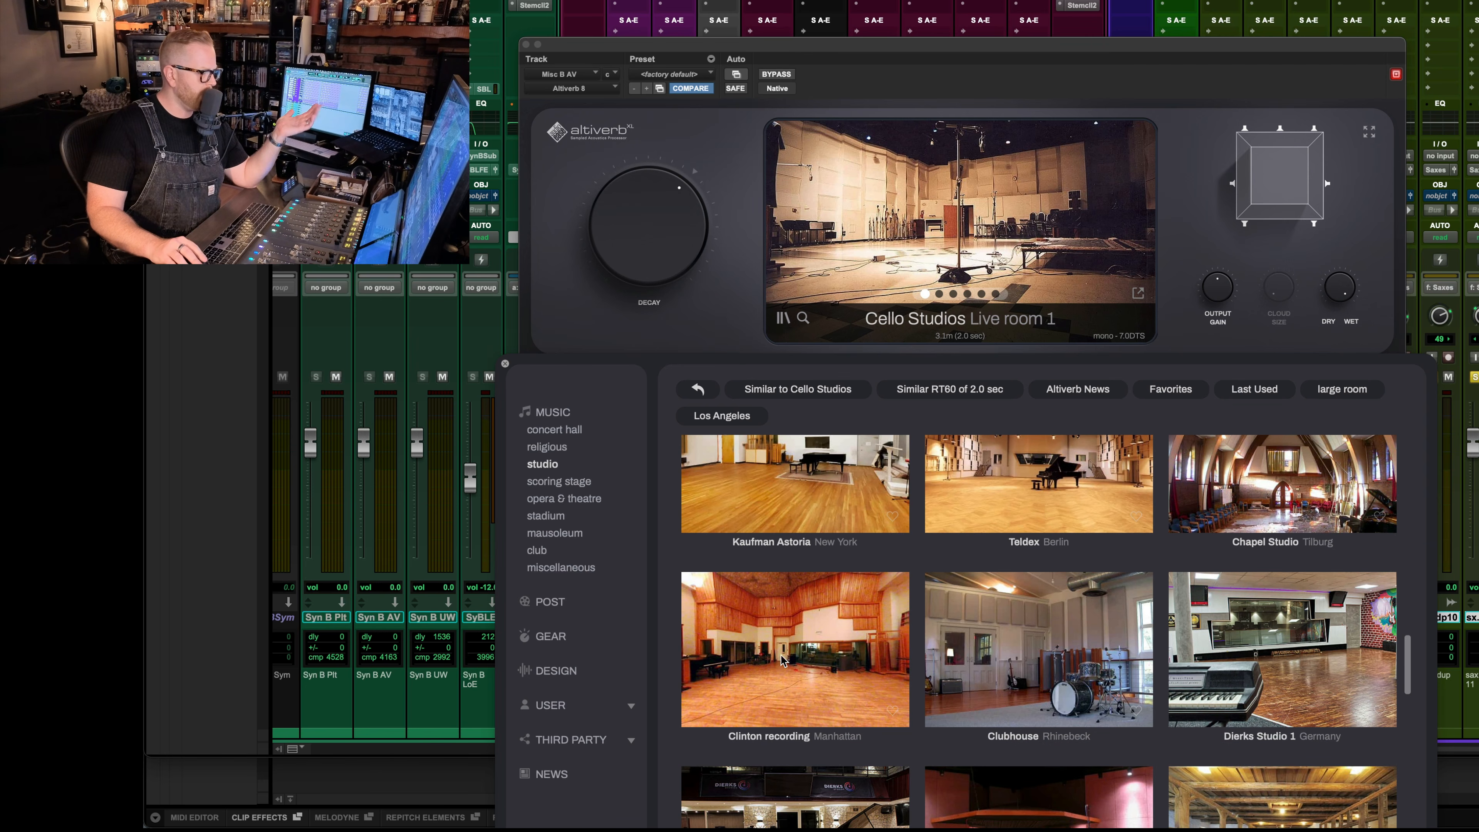
{"action": "scroll", "coordinate": [799, 662], "scroll_direction": "down", "scroll_amount": 10}
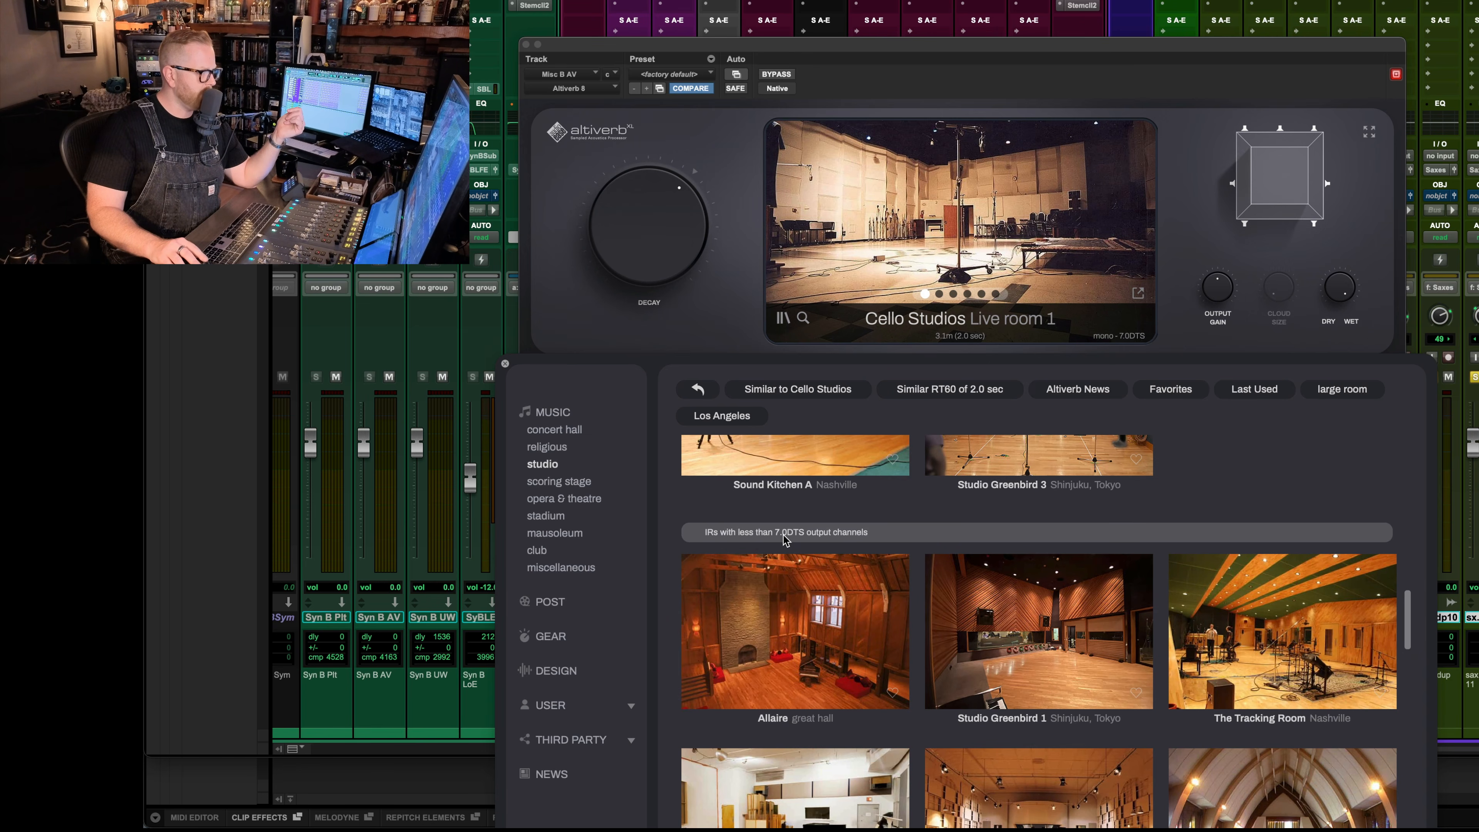
{"action": "scroll", "coordinate": [876, 577], "scroll_direction": "down", "scroll_amount": 5}
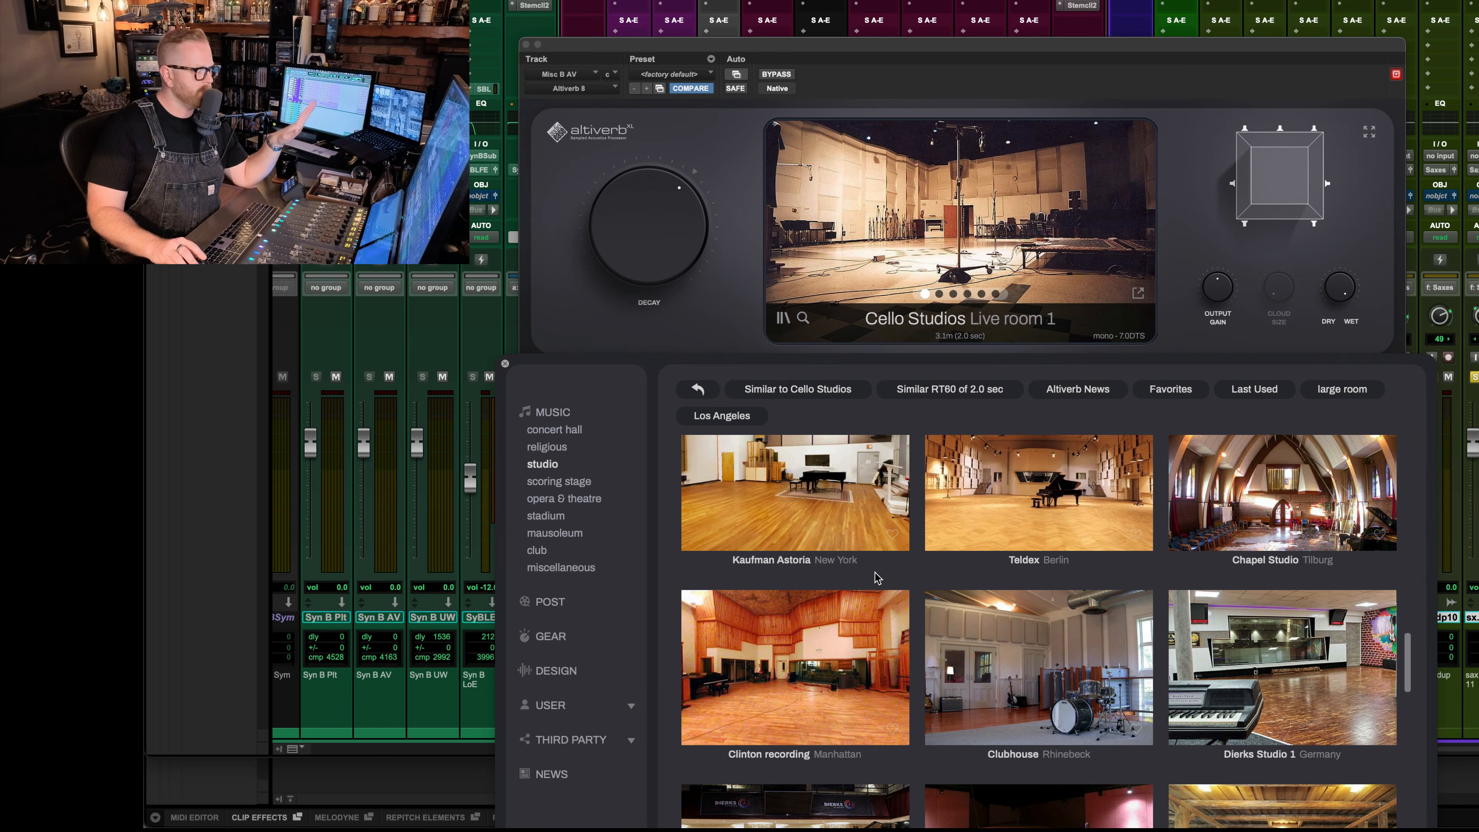
{"action": "scroll", "coordinate": [851, 698], "scroll_direction": "up", "scroll_amount": 5}
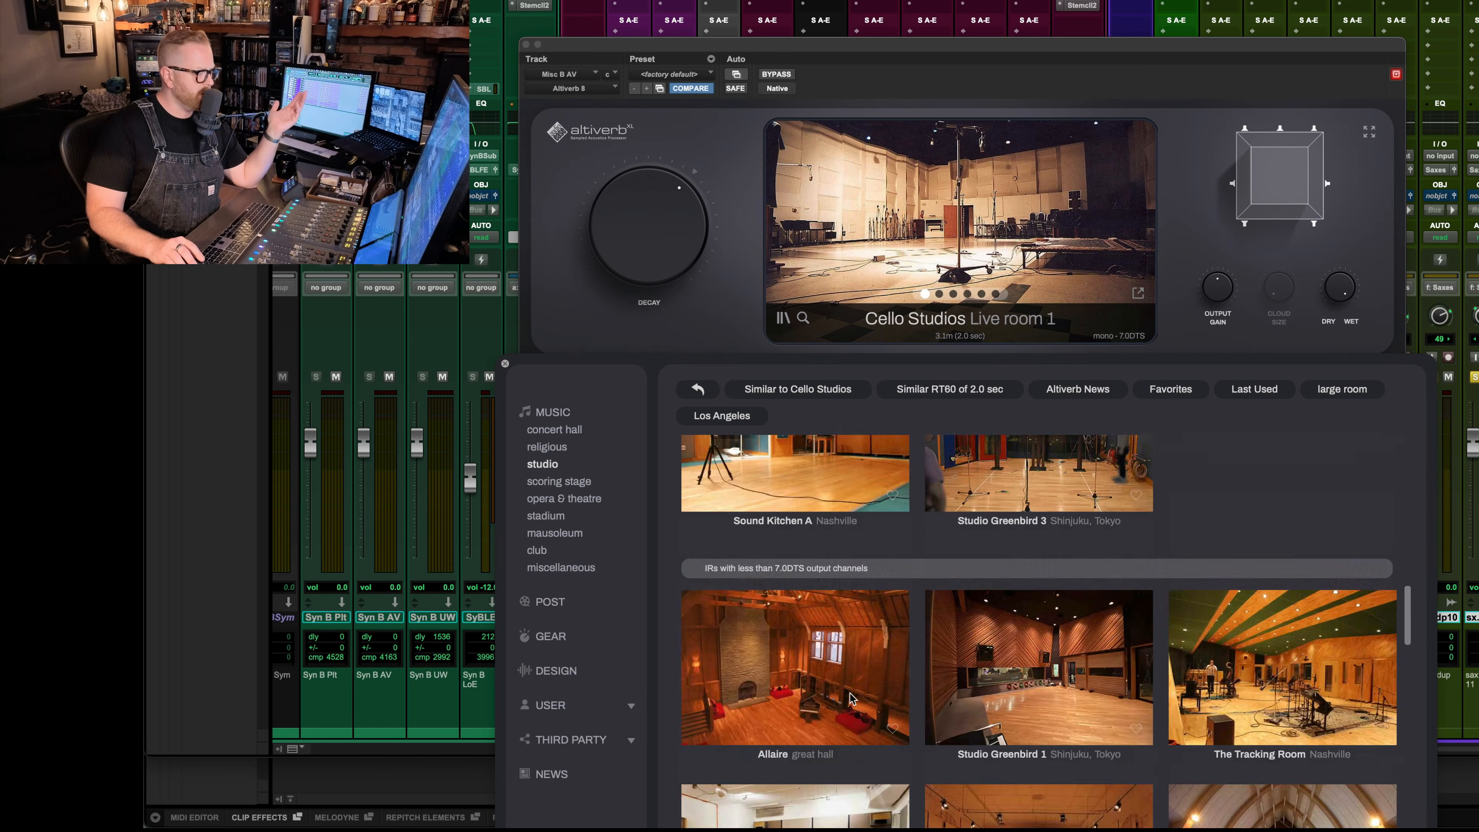
{"action": "scroll", "coordinate": [851, 697], "scroll_direction": "up", "scroll_amount": 5}
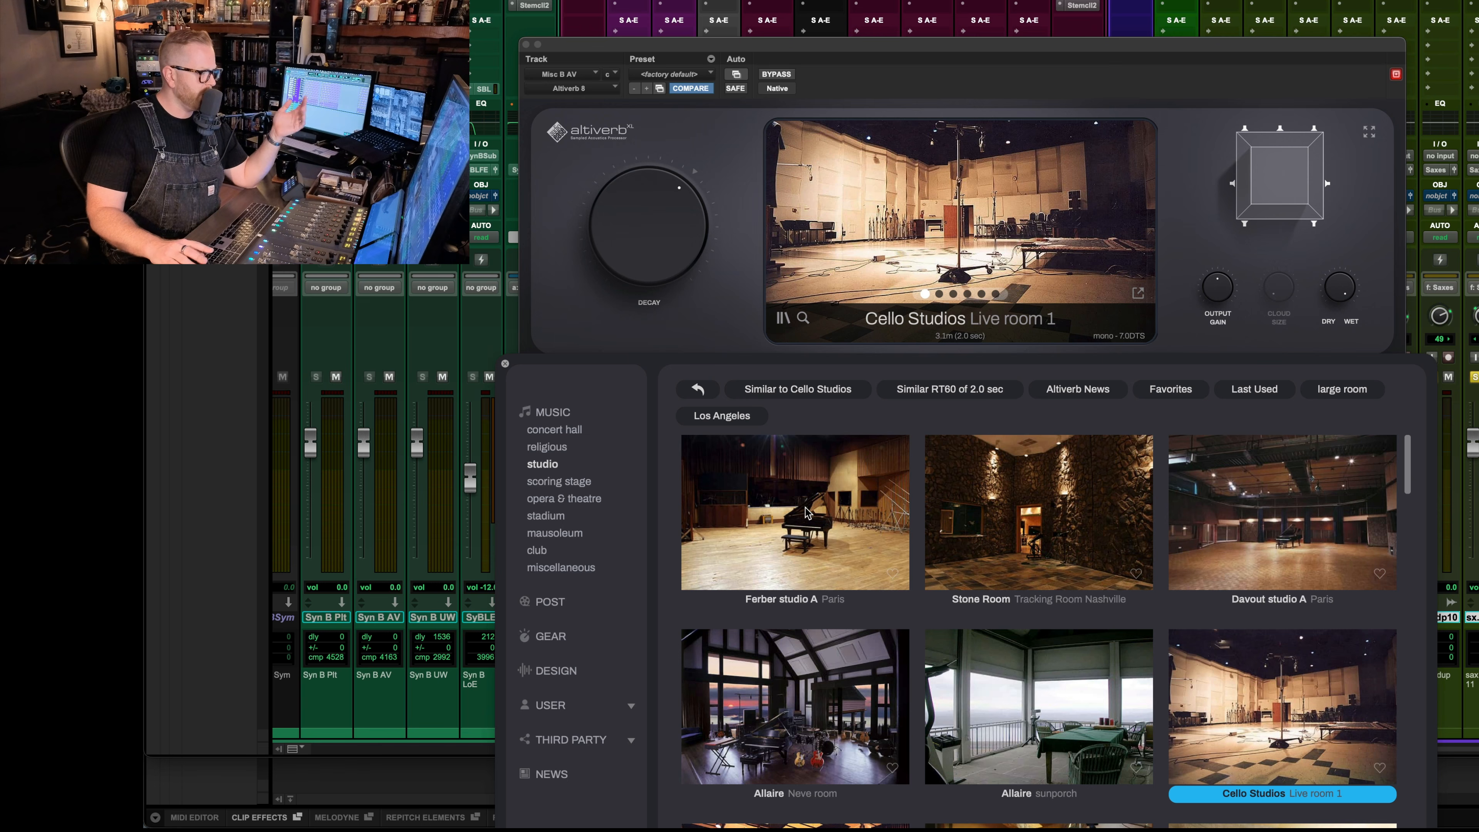
- Copy the Altiverb settings from the Misc A AV track and paste them onto the Misc B AV track's Altiverb
{"action": "left_click", "coordinate": [674, 75]}
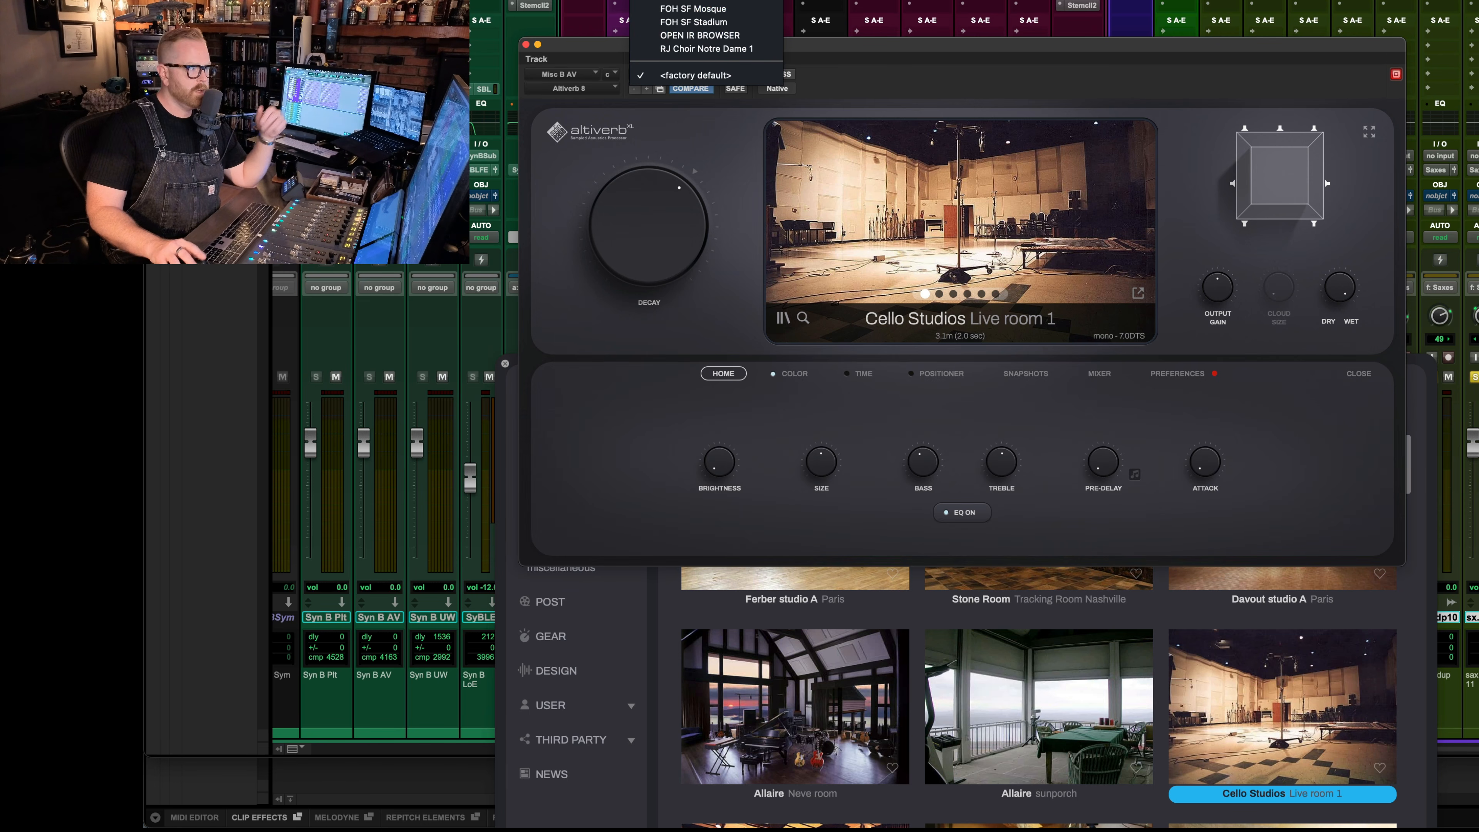
{"action": "key", "text": "Escape"}
{"action": "left_click", "coordinate": [927, 2]}
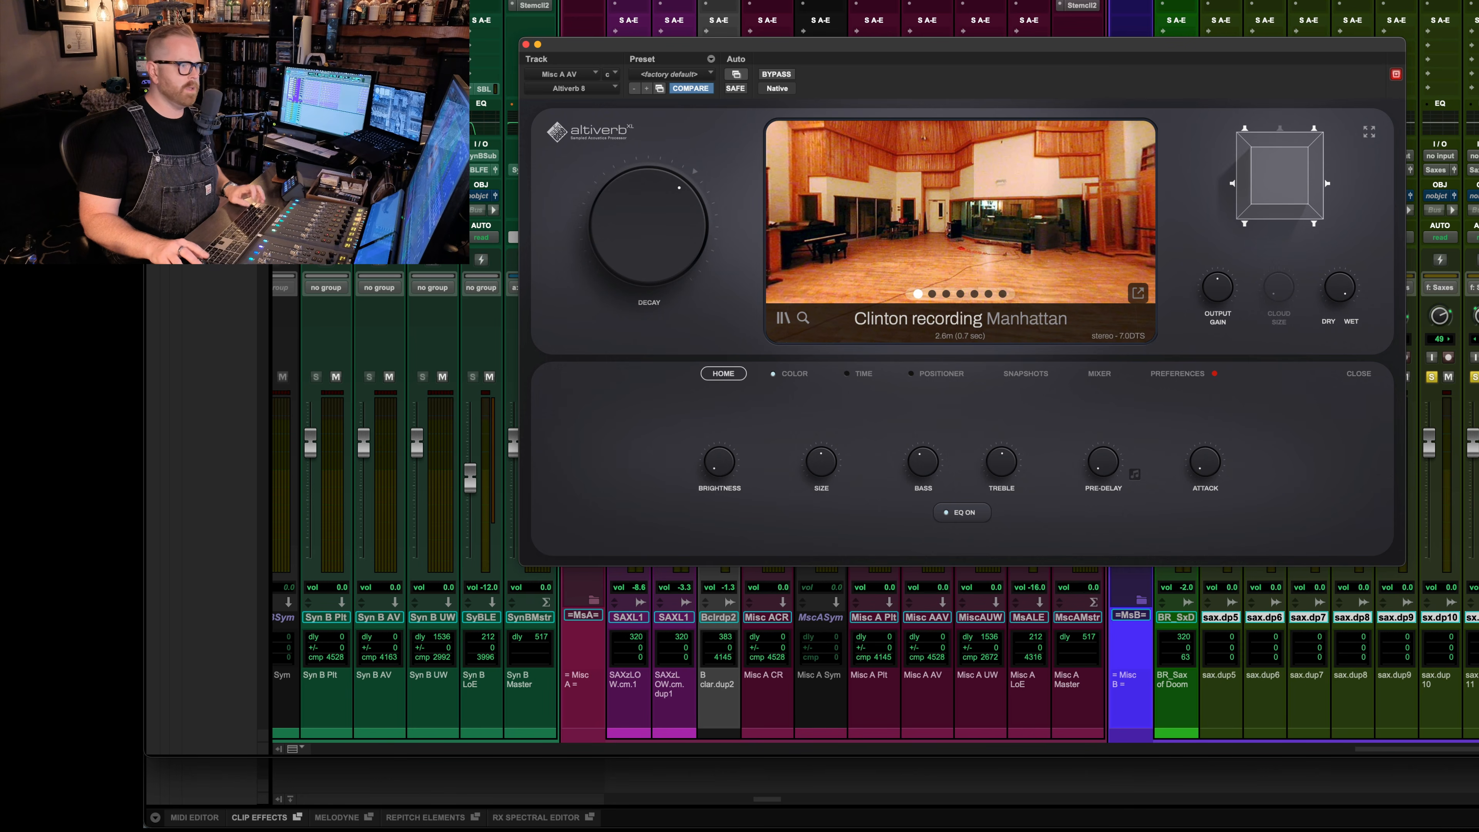
{"action": "key", "text": "super+shift+c"}
{"action": "left_click", "coordinate": [1476, 2]}
{"action": "key", "text": "super+shift+v"}
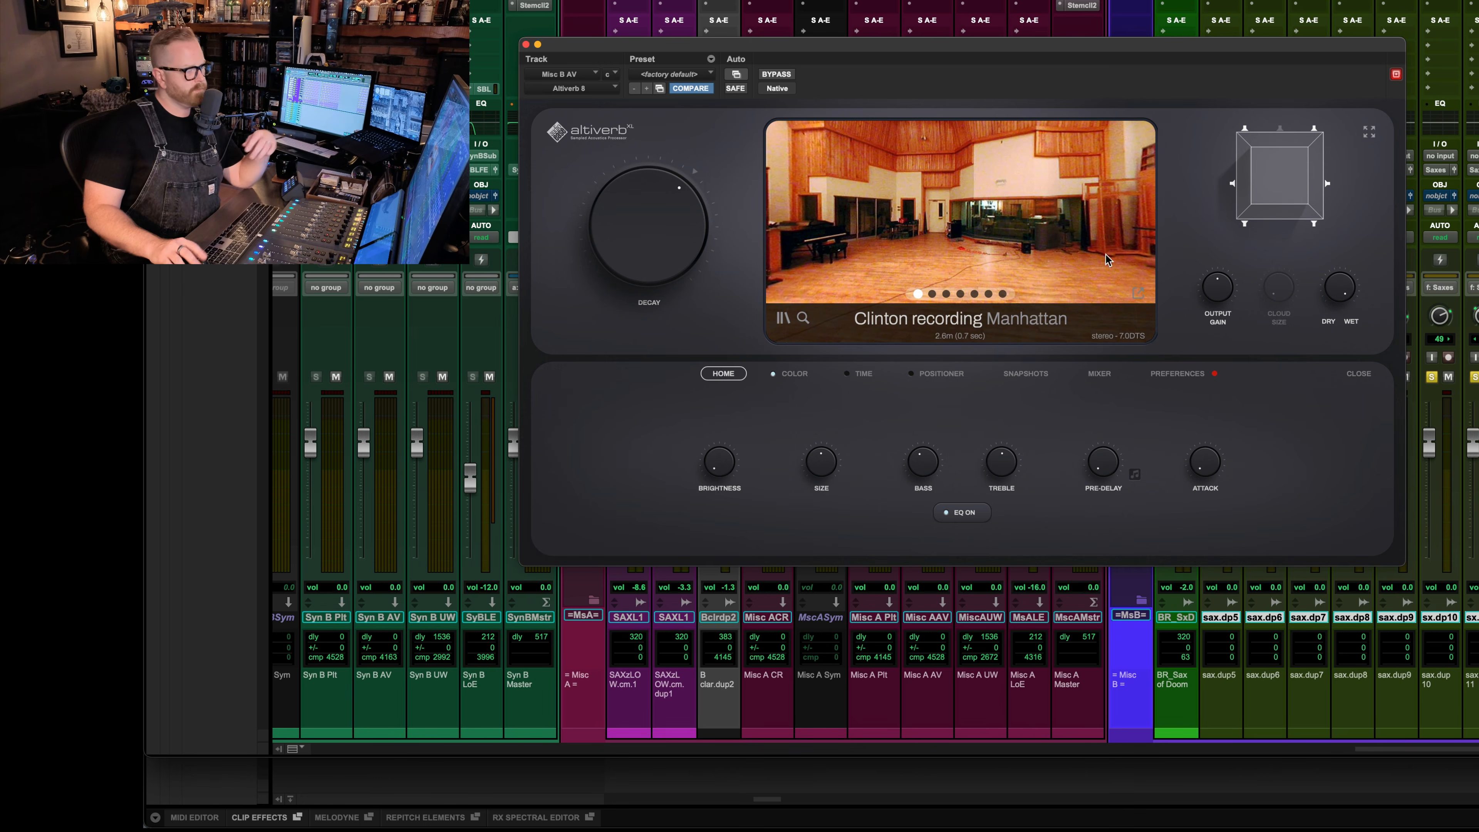
- Review the Misc B AV Altiverb's mixer controls for the front, side, rear and center channels, along with its decay control
{"action": "mouse_move", "coordinate": [1259, 220]}
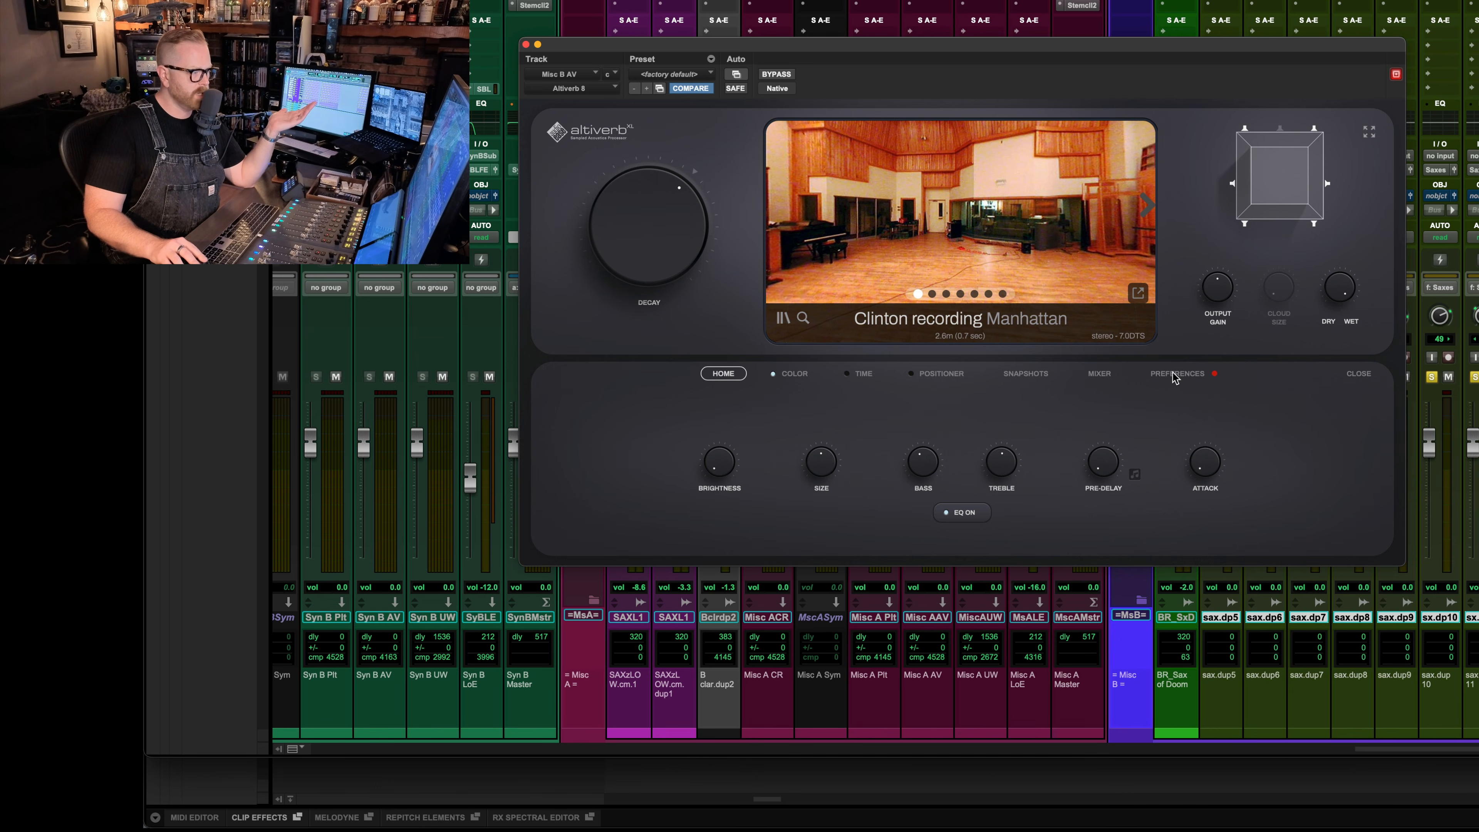
{"action": "left_click", "coordinate": [1103, 374]}
{"action": "left_click", "coordinate": [997, 514]}
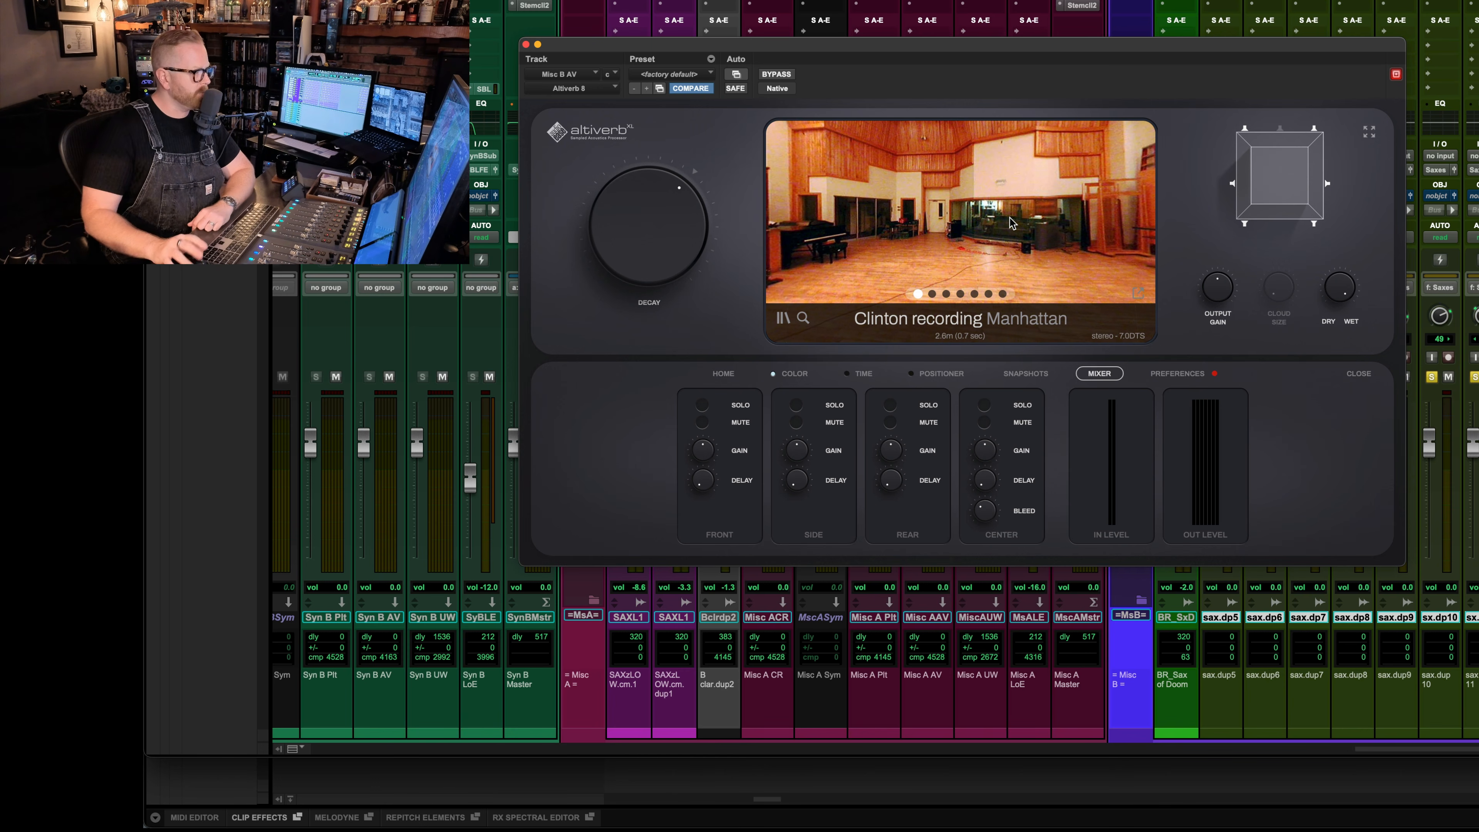
{"action": "left_click", "coordinate": [673, 245]}
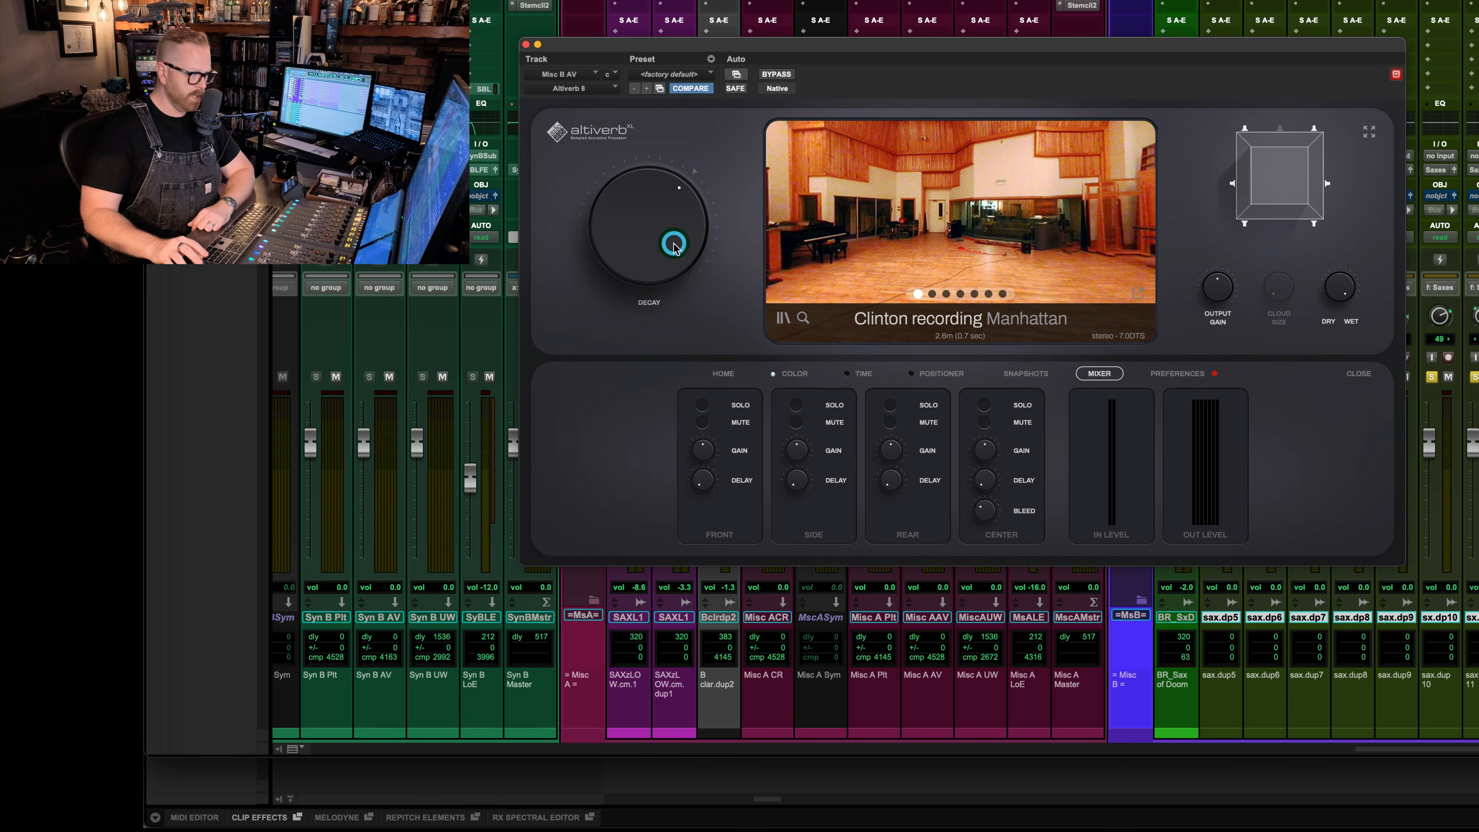
- Show Altiverb's color settings and try adjusting the EQ's low band to about -4.8 dB at 160 Hz
{"action": "left_click", "coordinate": [802, 375]}
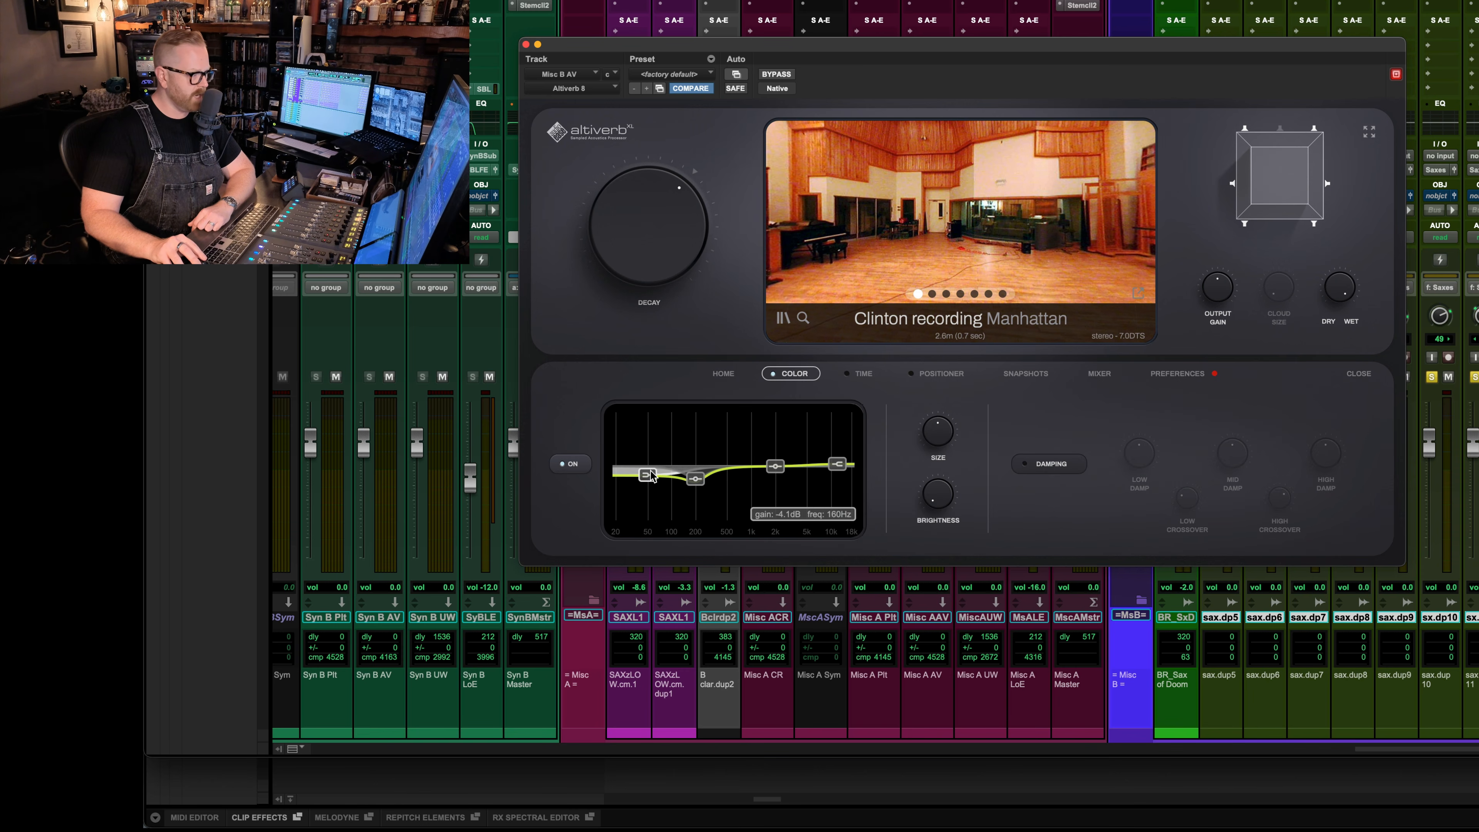
{"action": "mouse_move", "coordinate": [651, 476]}
{"action": "left_mouse_down"}
{"action": "mouse_move", "coordinate": [656, 507]}
{"action": "mouse_move", "coordinate": [644, 463]}
{"action": "left_mouse_up"}
{"action": "left_click_drag", "start_coordinate": [646, 419], "coordinate": [646, 398]}
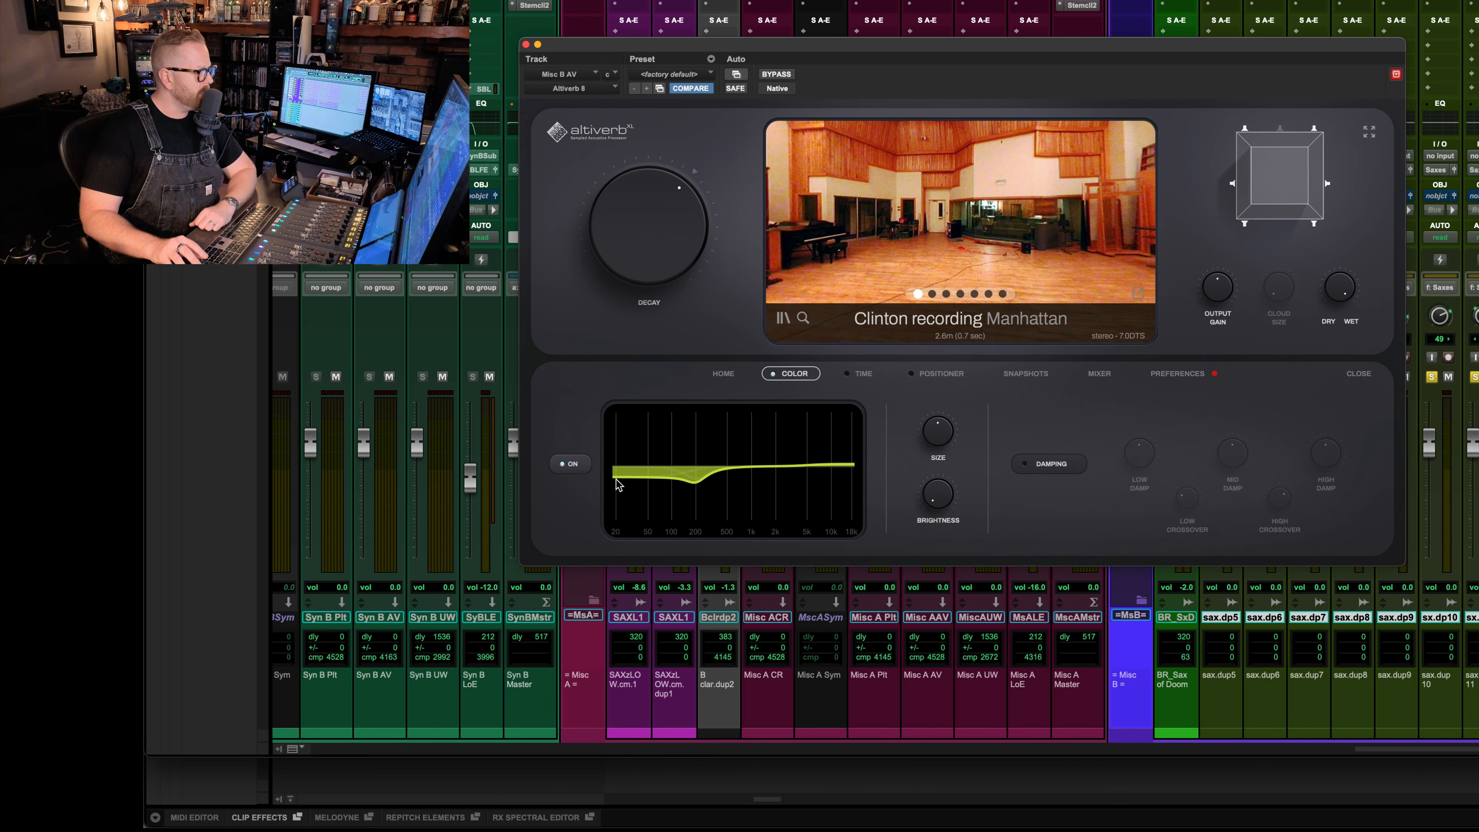
{"action": "mouse_move", "coordinate": [652, 479]}
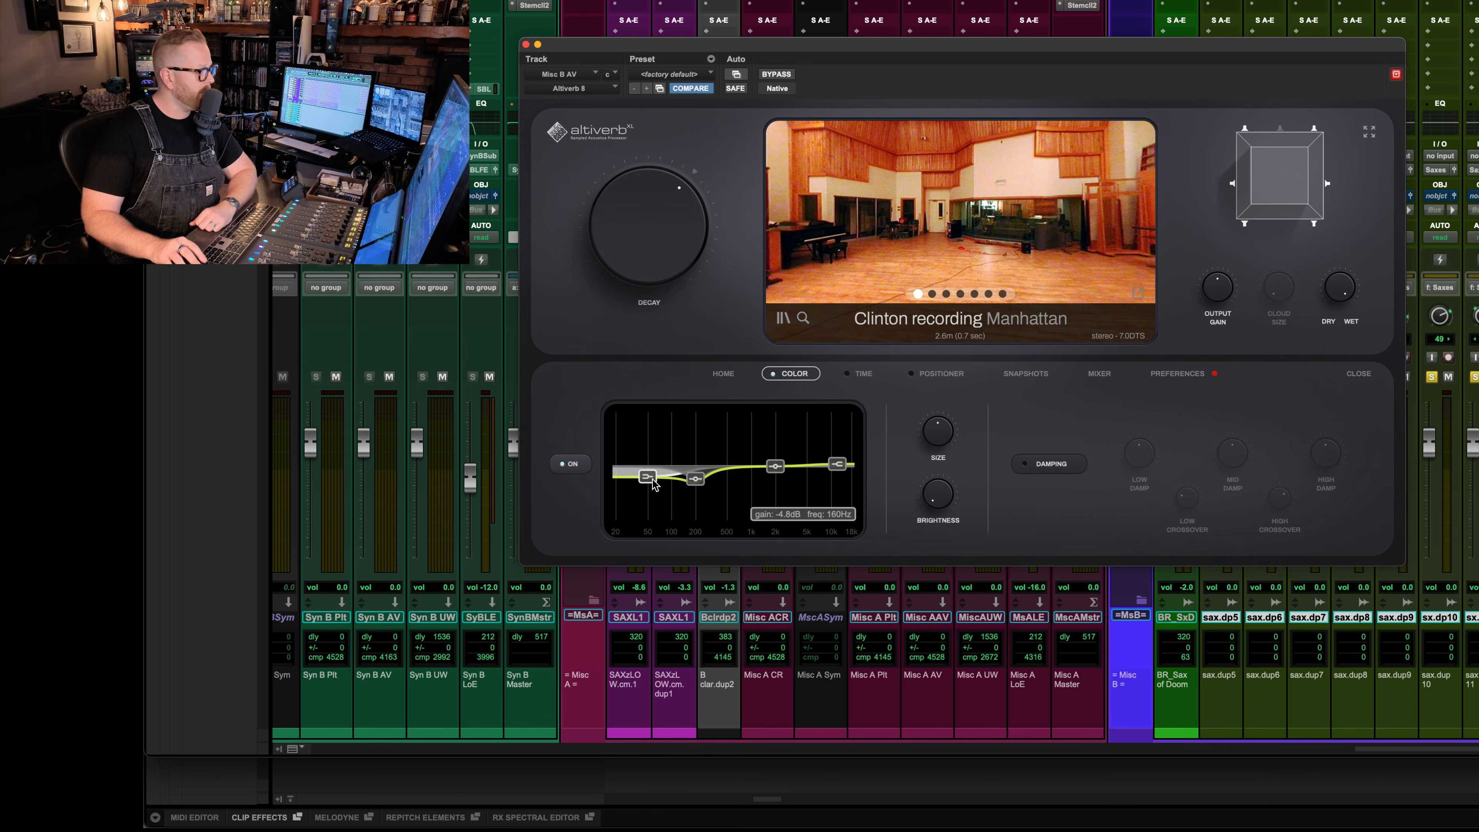
- Load the PM Clinton 1 preset in the Misc B AV Altiverb and close the plug-in
{"action": "left_click", "coordinate": [650, 82]}
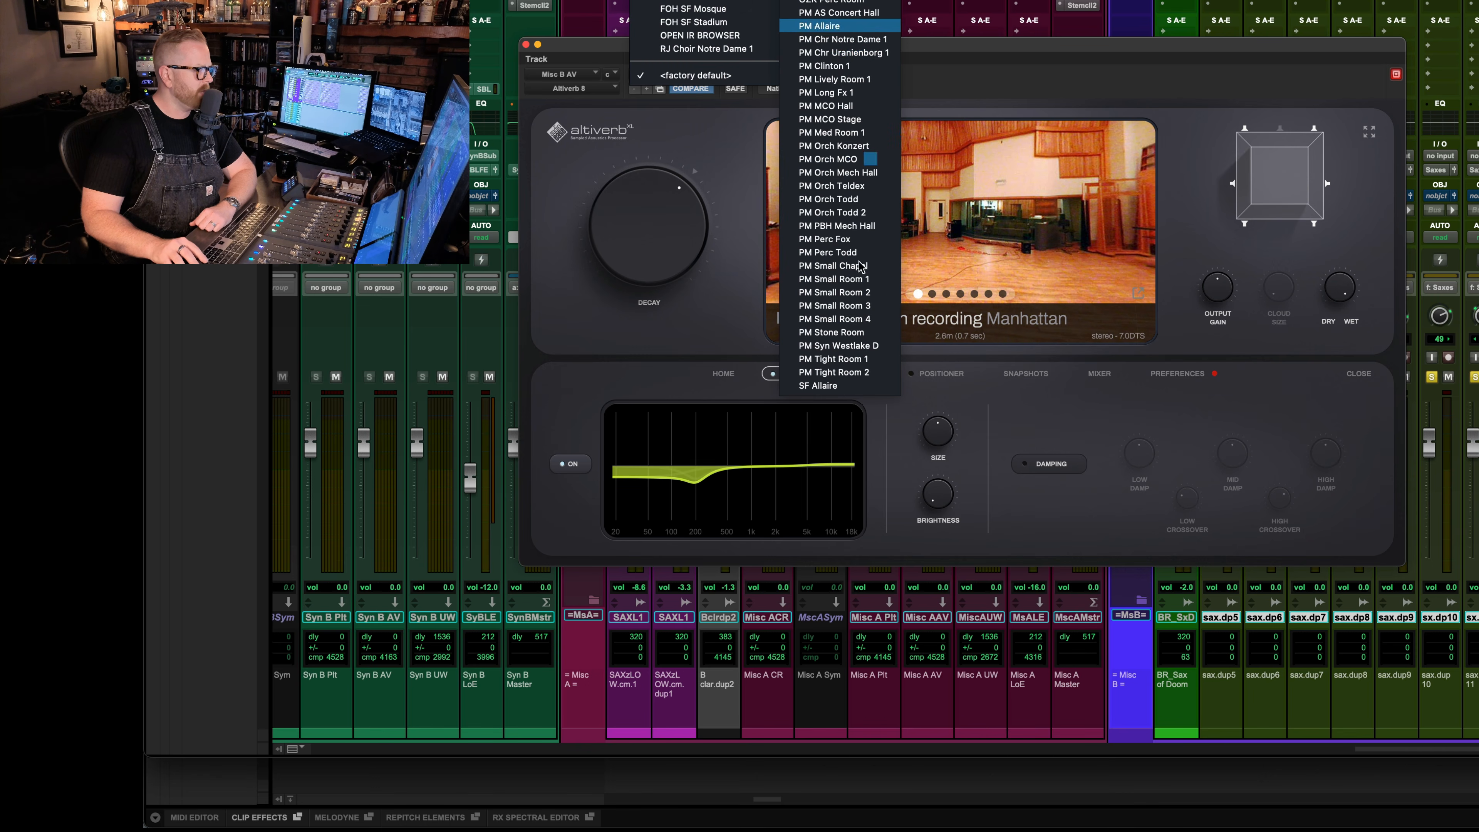
{"action": "left_click", "coordinate": [844, 66]}
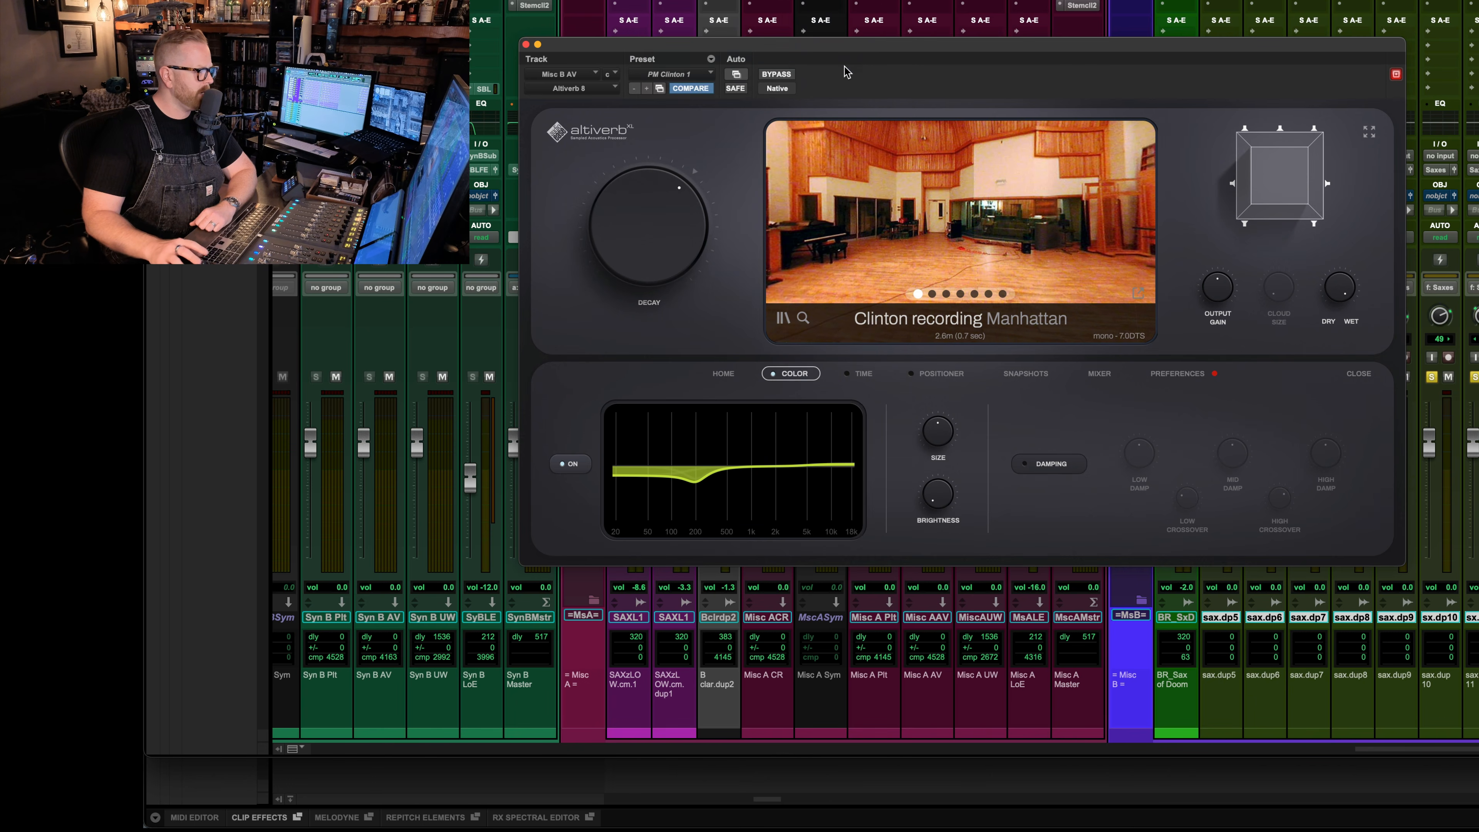
{"action": "left_click", "coordinate": [525, 44]}
- Show the full LiveMix clips in the edit timeline and place the cursor at the start of the a101LiveMix clip
{"action": "key", "text": "super+equal"}
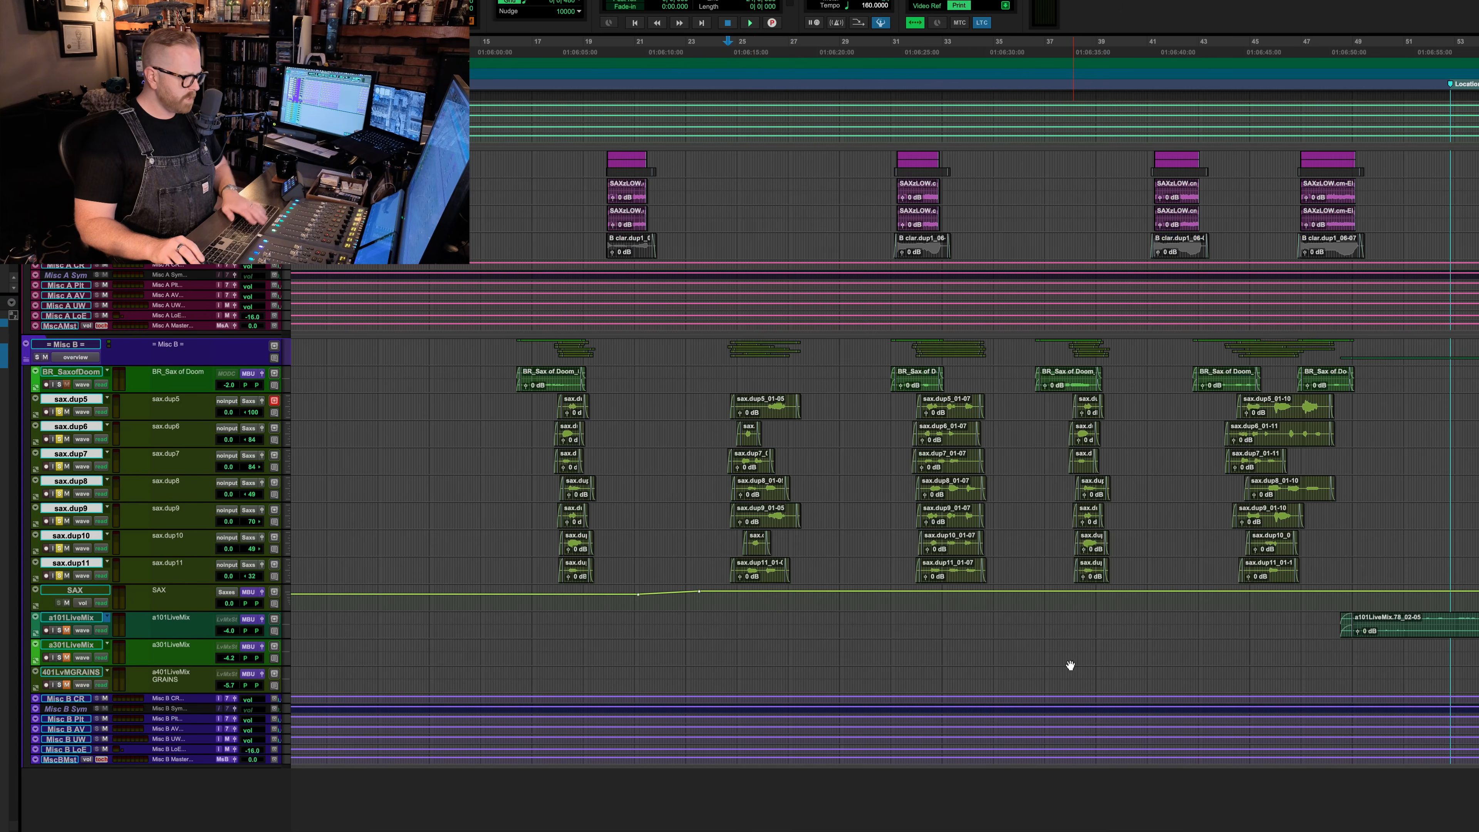
{"action": "scroll", "coordinate": [1070, 665], "scroll_direction": "right", "scroll_amount": 15}
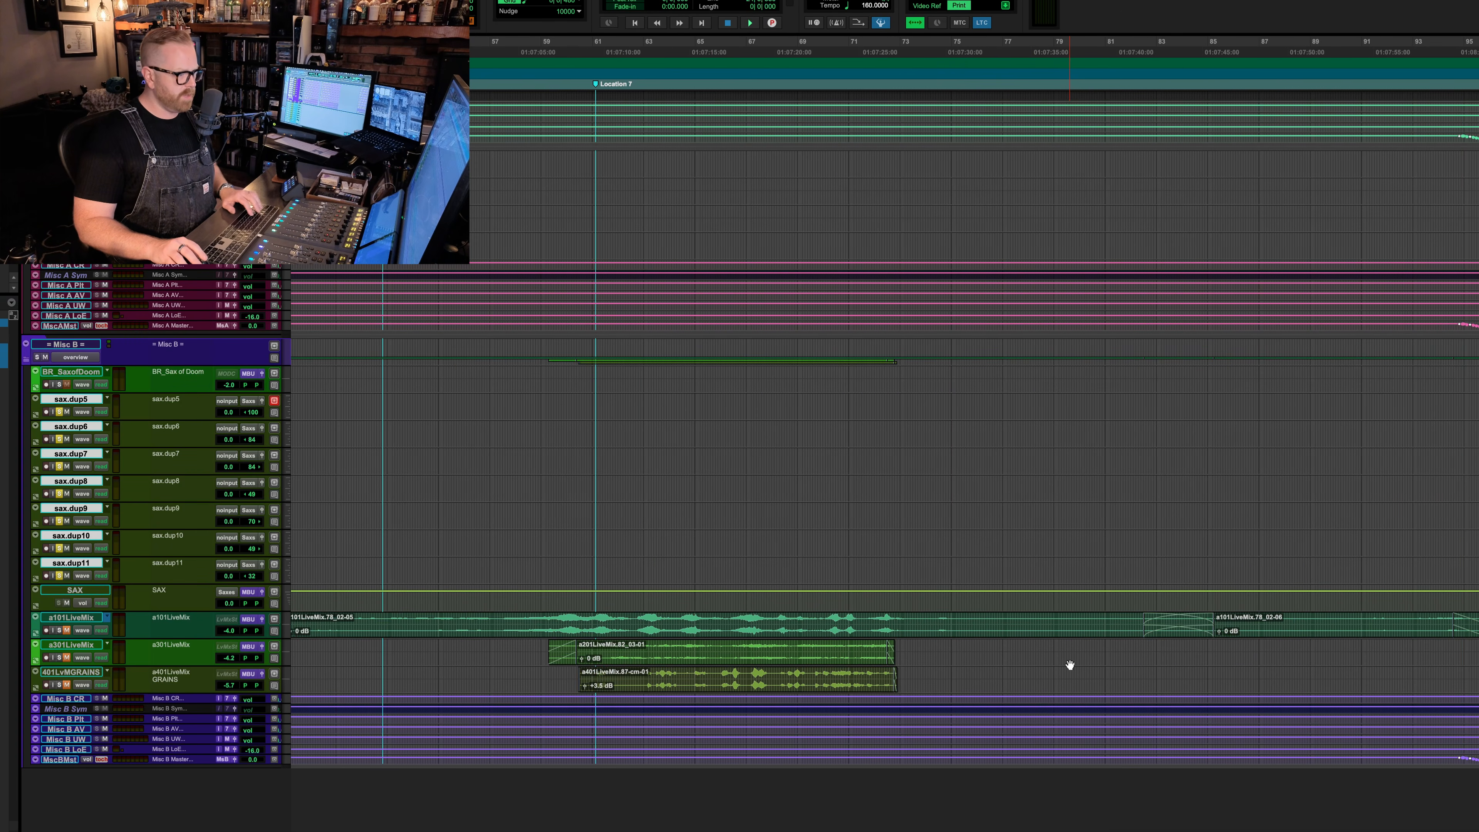
{"action": "key", "text": "r"}
{"action": "left_click_drag", "start_coordinate": [567, 631], "coordinate": [1258, 604]}
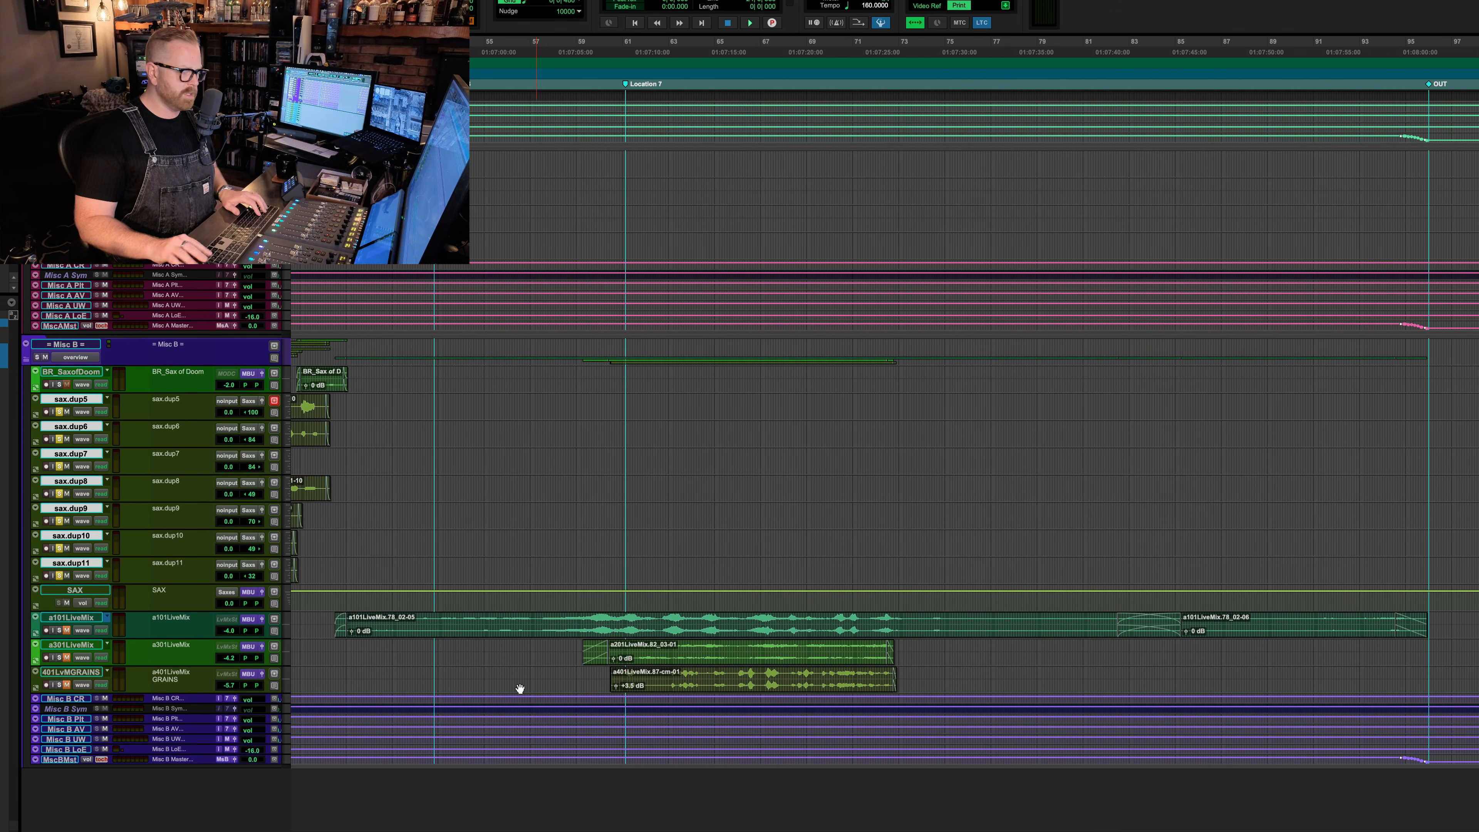
{"action": "left_click", "coordinate": [336, 617]}
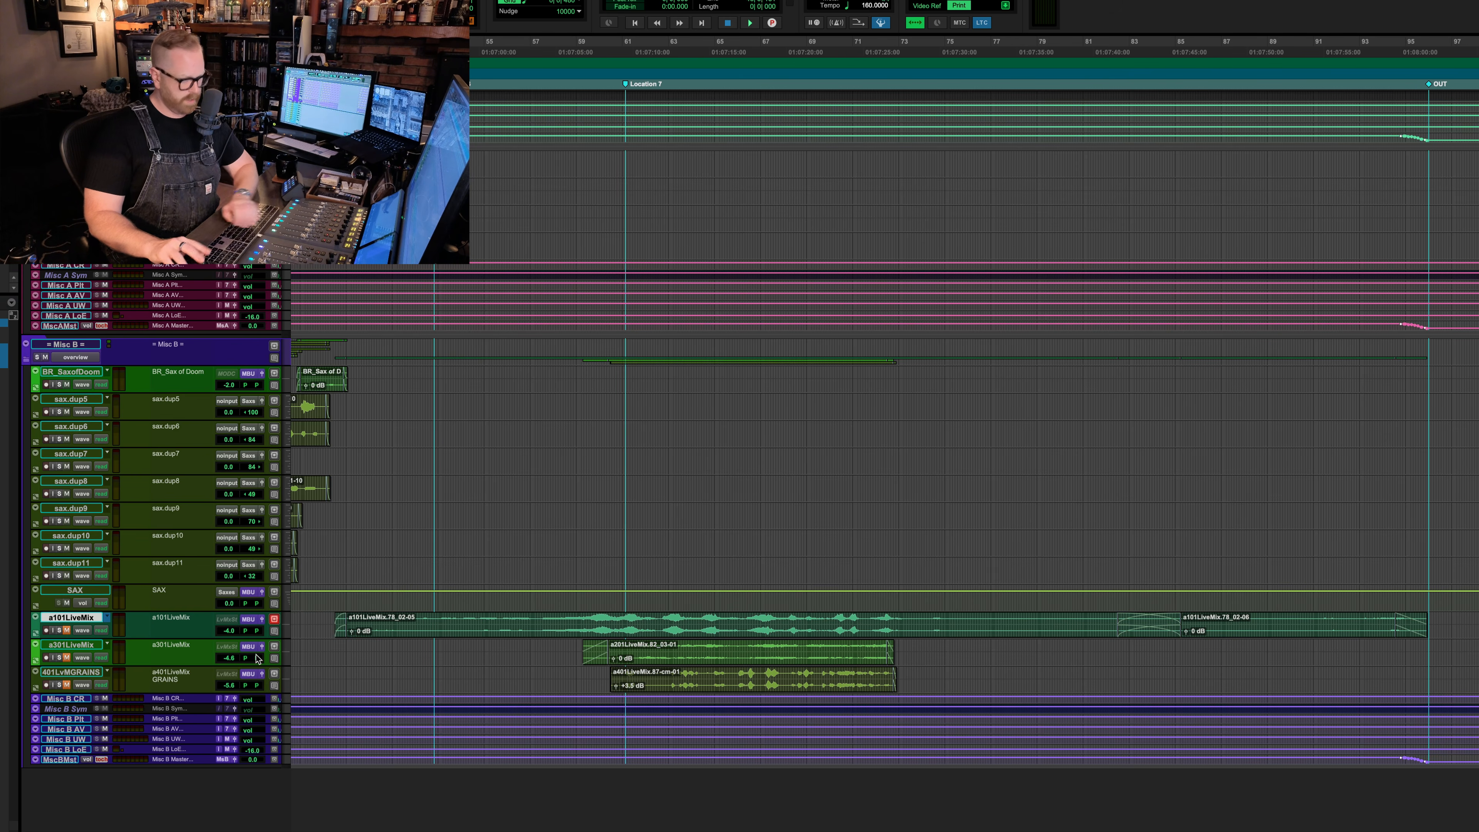
- View the NUGEN Halo Upmix settings on the Misc B UW track in the mixer, and close the plug-in
{"action": "key", "text": "super+equal"}
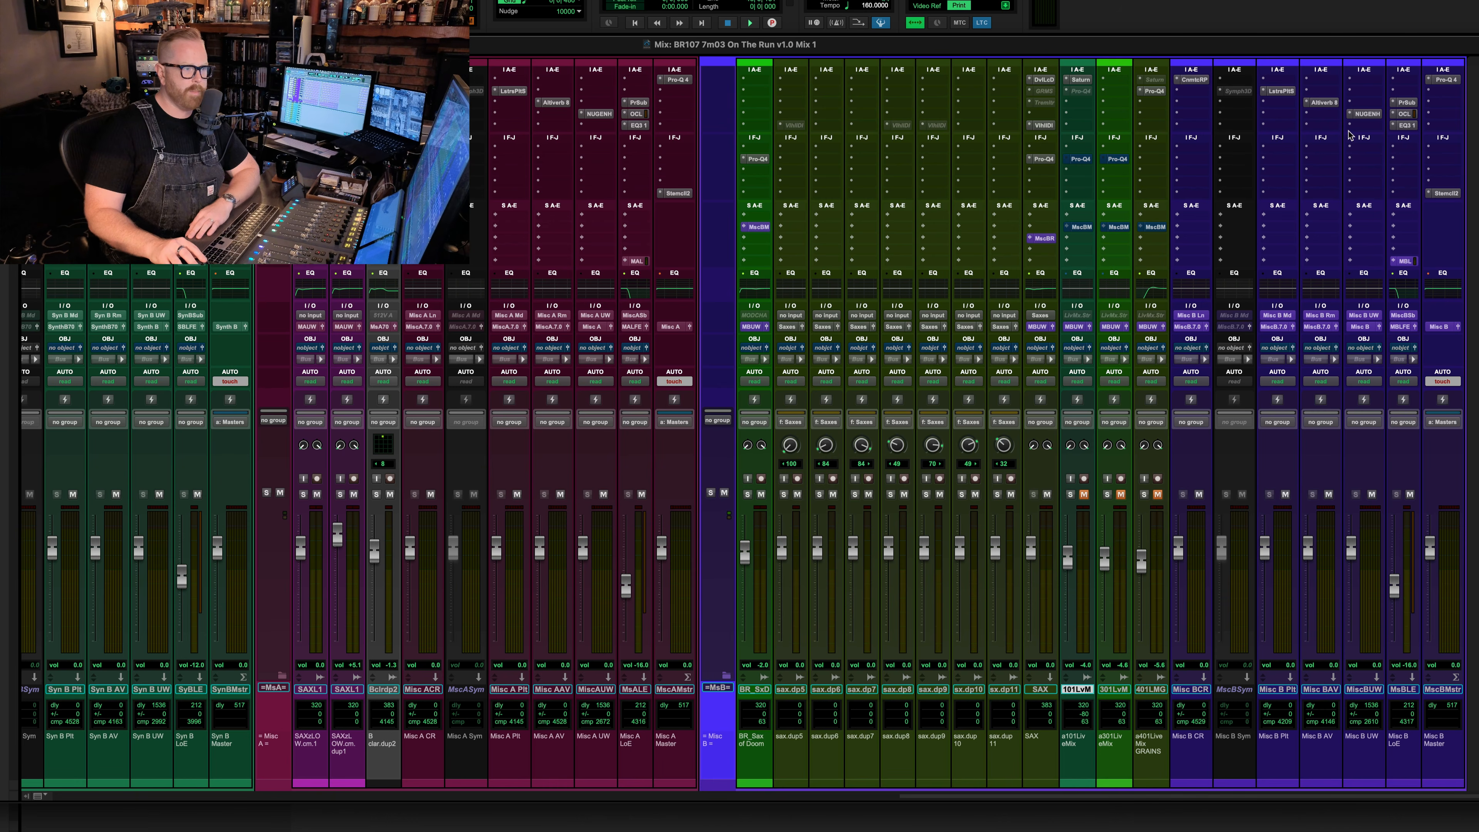
{"action": "left_click", "coordinate": [1368, 114]}
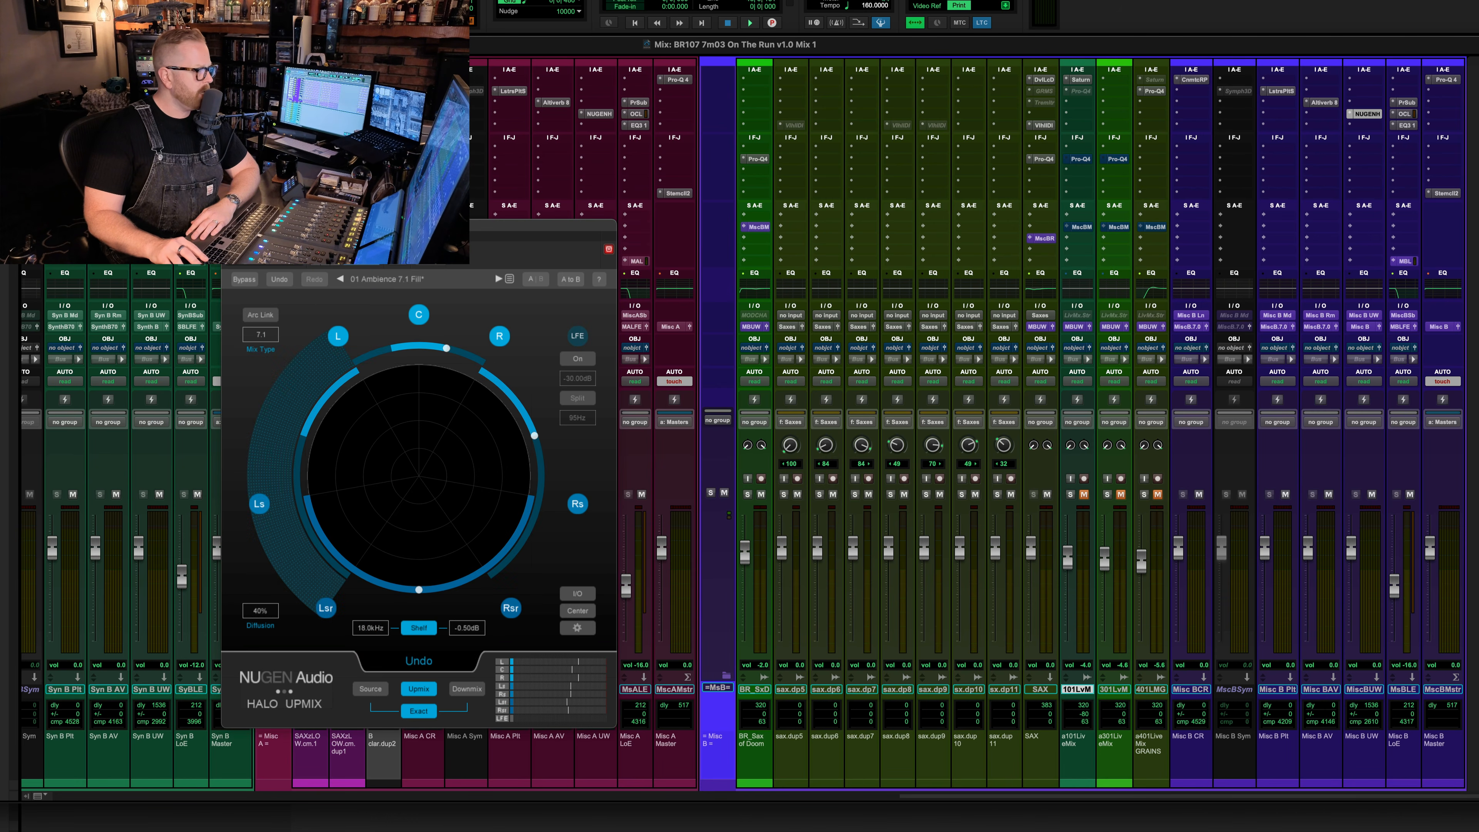
{"action": "left_click", "coordinate": [228, 226]}
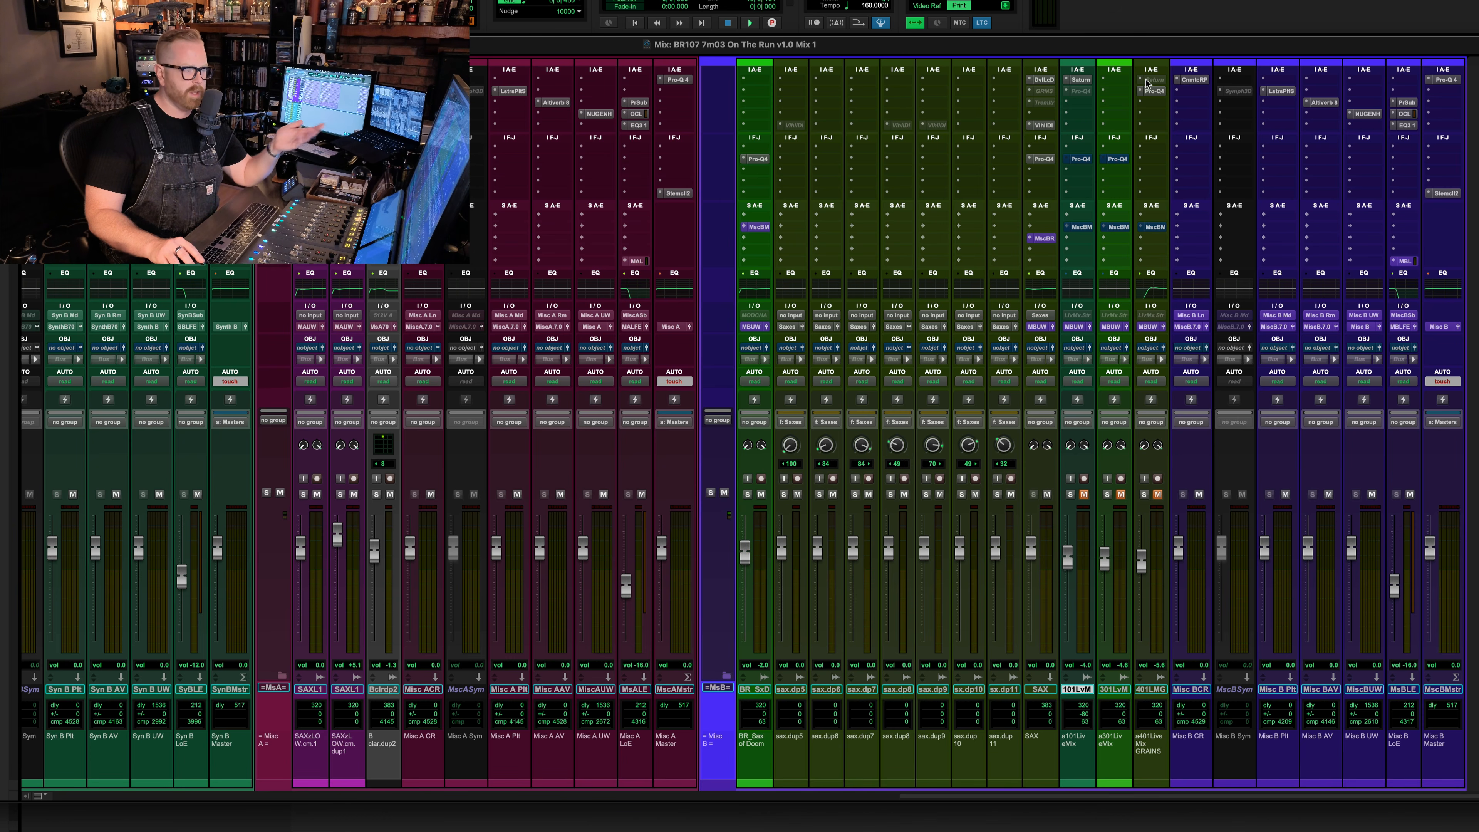
- Solo the a101LiveMix track and audition its clip from just before Location 7
{"action": "key", "text": "super+equal"}
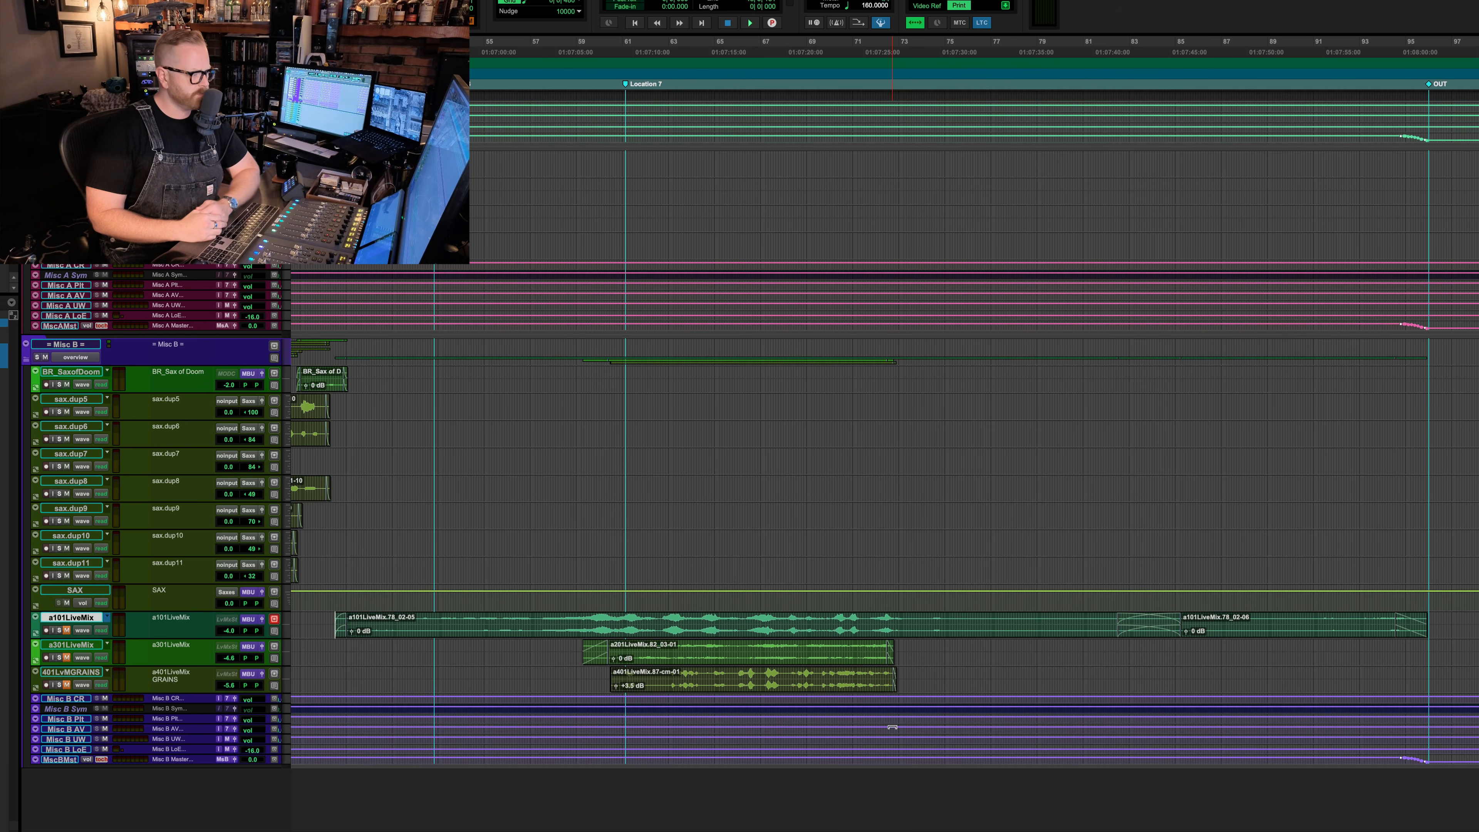
{"action": "left_click", "coordinate": [562, 619]}
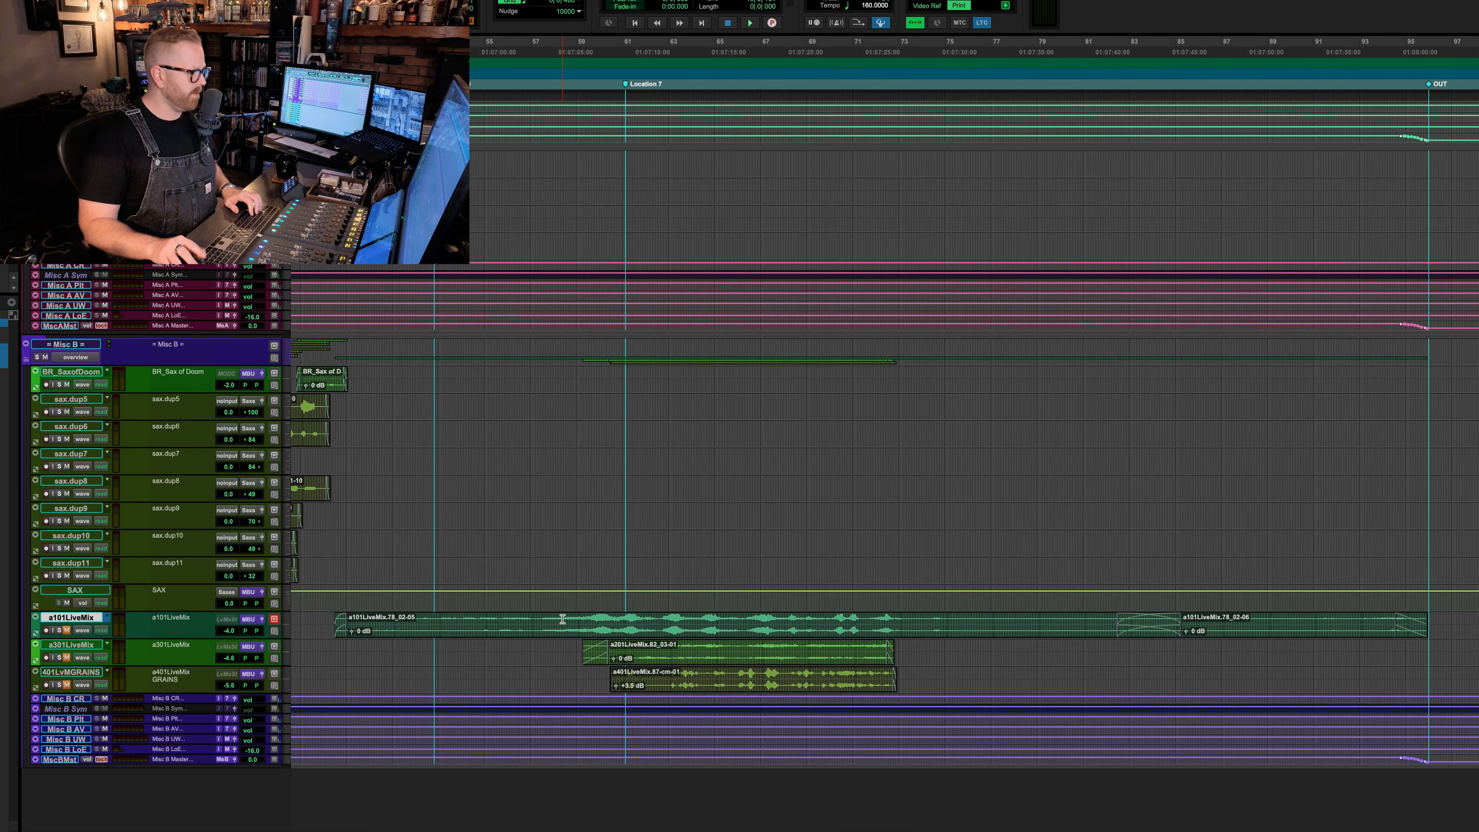
{"action": "key", "text": "super+equal"}
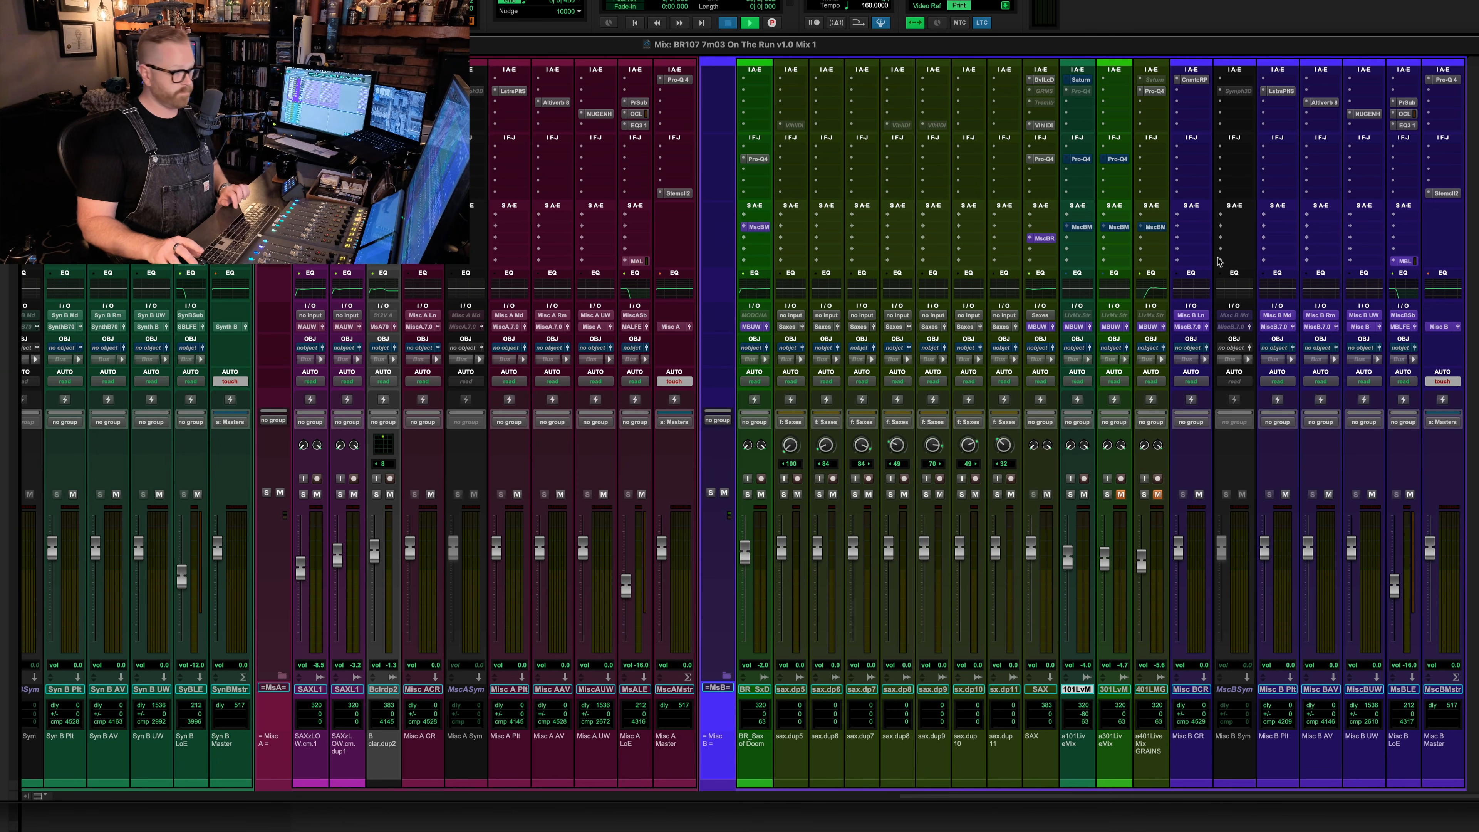
{"action": "key", "text": "space"}
{"action": "key", "text": "shift+s"}
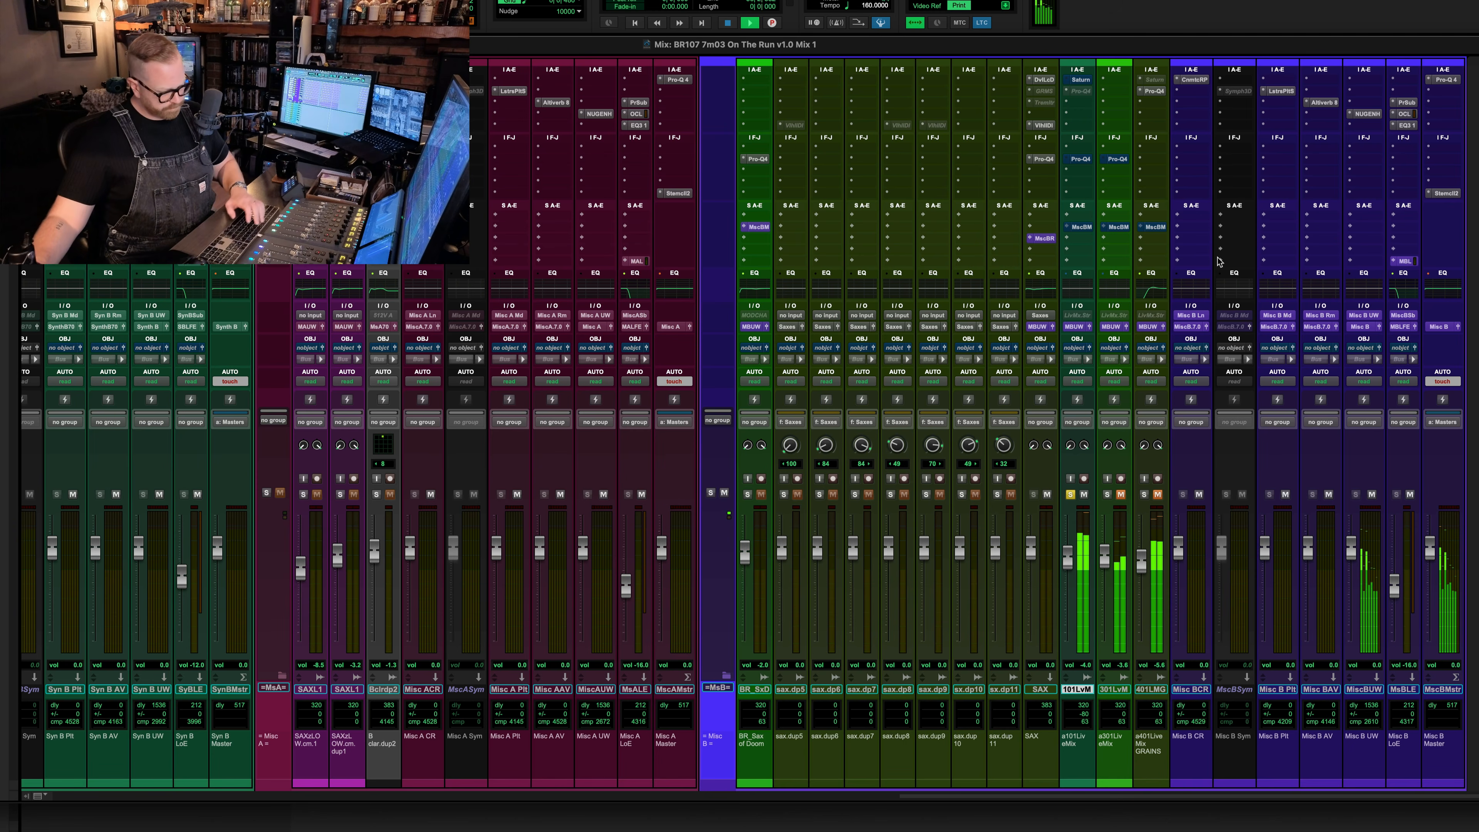
{"action": "key", "text": "super+equal"}
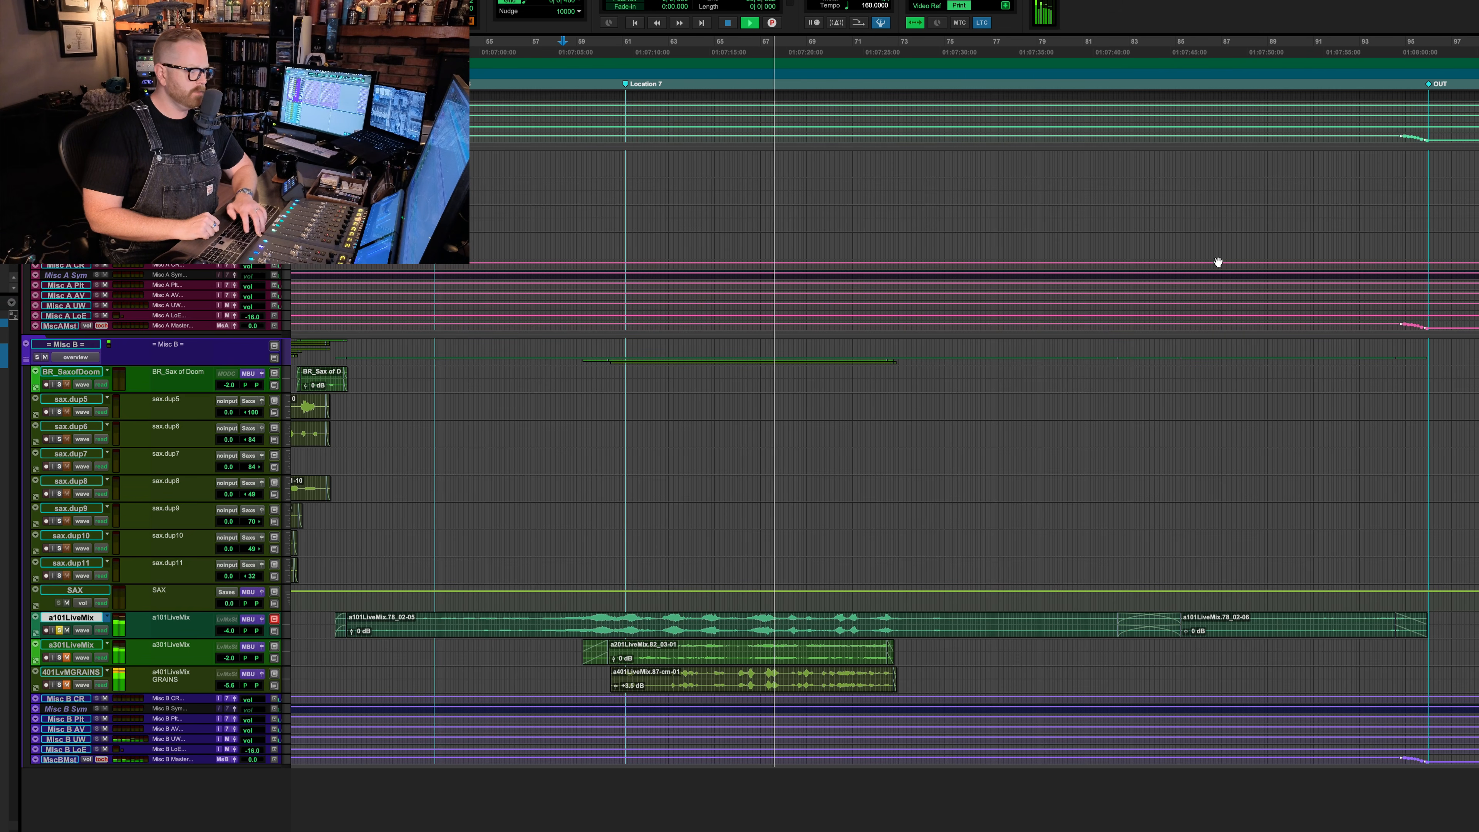
{"action": "key", "text": "space"}
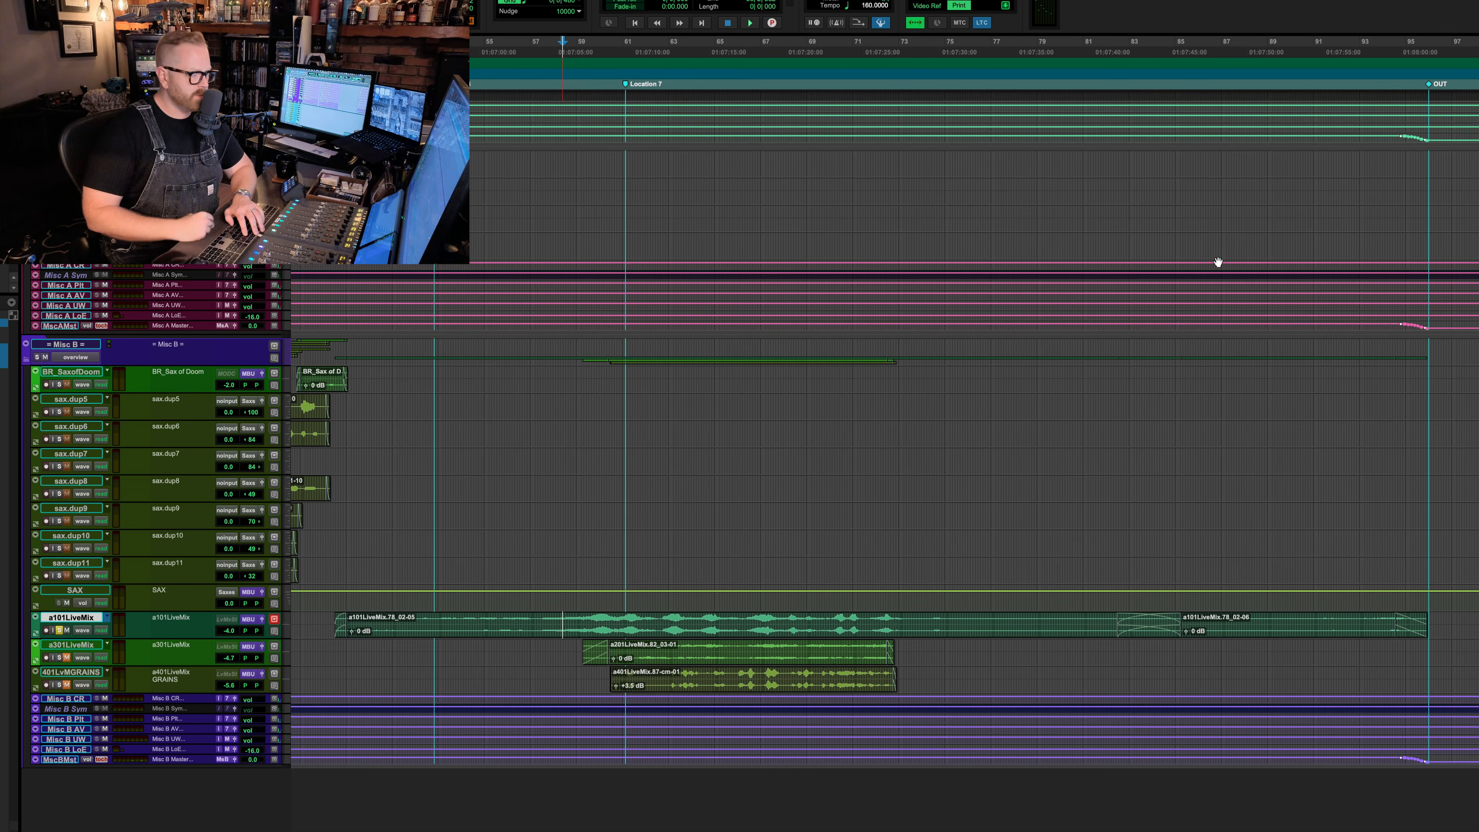
- Play the soloed a101LiveMix track while viewing its Saturn 2 saturation settings, and close the plug-in
{"action": "key", "text": "super+equal"}
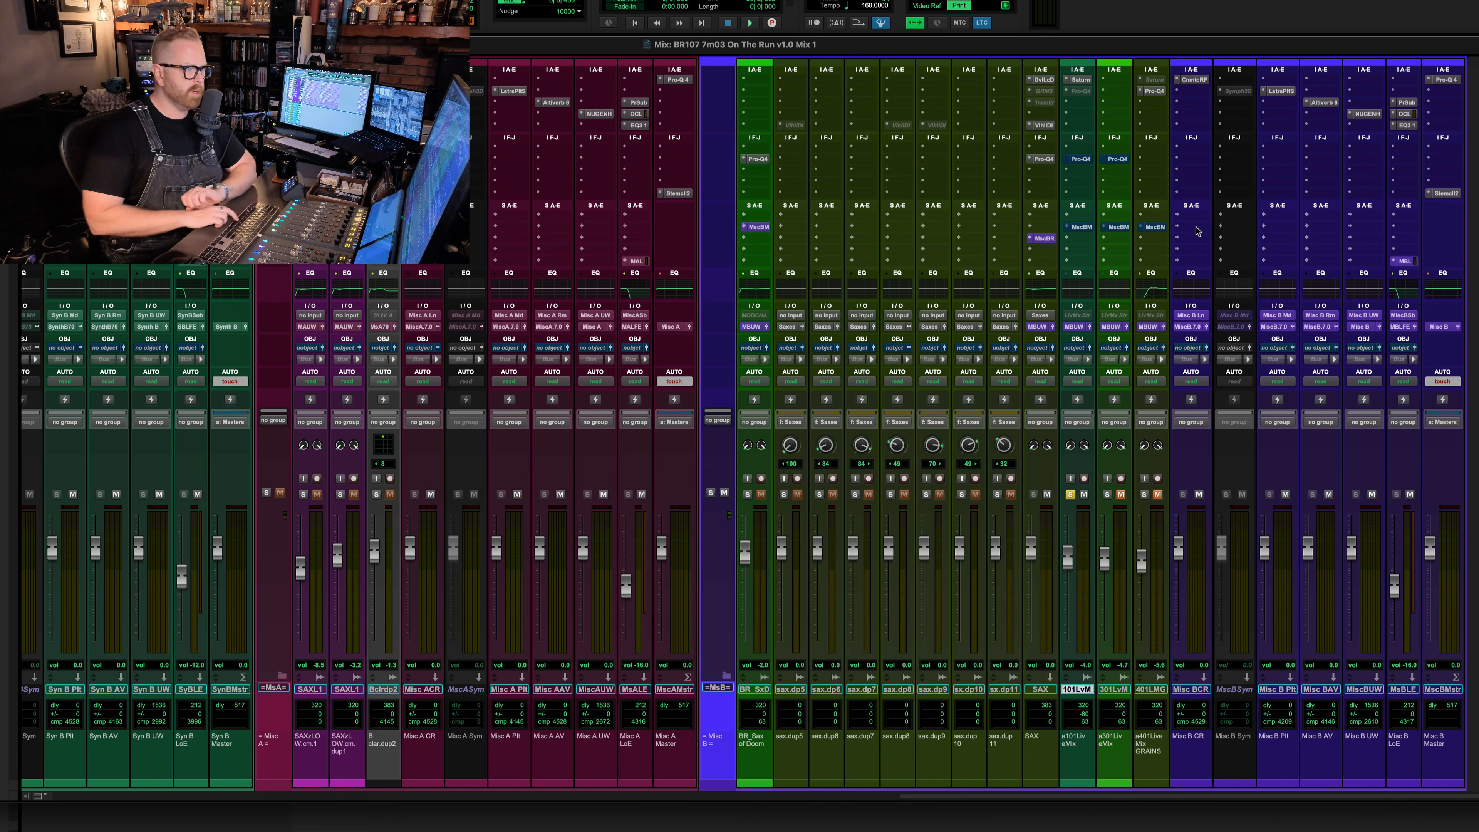
{"action": "key", "text": "space"}
{"action": "left_click", "coordinate": [1080, 79]}
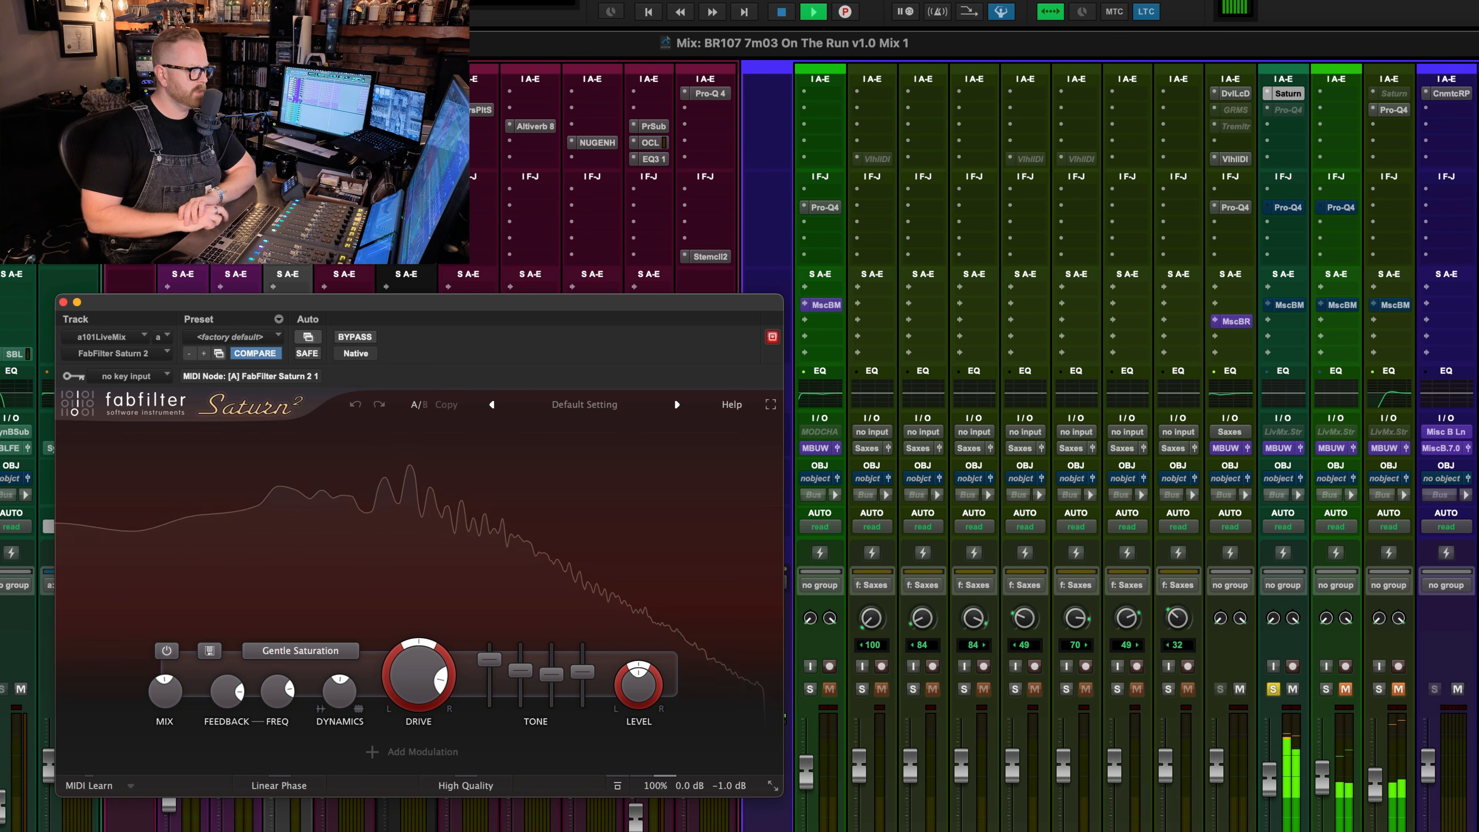
{"action": "key", "text": "space"}
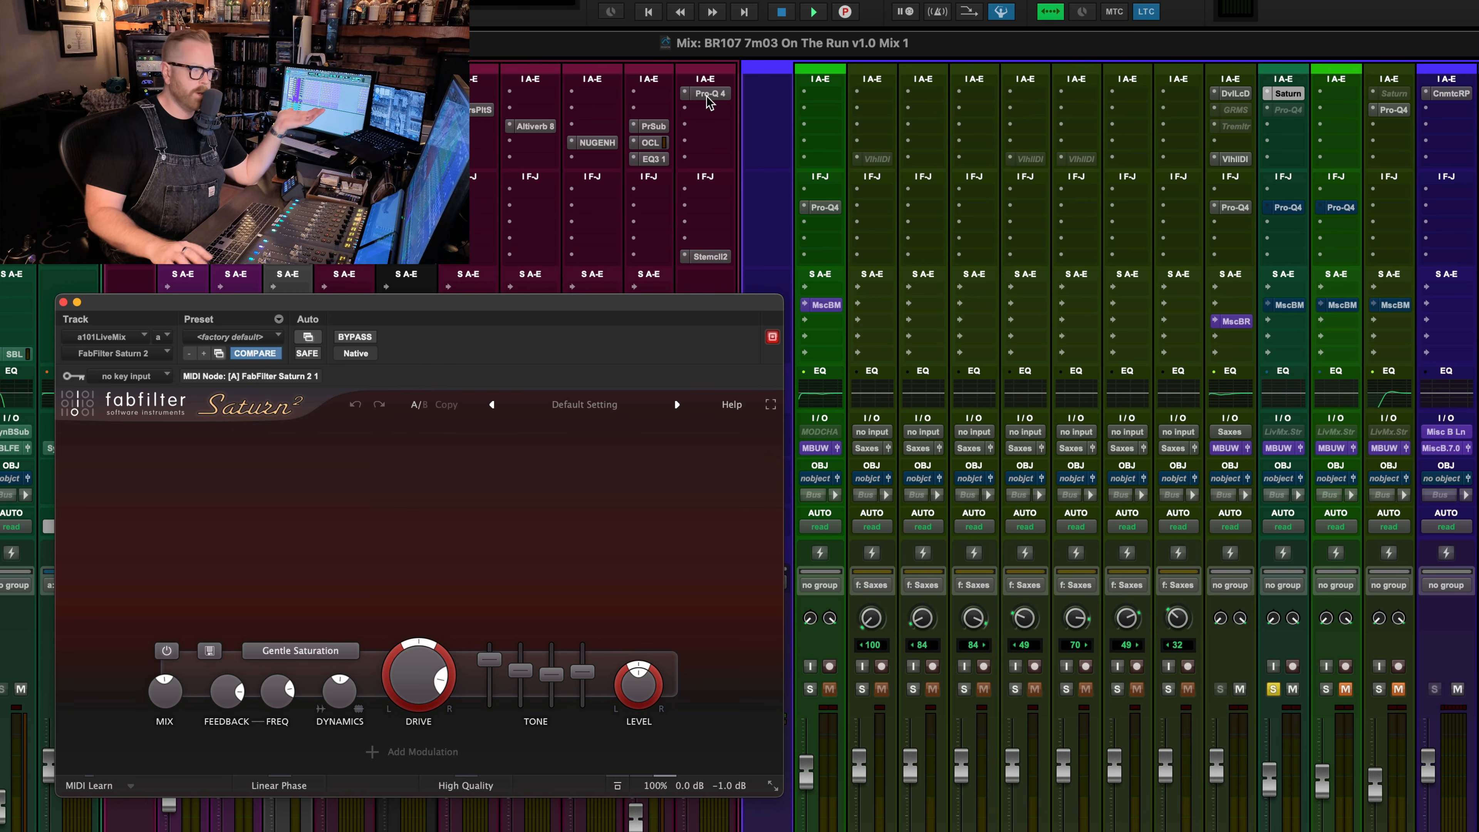
{"action": "left_click", "coordinate": [63, 302]}
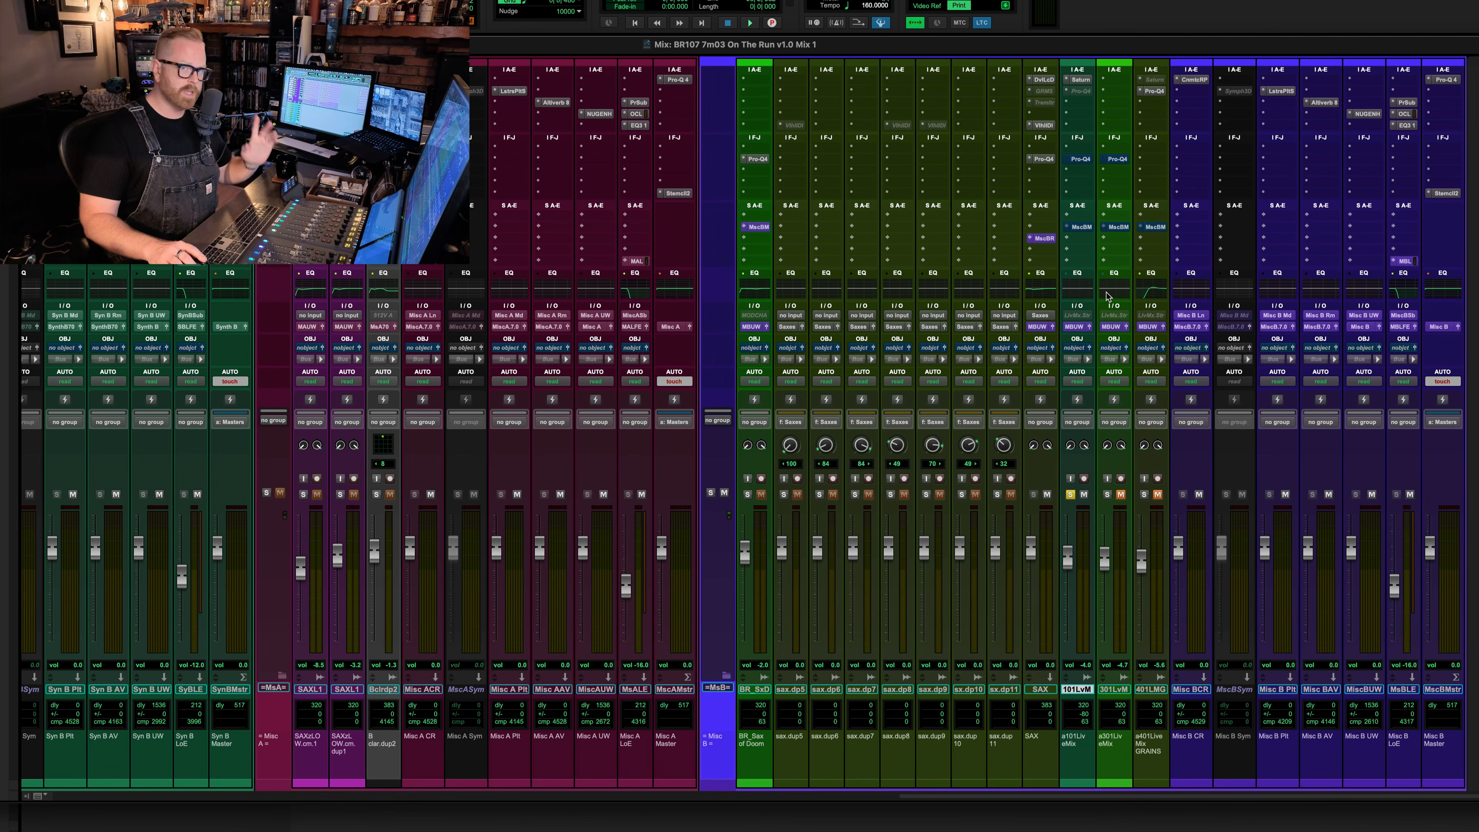
- Turn on the bypassed Pro-Q 4 on the a101LiveMix track and play the soloed track while inspecting its EQ bands
{"action": "left_click", "coordinate": [1079, 158]}
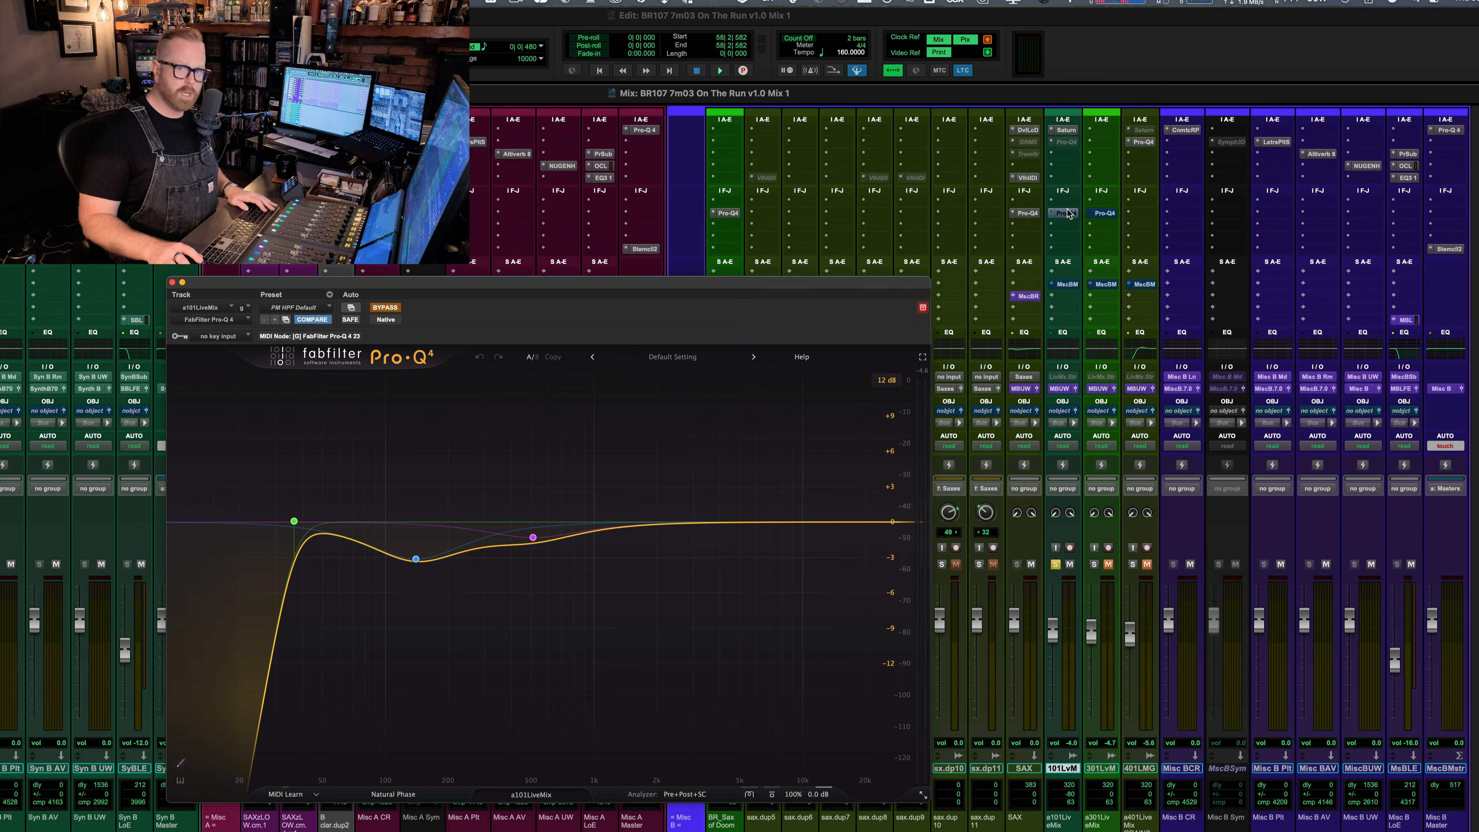
{"action": "left_click", "coordinate": [1068, 214], "text": "super"}
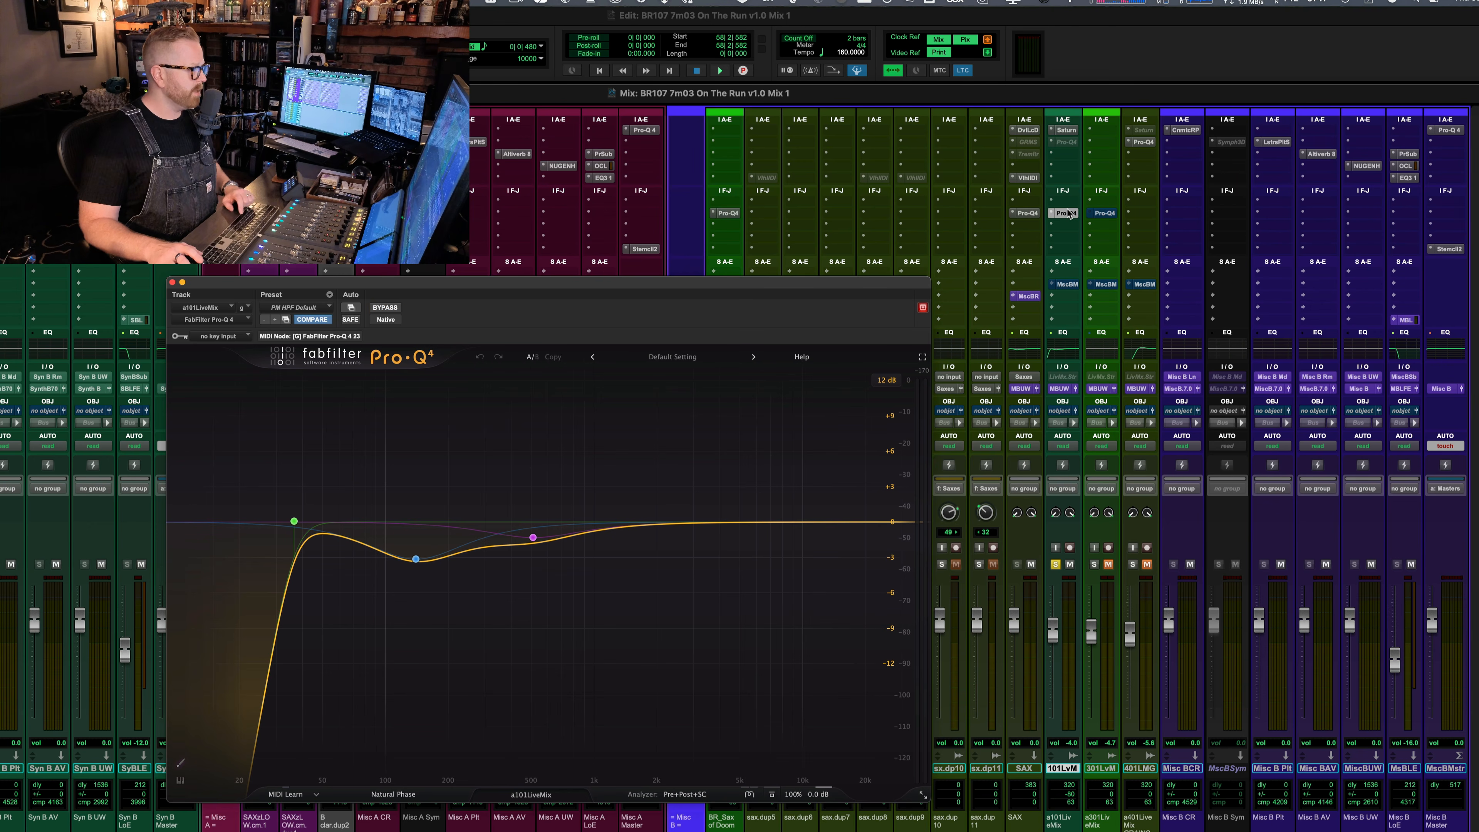
{"action": "key", "text": "space"}
{"action": "mouse_move", "coordinate": [515, 527]}
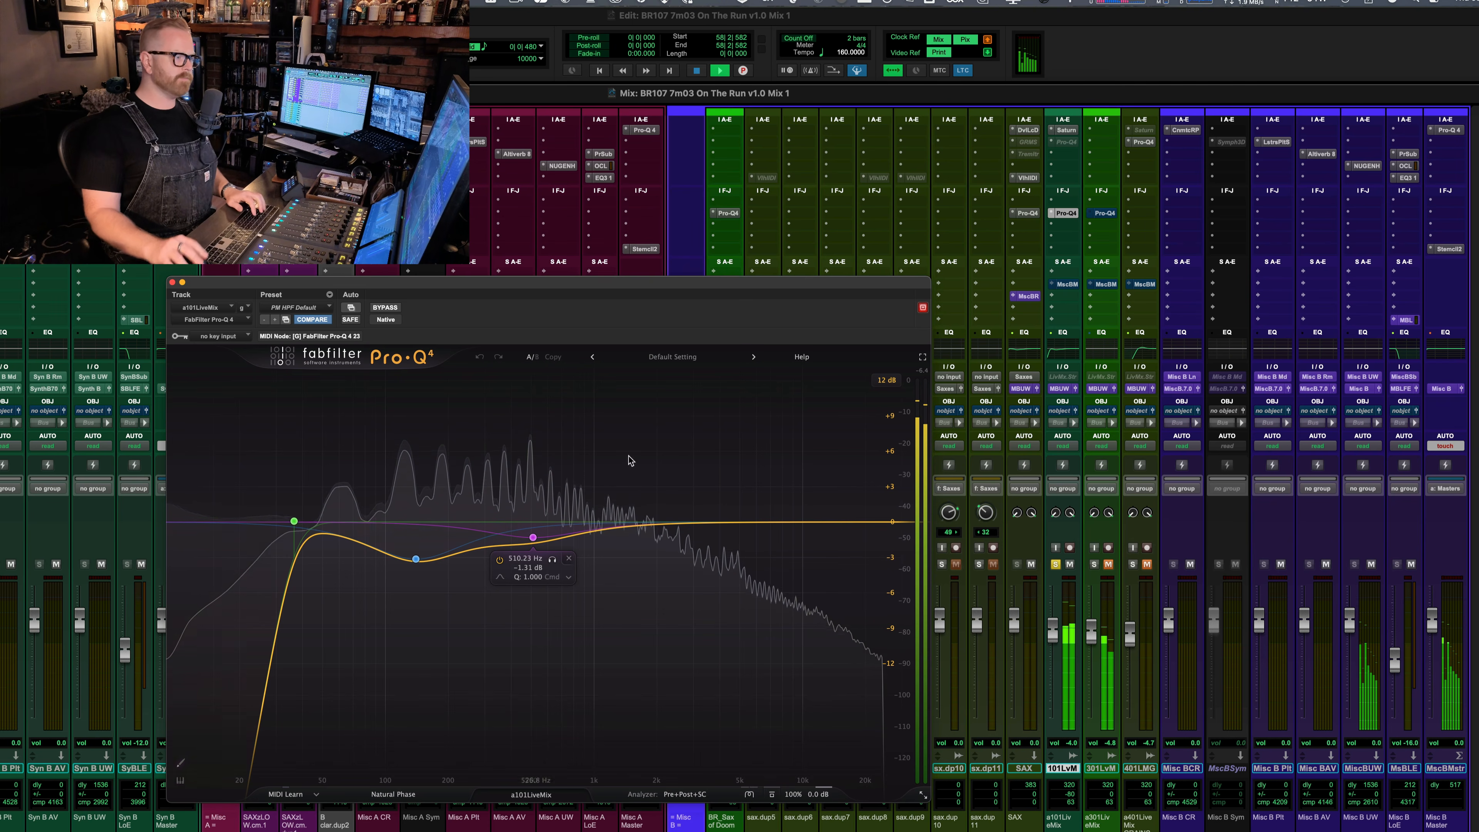
- Enable the a101LiveMix send to Misc B Md, view the Lustrous Plates reverb on Misc B Plt, and close both windows in the edit view
{"action": "left_click", "coordinate": [1068, 284]}
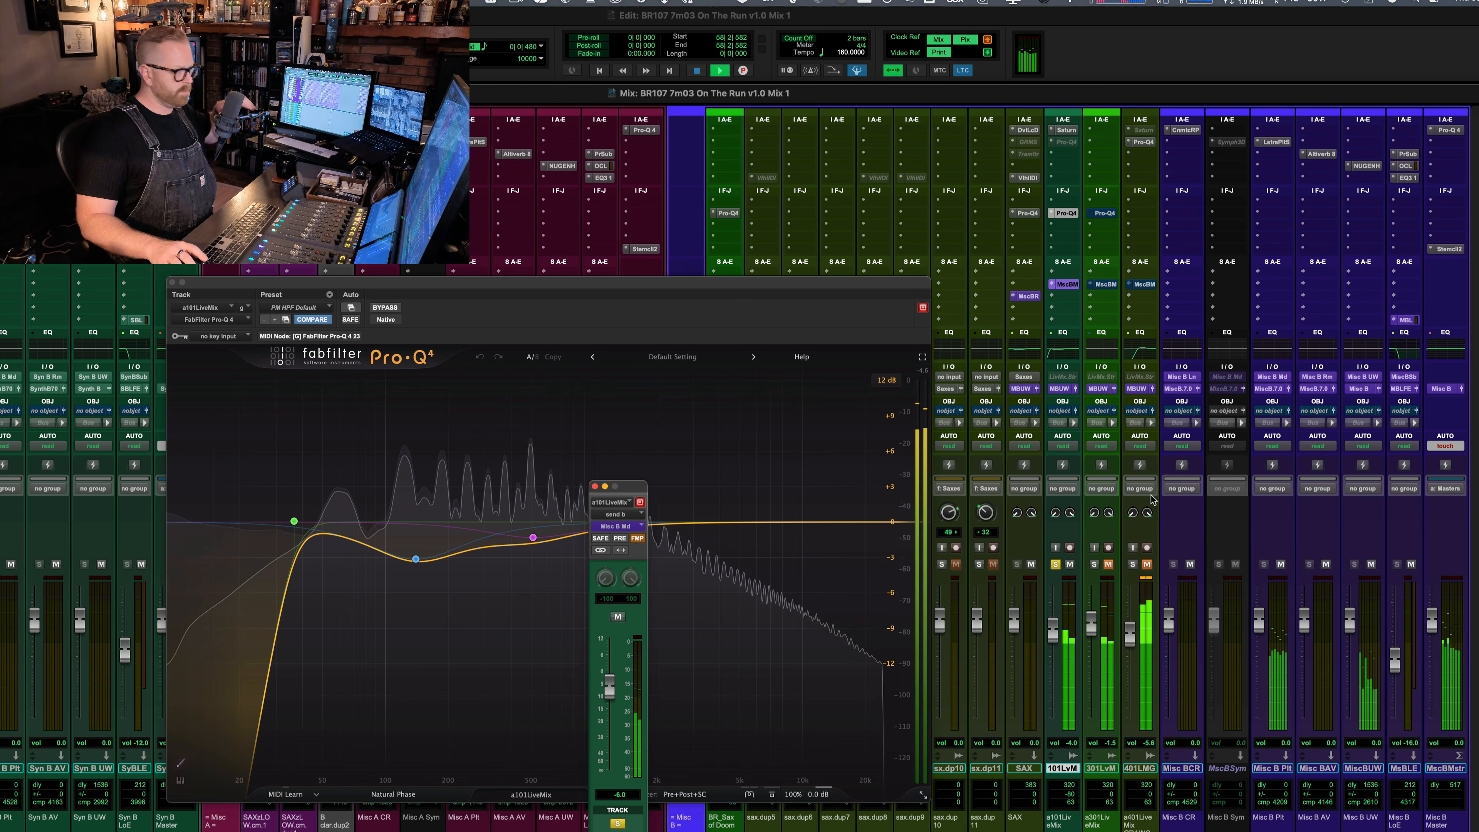
{"action": "left_click", "coordinate": [1276, 141]}
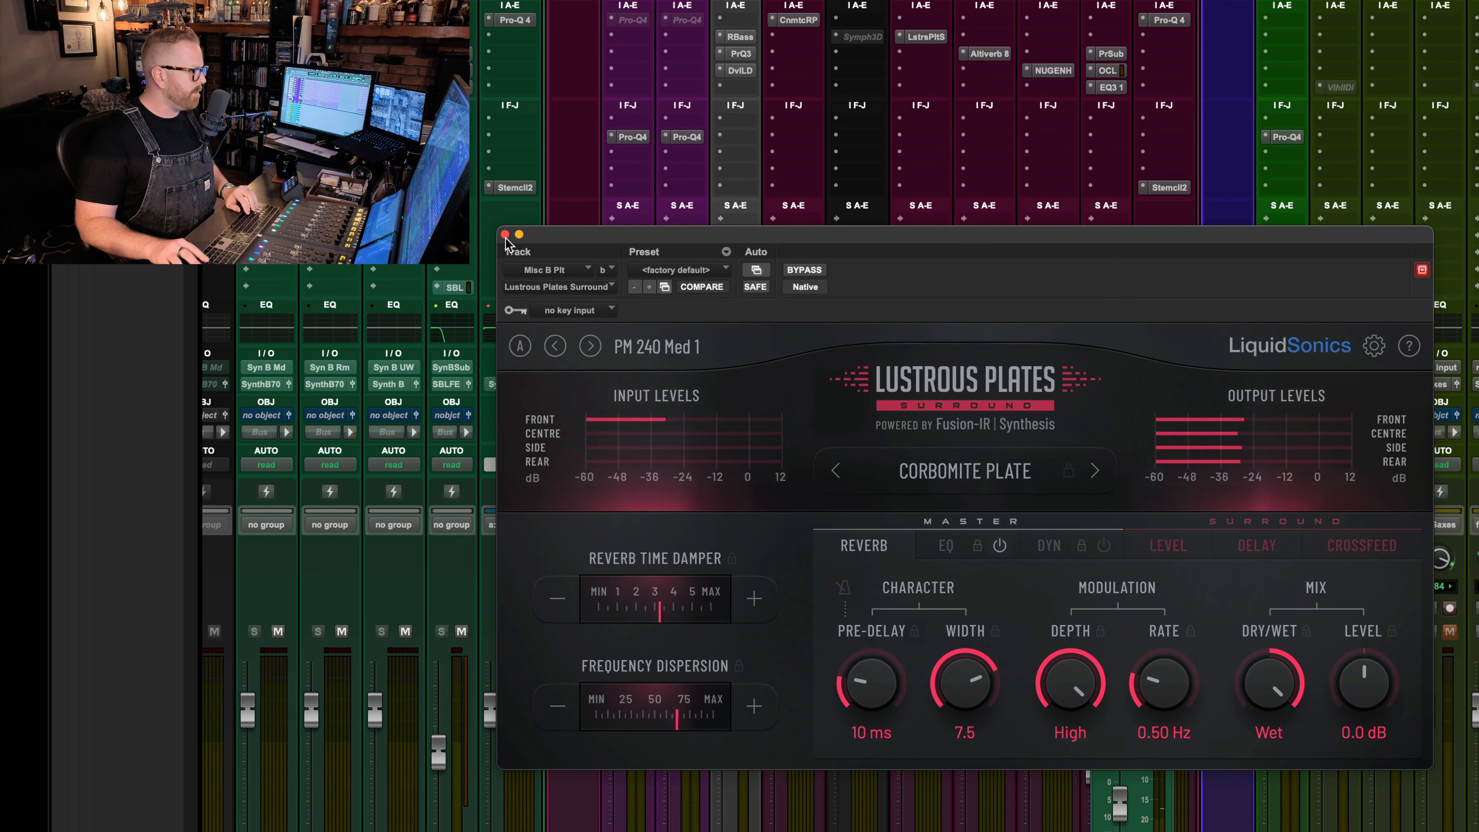
{"action": "key", "text": "super+equal"}
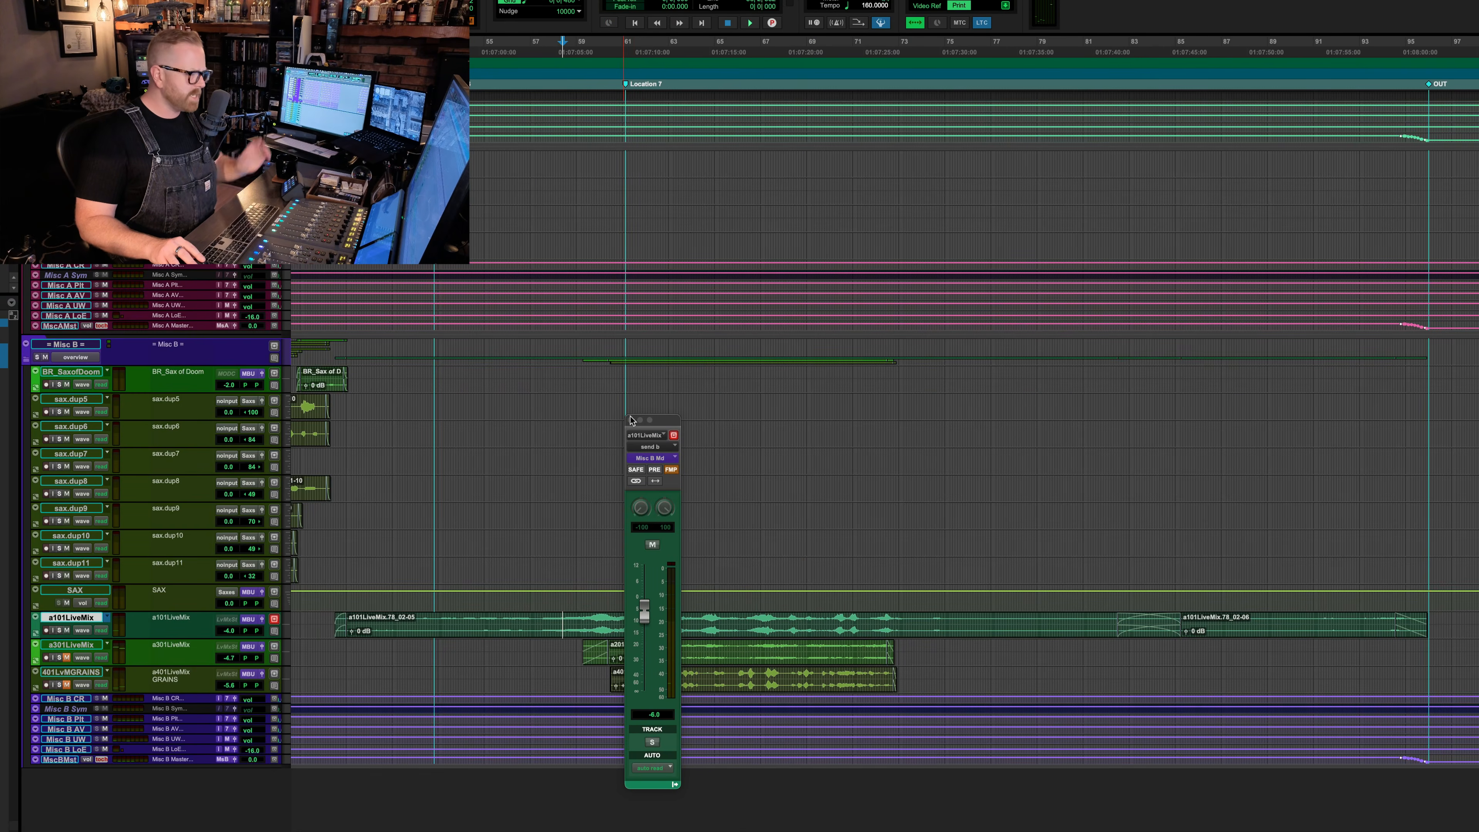
{"action": "left_click", "coordinate": [631, 421]}
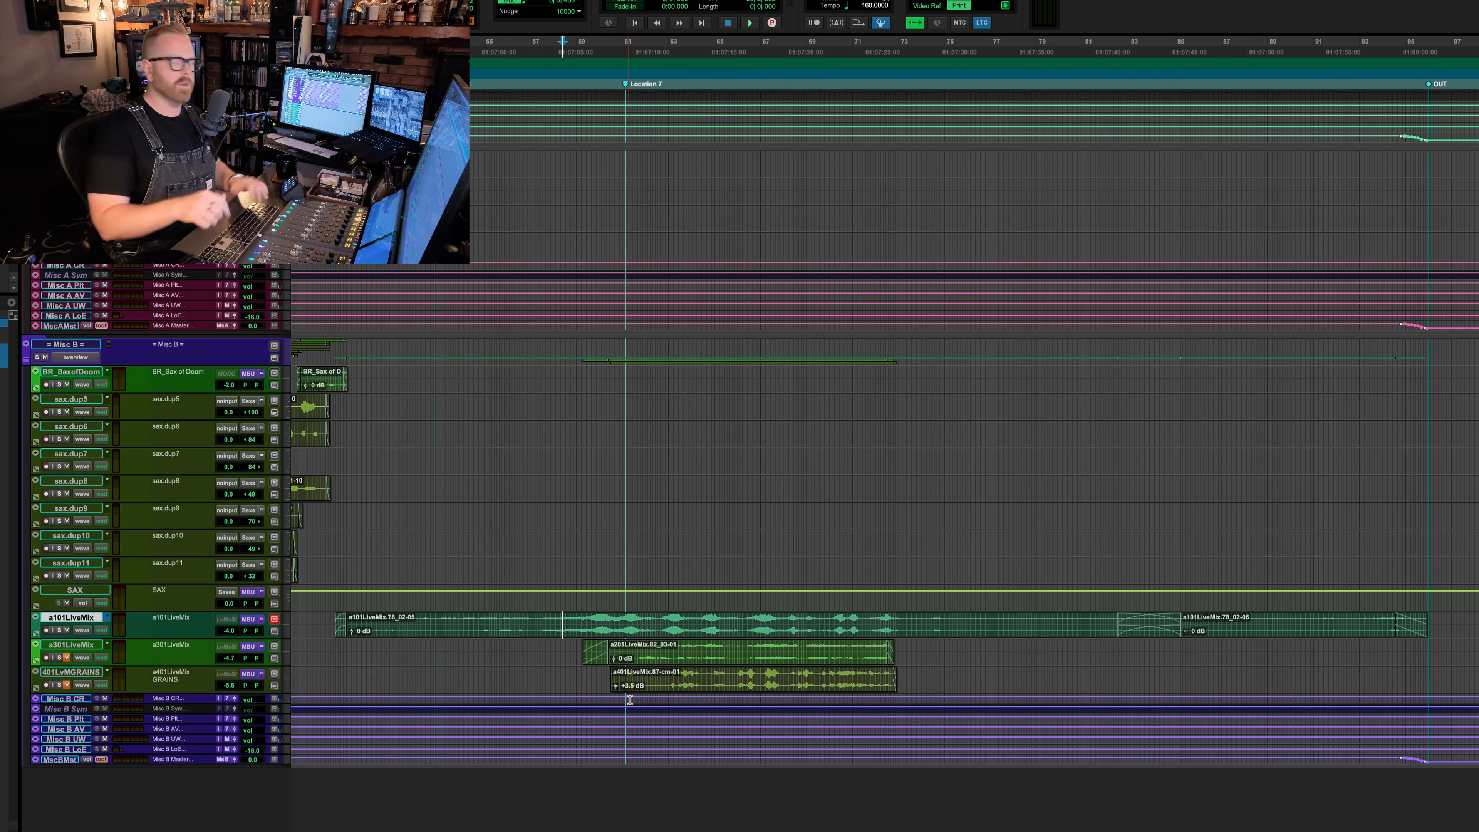
- Place the cursor in the a301LiveMix clip just after Location 7, unmute and solo its track, and play it in the mixer
{"action": "left_click", "coordinate": [633, 647]}
{"action": "key", "text": "shift+m"}
{"action": "key", "text": "shift+s"}
{"action": "key", "text": "ctrl+equal"}
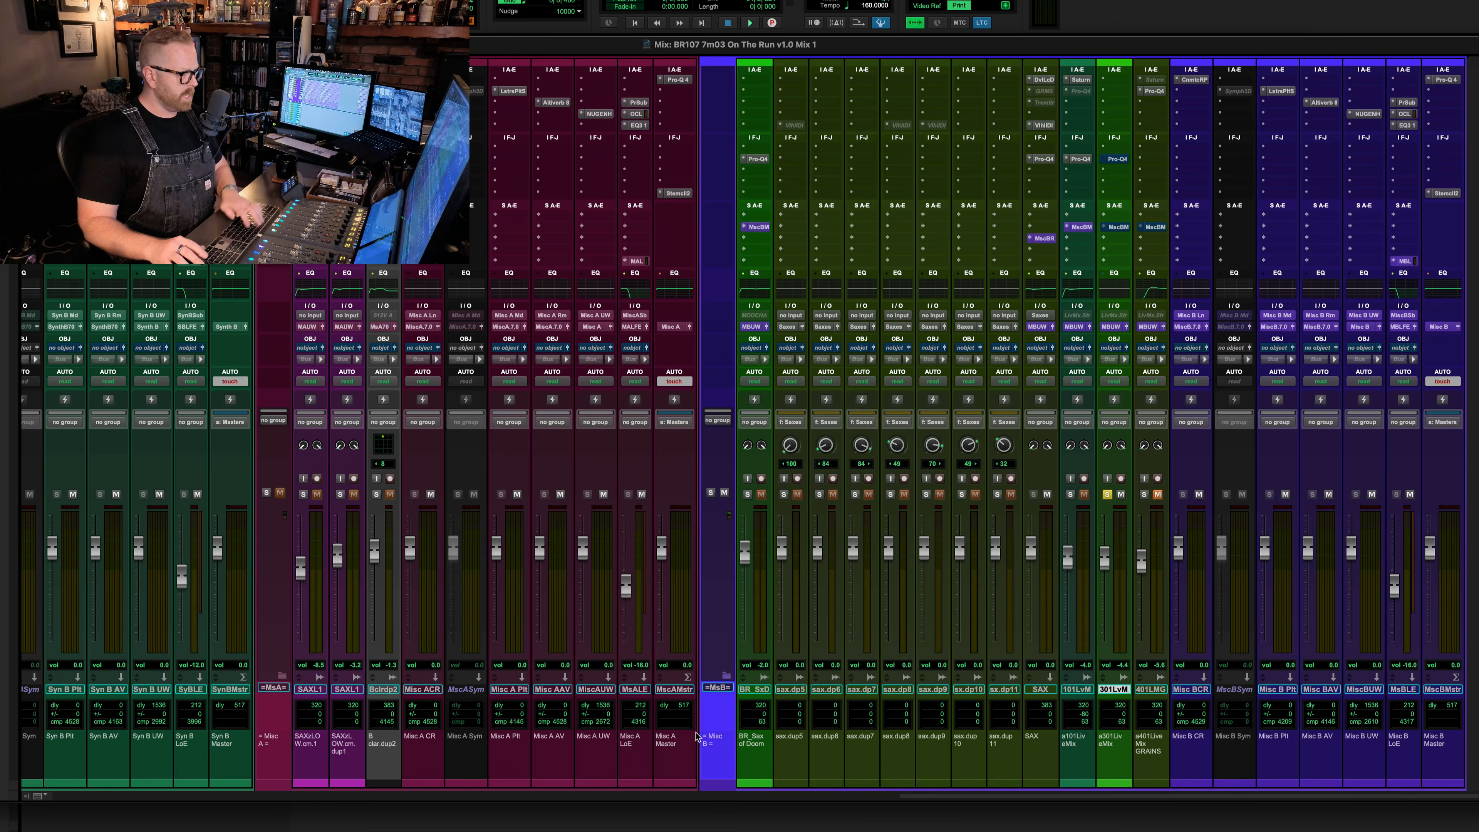
{"action": "key", "text": "space"}
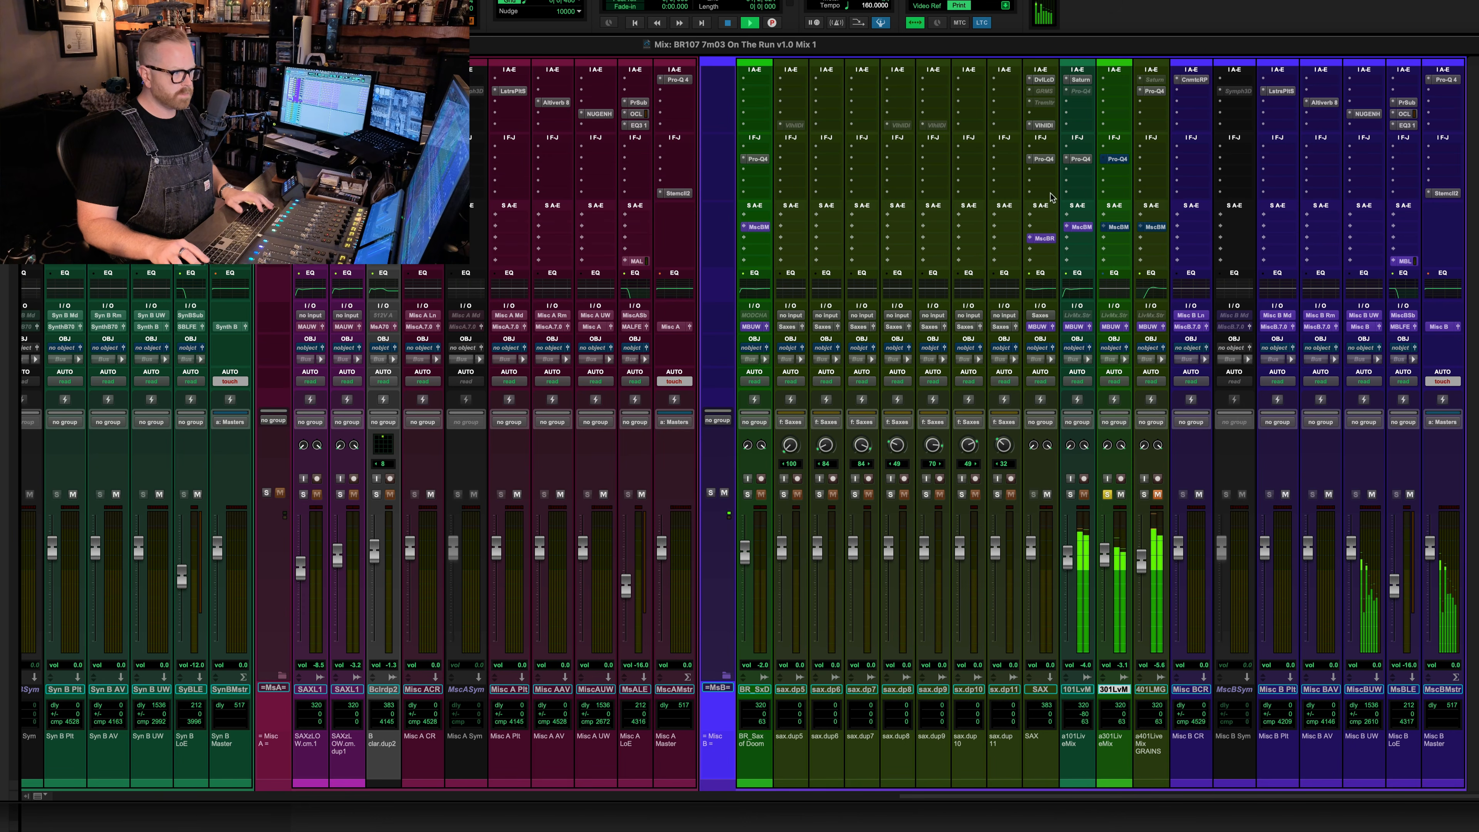
- Enable the Pro-Q 4 on the a301LiveMix track and inspect its low-cut band while auditioning the track
{"action": "left_click", "coordinate": [1117, 159]}
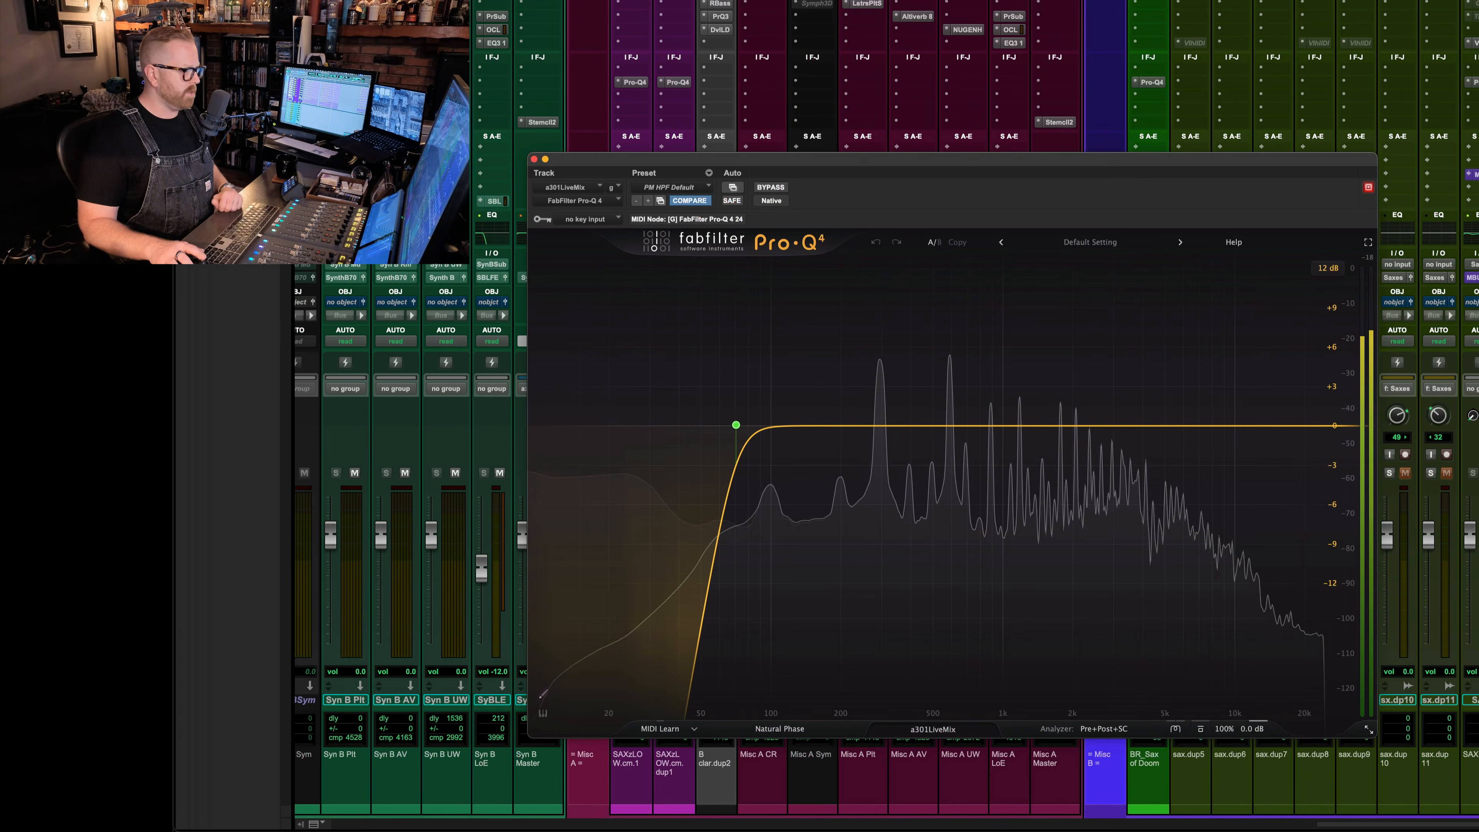
{"action": "mouse_move", "coordinate": [735, 424]}
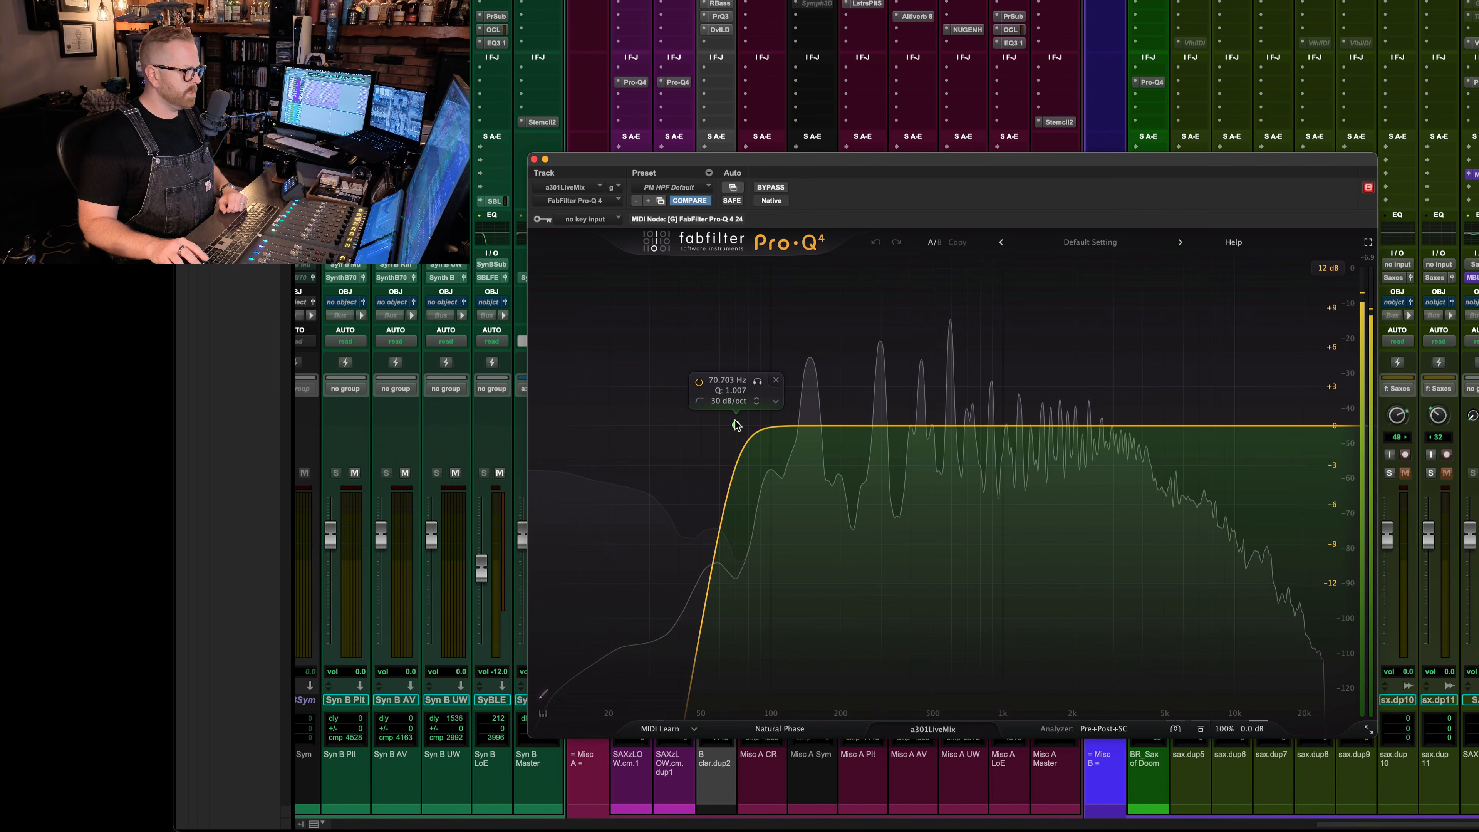
{"action": "key", "text": "space"}
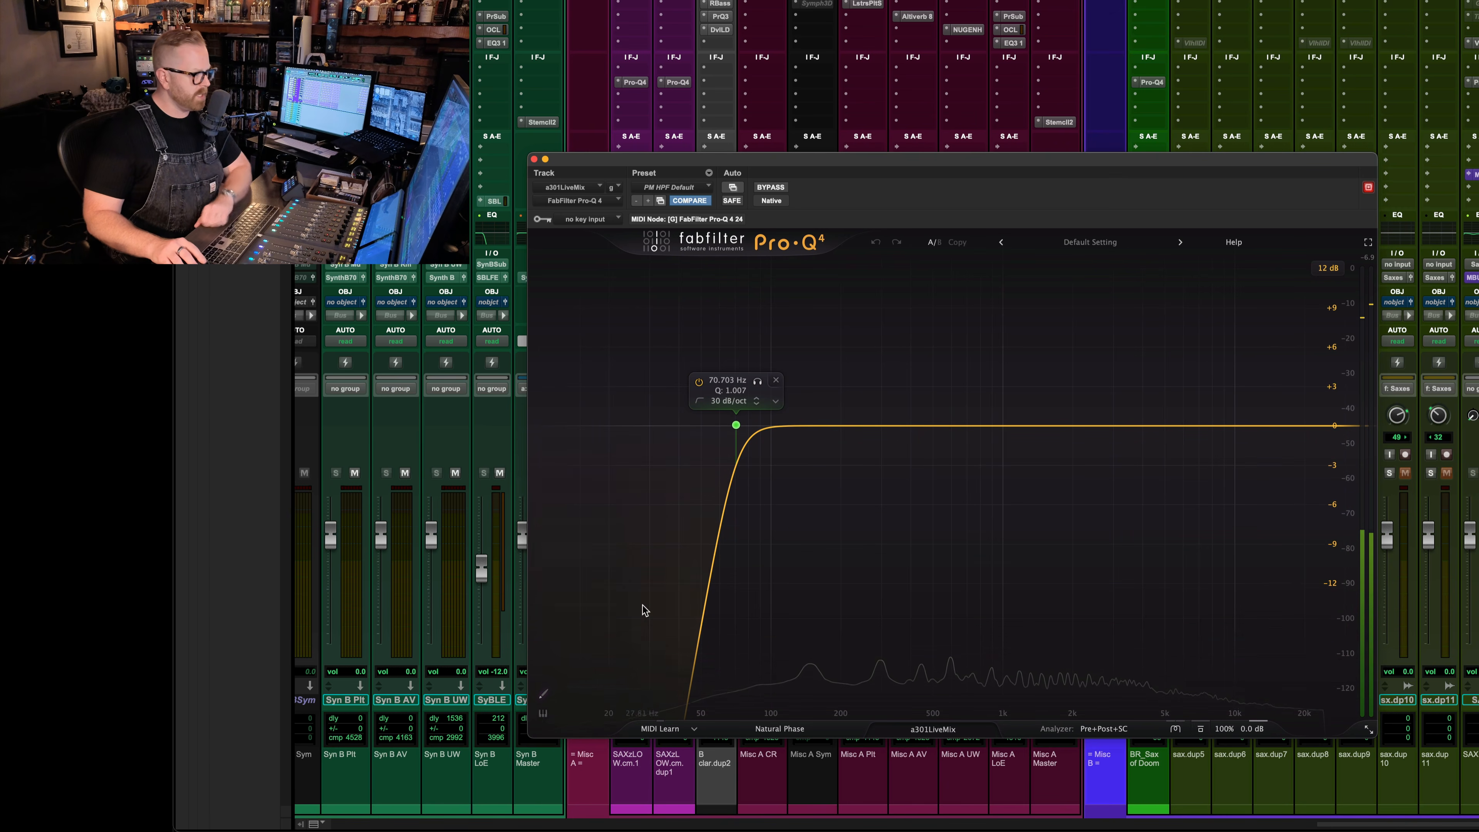
{"action": "key", "text": "space"}
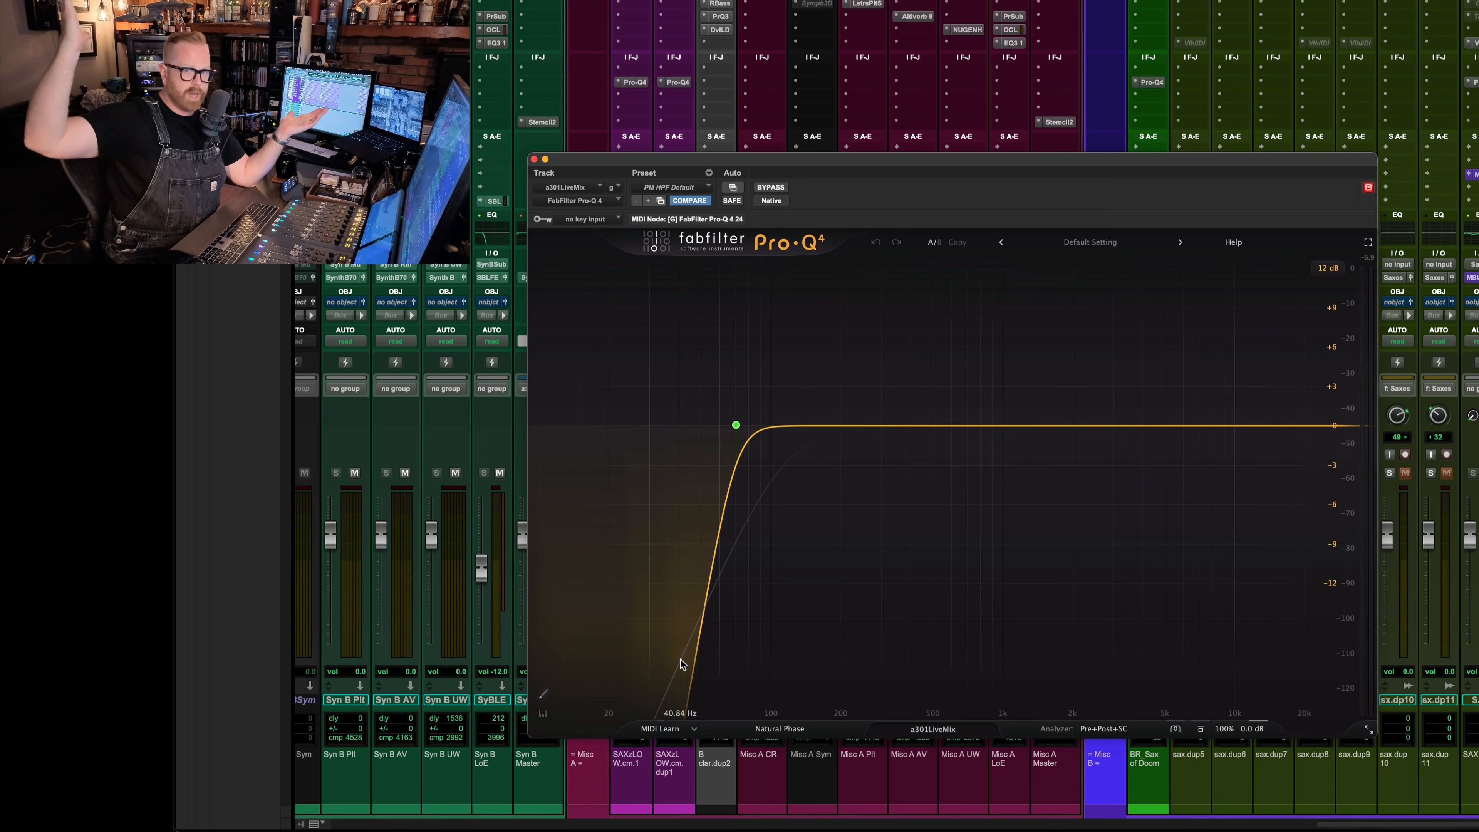
{"action": "mouse_move", "coordinate": [709, 531]}
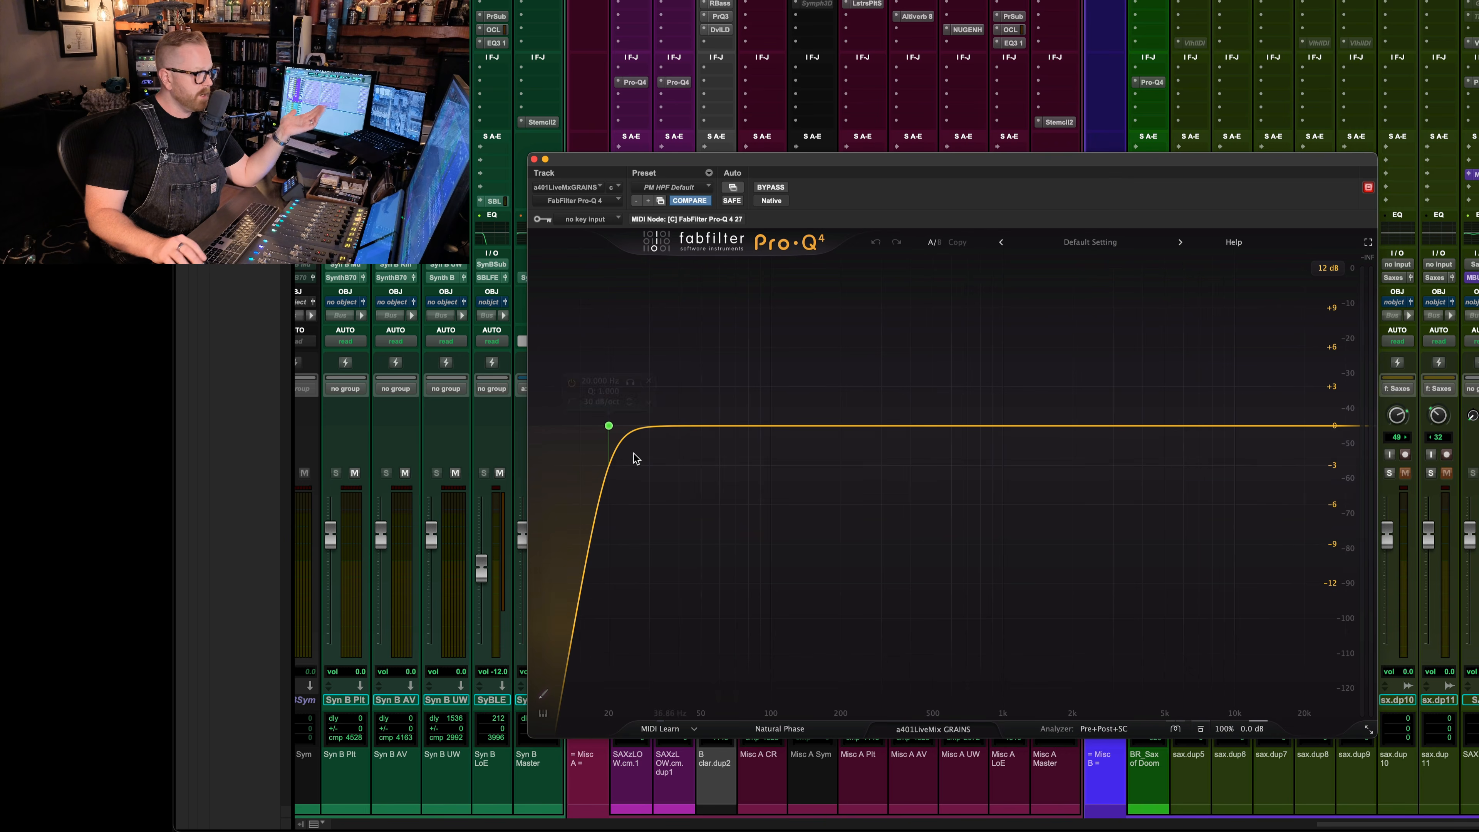
- Try an exaggerated Pro-Q 4 curve on a401LiveMix GRAINS: low cut near 38 Hz, dips near 2 and 6 kHz, mid peaks and a high-shelf boost
{"action": "mouse_move", "coordinate": [611, 427]}
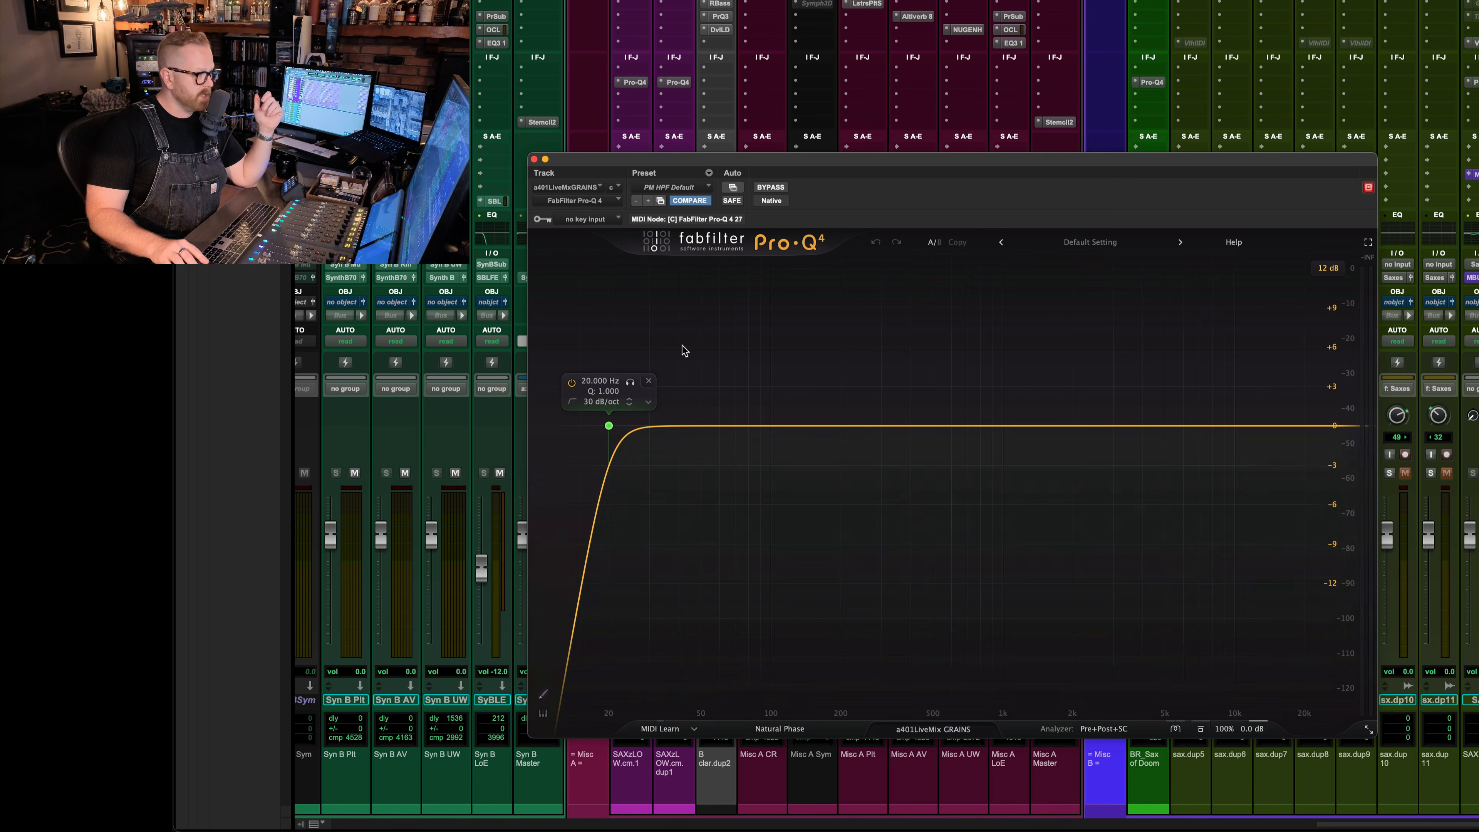
{"action": "left_click_drag", "start_coordinate": [608, 425], "coordinate": [686, 441]}
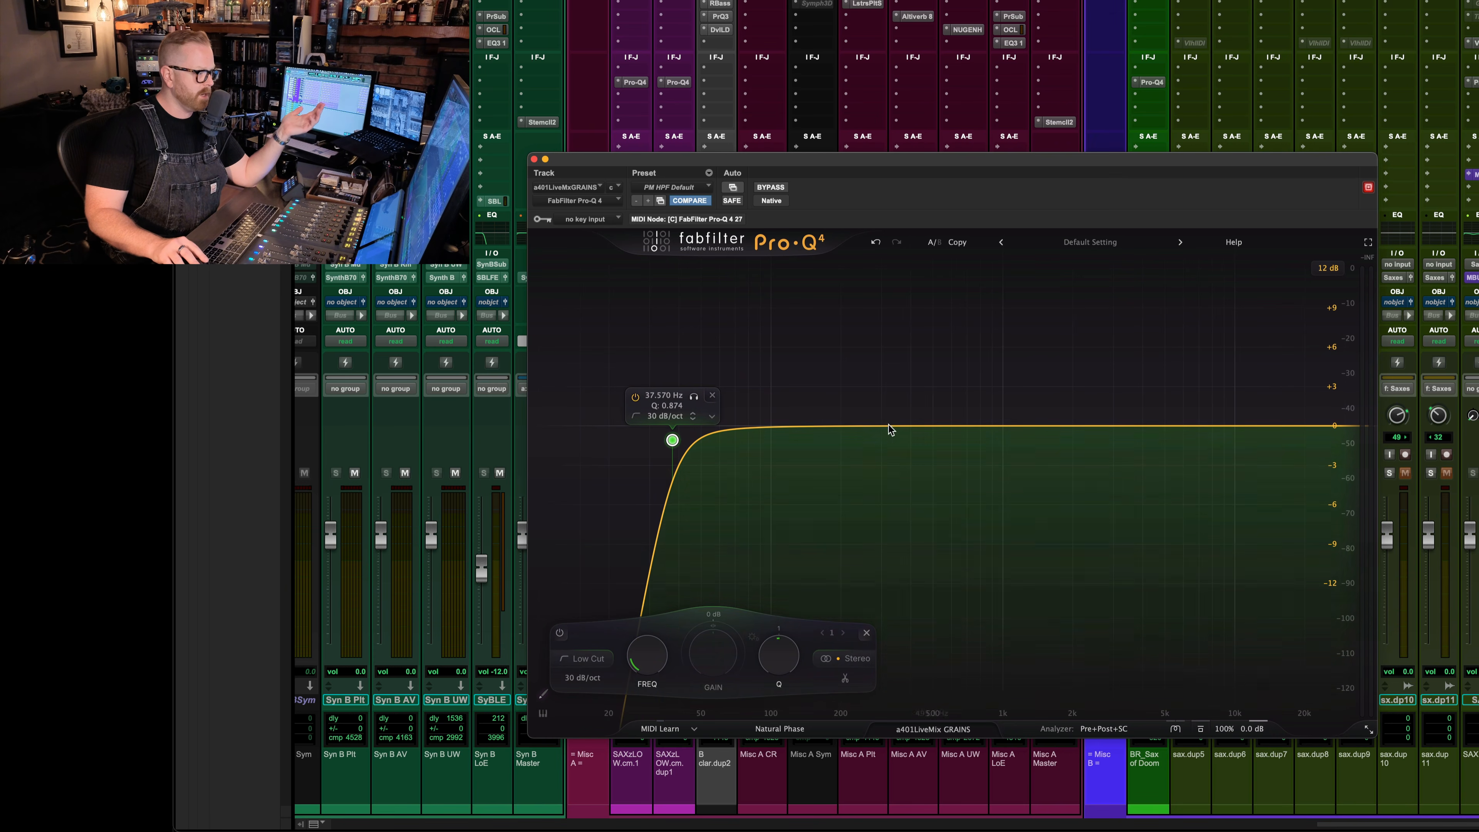
{"action": "left_click_drag", "start_coordinate": [882, 426], "coordinate": [882, 497]}
{"action": "left_click_drag", "start_coordinate": [1000, 418], "coordinate": [1073, 516]}
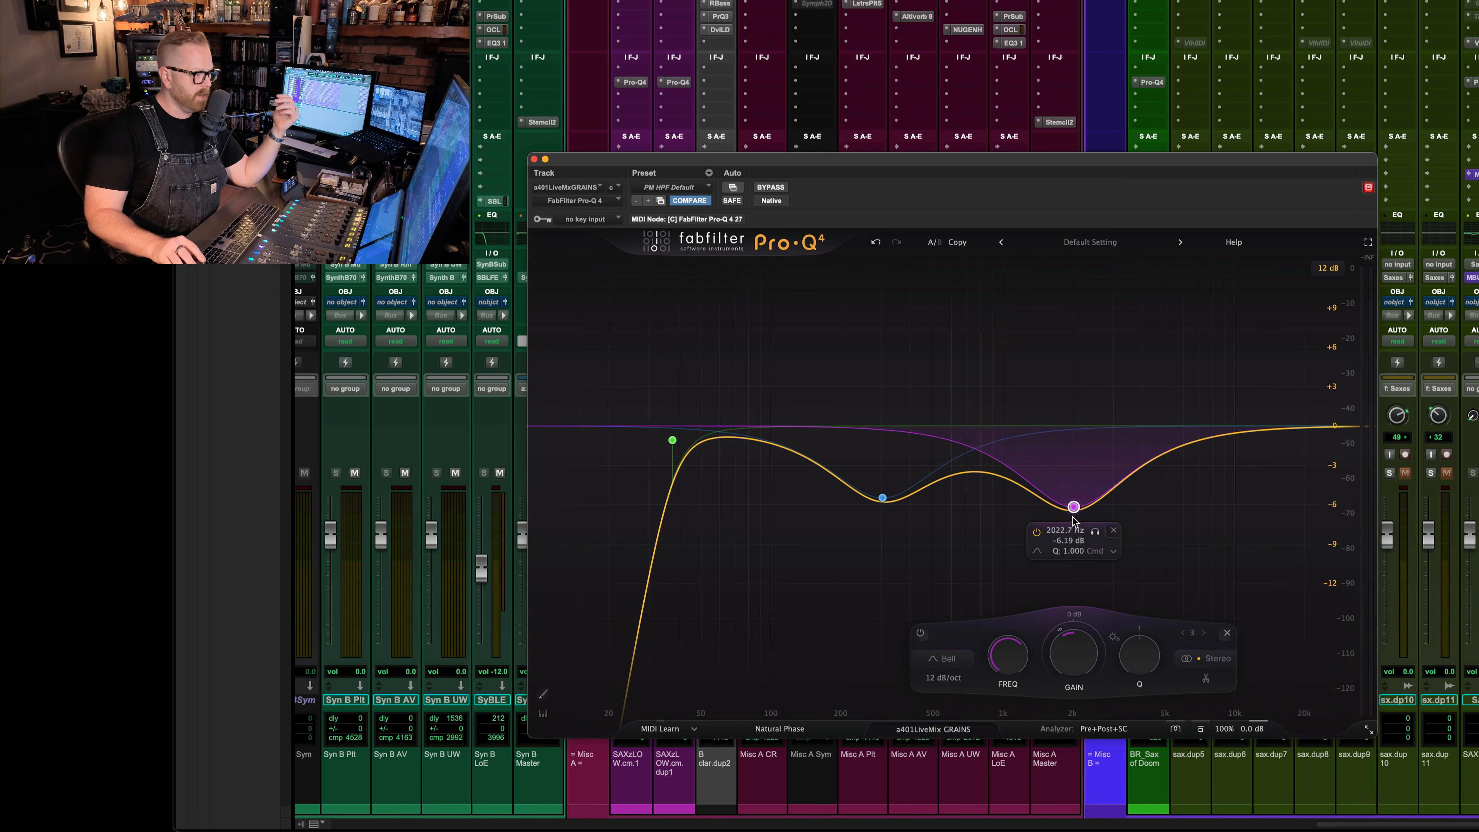
{"action": "left_click_drag", "start_coordinate": [990, 425], "coordinate": [960, 349]}
{"action": "left_click_drag", "start_coordinate": [1156, 426], "coordinate": [1181, 483]}
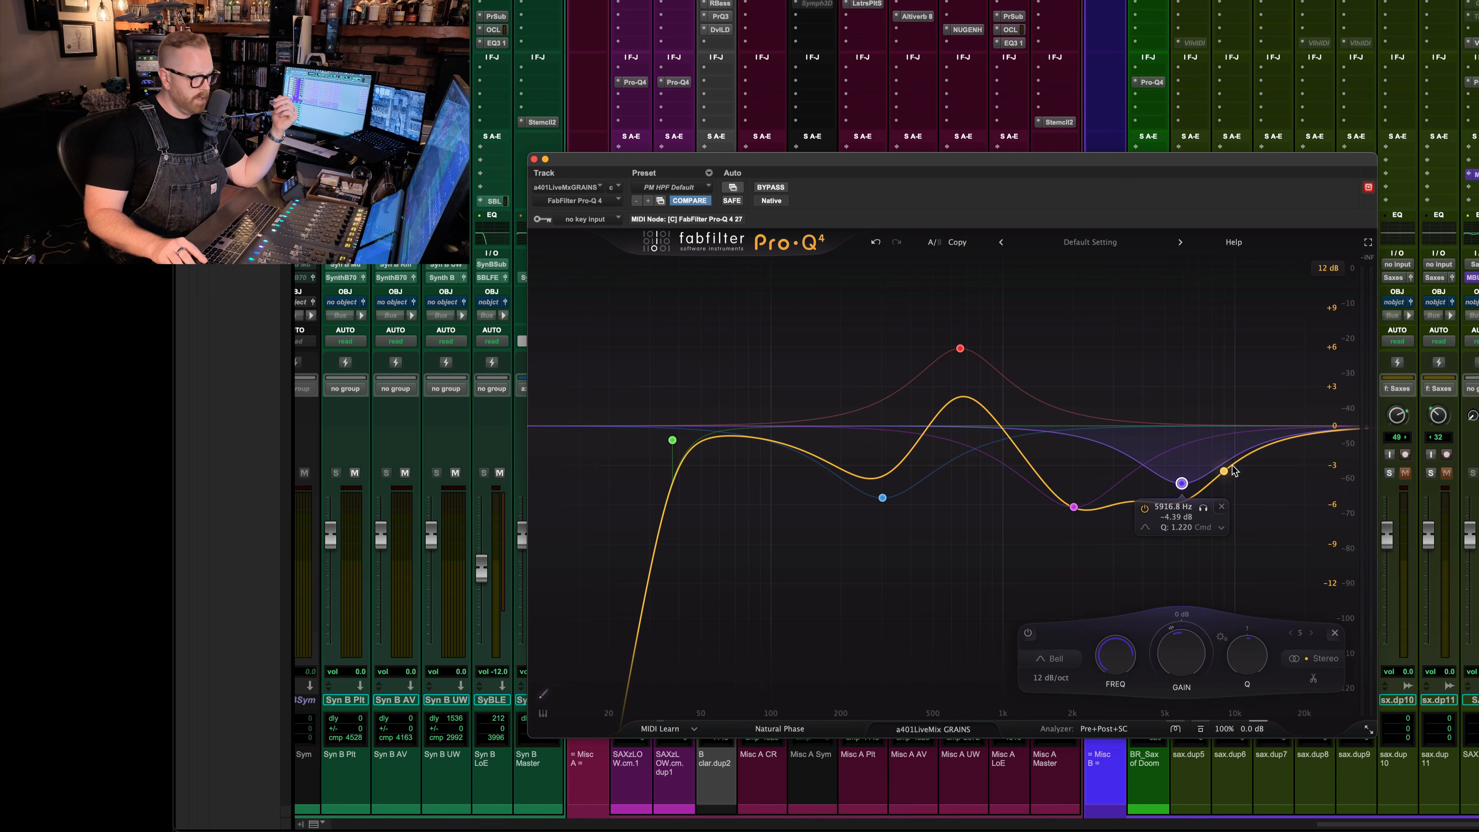
{"action": "left_click_drag", "start_coordinate": [1223, 425], "coordinate": [1191, 378]}
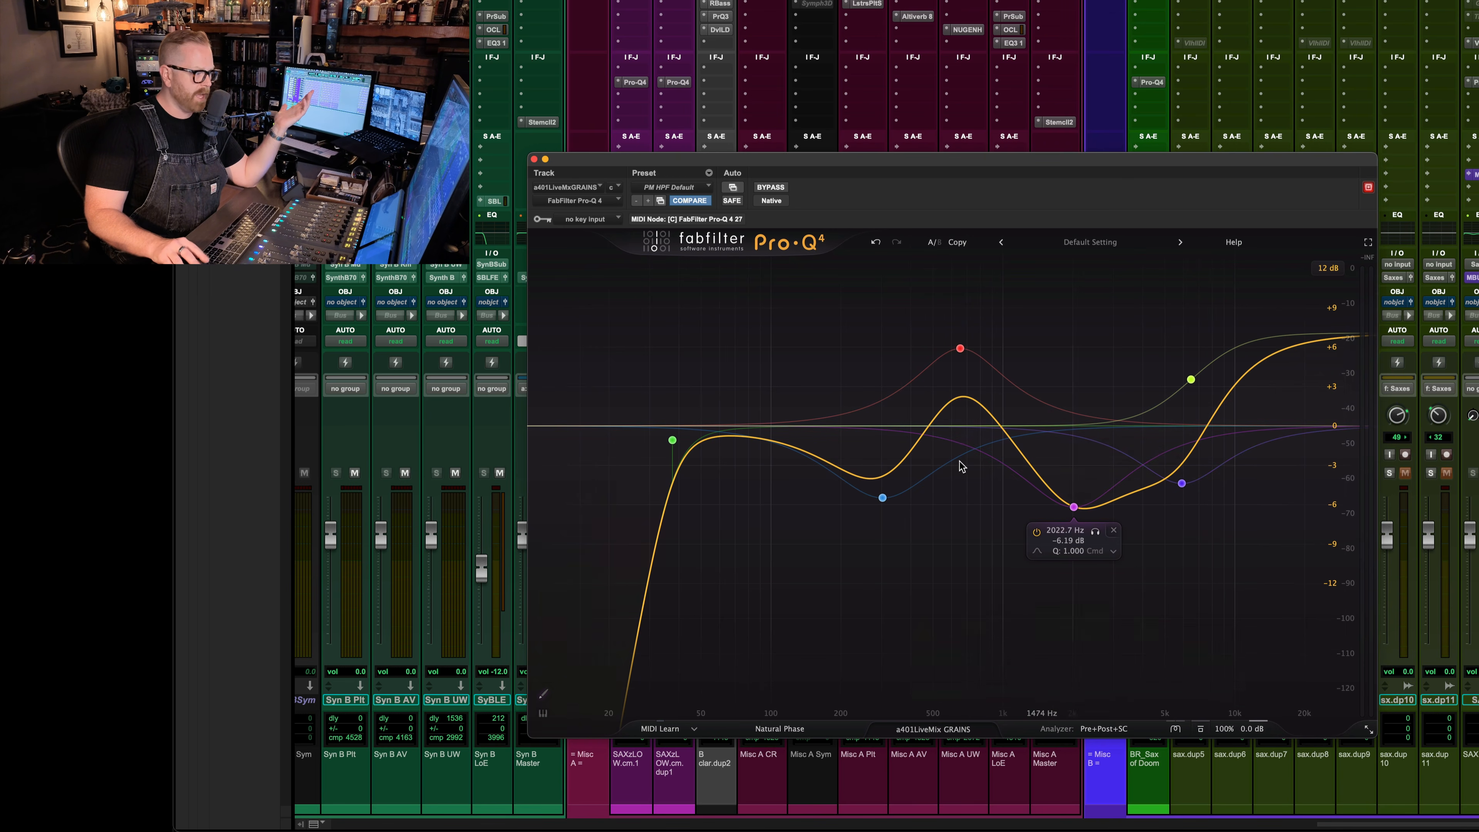
{"action": "left_click_drag", "start_coordinate": [911, 449], "coordinate": [887, 284]}
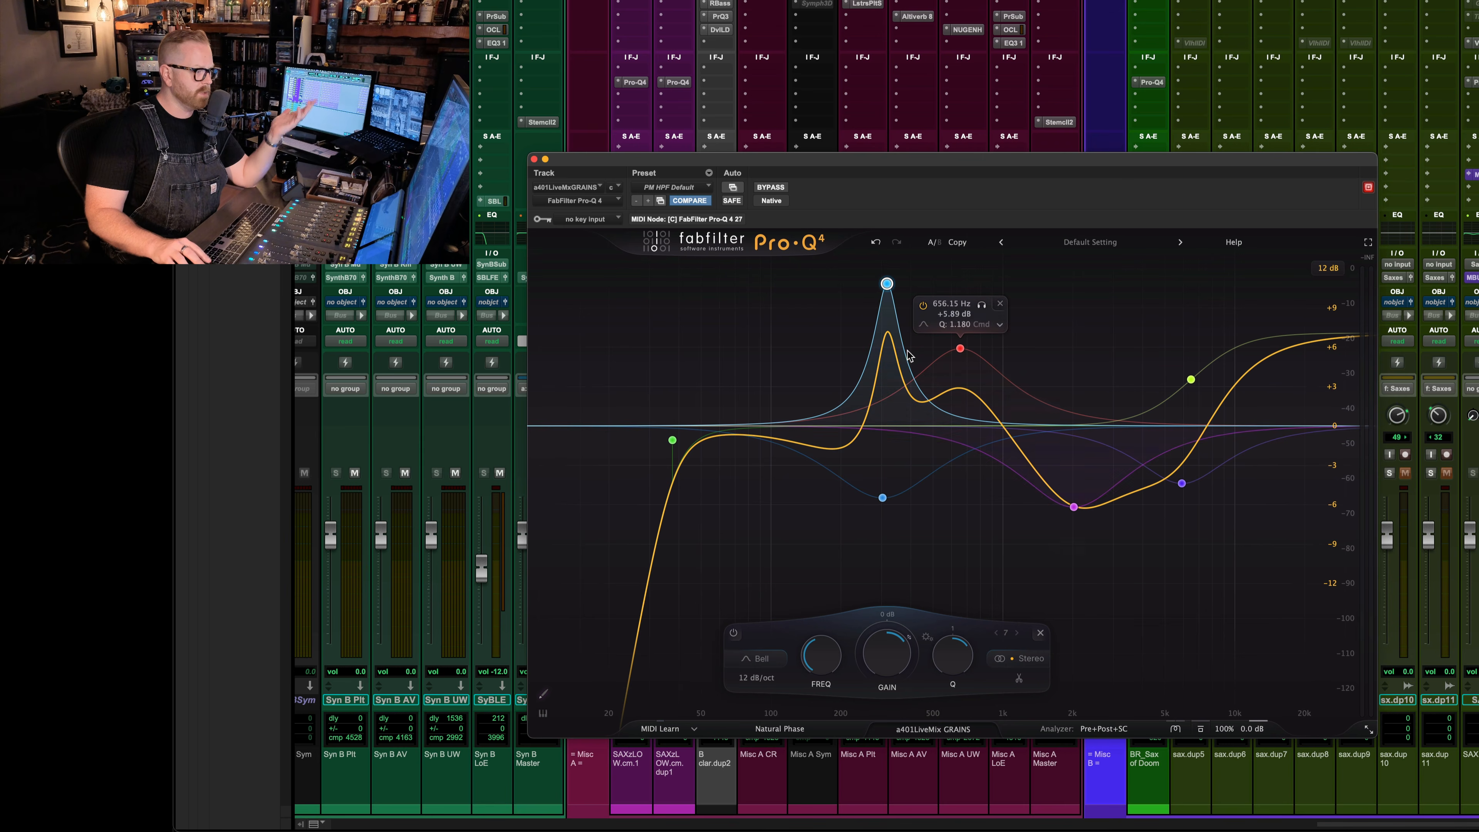
{"action": "mouse_move", "coordinate": [1190, 379]}
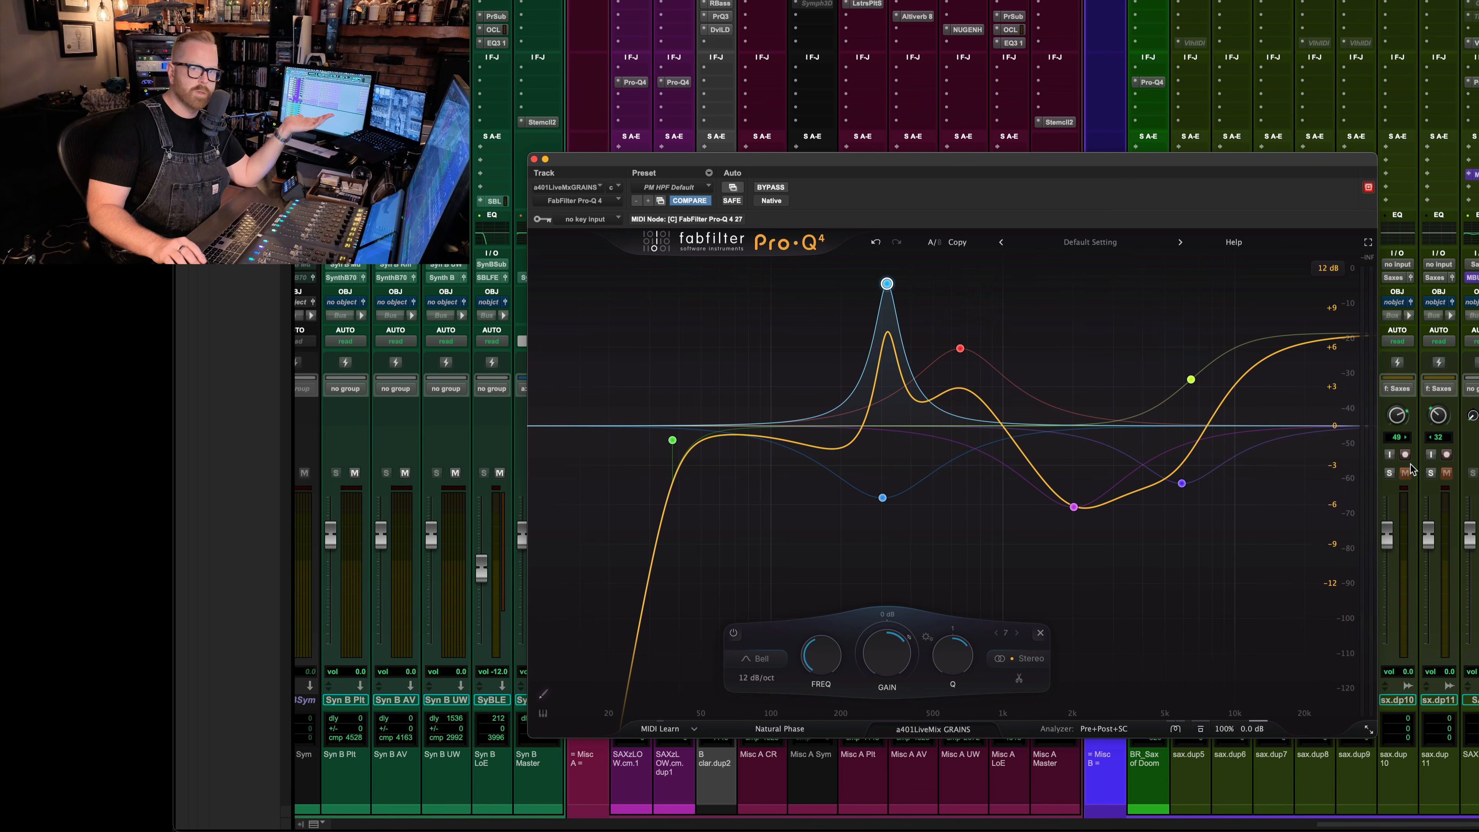
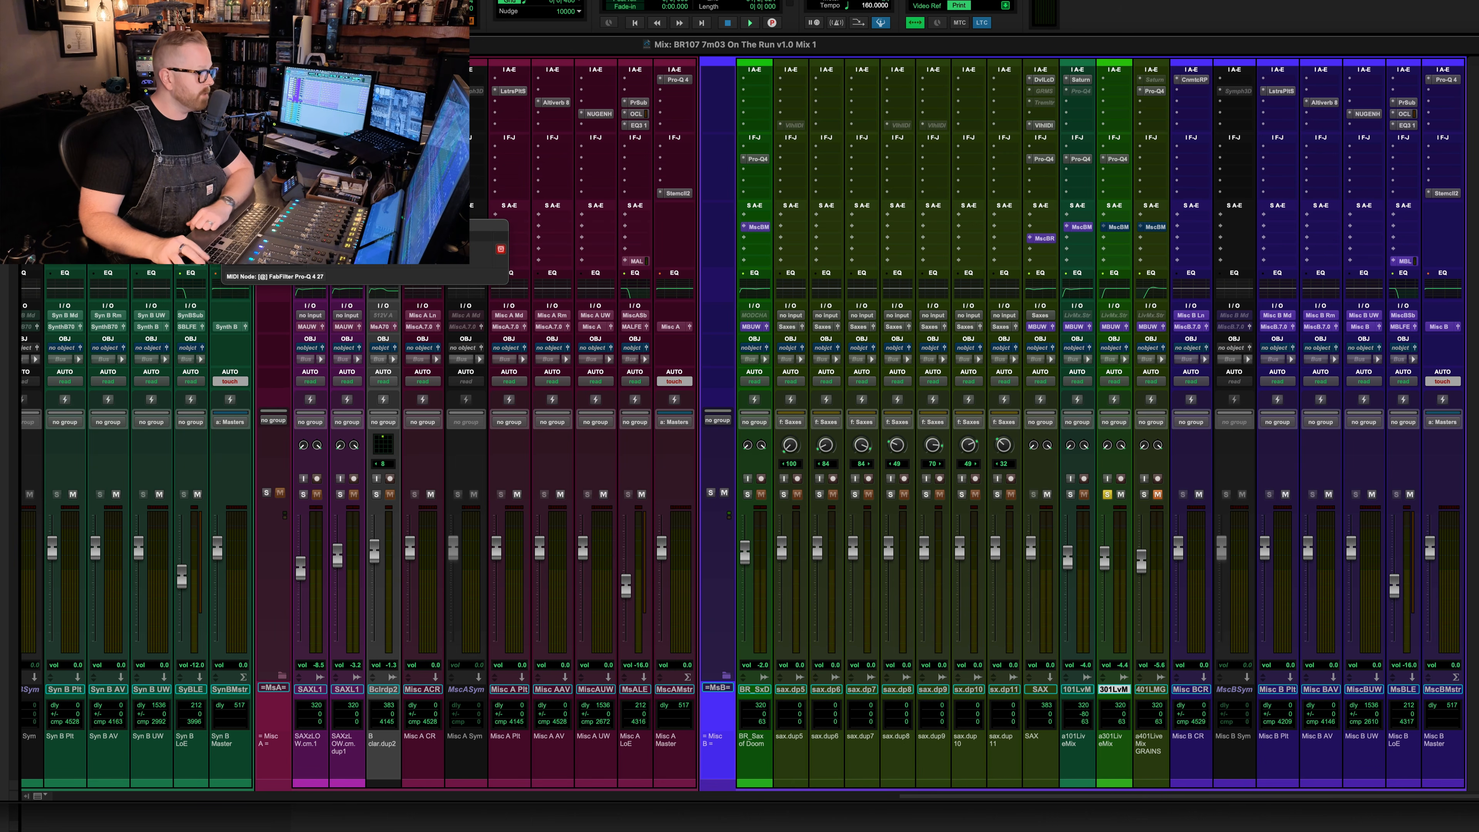
- Enable the a301LiveMix track's Misc B Md send and audition the soloed track again from just after Location 7
{"action": "key", "text": "super+equal"}
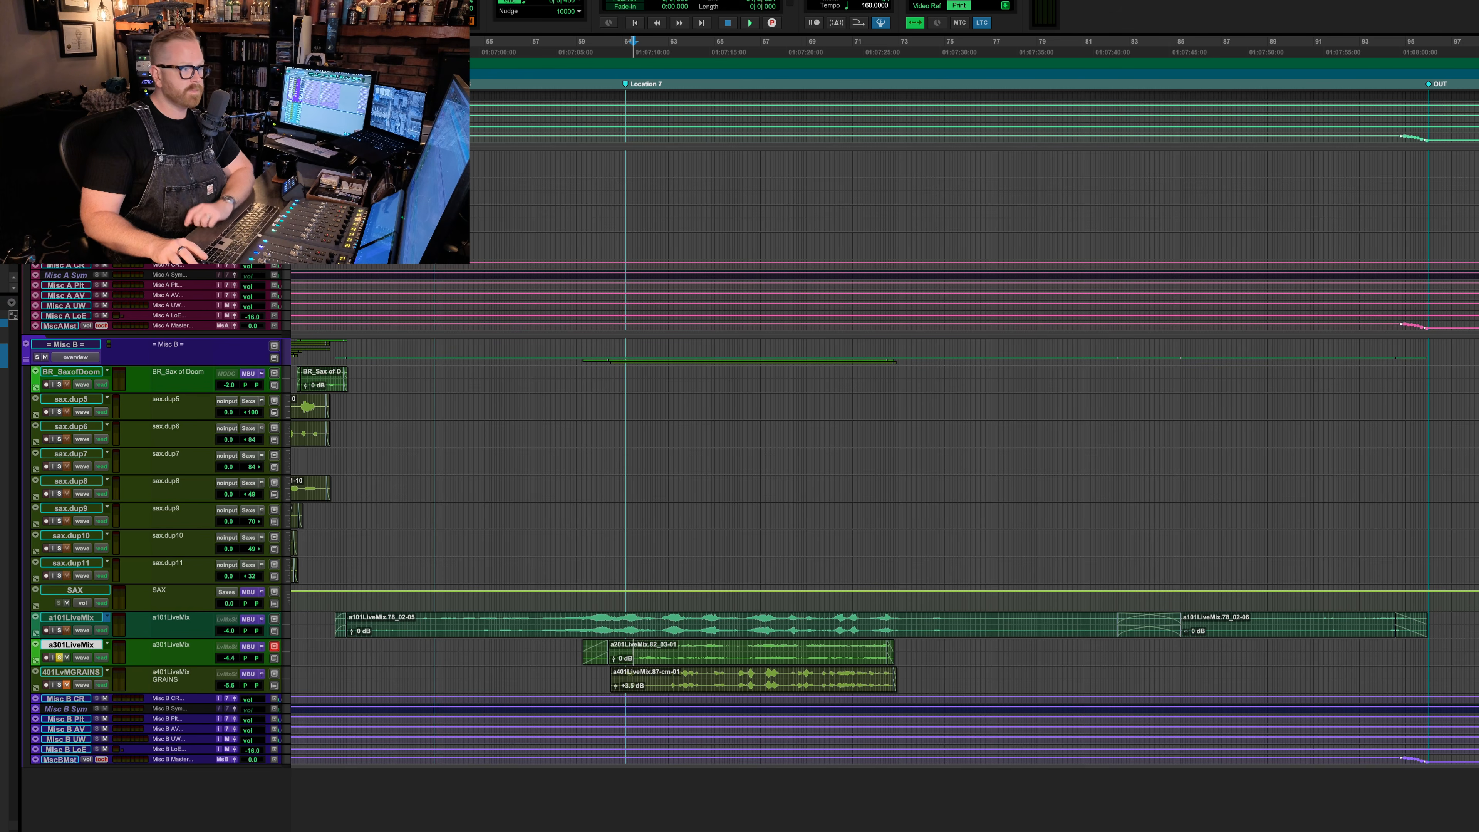
{"action": "key", "text": "super+equal"}
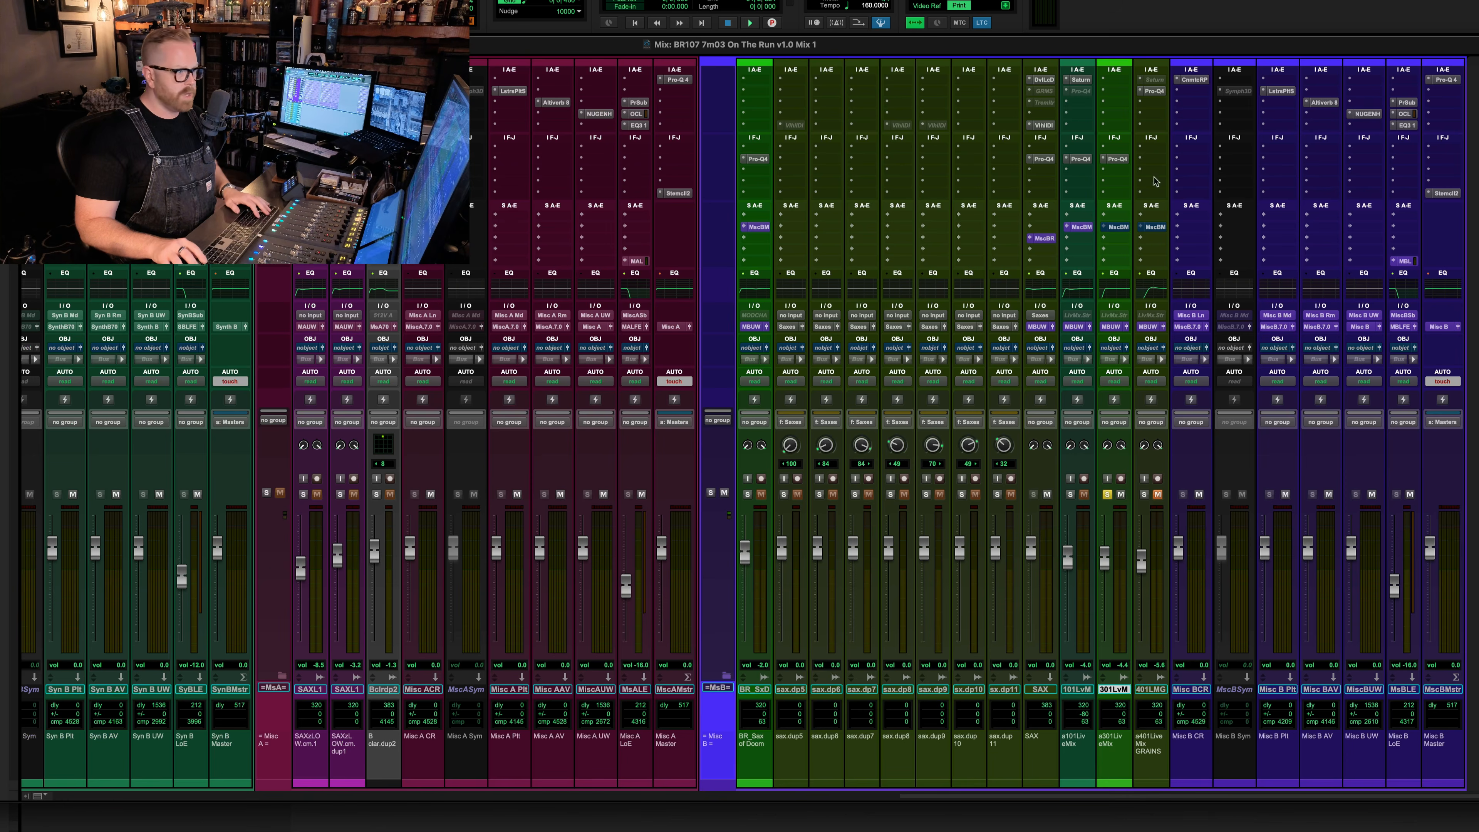
{"action": "key", "text": "space"}
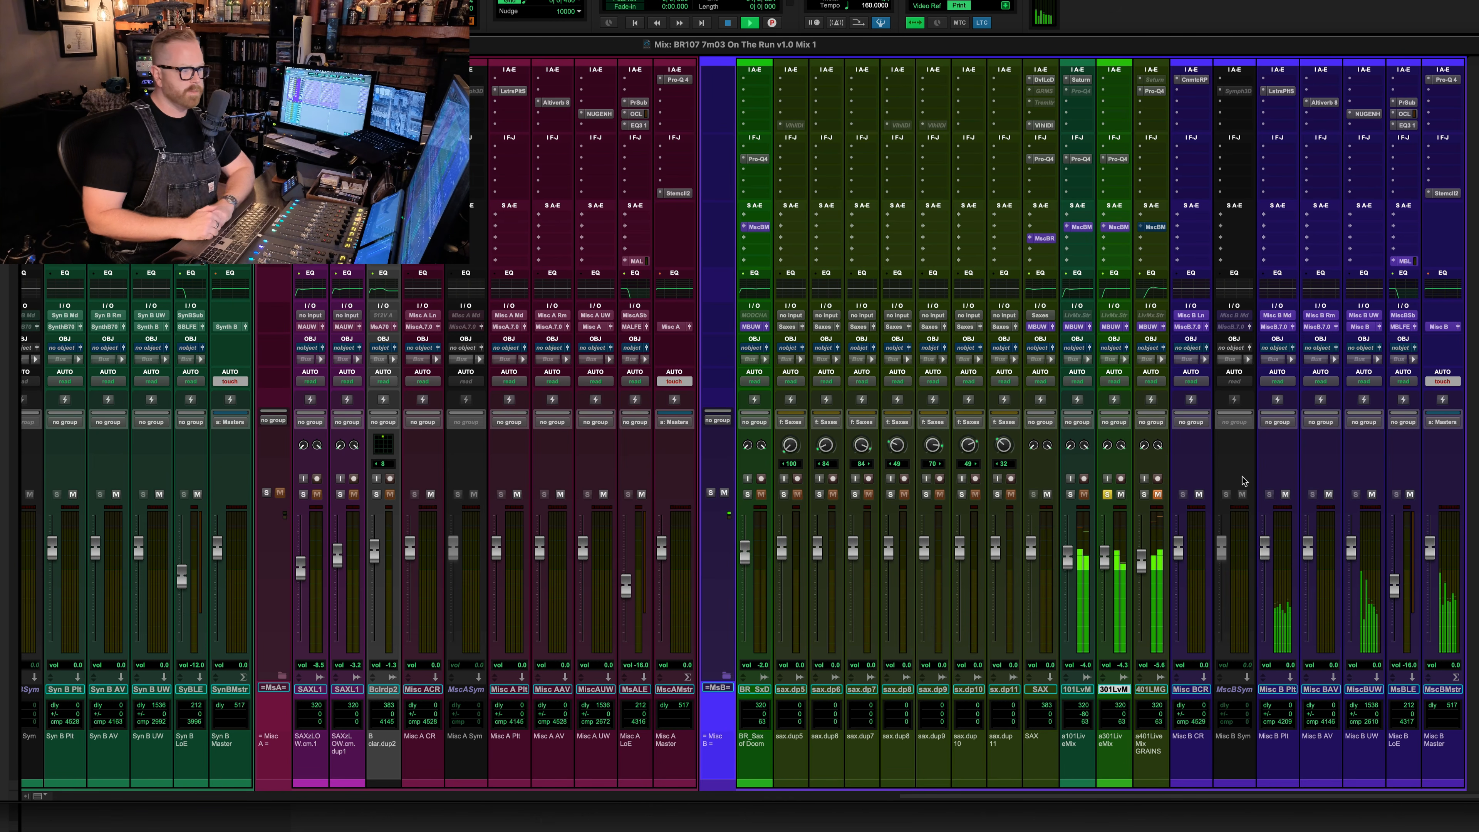
{"action": "key", "text": "space"}
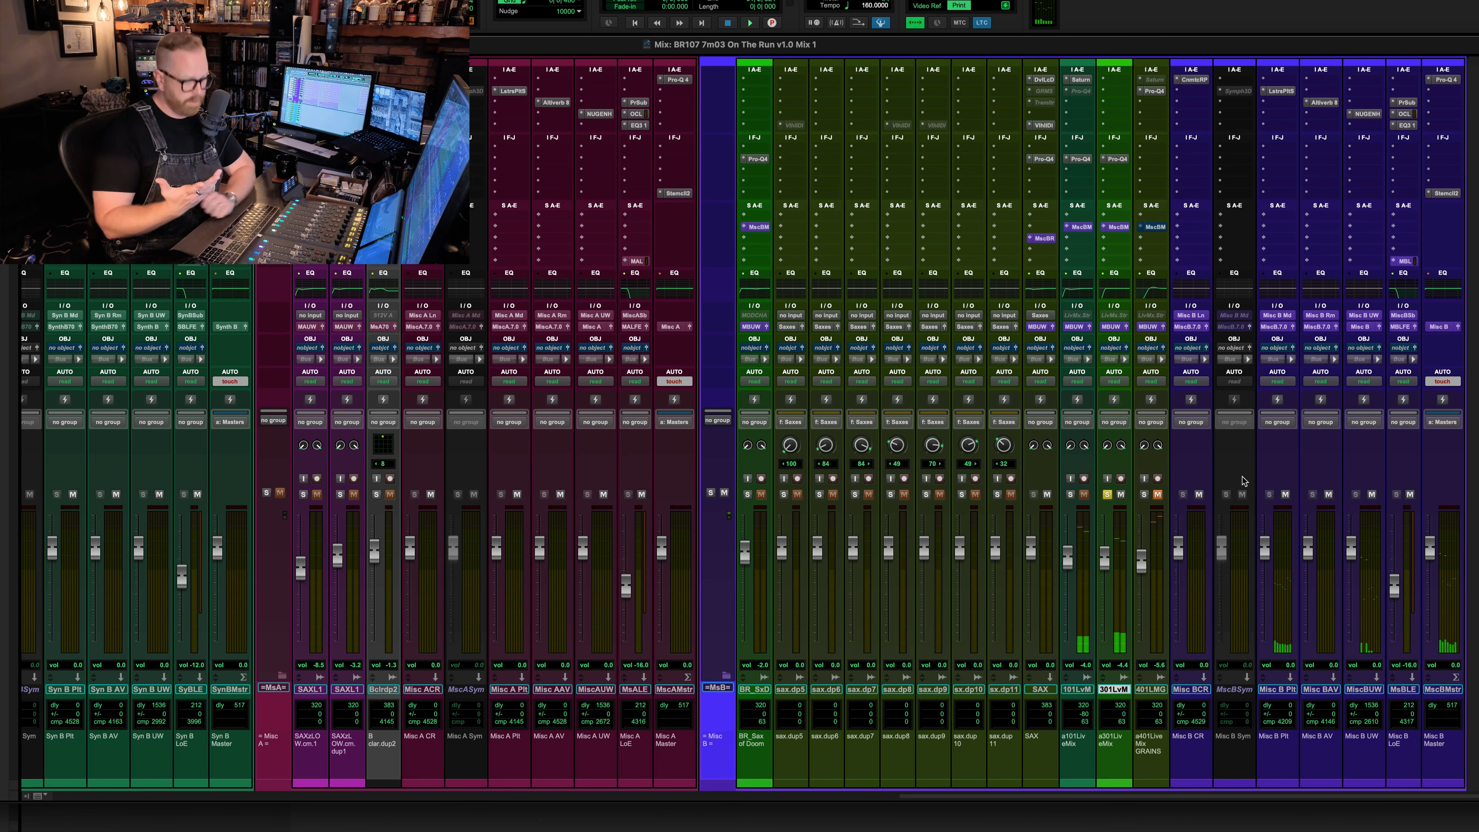
{"action": "key", "text": "super+equal"}
{"action": "key", "text": "space"}
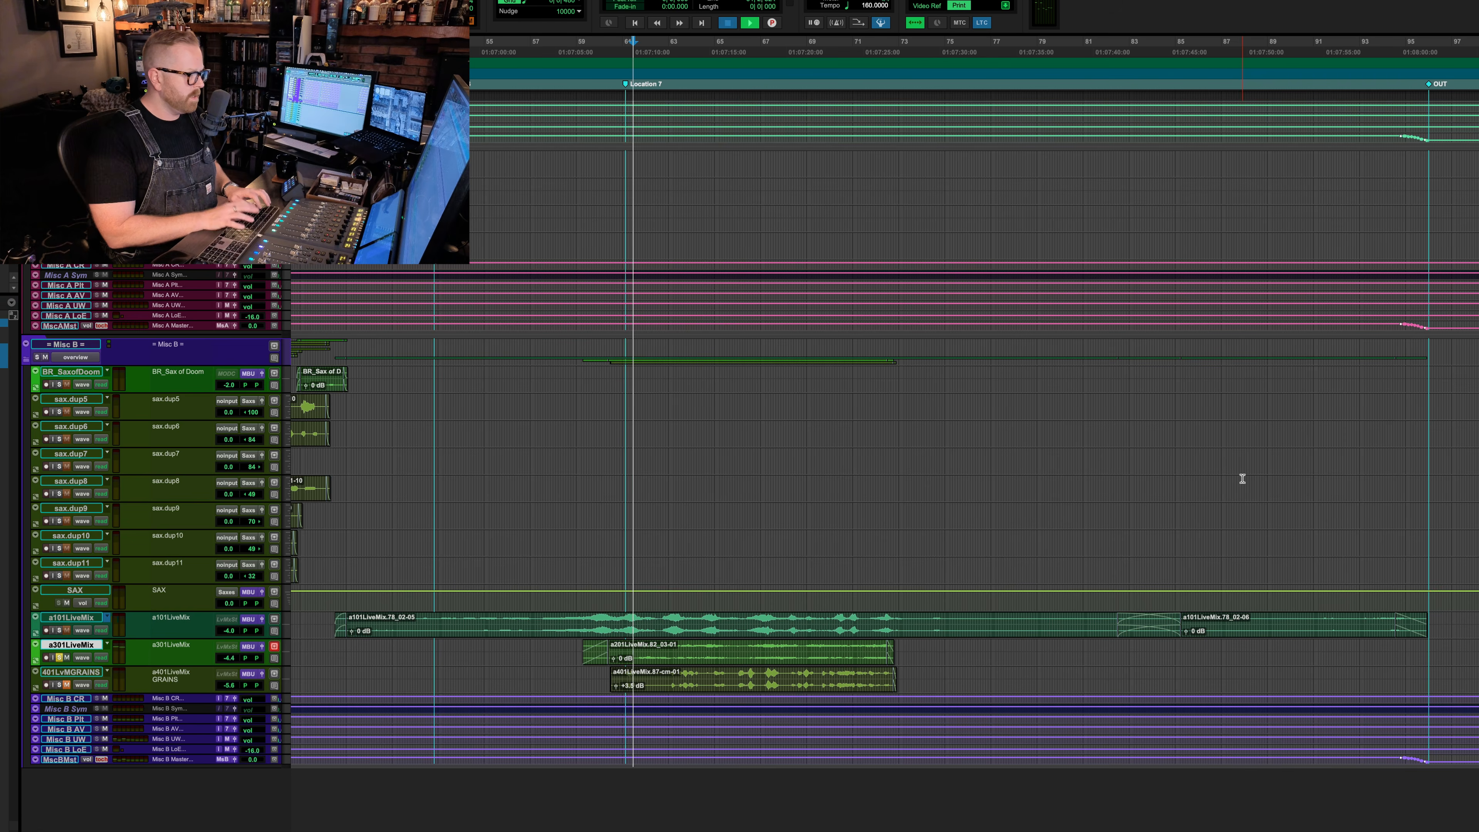
{"action": "key", "text": "super+equal"}
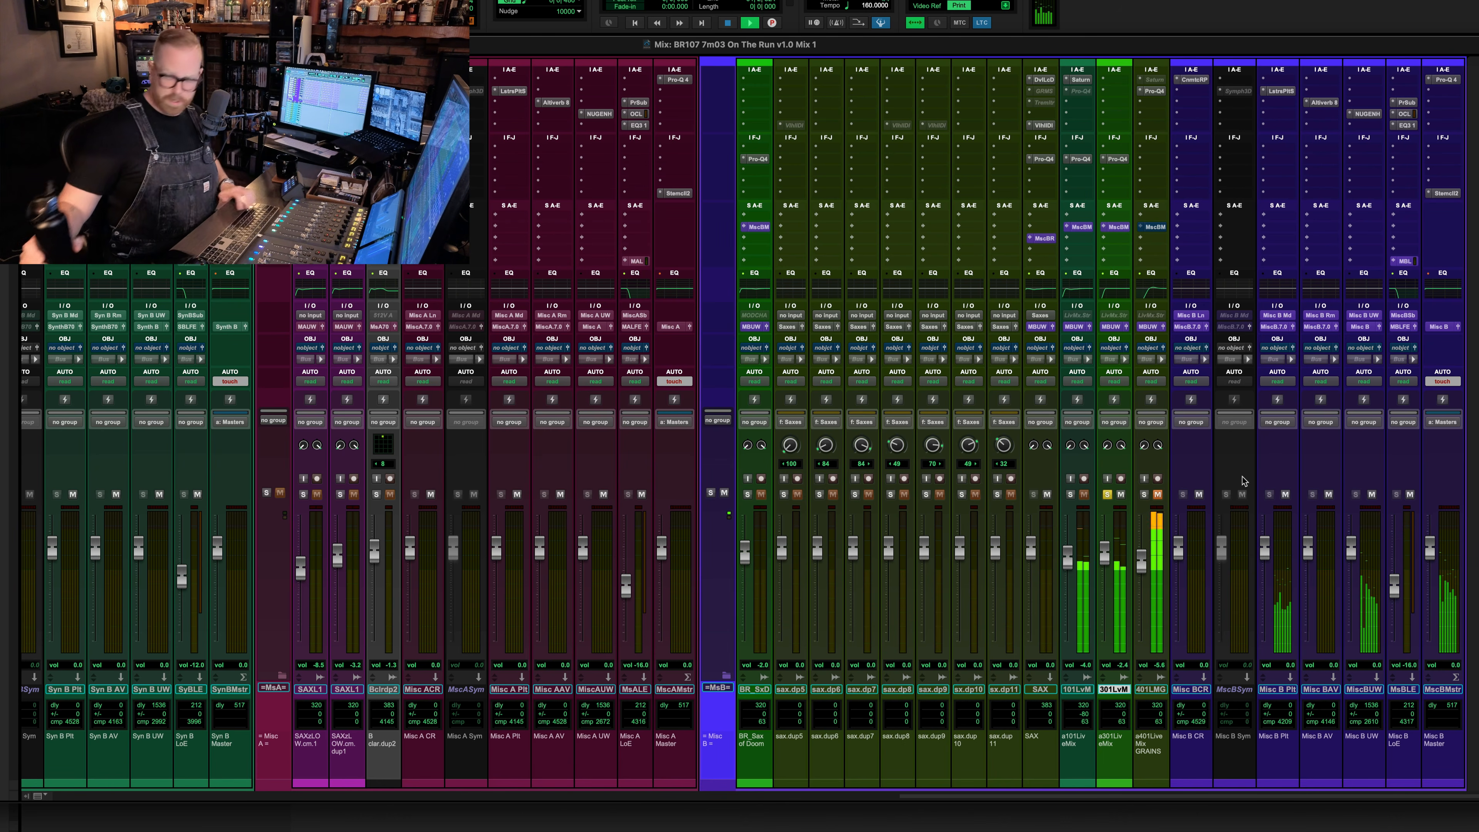
{"action": "key", "text": "super+equal"}
{"action": "key", "text": "space"}
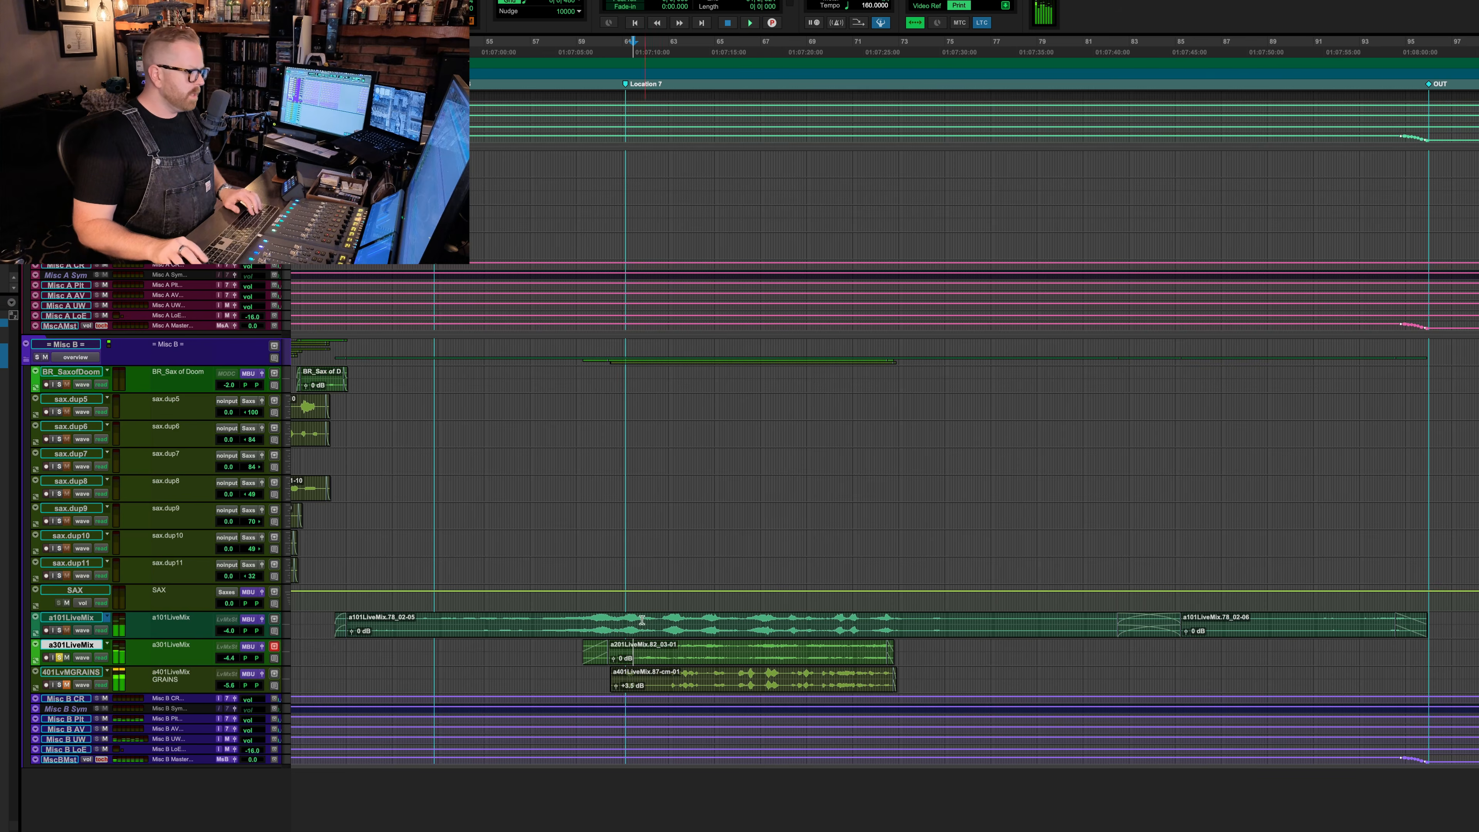
- Clear the a301LiveMix solo, unmute and solo the a401LiveMix GRAINS track, and play it in the mixer
{"action": "key", "text": "shift+s"}
{"action": "key", "text": "semicolon"}
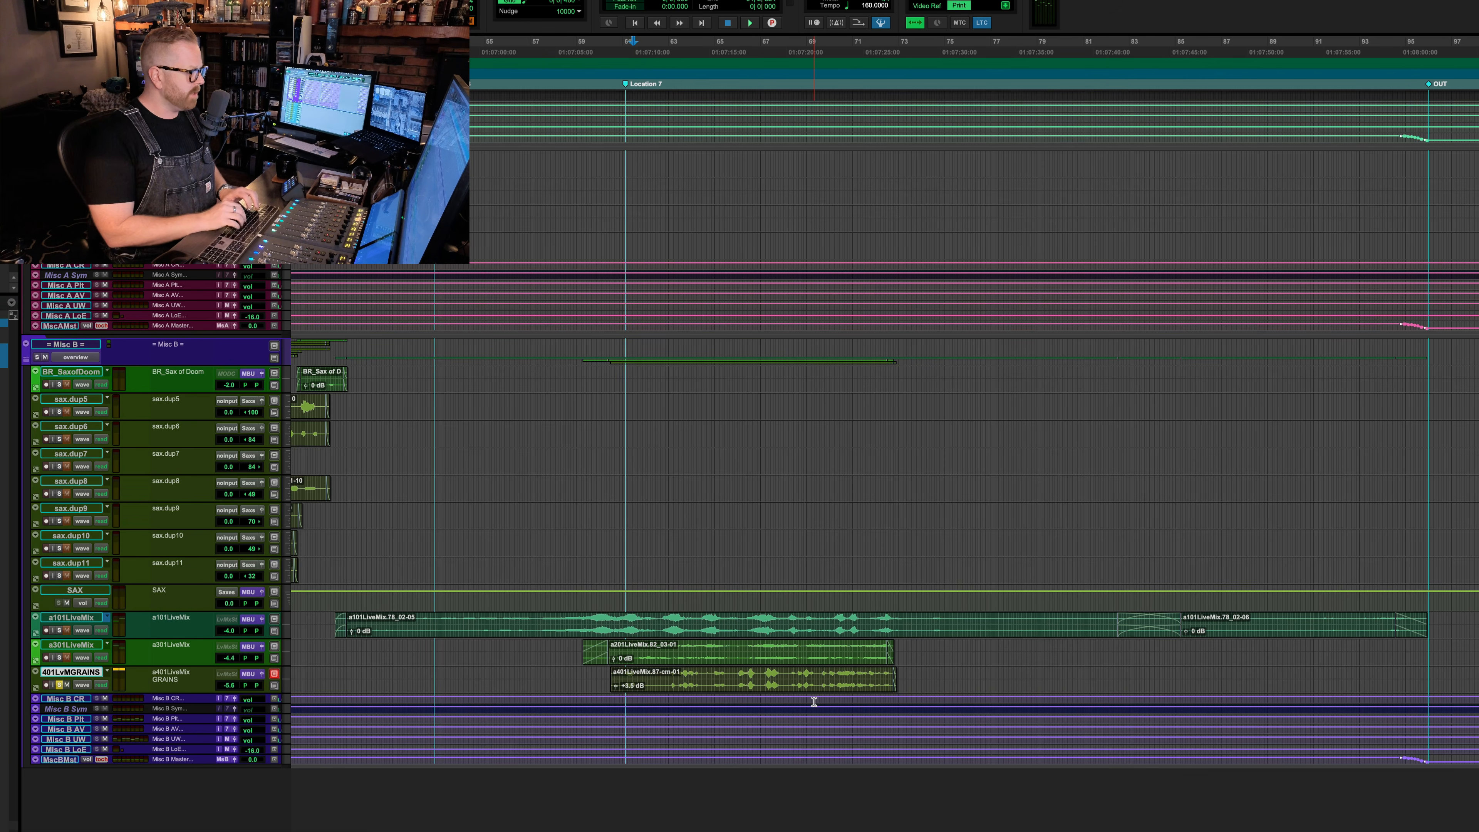
{"action": "key", "text": "space"}
{"action": "key", "text": "super+equal"}
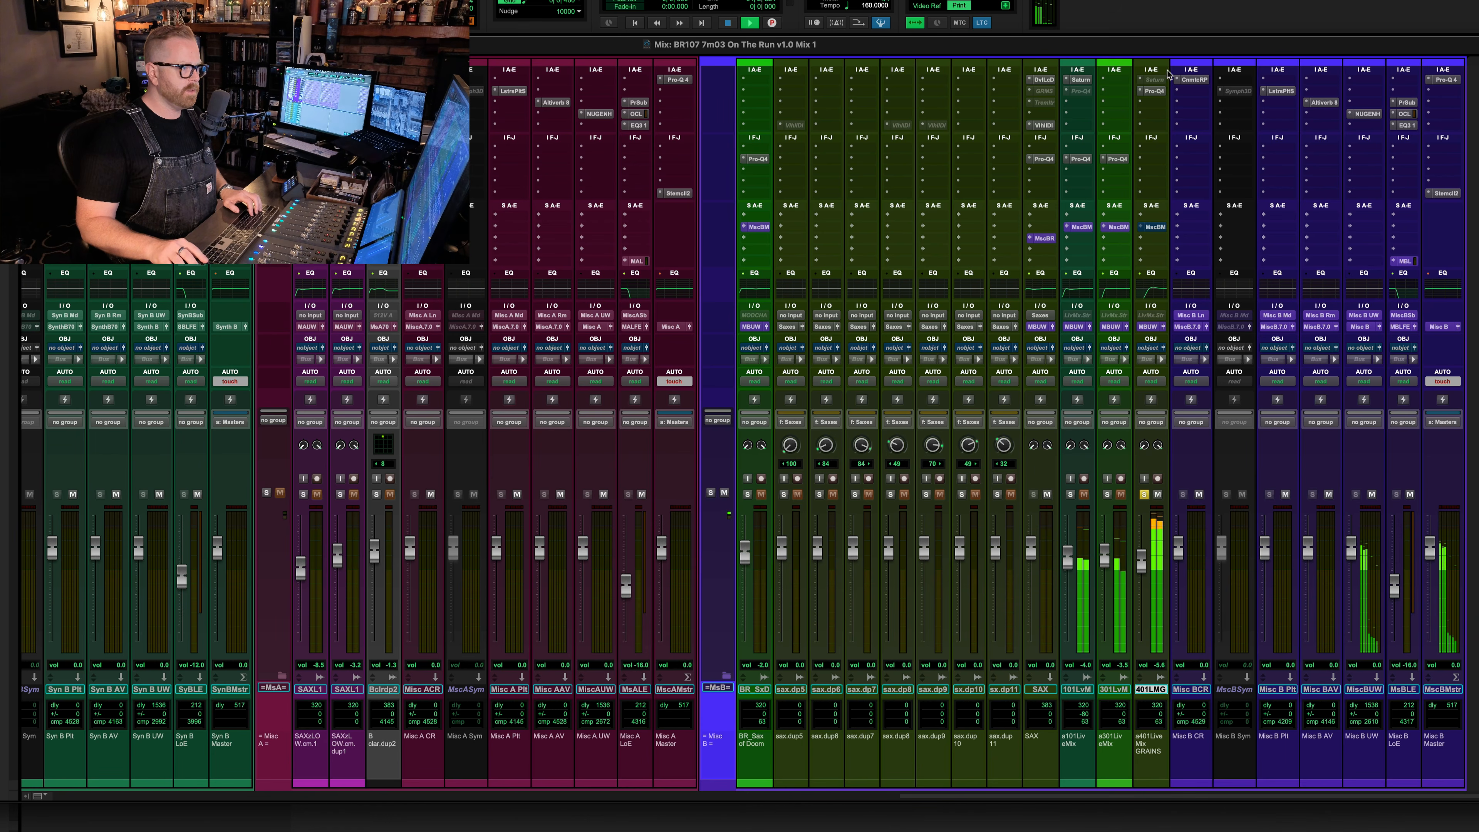
- Inspect the Pro-Q 4 low cut and boost on a401LiveMix GRAINS, enable the track's Misc B Md send, and close the plug-in
{"action": "left_click", "coordinate": [1154, 91]}
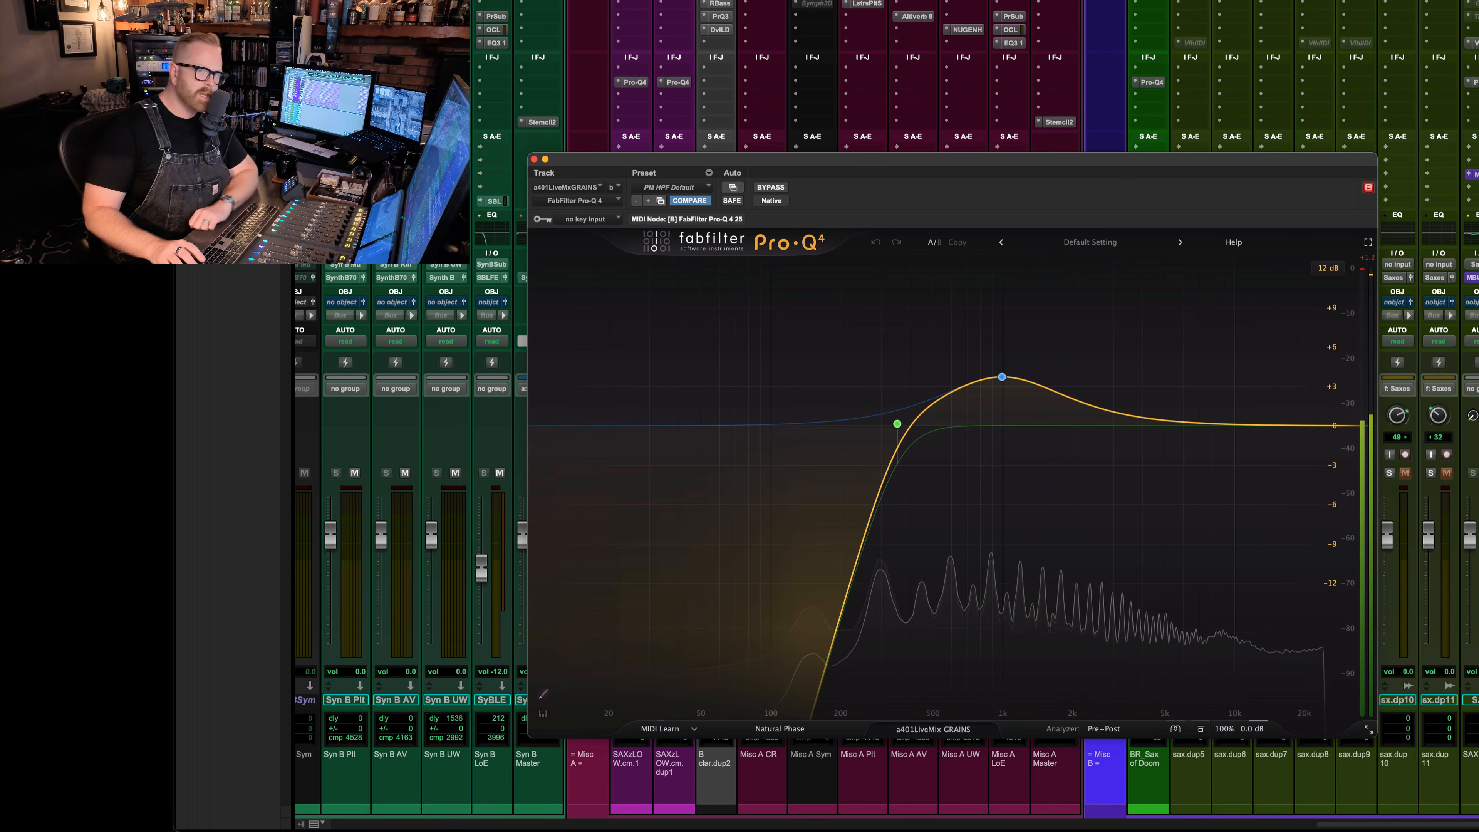
{"action": "key", "text": "space"}
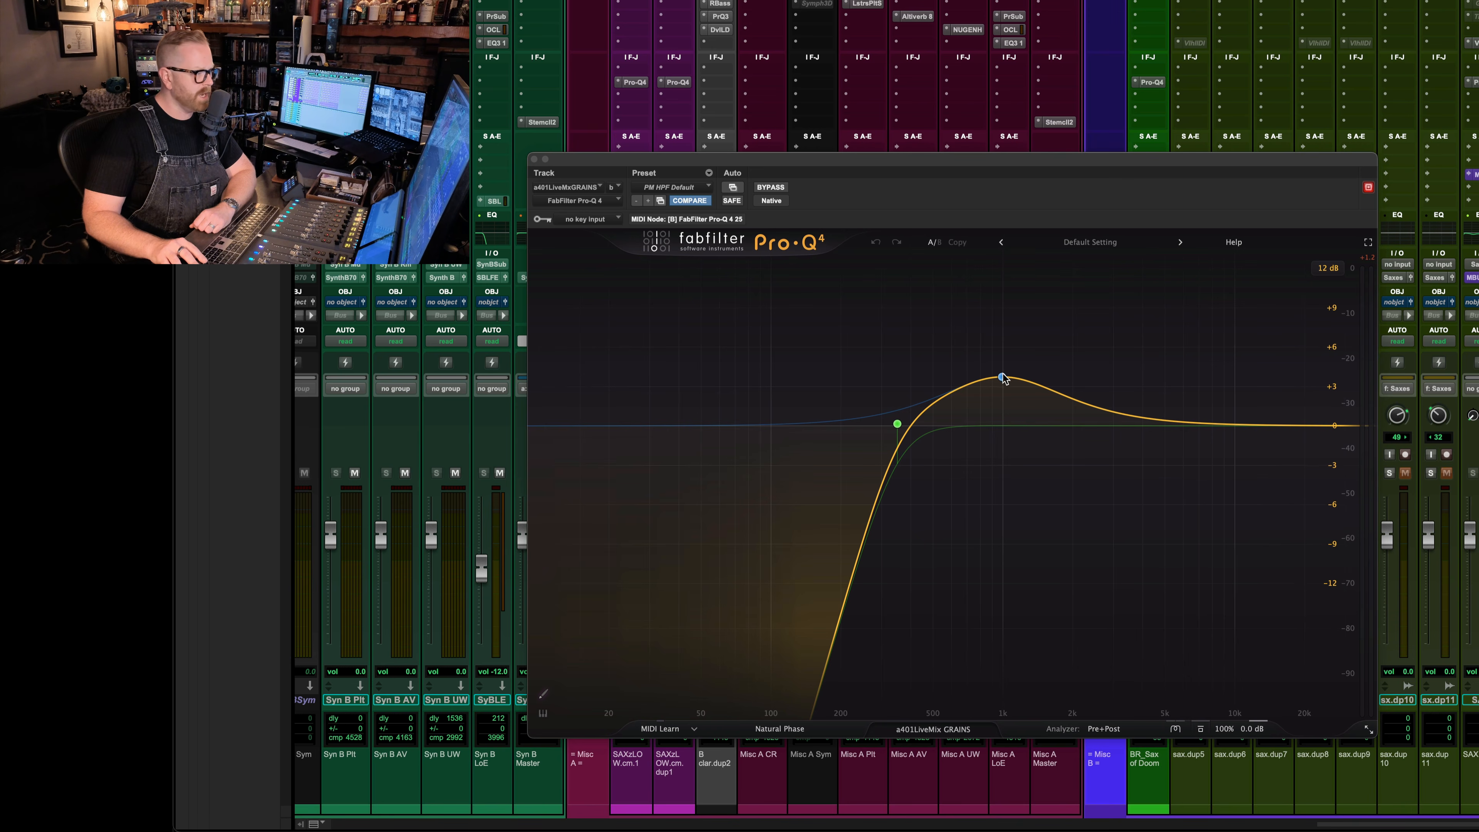
{"action": "mouse_move", "coordinate": [898, 424]}
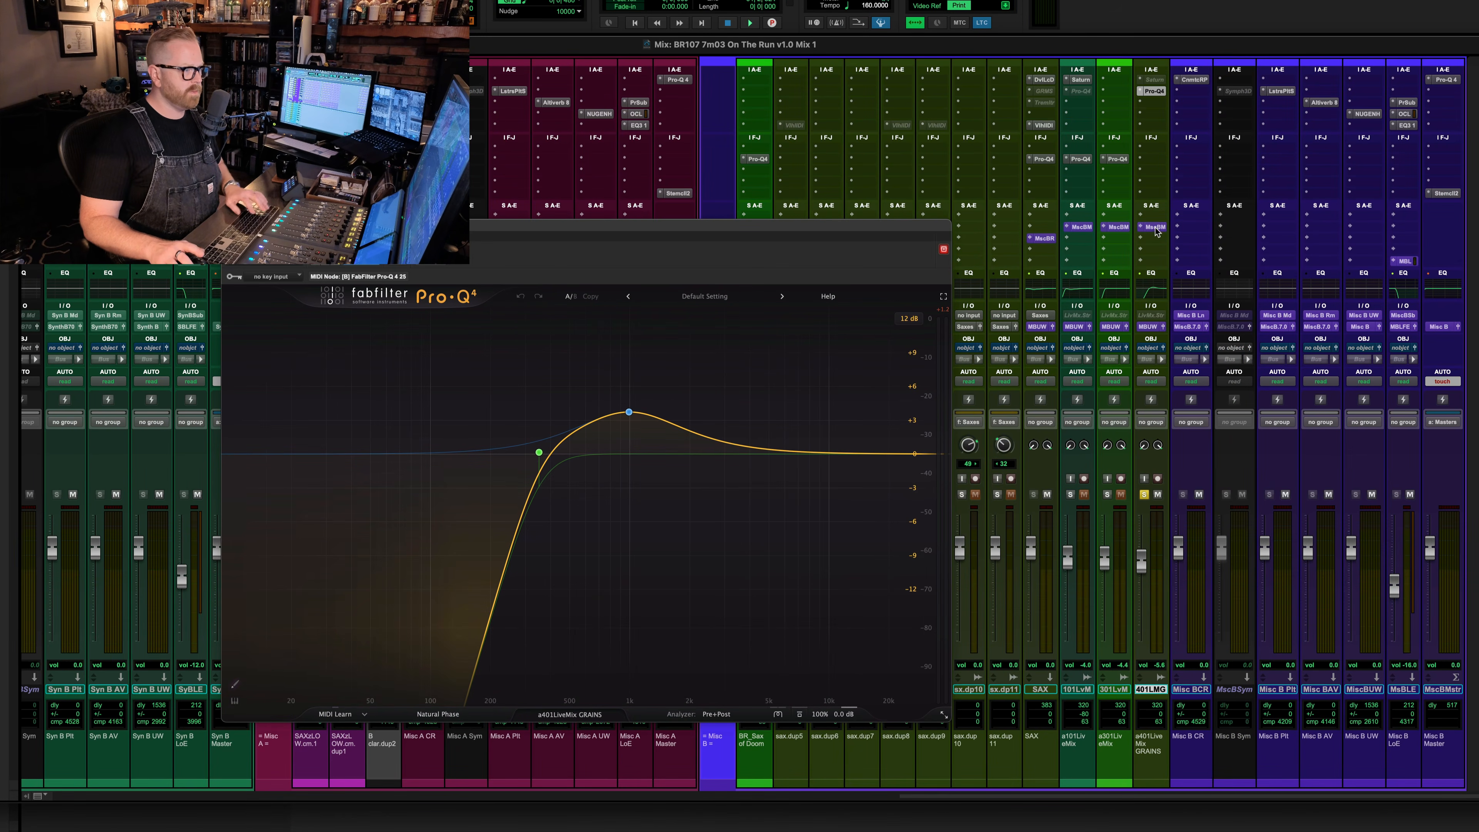
{"action": "key", "text": "super+w"}
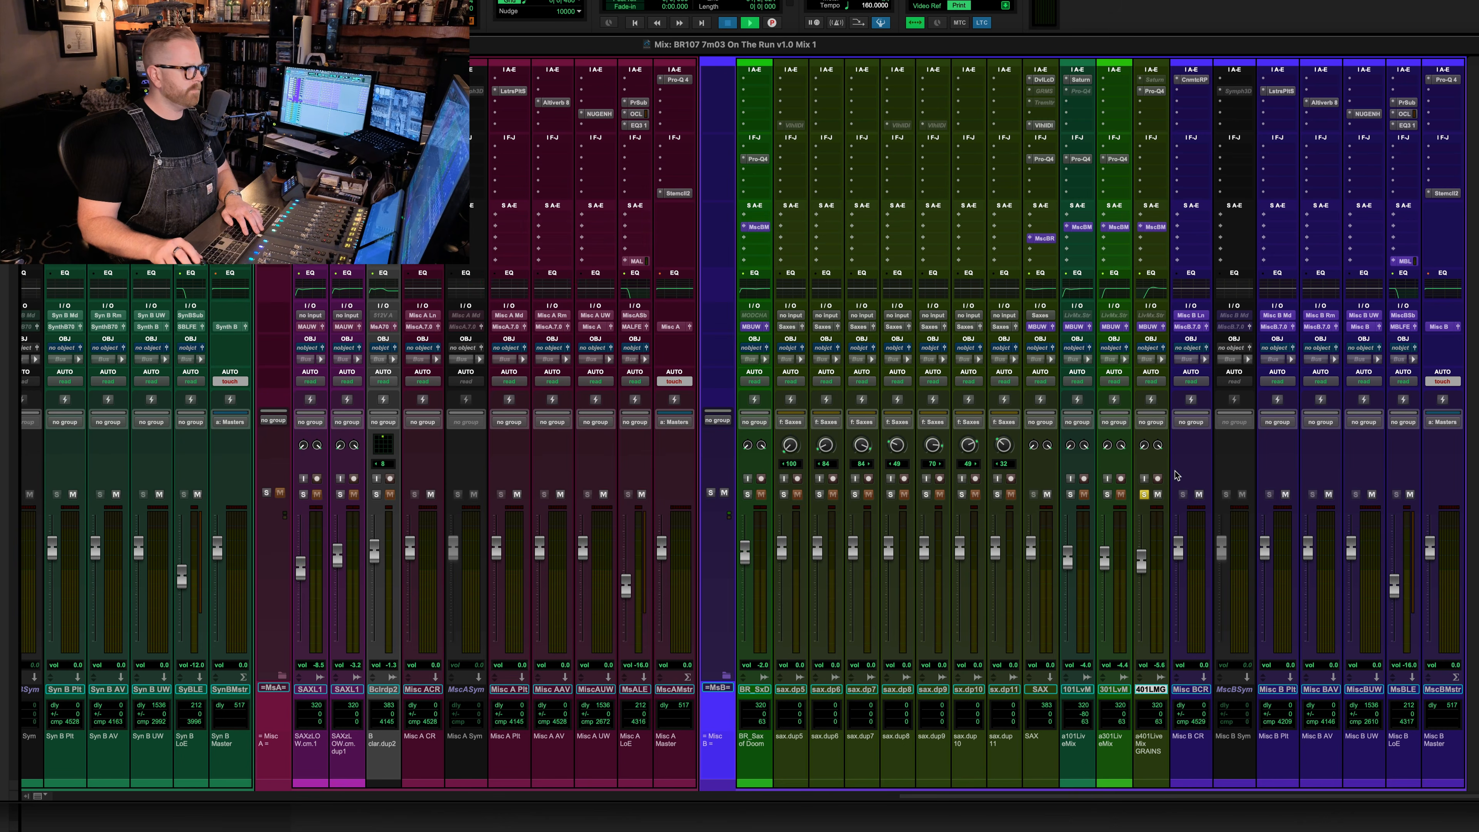
- Return to the Edit window, solo the Misc B folder track and audition it from just after Location 7
{"action": "key", "text": "space"}
{"action": "key", "text": "super+equal"}
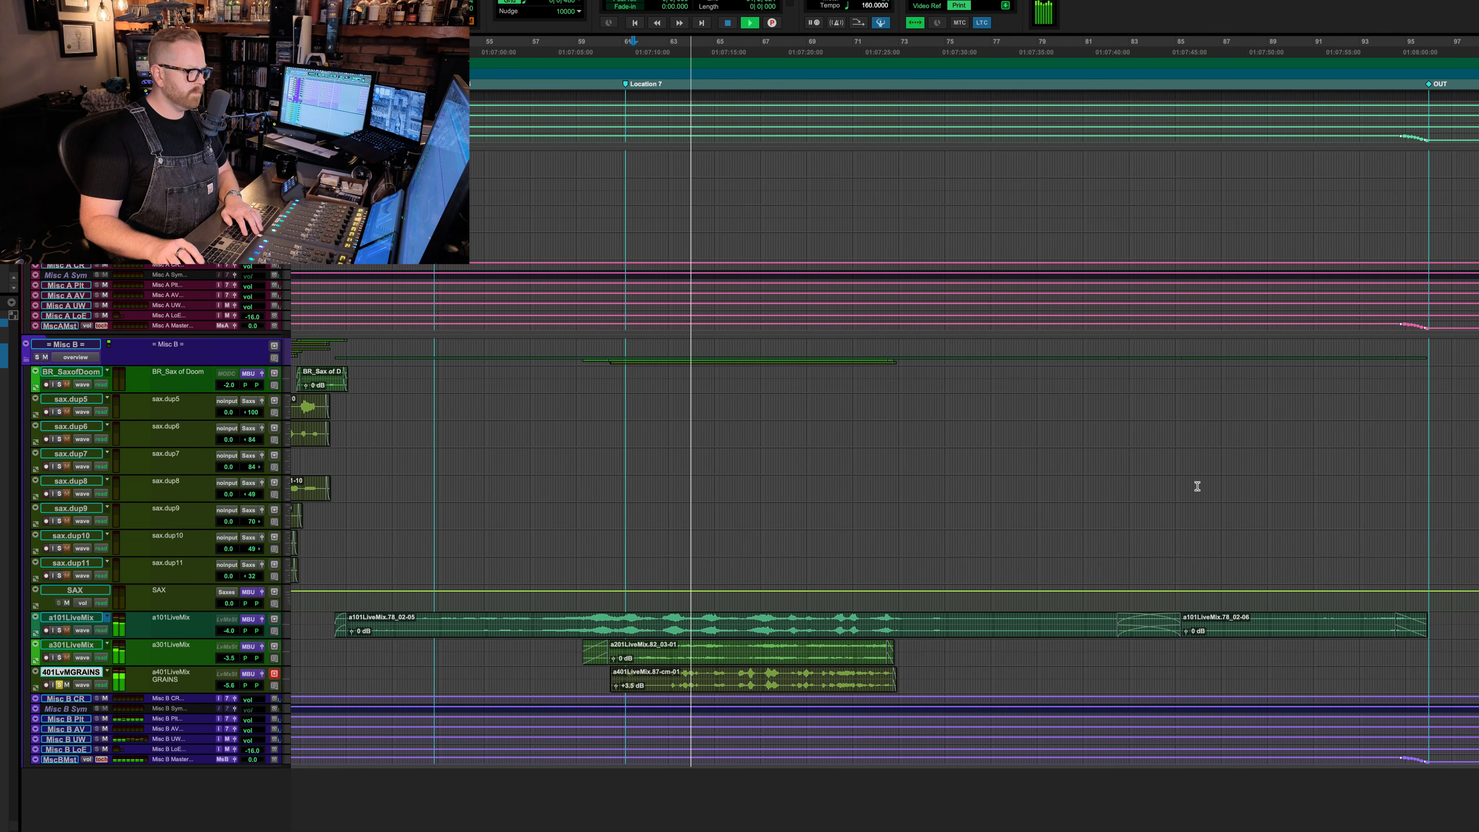
{"action": "left_click", "coordinate": [665, 344]}
{"action": "key", "text": "shift+s"}
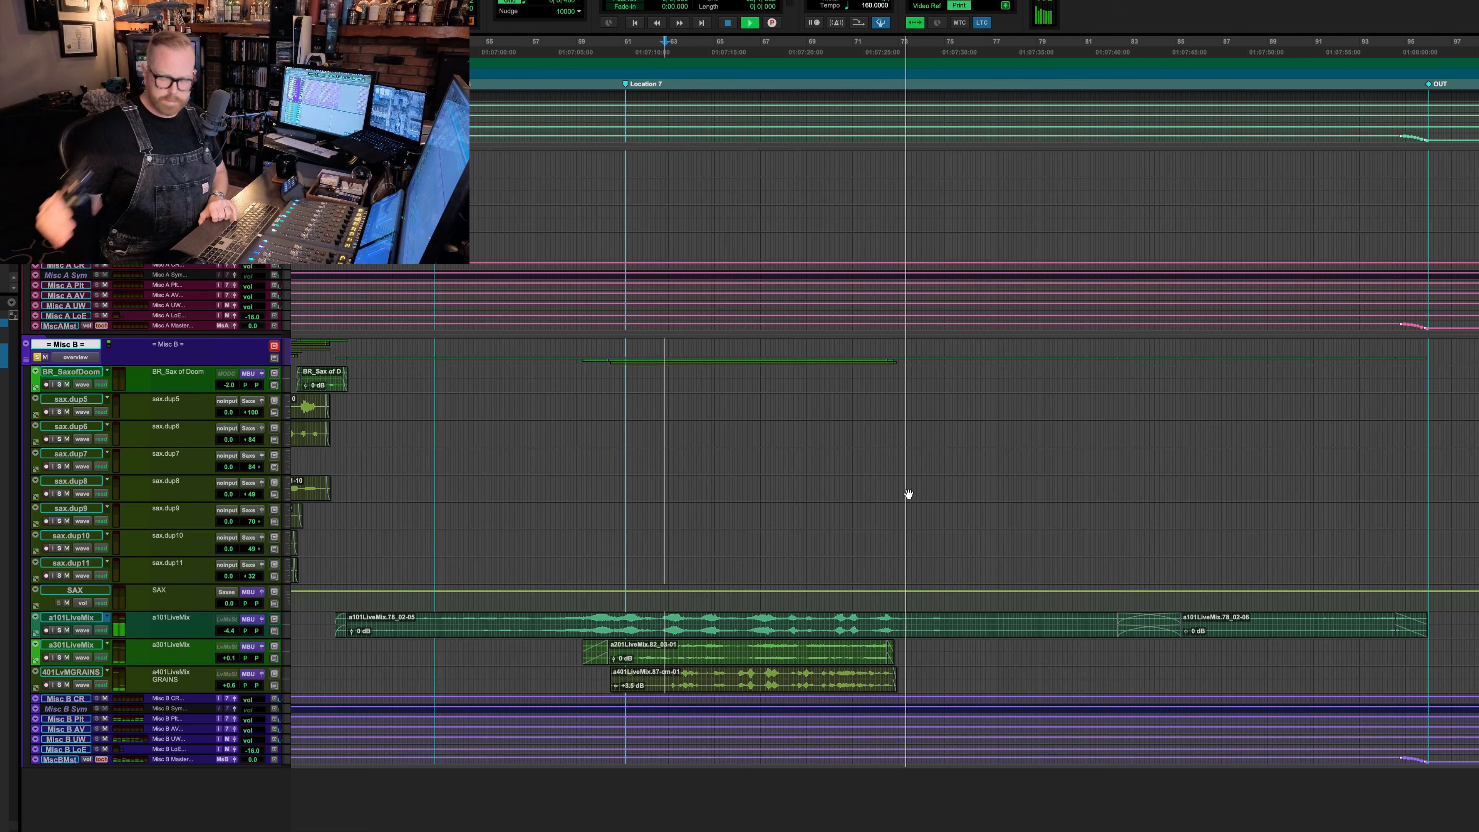
{"action": "key", "text": "space"}
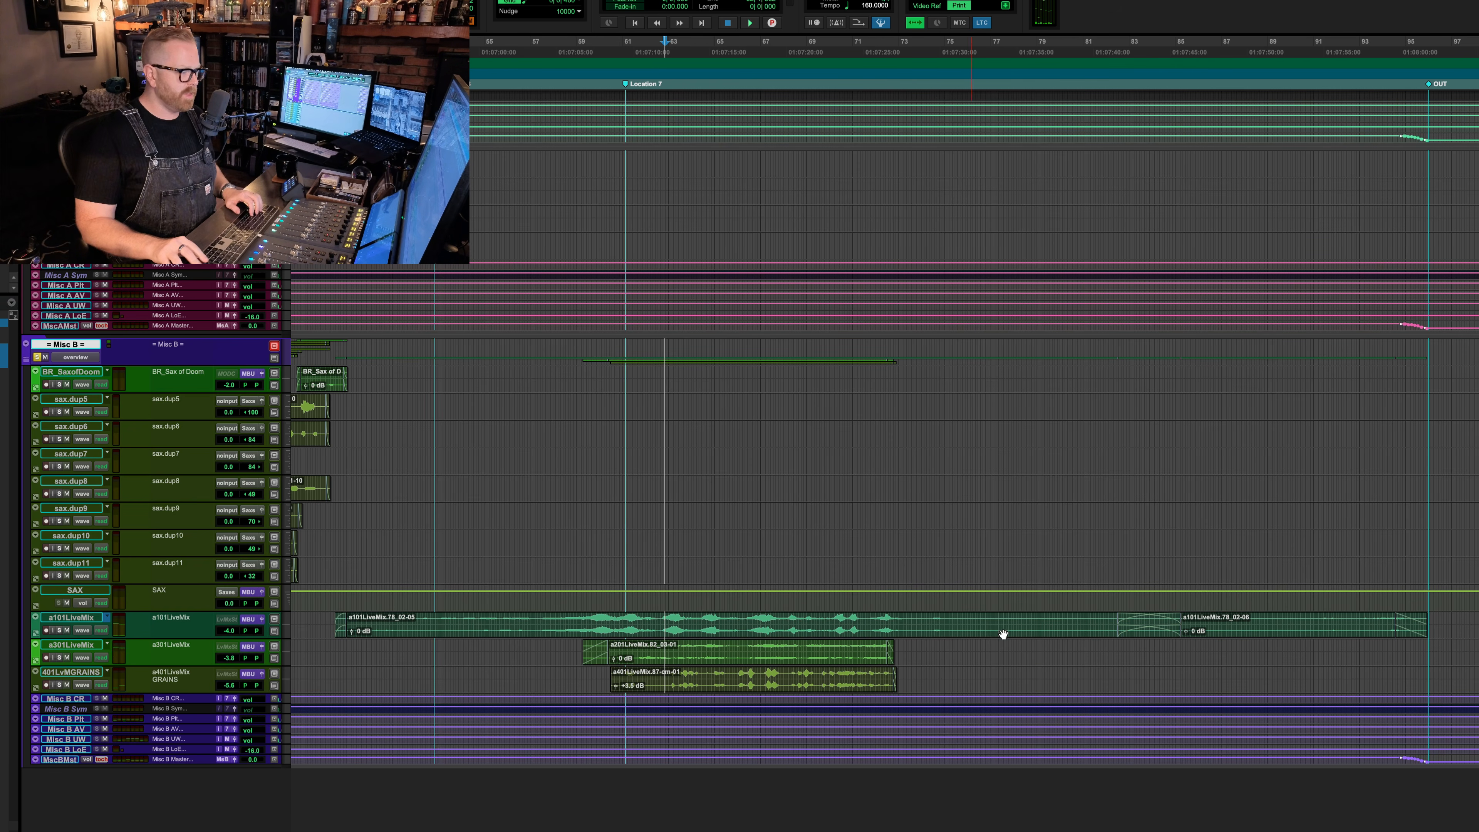
- Show the tracks' volume automation and look over the Perc, Synth, Misc A and Misc B lanes across the whole cue
{"action": "key", "text": "ctrl+minus"}
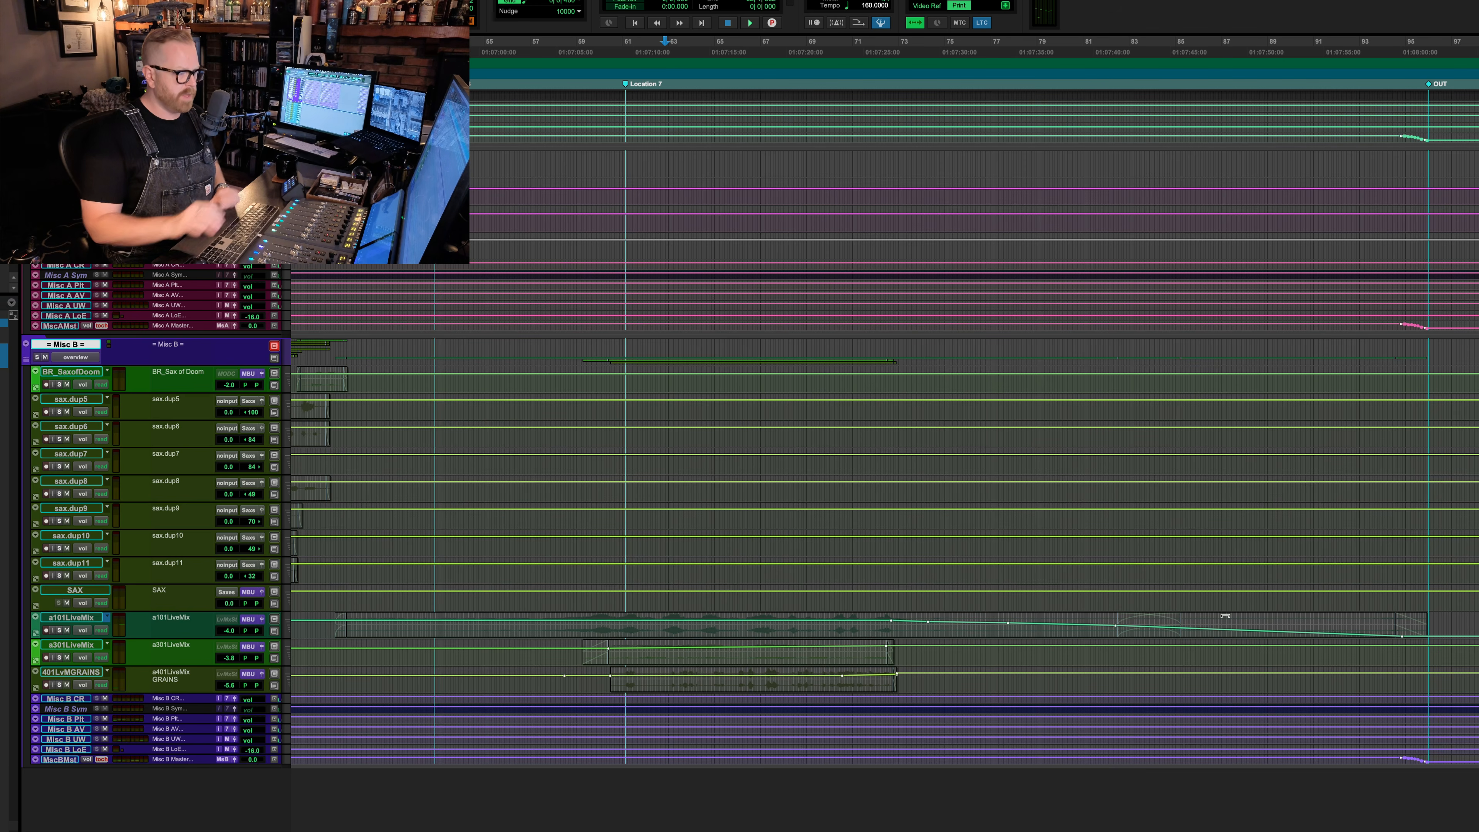
{"action": "key", "text": "r"}
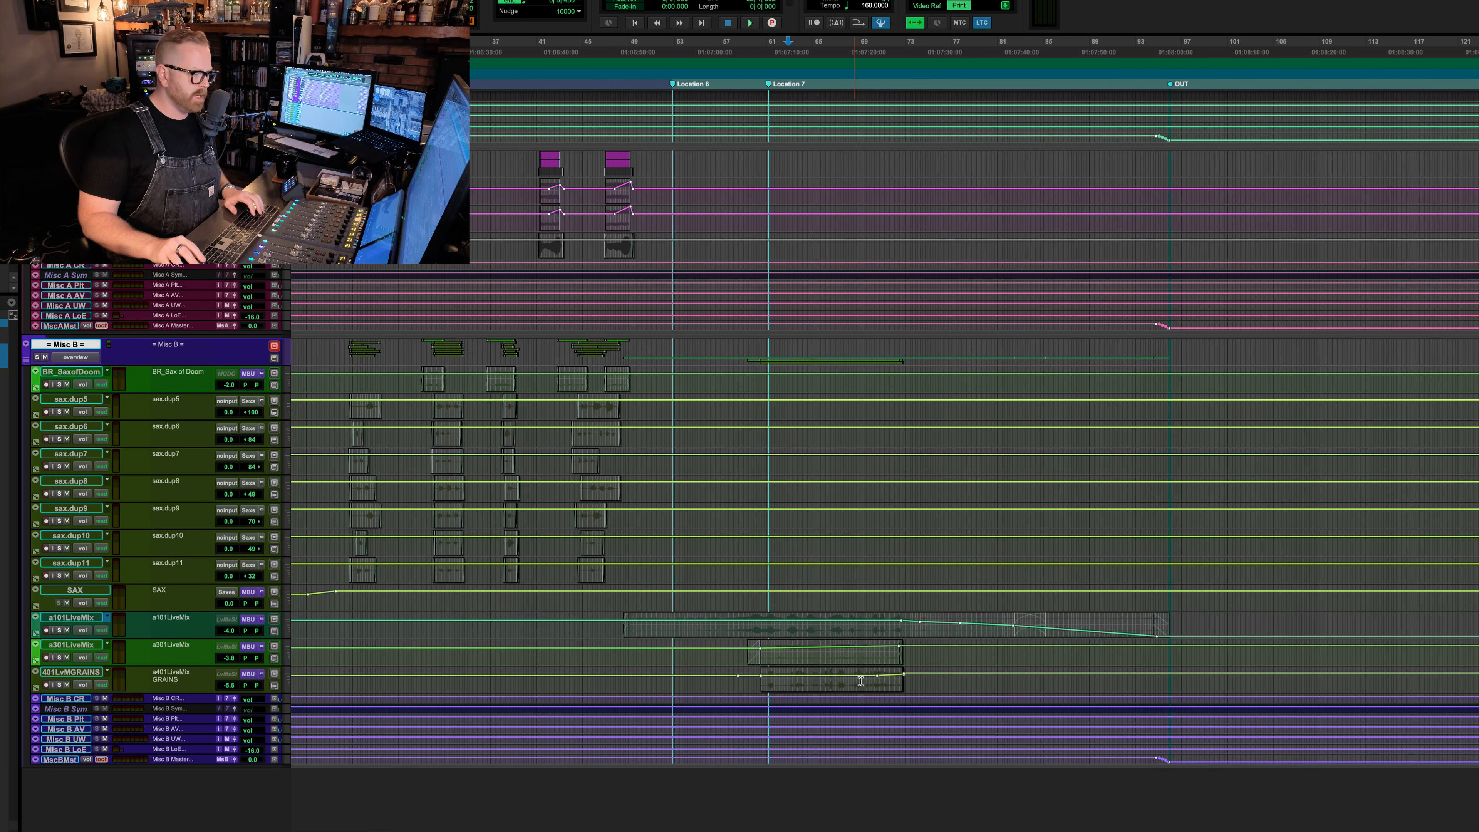
{"action": "scroll", "coordinate": [658, 530], "scroll_direction": "left", "scroll_amount": 5}
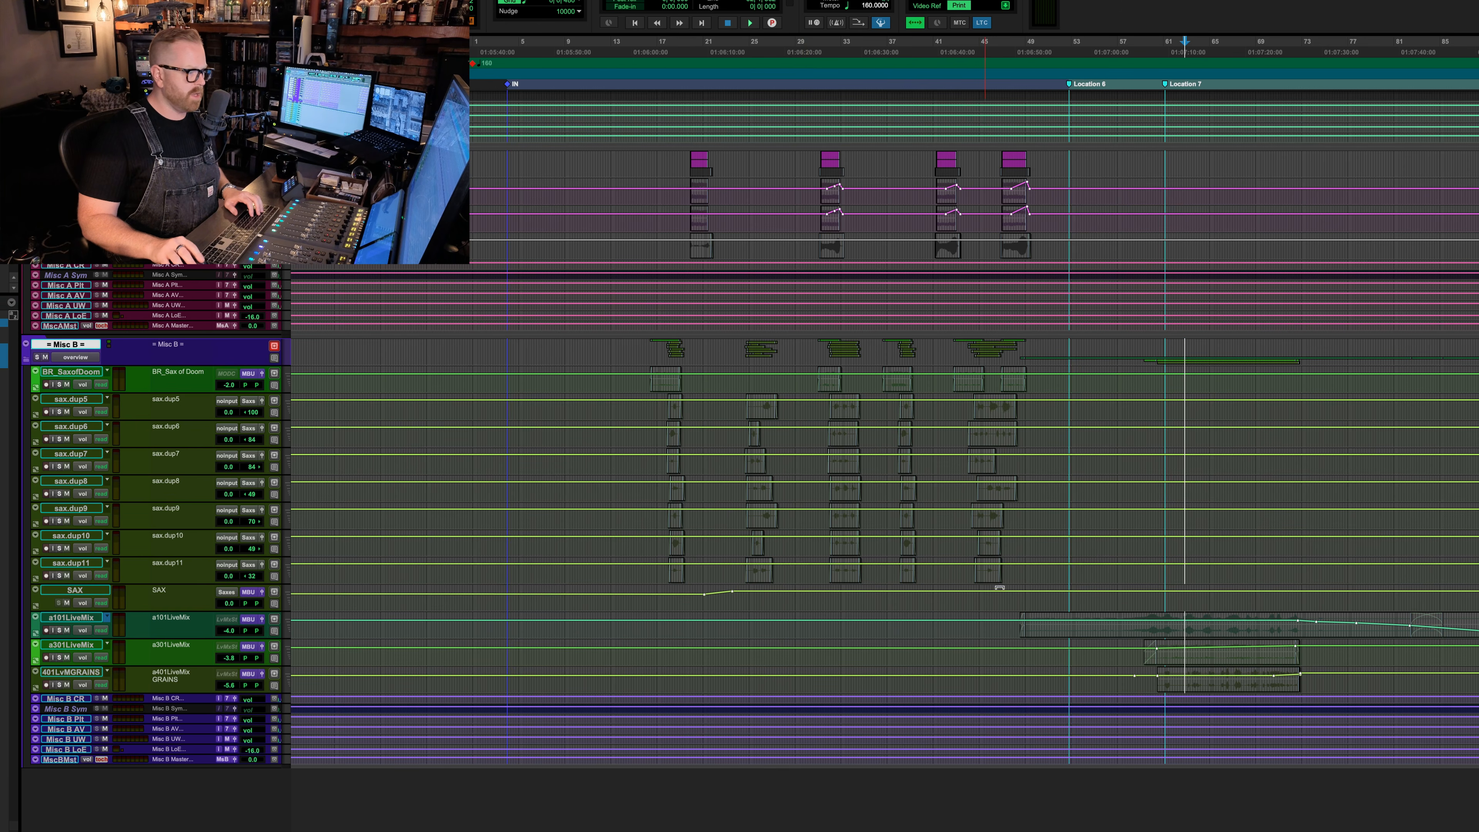
{"action": "key", "text": "r"}
{"action": "scroll", "coordinate": [984, 603], "scroll_direction": "right", "scroll_amount": 4}
{"action": "scroll", "coordinate": [985, 607], "scroll_direction": "up", "scroll_amount": 15}
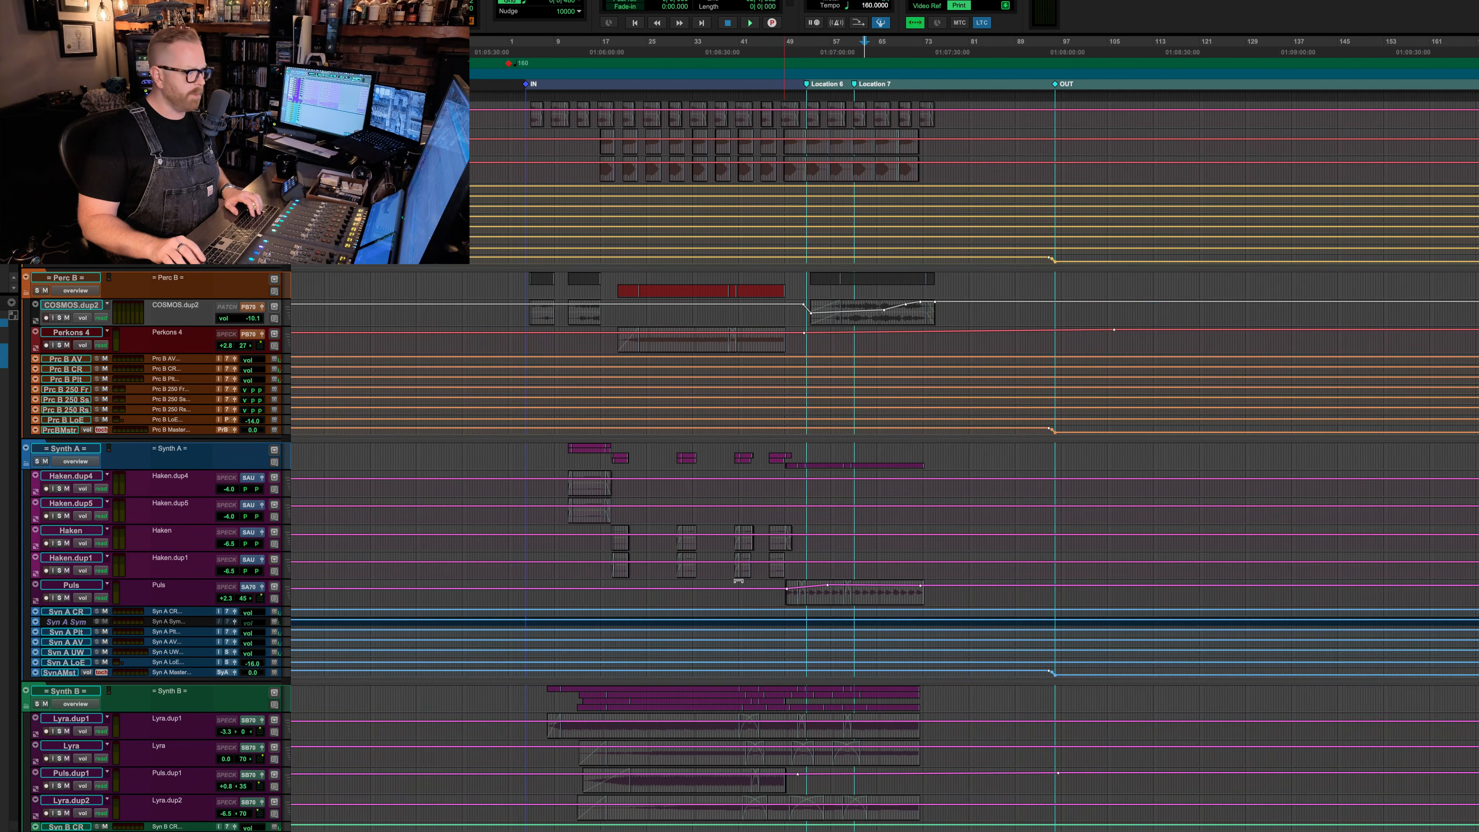
{"action": "scroll", "coordinate": [891, 603], "scroll_direction": "down", "scroll_amount": 15}
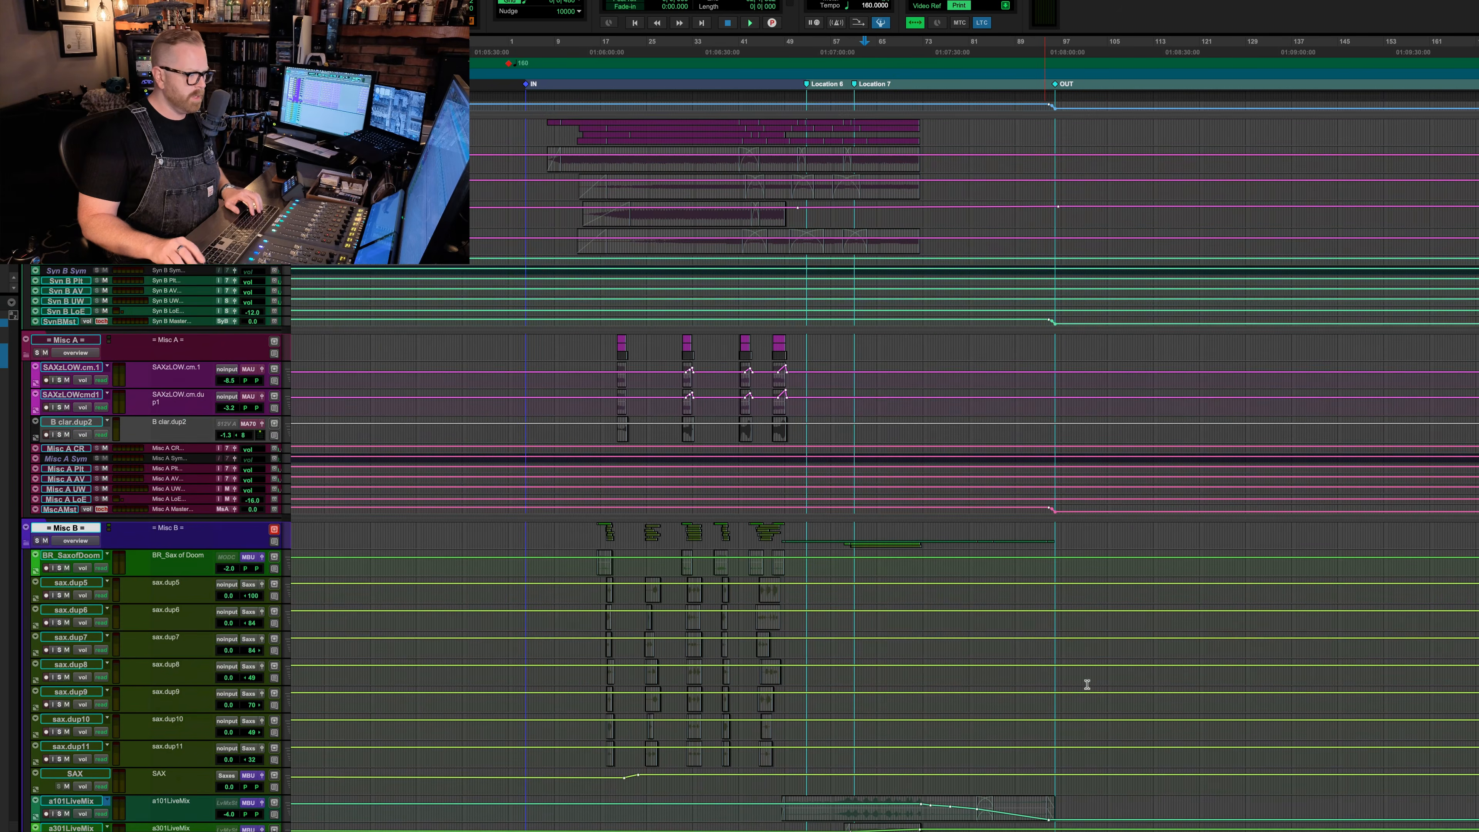
{"action": "scroll", "coordinate": [886, 565], "scroll_direction": "down", "scroll_amount": 1}
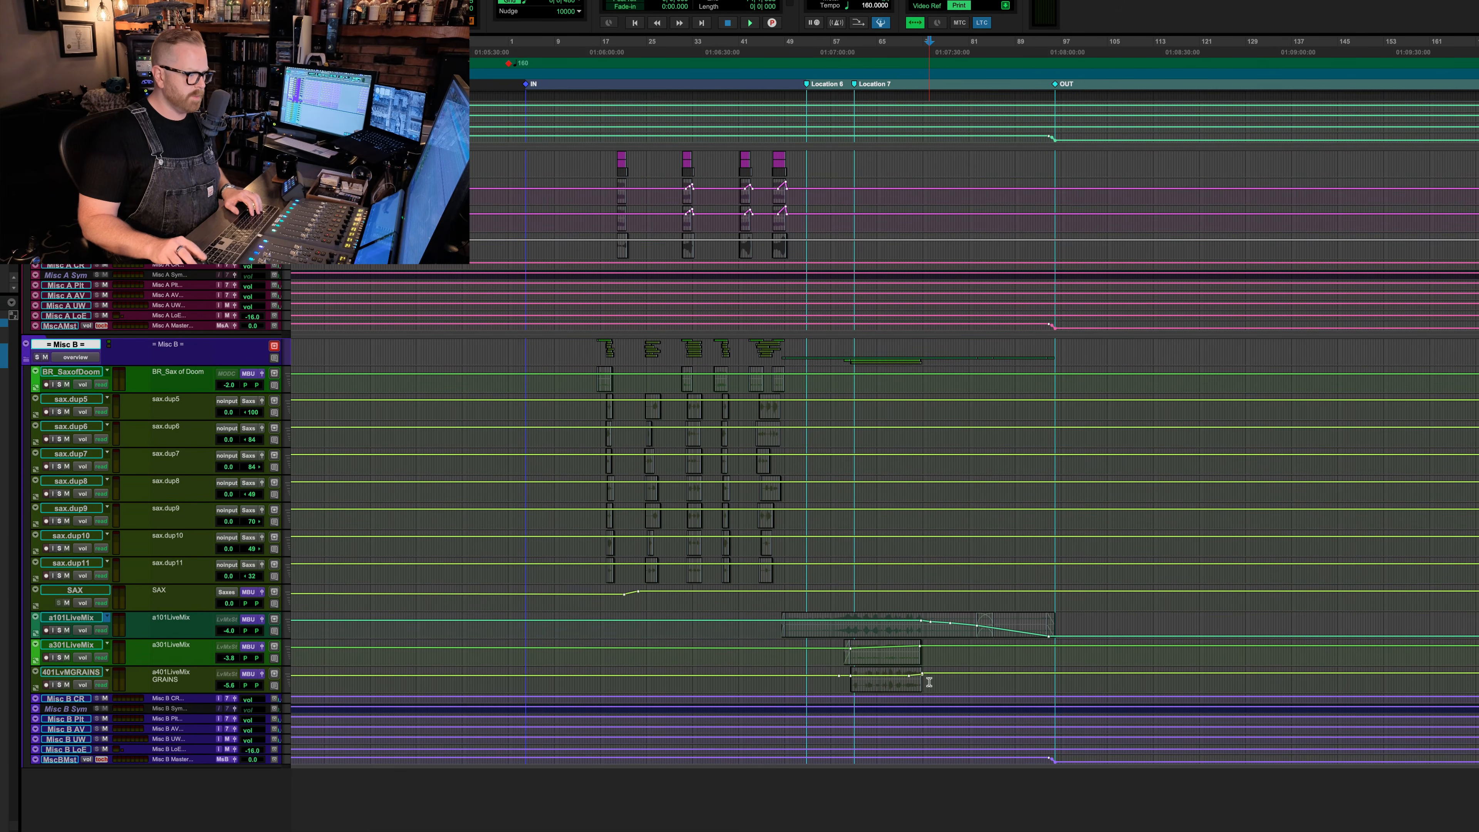
- Inspect the volume ramp at the end of the a401LiveMix GRAINS clip up close and lower the track's volume automation
{"action": "left_click", "coordinate": [928, 678]}
{"action": "key", "text": "e"}
{"action": "key", "text": "t"}
{"action": "key", "text": "t"}
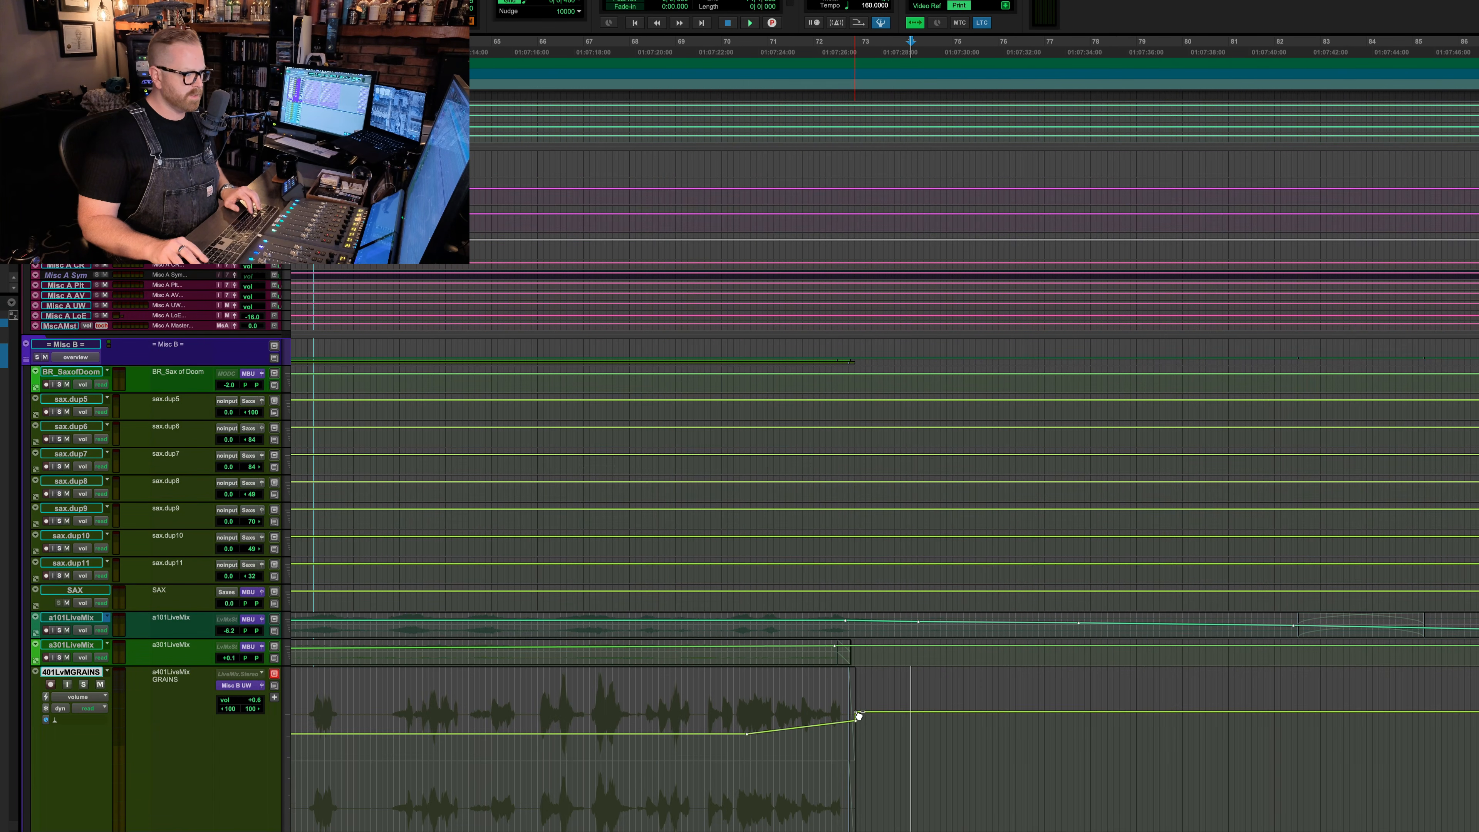
{"action": "key", "text": "e"}
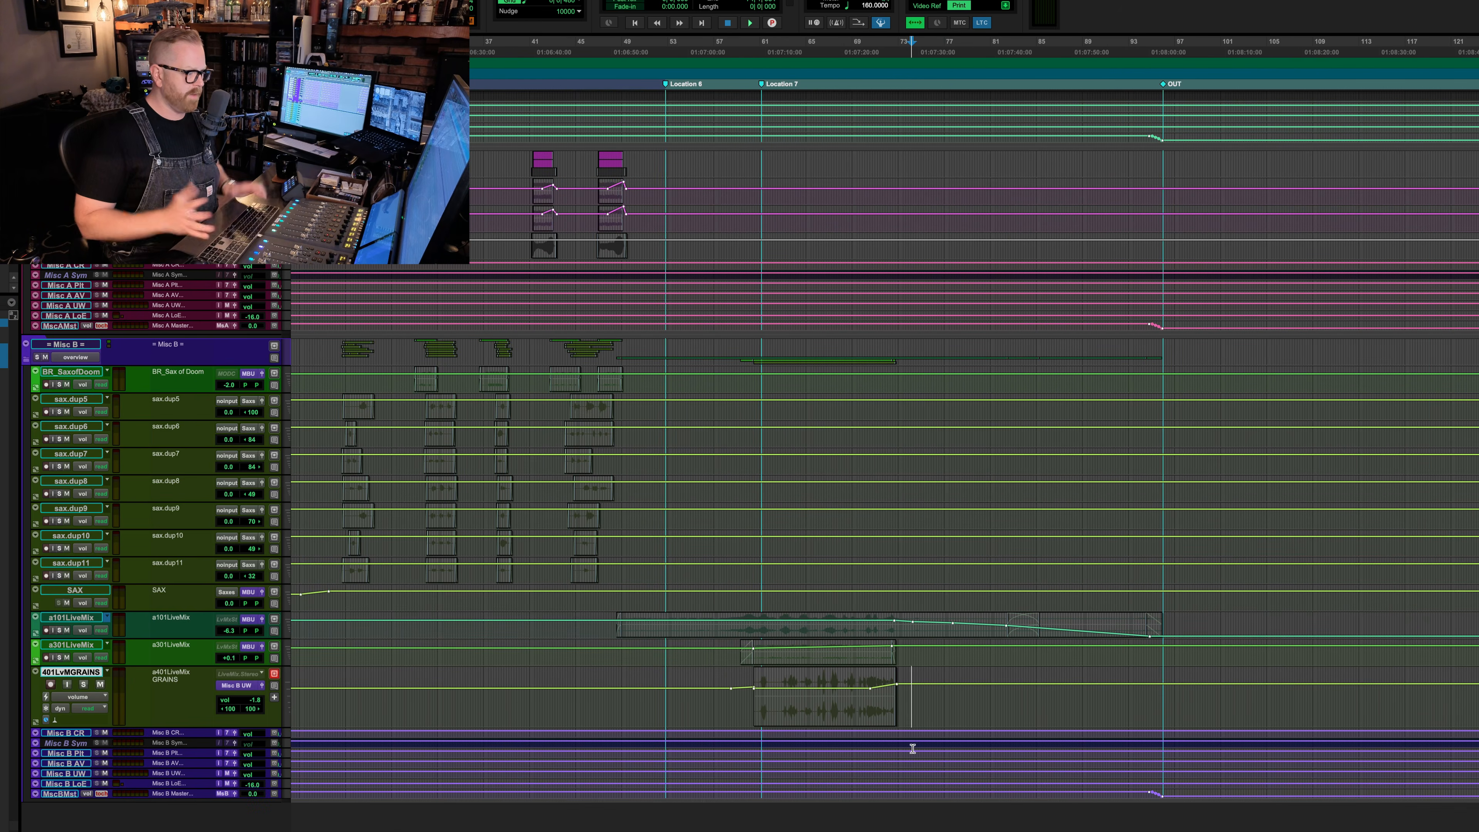
{"action": "key", "text": "ctrl+Down"}
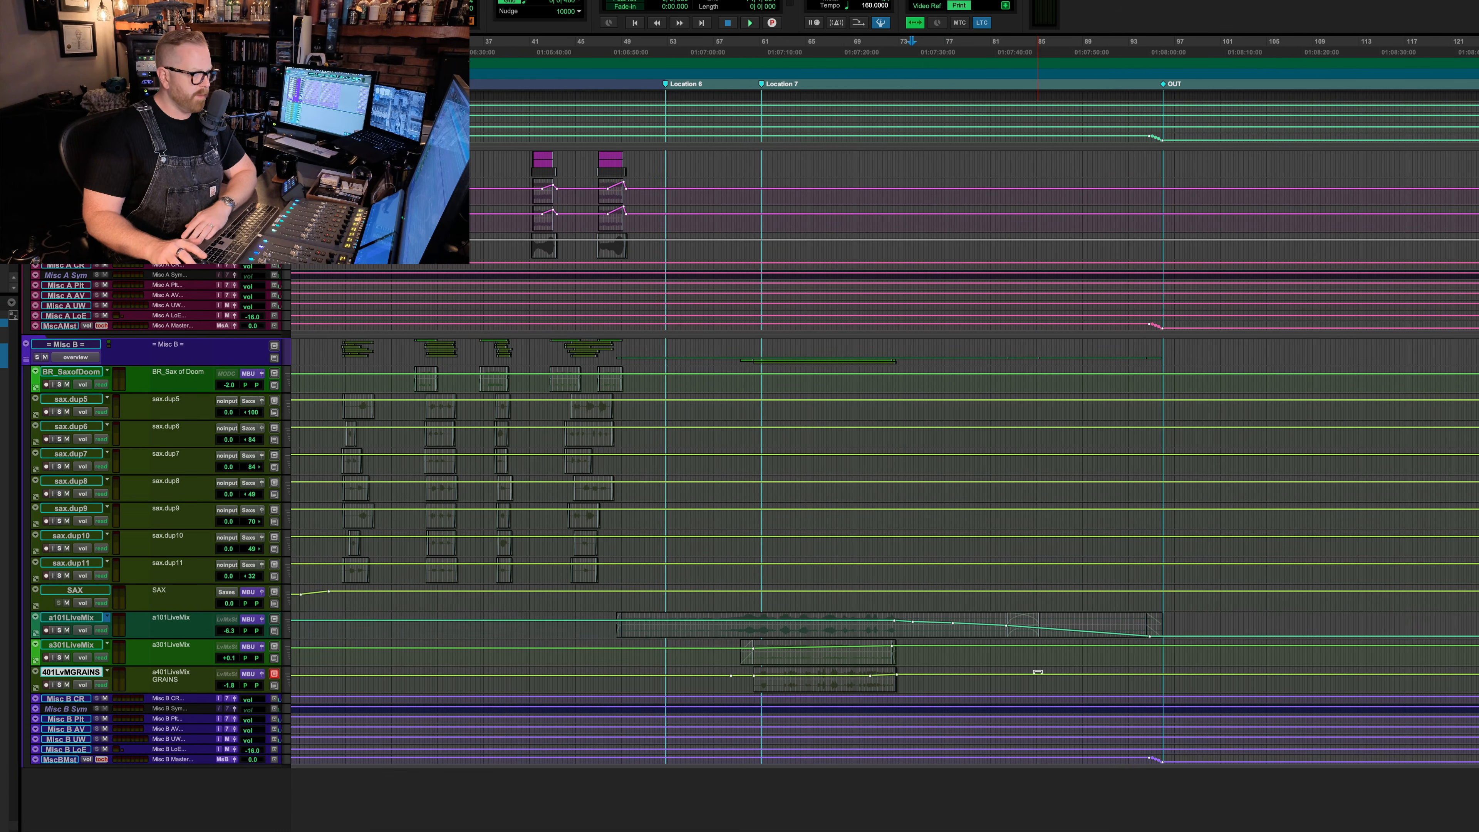
{"action": "left_click_drag", "start_coordinate": [1038, 671], "coordinate": [1038, 683]}
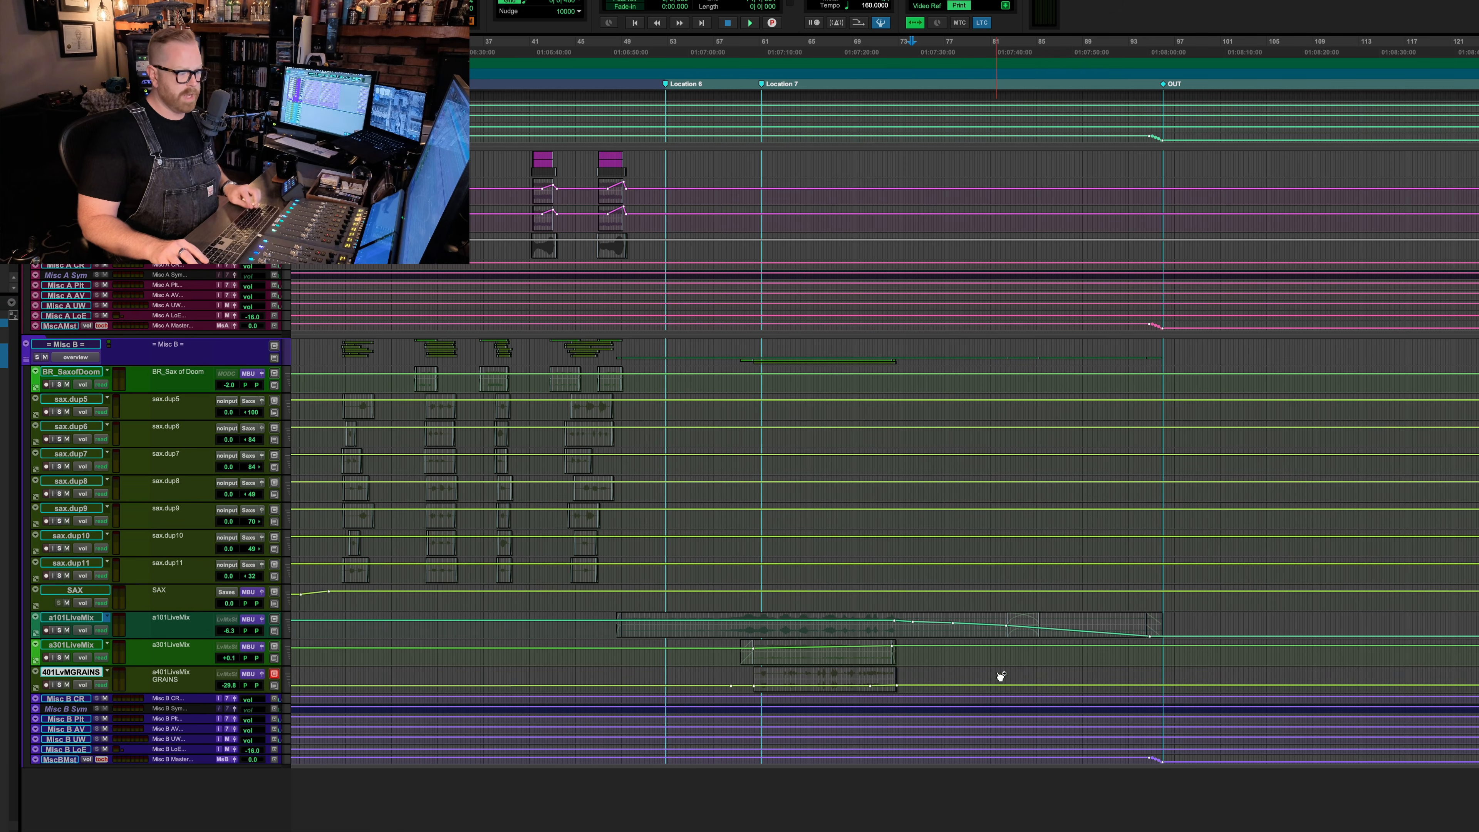
- Bring the Perc A and Perc B tracks into view and switch the tracks back to waveform display
{"action": "scroll", "coordinate": [932, 591], "scroll_direction": "up", "scroll_amount": 10}
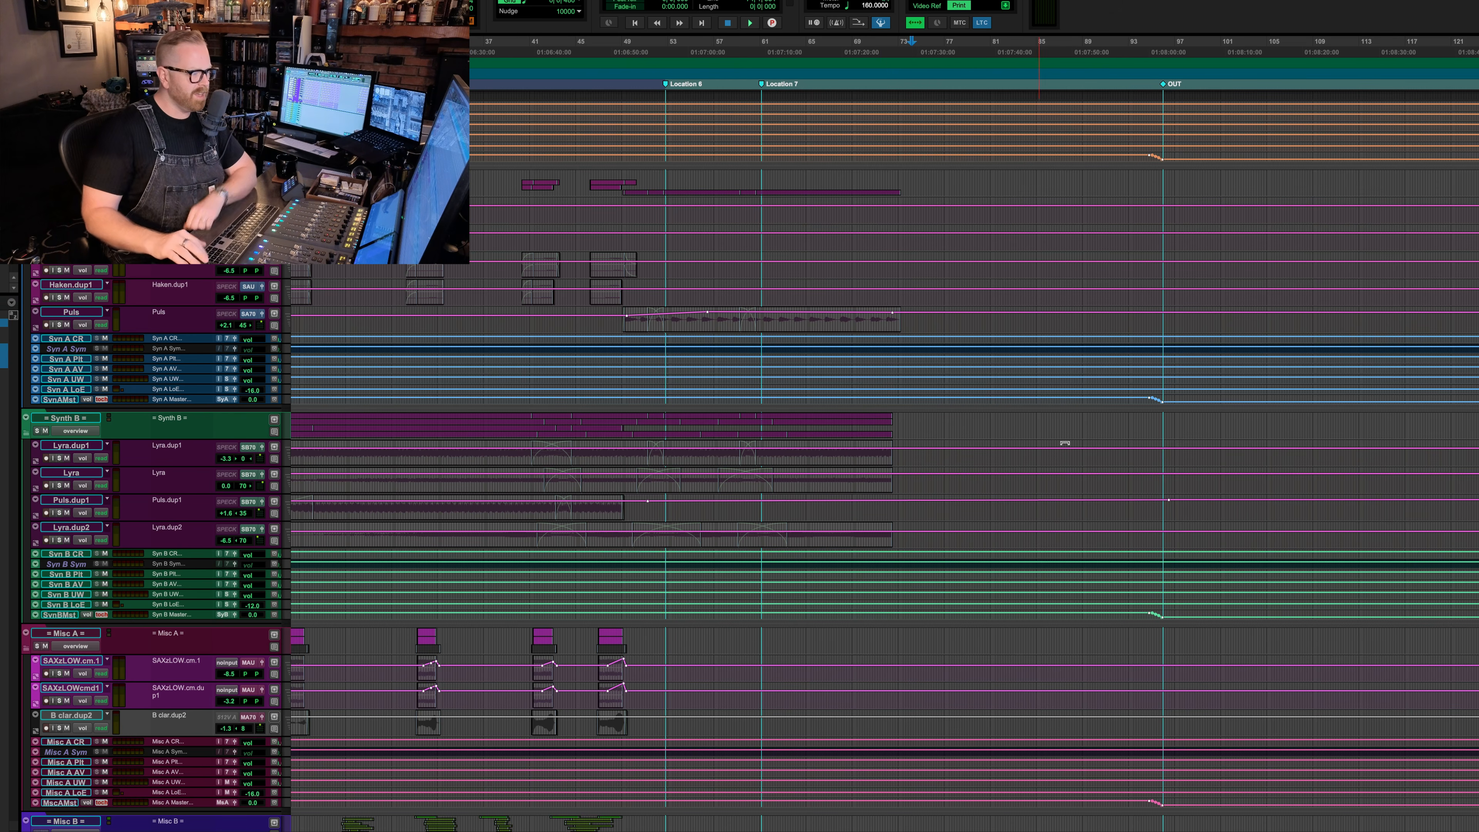
{"action": "scroll", "coordinate": [1148, 431], "scroll_direction": "up", "scroll_amount": 10}
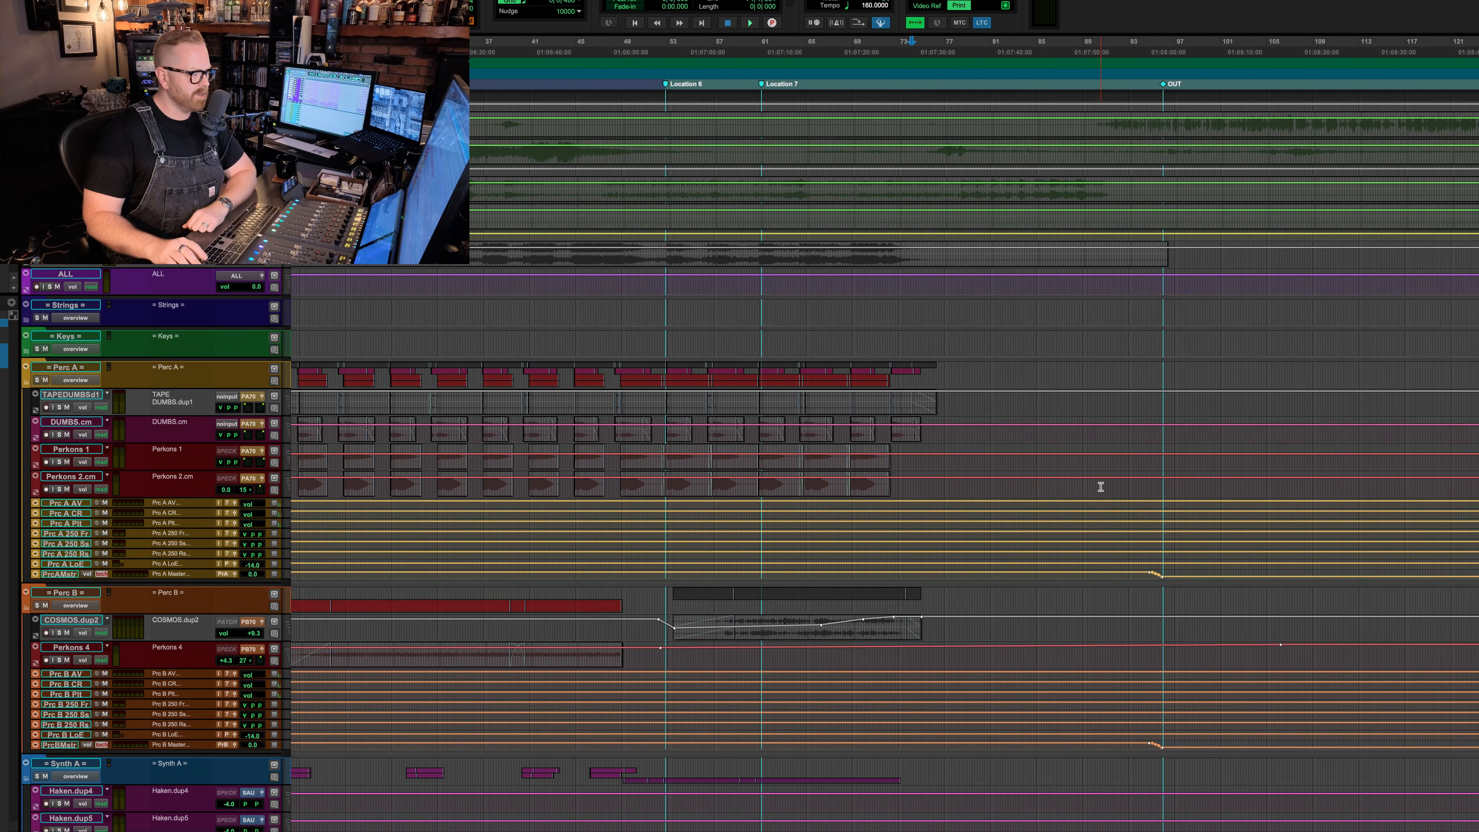
{"action": "scroll", "coordinate": [763, 452], "scroll_direction": "left", "scroll_amount": 5}
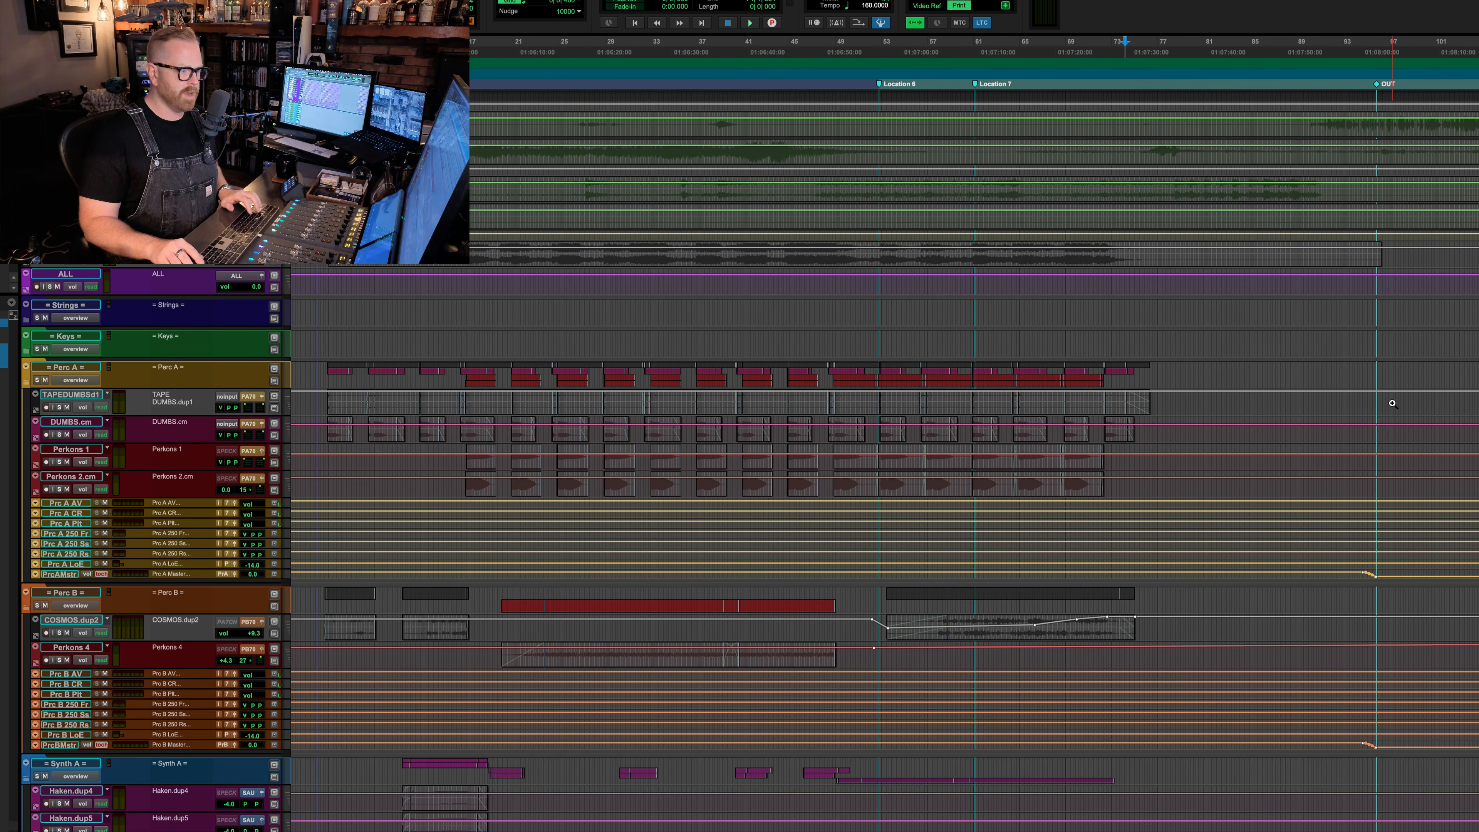
{"action": "left_click_drag", "start_coordinate": [1391, 404], "coordinate": [571, 516]}
{"action": "key", "text": "ctrl+minus"}
{"action": "scroll", "coordinate": [552, 466], "scroll_direction": "down", "scroll_amount": 1}
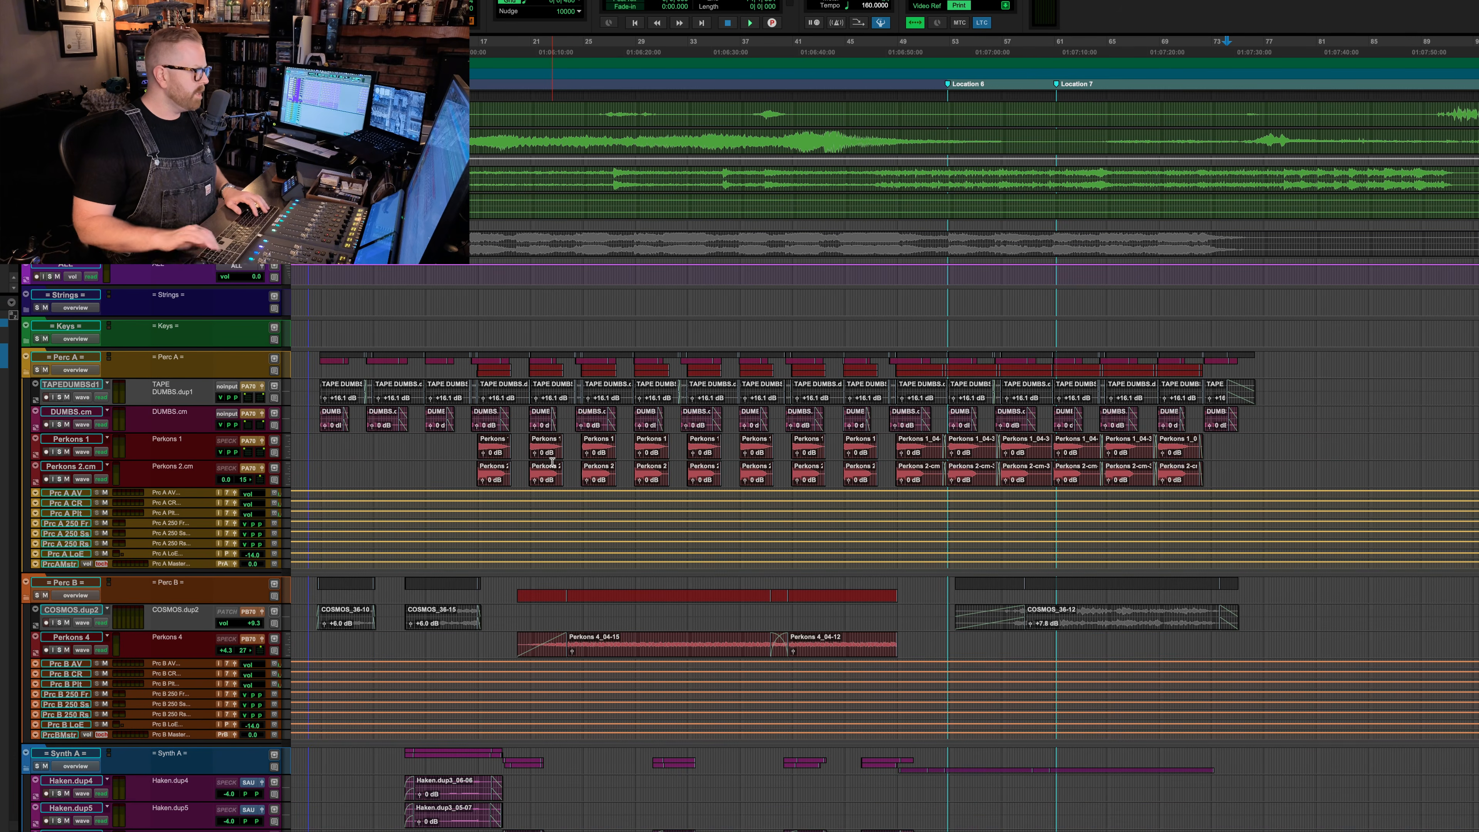
{"action": "key", "text": "Return"}
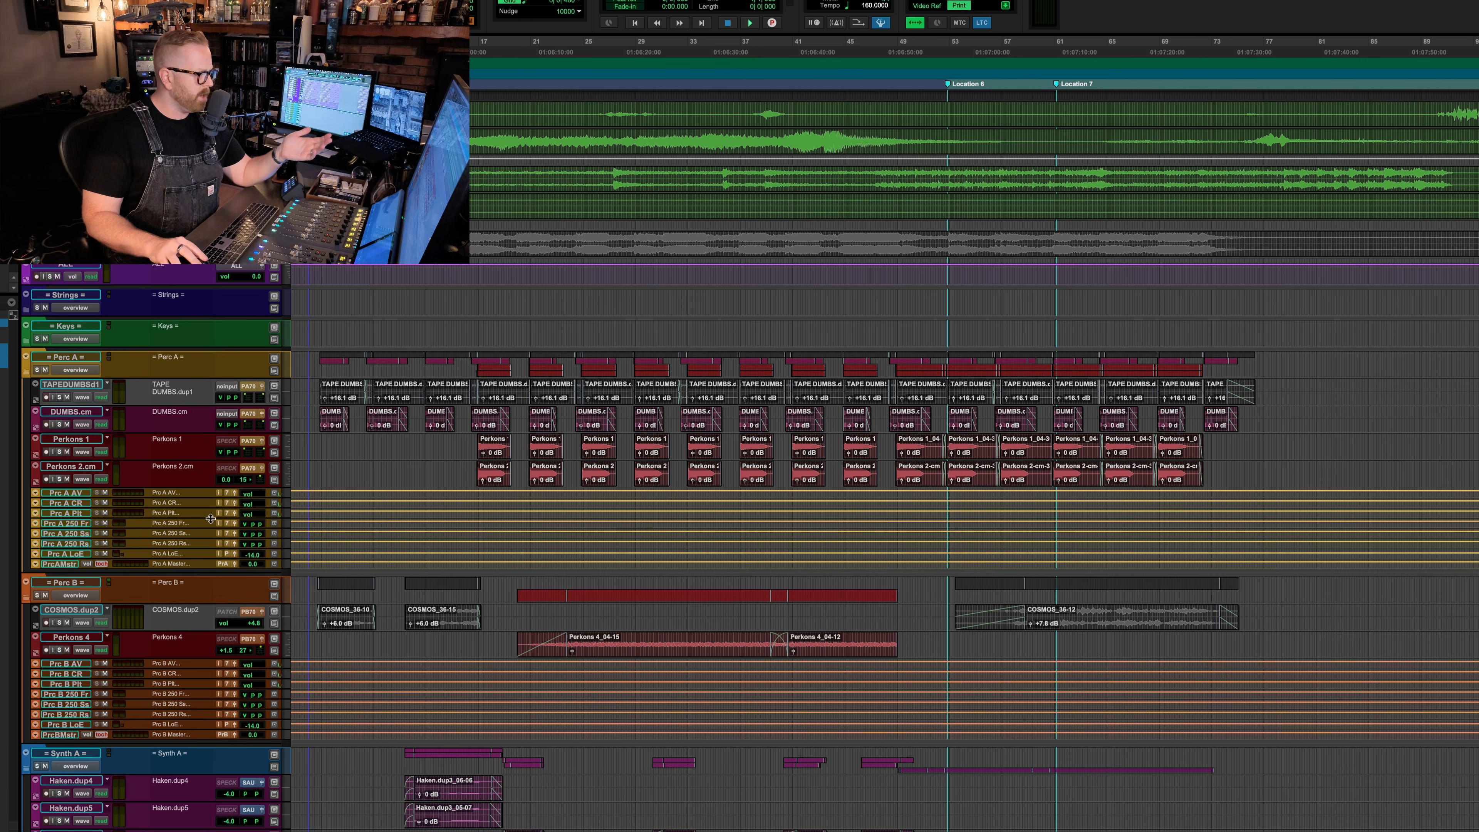
{"action": "scroll", "coordinate": [486, 538], "scroll_direction": "down", "scroll_amount": 3}
{"action": "scroll", "coordinate": [361, 660], "scroll_direction": "up", "scroll_amount": 3}
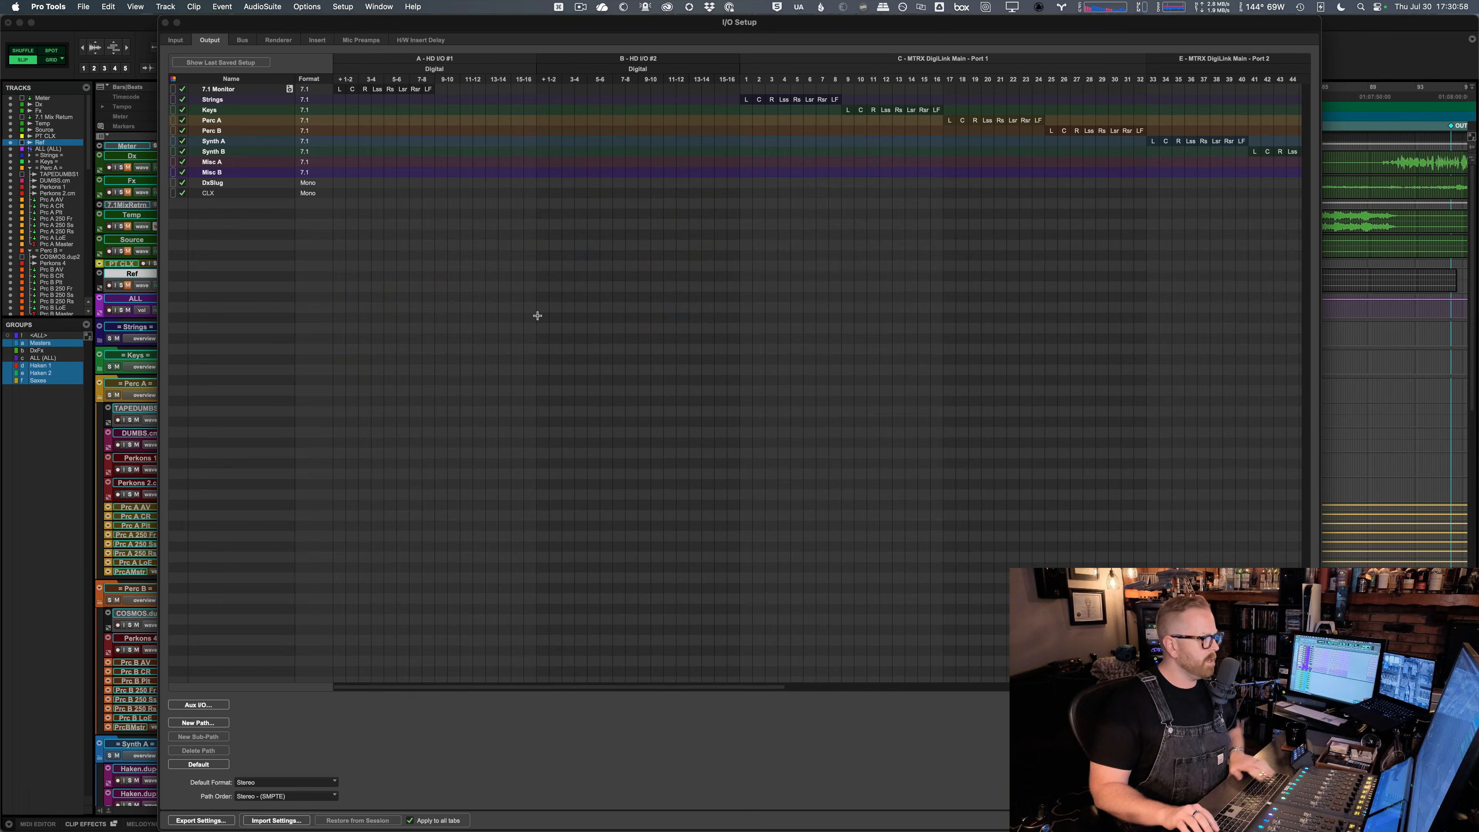
- Examine the I/O Setup output paths from Strings through Misc B plus the DeSlug and CLX mono paths, and close the dialog
{"action": "scroll", "coordinate": [535, 375], "scroll_direction": "right", "scroll_amount": 5}
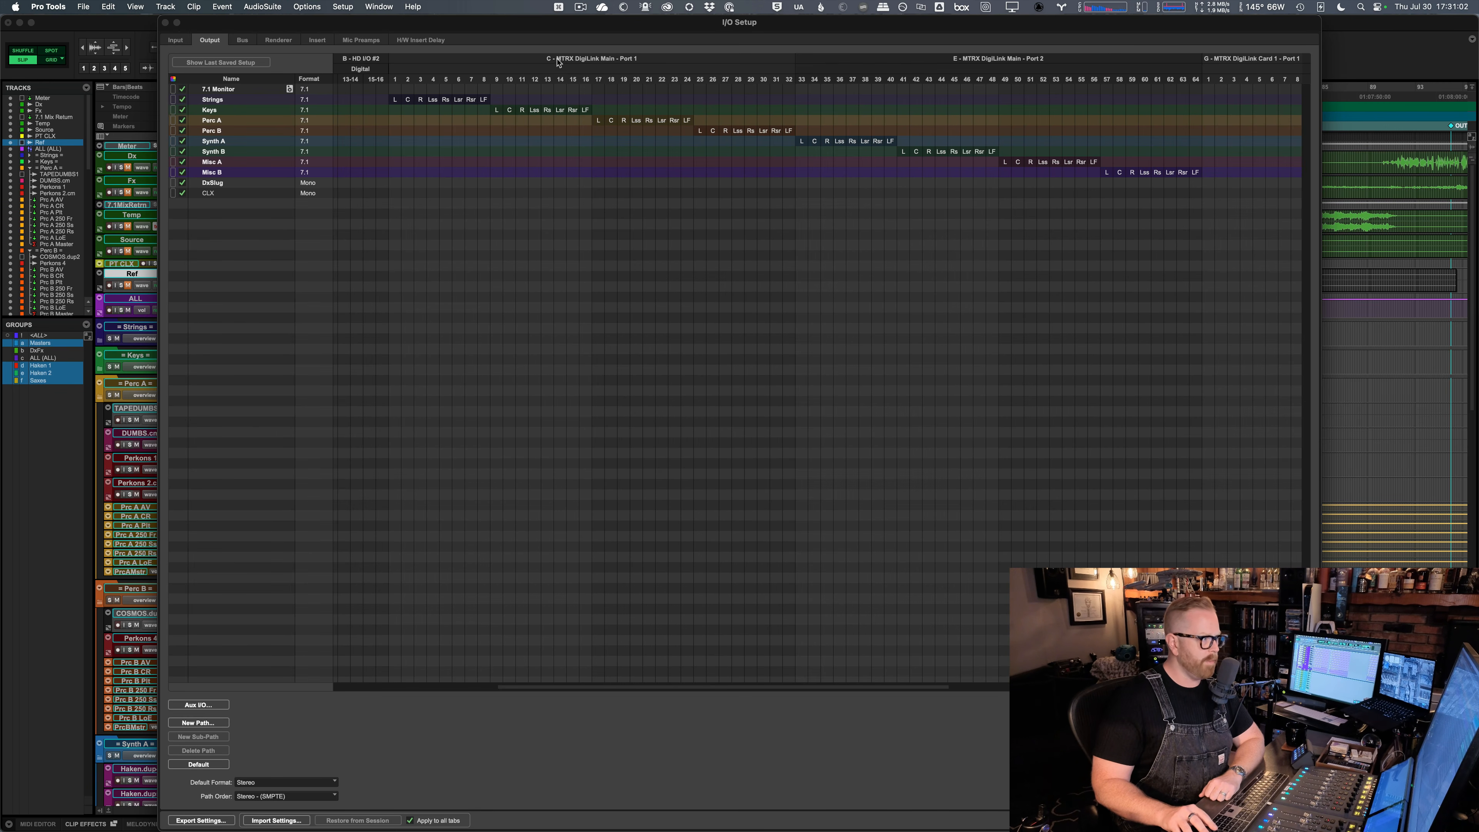
{"action": "scroll", "coordinate": [823, 298], "scroll_direction": "right", "scroll_amount": 15}
{"action": "scroll", "coordinate": [824, 298], "scroll_direction": "right", "scroll_amount": 4}
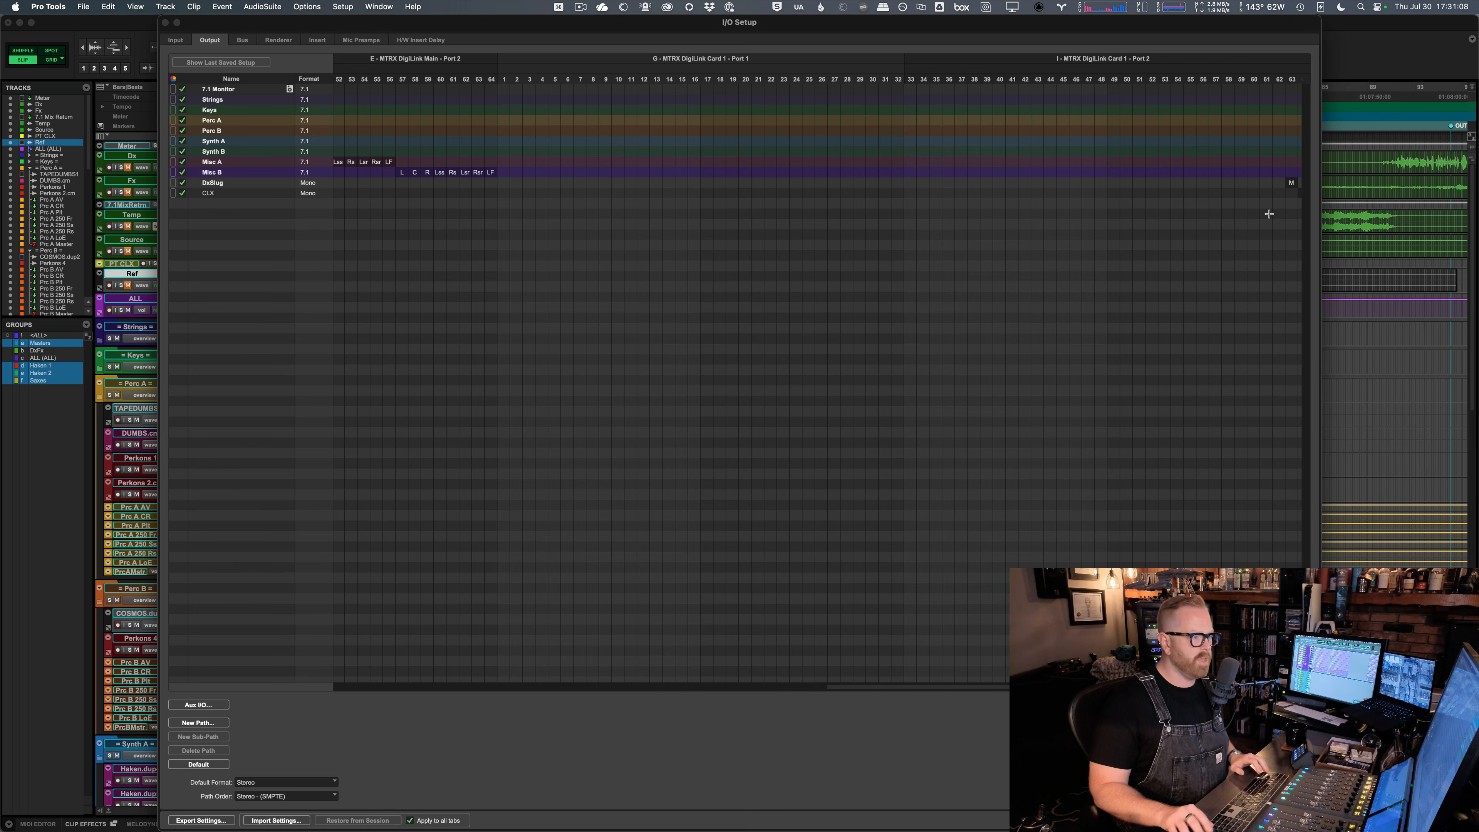
{"action": "scroll", "coordinate": [1241, 221], "scroll_direction": "right", "scroll_amount": 1}
{"action": "left_click", "coordinate": [1294, 193]}
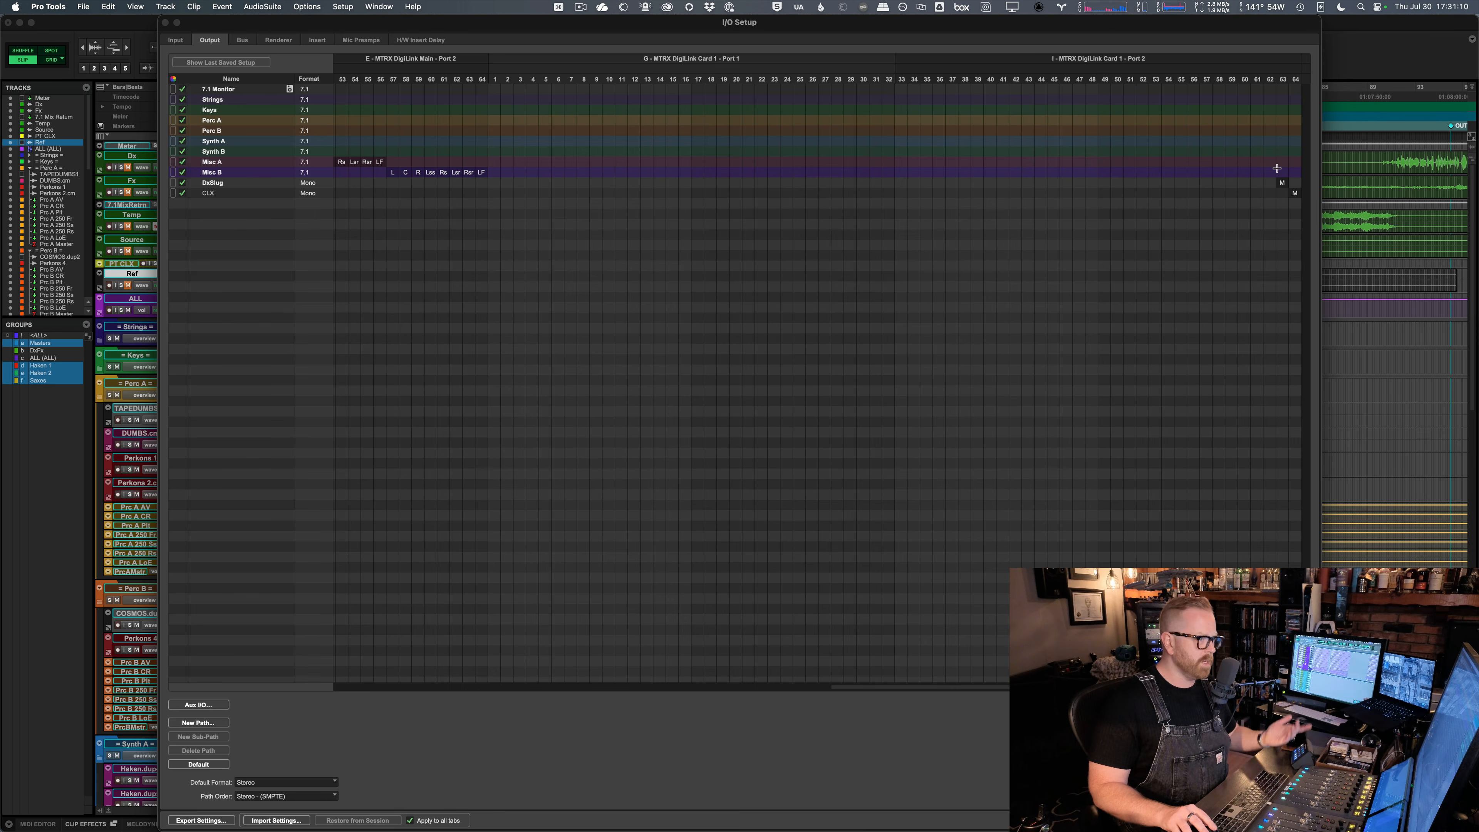
{"action": "left_click", "coordinate": [227, 183]}
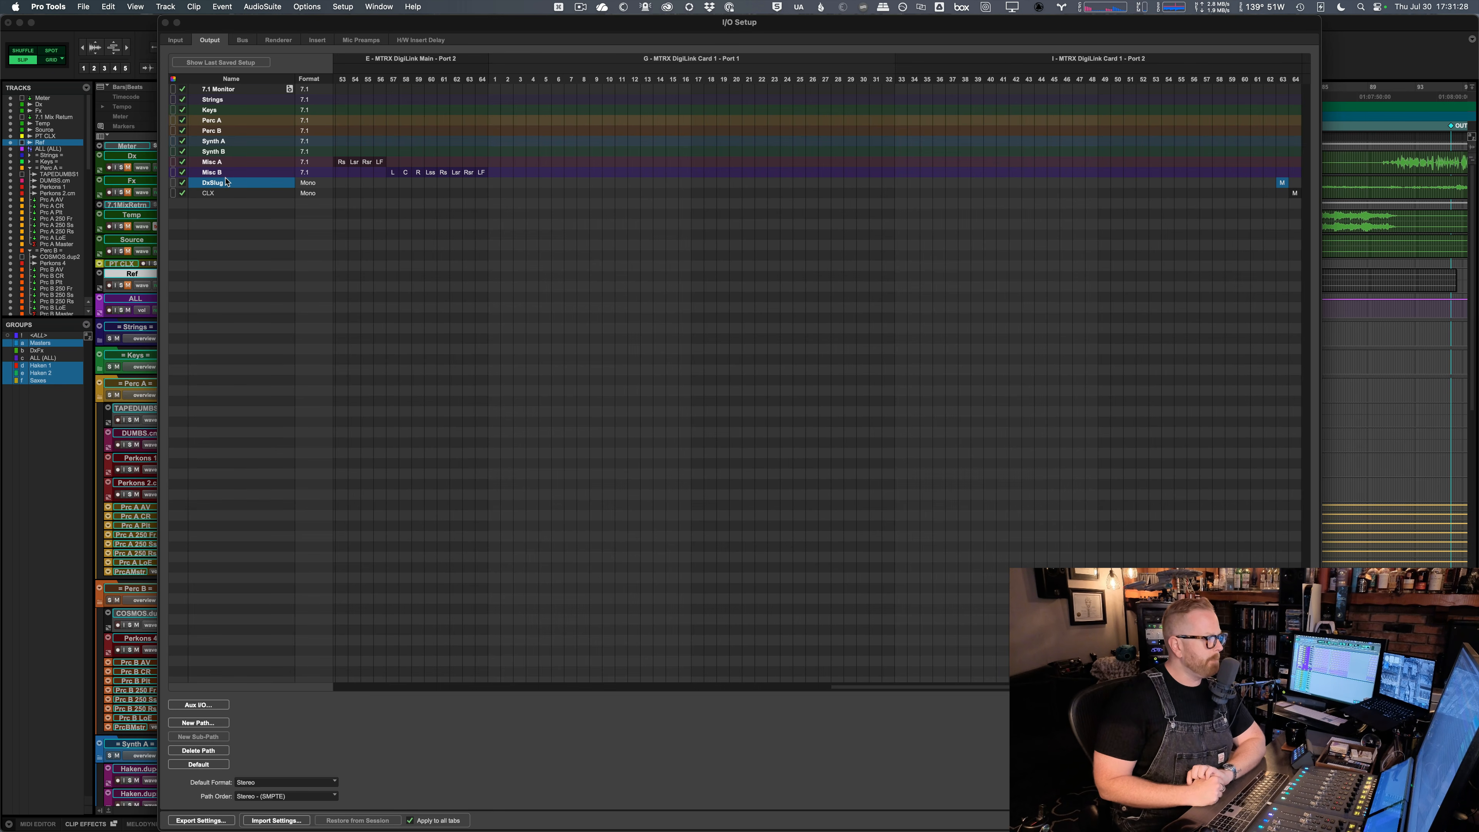
{"action": "left_click", "coordinate": [227, 196]}
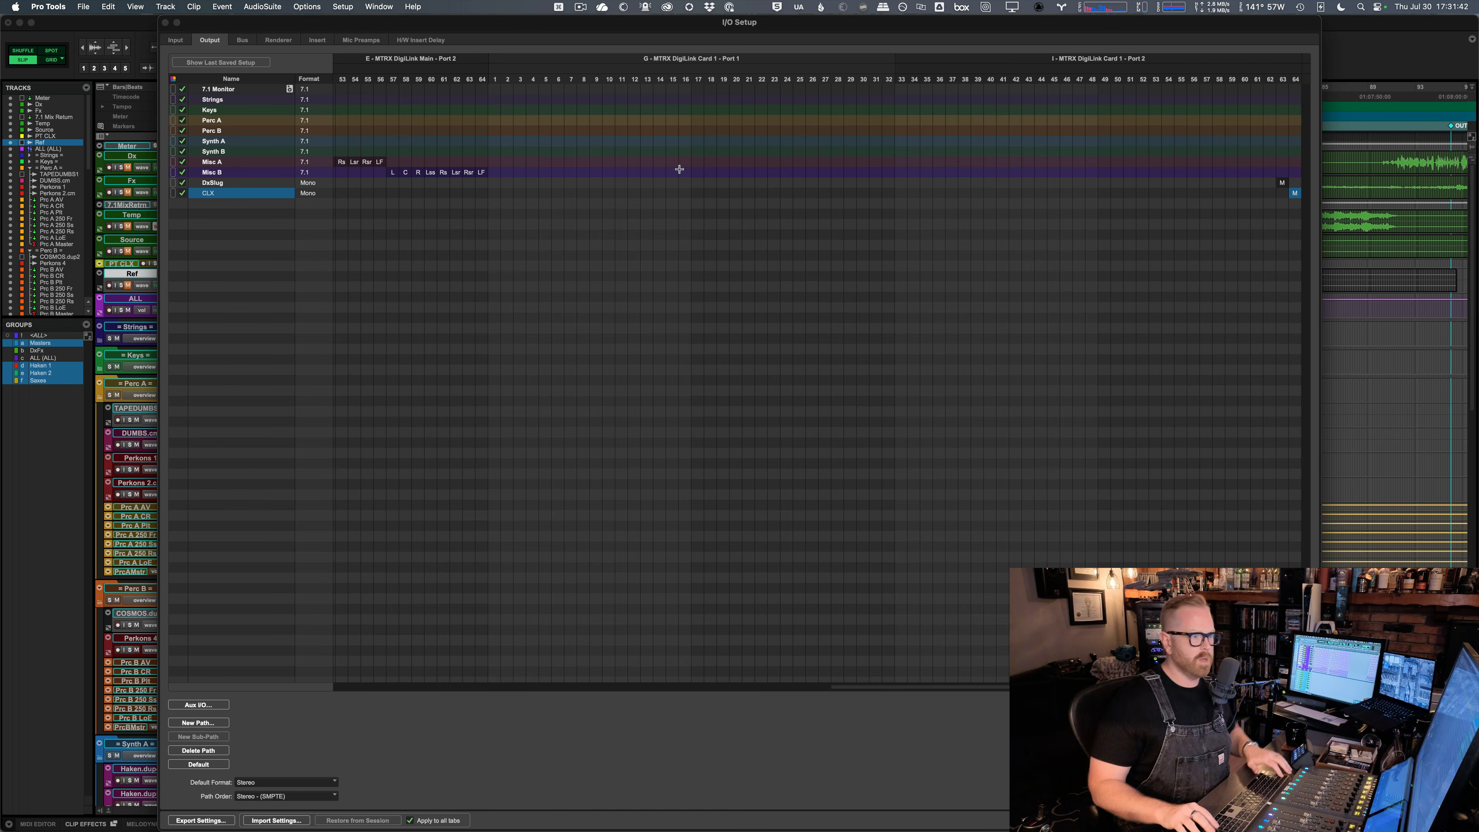
{"action": "key", "text": "Escape"}
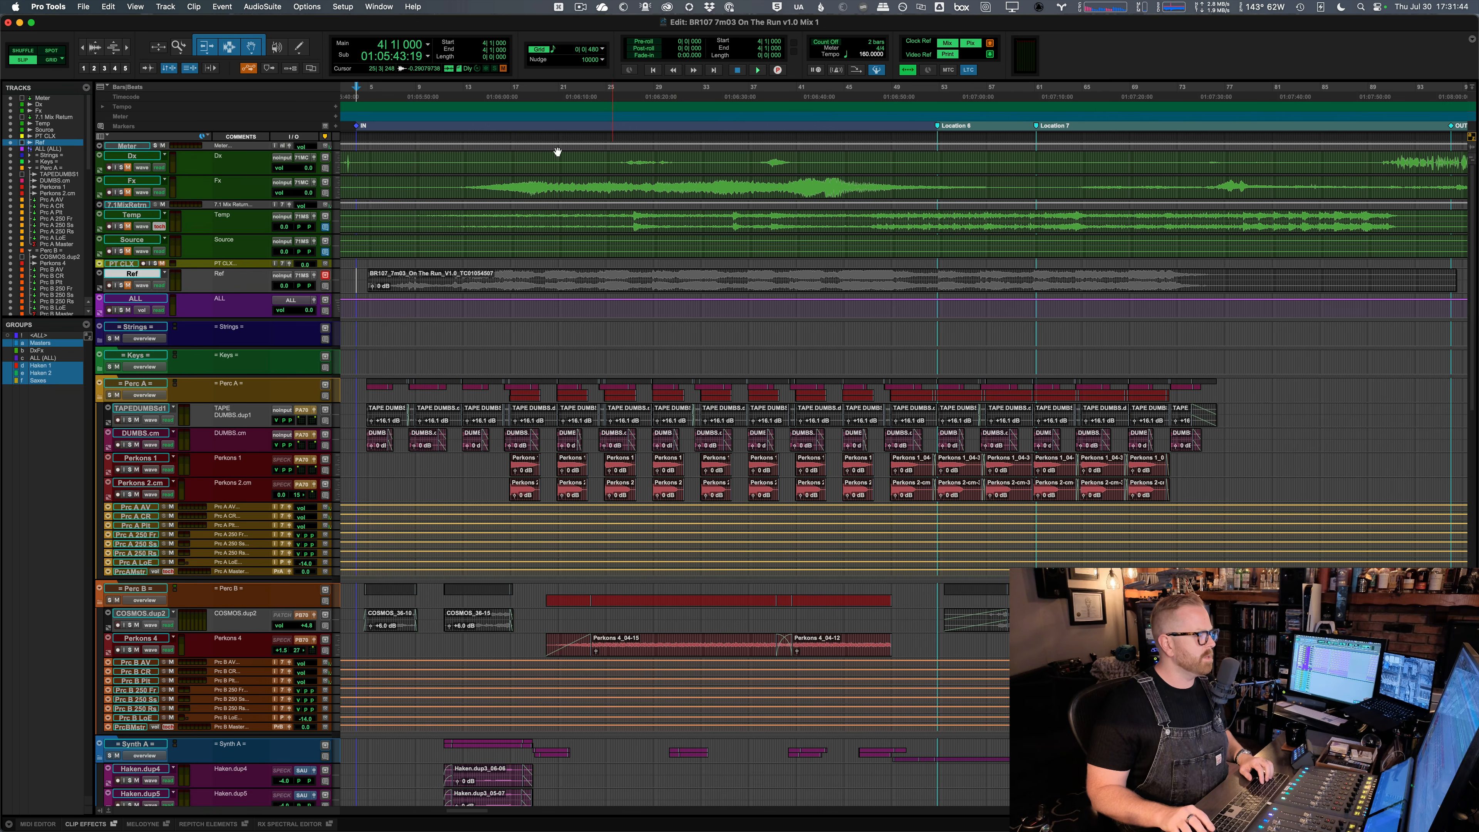
- Examine the Perkons 1 and neighbouring Perc A clips up close around bar 20, and frame the cue from IN past Location 7
{"action": "key", "text": "r"}
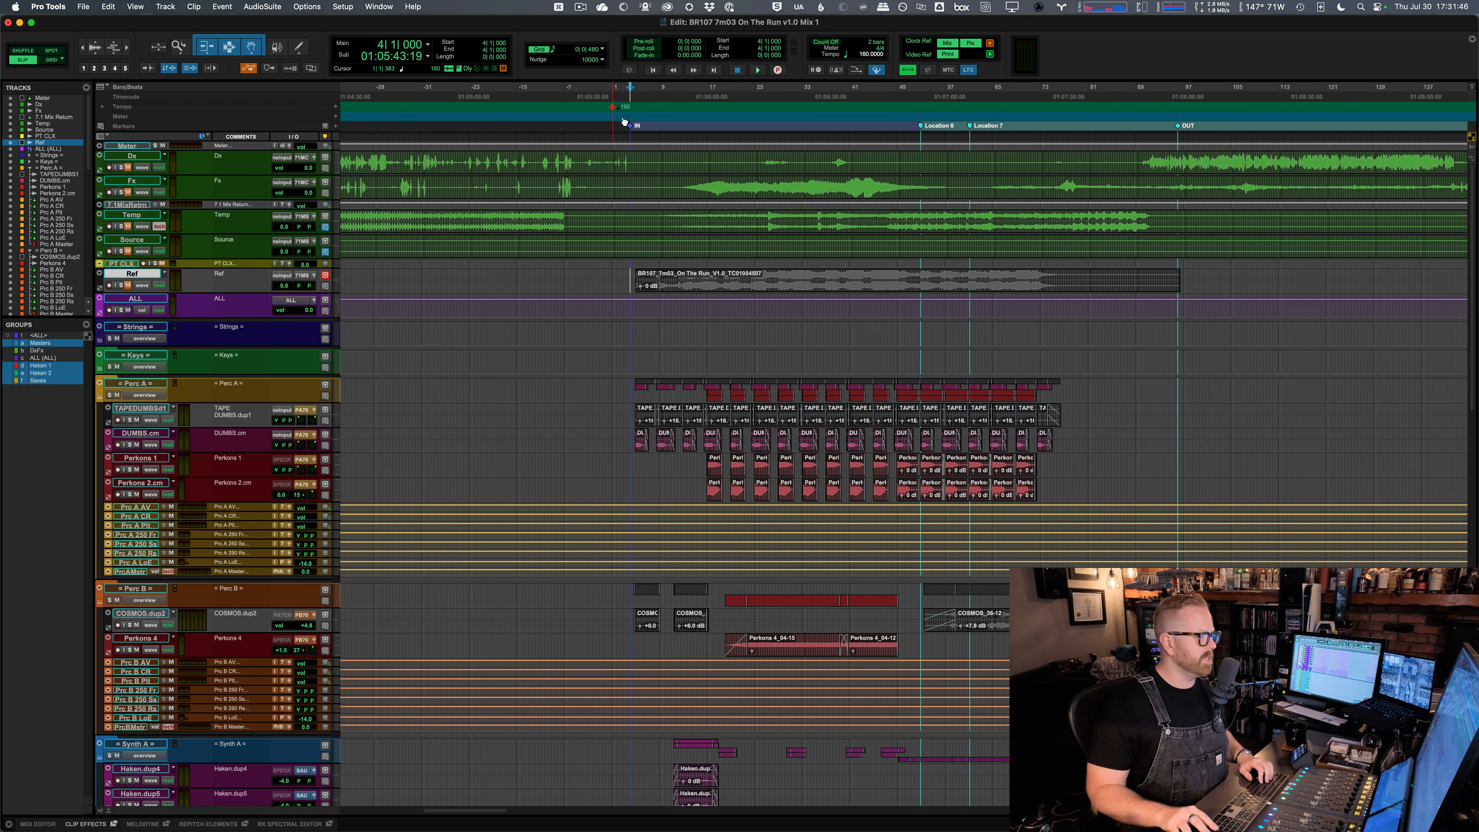
{"action": "key", "text": "F5"}
{"action": "left_click_drag", "start_coordinate": [618, 279], "coordinate": [948, 278]}
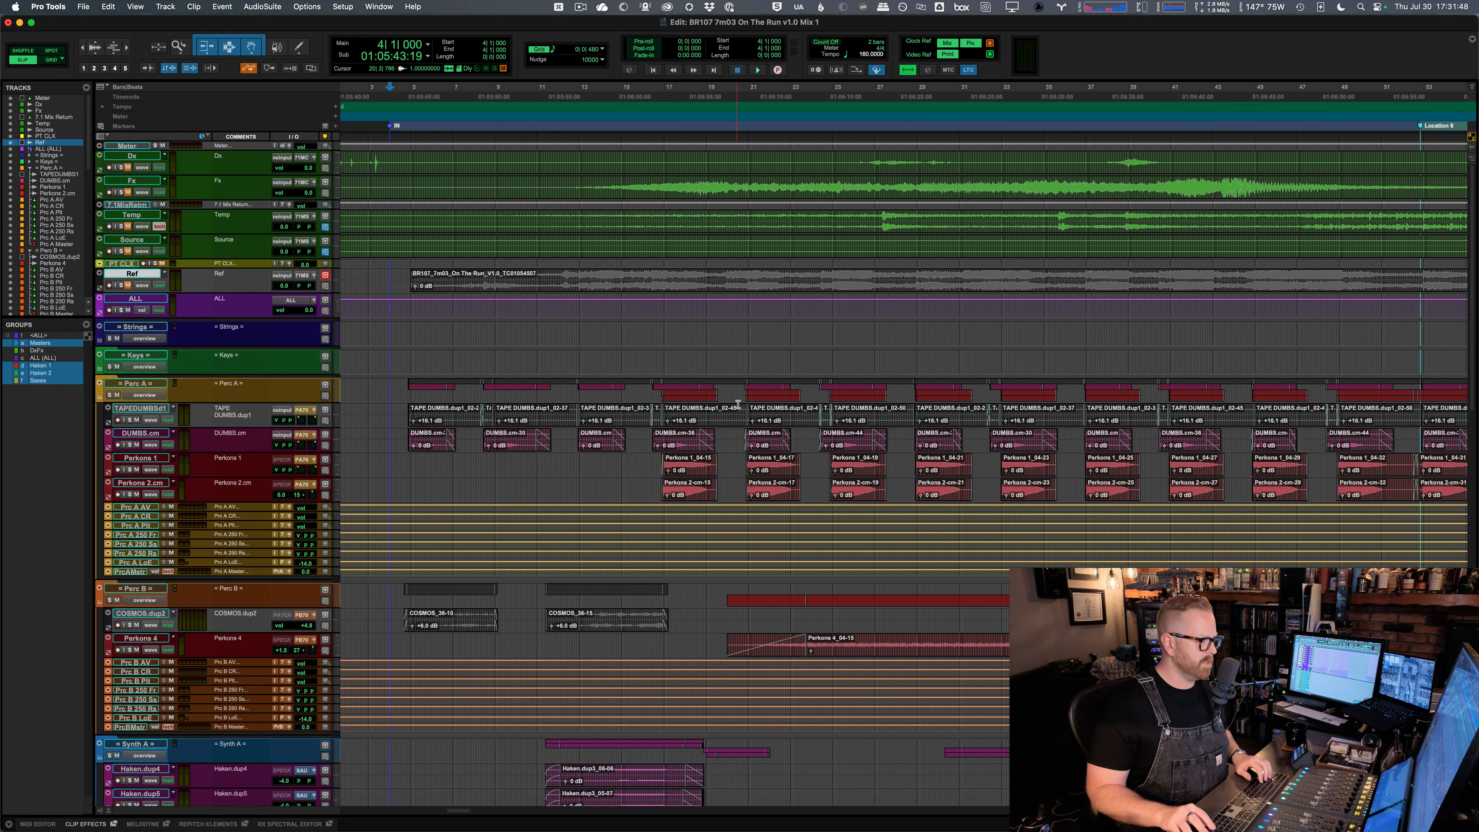
{"action": "left_click", "coordinate": [732, 464]}
{"action": "key", "text": "t"}
{"action": "key", "text": "t"}
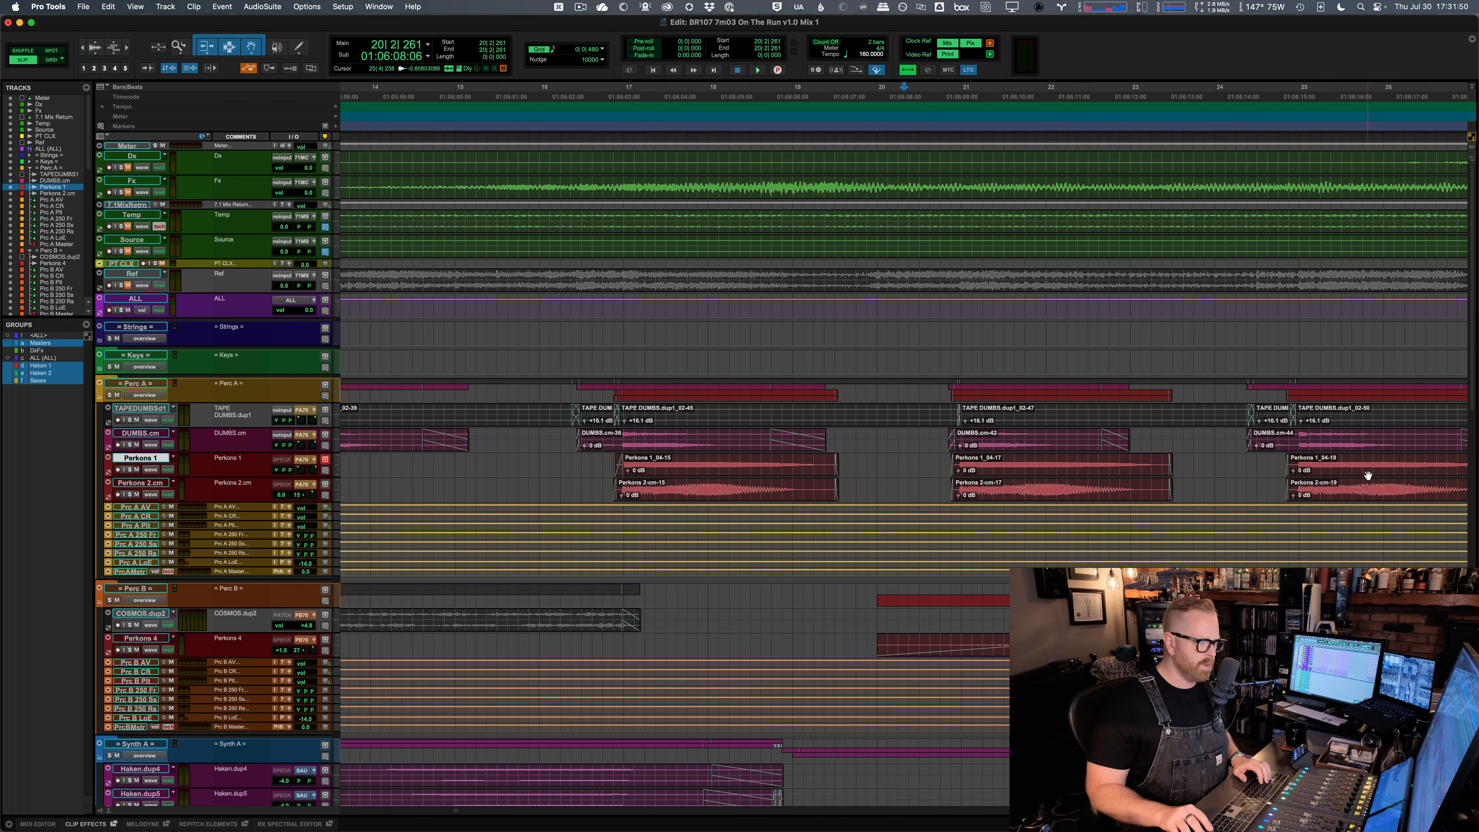
{"action": "key", "text": "r"}
{"action": "key", "text": "r"}
{"action": "key", "text": "r"}
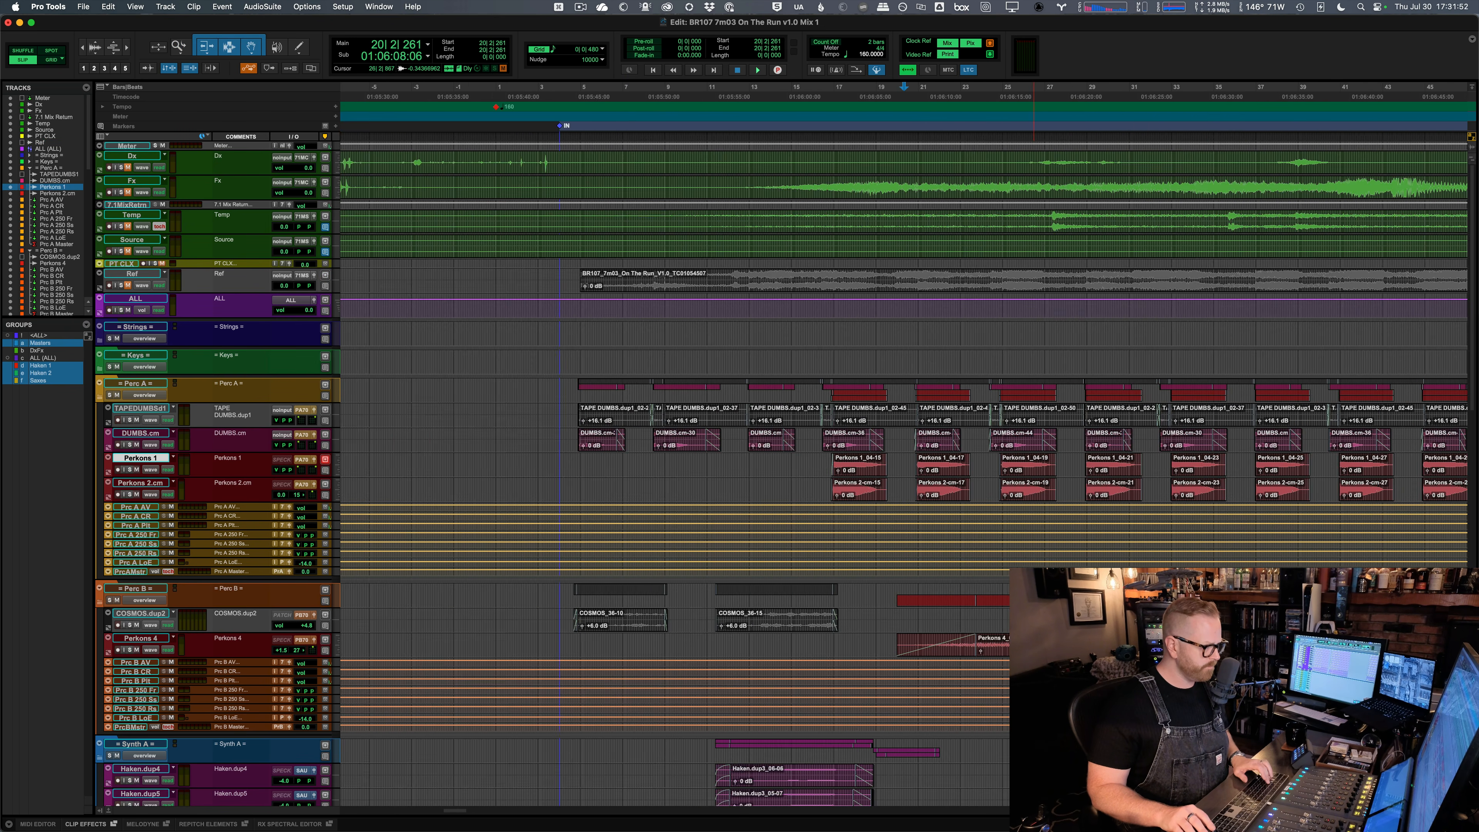
{"action": "key", "text": "F5"}
{"action": "left_click_drag", "start_coordinate": [724, 379], "coordinate": [1239, 370]}
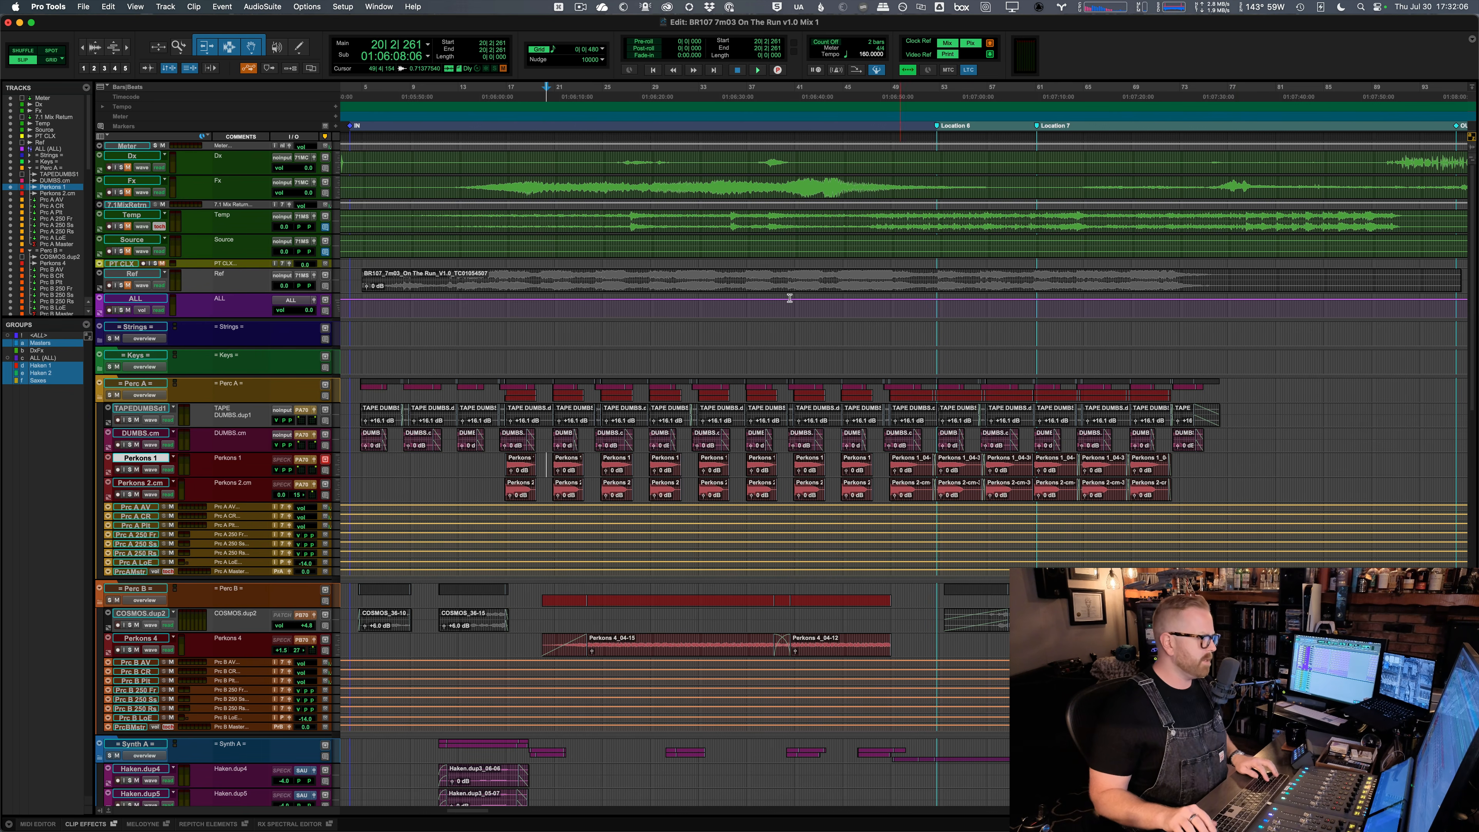
- Switch to the MS MTRX monitor control application and set the Main 7.2.4 output level to -10
{"action": "key", "text": "super+Tab"}
{"action": "left_click", "coordinate": [757, 427]}
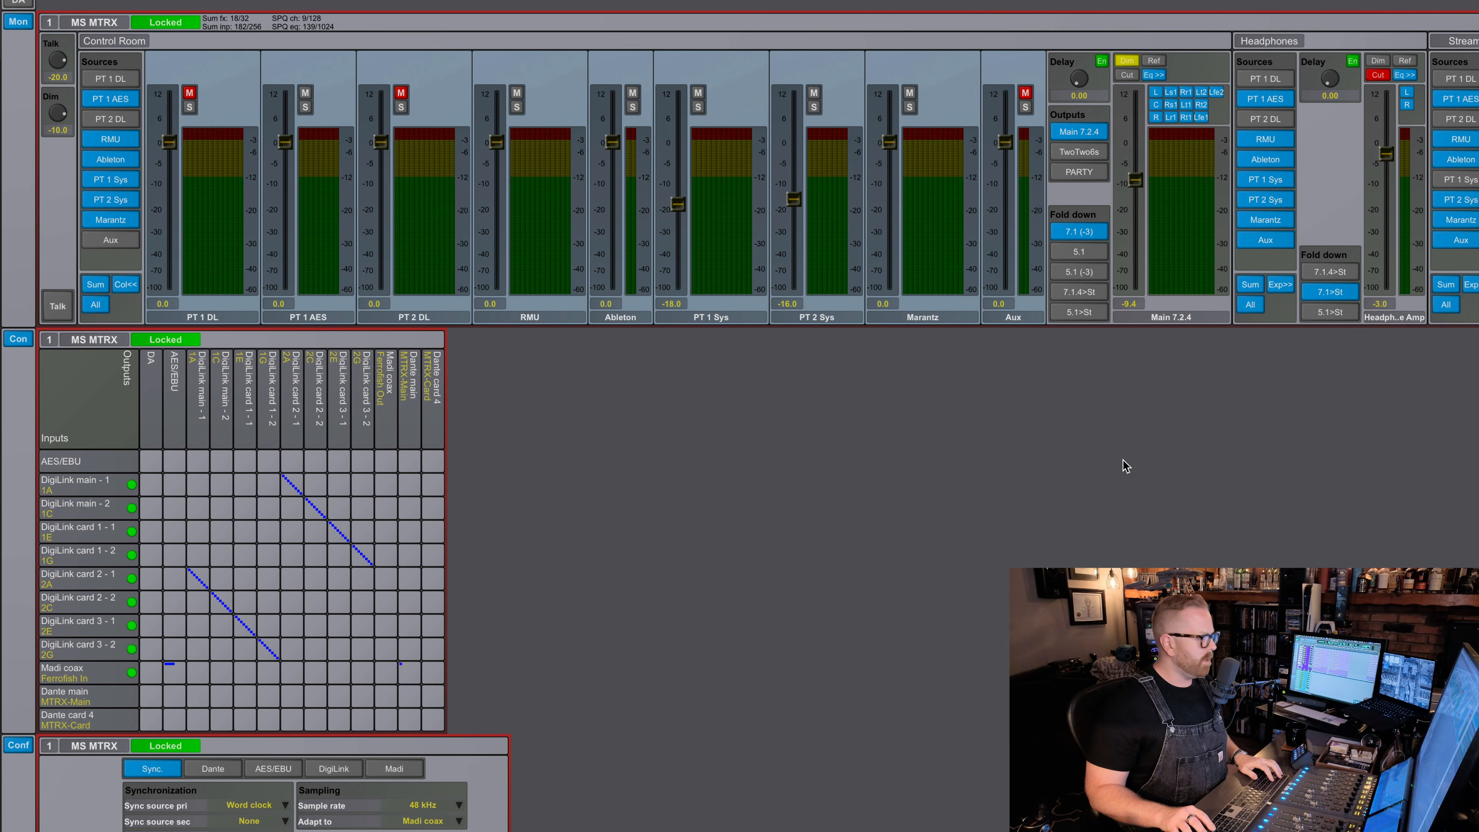
{"action": "left_click", "coordinate": [1132, 304]}
{"action": "type", "text": "-10"}
{"action": "key", "text": "Return"}
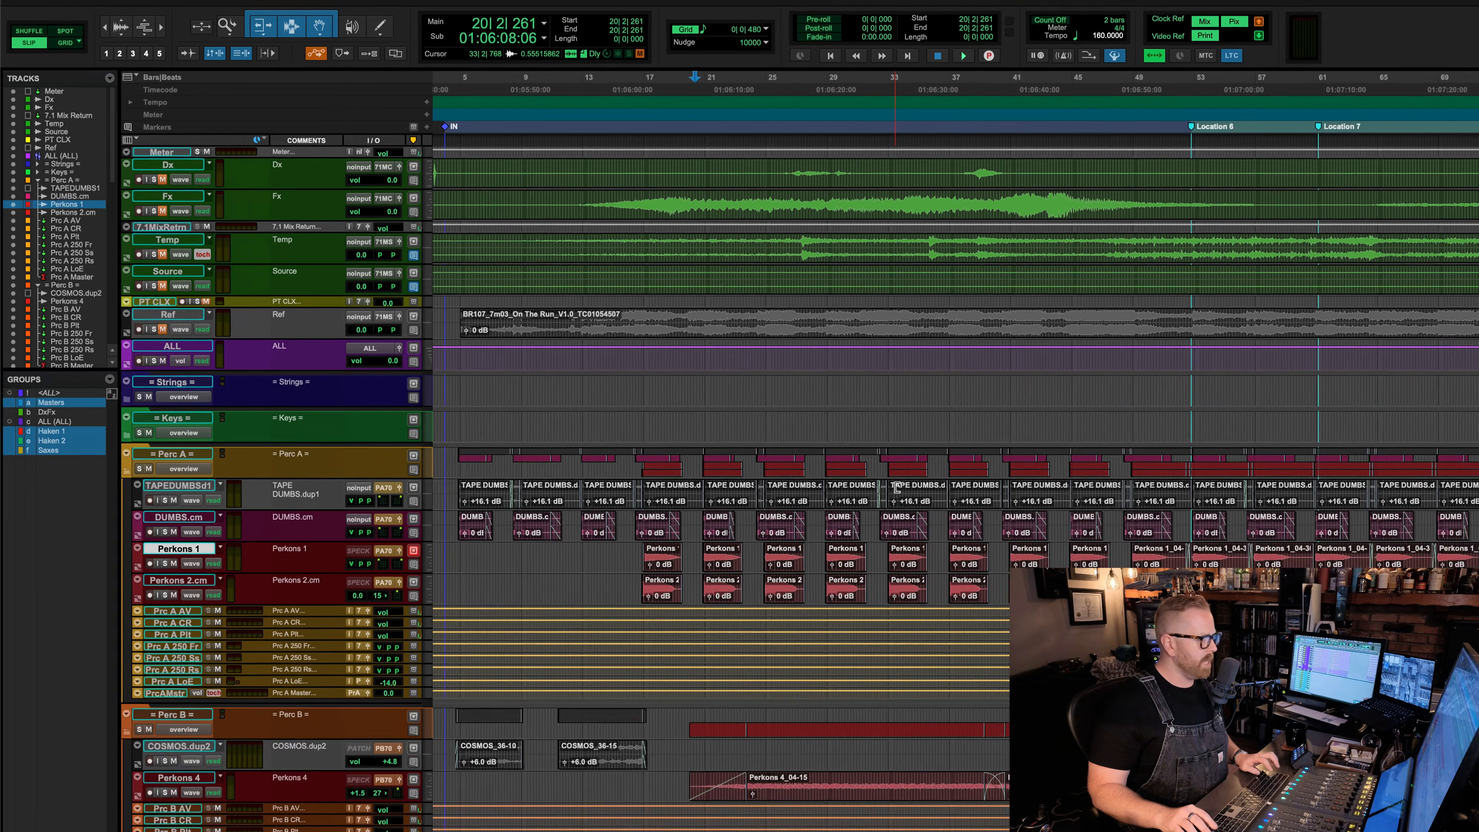
- Switch to the MS PT 2 stem session, select the 7m03 On The Run stem clips and enlarge their waveform display
{"action": "key", "text": "super+Tab"}
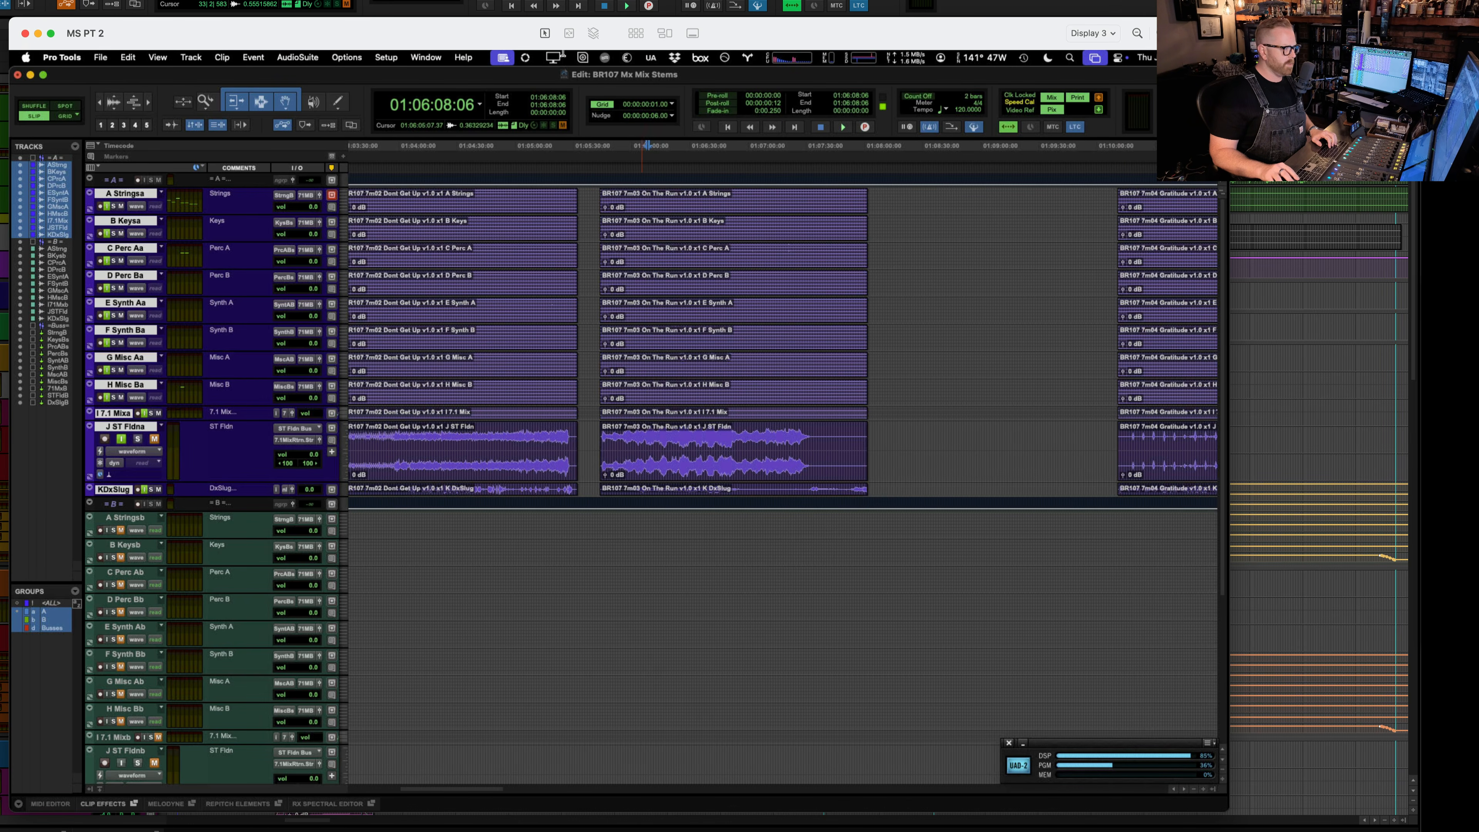
{"action": "left_click", "coordinate": [677, 469]}
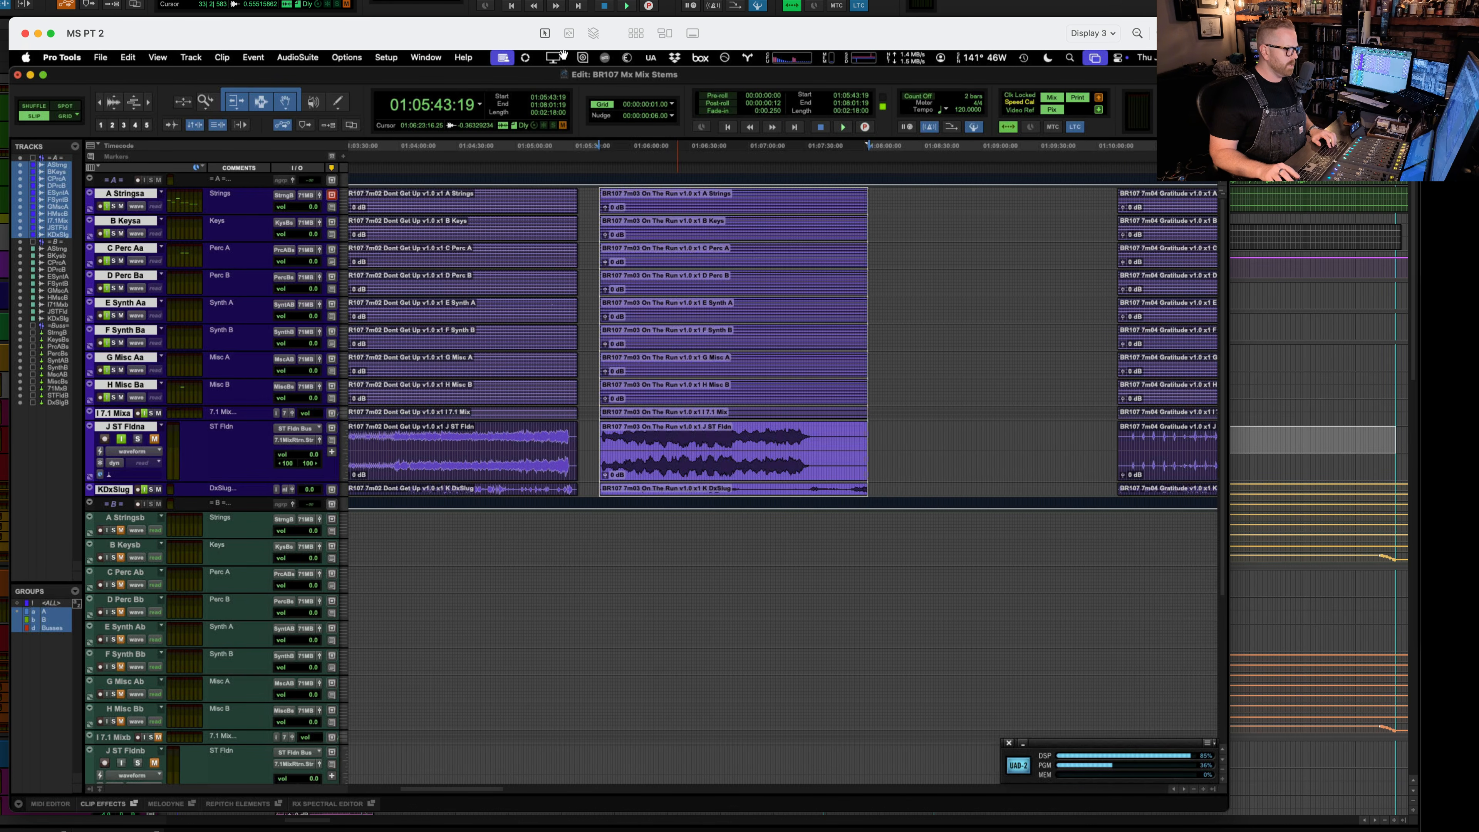
{"action": "key", "text": "alt+super+]"}
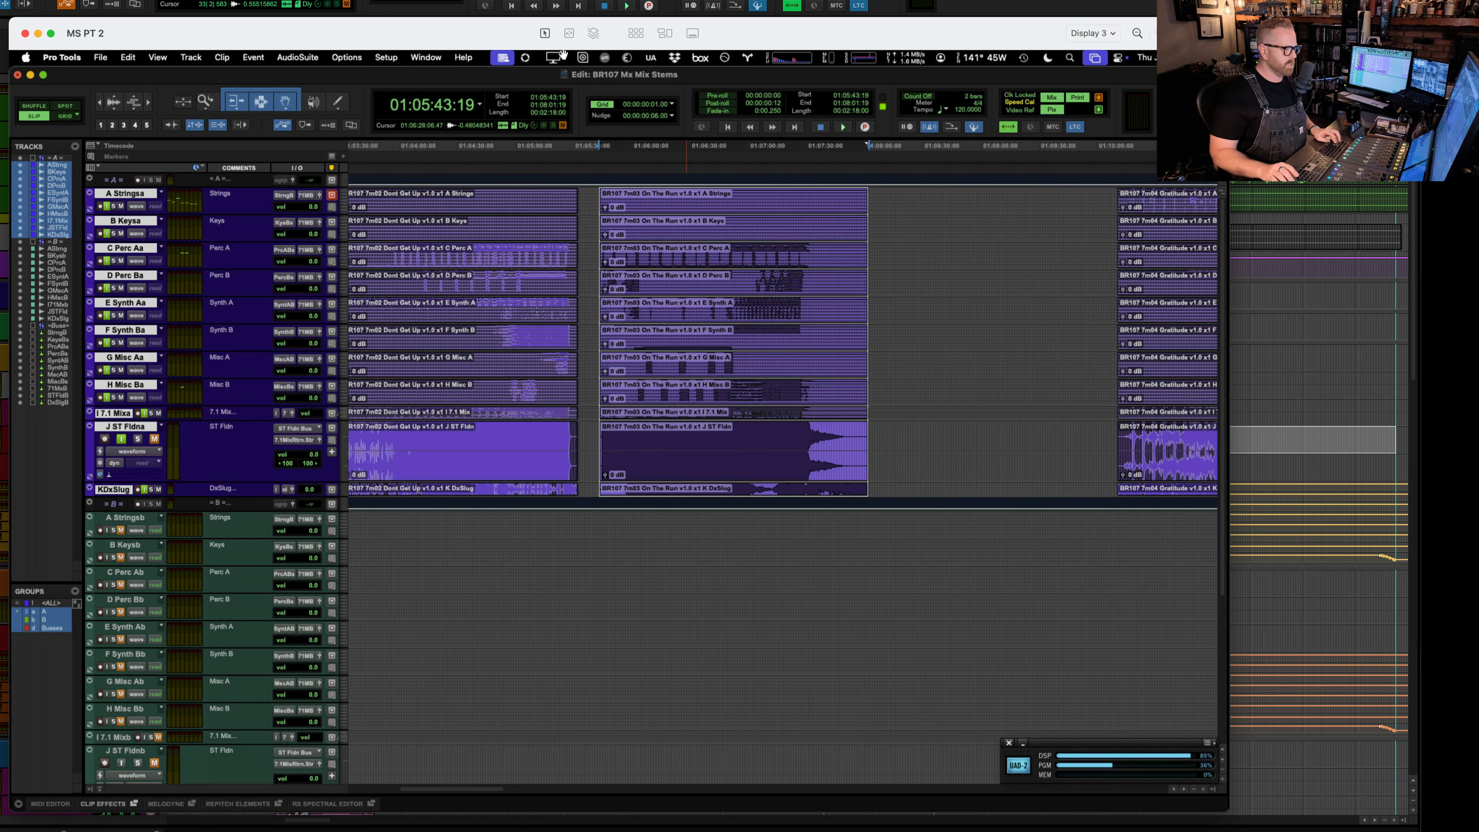
- Enlarge the stem clips' waveforms further, and reduce them again to view the J ST Fldn waveform at a readable height
{"action": "key", "text": "alt+super+]"}
{"action": "key", "text": "alt+super+]"}
{"action": "key", "text": "alt+super+]"}
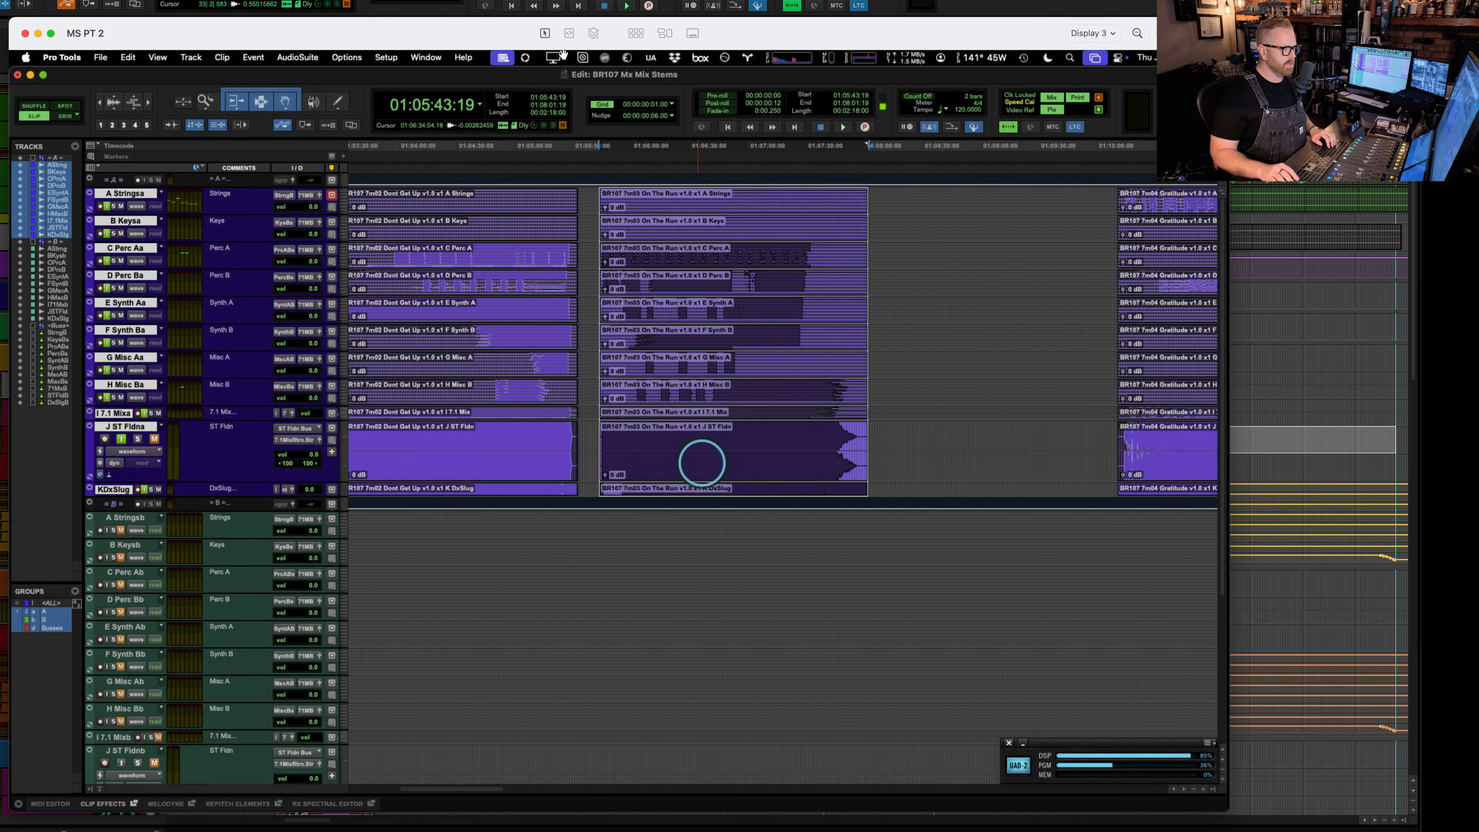
{"action": "key", "text": "alt+super+["}
{"action": "key", "text": "alt+super+["}
{"action": "key", "text": "alt+super+["}
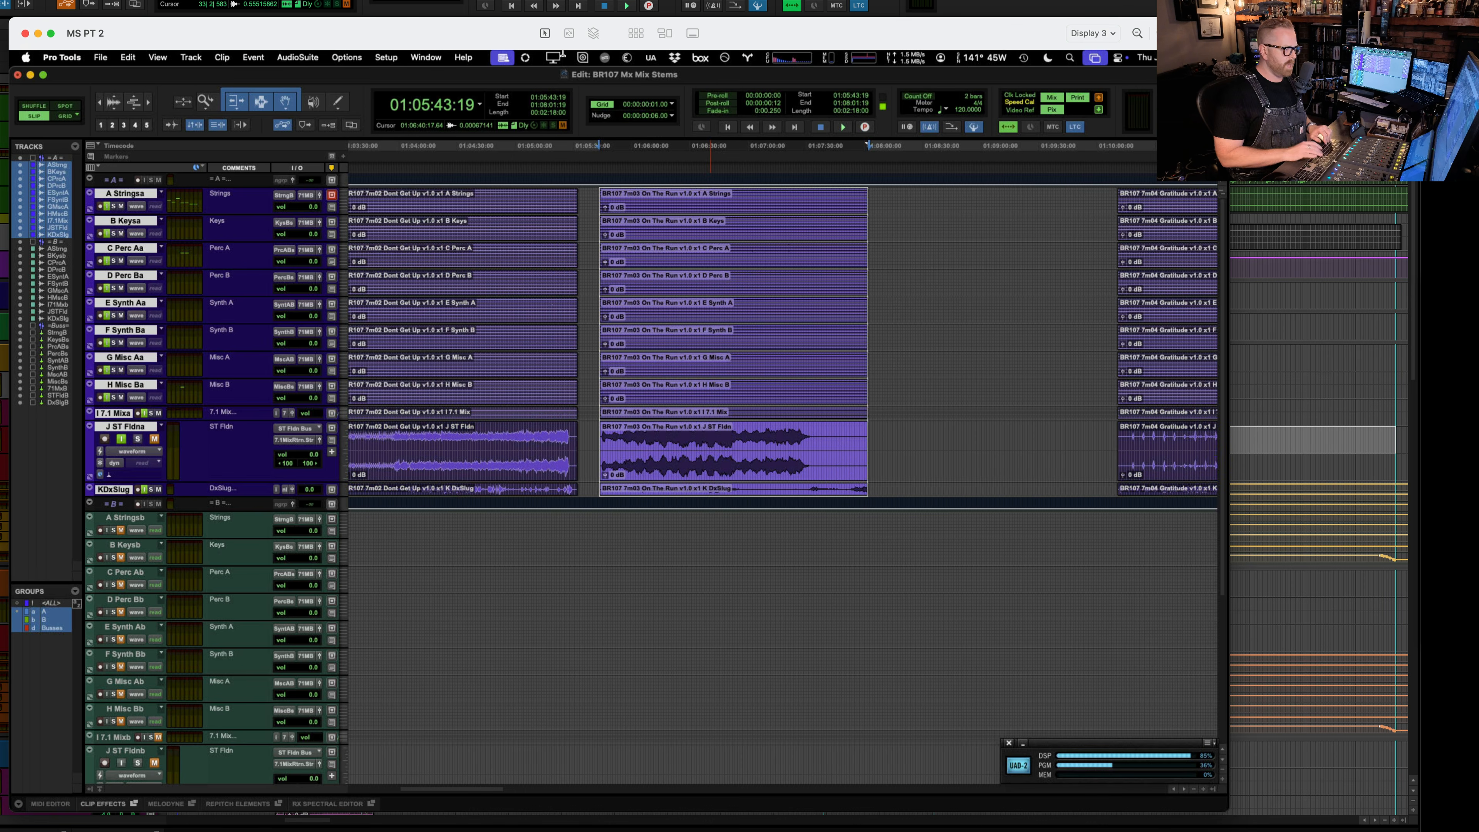
- Select about 26 seconds of the 7m03 ST Fldn clip, then about 12 seconds of the DxSlug clip, and check the waveforms enlarged
{"action": "left_click", "coordinate": [702, 404]}
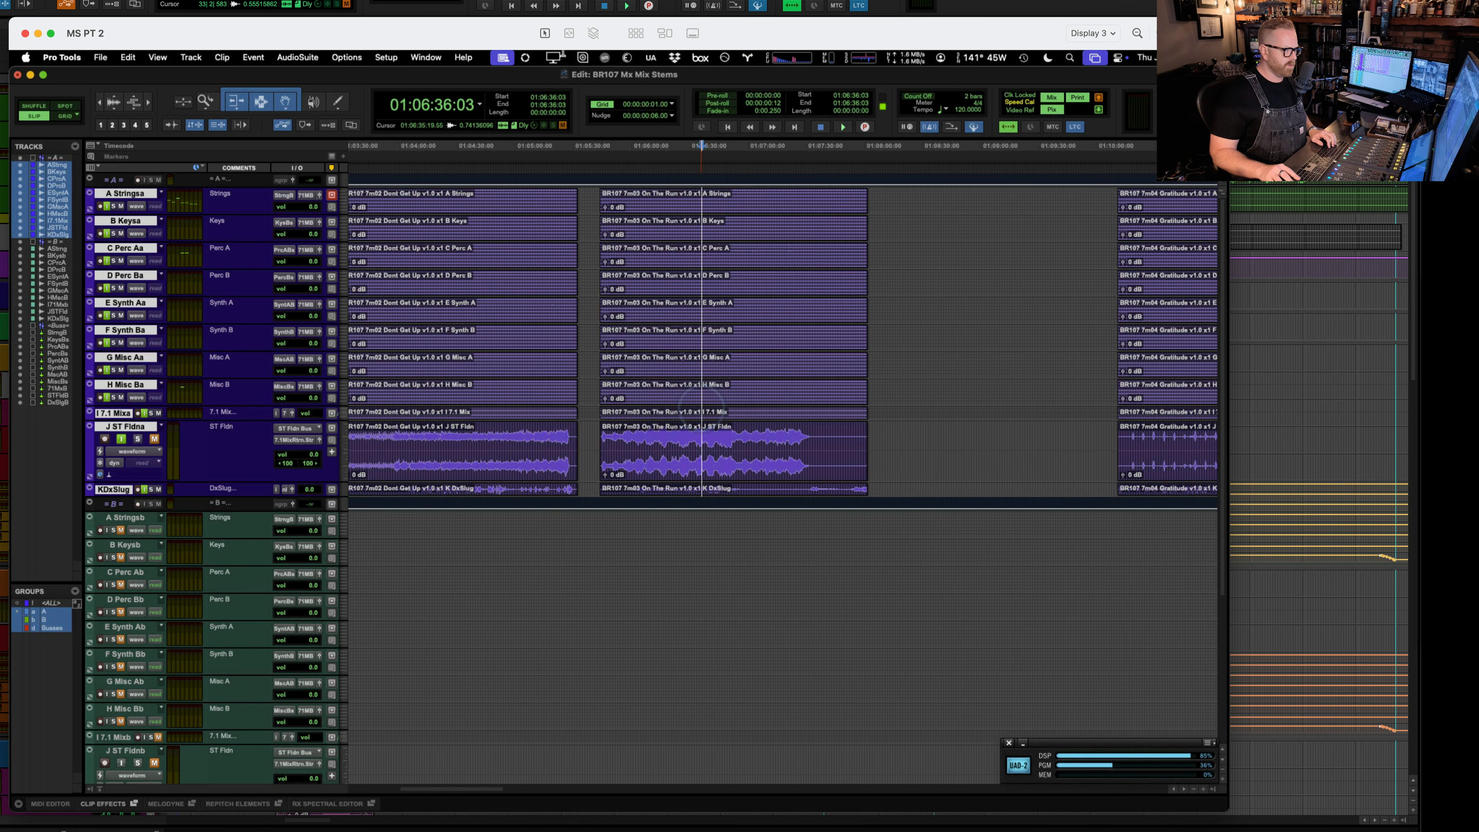
{"action": "left_click_drag", "start_coordinate": [690, 412], "coordinate": [751, 452]}
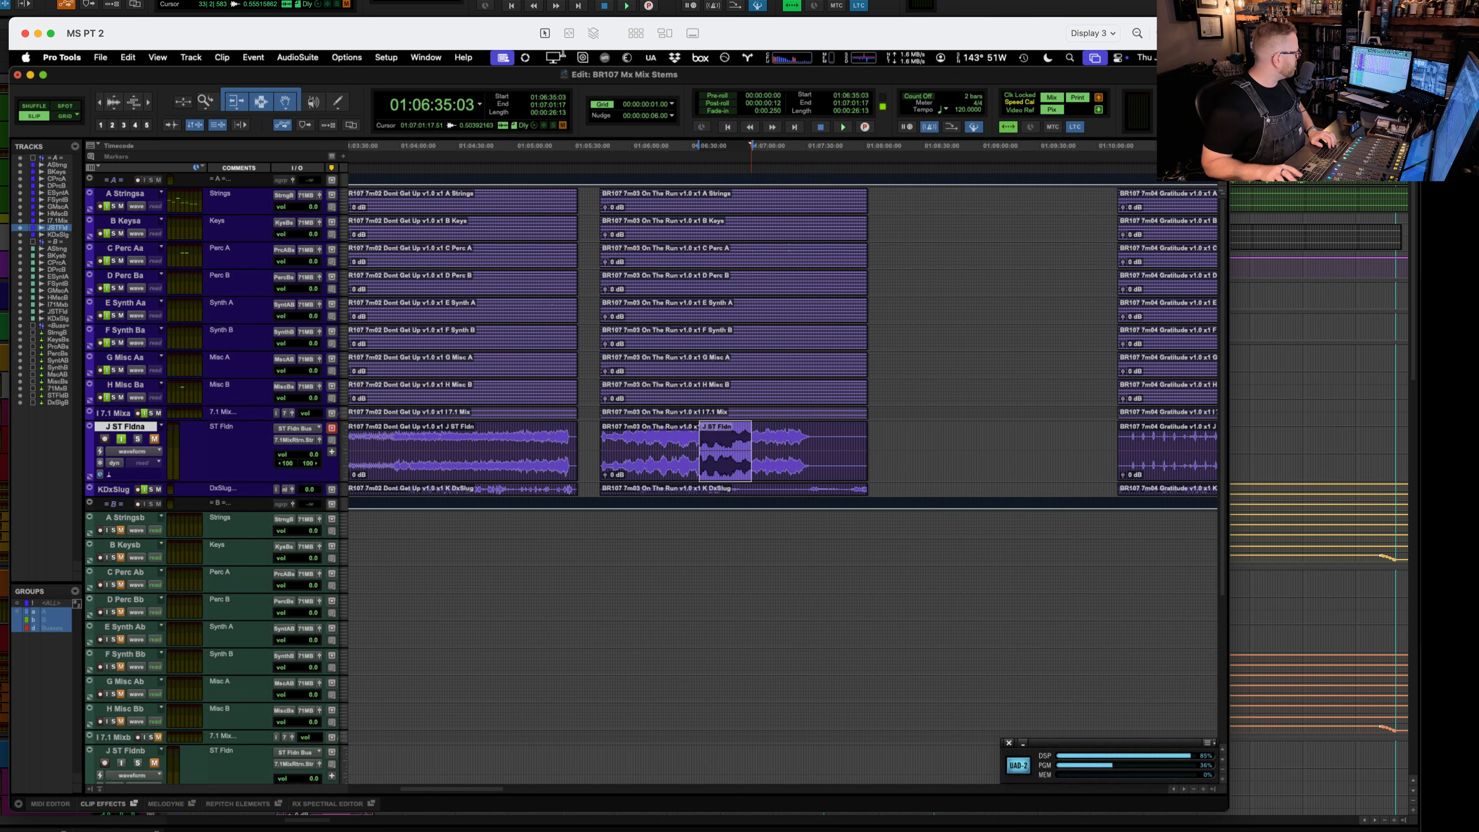
{"action": "left_click_drag", "start_coordinate": [689, 489], "coordinate": [711, 489]}
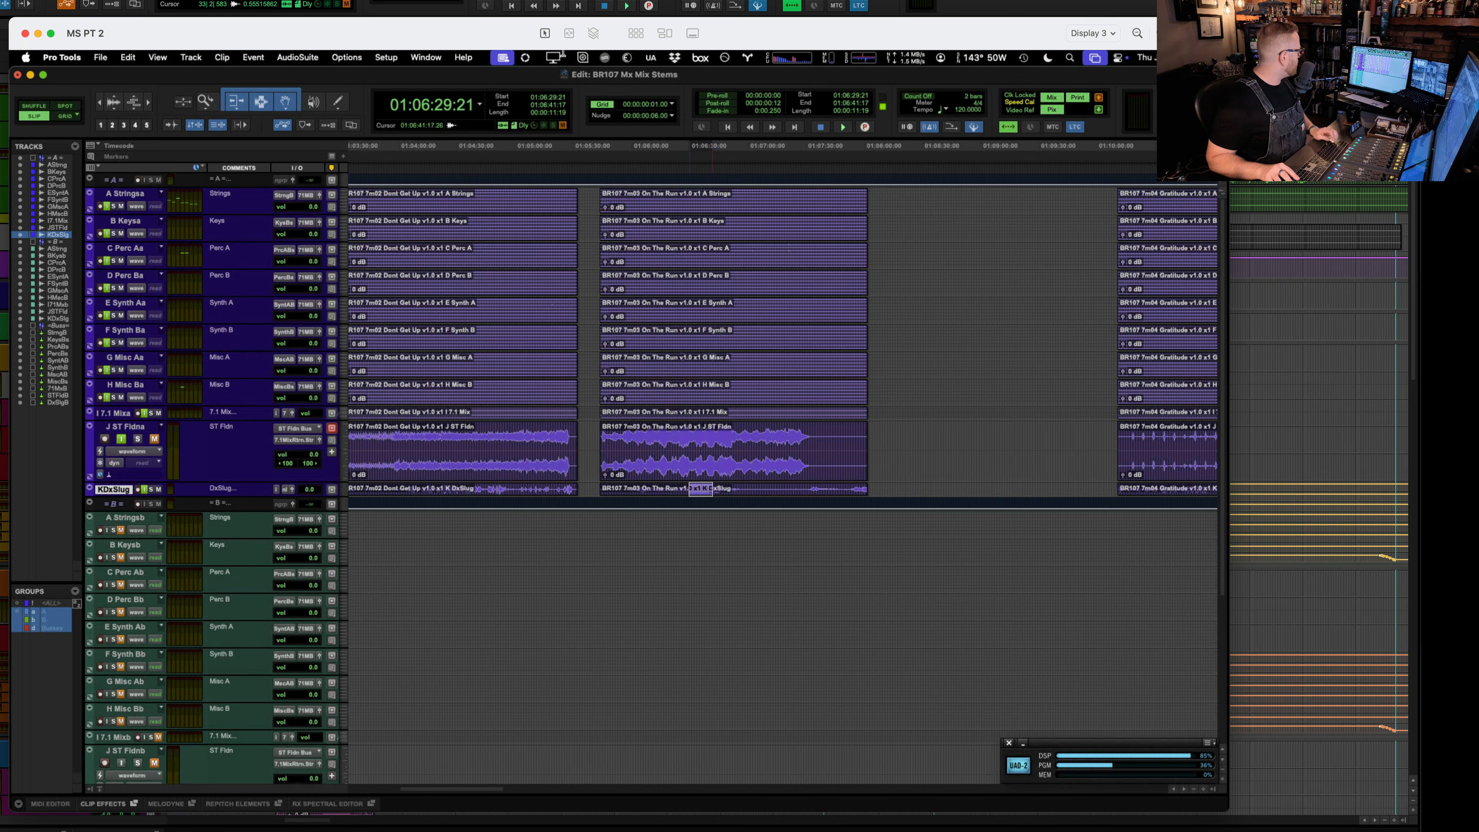
{"action": "key", "text": "super+alt+bracketright"}
{"action": "key", "text": "super+alt+bracketright"}
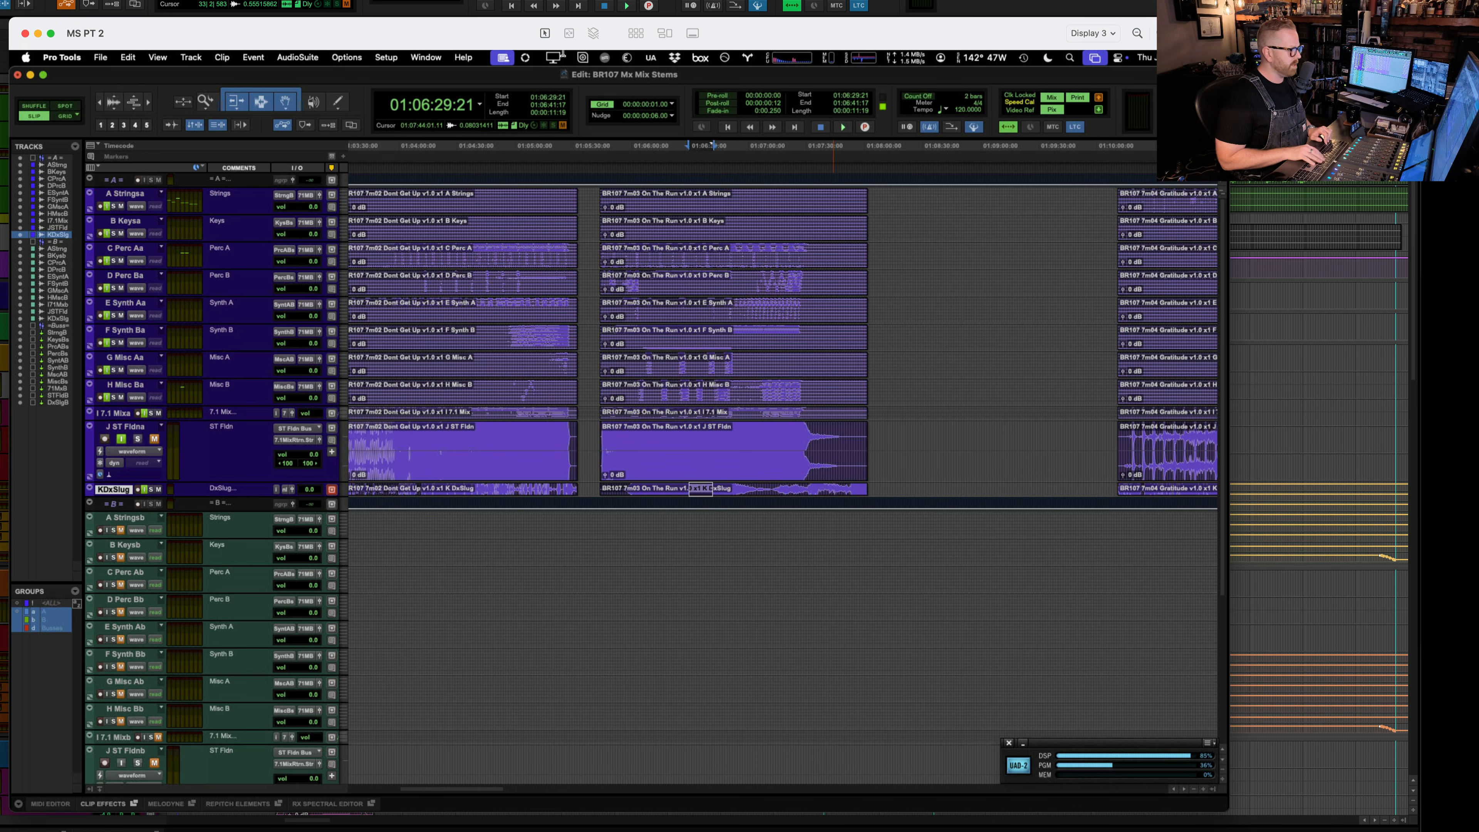
{"action": "key", "text": "super+alt+bracketleft"}
{"action": "key", "text": "super+alt+bracketleft"}
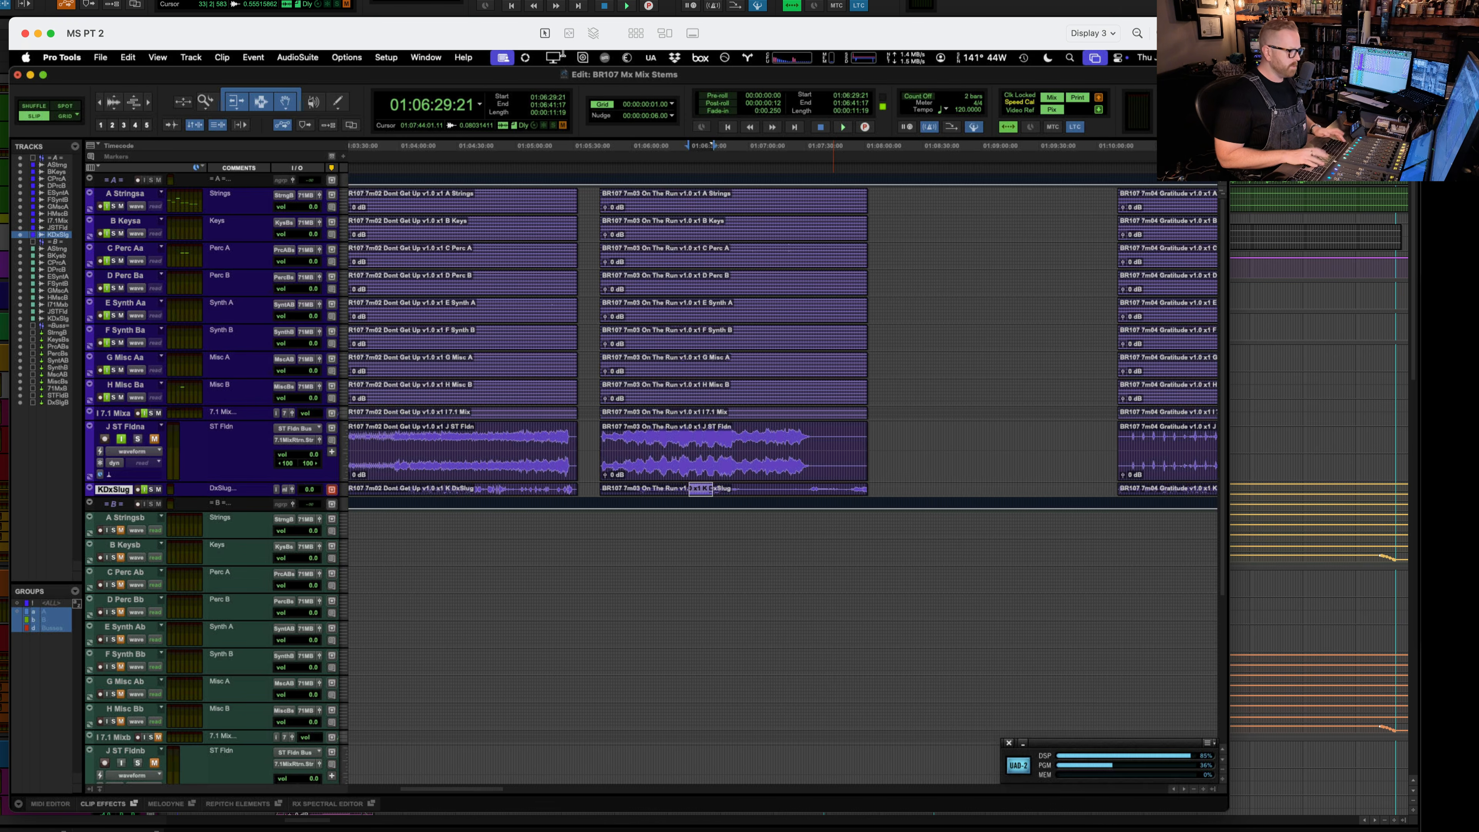
- Switch to the stem session's Mix window, examine the input paths in I/O Setup, and close the dialog
{"action": "key", "text": "super+equal"}
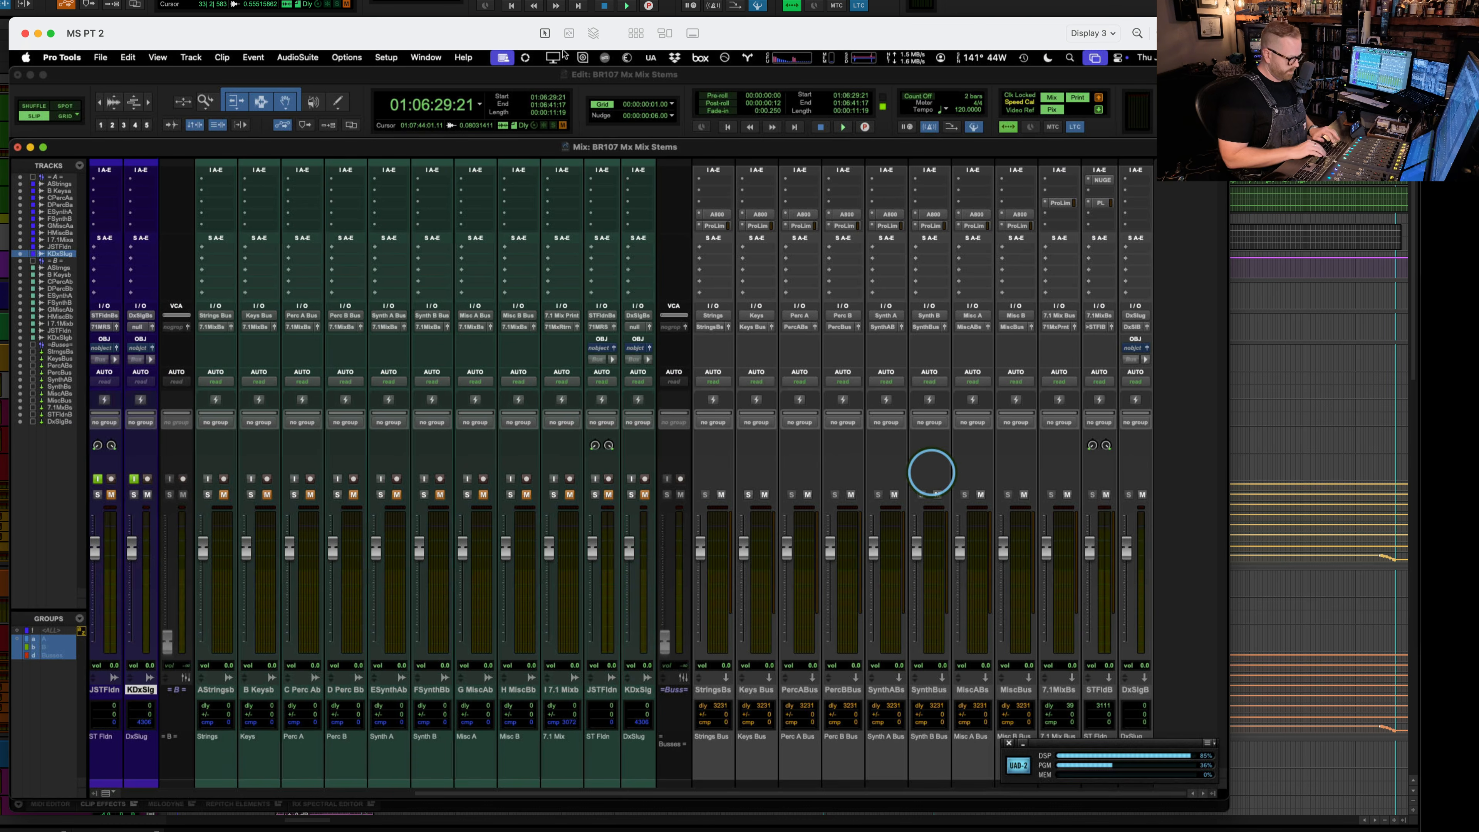
{"action": "key", "text": "super+alt+i"}
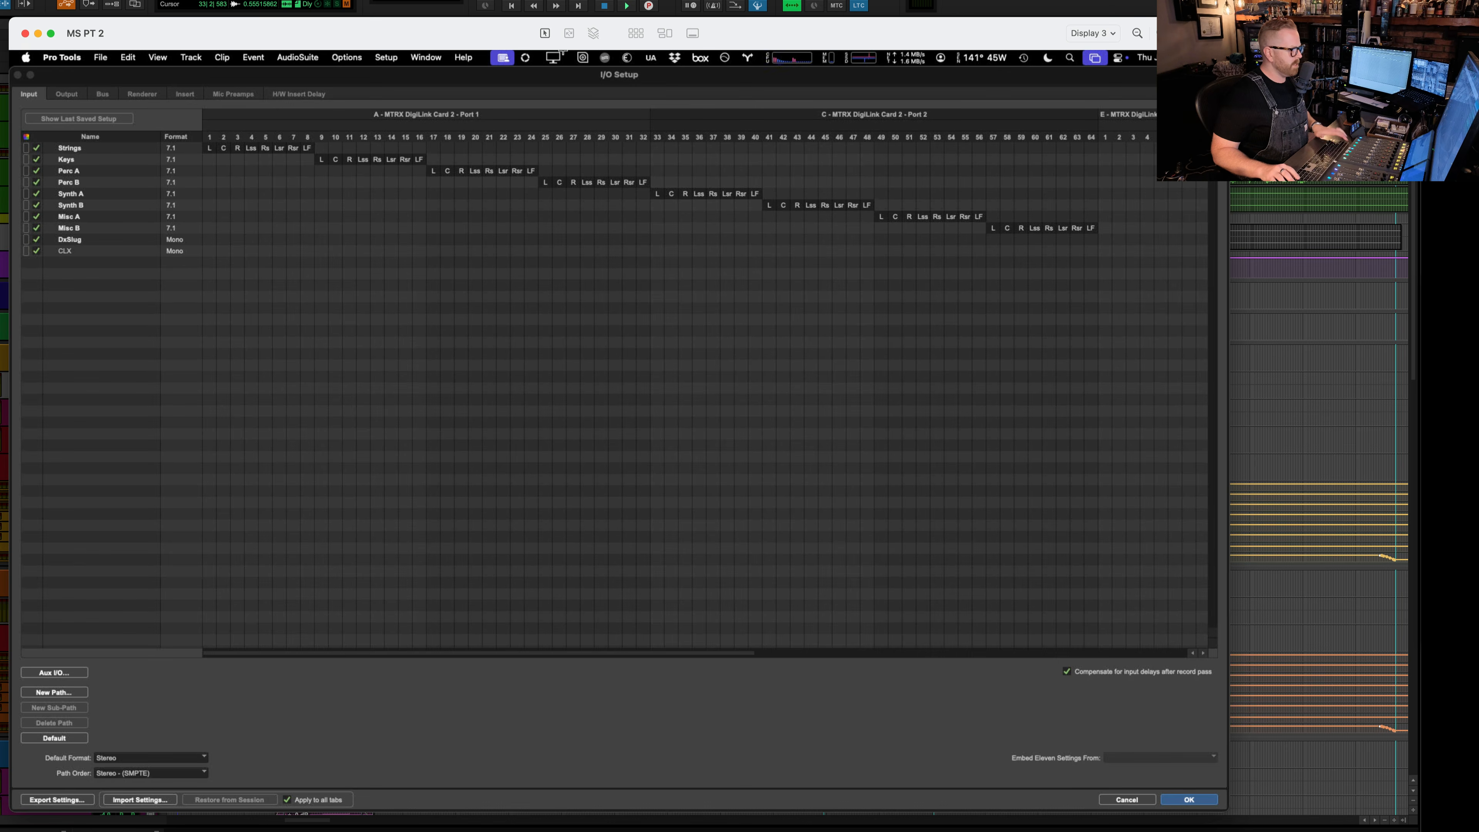
{"action": "key", "text": "Escape"}
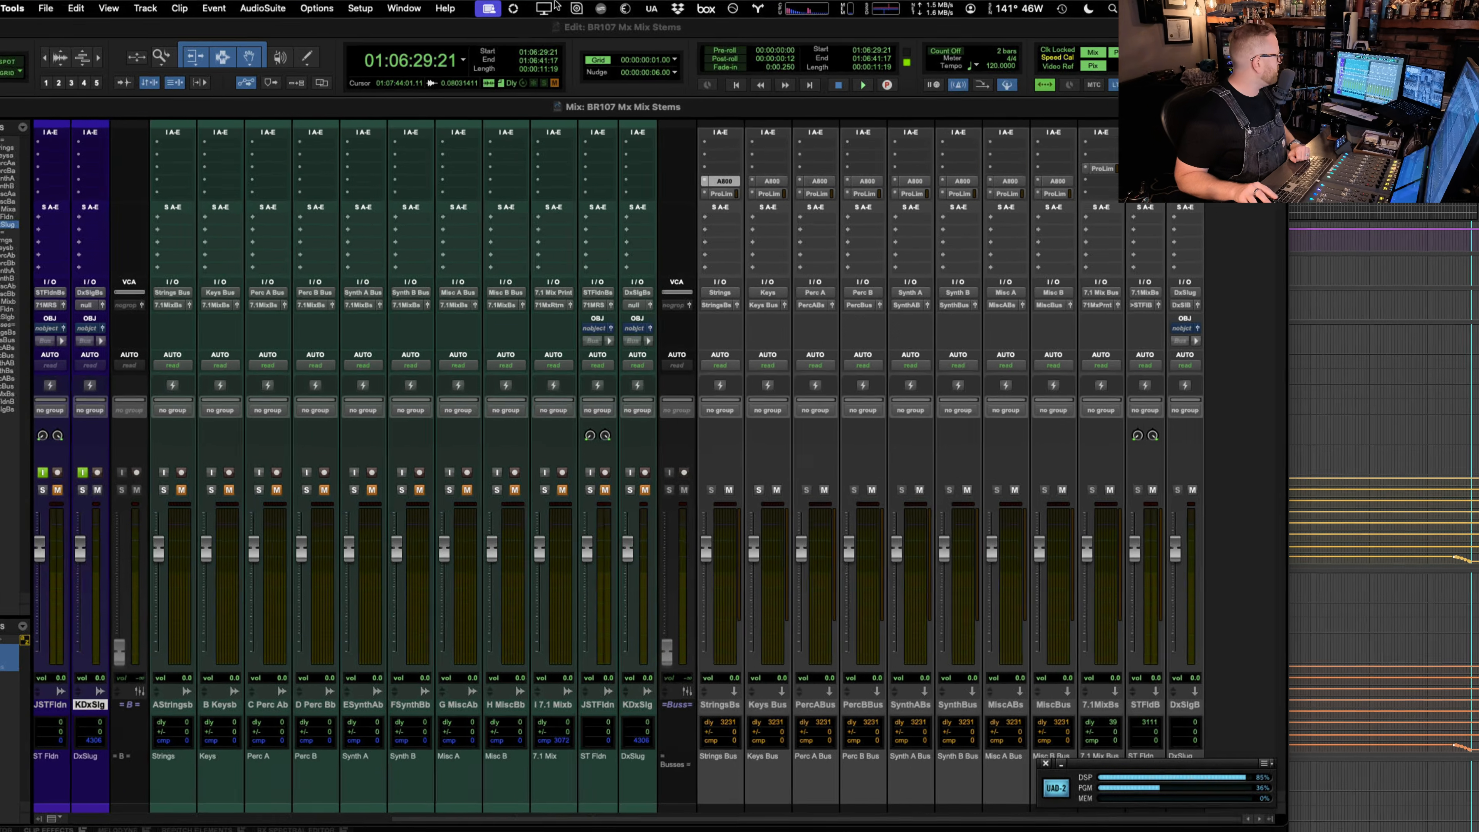
- Open the Studer A800 on the Strings Bus and step its tape type through 900, 456 and 250, returning to GP9
{"action": "left_click_drag", "start_coordinate": [556, 5], "coordinate": [556, 223]}
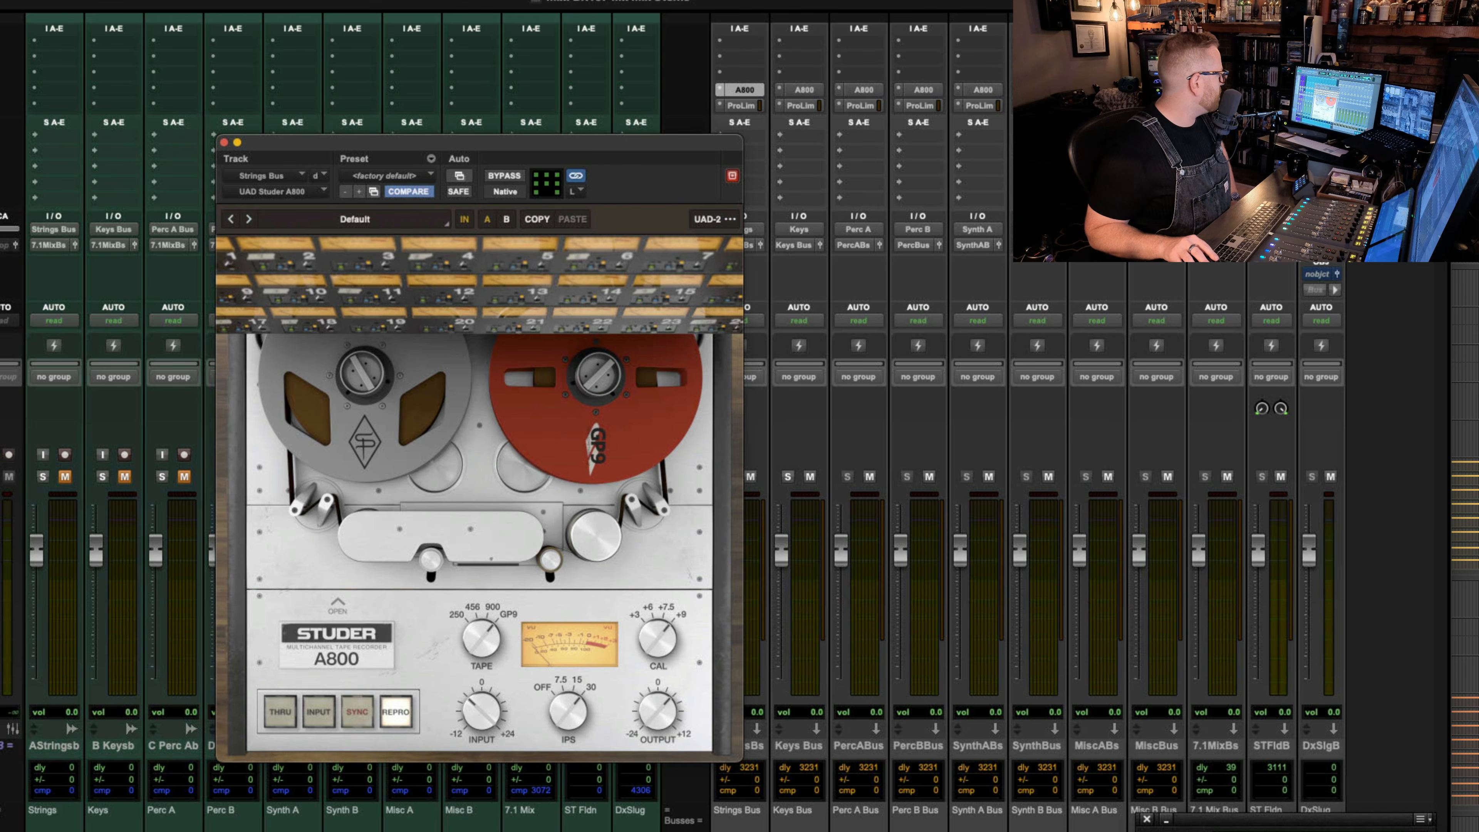
{"action": "left_click_drag", "start_coordinate": [481, 639], "coordinate": [481, 654]}
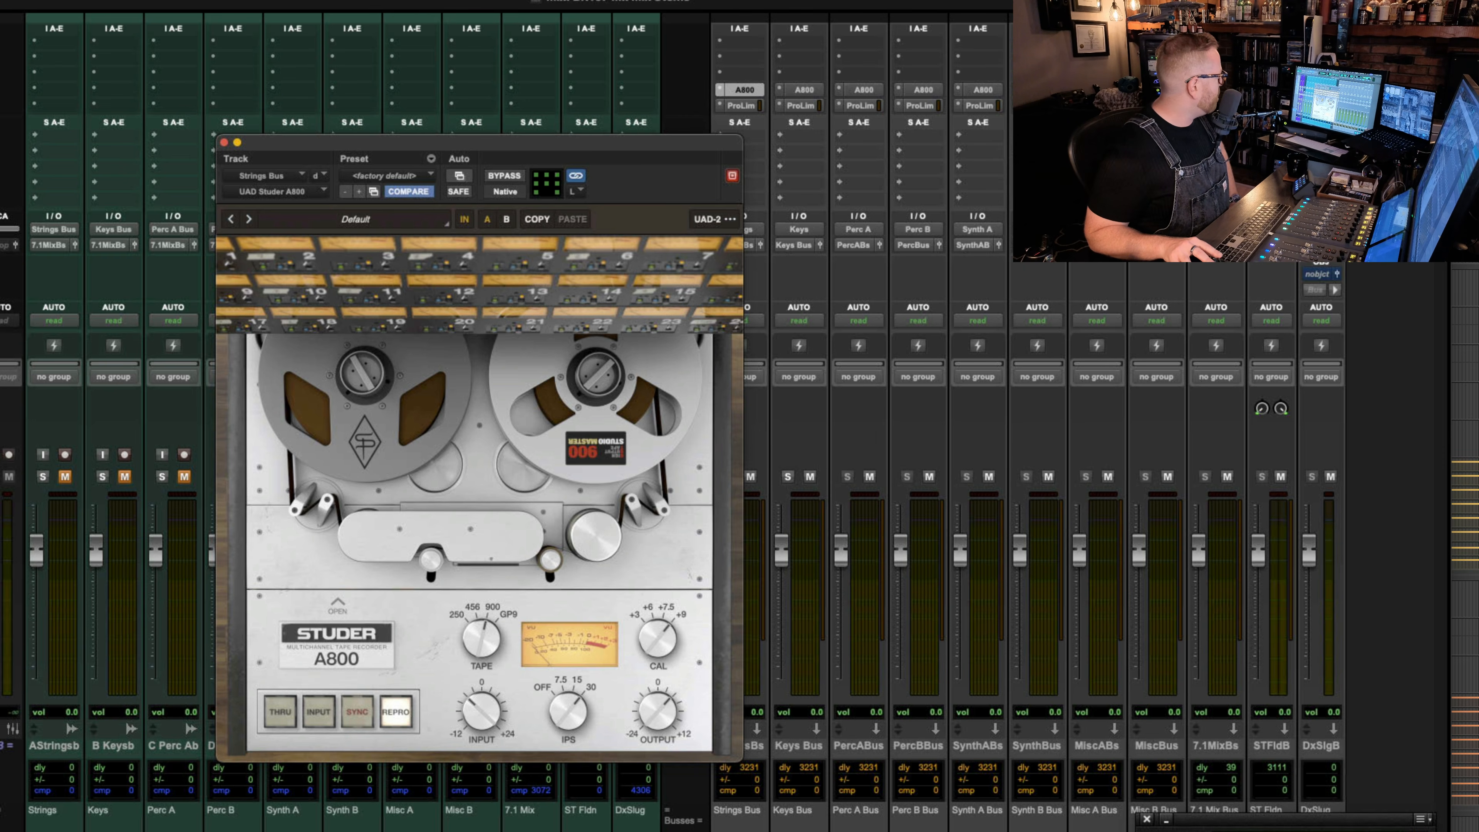
{"action": "left_click_drag", "start_coordinate": [482, 639], "coordinate": [482, 654]}
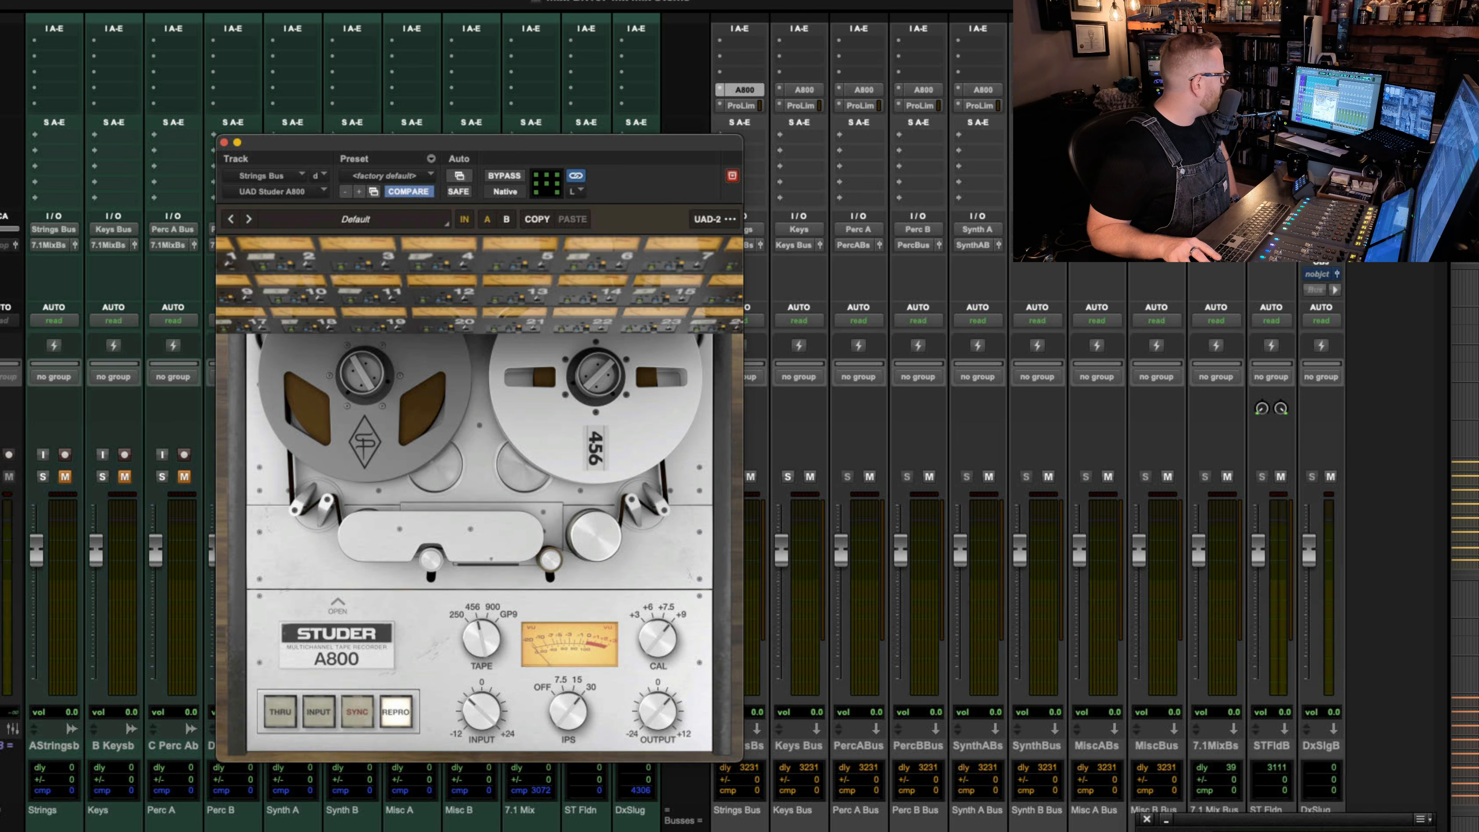
{"action": "left_click_drag", "start_coordinate": [482, 639], "coordinate": [482, 652]}
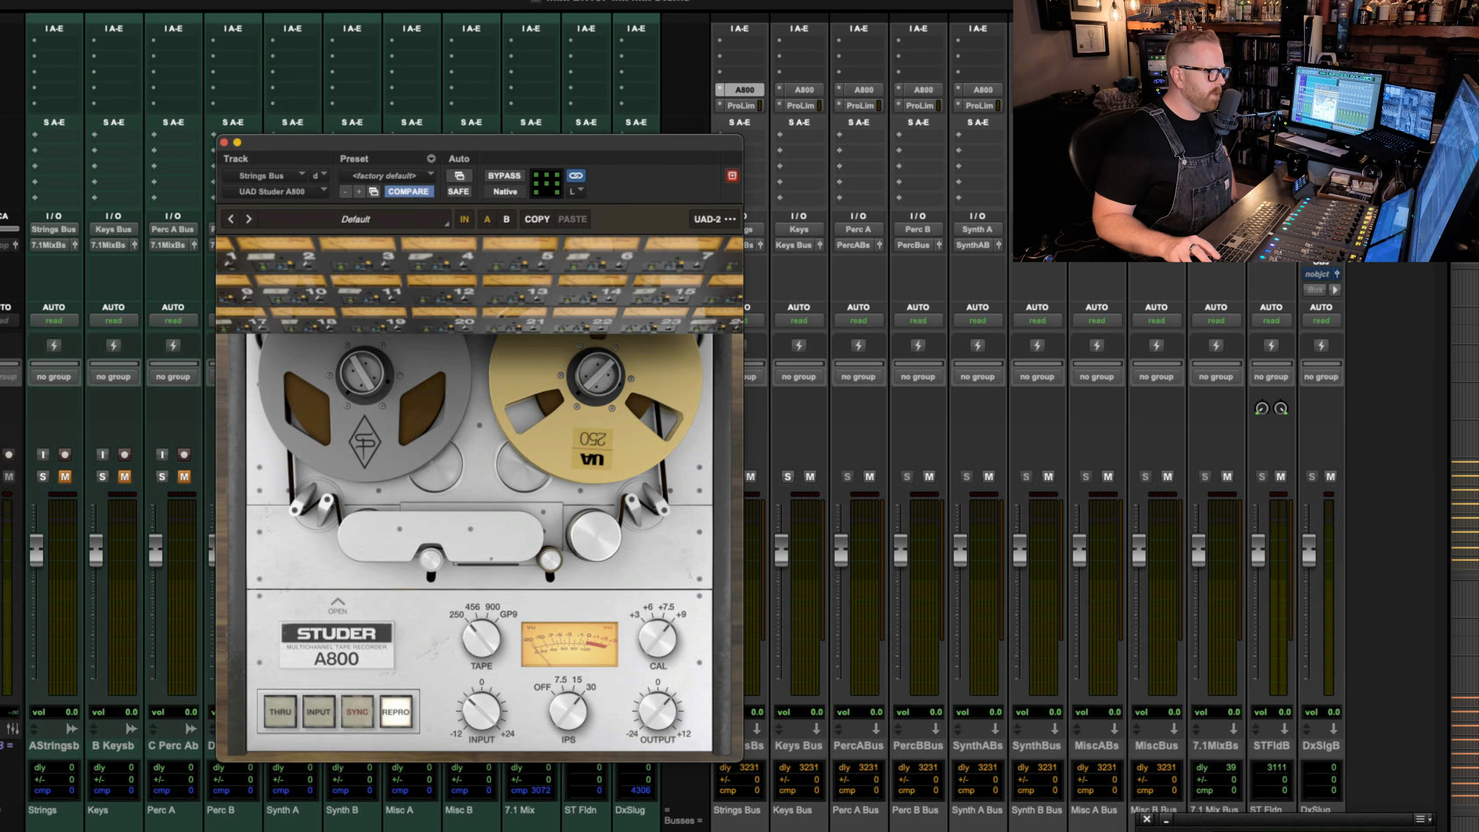
{"action": "left_click_drag", "start_coordinate": [481, 639], "coordinate": [482, 606]}
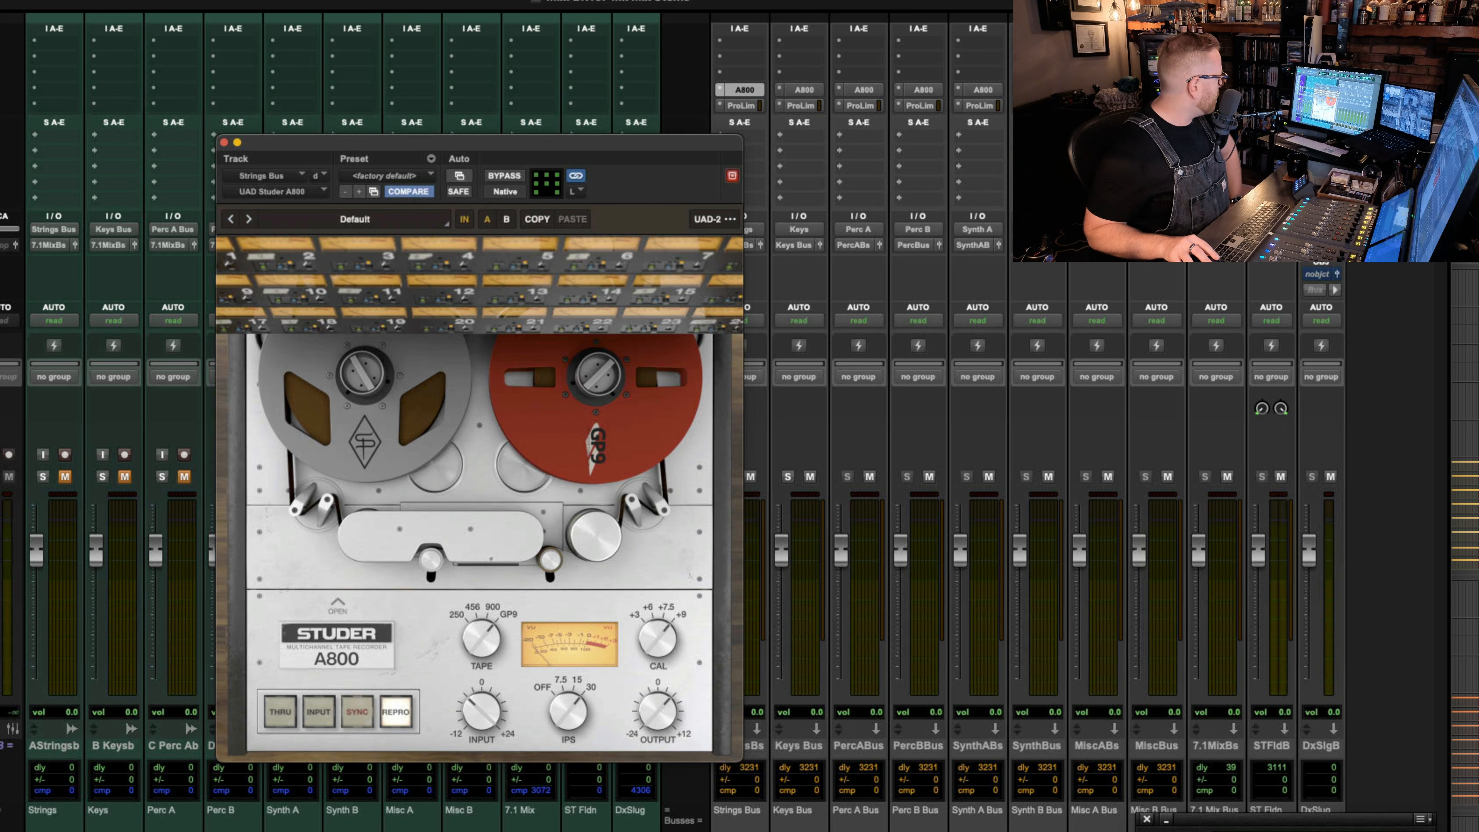
- View the A800's hidden calibration controls, close them, and load the preset IPM GP9 30 IPS +9
{"action": "left_click", "coordinate": [337, 604]}
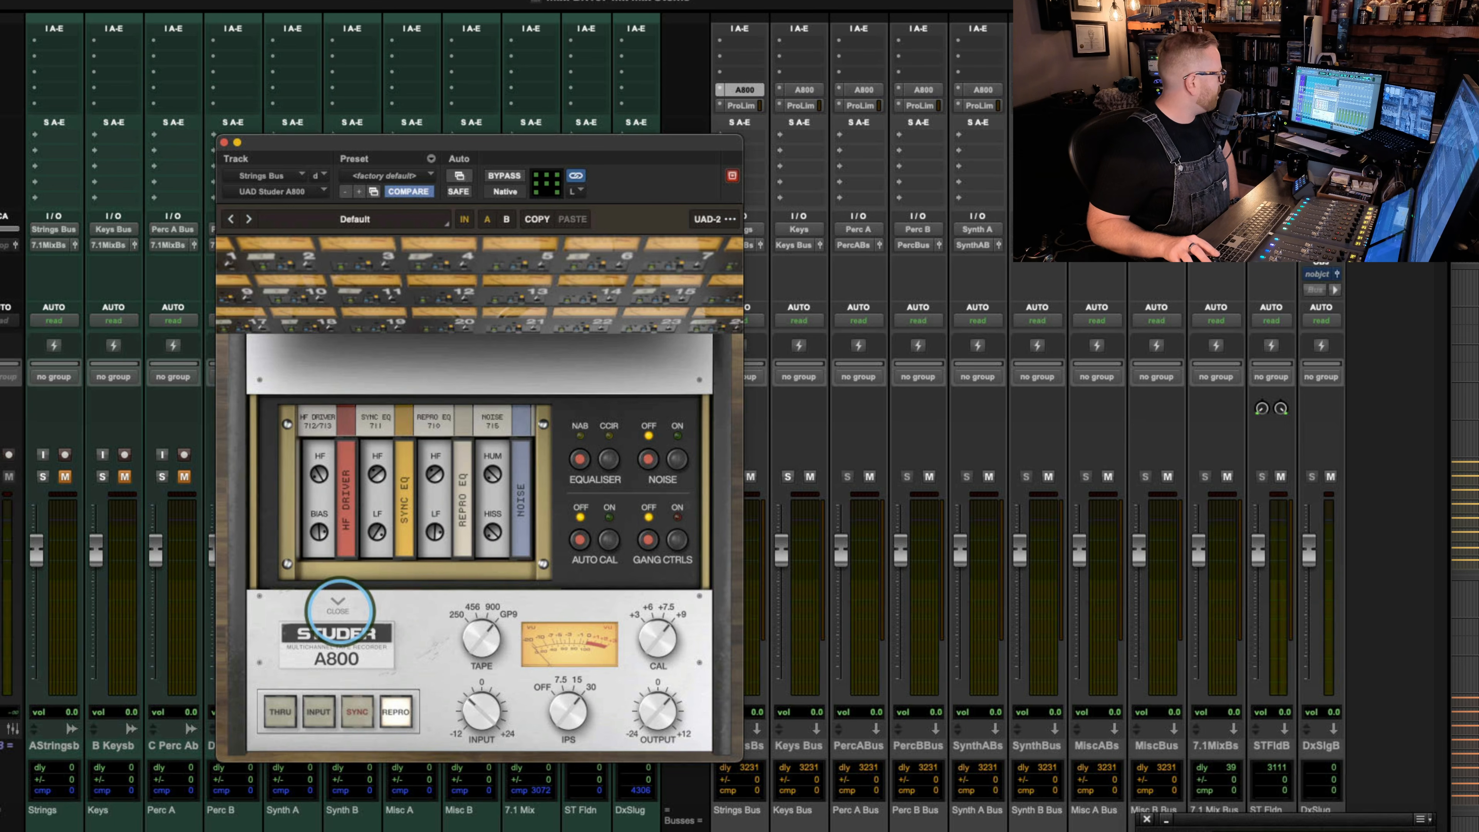
{"action": "left_click", "coordinate": [337, 606]}
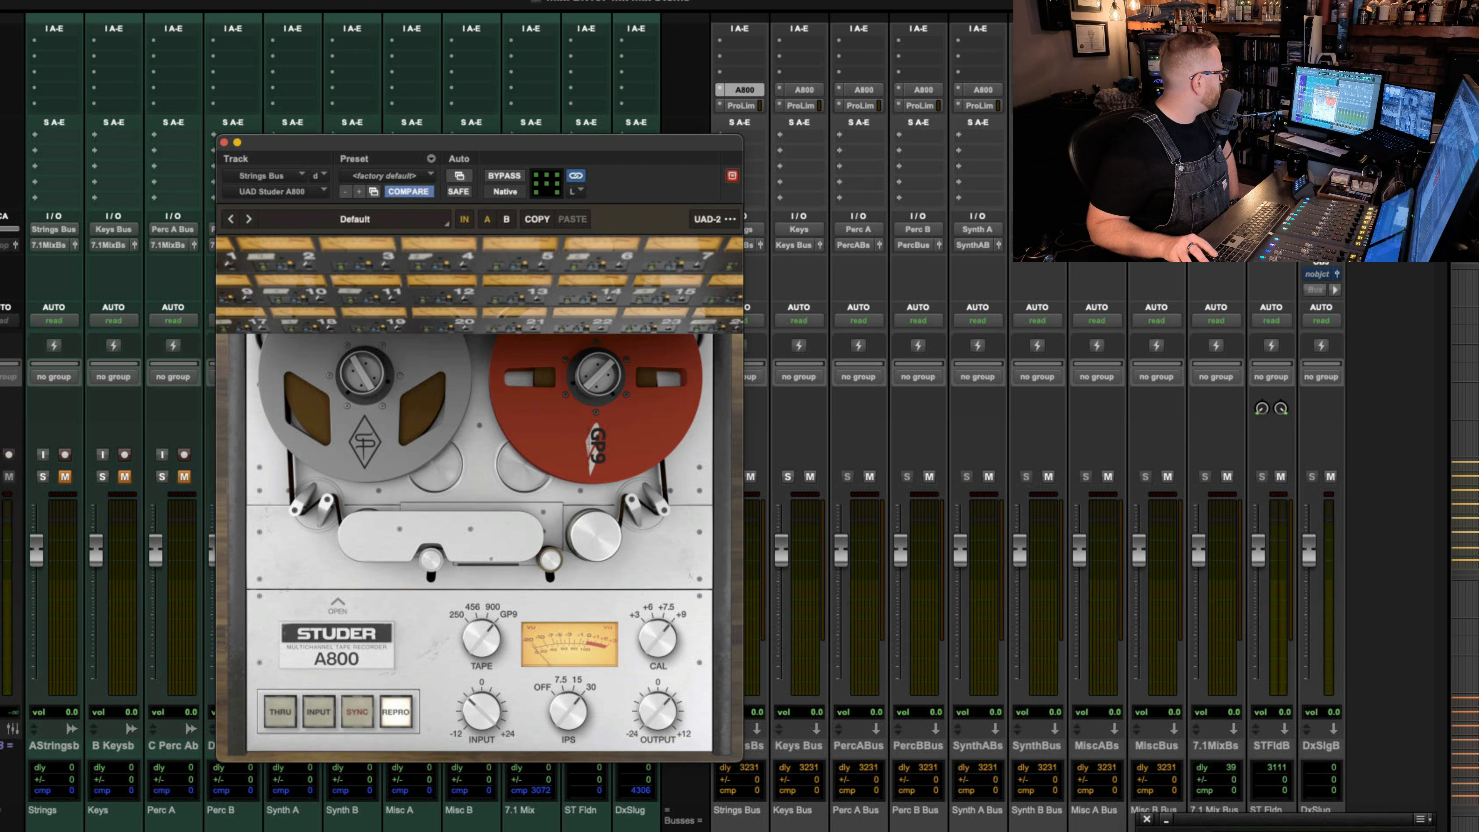
{"action": "left_click", "coordinate": [384, 175]}
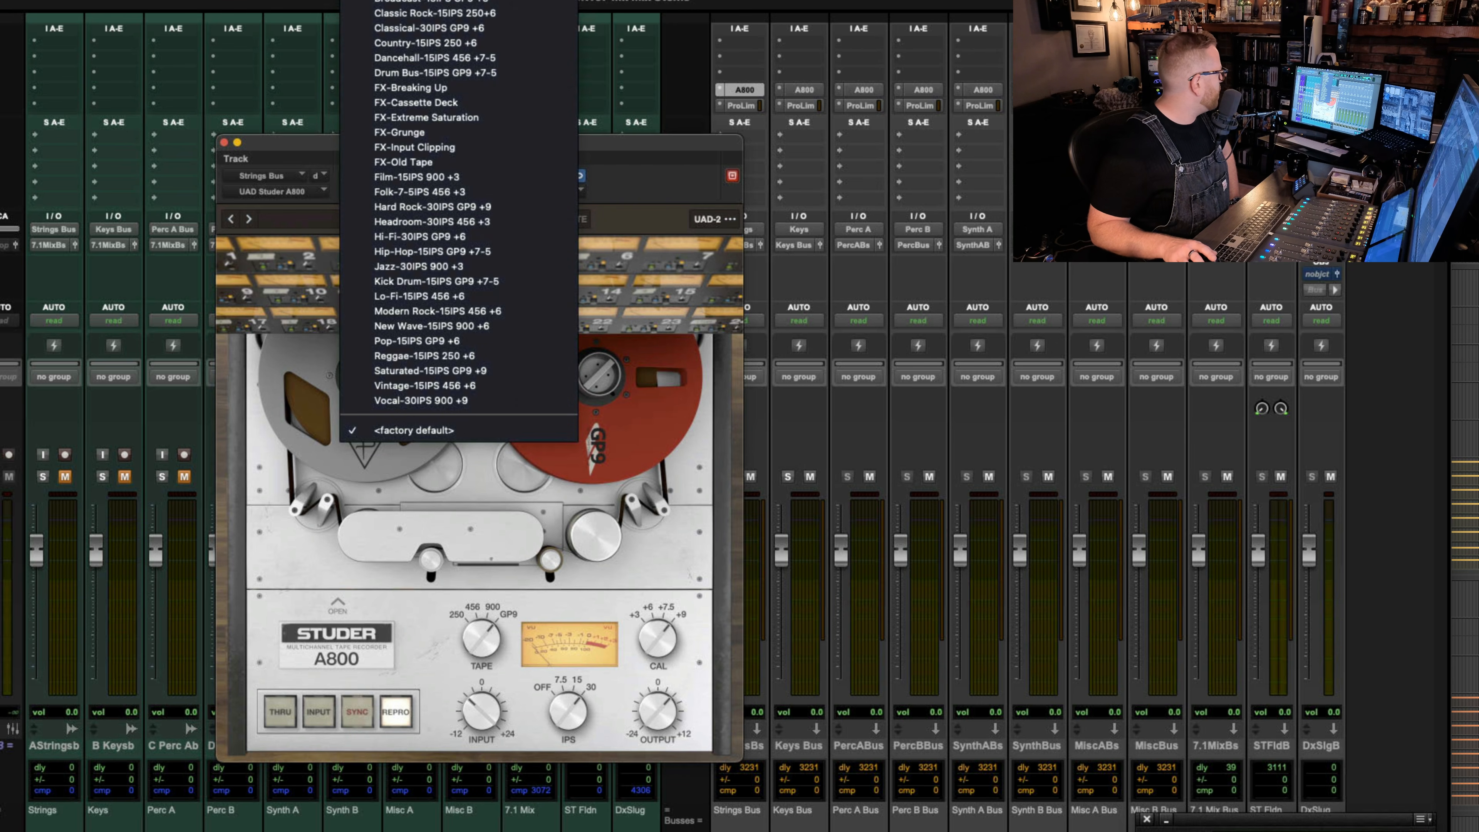
{"action": "left_click", "coordinate": [408, 2]}
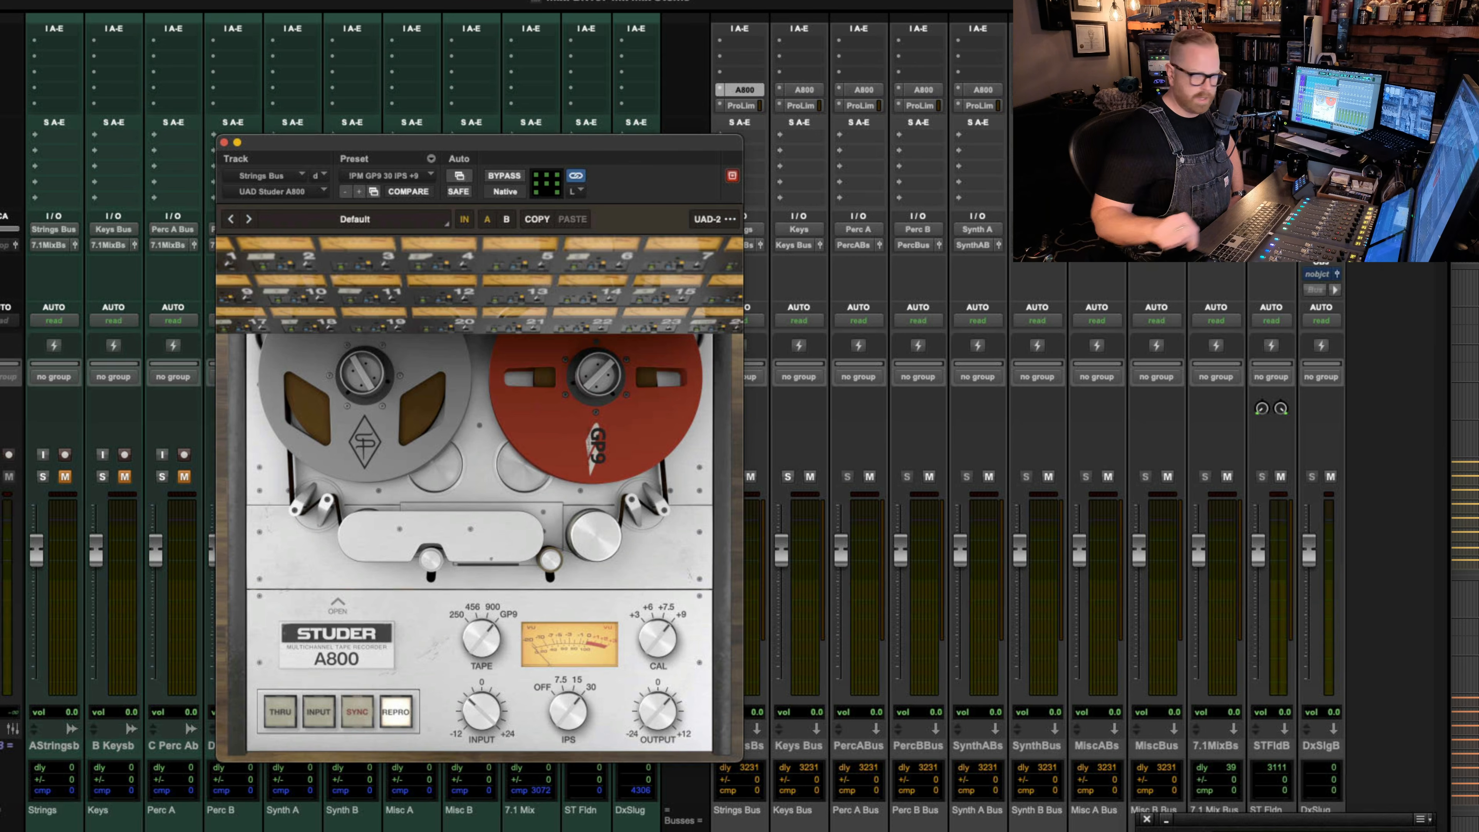
- Play back the cue and try a different tape speed on the Strings Bus A800
{"action": "key", "text": "space"}
{"action": "left_click", "coordinate": [577, 679]}
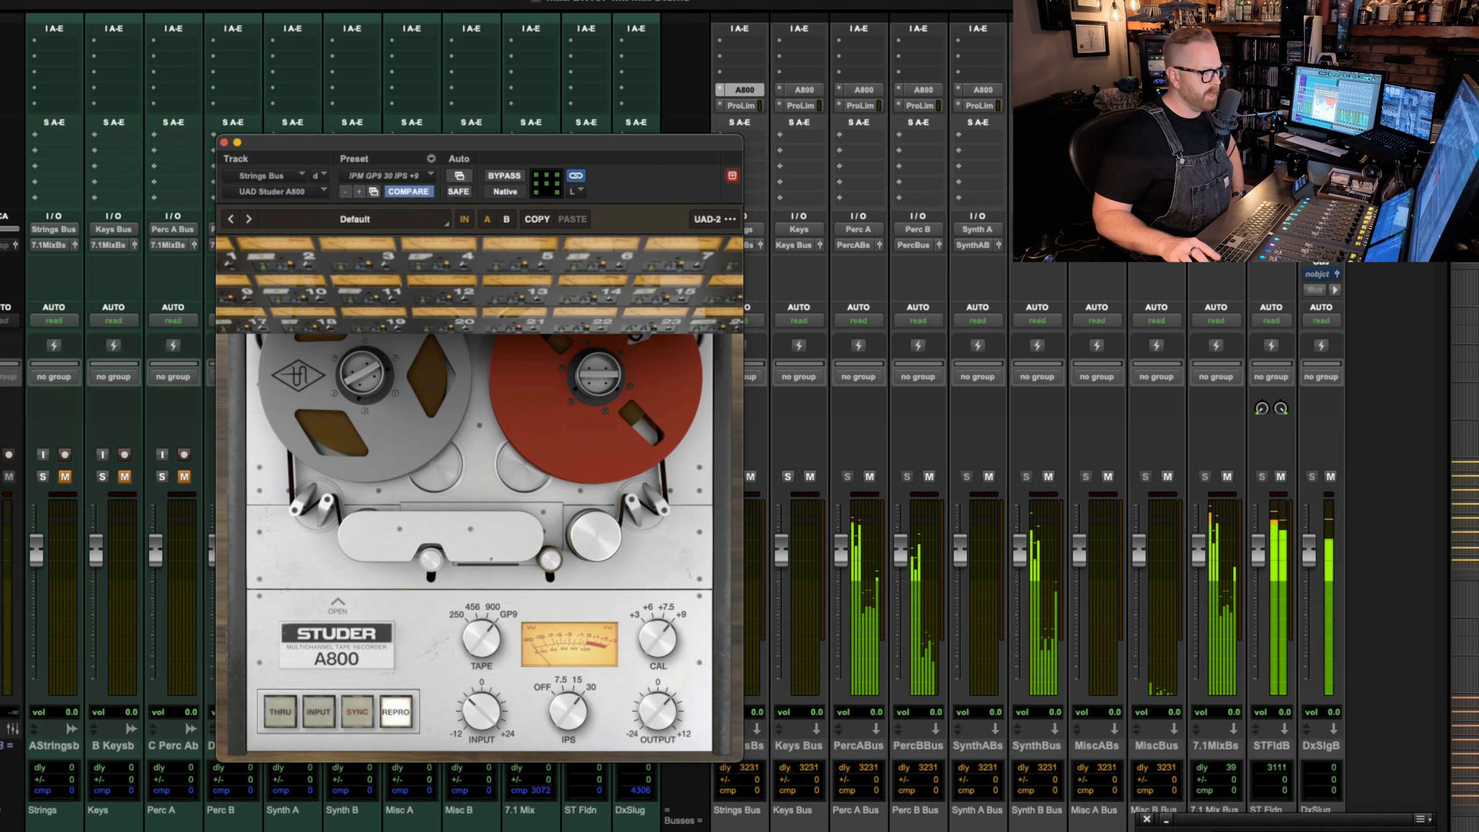
{"action": "left_click", "coordinate": [577, 680]}
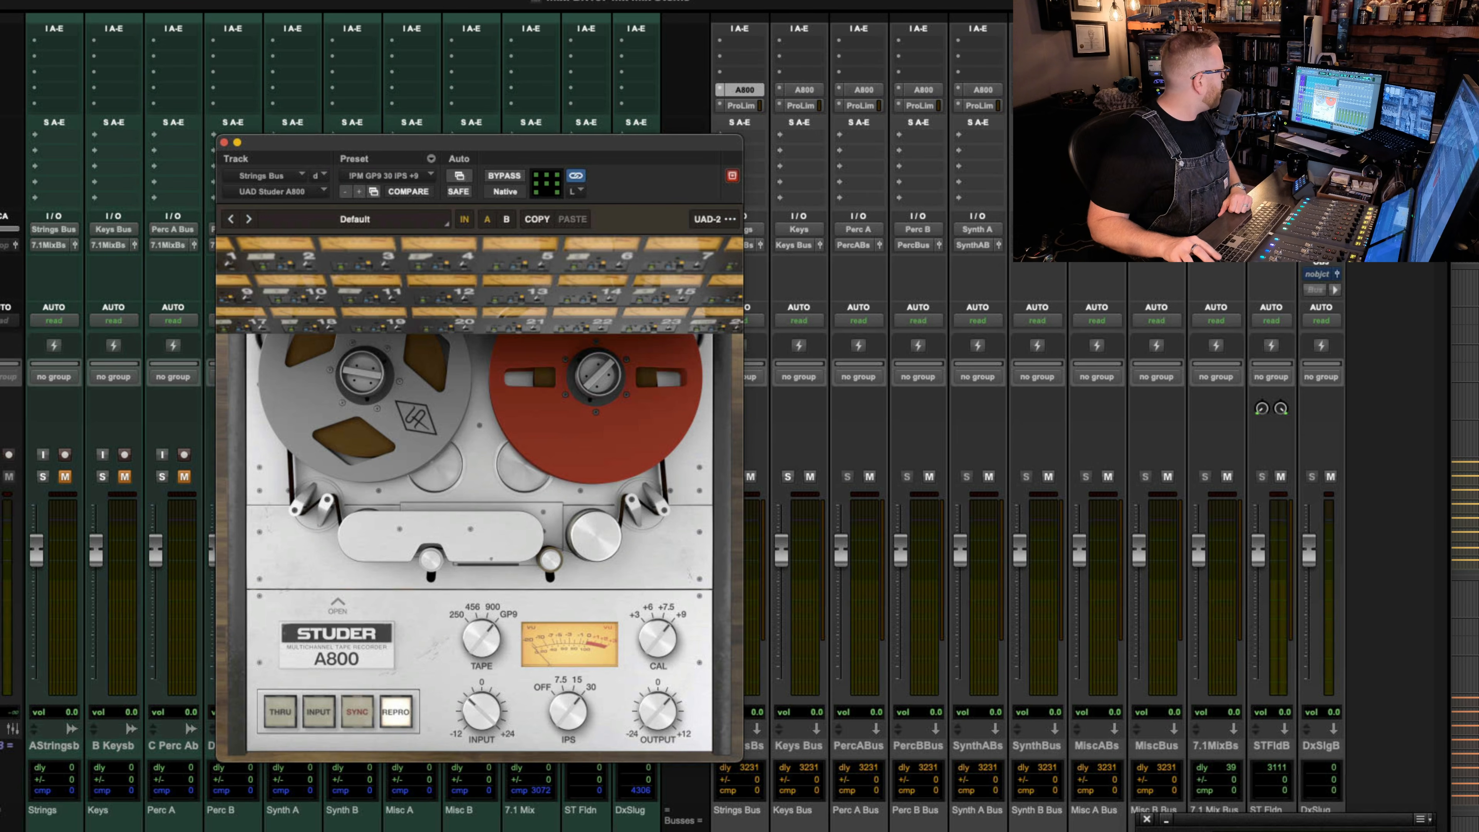
- Check the Pro Limiter inserts on the Strings Bus and 7.1 Mix Bus, and open the one on the ST Fldn Bus
{"action": "left_click", "coordinate": [741, 106]}
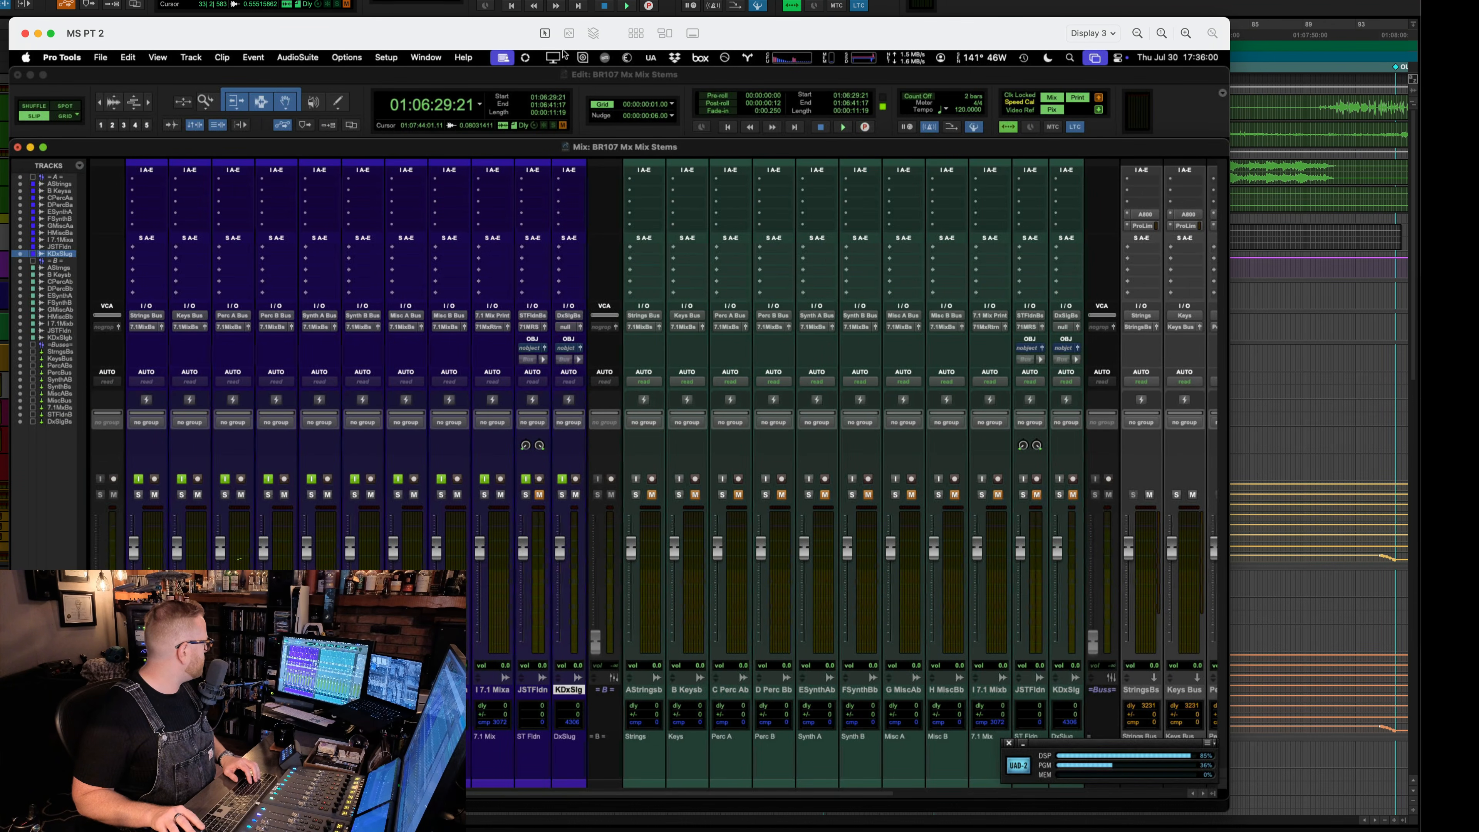
{"action": "key", "text": "End"}
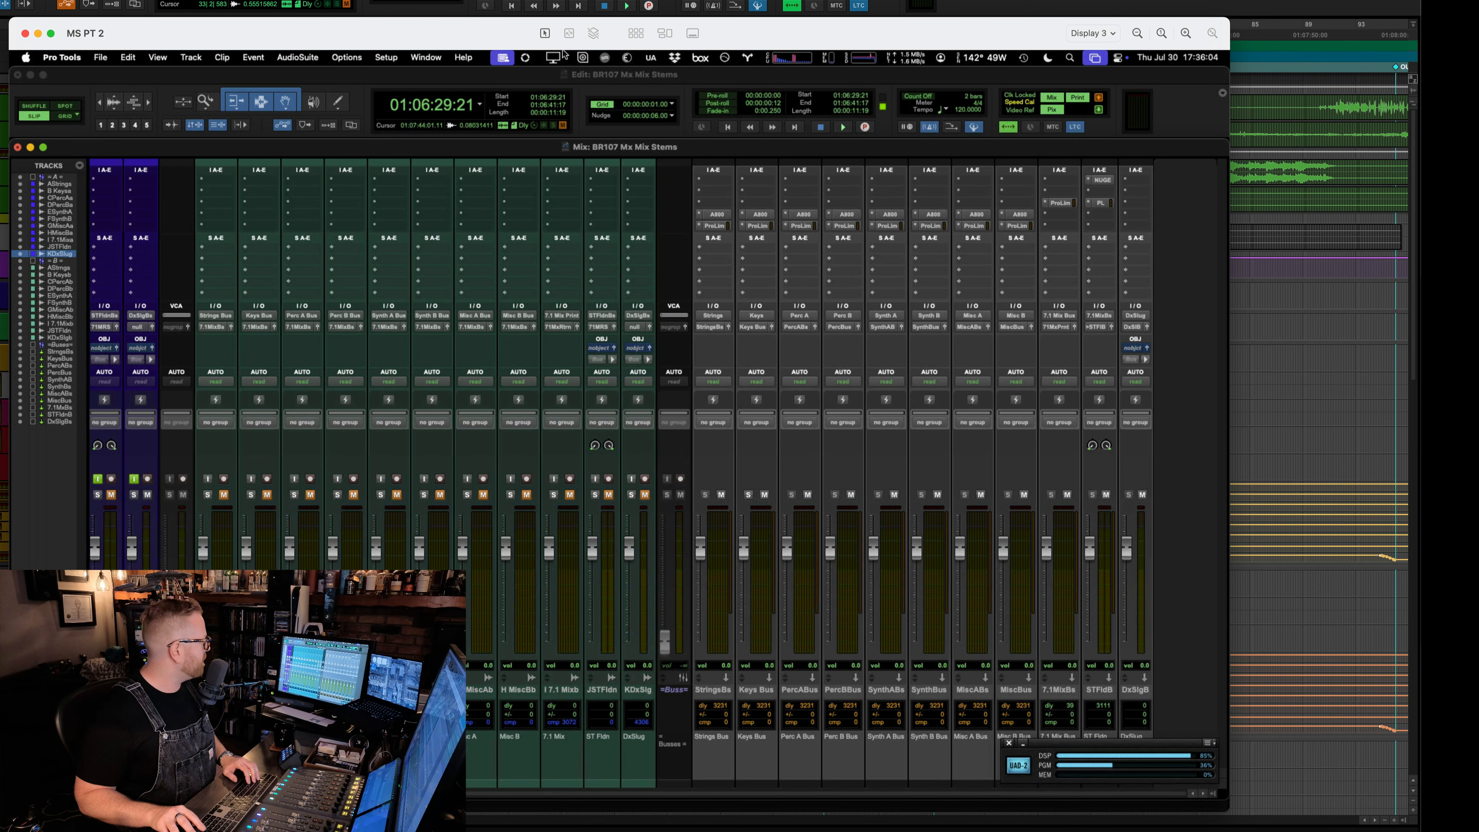
{"action": "left_click", "coordinate": [1060, 203]}
{"action": "left_click", "coordinate": [1100, 203]}
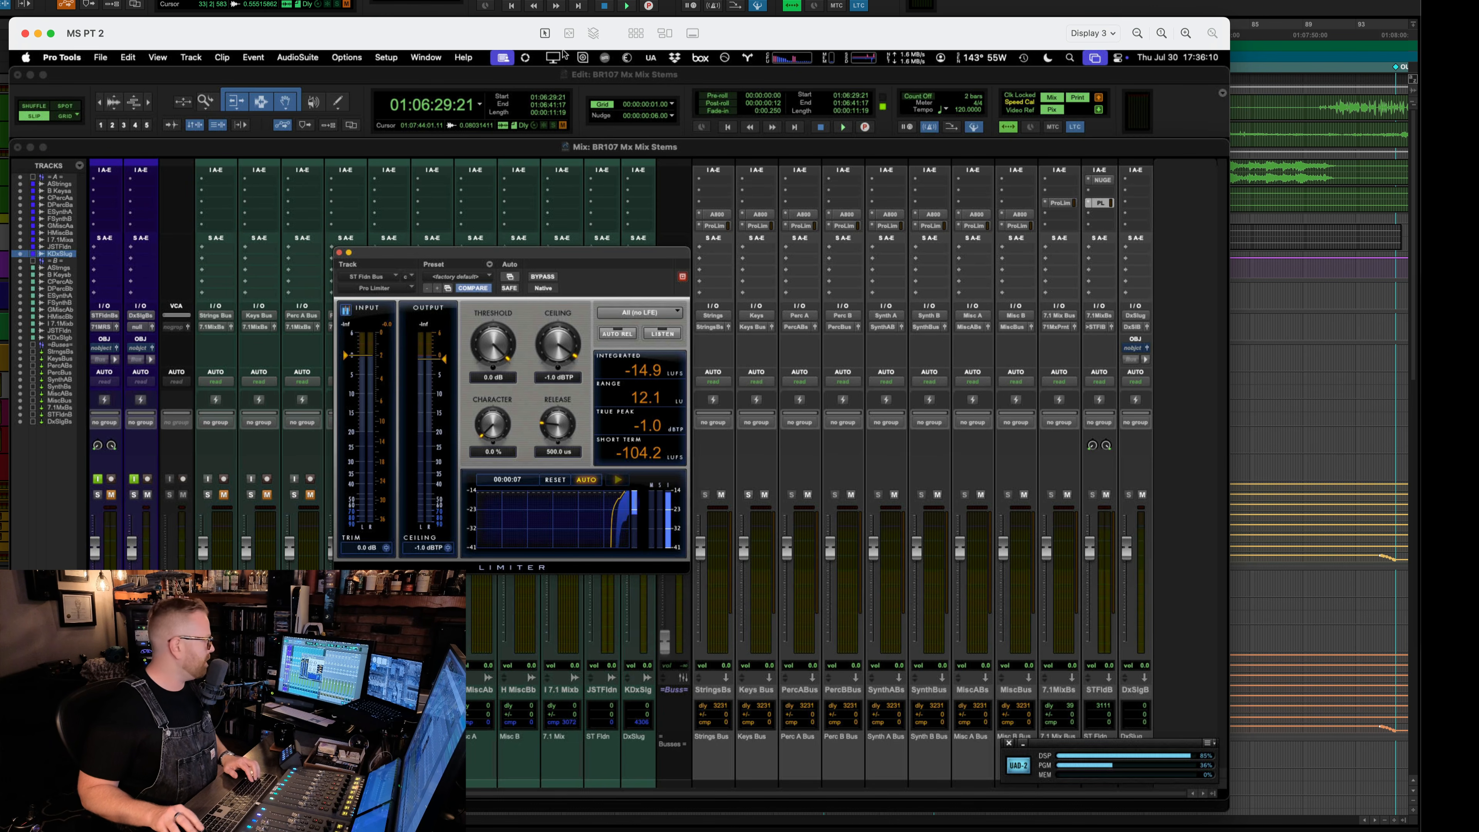
- Try a threshold of -1.5 dB on the ST Fldn Bus Pro Limiter and undo the change
{"action": "left_click", "coordinate": [493, 378]}
{"action": "type", "text": "-1.5"}
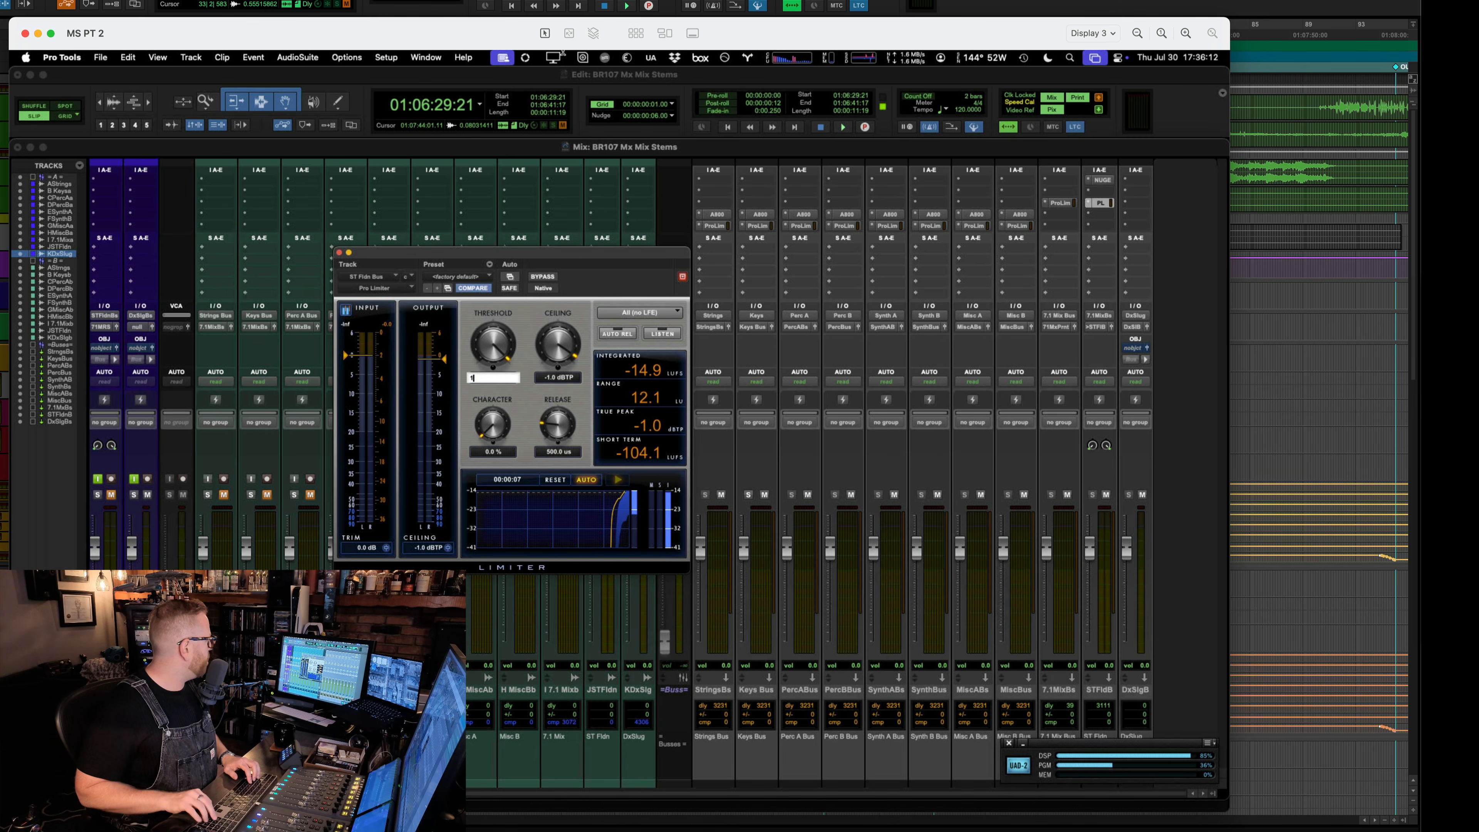
{"action": "key", "text": "Return"}
{"action": "key", "text": "super+z"}
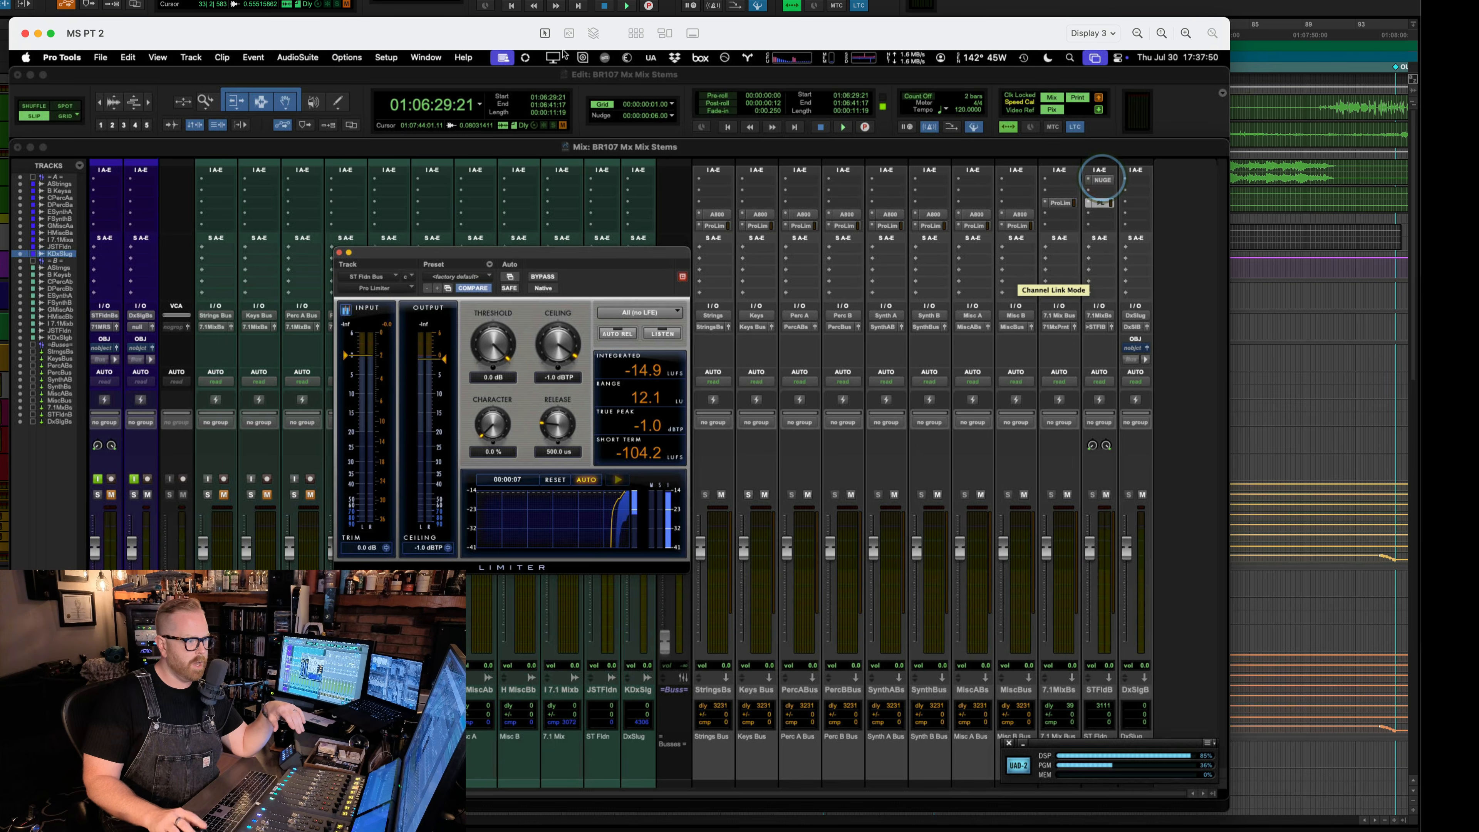
- Open the NUGEN HALO Downmix on the ST Fldn Bus, examine its meters while playing the cue, and close it
{"action": "left_click", "coordinate": [1103, 179]}
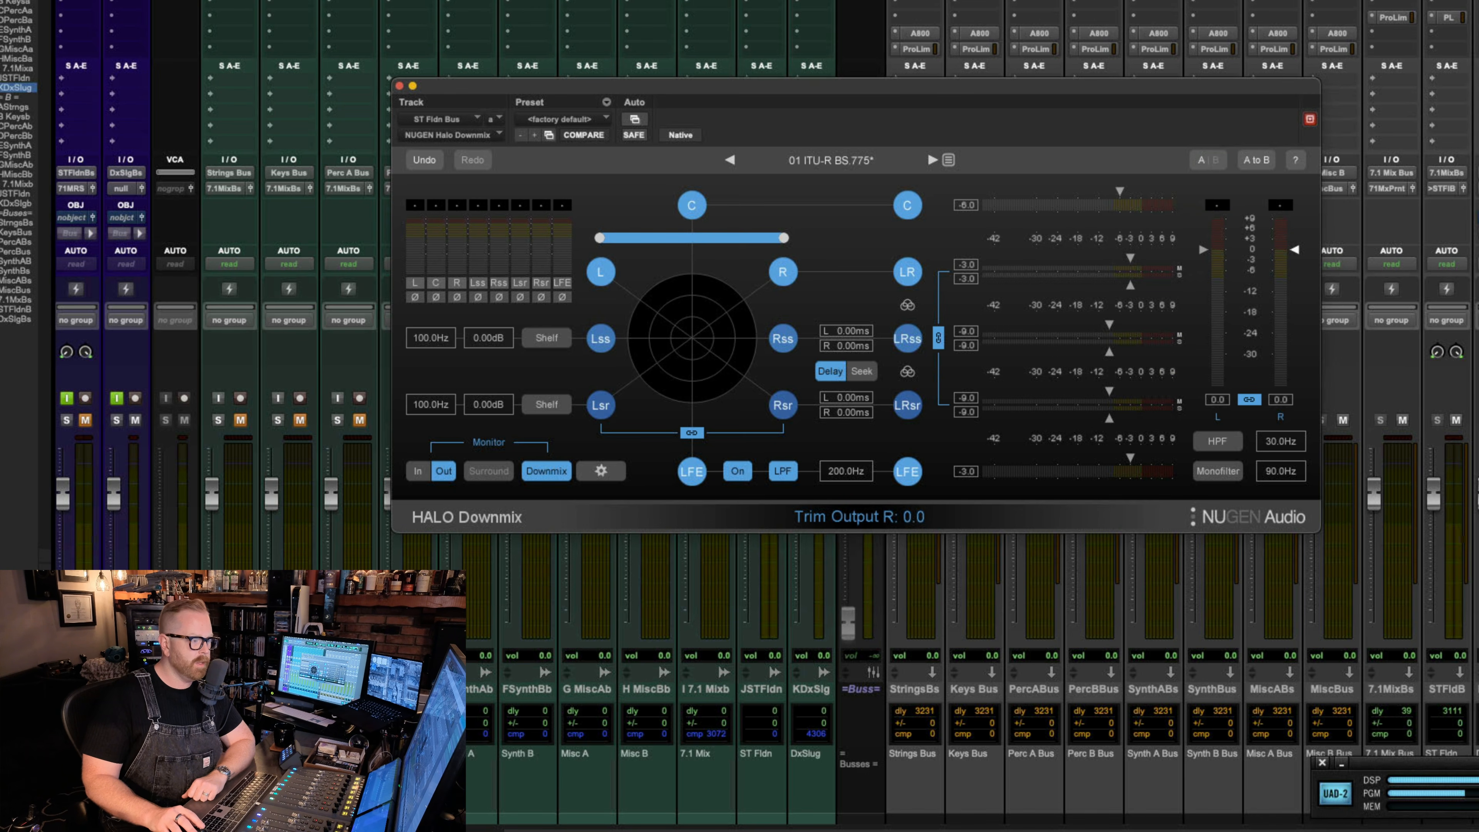
{"action": "key", "text": "space"}
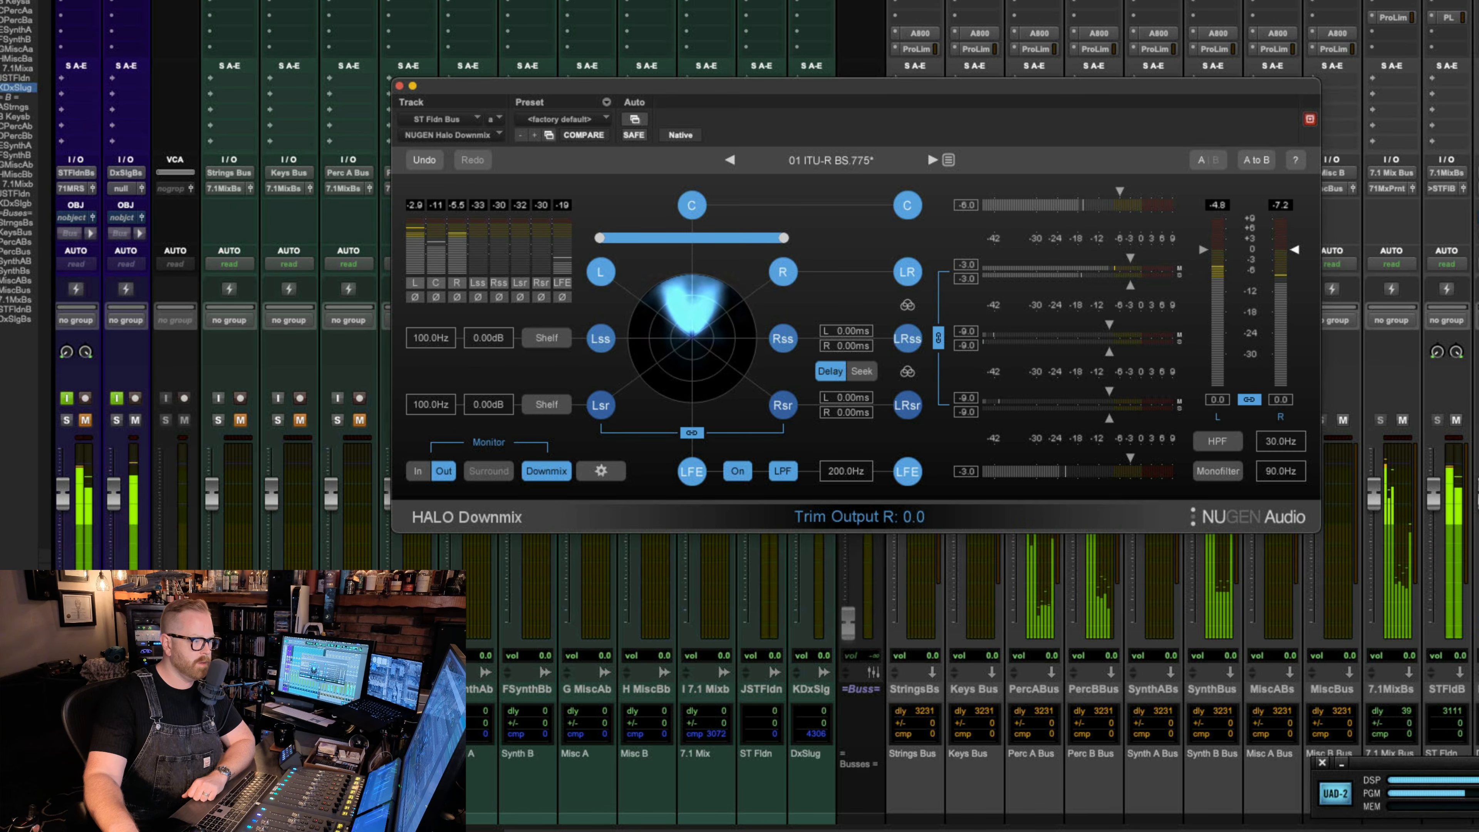
{"action": "key", "text": "space"}
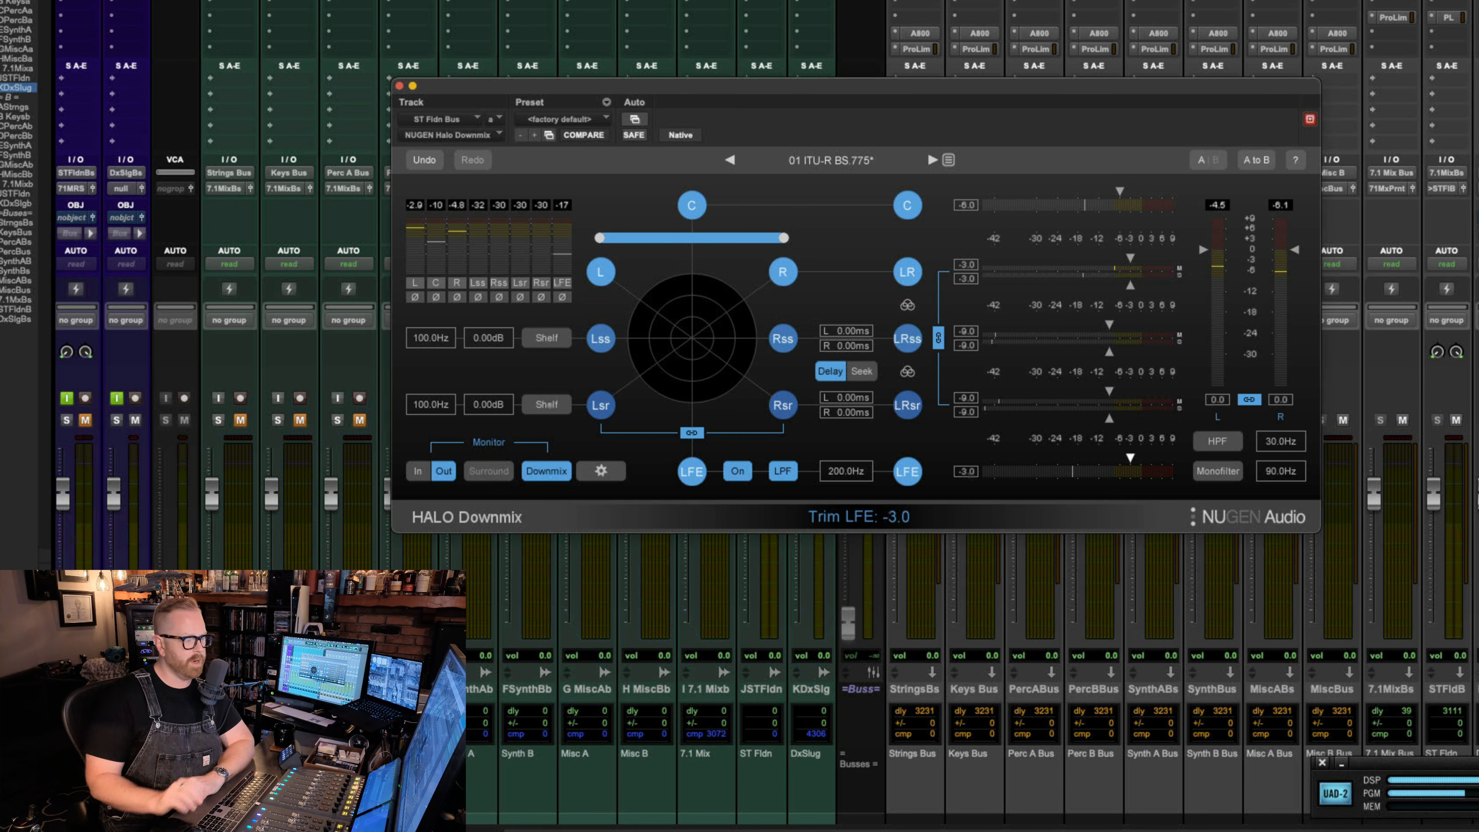
{"action": "left_click", "coordinate": [399, 86]}
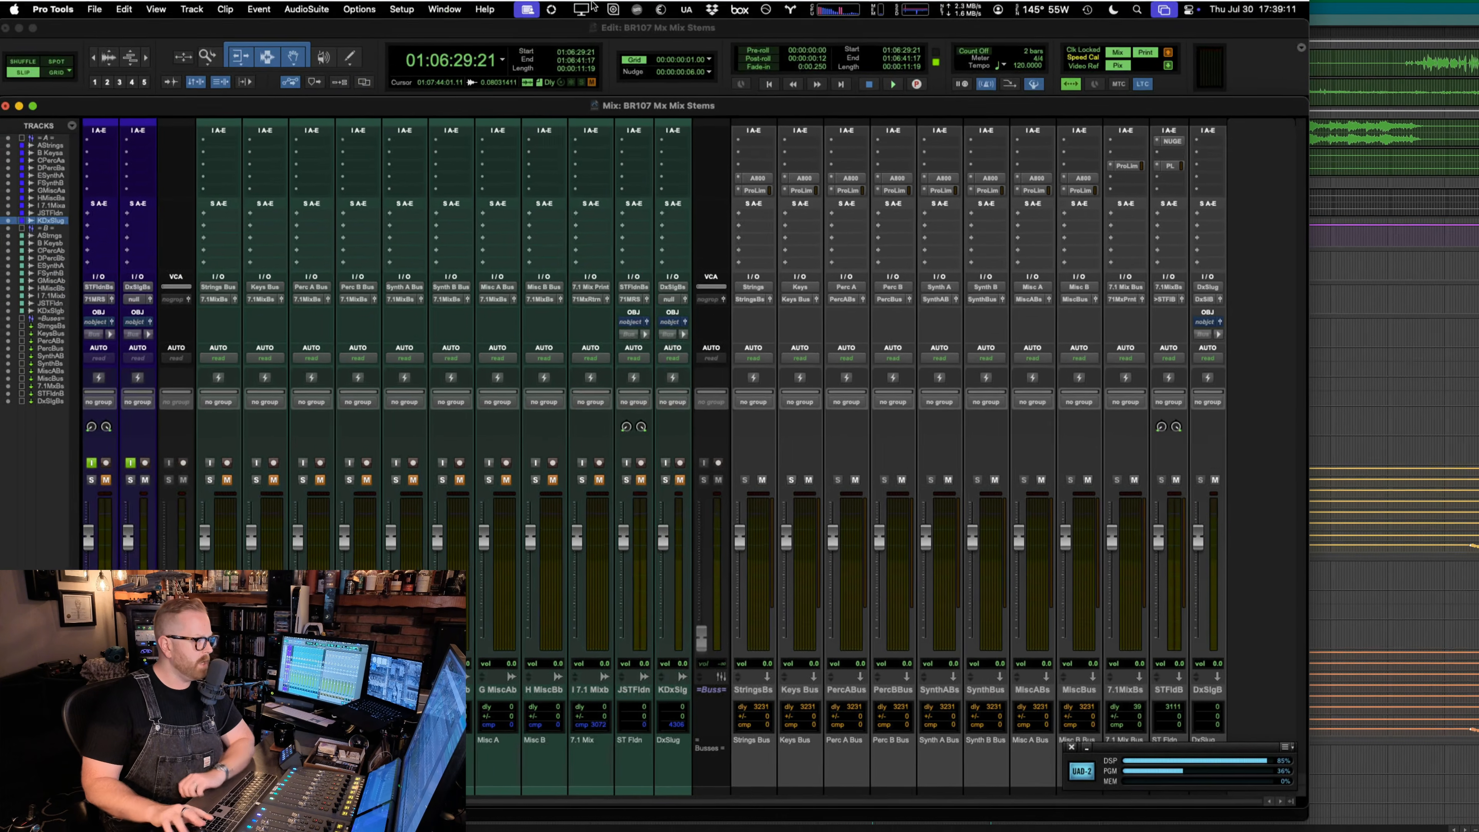
- Examine the stem session's input and output paths in I/O Setup, and switch to the BR107 7m03 On The Run mix session
{"action": "key", "text": "Home"}
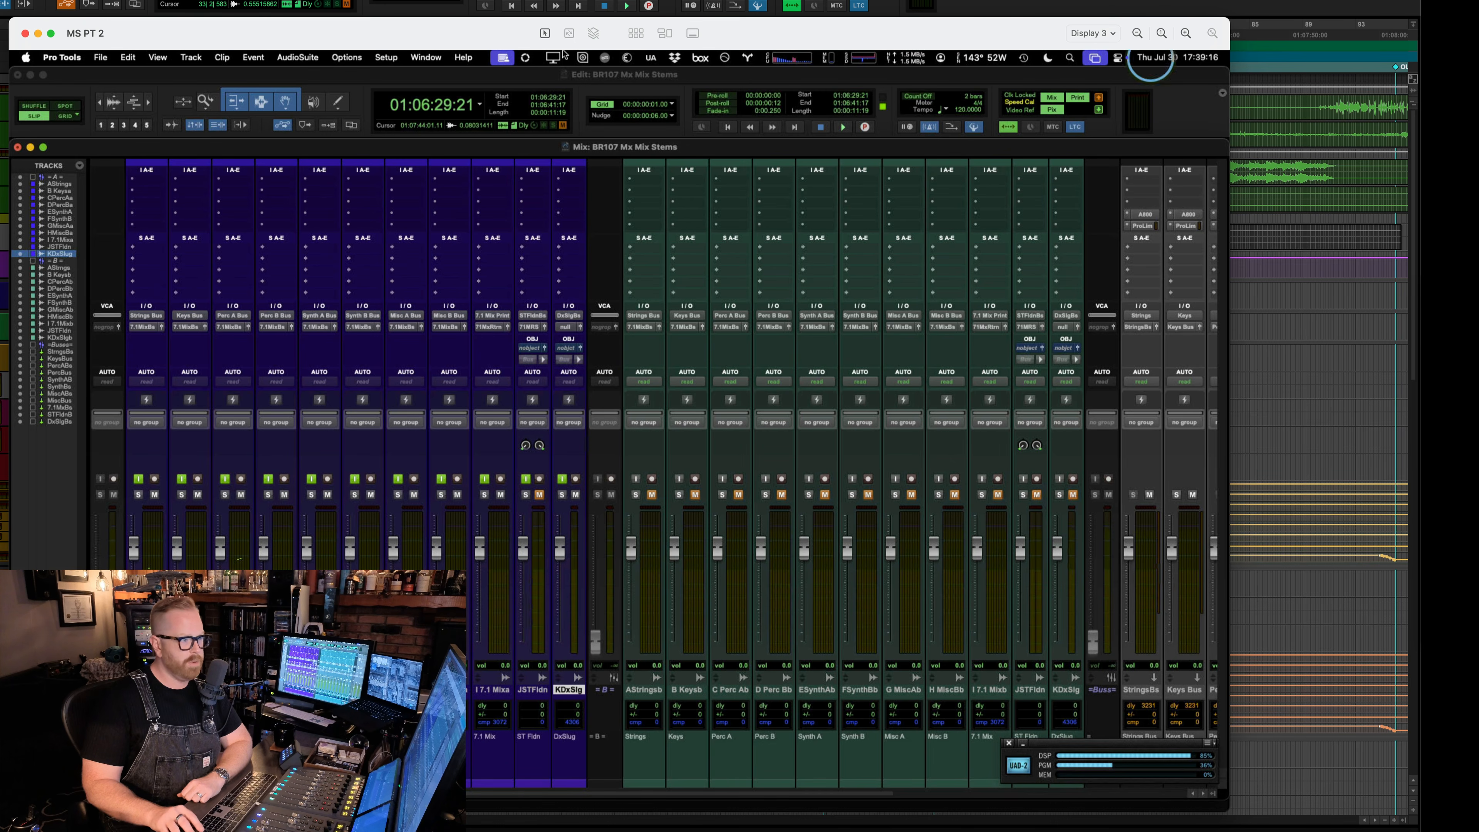
{"action": "key", "text": "super+alt+i"}
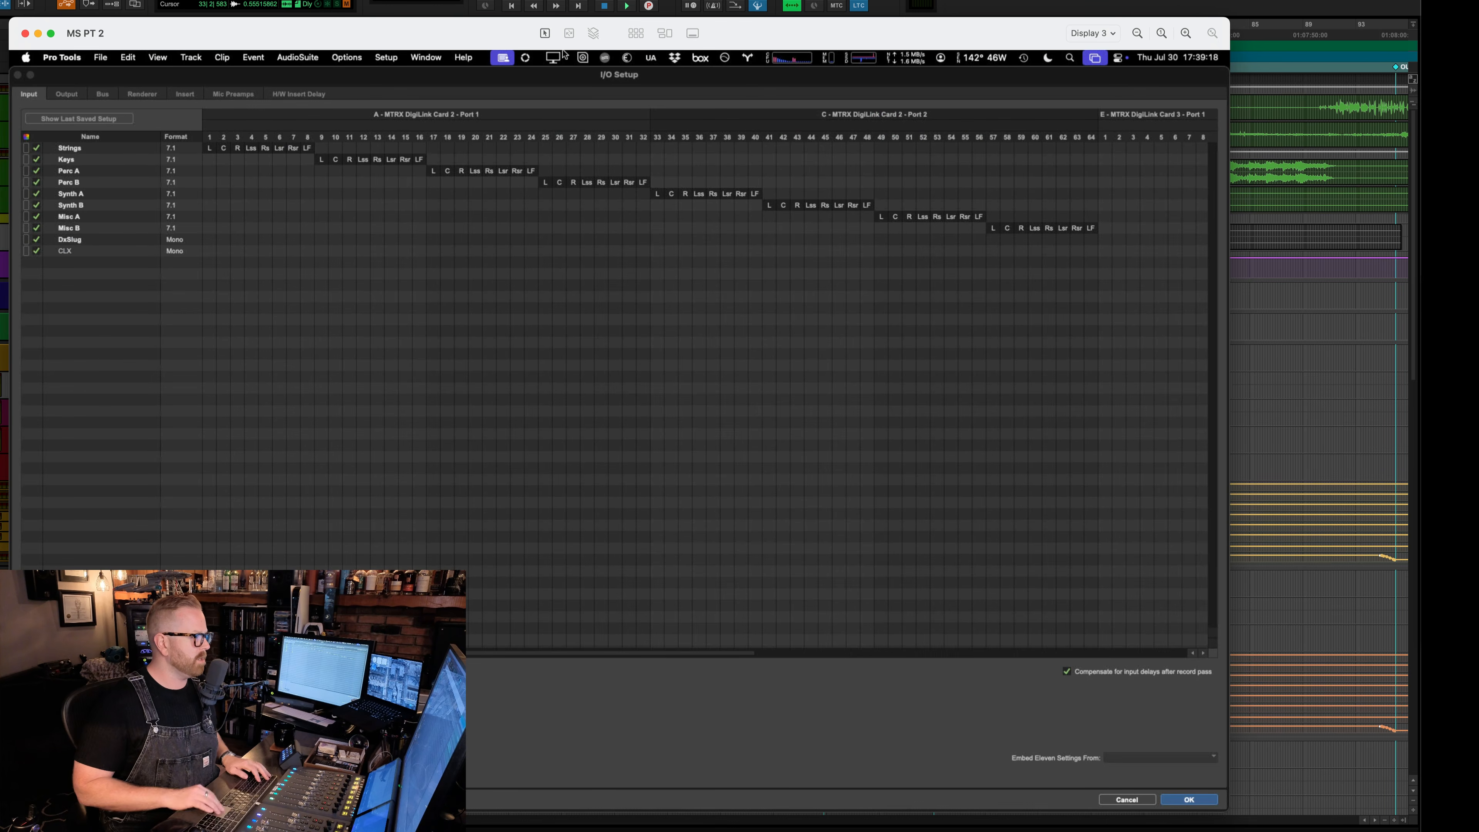
{"action": "key", "text": "super+Right"}
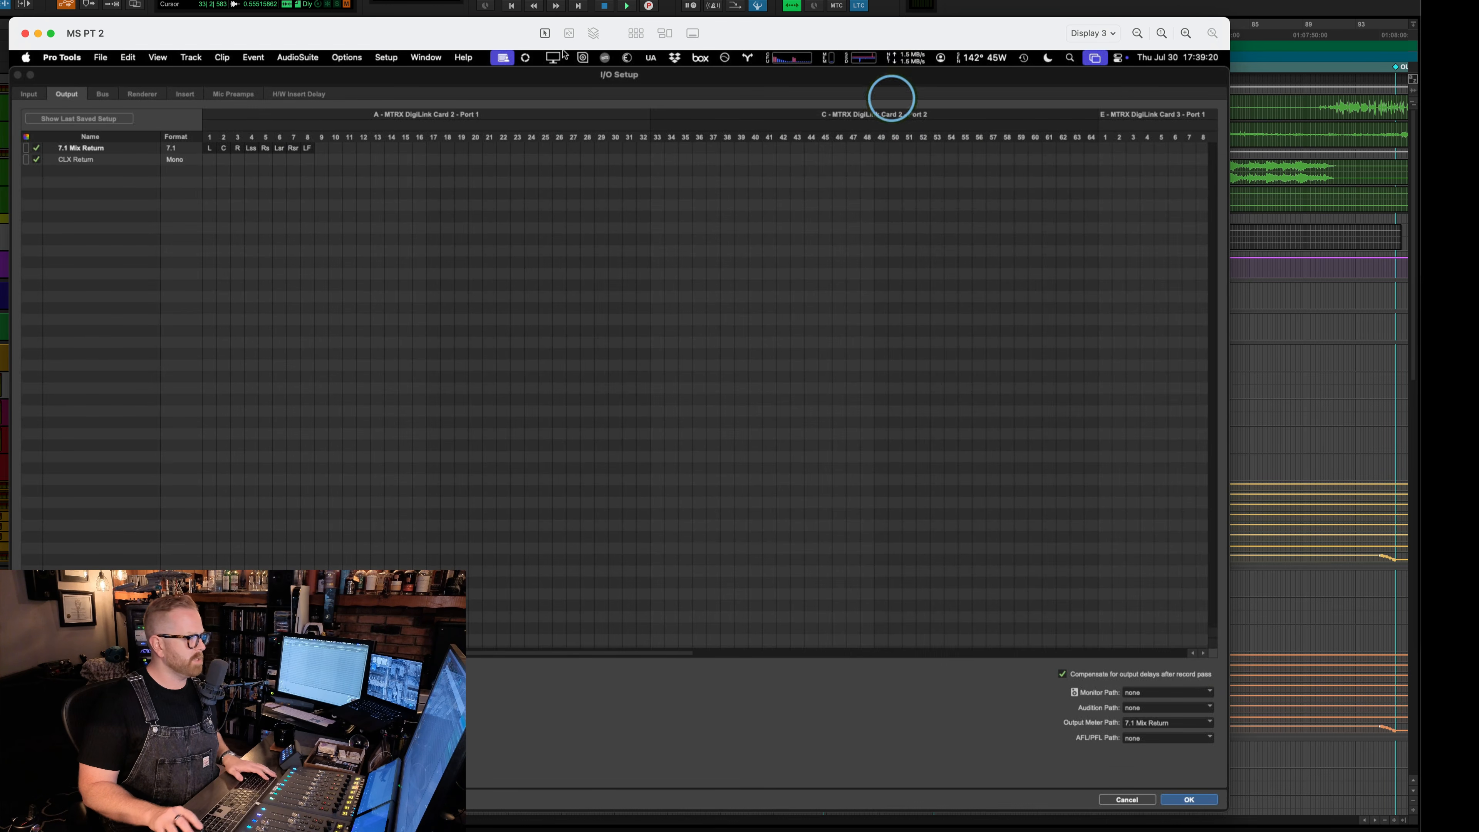
{"action": "key", "text": "Escape"}
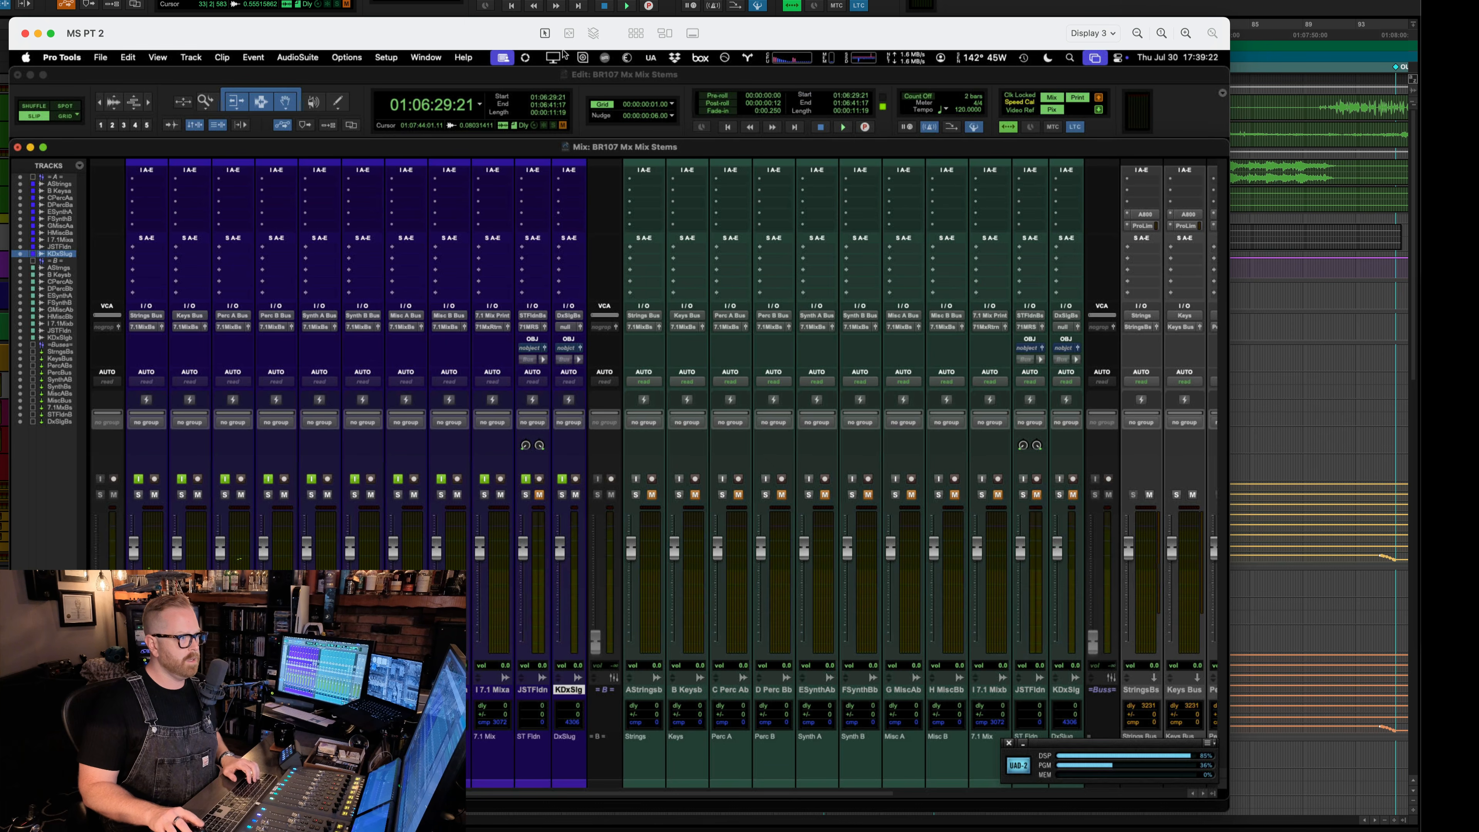
{"action": "left_click", "coordinate": [1178, 58]}
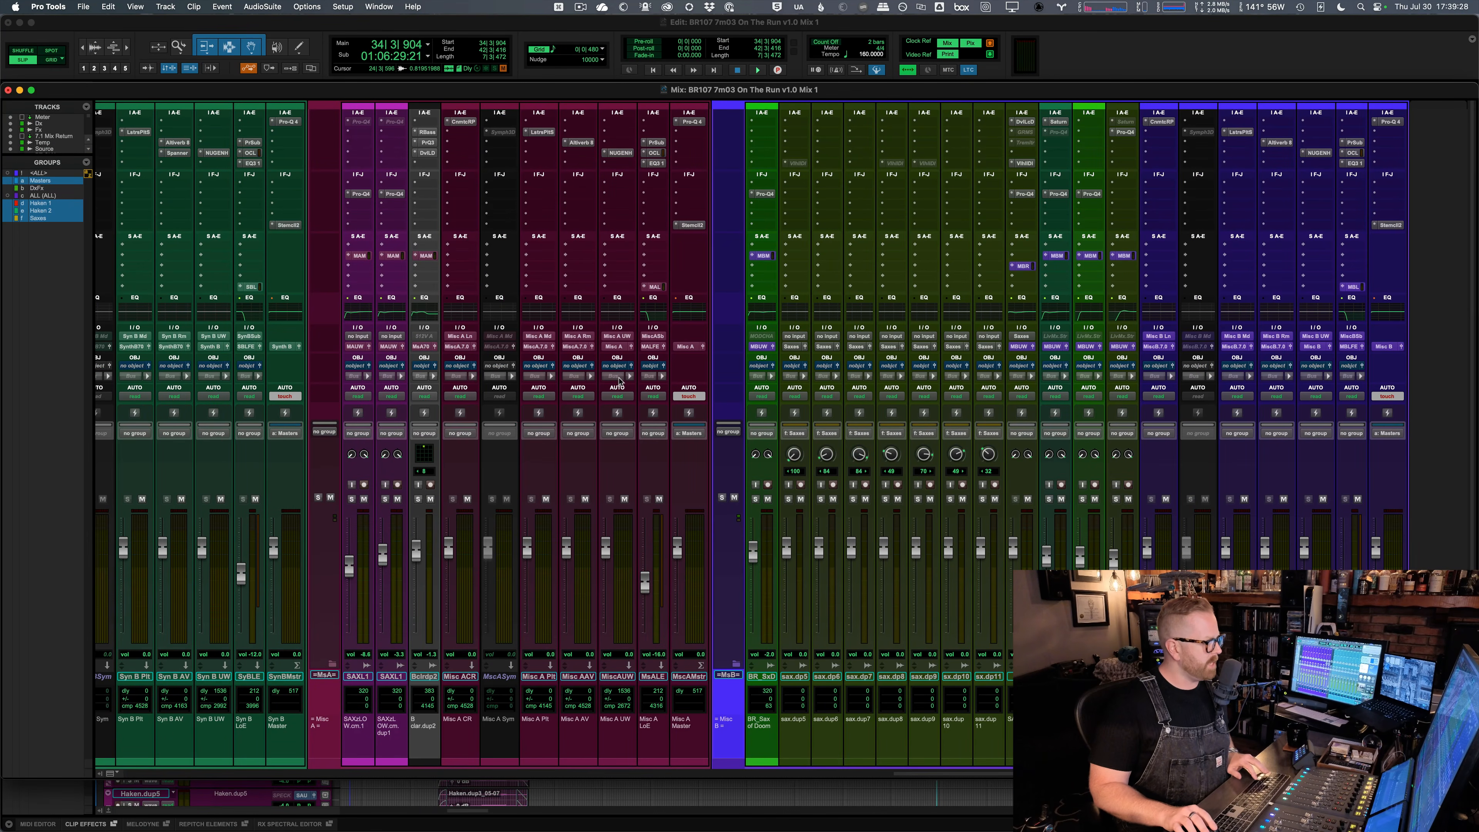
- Return from the mixer to the session's Edit window and play the cue from its start
{"action": "scroll", "coordinate": [619, 381], "scroll_direction": "left", "scroll_amount": 20}
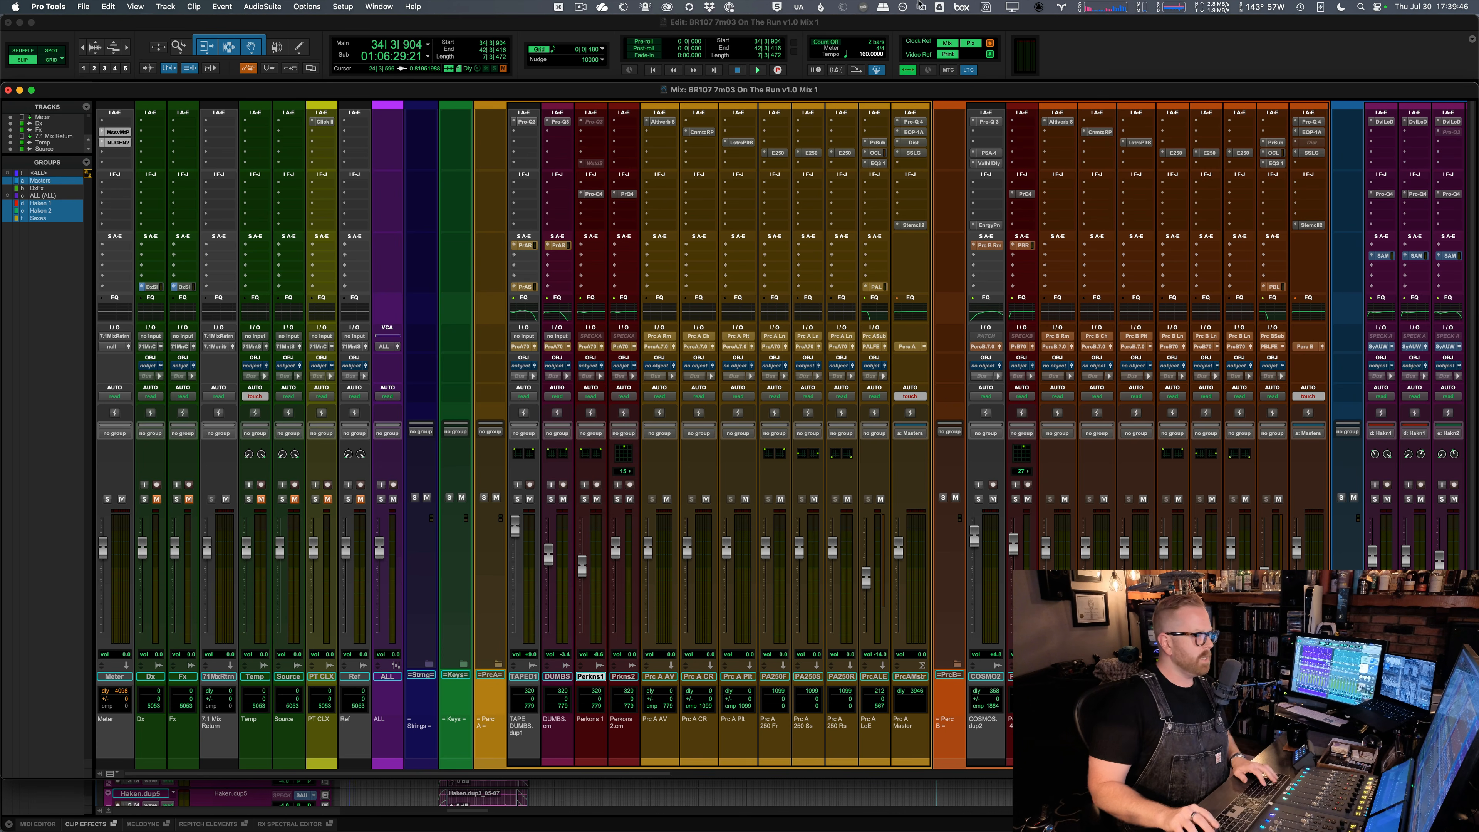
{"action": "key", "text": "super+equal"}
{"action": "key", "text": "Return"}
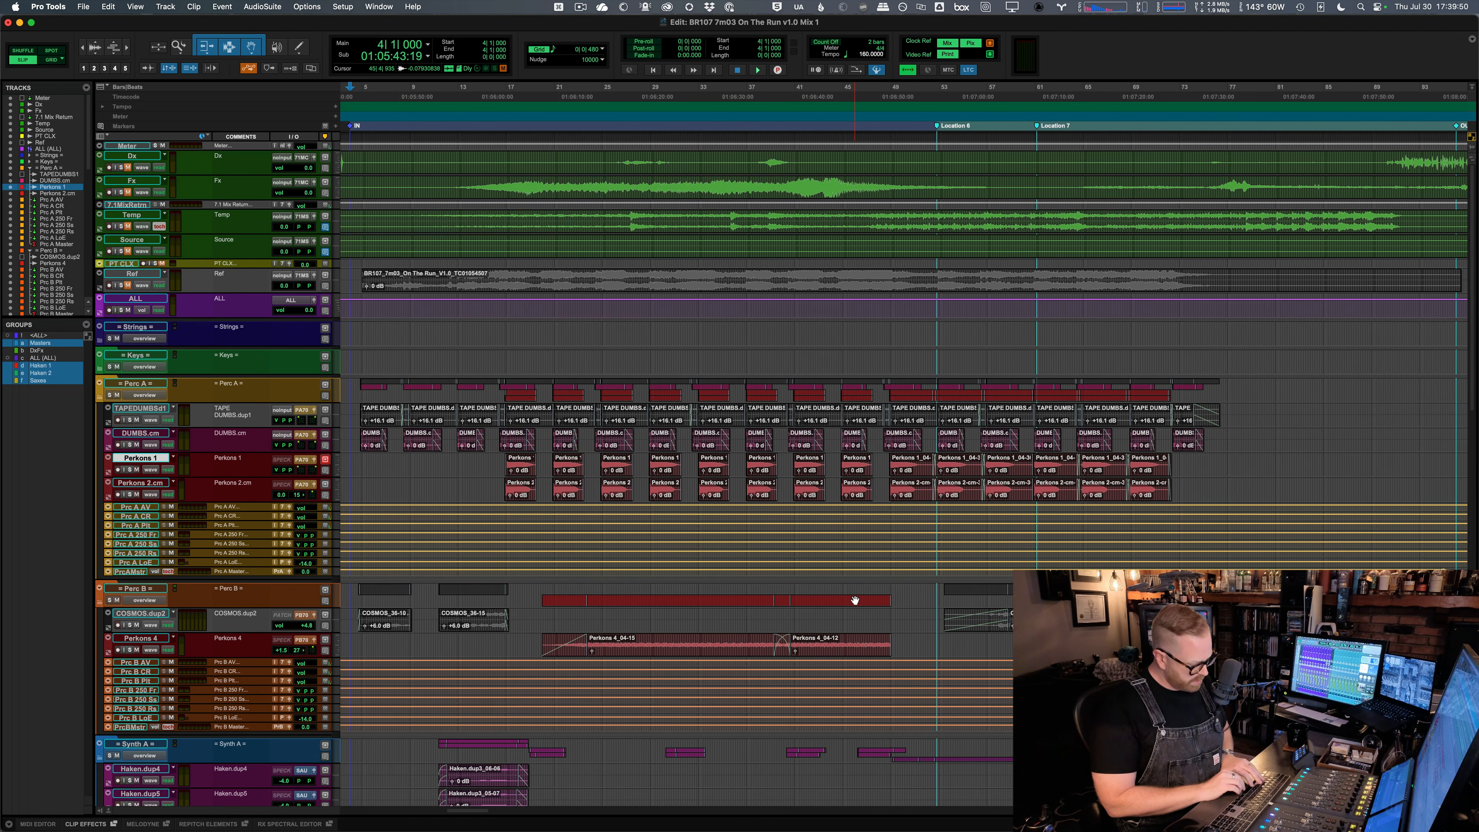
{"action": "key", "text": "space"}
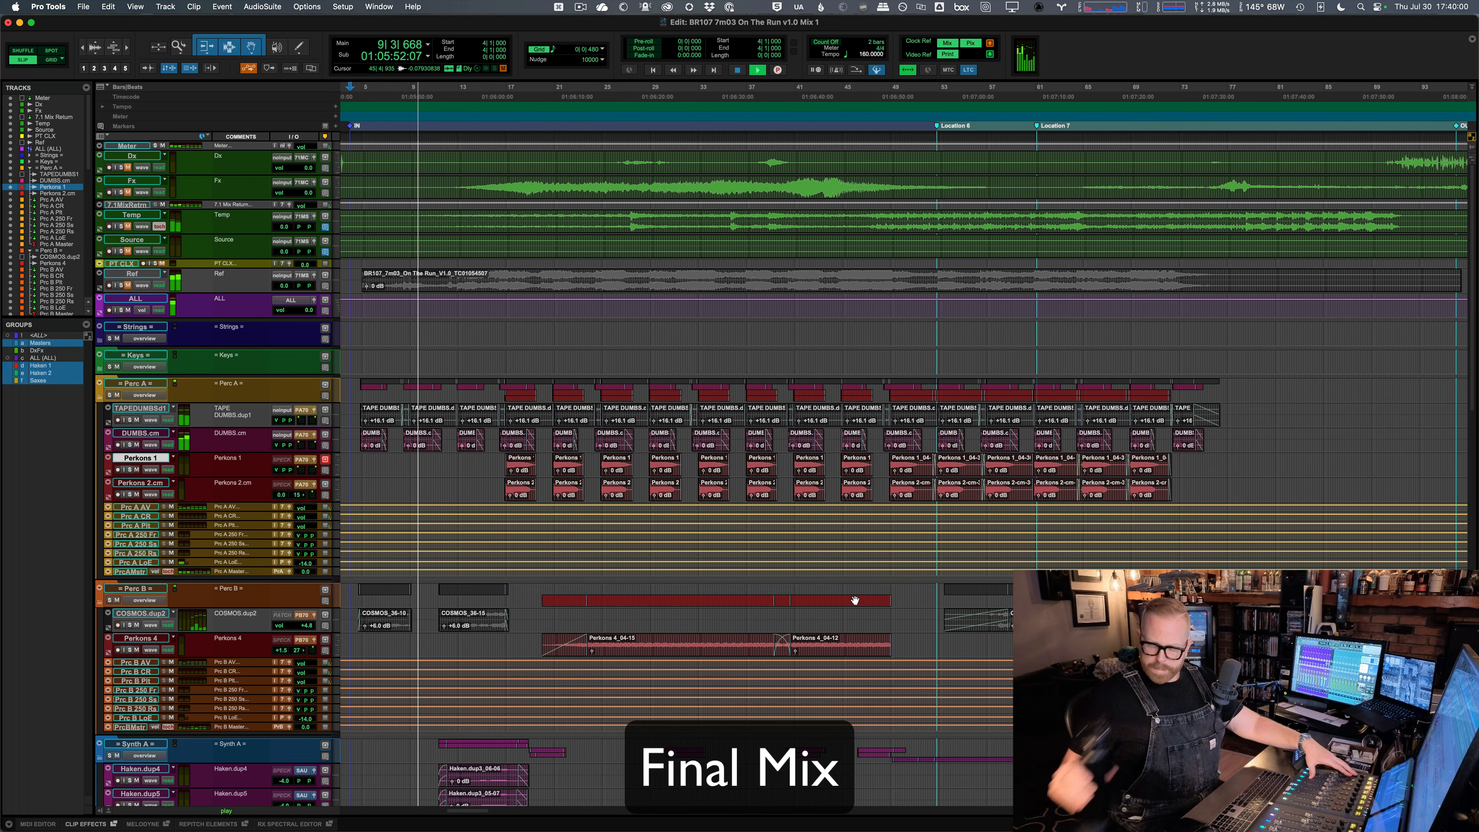
- Examine the synth, misc and percussion tracks while the cue plays, comparing the final mix with the reference mix
{"action": "scroll", "coordinate": [854, 600], "scroll_direction": "down", "scroll_amount": 15}
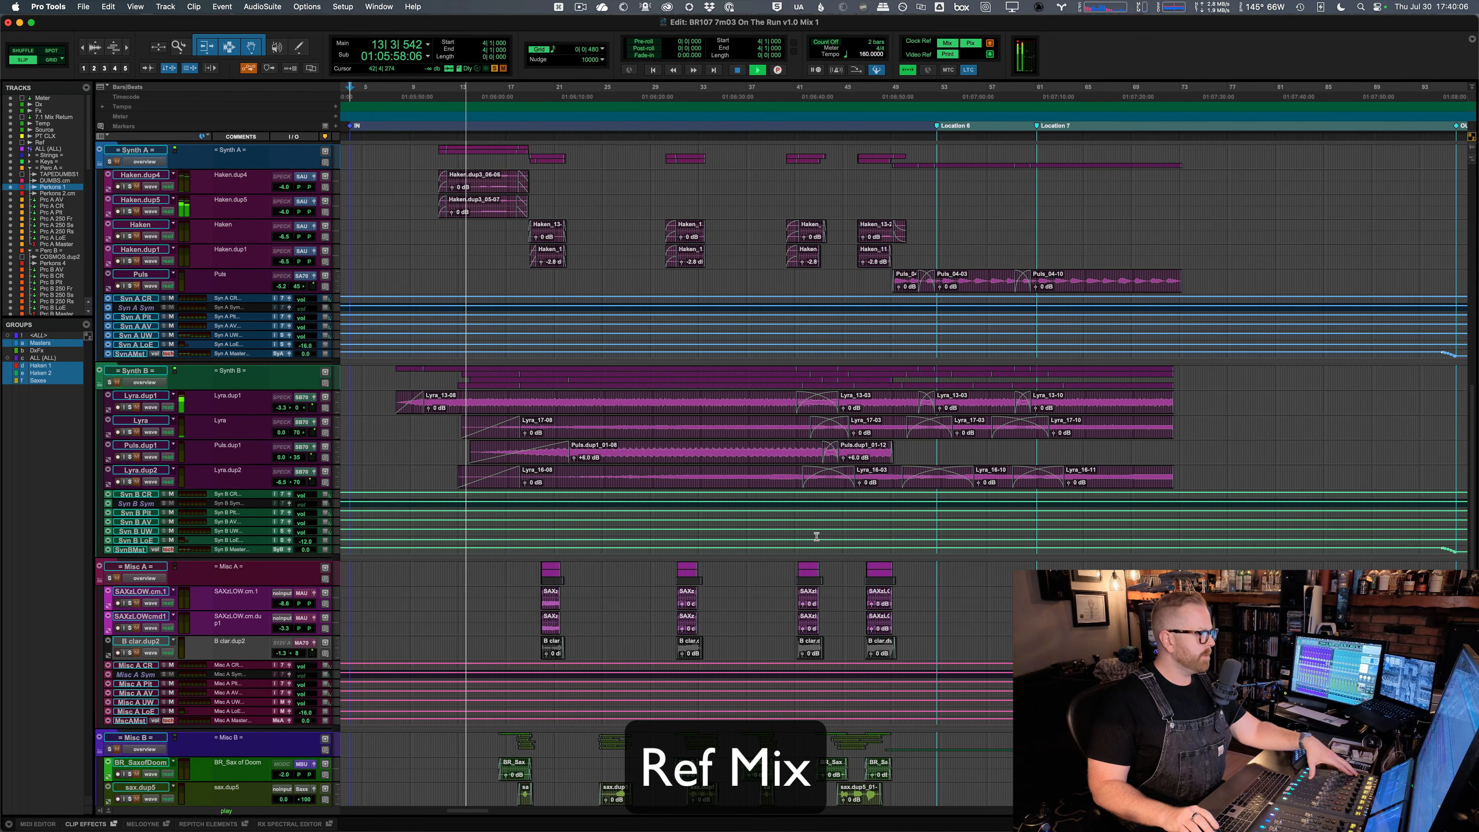
{"action": "scroll", "coordinate": [815, 537], "scroll_direction": "down", "scroll_amount": 3}
{"action": "scroll", "coordinate": [797, 539], "scroll_direction": "down", "scroll_amount": 6}
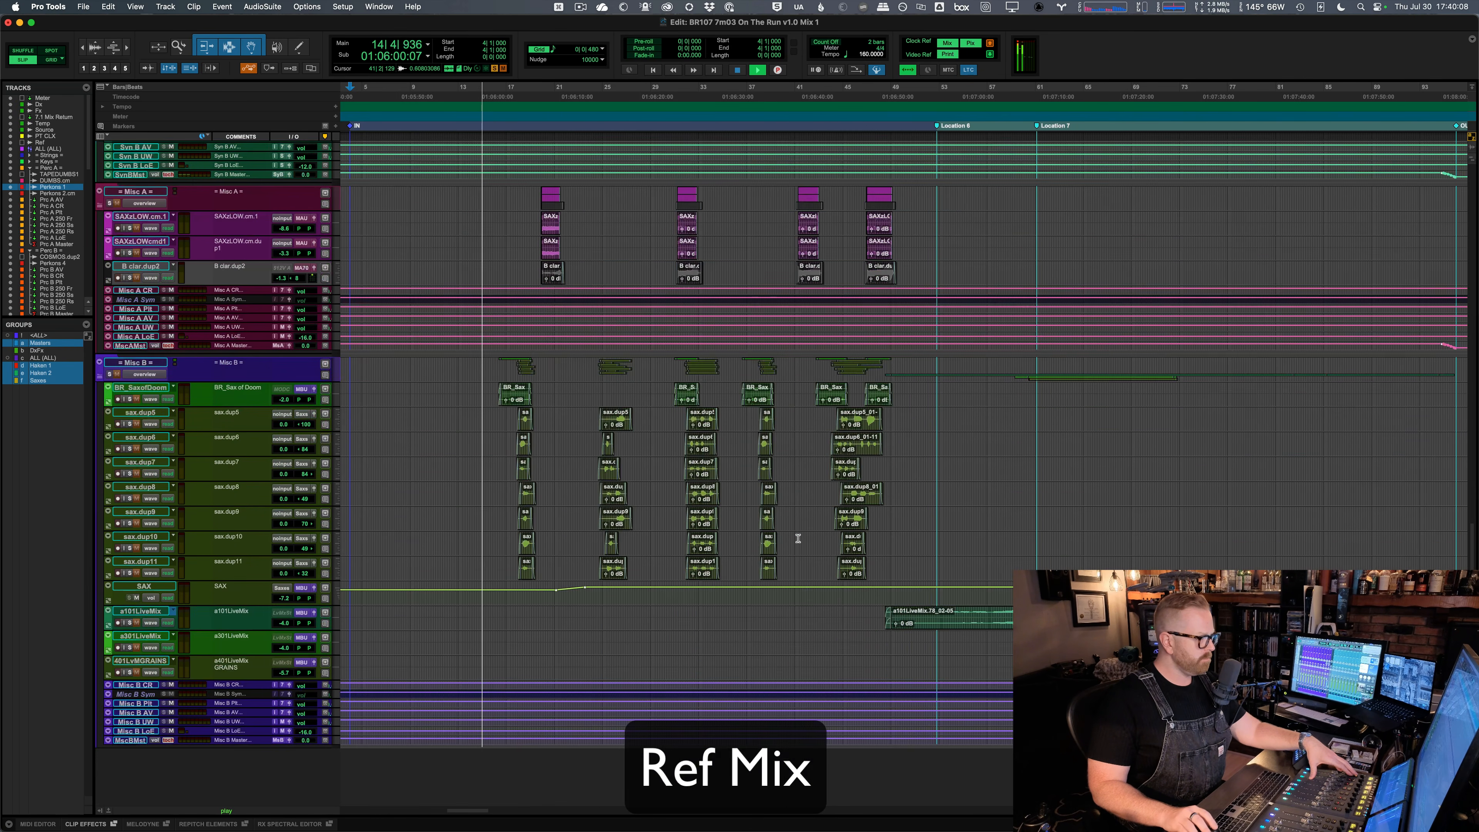
{"action": "scroll", "coordinate": [814, 575], "scroll_direction": "up", "scroll_amount": 3}
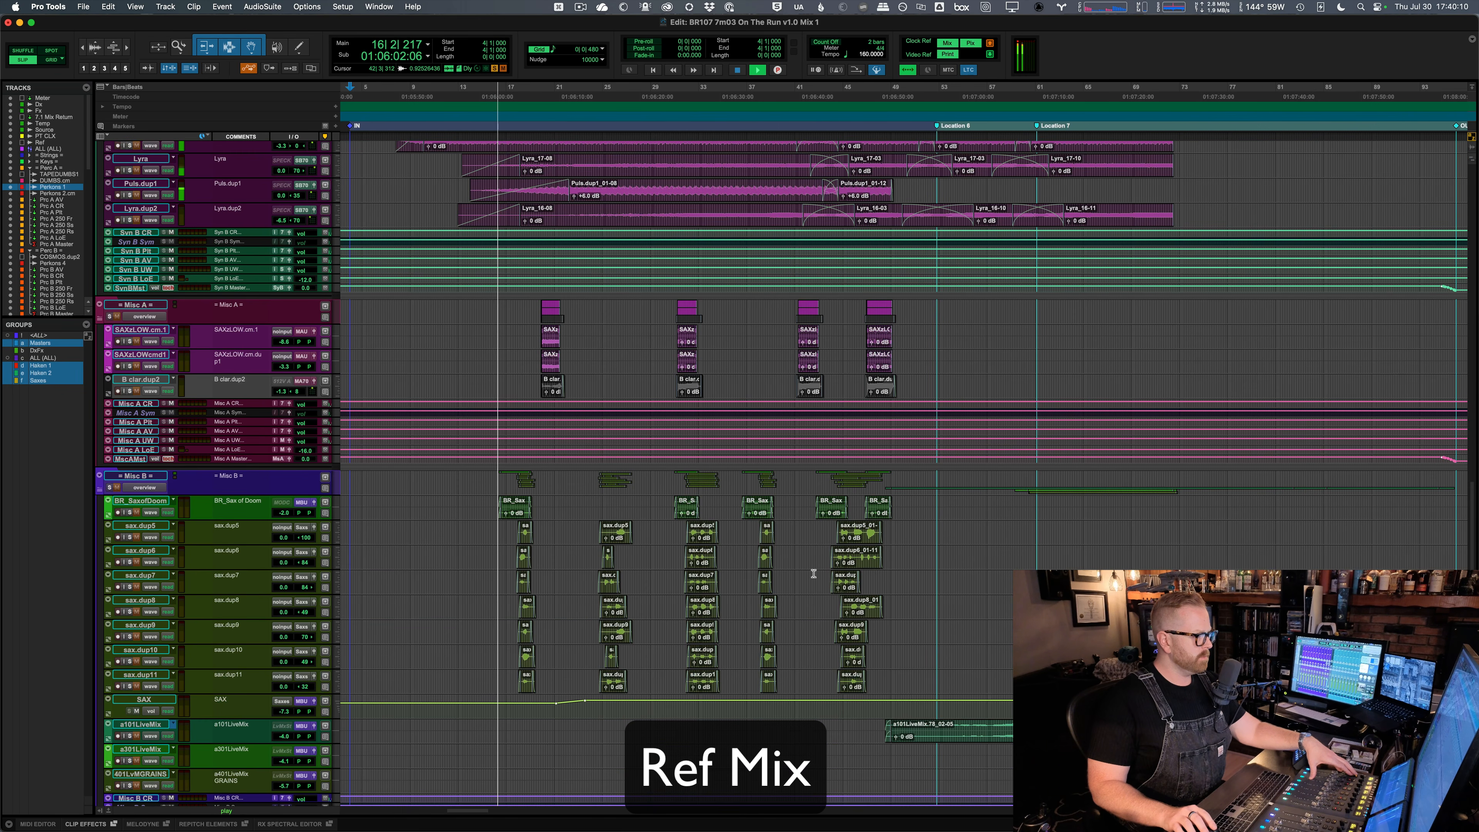
{"action": "scroll", "coordinate": [814, 574], "scroll_direction": "up", "scroll_amount": 3}
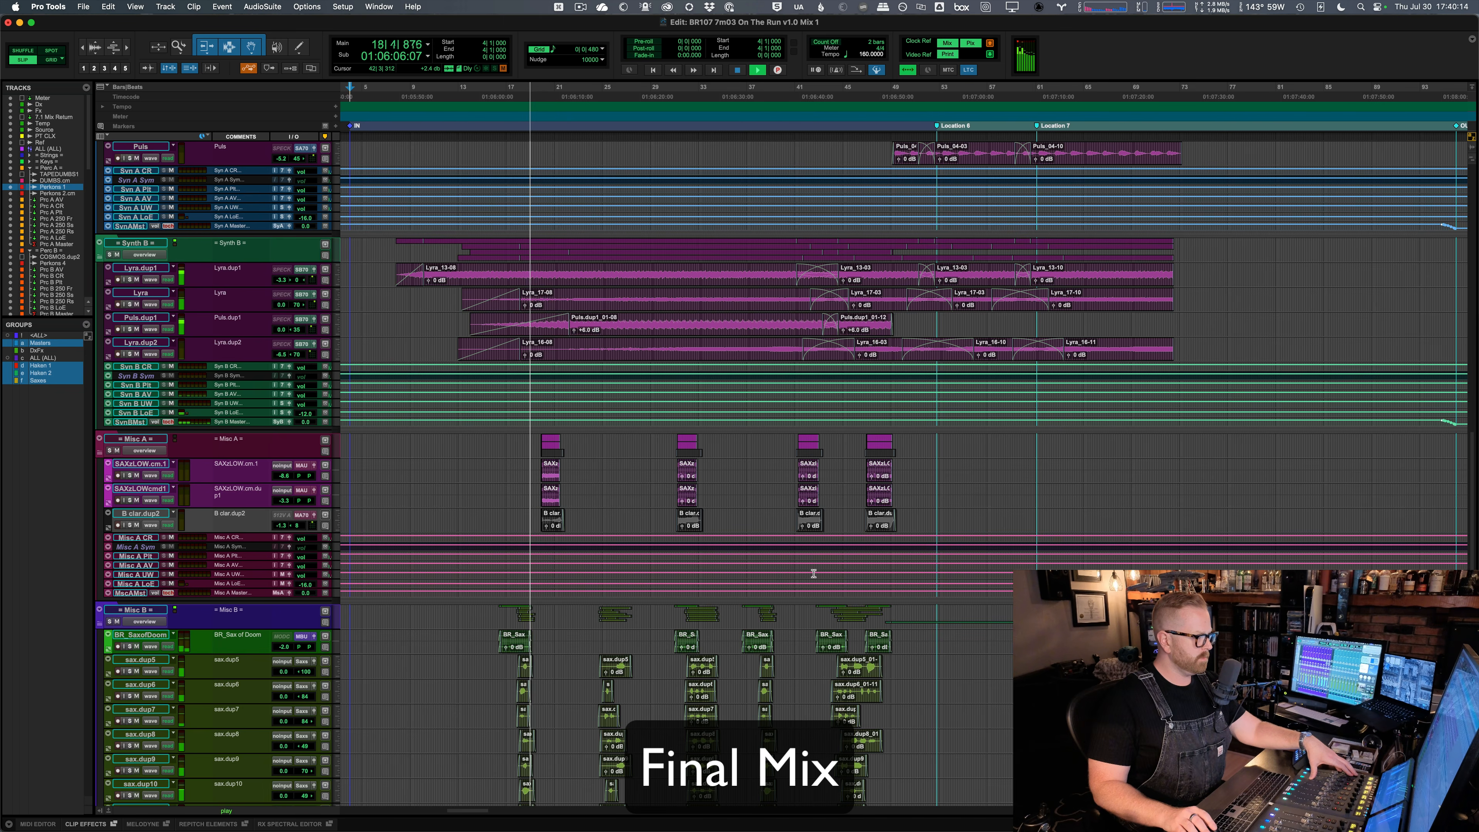
{"action": "scroll", "coordinate": [814, 574], "scroll_direction": "up", "scroll_amount": 2}
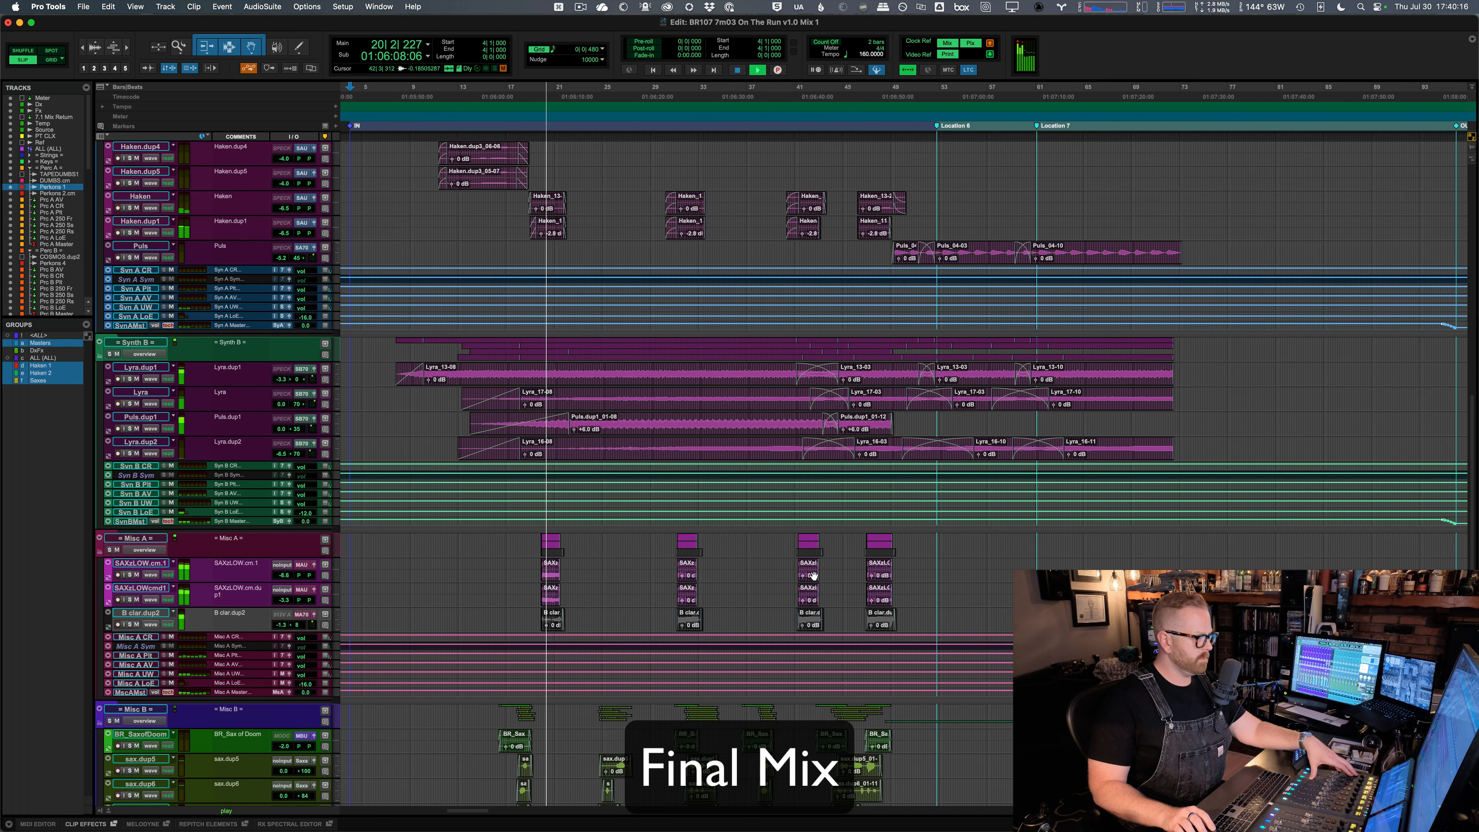
{"action": "scroll", "coordinate": [813, 576], "scroll_direction": "up", "scroll_amount": 8}
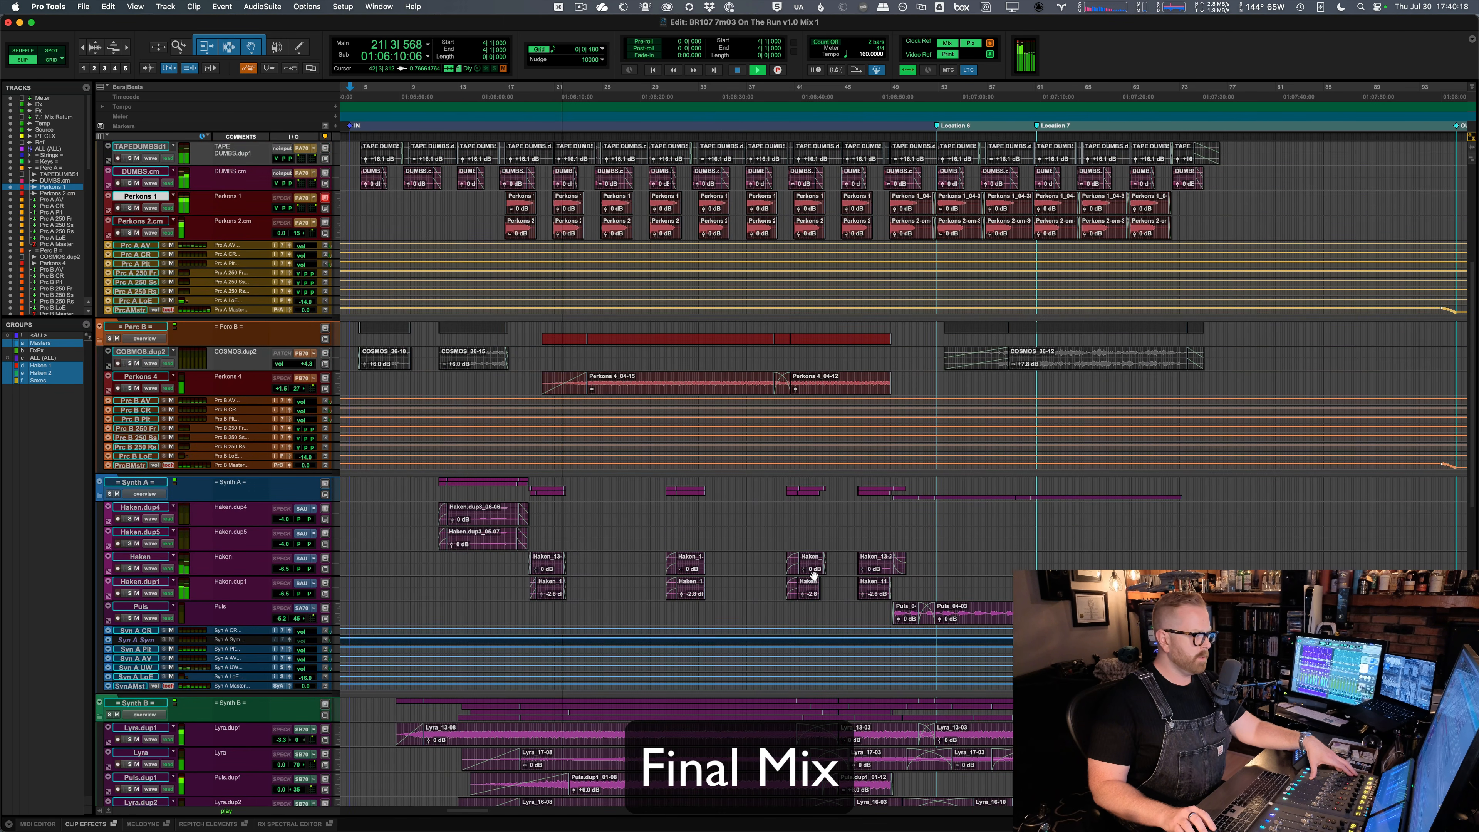
{"action": "scroll", "coordinate": [813, 575], "scroll_direction": "up", "scroll_amount": 4}
{"action": "scroll", "coordinate": [814, 575], "scroll_direction": "up", "scroll_amount": 2}
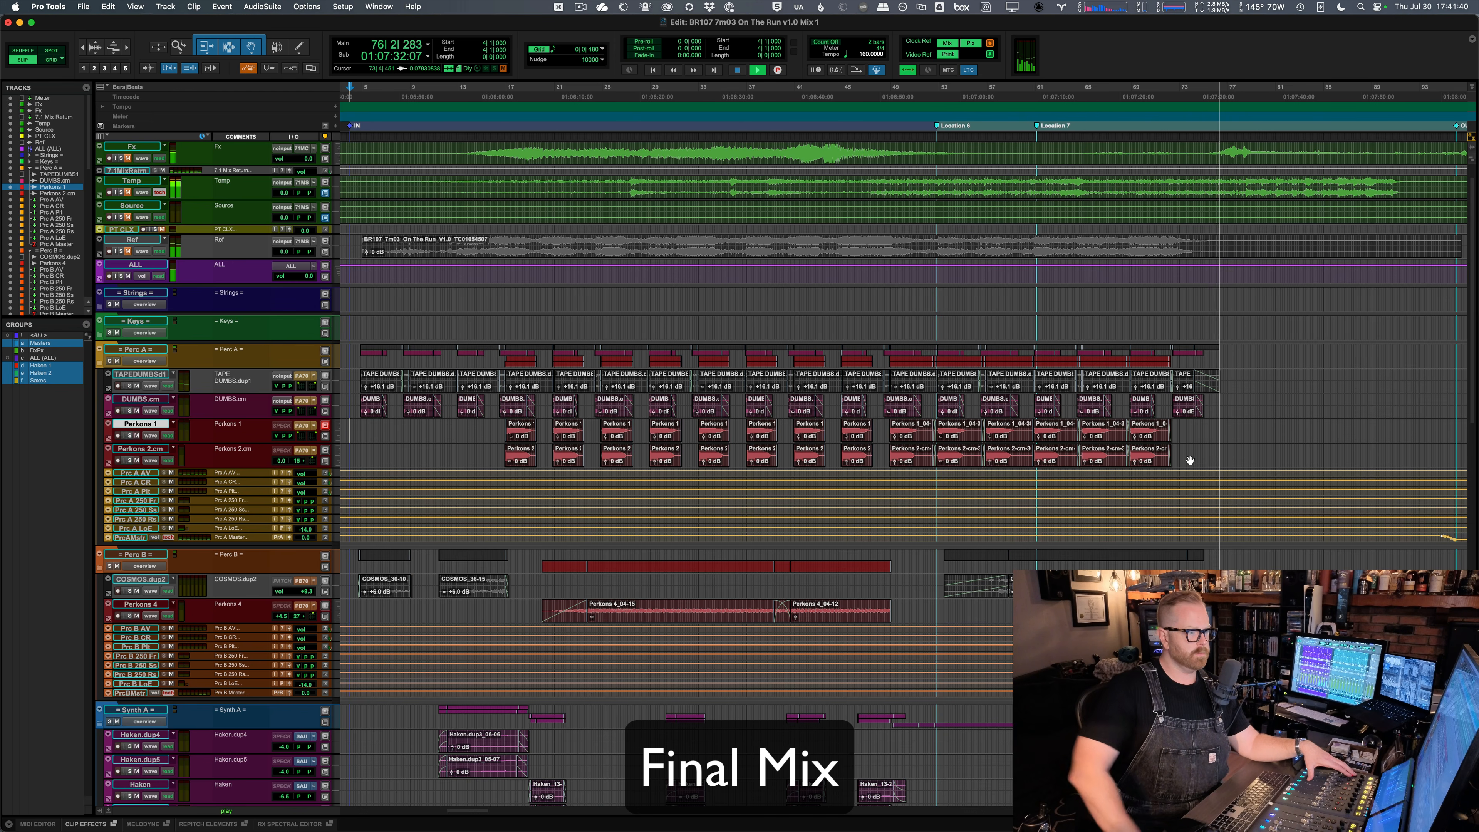
- Place the edit cursor on the a101LiveMix track at about bar 78 and switch the track to volume view
{"action": "scroll", "coordinate": [1190, 461], "scroll_direction": "down", "scroll_amount": 15}
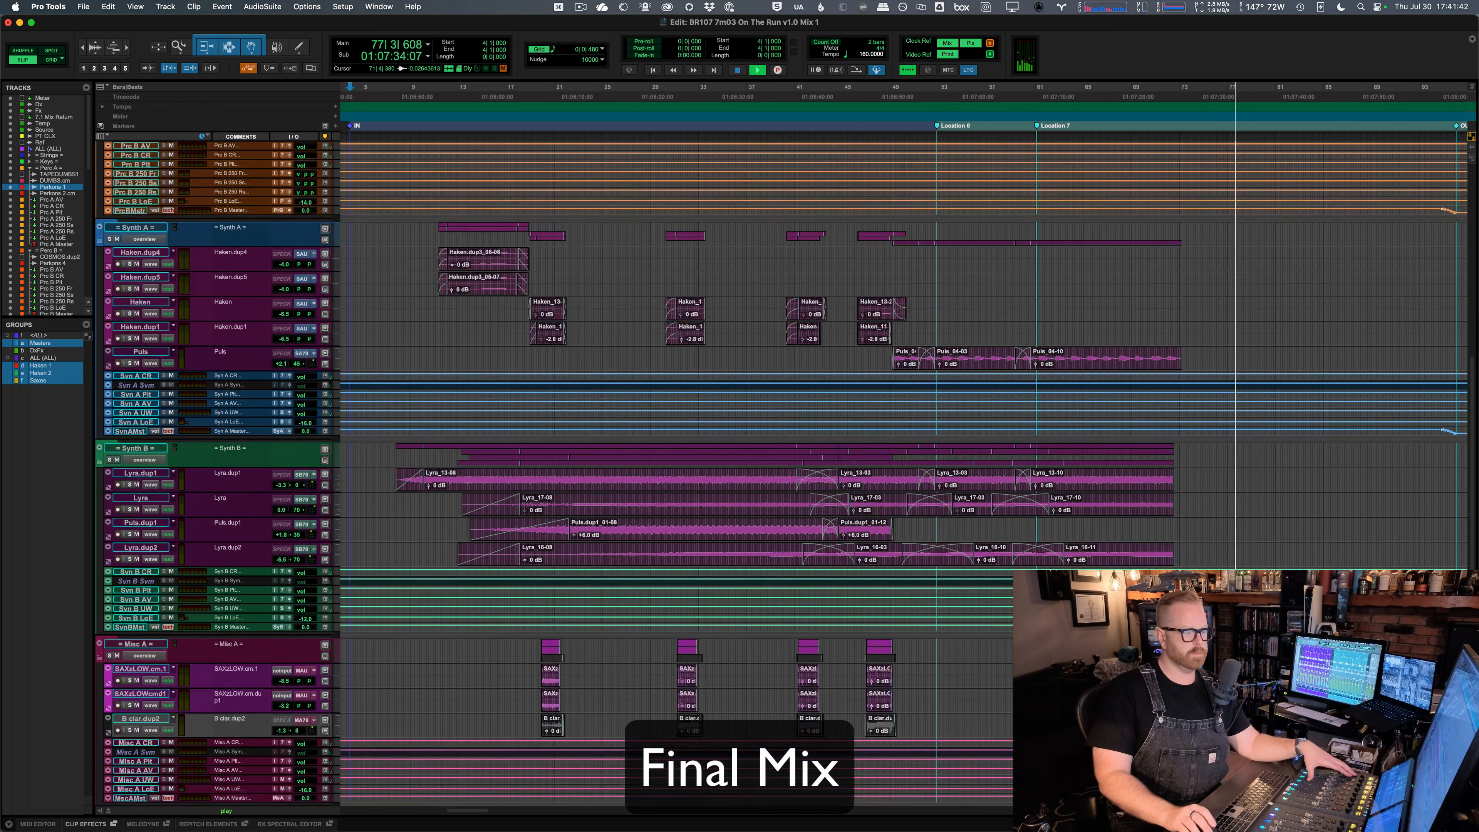
{"action": "scroll", "coordinate": [1190, 461], "scroll_direction": "down", "scroll_amount": 5}
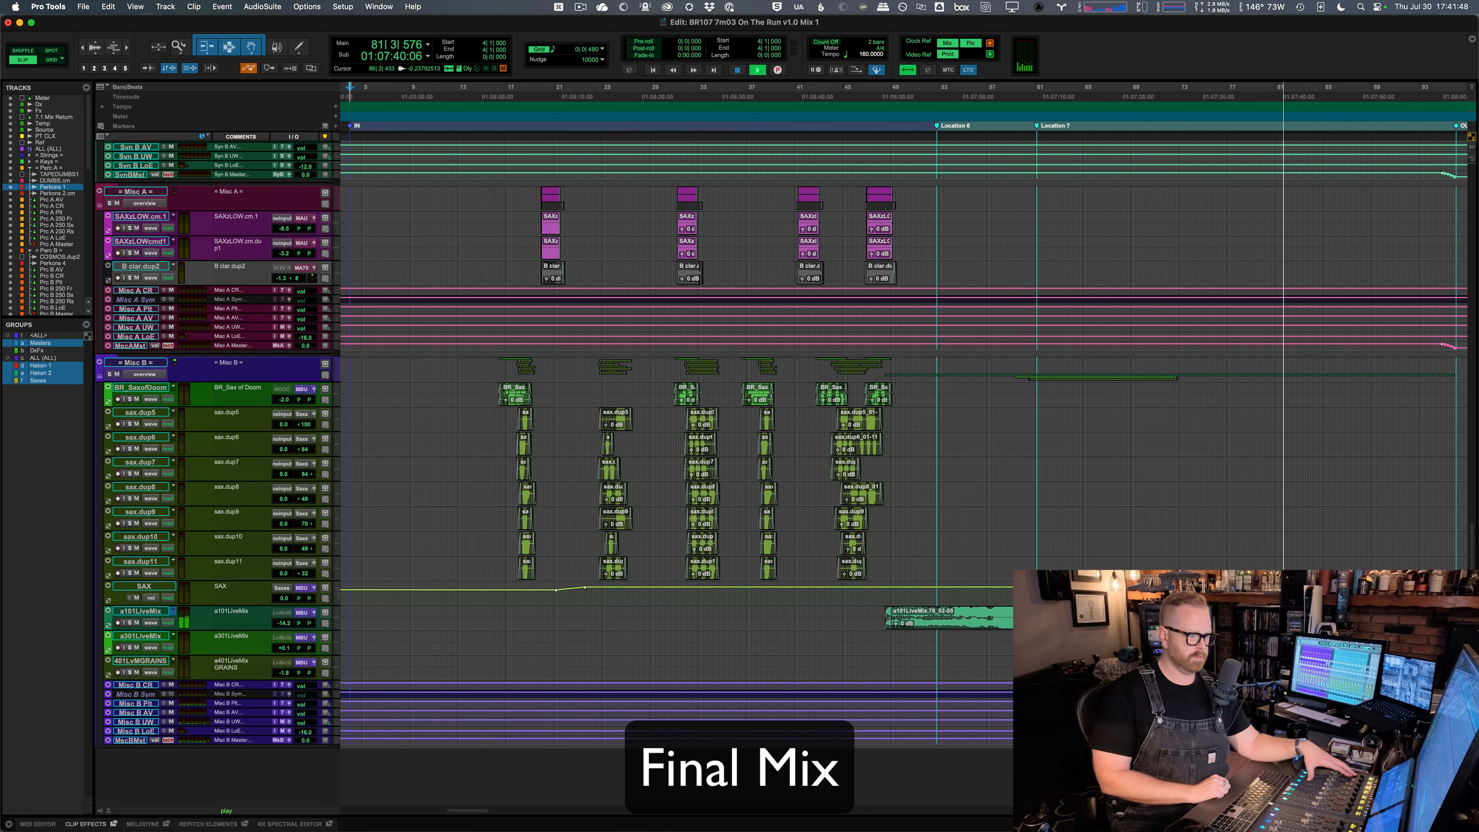
{"action": "left_click", "coordinate": [1241, 617]}
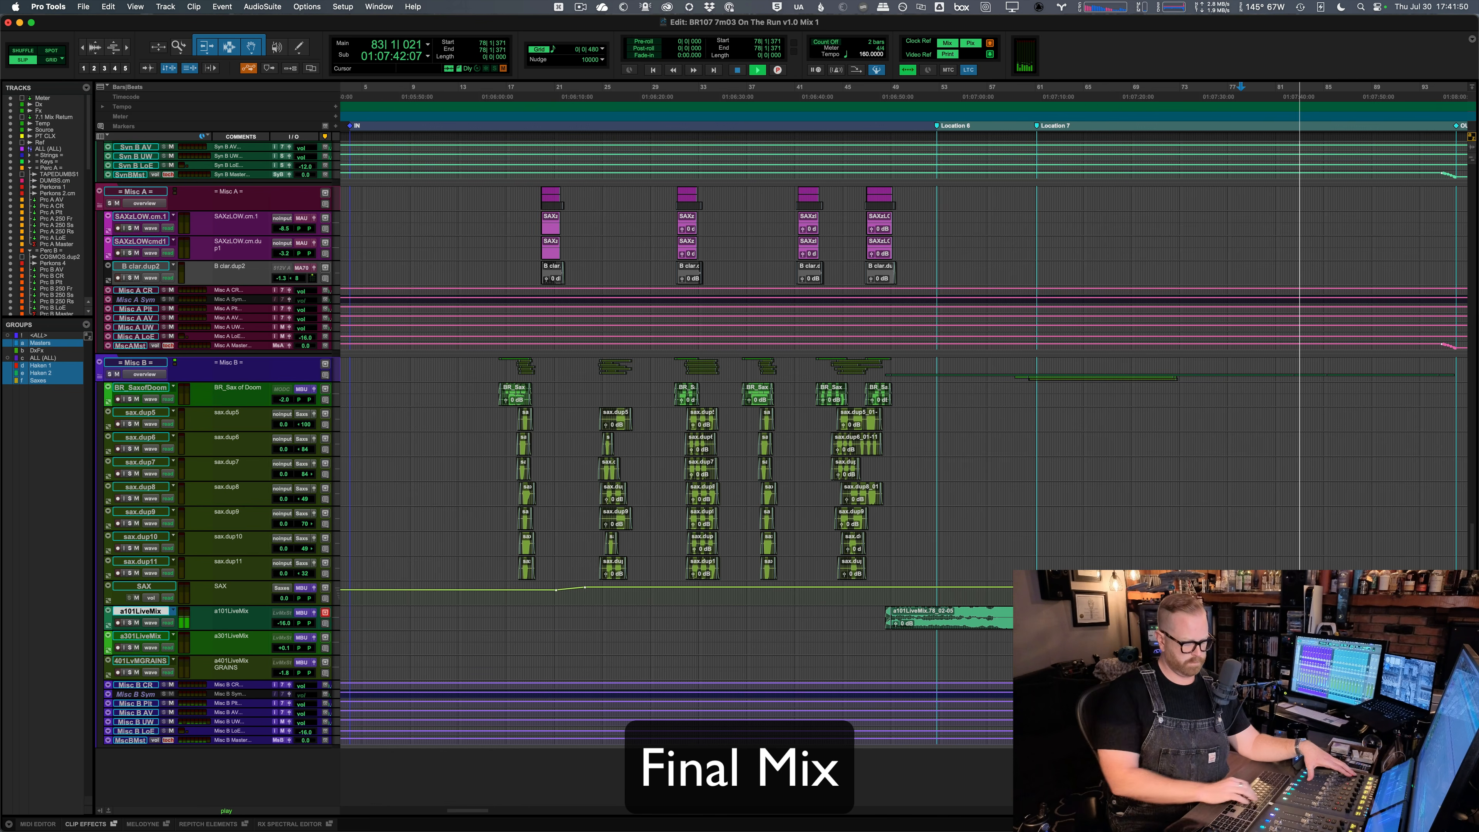
{"action": "key", "text": "minus"}
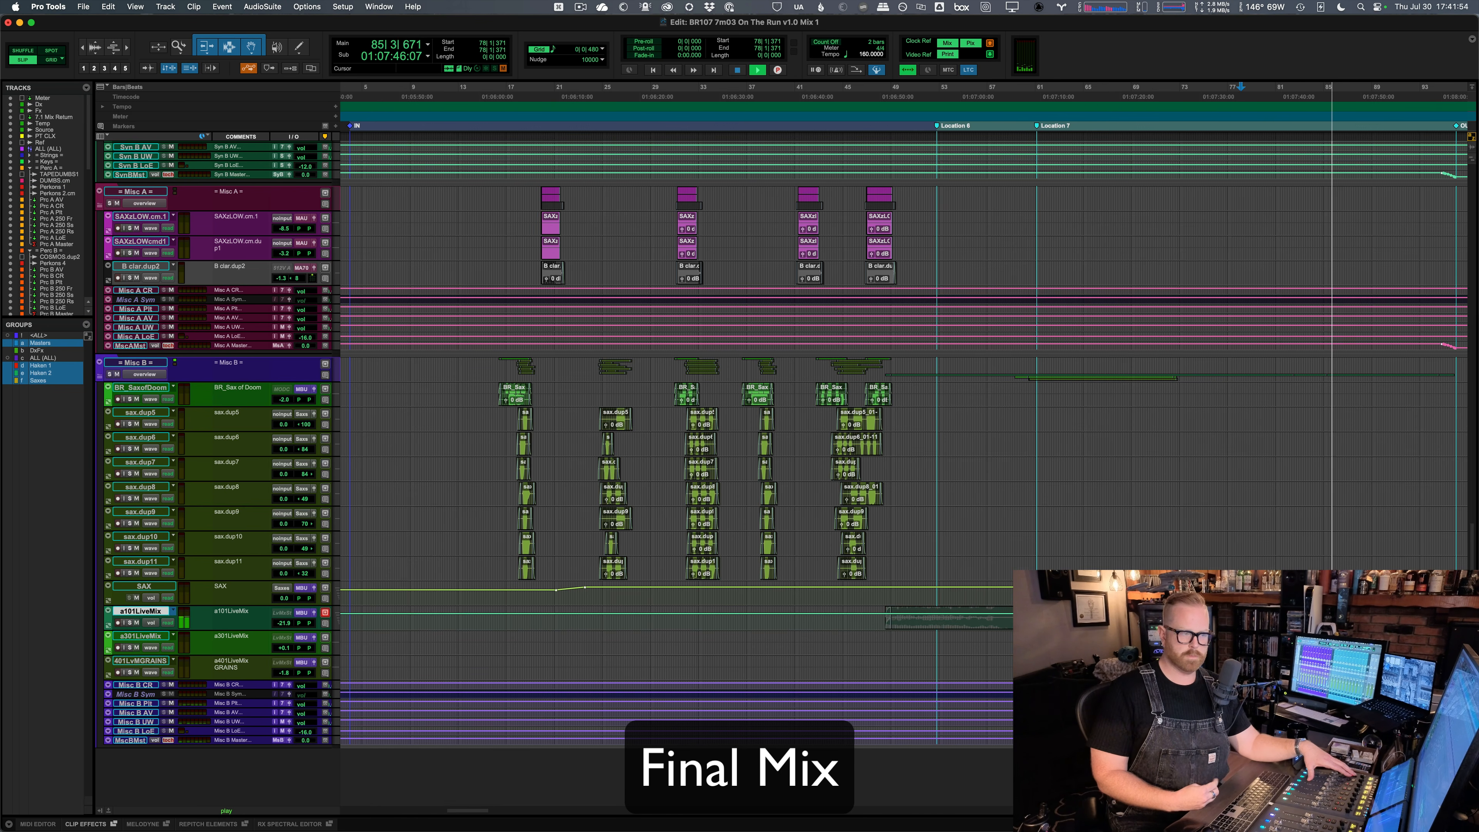
- Play on through the end of the cue, stop playback, and return the Perkons 1 track to waveform view
{"action": "scroll", "coordinate": [780, 443], "scroll_direction": "up", "scroll_amount": 10}
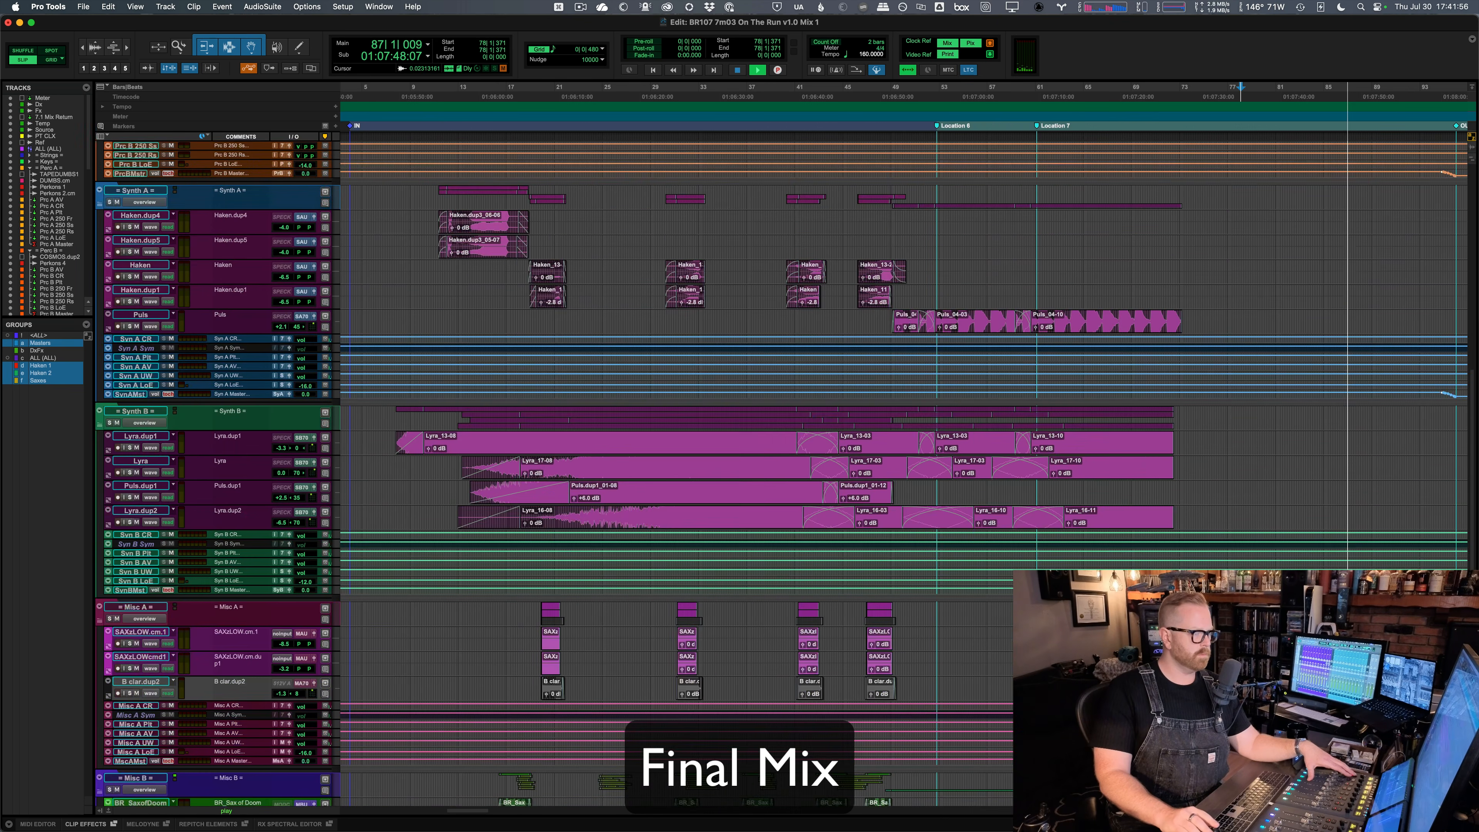
{"action": "scroll", "coordinate": [781, 443], "scroll_direction": "up", "scroll_amount": 12}
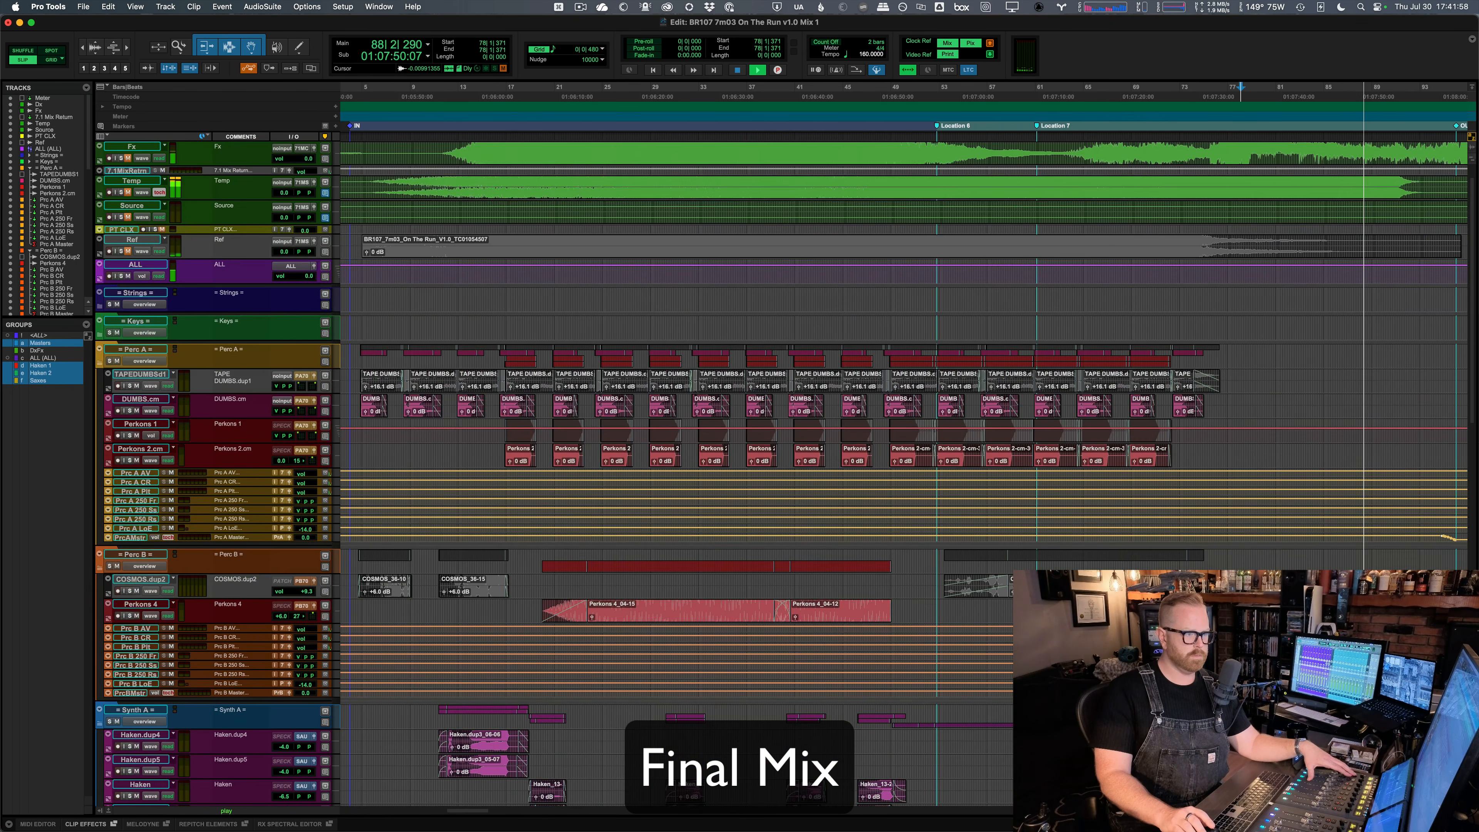
{"action": "scroll", "coordinate": [781, 443], "scroll_direction": "up", "scroll_amount": 1}
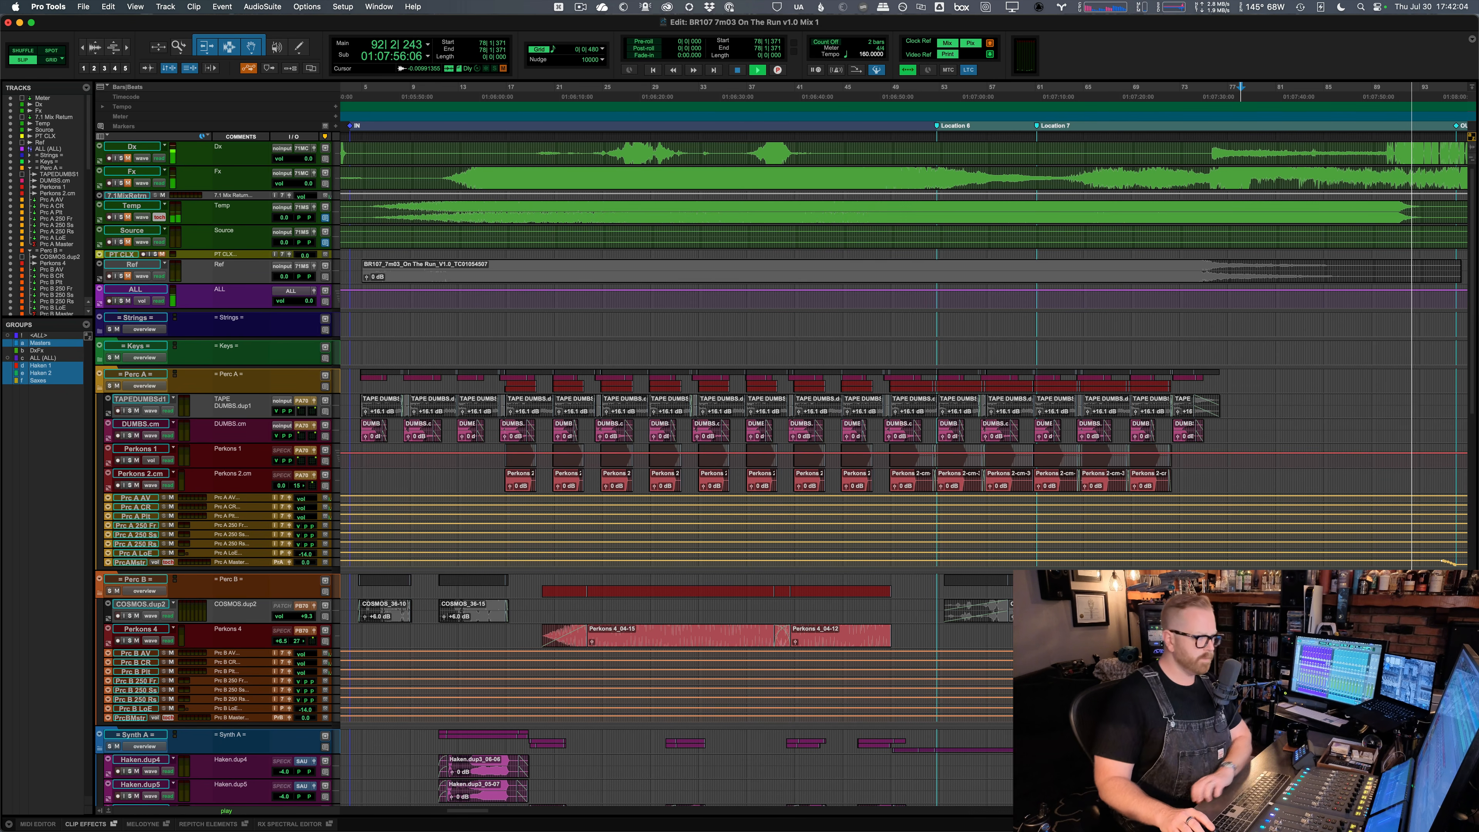
{"action": "key", "text": "space"}
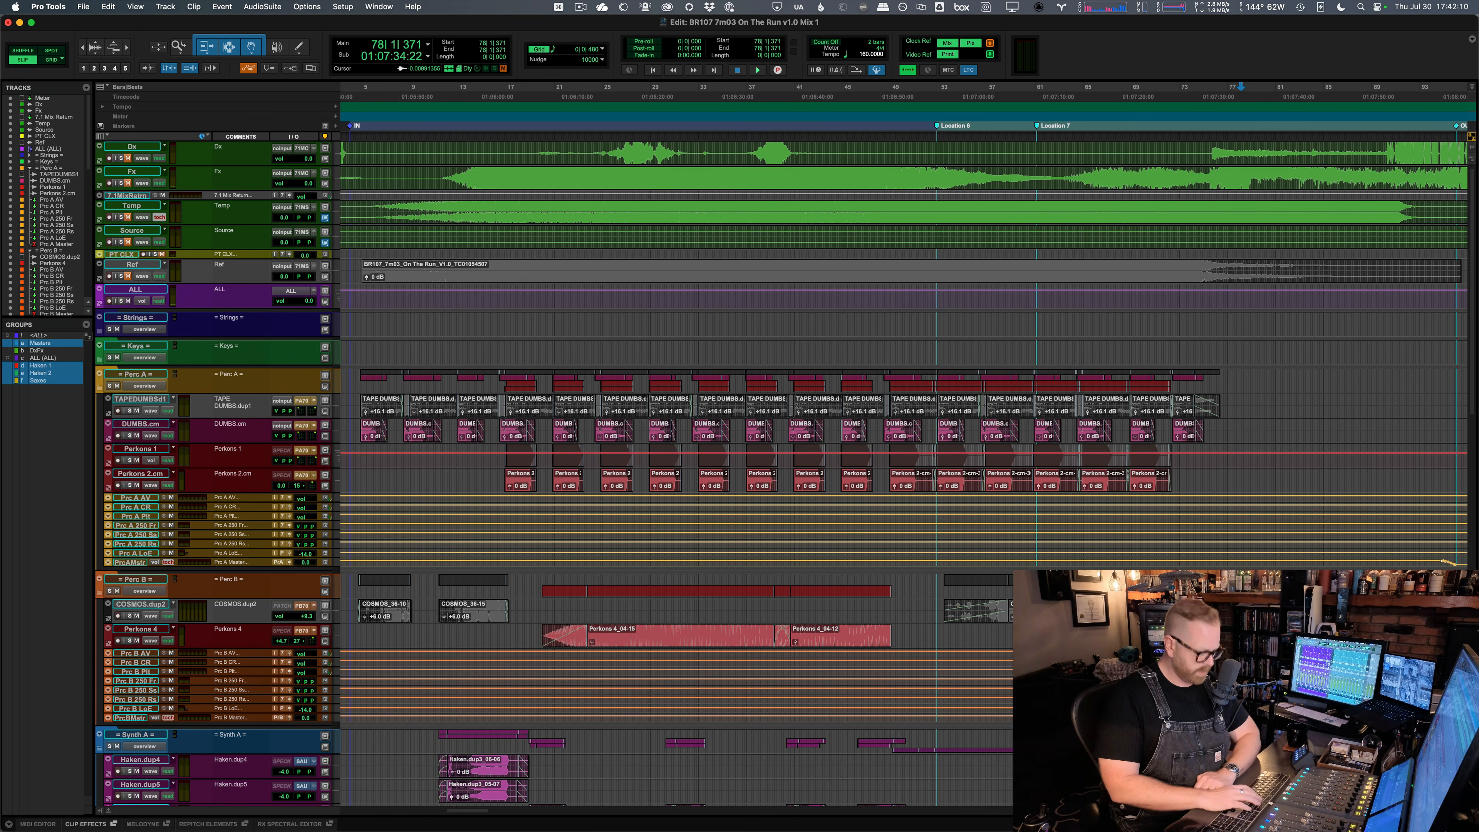
{"action": "key", "text": "minus"}
{"action": "key", "text": "minus"}
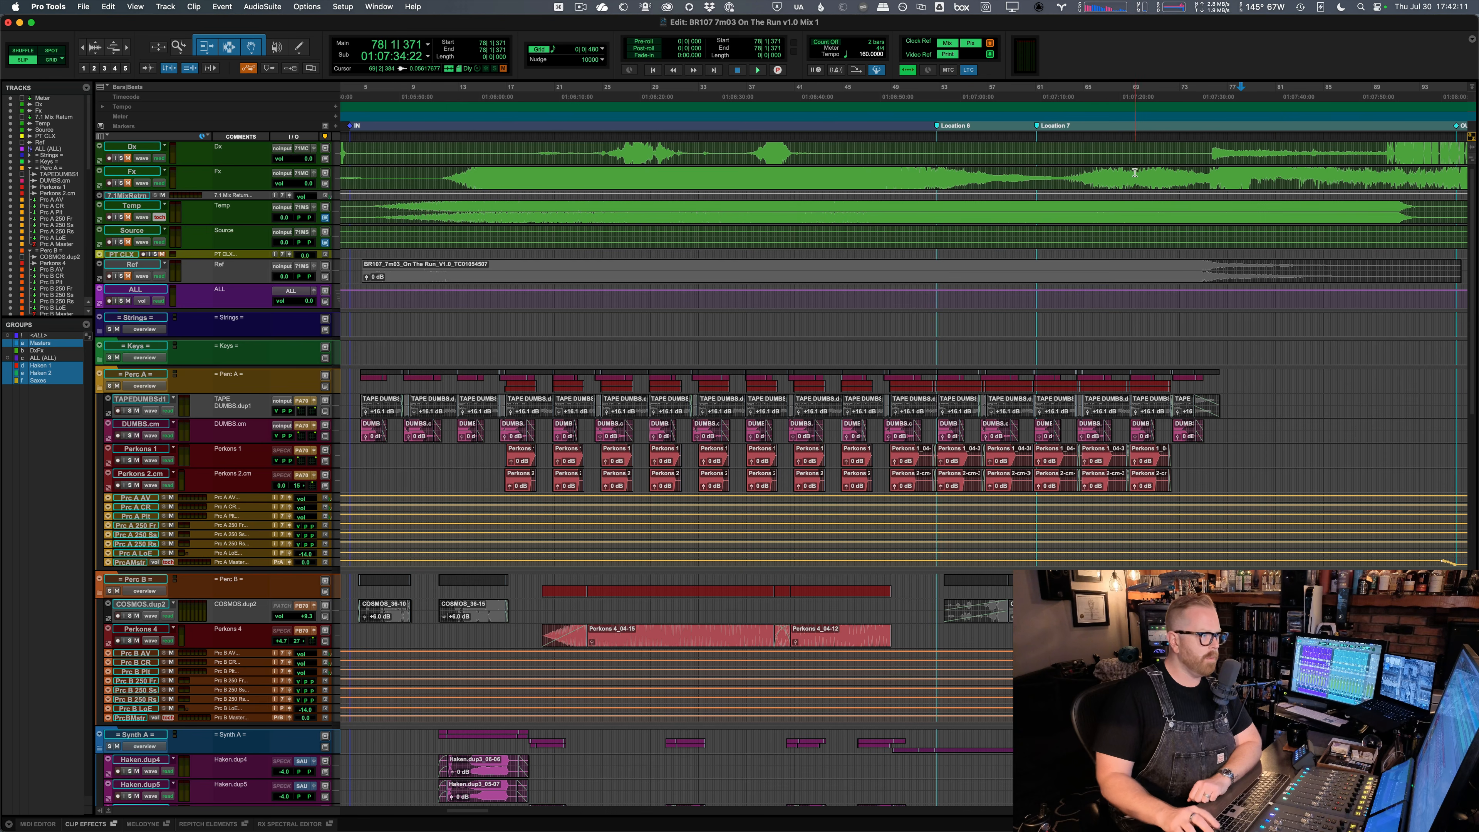
- Check the Output Meter Path options for the master output meter and leave the selection as it is
{"action": "left_click", "coordinate": [1026, 59]}
{"action": "mouse_move", "coordinate": [1074, 266]}
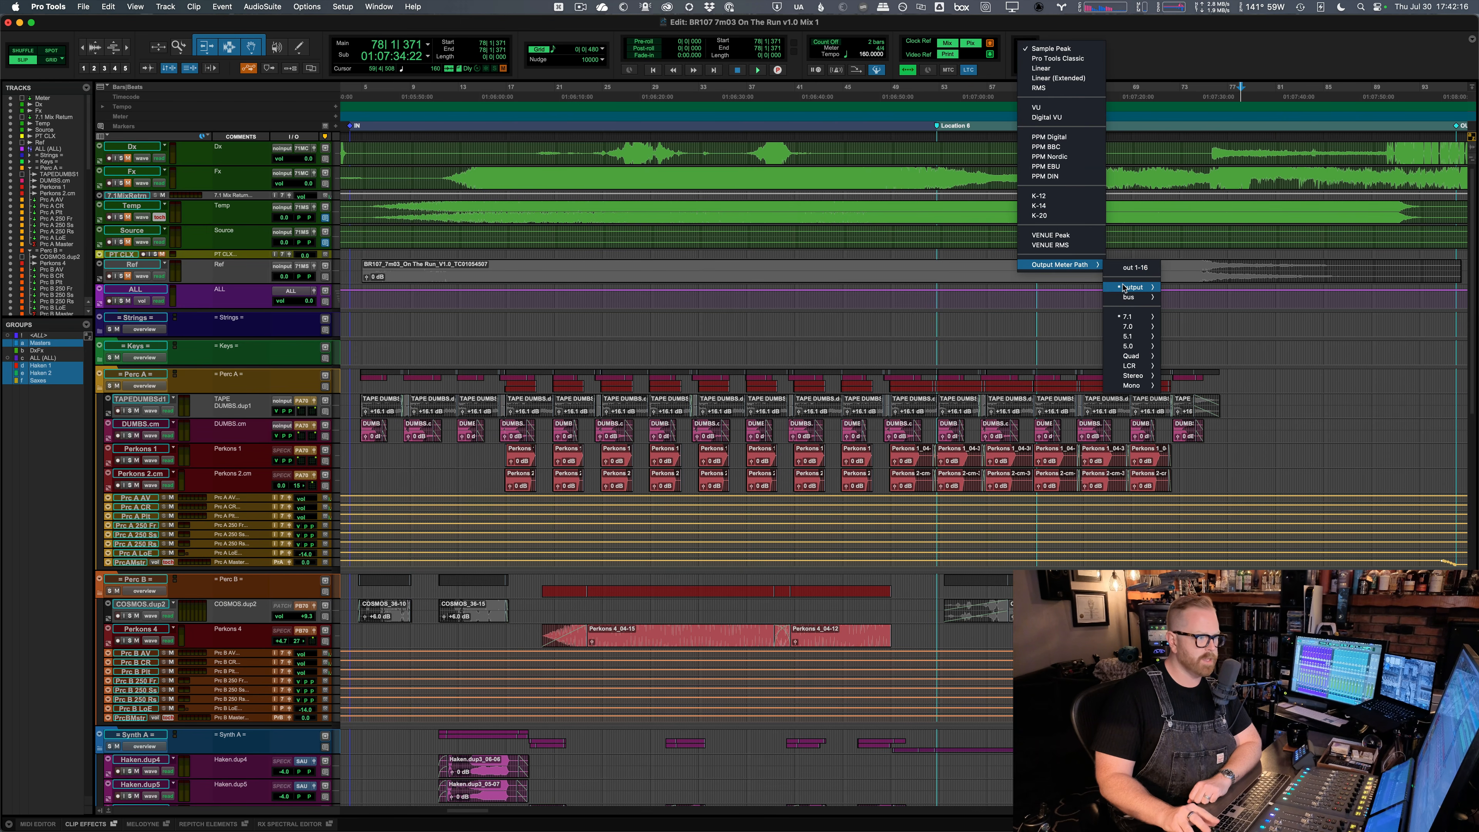
{"action": "mouse_move", "coordinate": [1124, 287]}
{"action": "left_click", "coordinate": [1129, 42]}
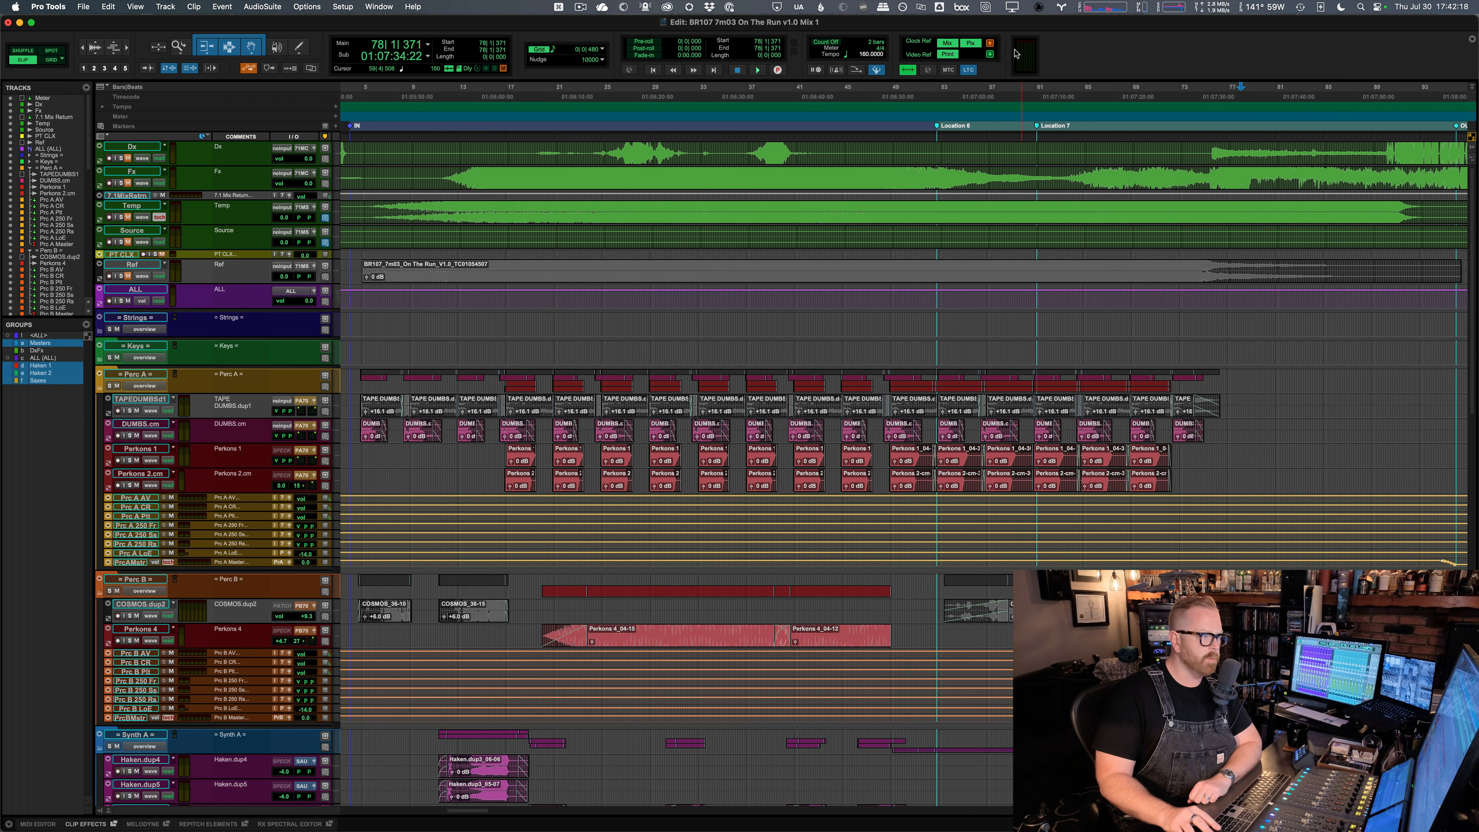